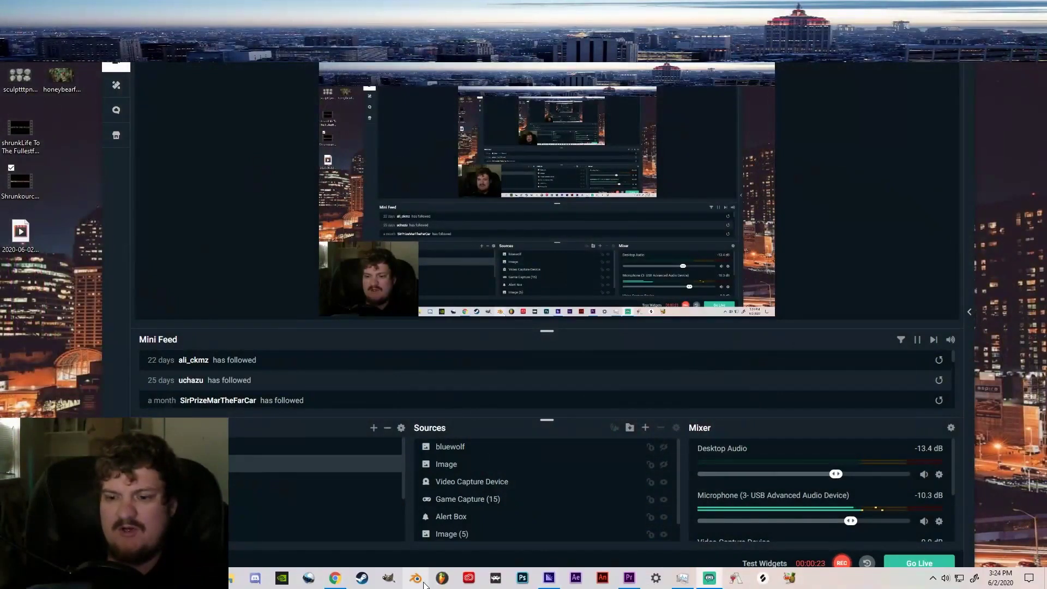
Step: Open Blender and add a text object to the empty scene
{"action": "left_click", "coordinate": [416, 580]}
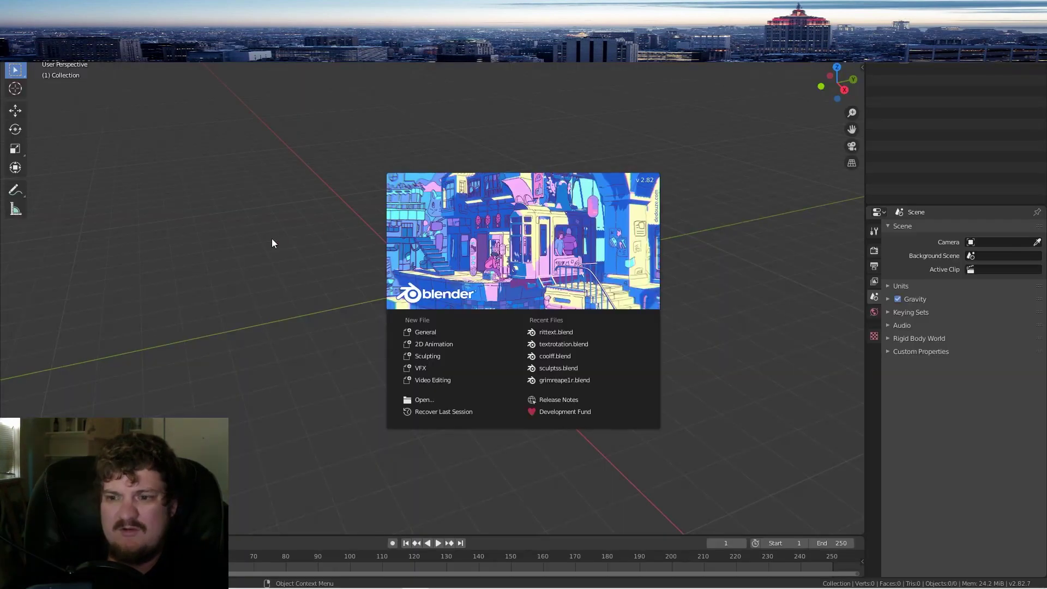
{"action": "left_click", "coordinate": [273, 243]}
{"action": "key", "text": "shift+a"}
{"action": "mouse_move", "coordinate": [463, 317]}
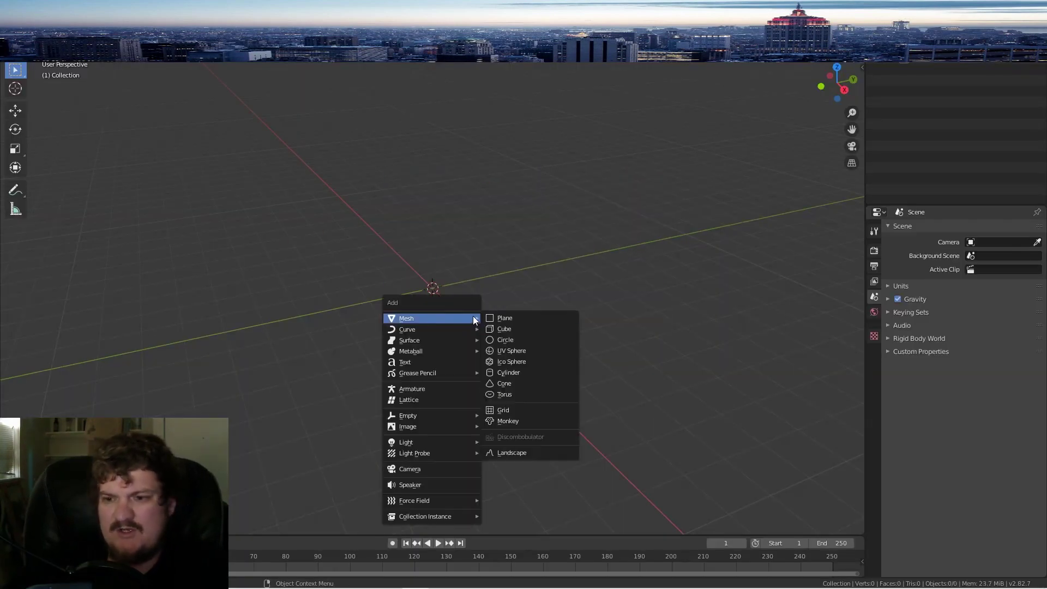
{"action": "left_click", "coordinate": [416, 363]}
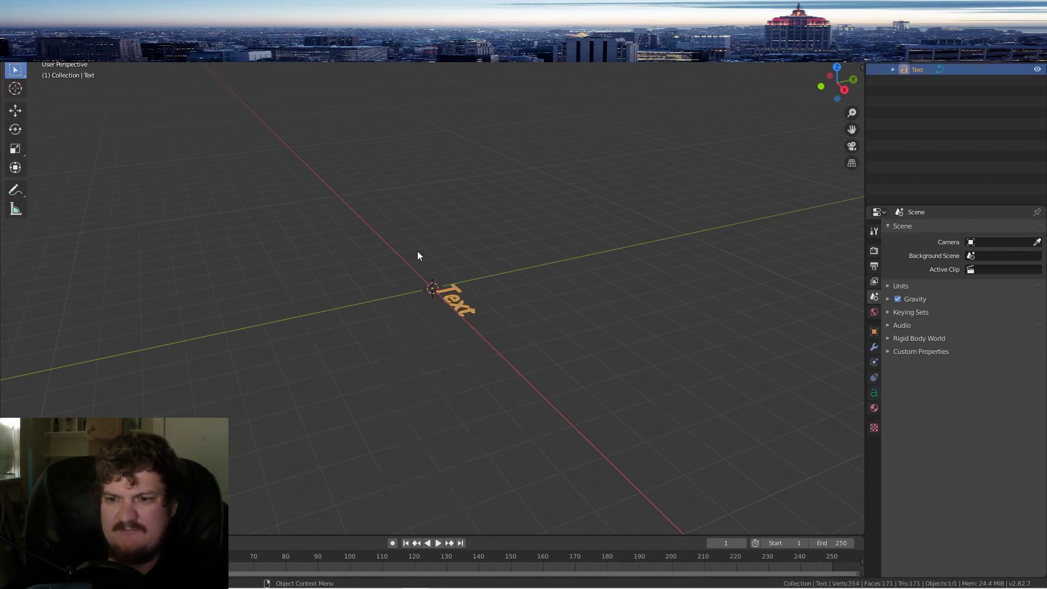
Step: Replace the default wording of the text object with "cool" and return to Object Mode
{"action": "middle_click_drag", "start_coordinate": [417, 255], "coordinate": [579, 281]}
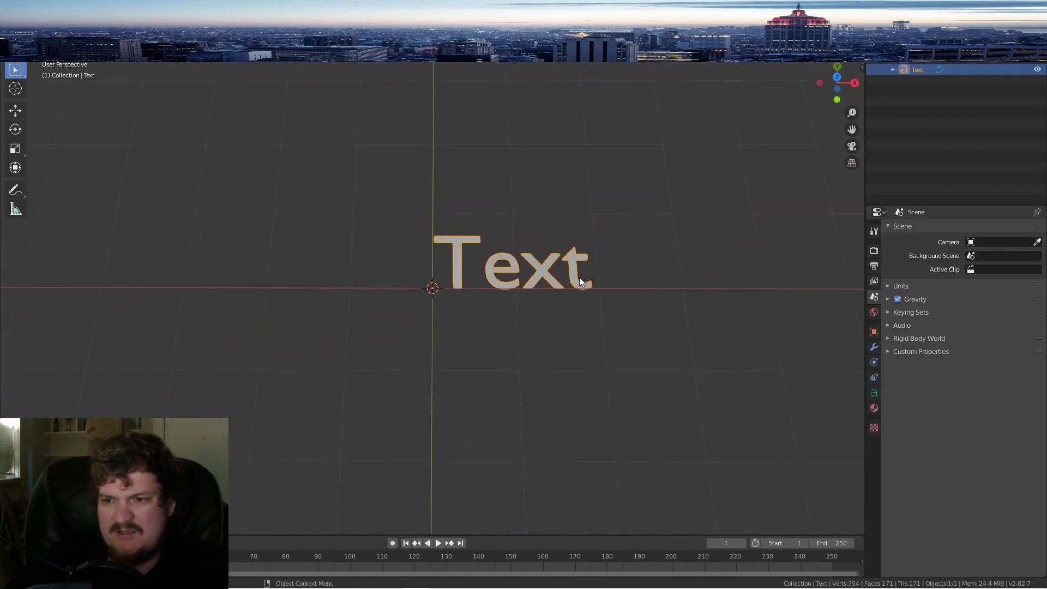
{"action": "key", "text": "Tab"}
{"action": "key", "text": "BackSpace"}
{"action": "key", "text": "BackSpace"}
{"action": "key", "text": "BackSpace"}
{"action": "key", "text": "BackSpace"}
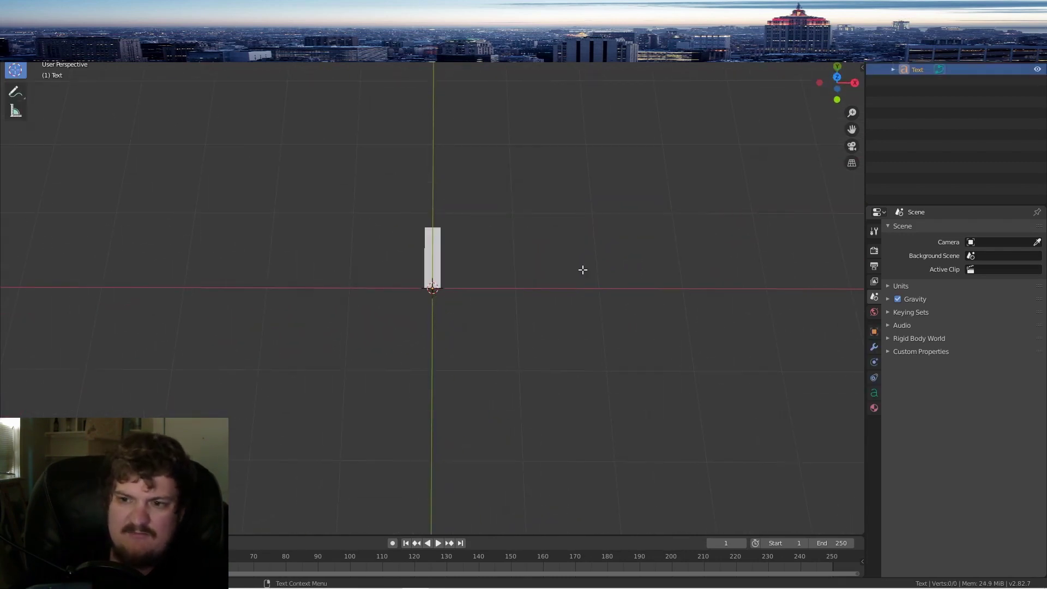
{"action": "type", "text": "cool"}
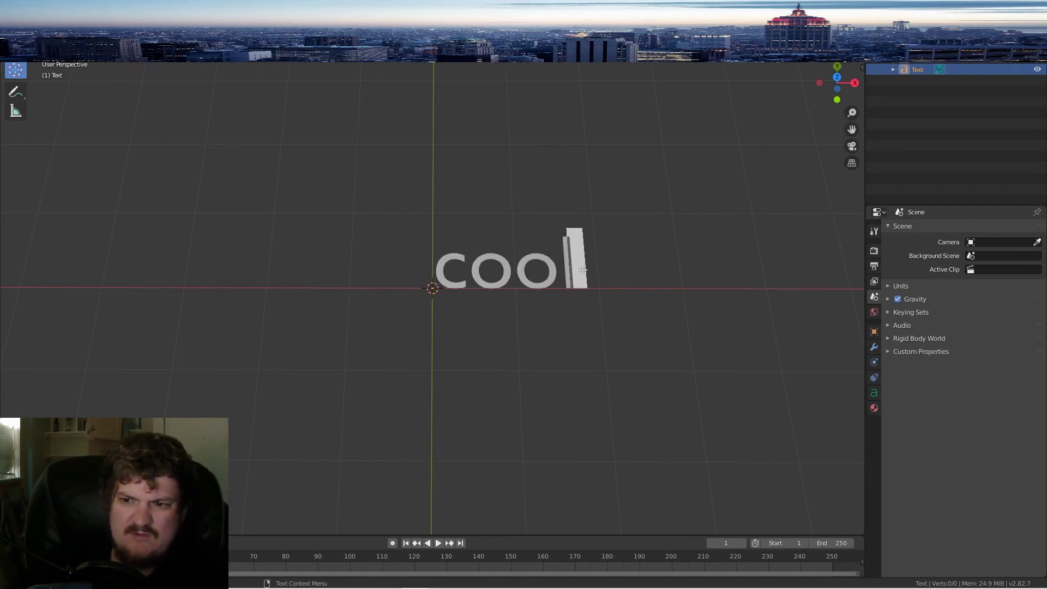
{"action": "key", "text": "Tab"}
{"action": "scroll", "coordinate": [615, 236], "scroll_direction": "down", "scroll_amount": 1}
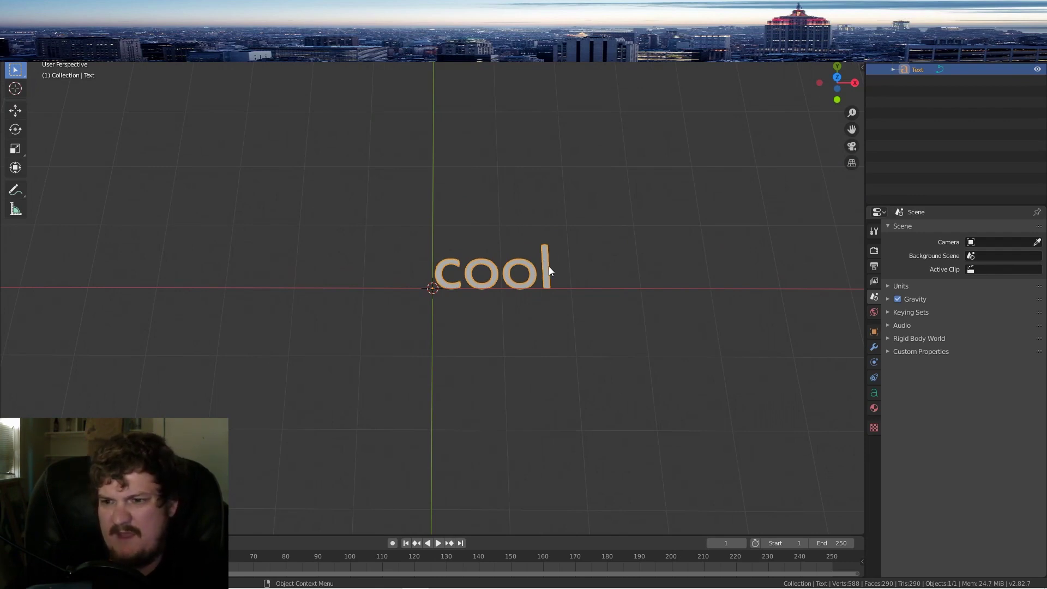
Step: Try thickening the "cool" text with a Solidify modifier at 0.79 m thickness, and remove the modifier
{"action": "key", "text": "F3"}
{"action": "key", "text": "Escape"}
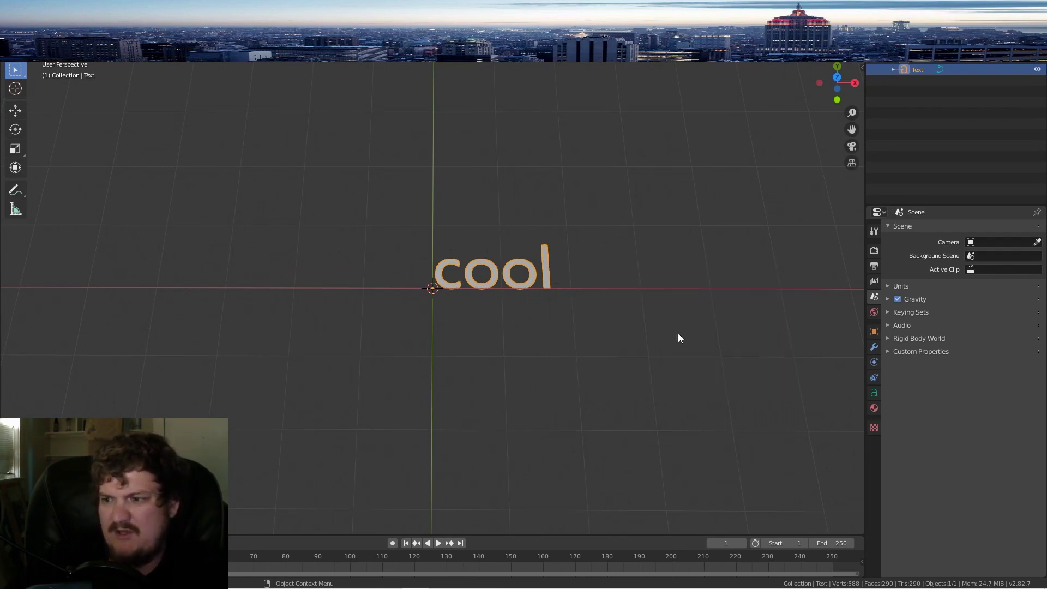
{"action": "left_click", "coordinate": [874, 347]}
{"action": "left_click", "coordinate": [911, 229]}
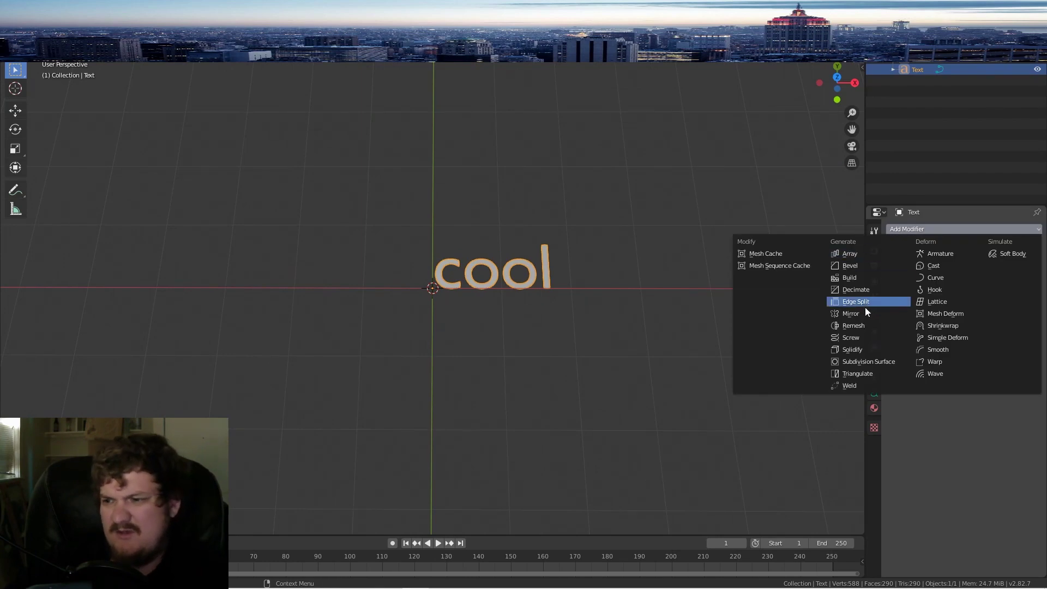
{"action": "left_click", "coordinate": [859, 349]}
{"action": "left_click_drag", "start_coordinate": [933, 289], "coordinate": [952, 289]}
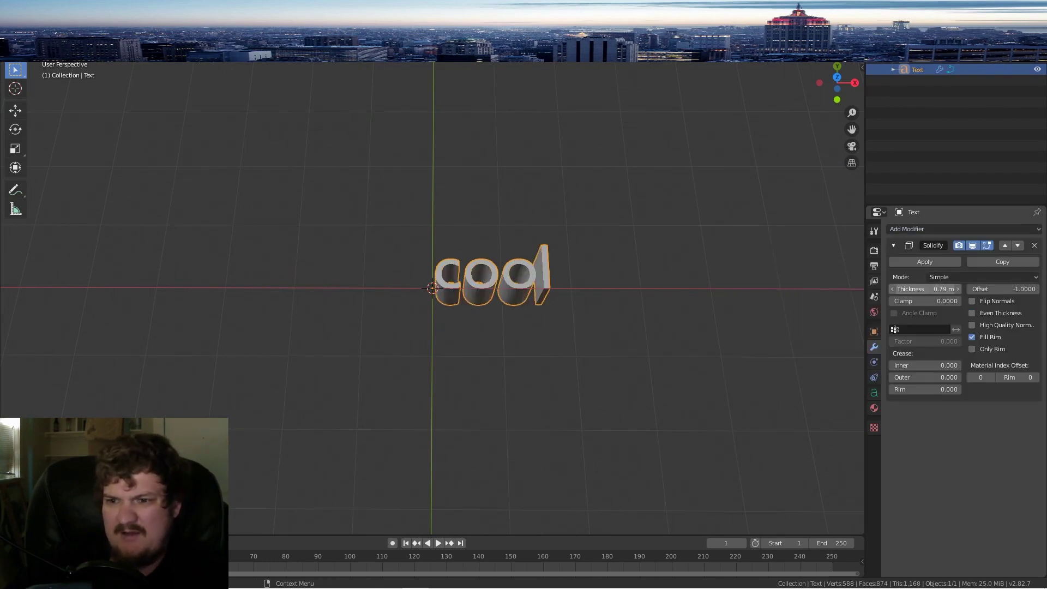
{"action": "middle_click_drag", "start_coordinate": [627, 218], "coordinate": [462, 266]}
{"action": "scroll", "coordinate": [541, 267], "scroll_direction": "up", "scroll_amount": 1}
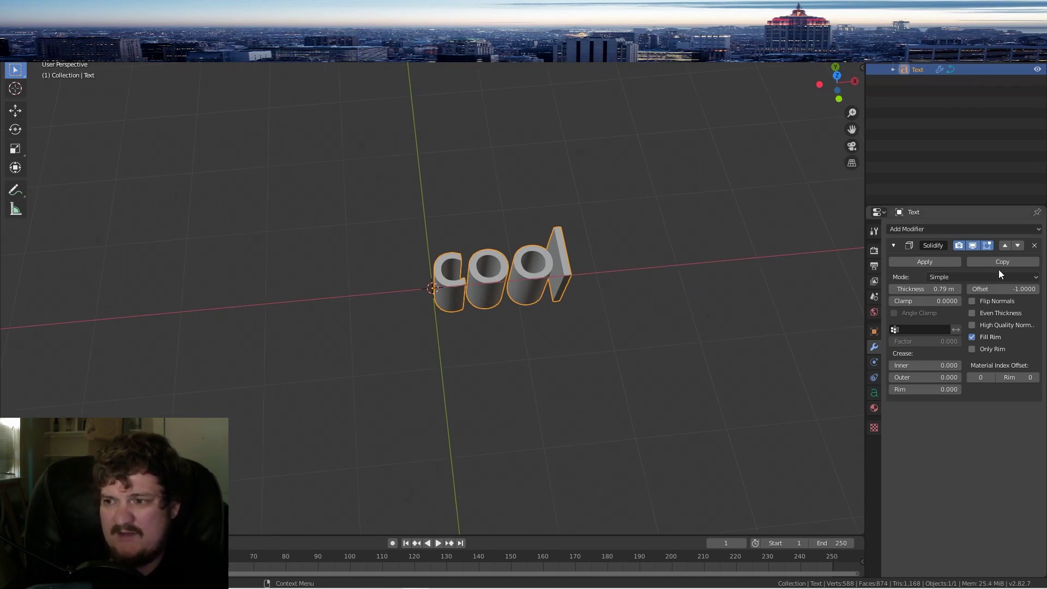
{"action": "left_click", "coordinate": [1034, 246]}
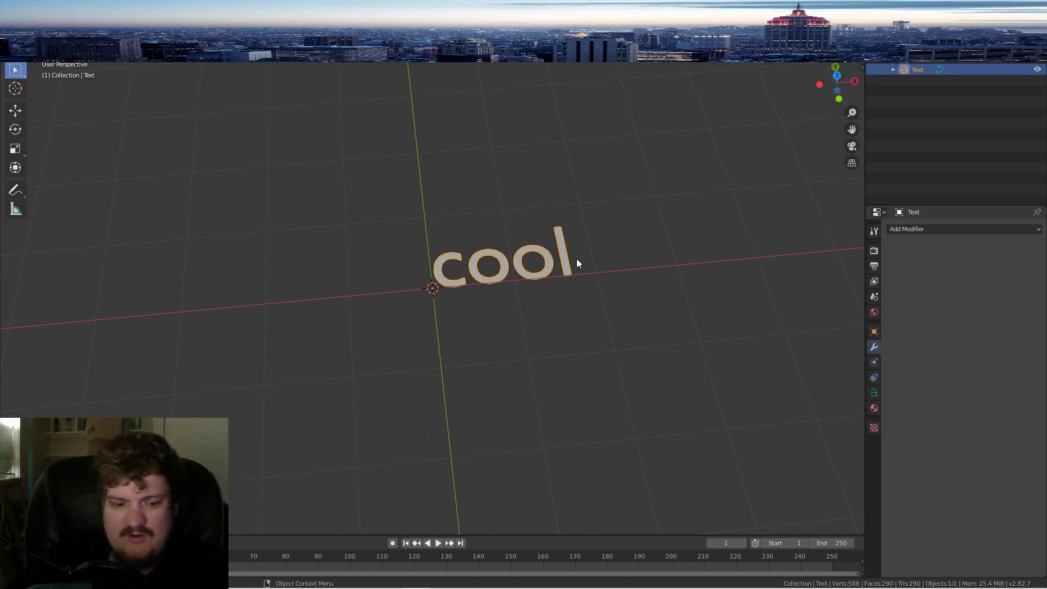
Step: Convert the "cool" text object to a mesh
{"action": "key", "text": "F3"}
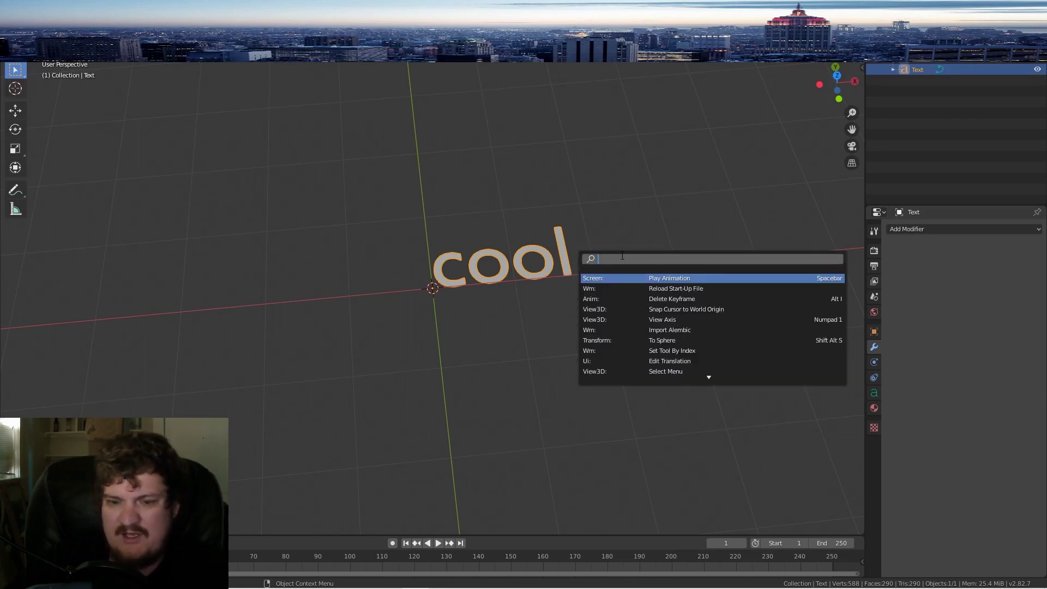
{"action": "type", "text": "conver"}
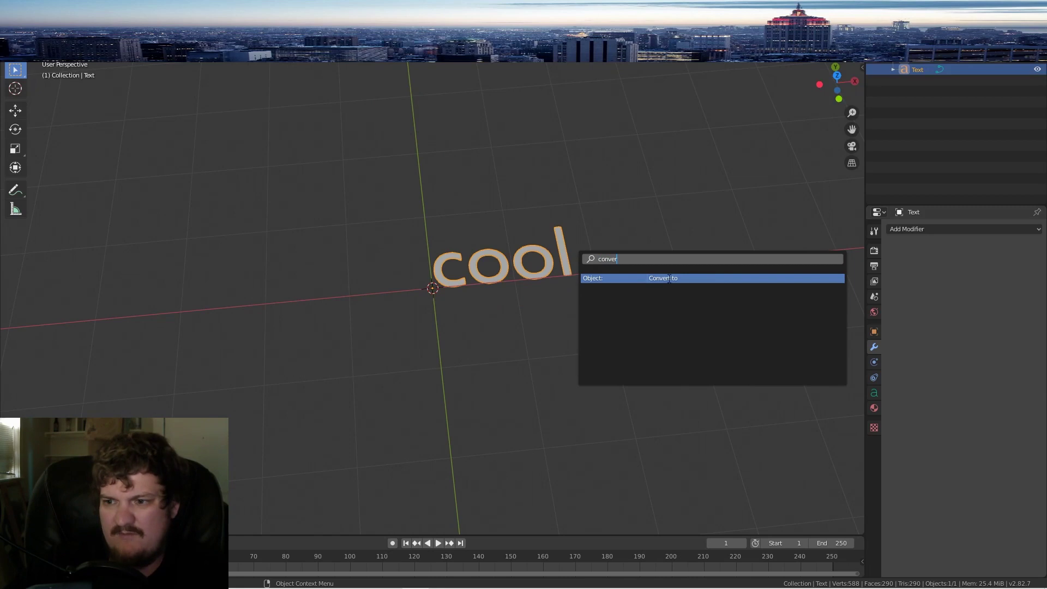
{"action": "left_click", "coordinate": [669, 279]}
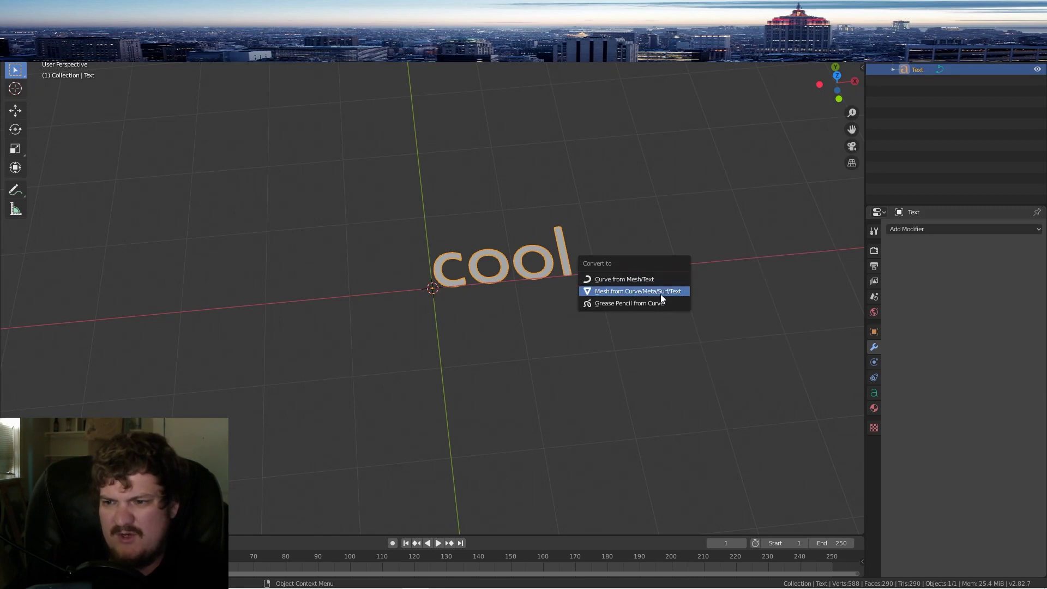
{"action": "left_click", "coordinate": [661, 293]}
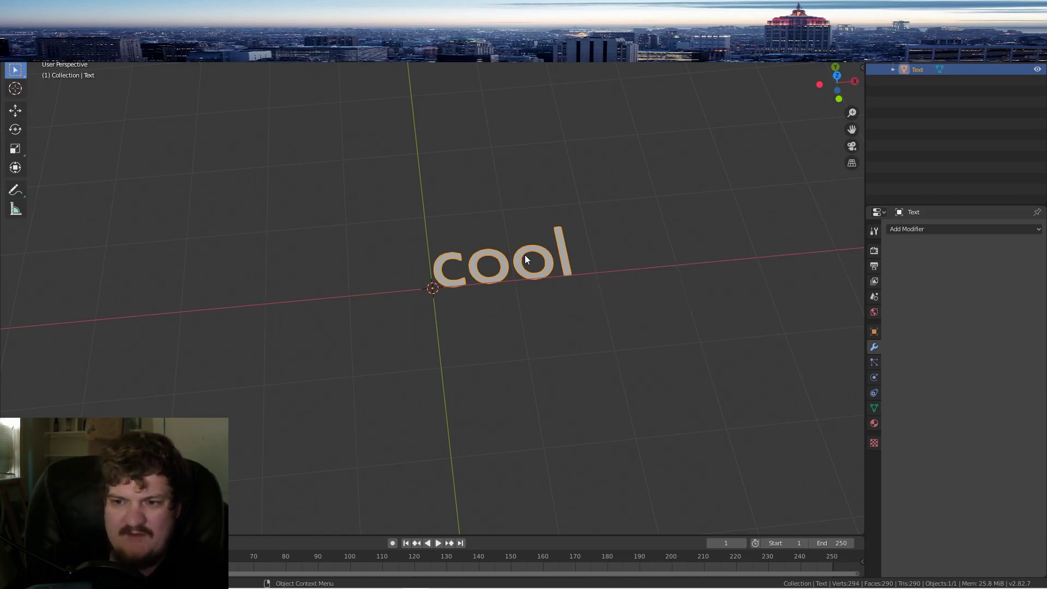
Step: Extrude all the faces of the "cool" mesh downward along Z to give the letters depth
{"action": "key", "text": "Tab"}
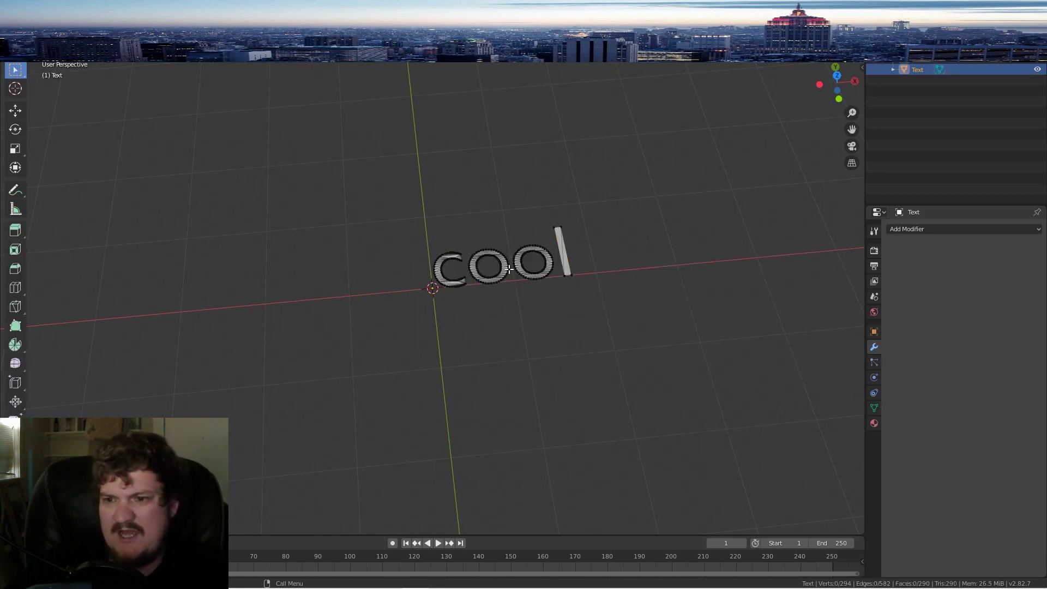
{"action": "middle_click_drag", "start_coordinate": [509, 270], "coordinate": [495, 264]}
{"action": "key", "text": "a"}
{"action": "key", "text": "e"}
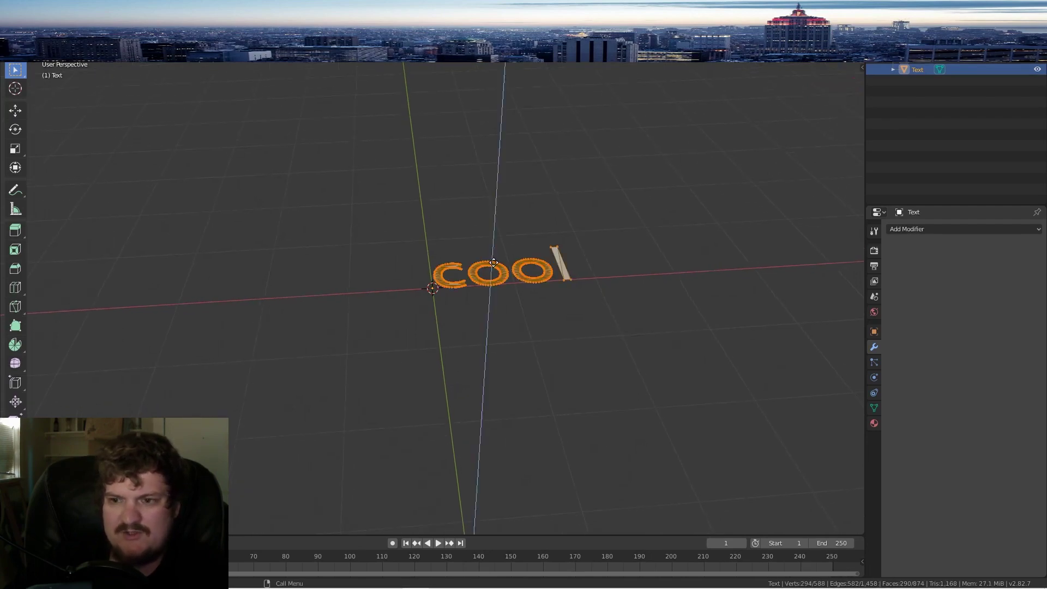
{"action": "left_click", "coordinate": [406, 281]}
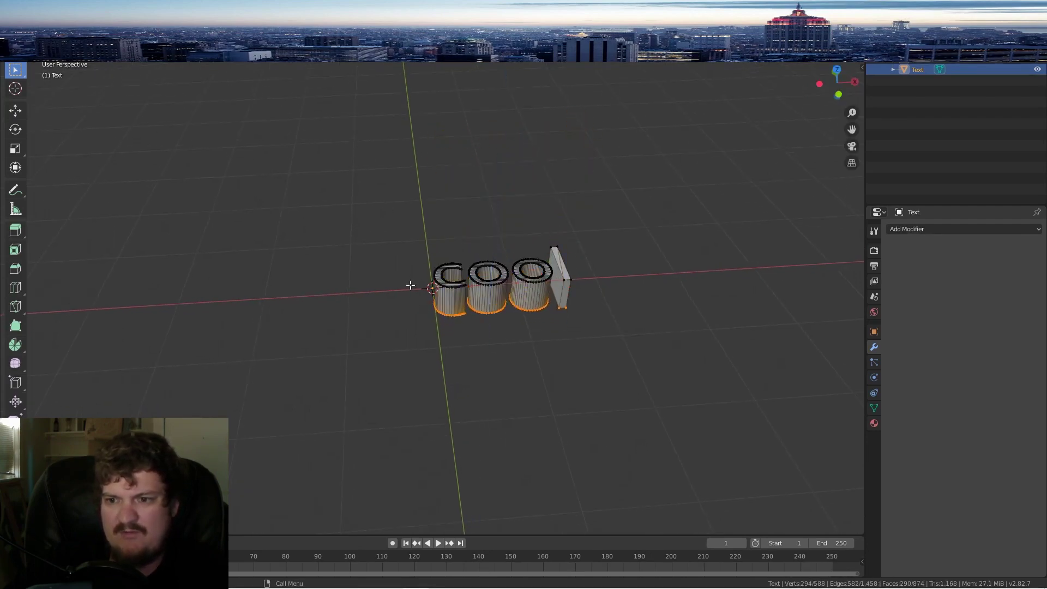
{"action": "key", "text": "Tab"}
Step: Try smooth shading on the extruded letters and switch them back to flat shading
{"action": "mouse_move", "coordinate": [406, 280]}
{"action": "middle_mouse_down"}
{"action": "mouse_move", "coordinate": [521, 269]}
{"action": "mouse_move", "coordinate": [515, 300]}
{"action": "mouse_move", "coordinate": [501, 225]}
{"action": "mouse_move", "coordinate": [525, 234]}
{"action": "mouse_move", "coordinate": [515, 267]}
{"action": "mouse_move", "coordinate": [519, 196]}
{"action": "mouse_move", "coordinate": [497, 244]}
{"action": "mouse_move", "coordinate": [501, 226]}
{"action": "mouse_move", "coordinate": [523, 234]}
{"action": "middle_mouse_up"}
{"action": "right_click", "coordinate": [511, 245]}
{"action": "left_click", "coordinate": [493, 245]}
{"action": "right_click", "coordinate": [518, 260]}
{"action": "left_click", "coordinate": [512, 264]}
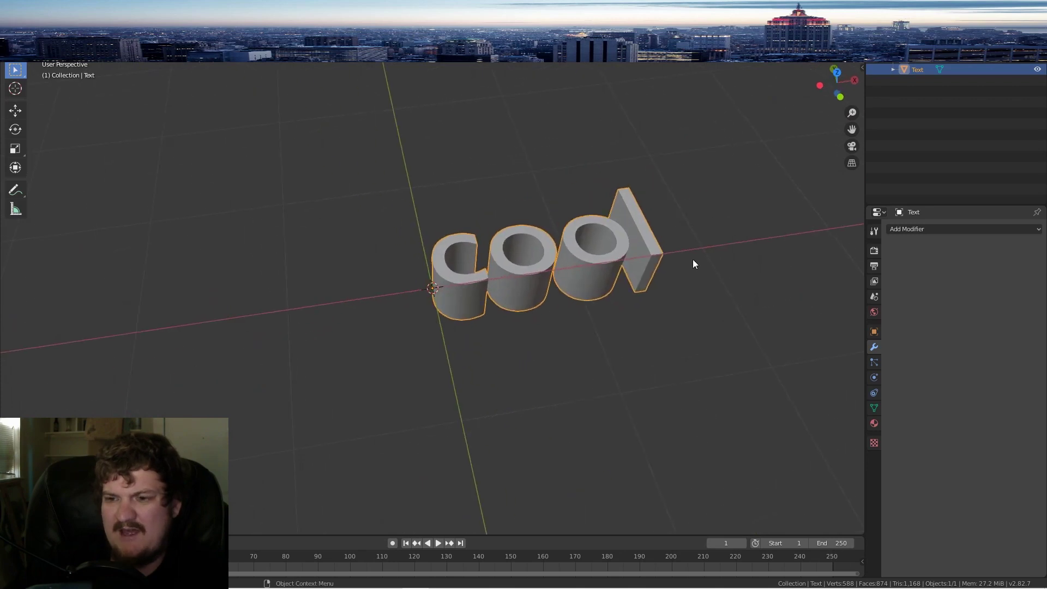
Step: Add a Smooth modifier to the letters and set its repeat count to 0
{"action": "left_click", "coordinate": [900, 229]}
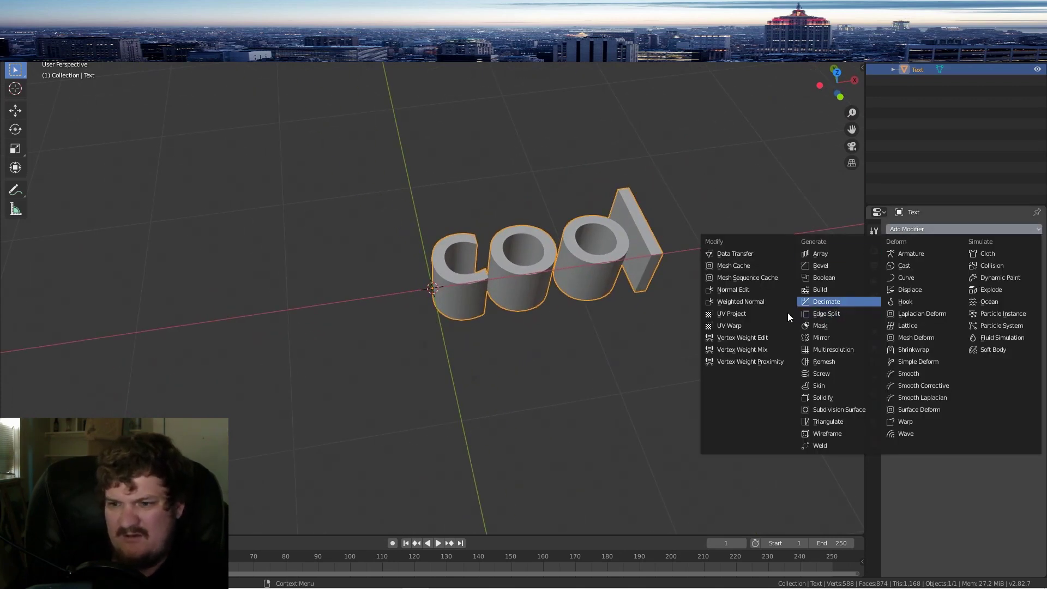
{"action": "left_click", "coordinate": [914, 230]}
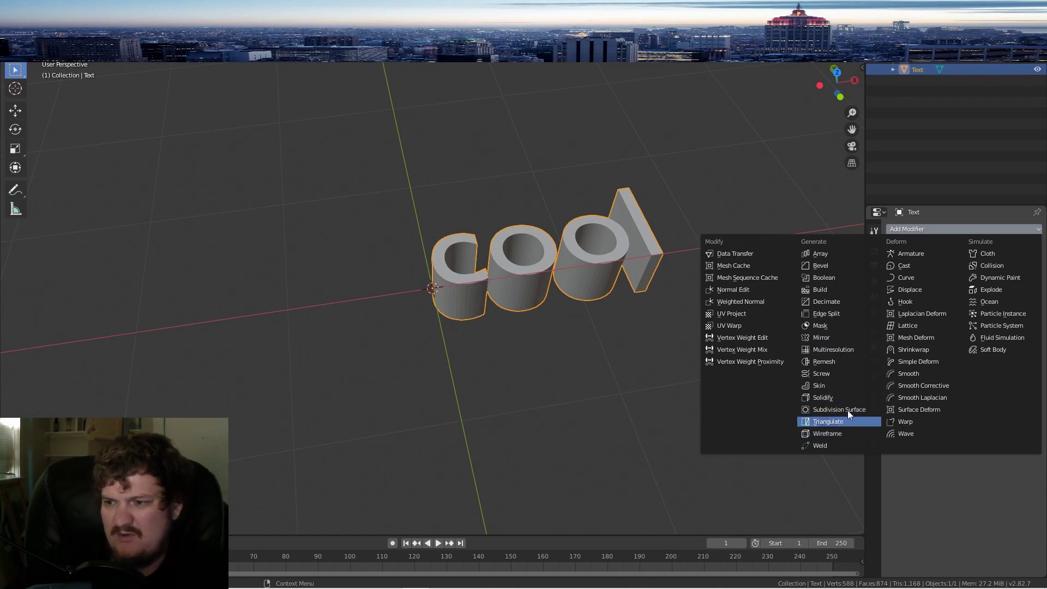
{"action": "left_click", "coordinate": [951, 373]}
{"action": "mouse_move", "coordinate": [968, 289]}
{"action": "left_mouse_down"}
{"action": "mouse_move", "coordinate": [988, 289]}
{"action": "mouse_move", "coordinate": [954, 289]}
{"action": "left_mouse_up"}
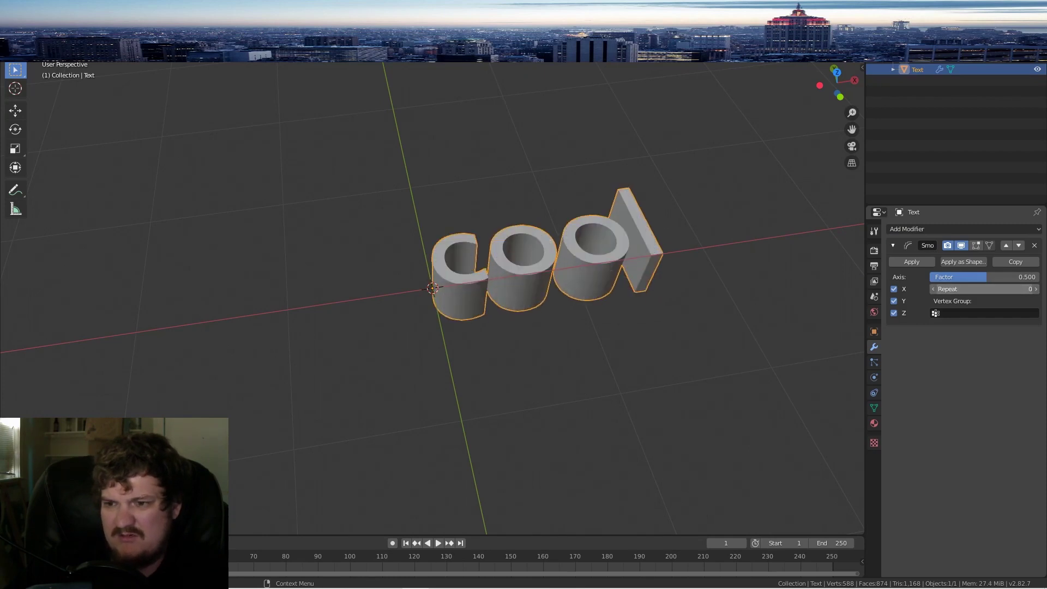
Step: Subdivide the entire letter mesh three times in Edit Mode
{"action": "key", "text": "Tab"}
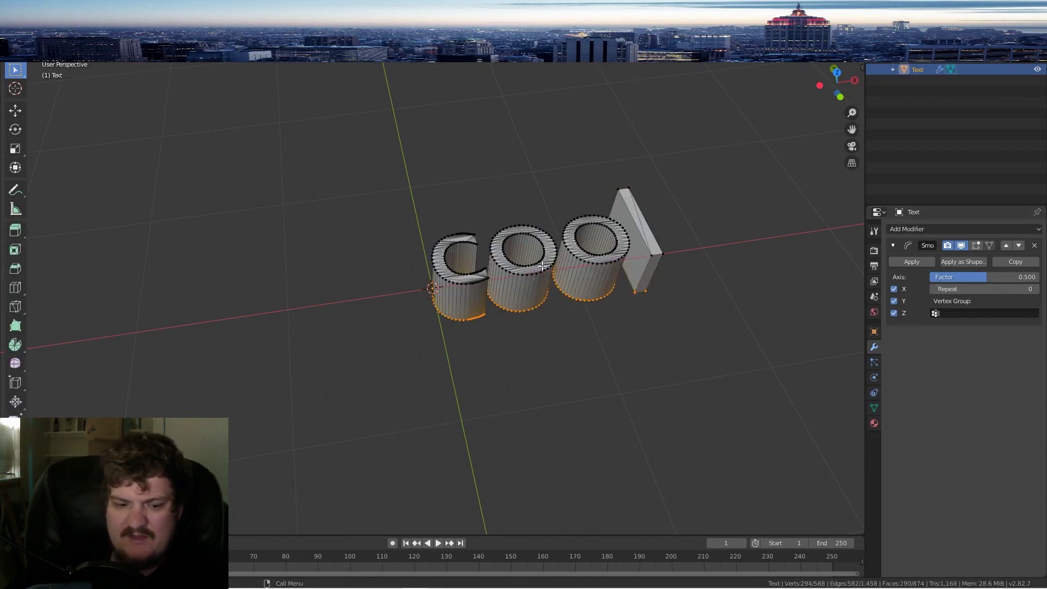
{"action": "key", "text": "a"}
{"action": "right_click", "coordinate": [526, 262]}
{"action": "left_click", "coordinate": [526, 263]}
{"action": "right_click", "coordinate": [525, 263]}
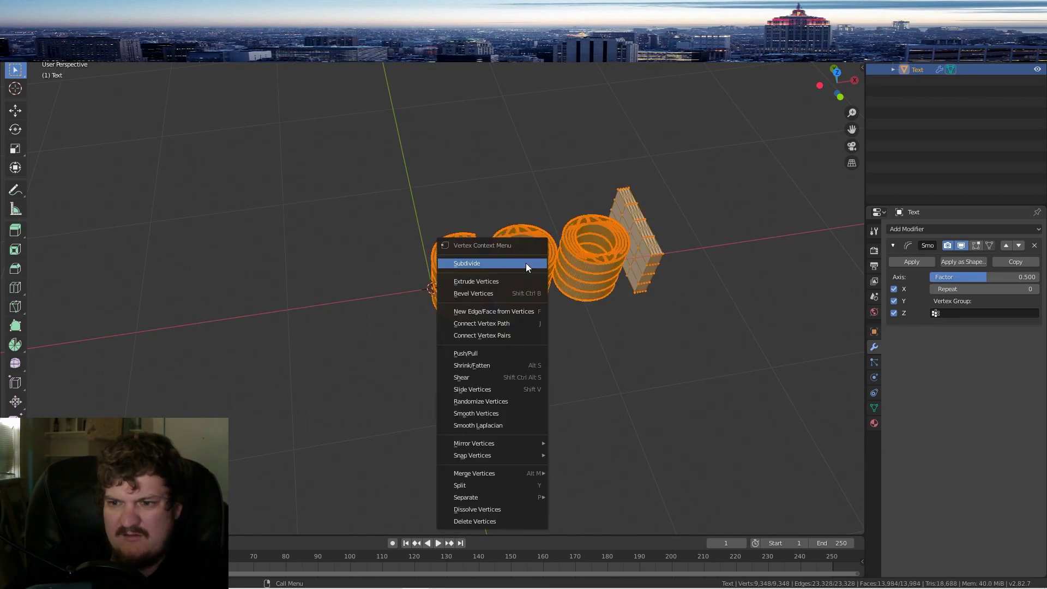
{"action": "left_click", "coordinate": [526, 262]}
{"action": "key", "text": "Tab"}
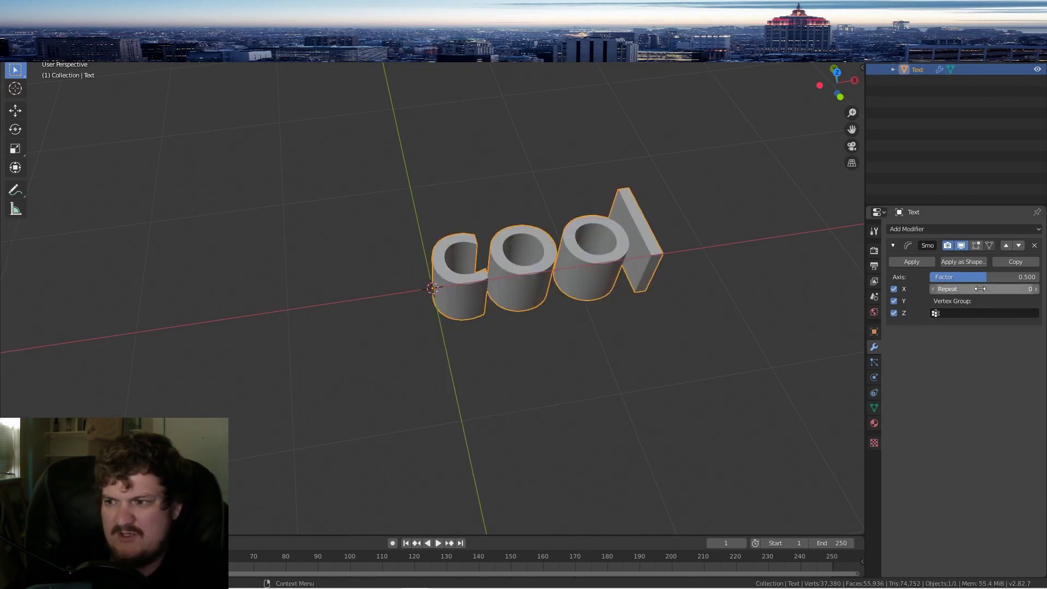
Step: Set the Smooth modifier's repeat count to 11
{"action": "left_click_drag", "start_coordinate": [980, 289], "coordinate": [1014, 289]}
Step: Apply smooth shading to the subdivided letters
{"action": "right_click", "coordinate": [518, 273]}
{"action": "right_click", "coordinate": [516, 270]}
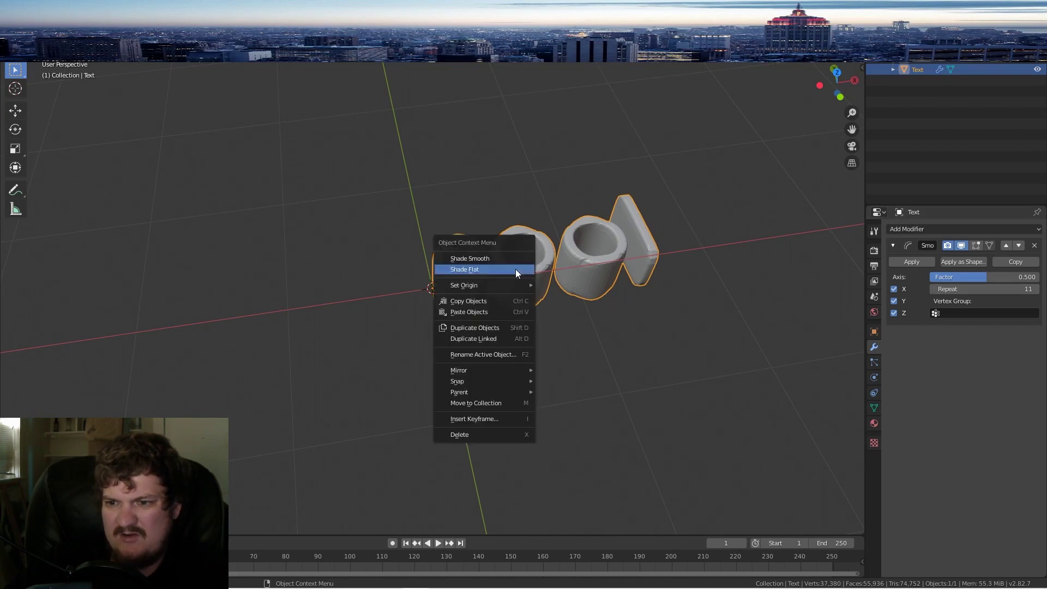
{"action": "left_click", "coordinate": [500, 258]}
{"action": "mouse_move", "coordinate": [499, 258]}
{"action": "middle_mouse_down"}
{"action": "mouse_move", "coordinate": [548, 266]}
{"action": "mouse_move", "coordinate": [537, 299]}
{"action": "mouse_move", "coordinate": [568, 248]}
{"action": "mouse_move", "coordinate": [547, 298]}
{"action": "mouse_move", "coordinate": [507, 201]}
{"action": "mouse_move", "coordinate": [515, 296]}
{"action": "middle_mouse_up"}
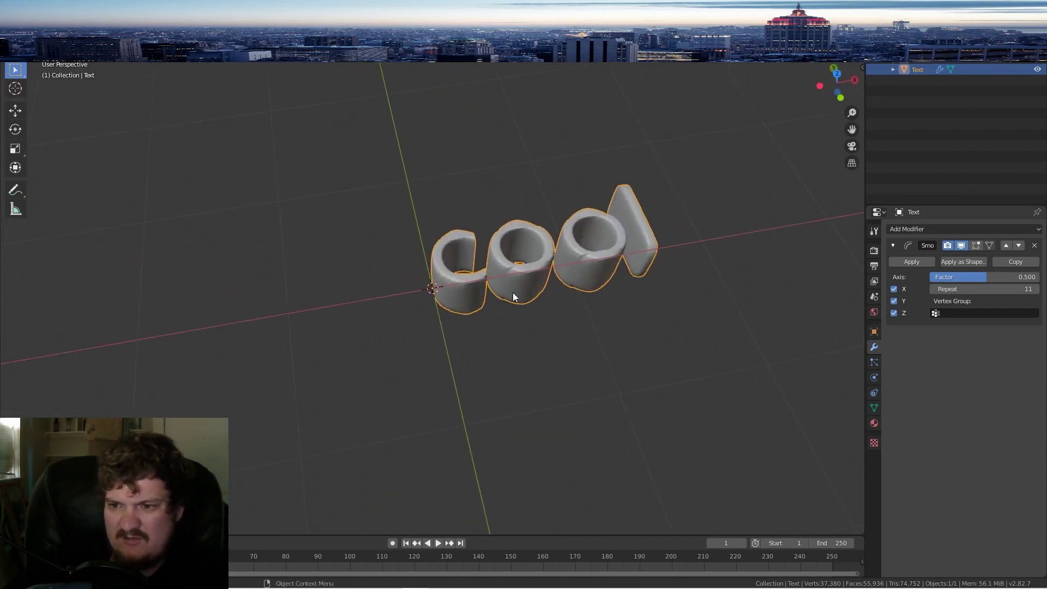
Step: Remove the Smooth modifier from the letters
{"action": "left_click", "coordinate": [1034, 246]}
{"action": "middle_click_drag", "start_coordinate": [560, 221], "coordinate": [611, 314]}
{"action": "scroll", "coordinate": [523, 295], "scroll_direction": "down", "scroll_amount": 5}
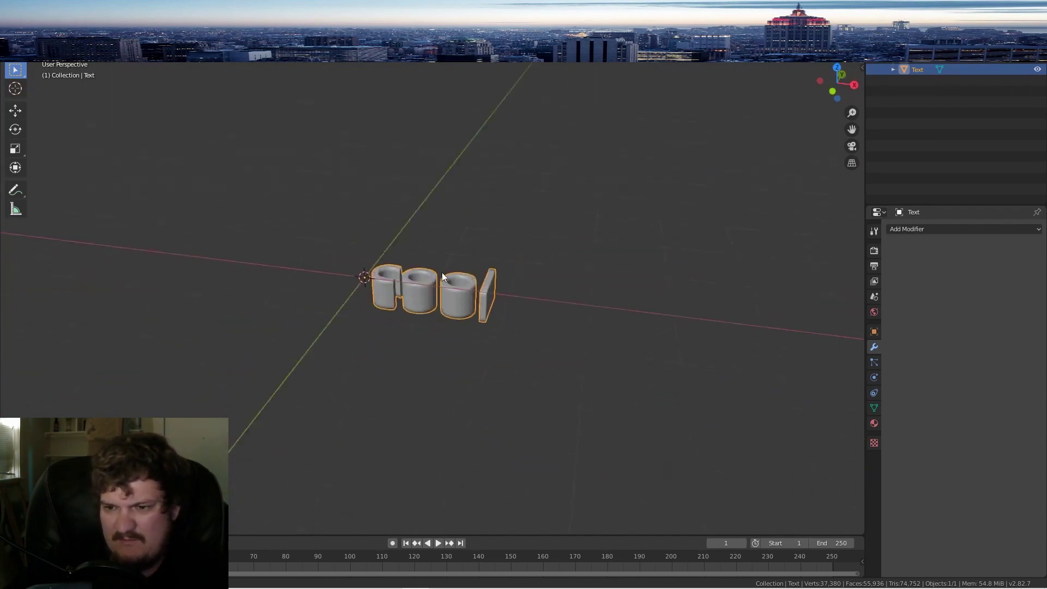
{"action": "scroll", "coordinate": [463, 278], "scroll_direction": "up", "scroll_amount": 5}
{"action": "mouse_move", "coordinate": [485, 230]}
{"action": "middle_mouse_down"}
{"action": "mouse_move", "coordinate": [493, 271]}
{"action": "mouse_move", "coordinate": [479, 244]}
{"action": "mouse_move", "coordinate": [487, 248]}
{"action": "middle_mouse_up"}
{"action": "scroll", "coordinate": [493, 271], "scroll_direction": "down", "scroll_amount": 3}
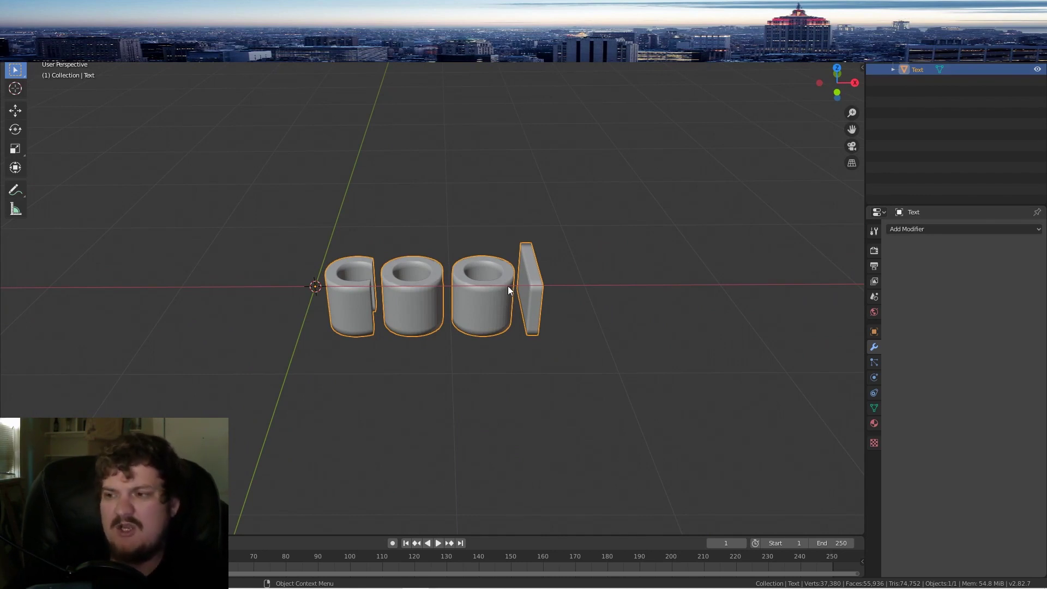
Step: Show the letters' material settings and start appending data from metal.blend in the Documents folder
{"action": "left_click", "coordinate": [874, 423]}
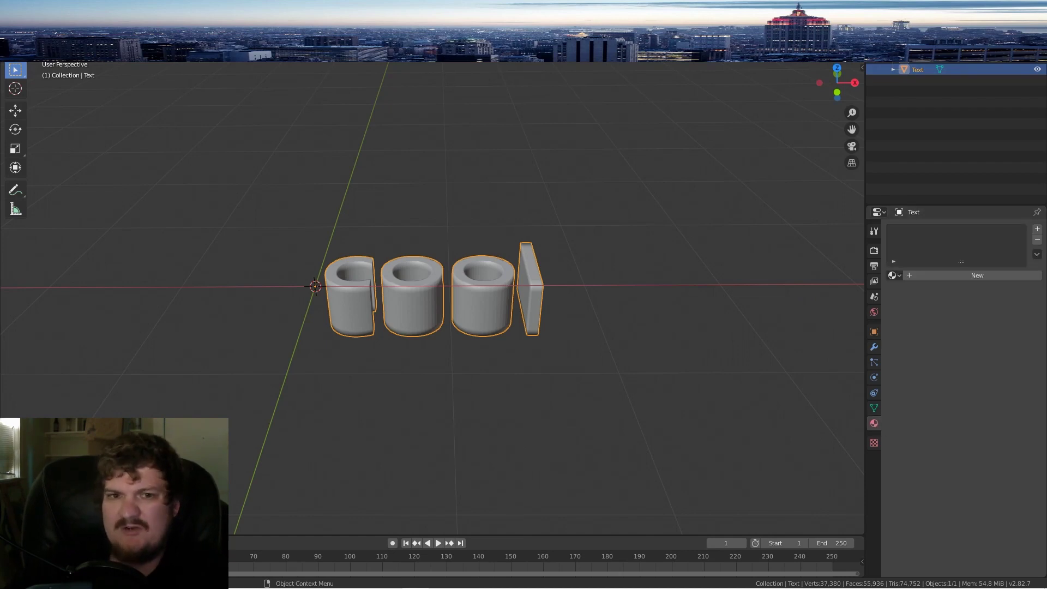
{"action": "left_click", "coordinate": [24, 15]}
{"action": "left_click", "coordinate": [61, 139]}
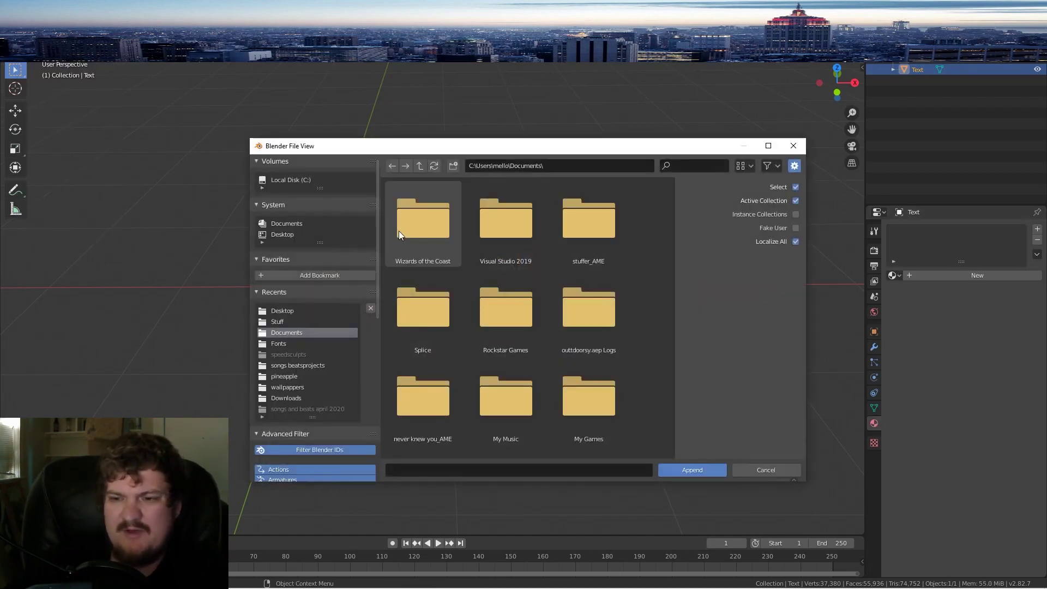
{"action": "scroll", "coordinate": [500, 261], "scroll_direction": "down", "scroll_amount": 4}
{"action": "scroll", "coordinate": [499, 260], "scroll_direction": "down", "scroll_amount": 6}
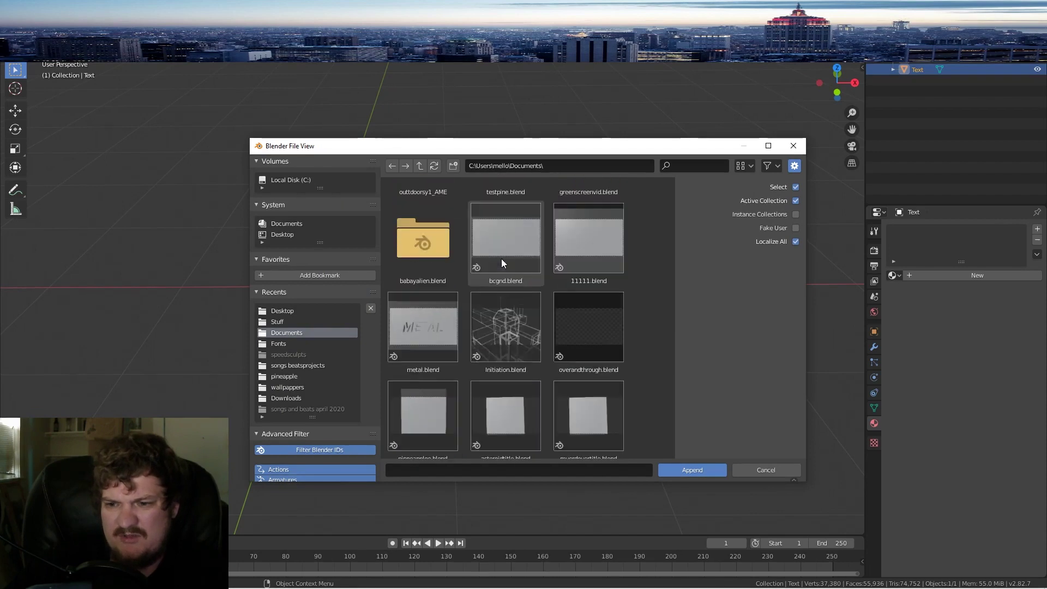
{"action": "double_click", "coordinate": [435, 305]}
{"action": "scroll", "coordinate": [533, 292], "scroll_direction": "down", "scroll_amount": 4}
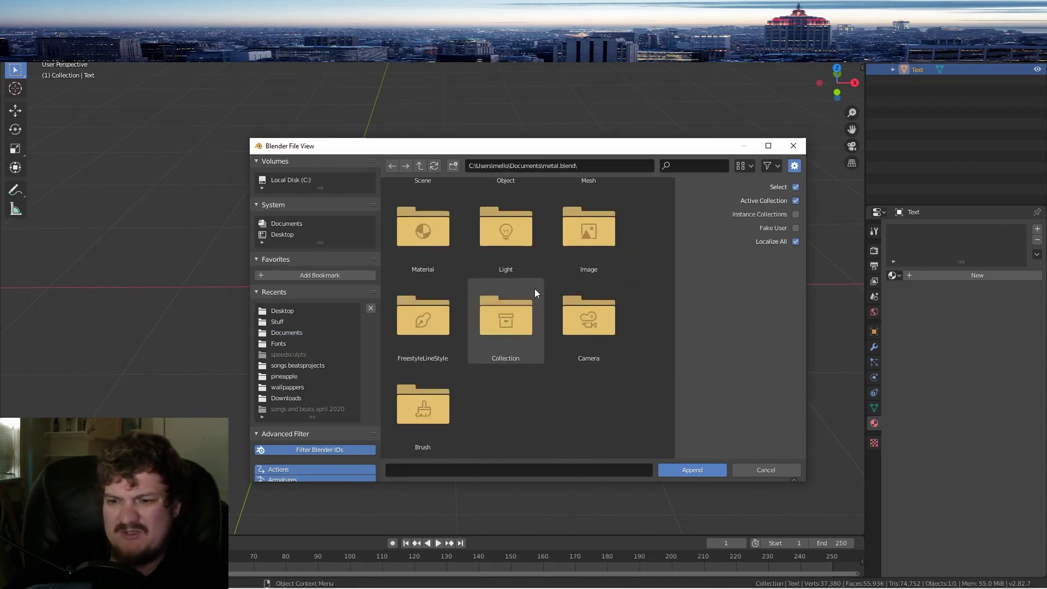
{"action": "scroll", "coordinate": [533, 298], "scroll_direction": "up", "scroll_amount": 2}
{"action": "double_click", "coordinate": [496, 220]}
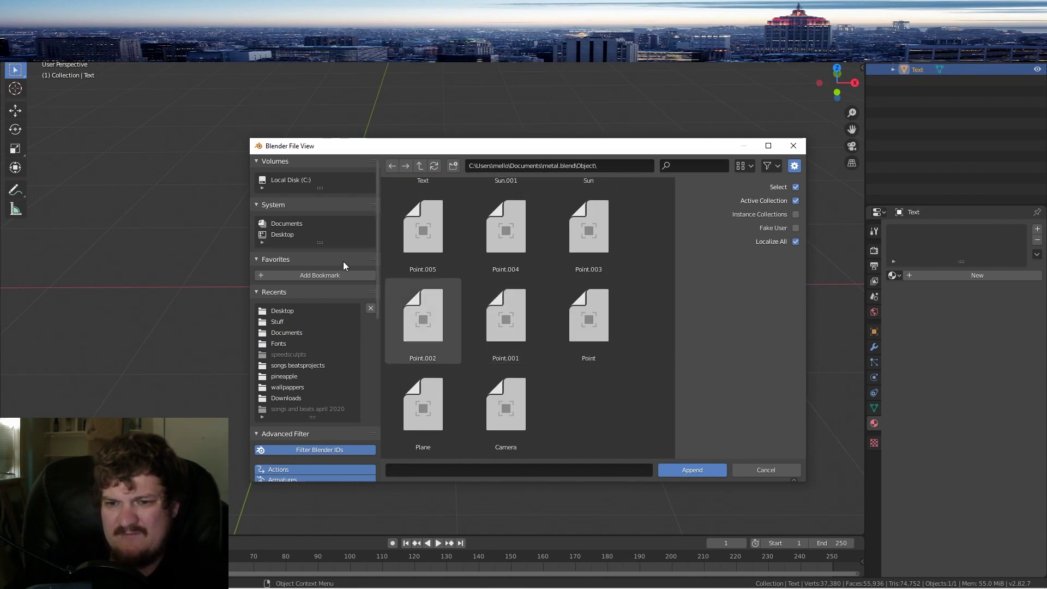
{"action": "left_click", "coordinate": [420, 165]}
{"action": "double_click", "coordinate": [505, 230]}
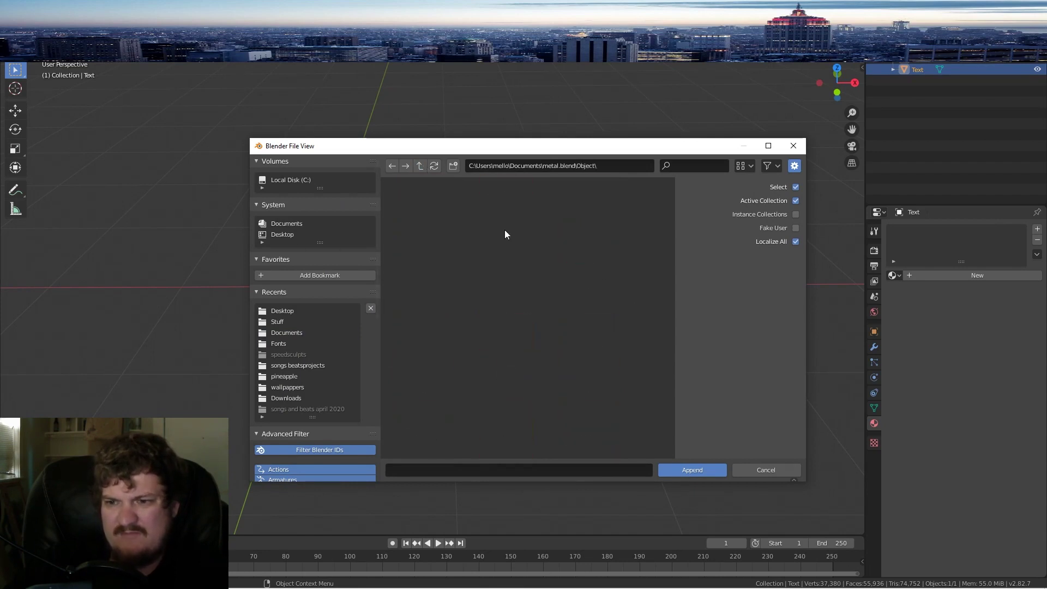
{"action": "left_click", "coordinate": [420, 166]}
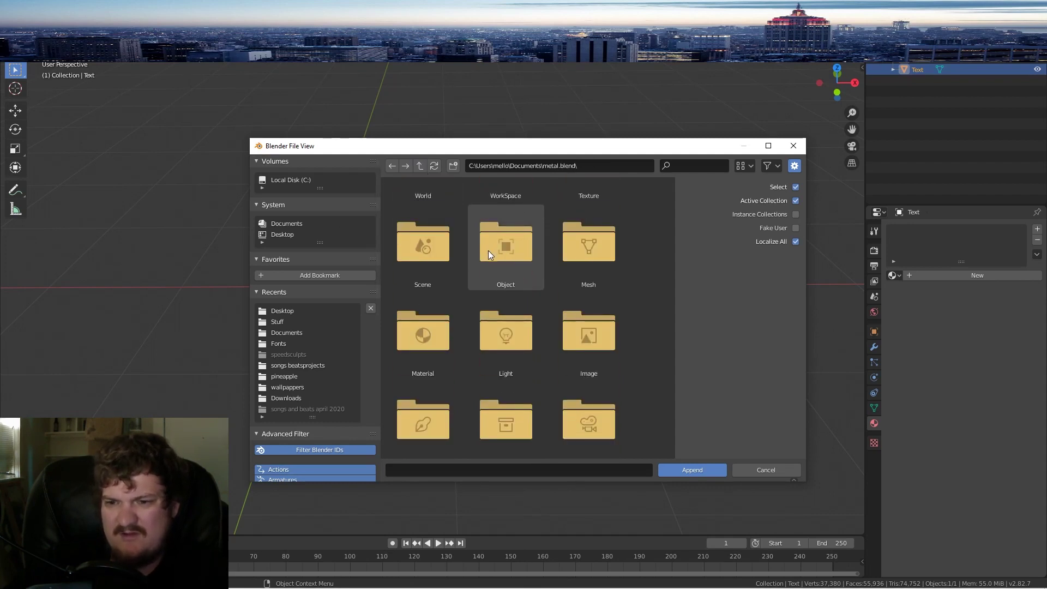
Step: Append the first material from metal.blend's Material folder and assign Material.002 to the lettering
{"action": "double_click", "coordinate": [418, 355]}
{"action": "double_click", "coordinate": [421, 229]}
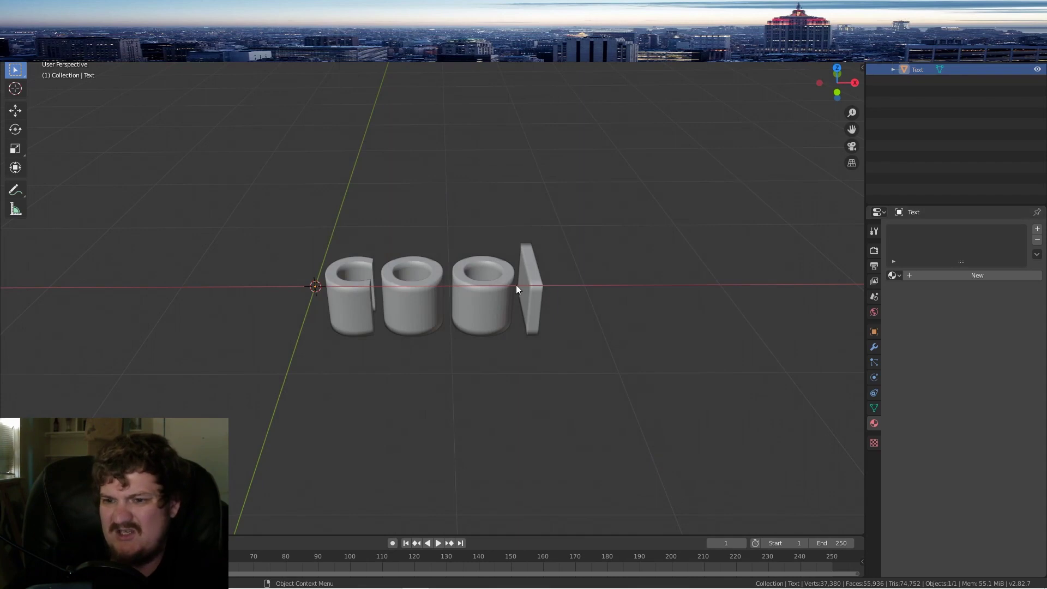
{"action": "key", "text": "a"}
{"action": "left_click", "coordinate": [894, 276]}
{"action": "left_click", "coordinate": [922, 302]}
Step: Add a sun light at the origin and rotate it so its beam points along the negative Y direction below the word
{"action": "middle_click_drag", "start_coordinate": [510, 229], "coordinate": [501, 276]}
{"action": "key", "text": "shift+a"}
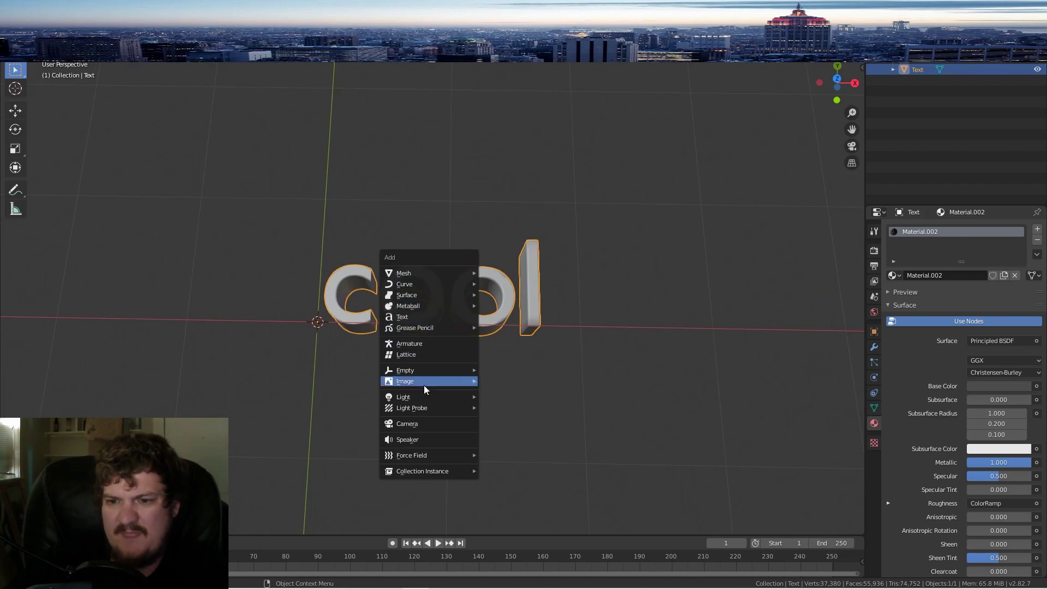
{"action": "mouse_move", "coordinate": [430, 399]}
{"action": "left_click", "coordinate": [531, 408]}
{"action": "middle_click_drag", "start_coordinate": [455, 319], "coordinate": [571, 322]}
{"action": "key", "text": "r"}
{"action": "left_click", "coordinate": [449, 206]}
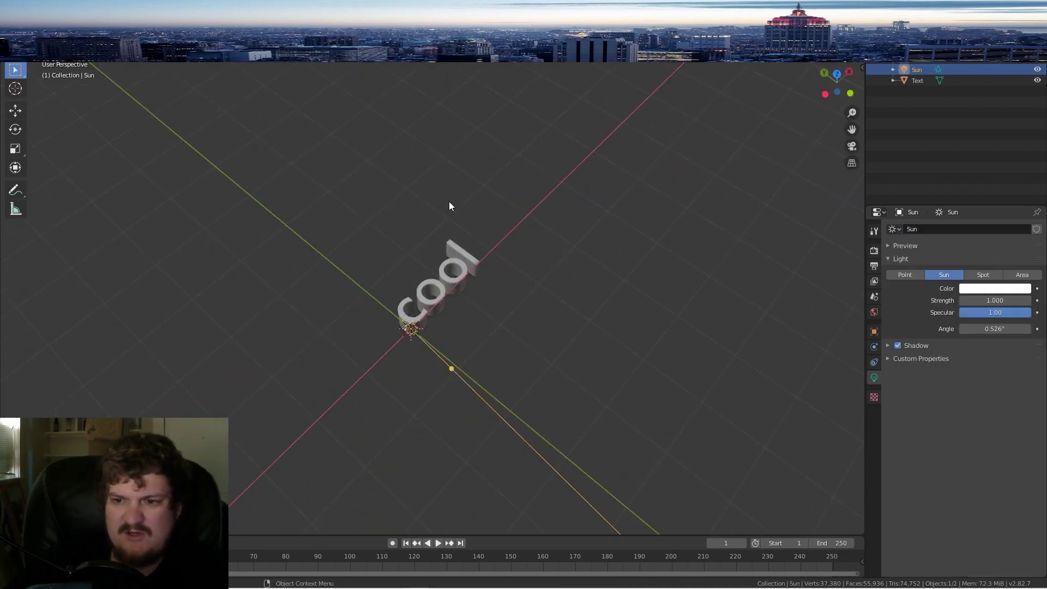
Step: Duplicate the sun light in place and rotate the copy so its beam angles slightly toward negative X
{"action": "key", "text": "shift+d"}
{"action": "right_click", "coordinate": [551, 246]}
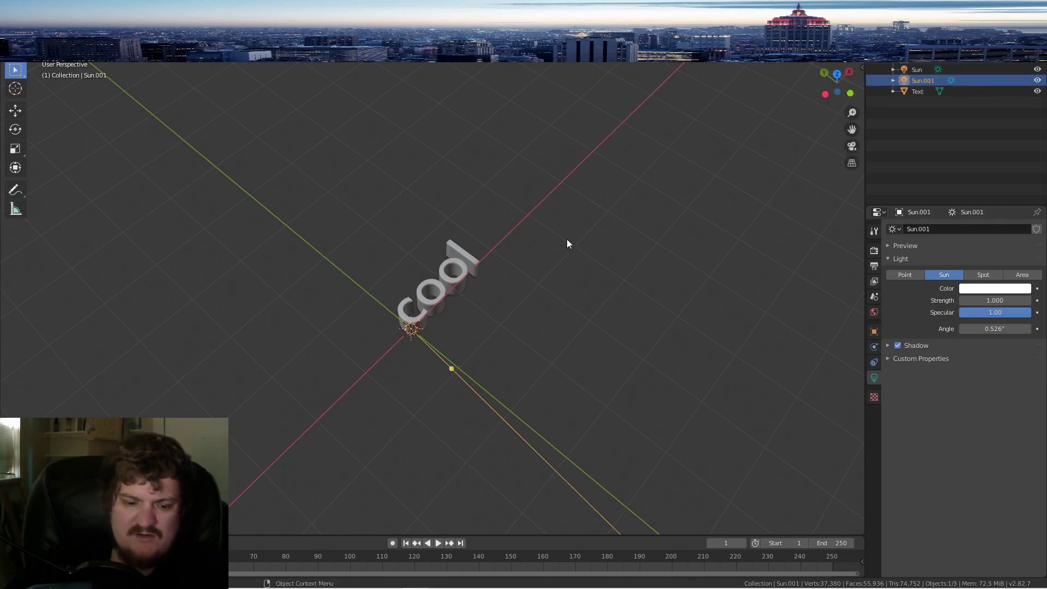
{"action": "key", "text": "r"}
{"action": "left_click", "coordinate": [570, 305]}
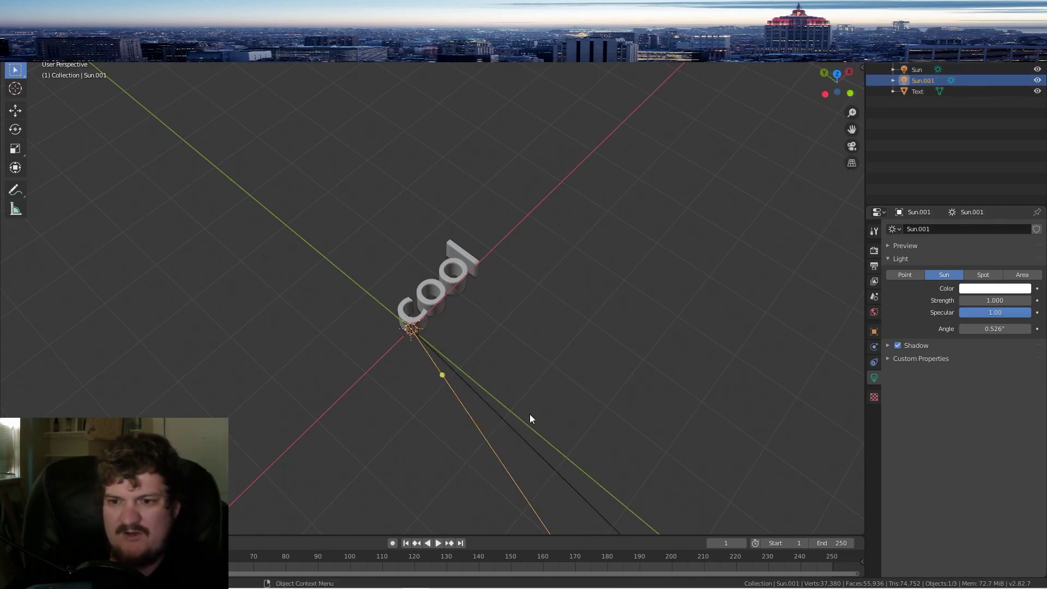
Step: Duplicate the second sun in place and rotate the copy so its beam fans out toward positive X
{"action": "key", "text": "shift+d"}
{"action": "right_click", "coordinate": [547, 325]}
{"action": "key", "text": "r"}
{"action": "left_click", "coordinate": [180, 236]}
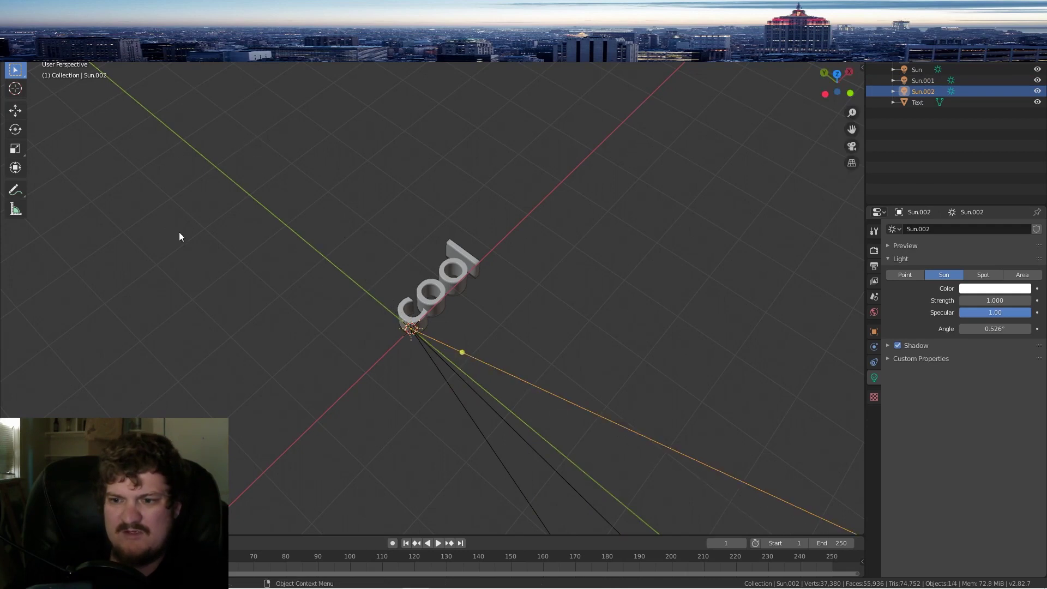
Step: Duplicate the third sun in place and rotate the copy from a view along the letters' depth, sending its beam sideways along X
{"action": "middle_click_drag", "start_coordinate": [180, 237], "coordinate": [443, 284]}
{"action": "key", "text": "shift+d"}
{"action": "right_click", "coordinate": [446, 285]}
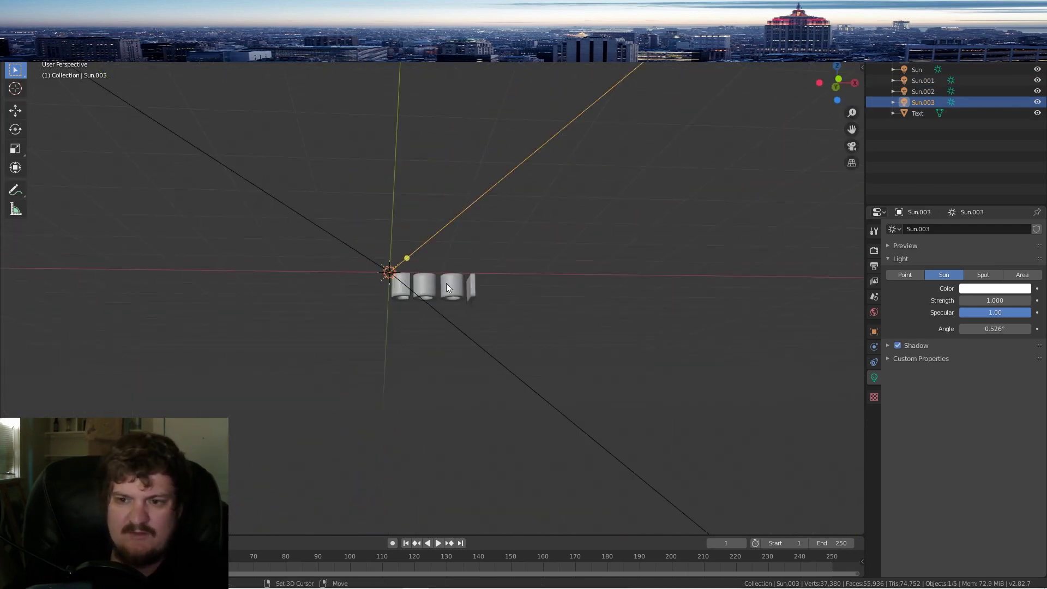
{"action": "key", "text": "r"}
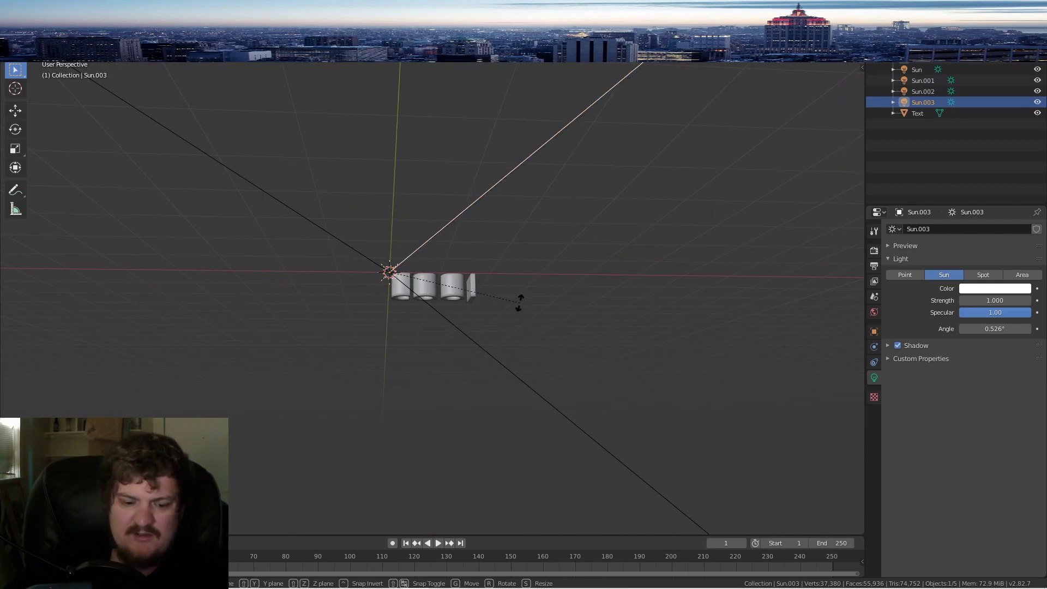
{"action": "left_click", "coordinate": [381, 131]}
Step: Switch the viewport to rendered shading and inspect the metal lettering under the four sun lights
{"action": "middle_click_drag", "start_coordinate": [418, 233], "coordinate": [404, 364]}
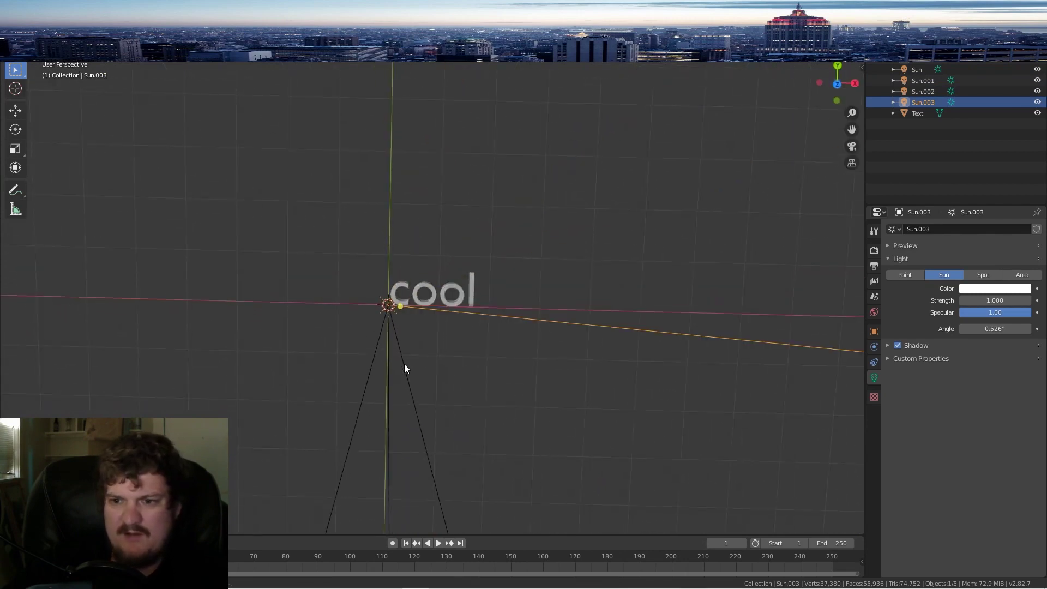
{"action": "middle_click_drag", "start_coordinate": [456, 340], "coordinate": [587, 253]}
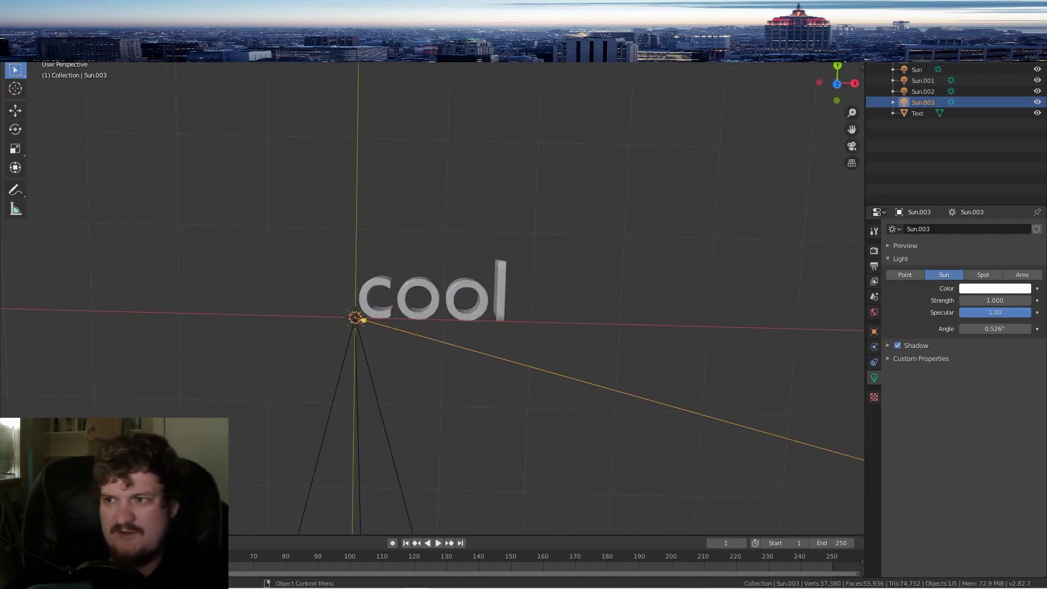
{"action": "key", "text": "z"}
{"action": "scroll", "coordinate": [492, 282], "scroll_direction": "up", "scroll_amount": 3}
{"action": "mouse_move", "coordinate": [492, 283]}
{"action": "middle_mouse_down"}
{"action": "mouse_move", "coordinate": [445, 277]}
{"action": "mouse_move", "coordinate": [446, 287]}
{"action": "mouse_move", "coordinate": [427, 287]}
{"action": "middle_mouse_up"}
{"action": "scroll", "coordinate": [426, 287], "scroll_direction": "down", "scroll_amount": 4}
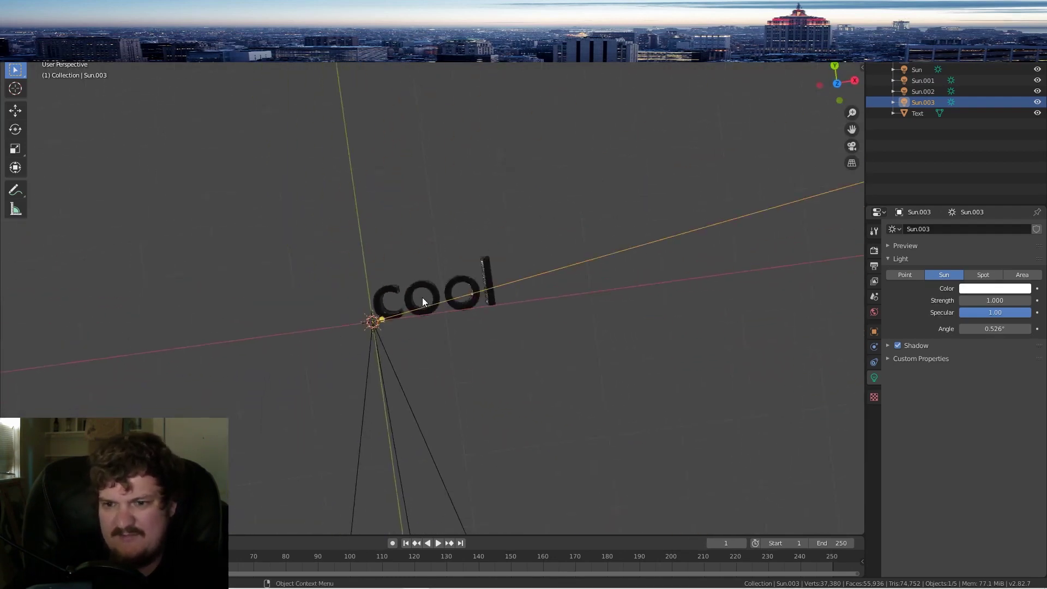
Step: Select one of the existing sun lights, duplicate it in place and rotate the fifth sun
{"action": "left_click", "coordinate": [407, 335]}
{"action": "middle_click_drag", "start_coordinate": [378, 334], "coordinate": [554, 322]}
{"action": "key", "text": "shift+d"}
{"action": "key", "text": "r"}
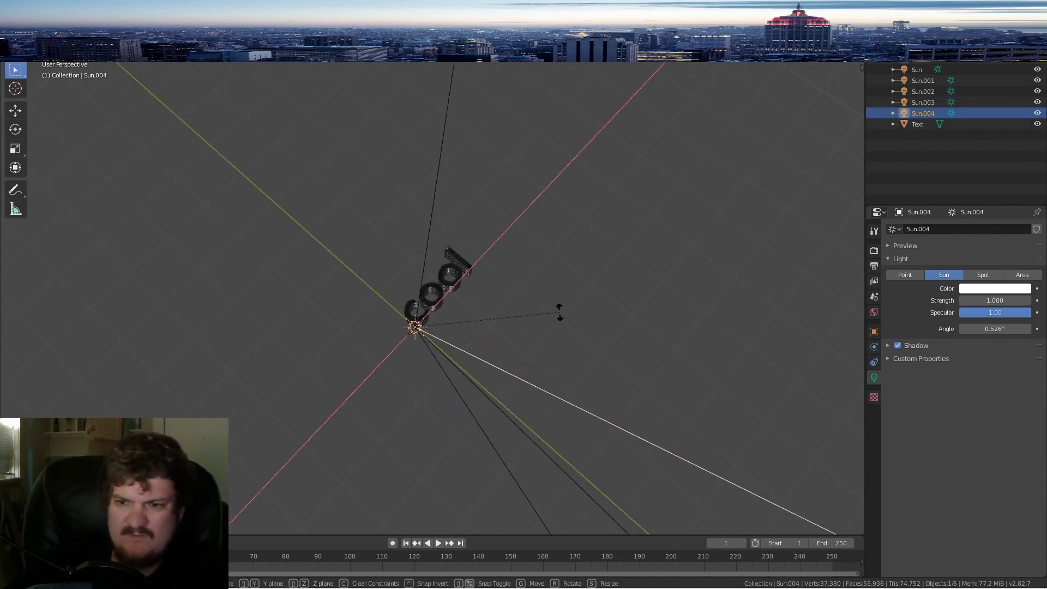
{"action": "left_click", "coordinate": [407, 461]}
Step: Re-aim the fifth sun from the front and side of the lettering so its beam points below the word beside the others
{"action": "middle_click_drag", "start_coordinate": [412, 460], "coordinate": [481, 297]}
{"action": "scroll", "coordinate": [545, 305], "scroll_direction": "up", "scroll_amount": 3}
{"action": "key", "text": "r"}
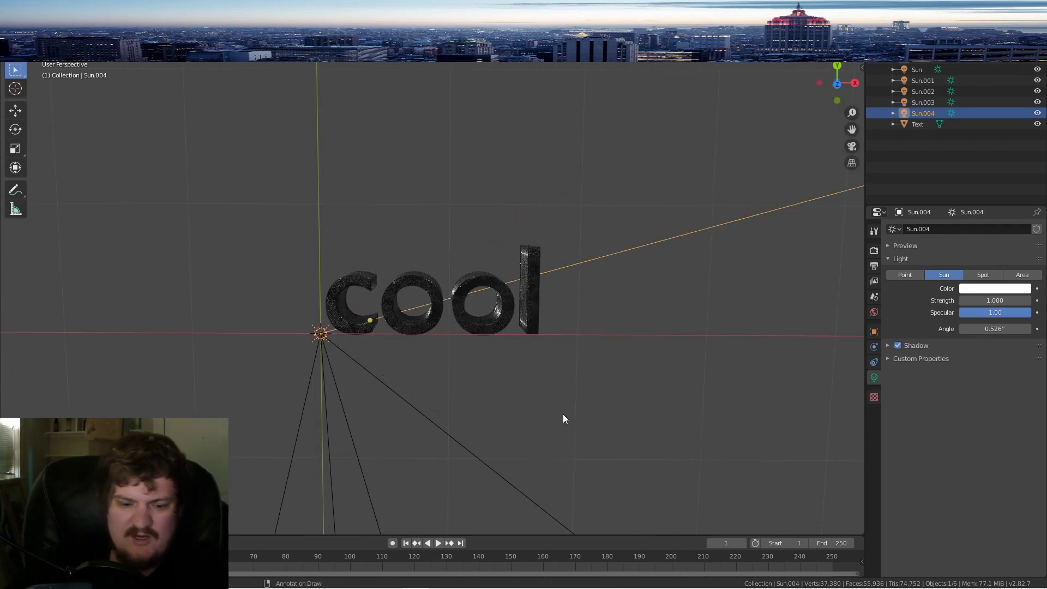
{"action": "left_click", "coordinate": [546, 94]}
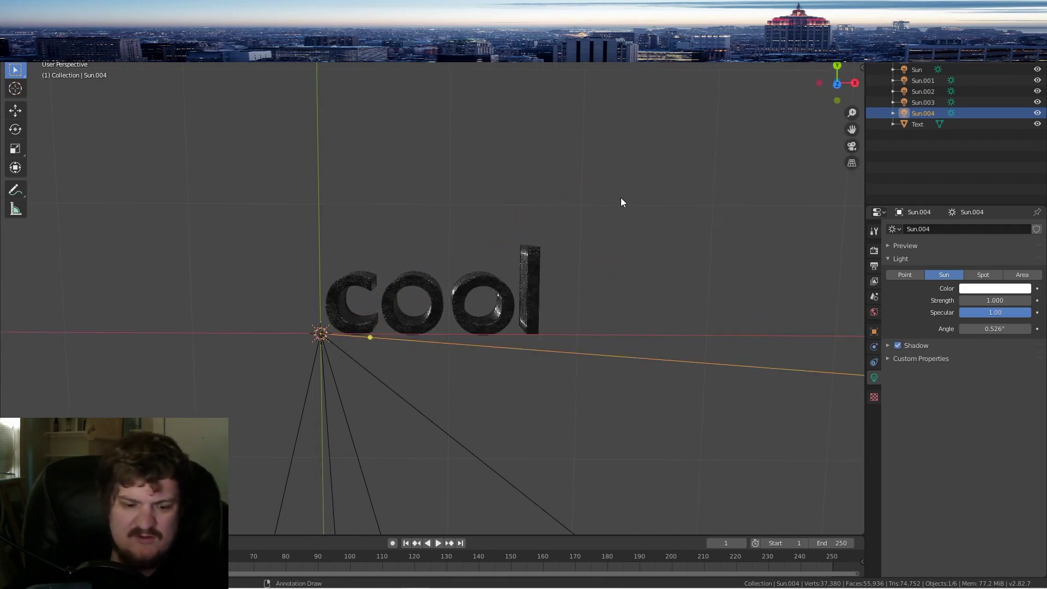
{"action": "key", "text": "r"}
{"action": "left_click", "coordinate": [178, 150]}
{"action": "middle_click_drag", "start_coordinate": [210, 161], "coordinate": [586, 231]}
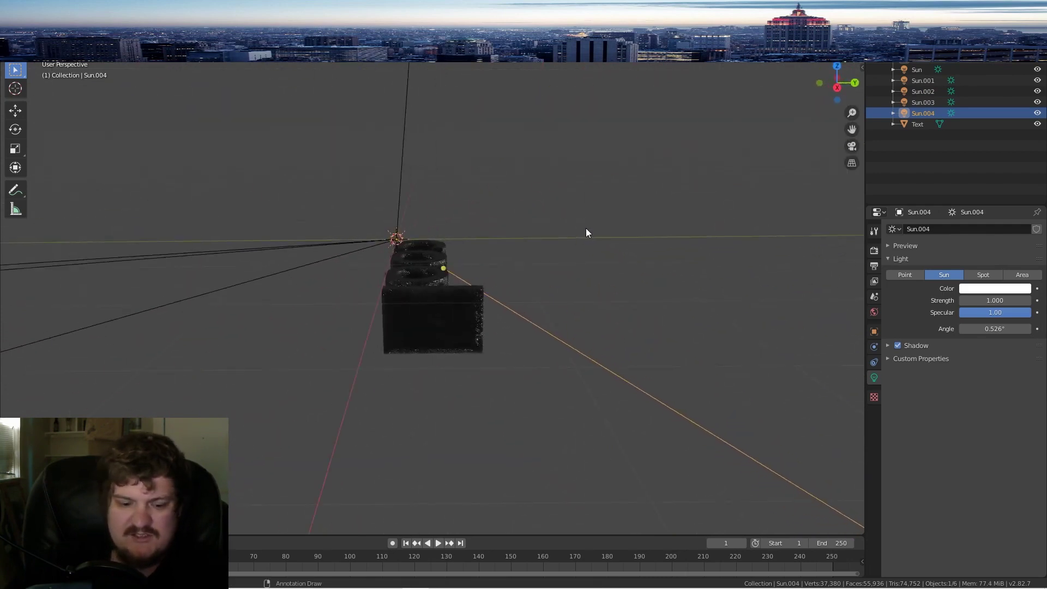
{"action": "key", "text": "r"}
{"action": "left_click", "coordinate": [379, 419]}
{"action": "middle_click_drag", "start_coordinate": [378, 418], "coordinate": [483, 382]}
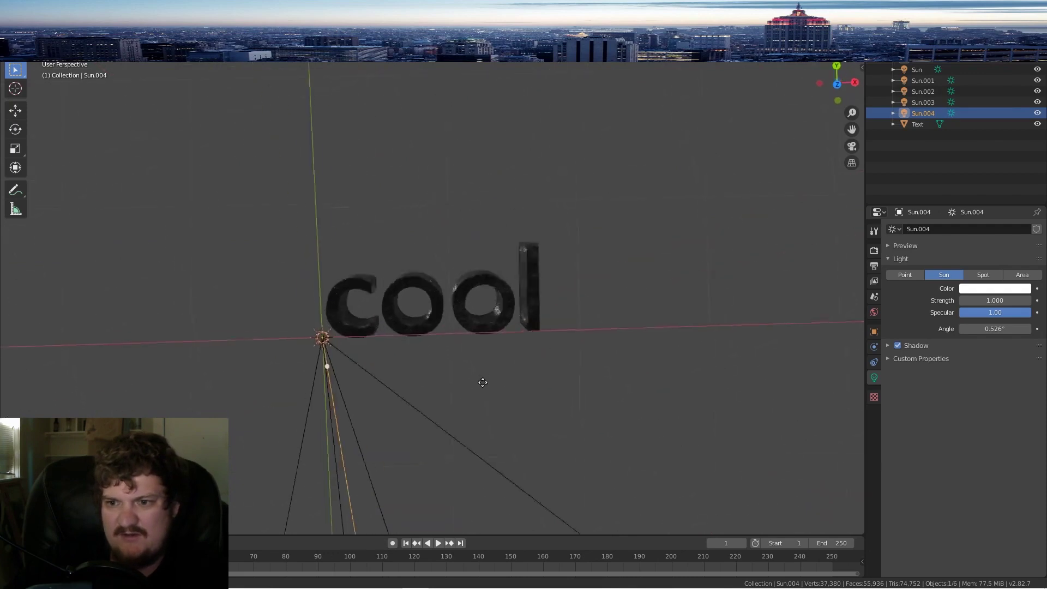
Step: Select the lettering and split off a Shader Editor beside the viewport with Material.002's nodes in view and the sidebar hidden
{"action": "scroll", "coordinate": [479, 368], "scroll_direction": "up", "scroll_amount": 5}
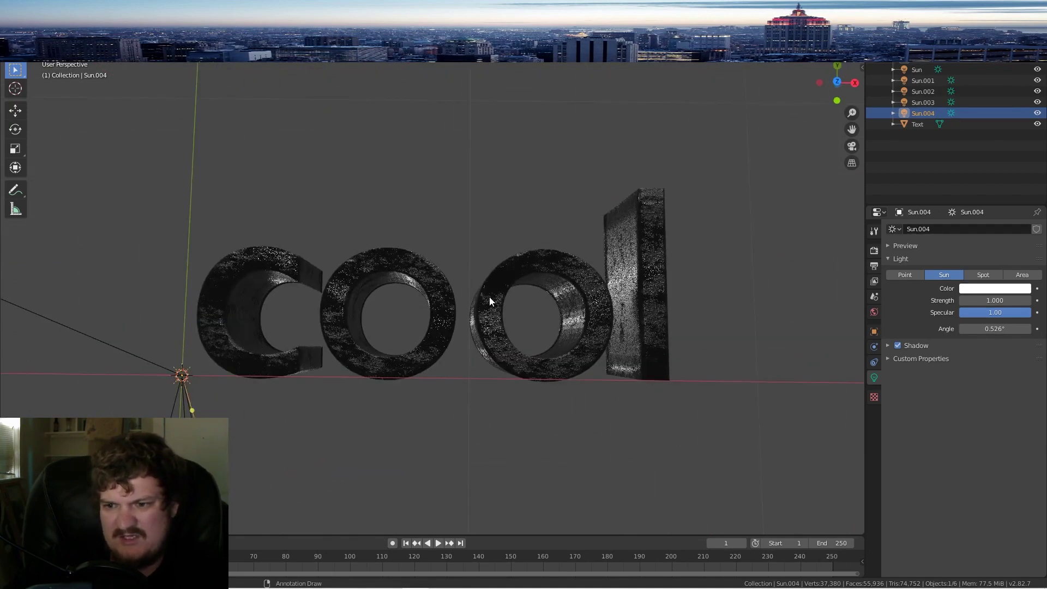
{"action": "left_click", "coordinate": [489, 300]}
{"action": "left_click", "coordinate": [874, 423]}
{"action": "scroll", "coordinate": [932, 441], "scroll_direction": "down", "scroll_amount": 3}
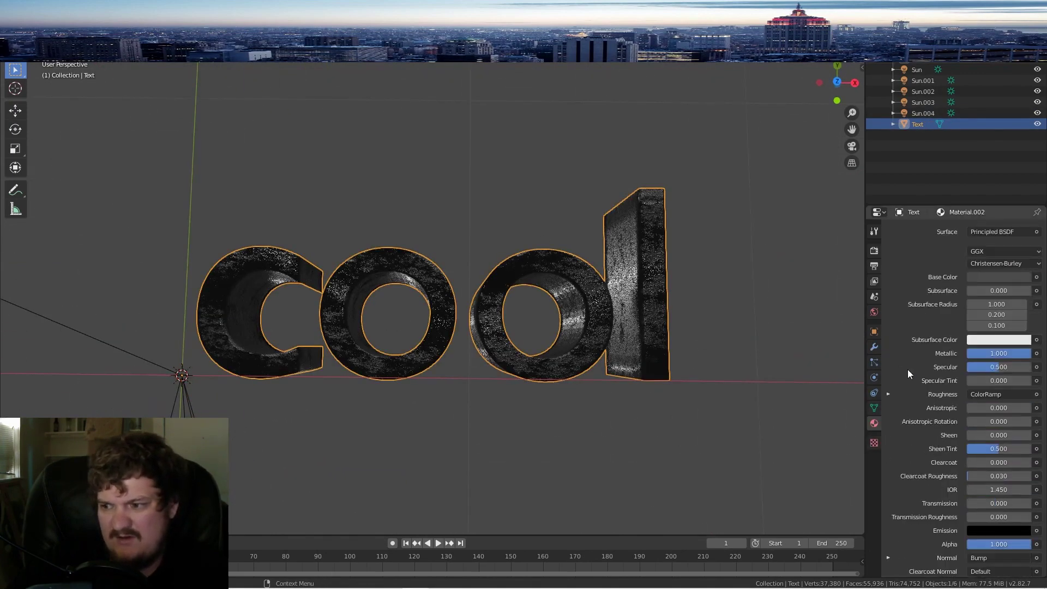
{"action": "scroll", "coordinate": [907, 374], "scroll_direction": "down", "scroll_amount": 5}
{"action": "left_click_drag", "start_coordinate": [3, 45], "coordinate": [370, 91]}
{"action": "left_click", "coordinate": [13, 35]}
{"action": "left_click", "coordinate": [43, 112]}
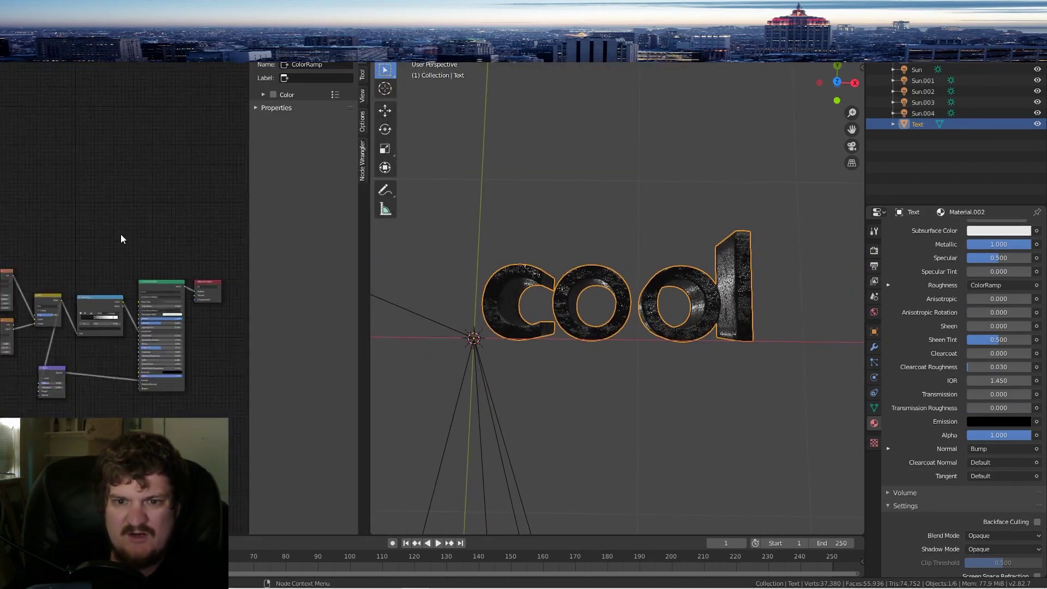
{"action": "scroll", "coordinate": [122, 234], "scroll_direction": "down", "scroll_amount": 4}
{"action": "key", "text": "n"}
{"action": "scroll", "coordinate": [135, 272], "scroll_direction": "up", "scroll_amount": 5}
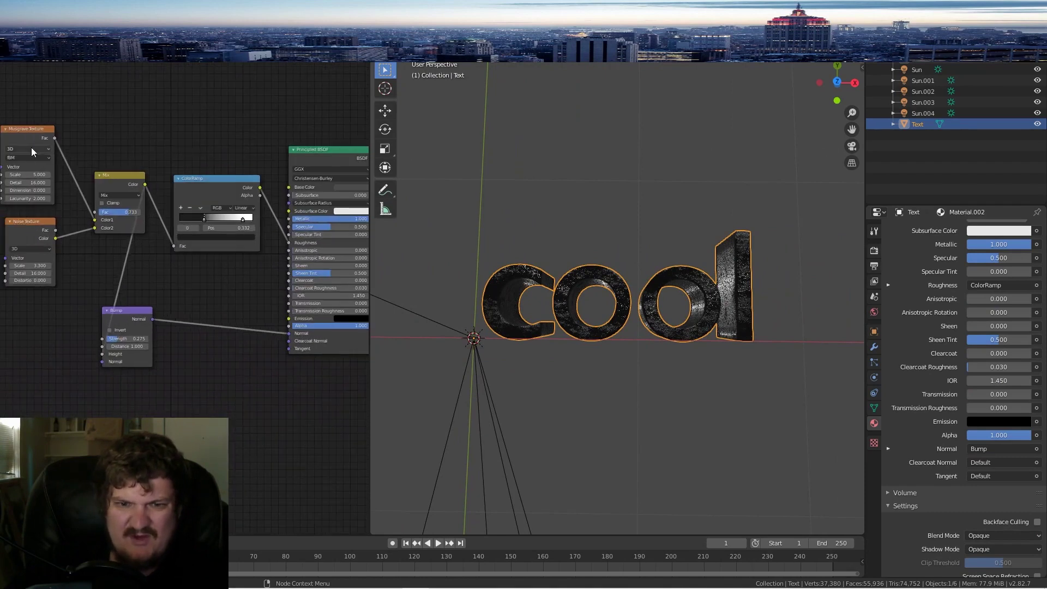
{"action": "key", "text": "shift+a"}
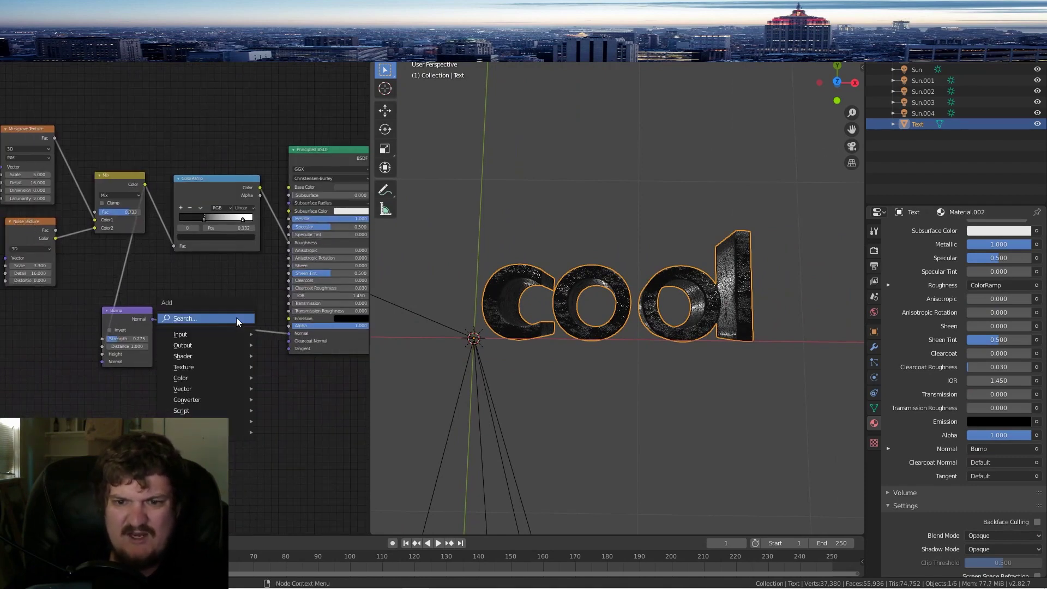
{"action": "mouse_move", "coordinate": [204, 369]}
{"action": "key", "text": "shift+a"}
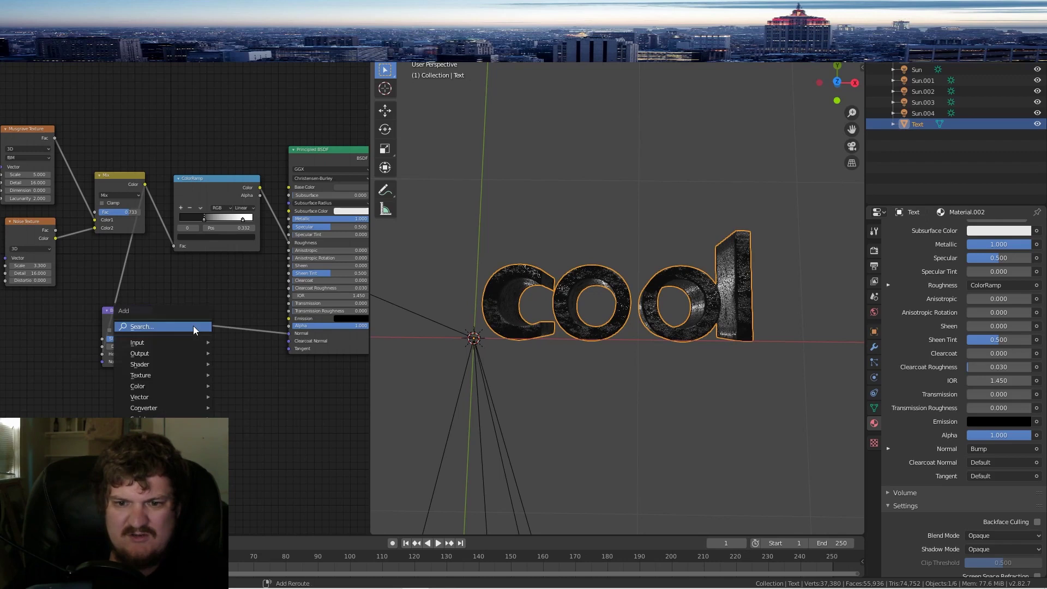
{"action": "scroll", "coordinate": [245, 313], "scroll_direction": "down", "scroll_amount": 3}
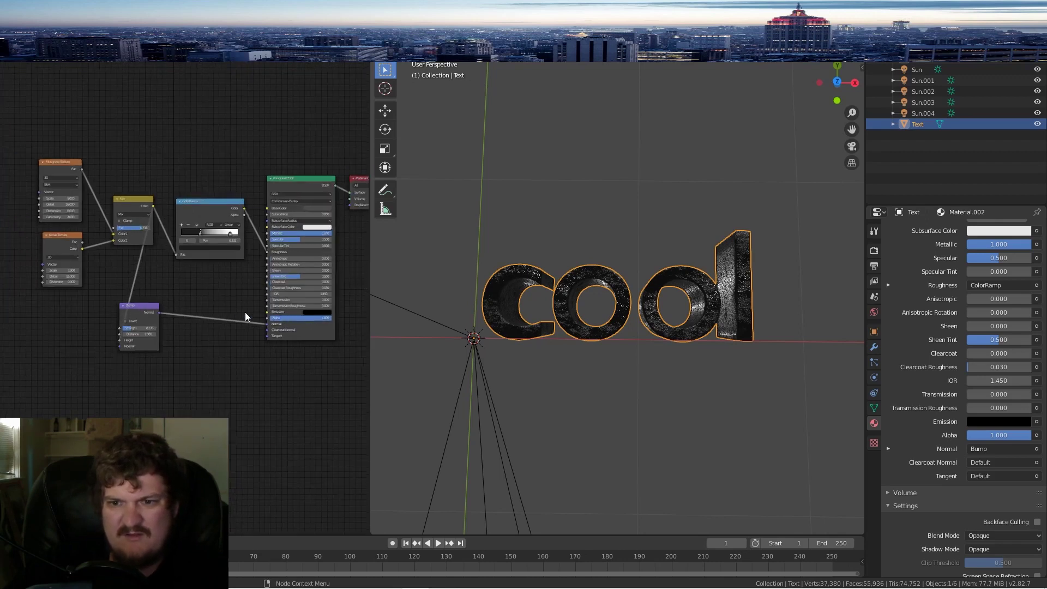
Step: Set the Bump node's strength to 0.158 and check the surface of the lettering
{"action": "middle_click_drag", "start_coordinate": [224, 310], "coordinate": [180, 305]}
{"action": "scroll", "coordinate": [180, 303], "scroll_direction": "up", "scroll_amount": 5}
{"action": "mouse_move", "coordinate": [38, 342]}
{"action": "left_mouse_down"}
{"action": "mouse_move", "coordinate": [19, 343]}
{"action": "mouse_move", "coordinate": [54, 343]}
{"action": "left_mouse_up"}
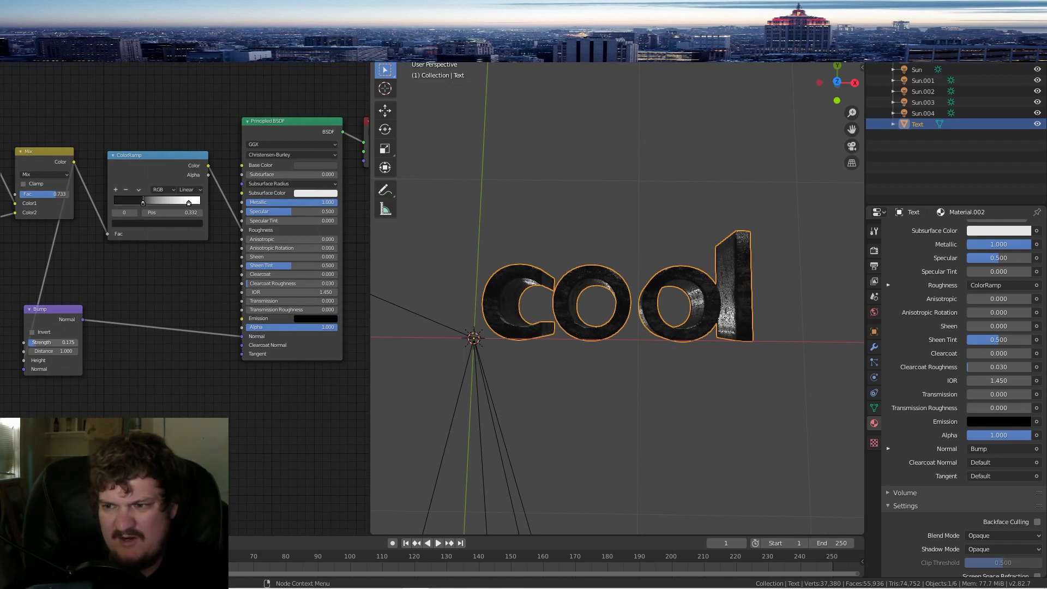
{"action": "scroll", "coordinate": [637, 277], "scroll_direction": "down", "scroll_amount": 2}
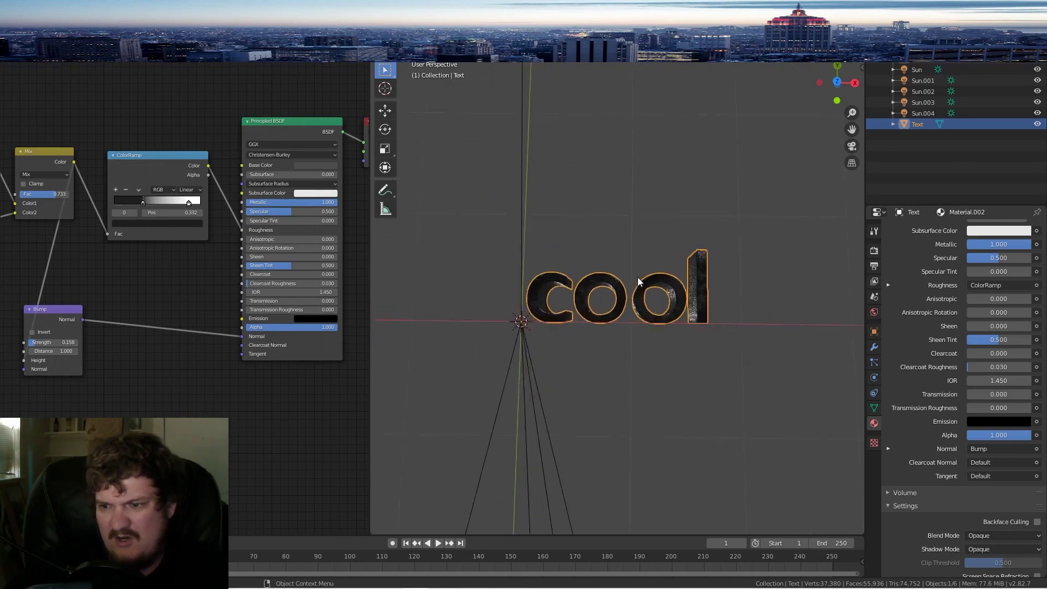
{"action": "scroll", "coordinate": [637, 277], "scroll_direction": "up", "scroll_amount": 2}
{"action": "middle_click_drag", "start_coordinate": [623, 279], "coordinate": [577, 293]}
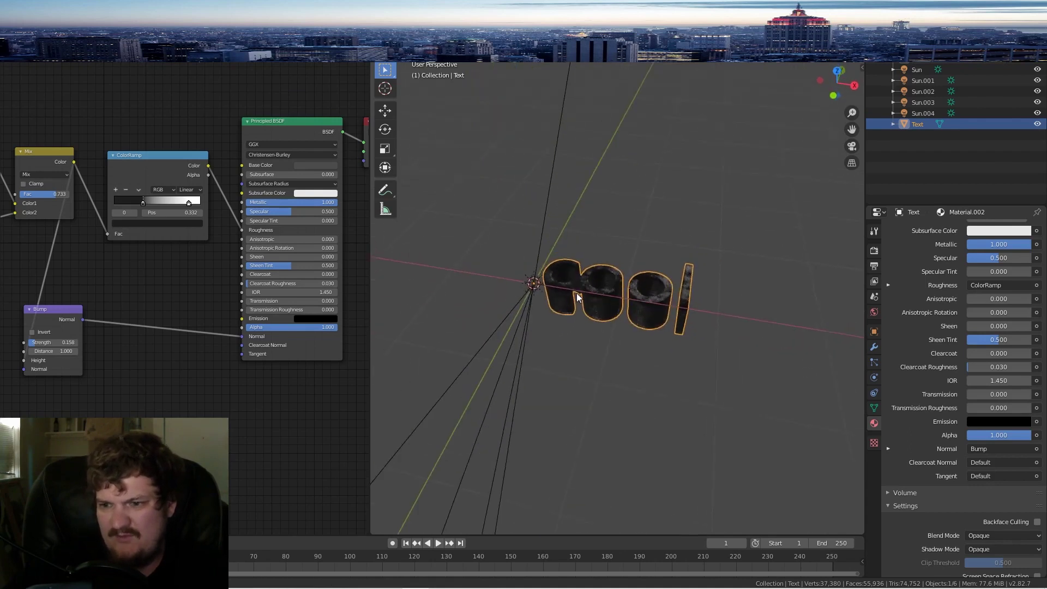
Step: Place the 3D cursor at the base of the lettering between the two o's
{"action": "left_click", "coordinate": [530, 312]}
{"action": "mouse_move", "coordinate": [623, 263]}
{"action": "middle_mouse_down"}
{"action": "mouse_move", "coordinate": [634, 283]}
{"action": "mouse_move", "coordinate": [614, 261]}
{"action": "mouse_move", "coordinate": [633, 269]}
{"action": "middle_mouse_up"}
{"action": "left_click", "coordinate": [634, 283]}
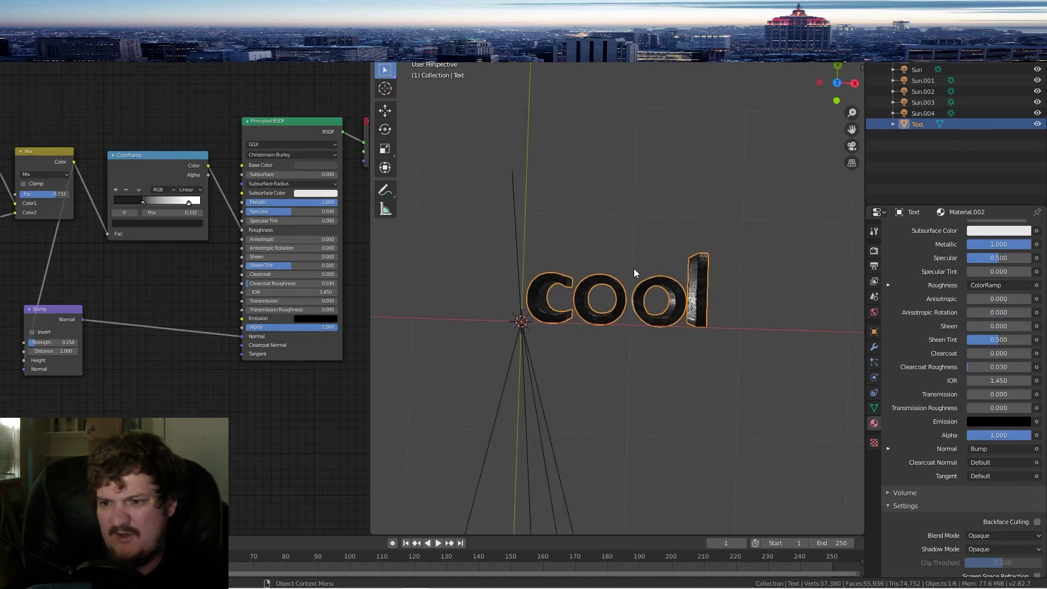
{"action": "right_click", "coordinate": [619, 315], "text": "shift"}
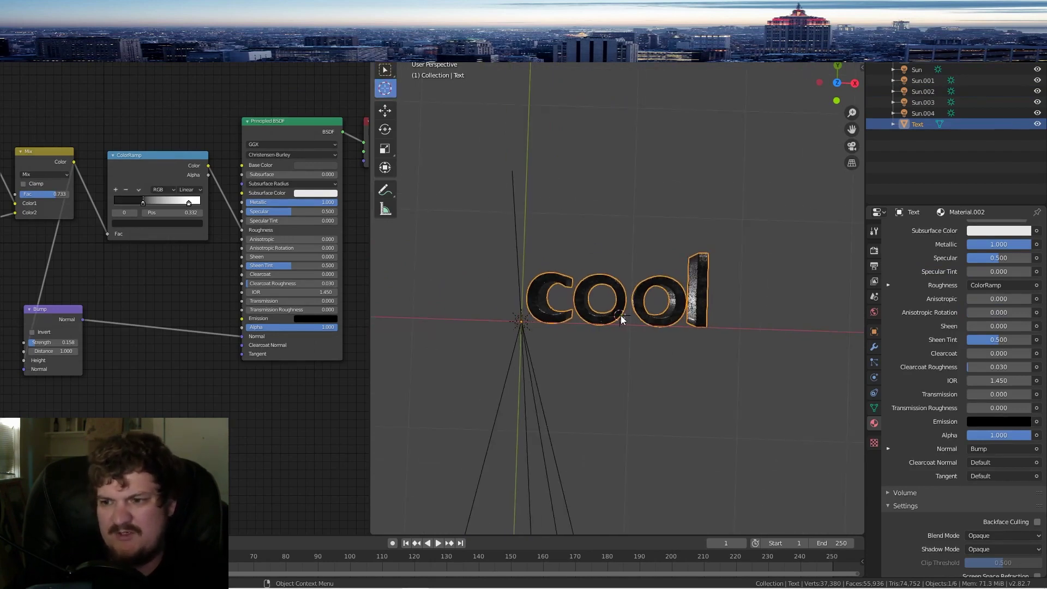
Step: Set the lettering's origin to the 3D cursor
{"action": "right_click", "coordinate": [535, 105]}
{"action": "mouse_move", "coordinate": [542, 72]}
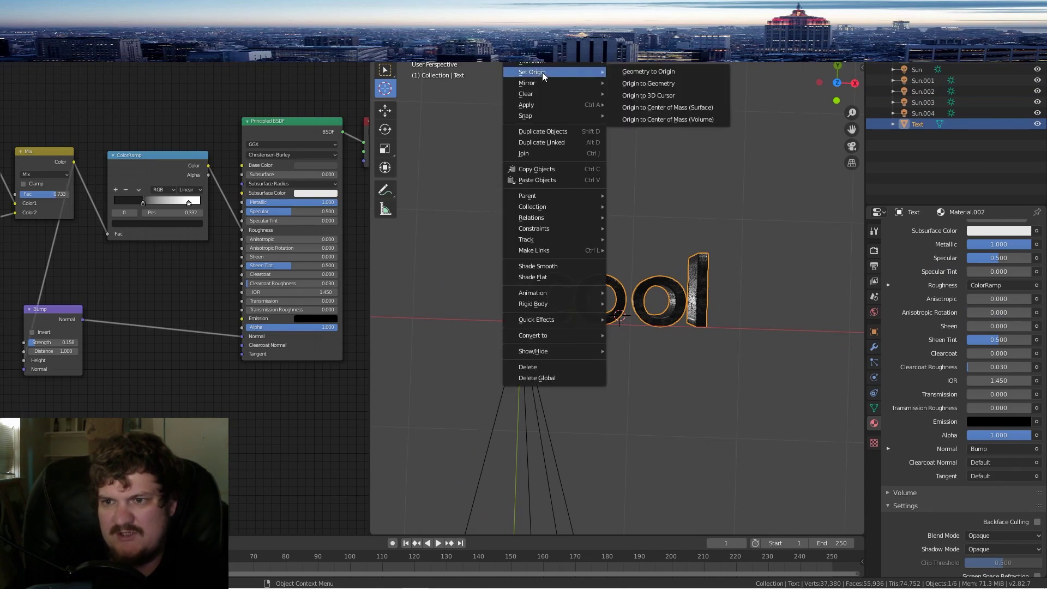
{"action": "left_click", "coordinate": [666, 94]}
{"action": "mouse_move", "coordinate": [597, 318]}
{"action": "middle_mouse_down"}
{"action": "mouse_move", "coordinate": [601, 218]}
{"action": "mouse_move", "coordinate": [592, 289]}
{"action": "mouse_move", "coordinate": [609, 307]}
{"action": "middle_mouse_up"}
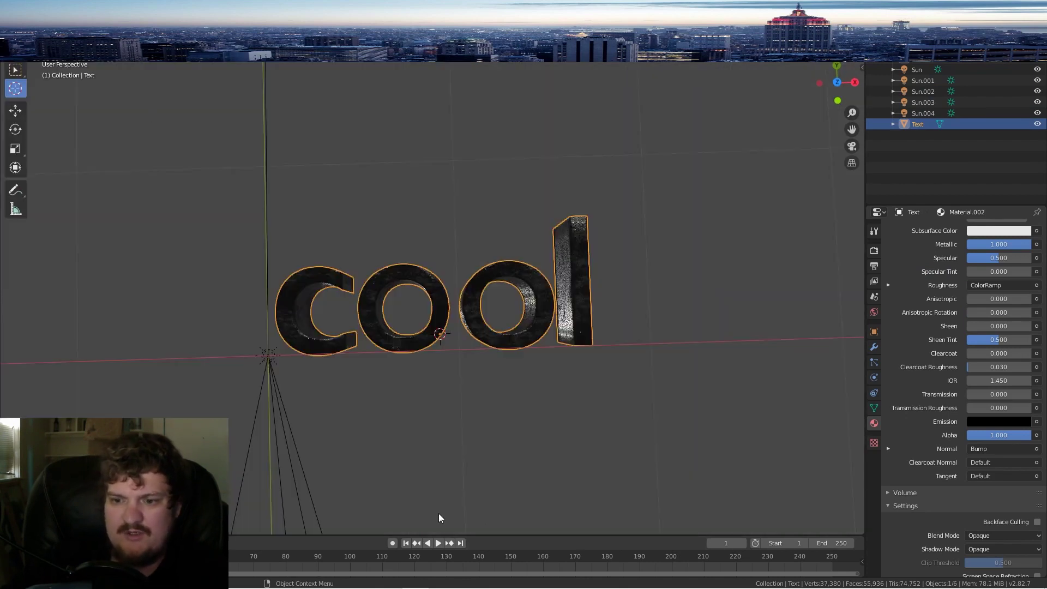
Step: Enlarge the timeline area beneath the viewport and turn it into a Graph Editor
{"action": "left_click_drag", "start_coordinate": [498, 535], "coordinate": [498, 335]}
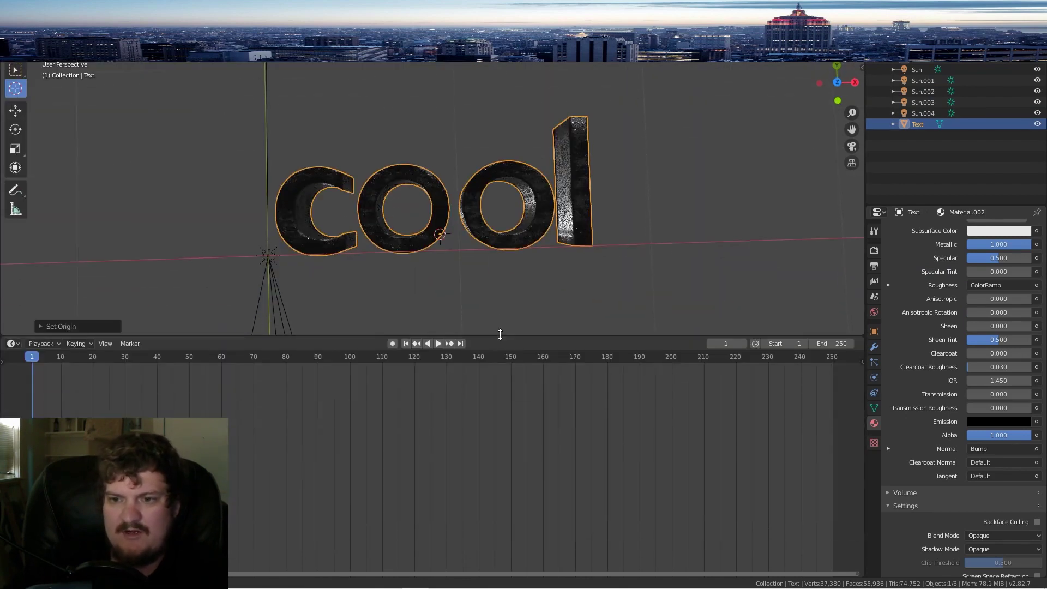
{"action": "left_click", "coordinate": [12, 344]}
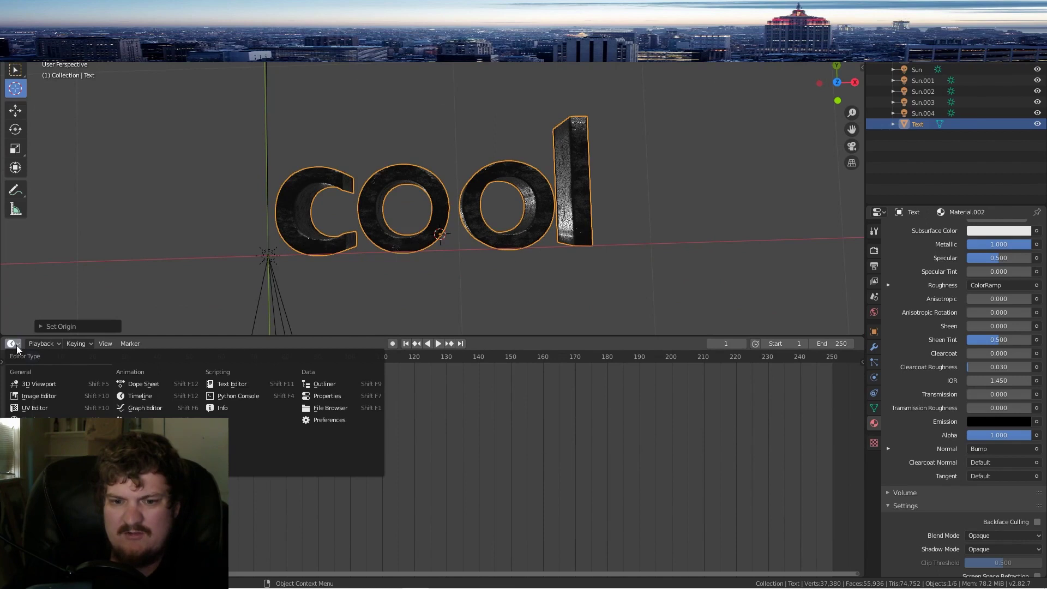
{"action": "left_click", "coordinate": [146, 408]}
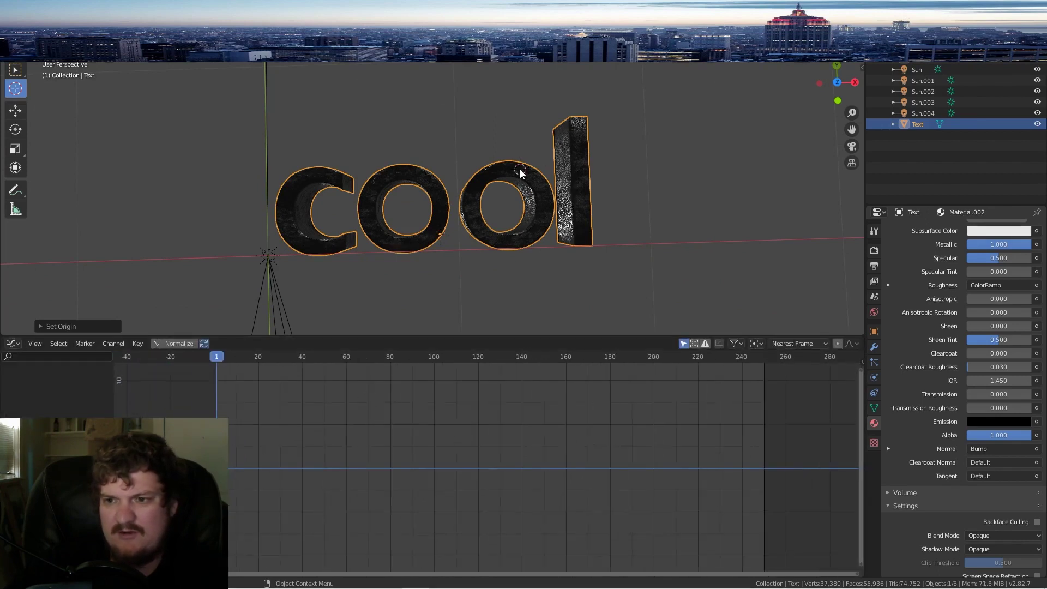
Step: Insert a single keyframe on the lettering's Y rotation at frame 1 and expand its Object Transforms channel
{"action": "key", "text": "n"}
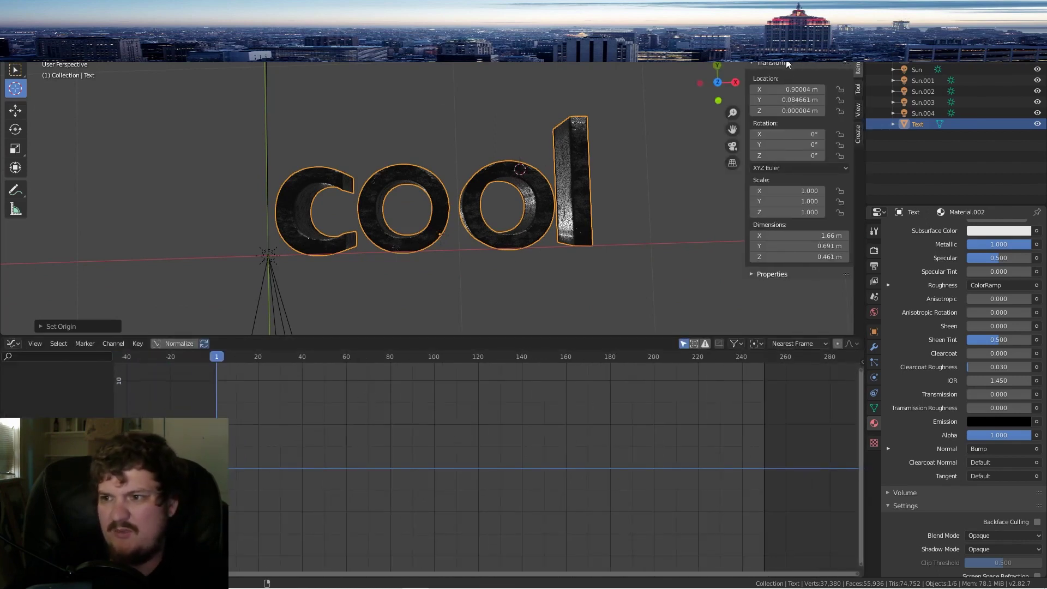
{"action": "right_click", "coordinate": [785, 146]}
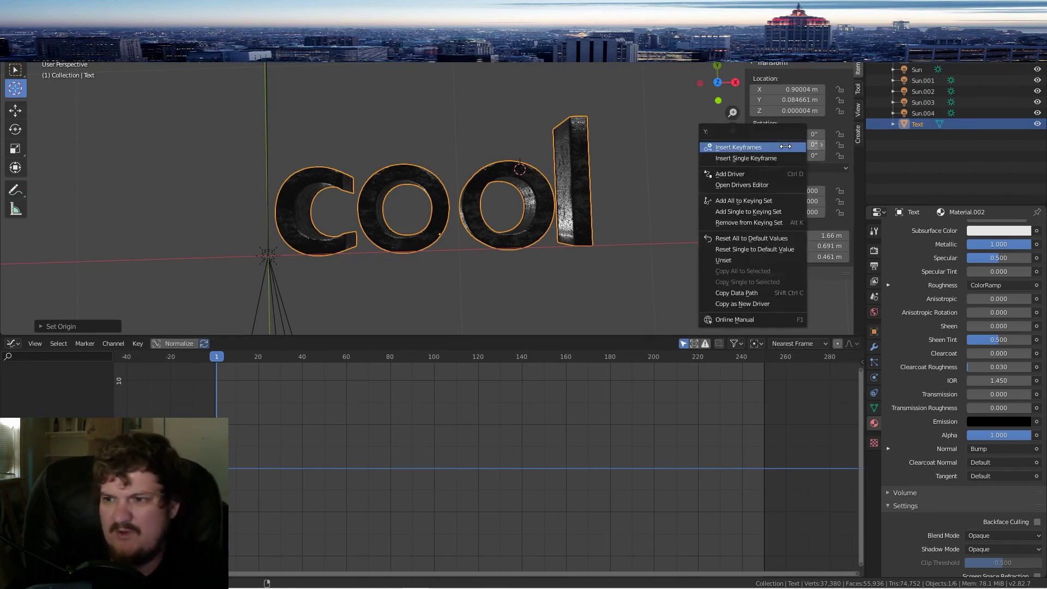
{"action": "left_click", "coordinate": [763, 158]}
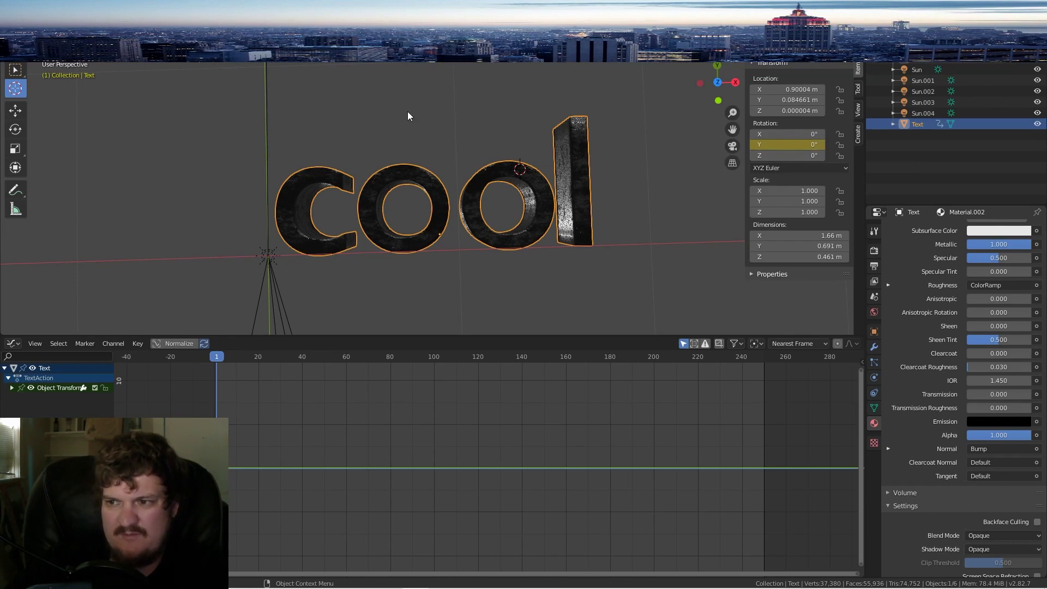
{"action": "left_click", "coordinate": [413, 189]}
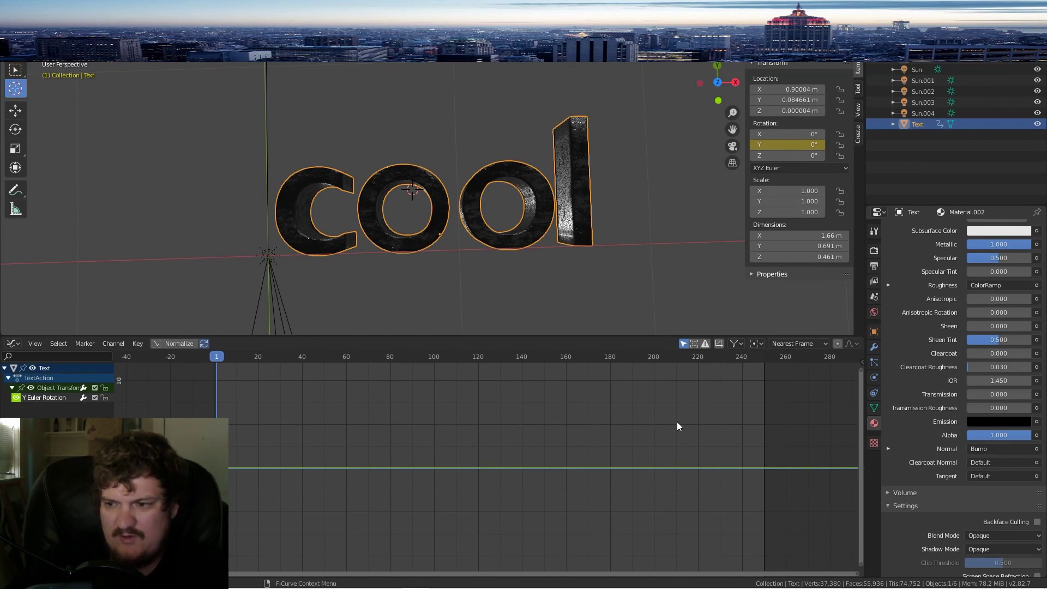
Step: Add a Generator modifier to the lettering's Y Euler Rotation curve
{"action": "key", "text": "n"}
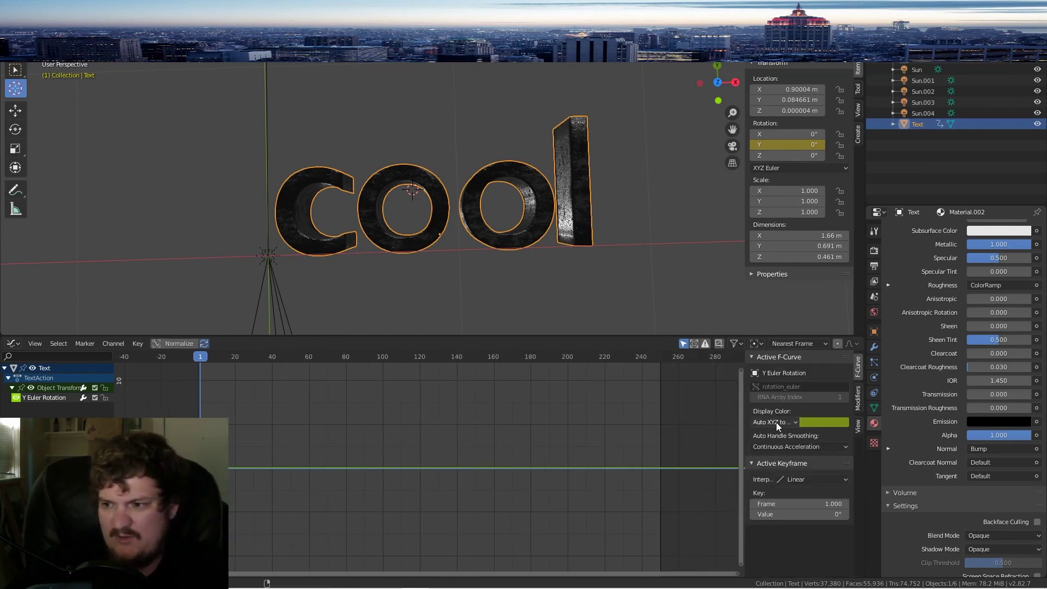
{"action": "left_click", "coordinate": [857, 397]}
{"action": "left_click", "coordinate": [784, 374]}
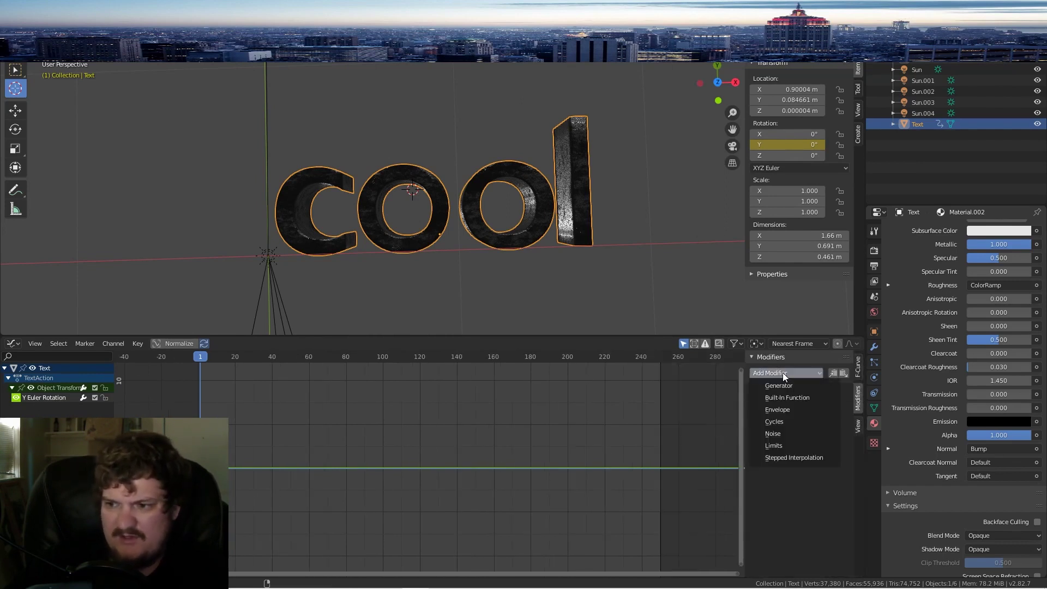
{"action": "left_click", "coordinate": [785, 385]}
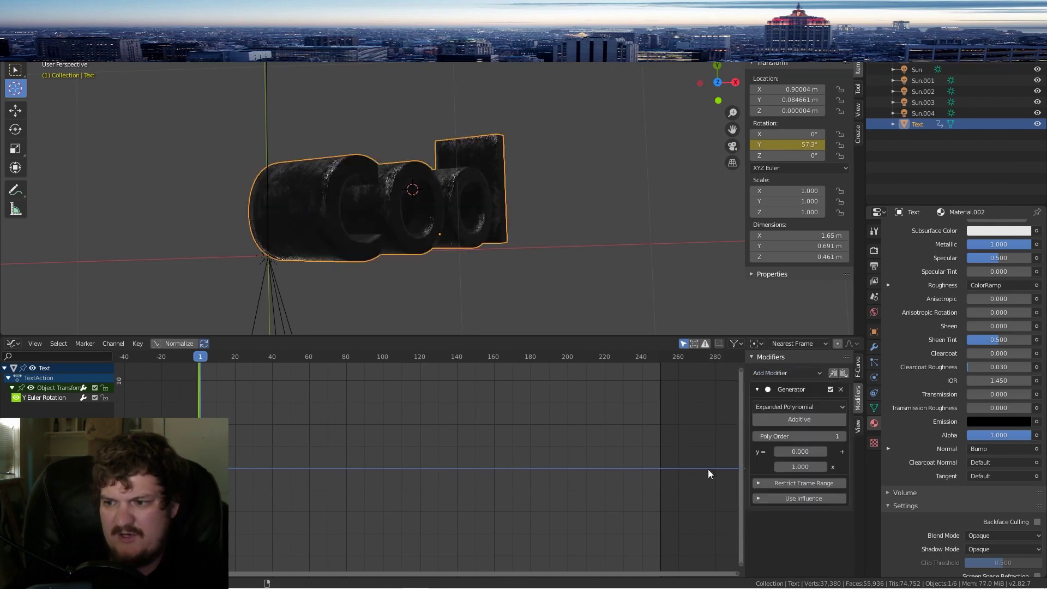
Step: Set the Generator's x coefficient to 0.010 and play the rotation from near the start of the timeline
{"action": "key", "text": "space"}
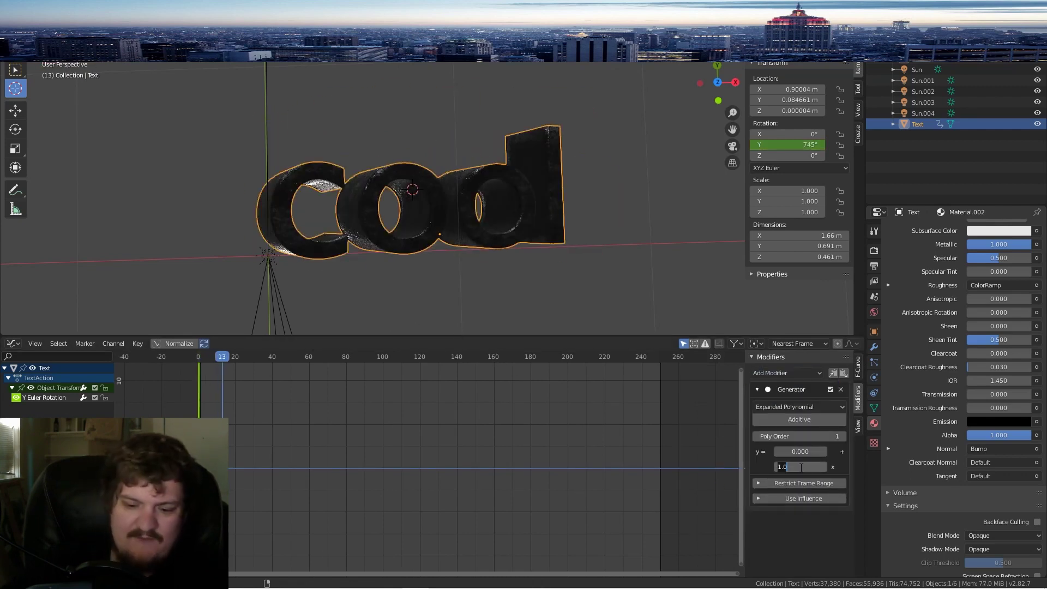
{"action": "key", "text": "Return"}
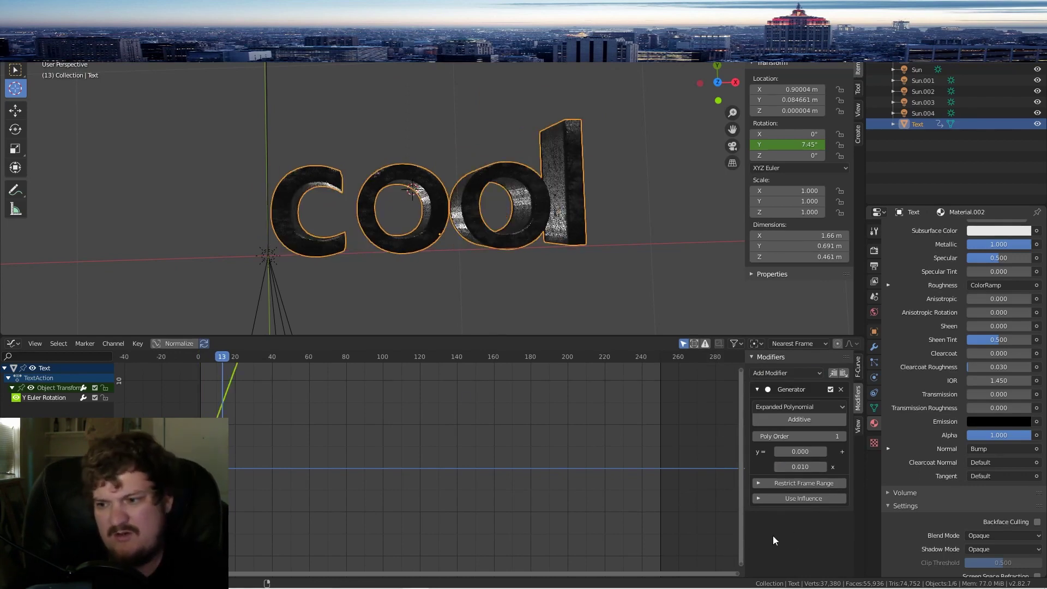
{"action": "key", "text": "space"}
{"action": "scroll", "coordinate": [380, 427], "scroll_direction": "down", "scroll_amount": 15}
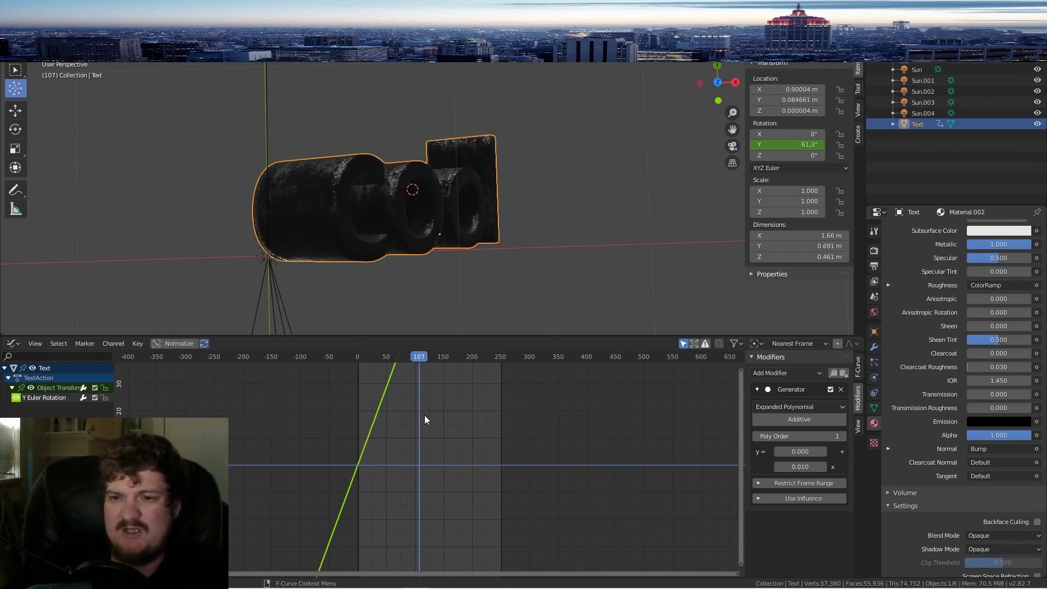
{"action": "left_click", "coordinate": [365, 356]}
{"action": "key", "text": "space"}
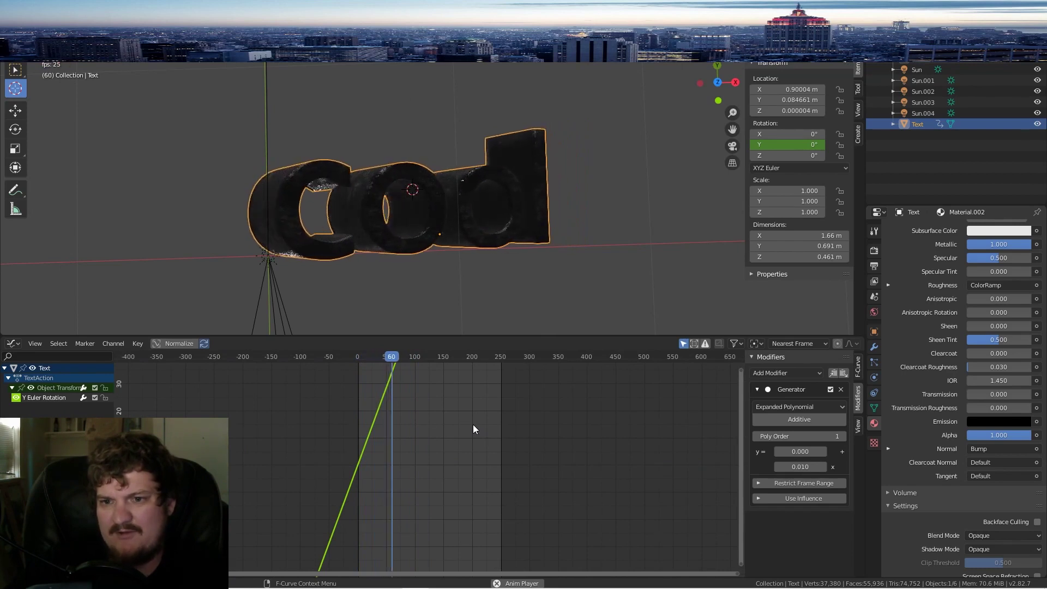
Step: Place the 3D cursor beside the lettering along the X axis, stop the playback and add a camera there
{"action": "scroll", "coordinate": [398, 217], "scroll_direction": "down", "scroll_amount": 5}
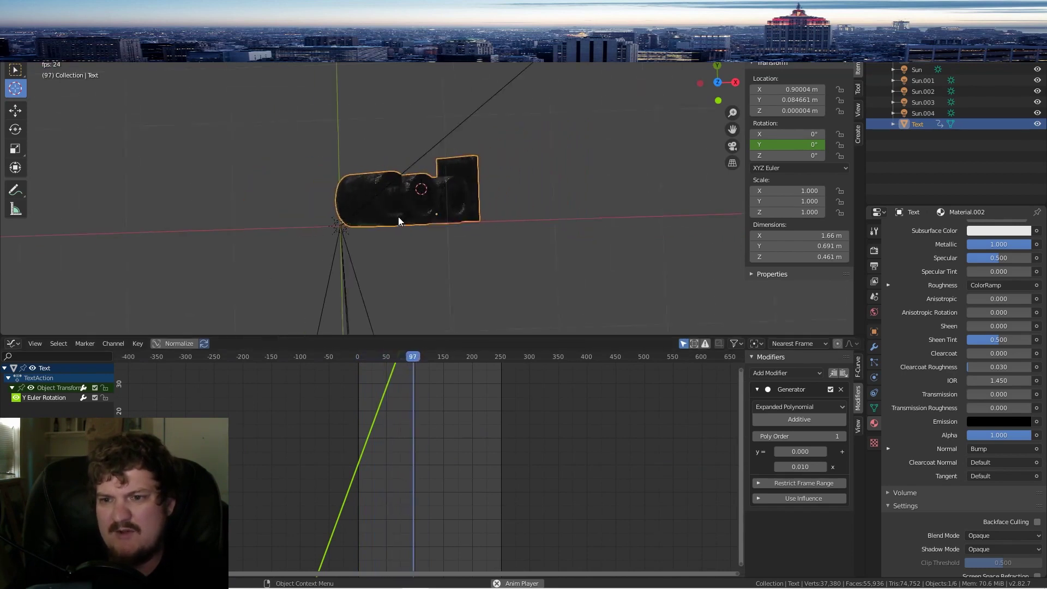
{"action": "right_click", "coordinate": [434, 247]}
{"action": "left_click", "coordinate": [558, 206]}
{"action": "key", "text": "space"}
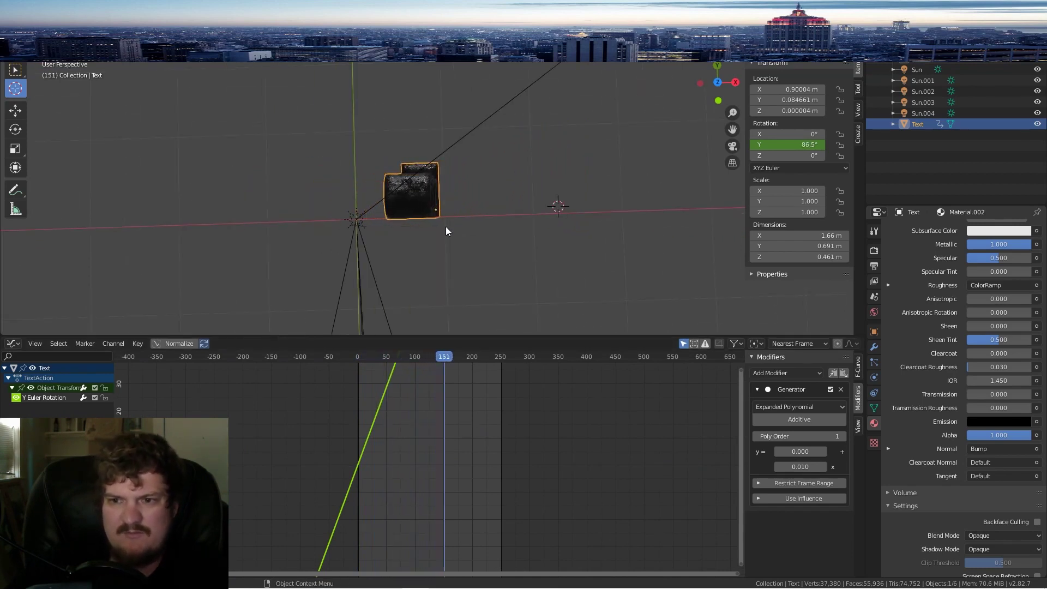
{"action": "key", "text": "shift+a"}
{"action": "left_click", "coordinate": [414, 253]}
Step: Move the camera up above the lettering to about X 0.55 m and Z 7.35 m
{"action": "middle_click_drag", "start_coordinate": [474, 229], "coordinate": [527, 204]}
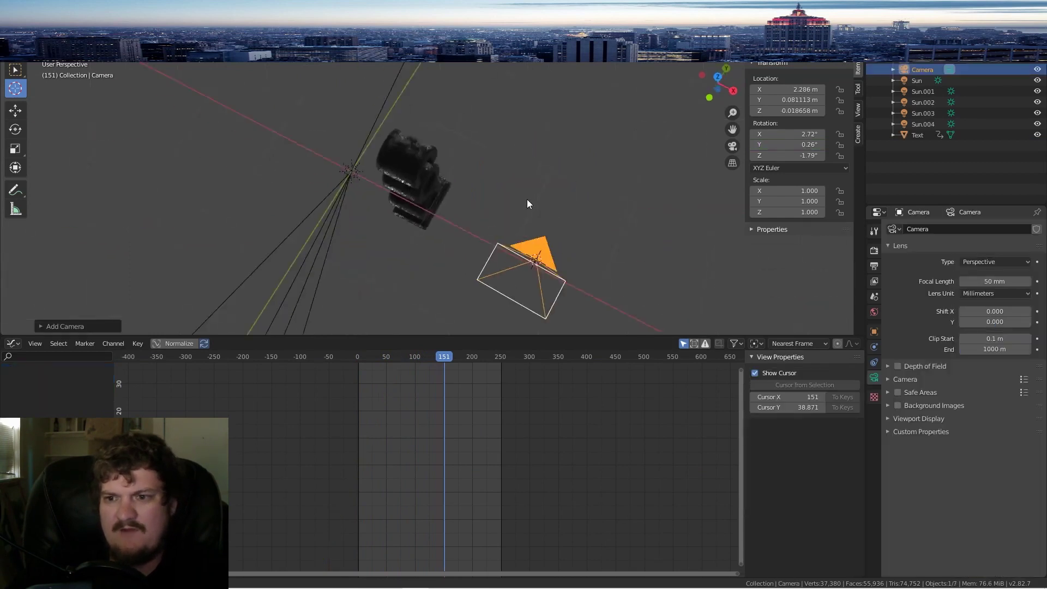
{"action": "scroll", "coordinate": [446, 184], "scroll_direction": "down", "scroll_amount": 5}
{"action": "left_click", "coordinate": [16, 110]}
{"action": "middle_click_drag", "start_coordinate": [583, 251], "coordinate": [554, 206]}
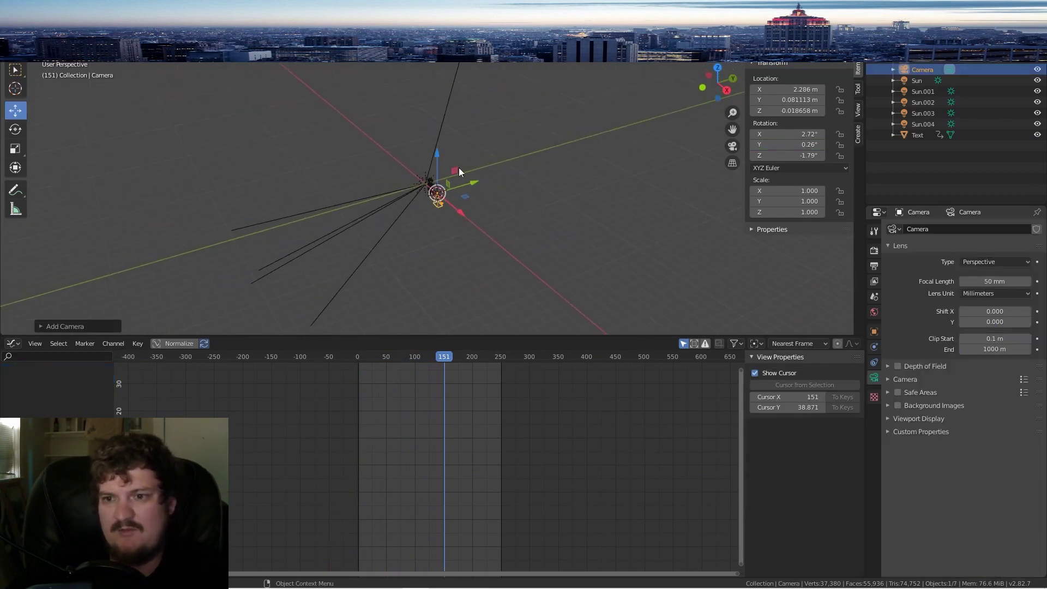
{"action": "left_click_drag", "start_coordinate": [435, 180], "coordinate": [450, 134]}
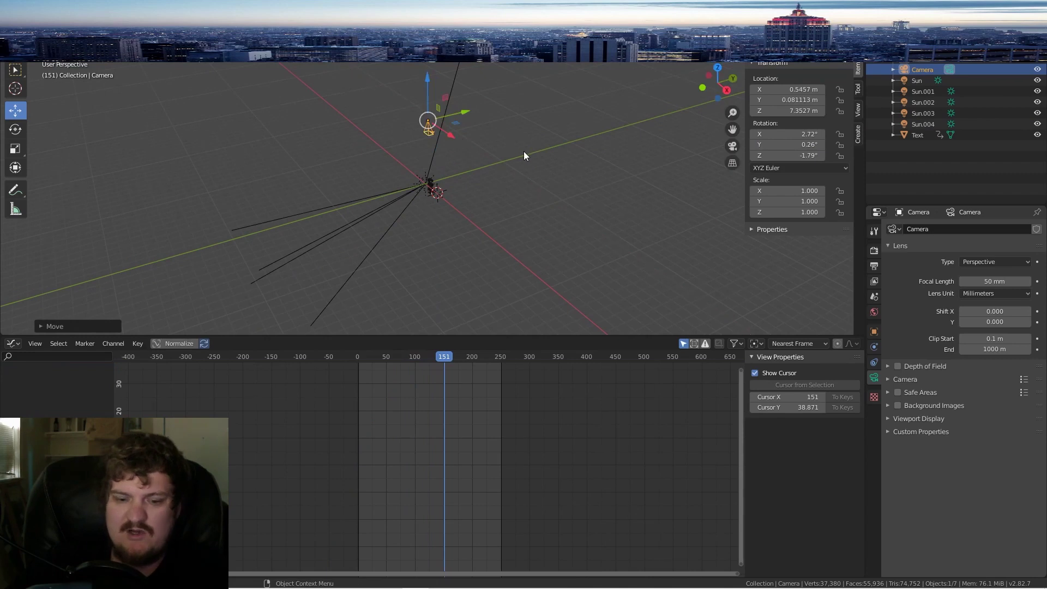
Step: Look through the camera and split off a second viewport with a perspective view and its transform values collapsed
{"action": "key", "text": "KP_0"}
{"action": "left_click_drag", "start_coordinate": [3, 33], "coordinate": [258, 34]}
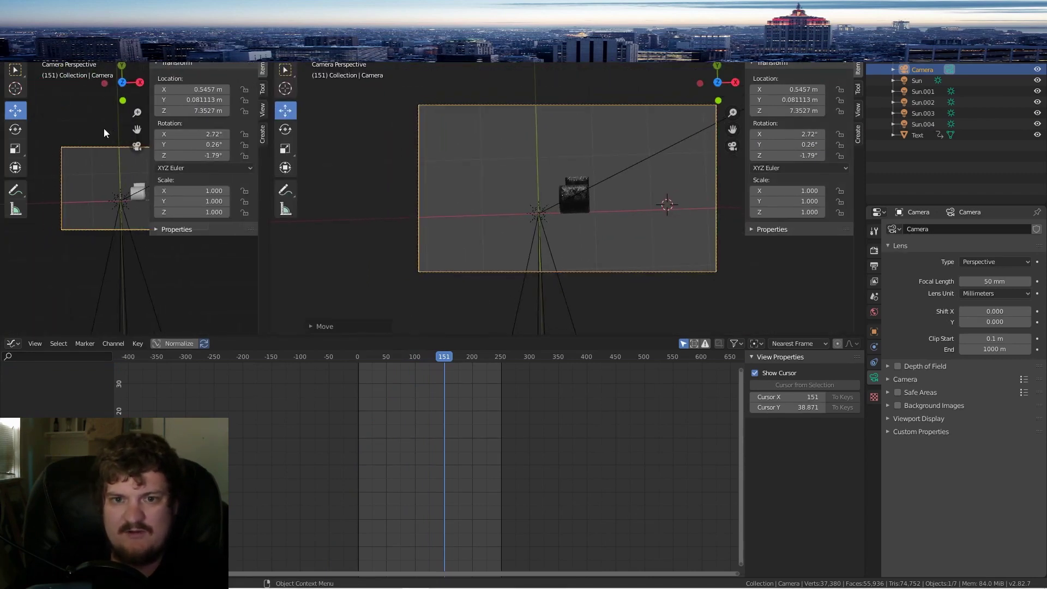
{"action": "middle_click_drag", "start_coordinate": [104, 129], "coordinate": [123, 93]}
{"action": "left_click", "coordinate": [158, 62]}
{"action": "middle_click_drag", "start_coordinate": [166, 204], "coordinate": [82, 119]}
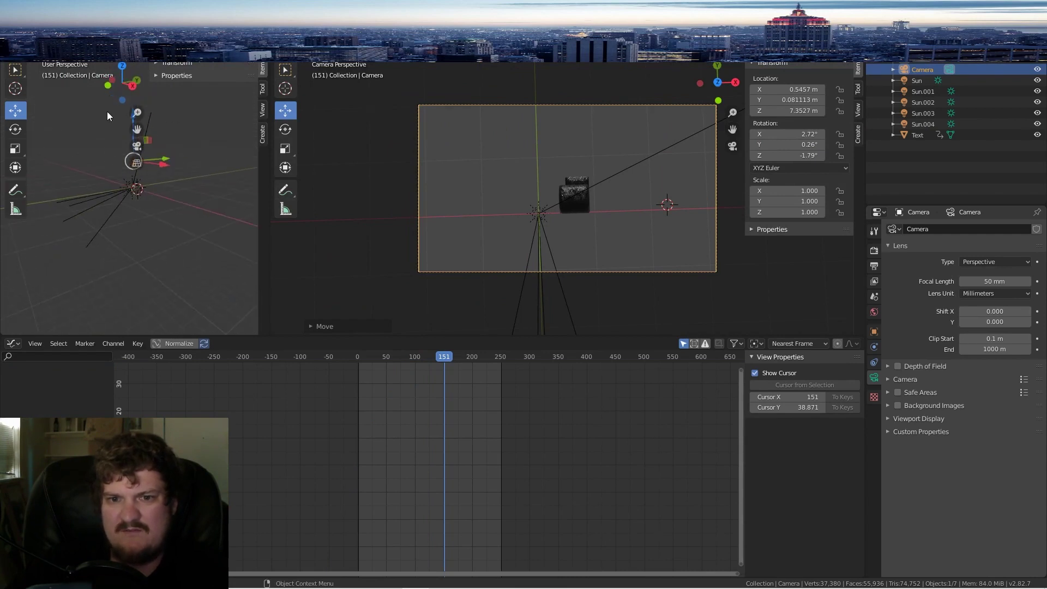
Step: Reselect the camera and lower it towards the lettering to a Z location of about 5.47 m
{"action": "left_click", "coordinate": [107, 111]}
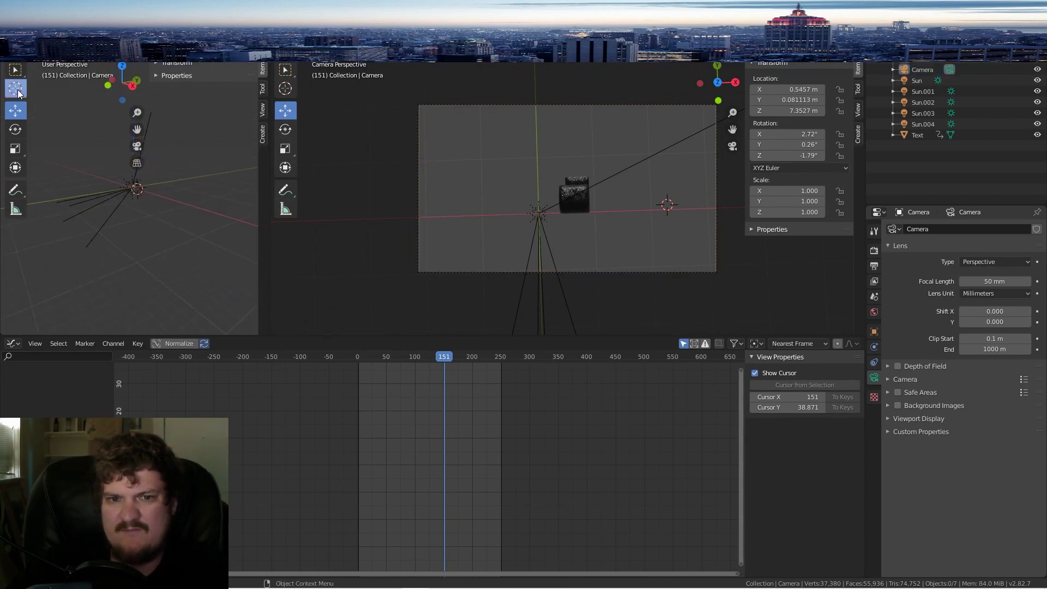
{"action": "middle_click_drag", "start_coordinate": [102, 124], "coordinate": [163, 134]}
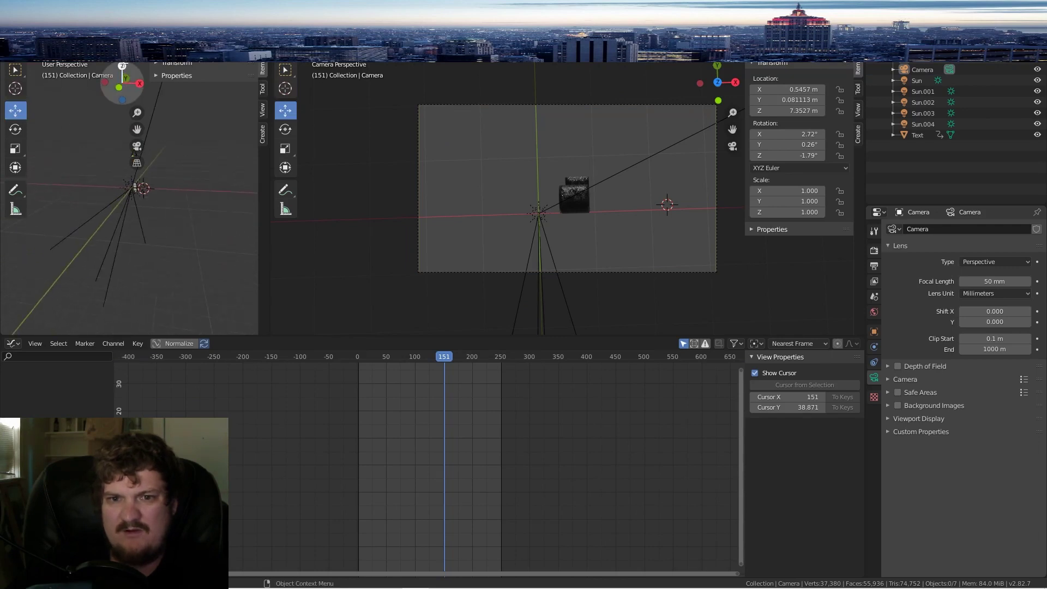
{"action": "left_click_drag", "start_coordinate": [122, 67], "coordinate": [144, 109]}
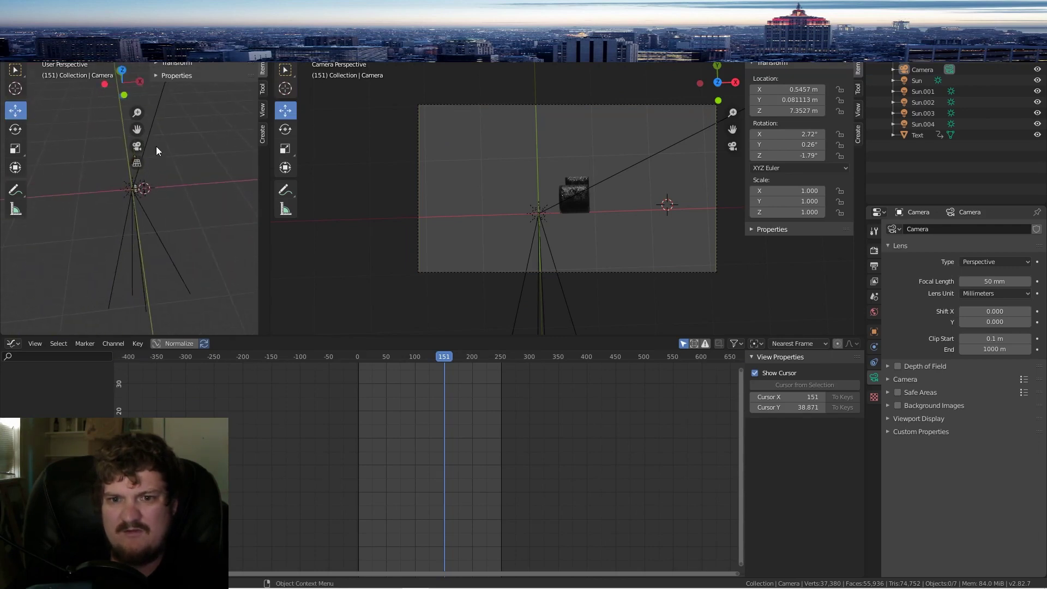
{"action": "left_click", "coordinate": [557, 105]}
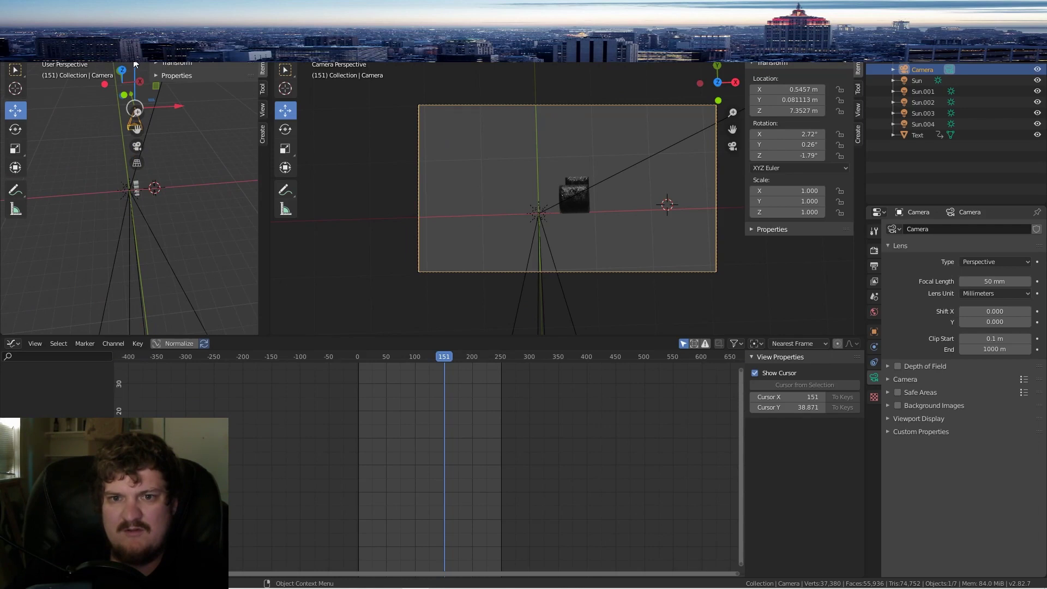
{"action": "left_click_drag", "start_coordinate": [134, 65], "coordinate": [159, 86]}
Step: Go to frame 21 and shift the camera to about X 0.88 m and Y 0.21 m
{"action": "key", "text": "space"}
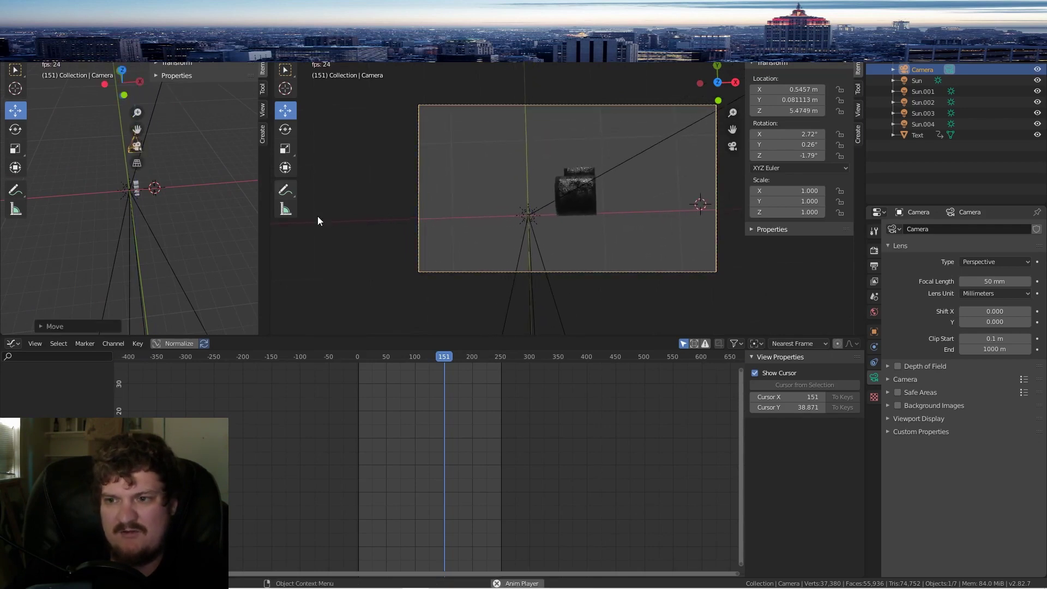
{"action": "left_click_drag", "start_coordinate": [421, 378], "coordinate": [369, 355]}
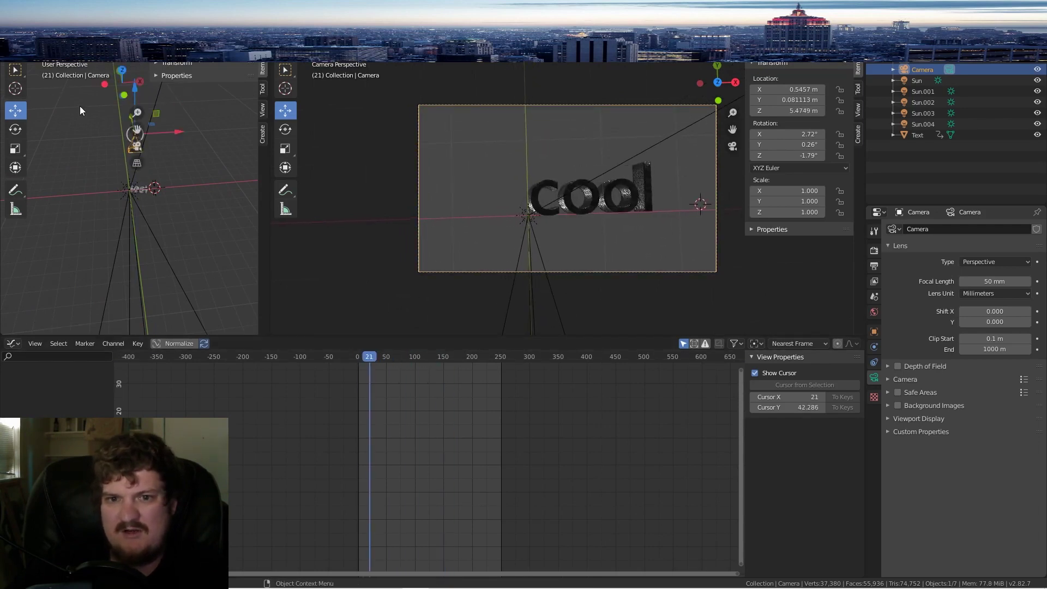
{"action": "middle_click_drag", "start_coordinate": [80, 111], "coordinate": [90, 145]}
{"action": "key", "text": "g"}
{"action": "left_click", "coordinate": [101, 128]}
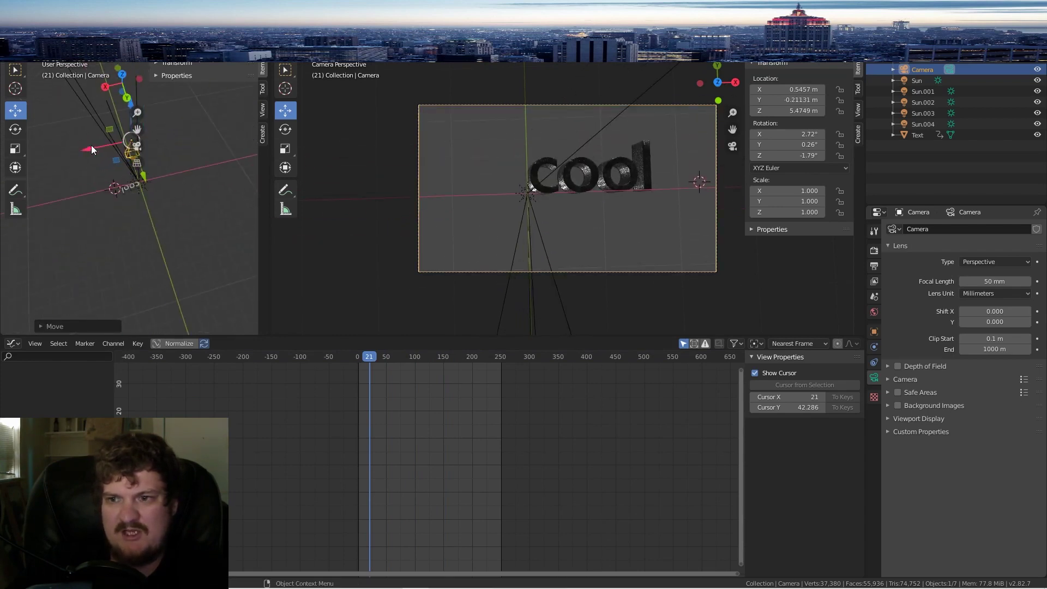
{"action": "left_click_drag", "start_coordinate": [90, 145], "coordinate": [84, 146]}
Step: Move the camera to about Y 0.17 m and Z 4.01 m, play the rotation and return to frame 0
{"action": "middle_click_drag", "start_coordinate": [129, 169], "coordinate": [212, 152]}
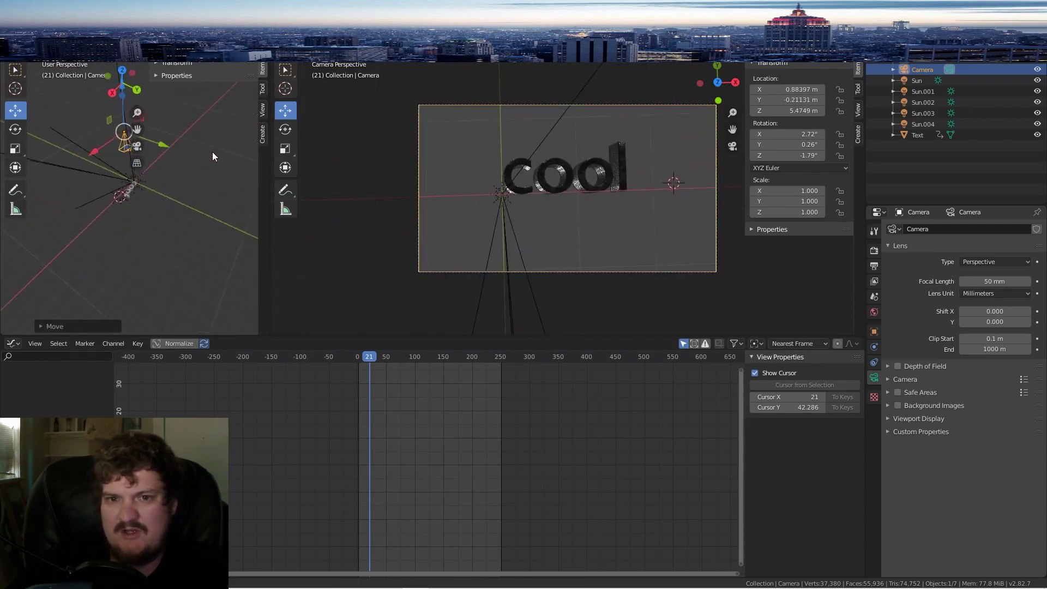
{"action": "left_click_drag", "start_coordinate": [128, 127], "coordinate": [164, 201]}
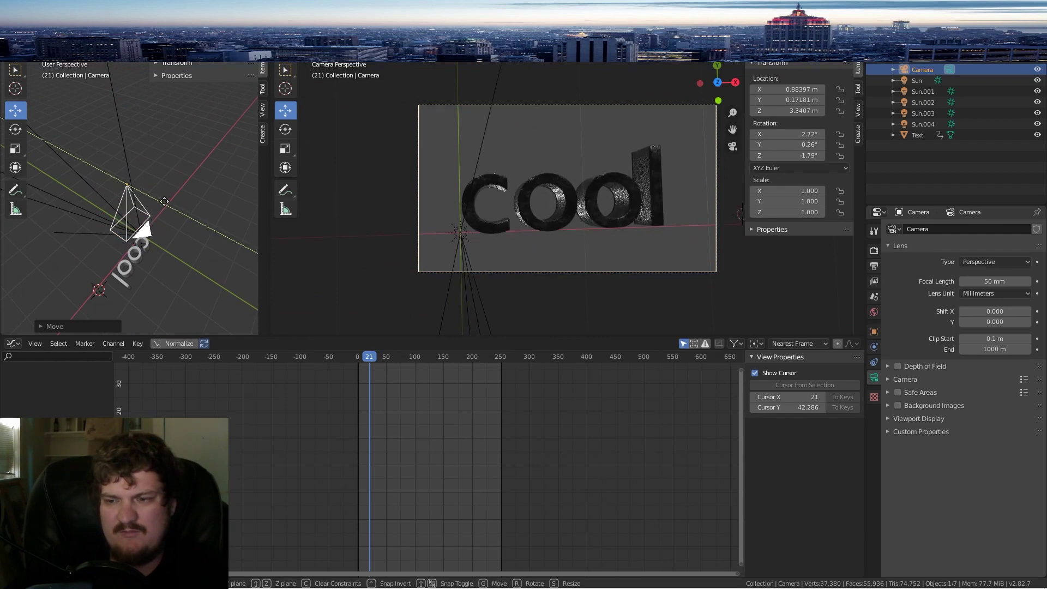
{"action": "scroll", "coordinate": [115, 180], "scroll_direction": "down", "scroll_amount": 4}
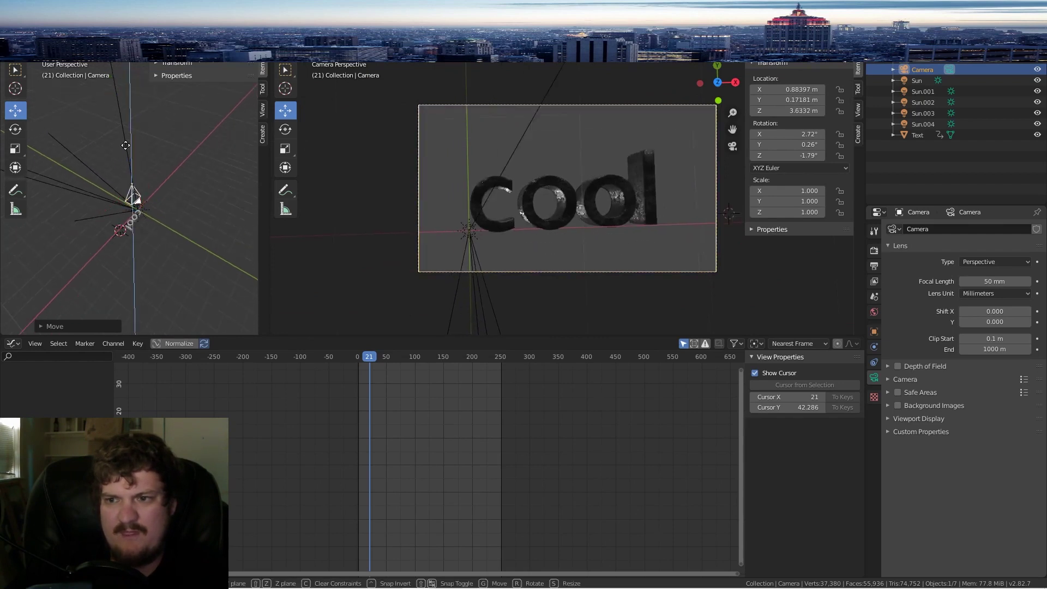
{"action": "key", "text": "space"}
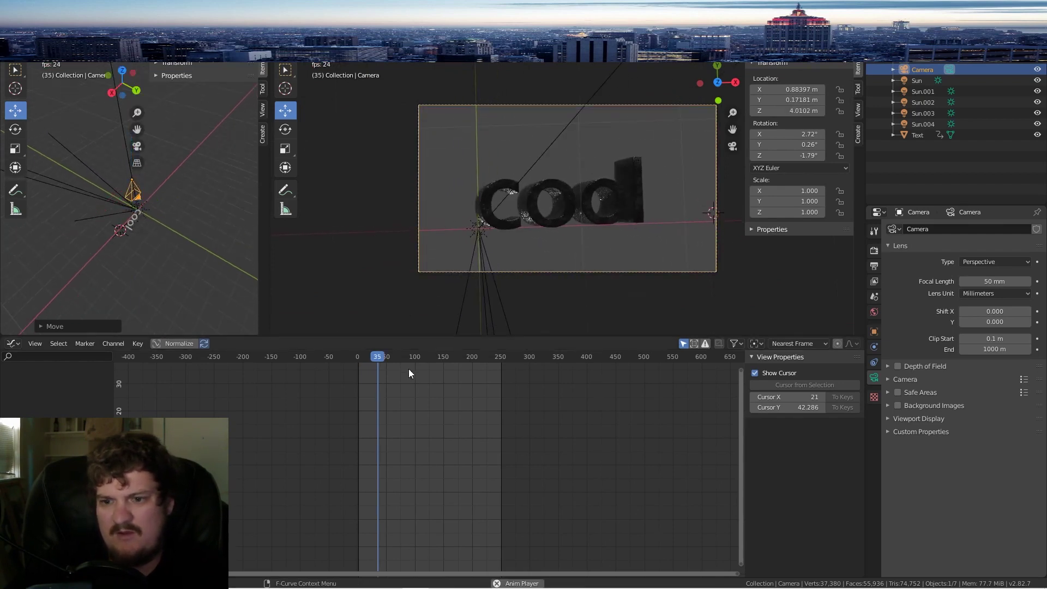
{"action": "key", "text": "space"}
{"action": "left_click", "coordinate": [353, 357]}
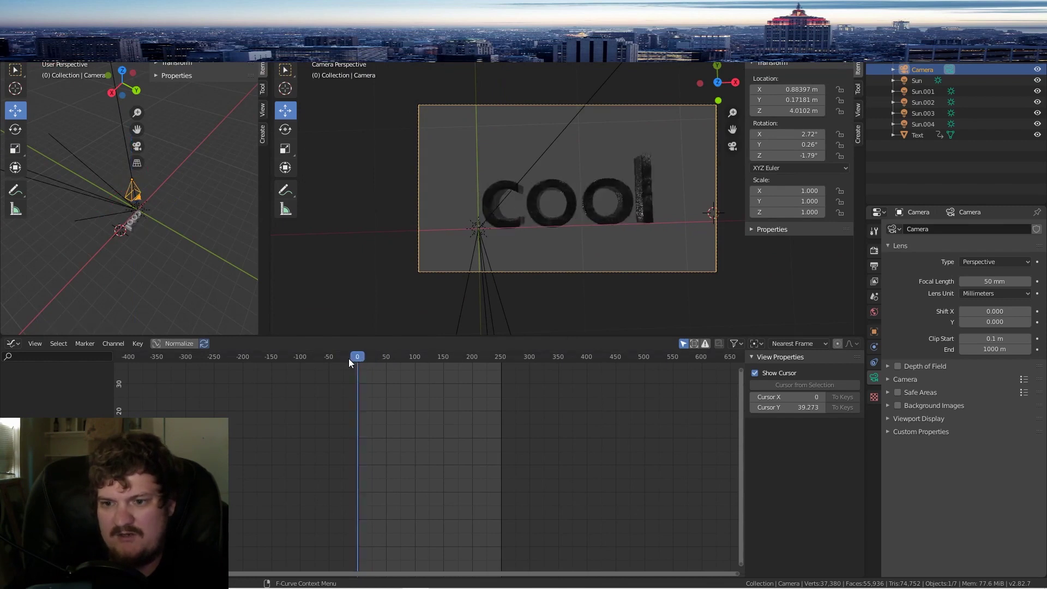
Step: Select the lettering, add a Noise modifier to its Y rotation curve with scale 285 and strength 20.2, and play the animation
{"action": "left_click", "coordinate": [575, 203]}
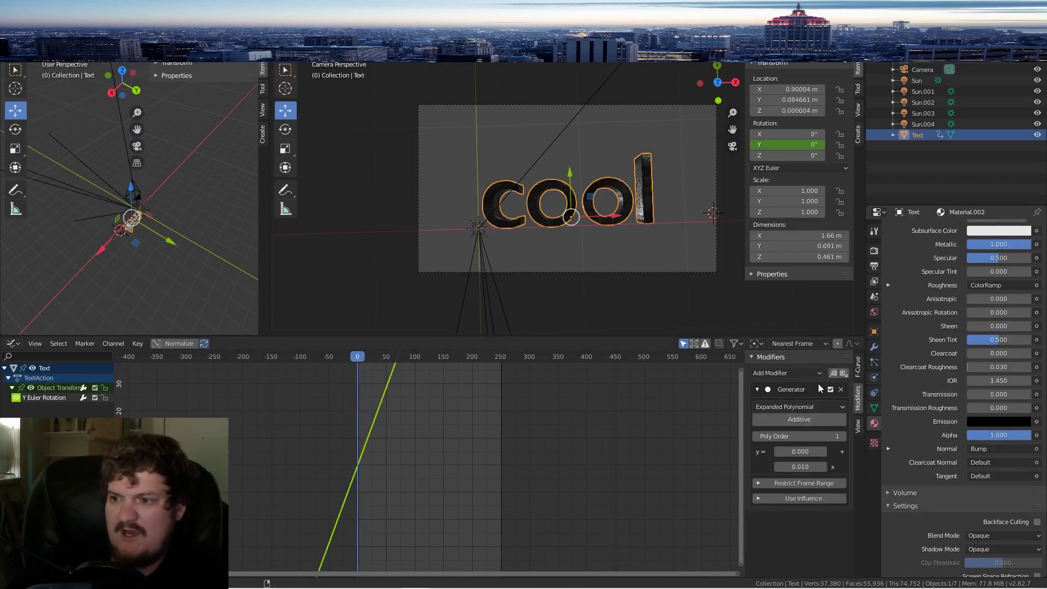
{"action": "left_click", "coordinate": [797, 372]}
{"action": "left_click", "coordinate": [775, 433]}
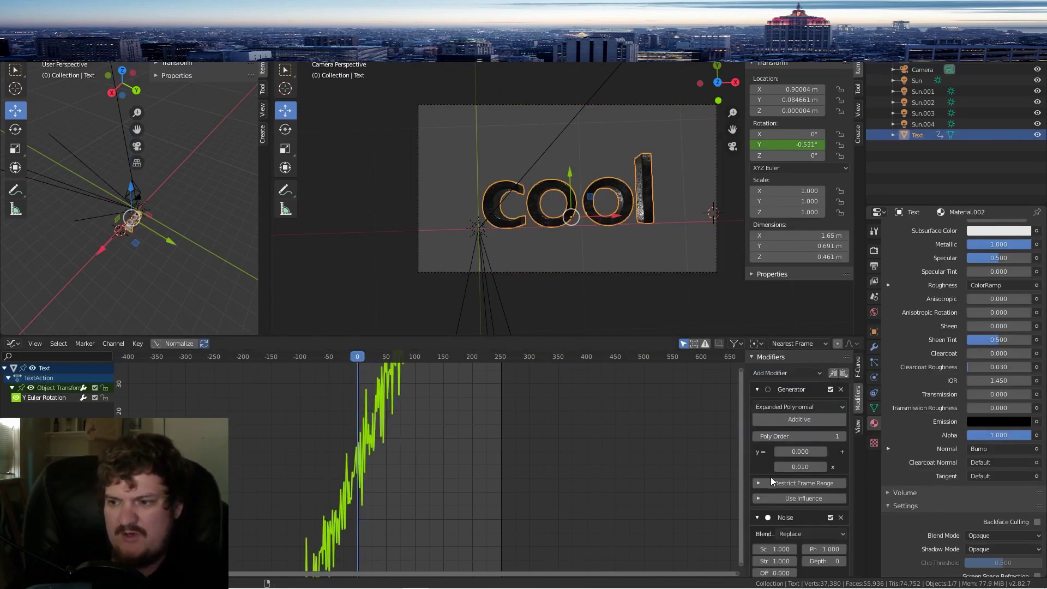
{"action": "scroll", "coordinate": [770, 477], "scroll_direction": "down", "scroll_amount": 2}
{"action": "mouse_move", "coordinate": [777, 510]}
{"action": "left_mouse_down"}
{"action": "mouse_move", "coordinate": [818, 510]}
{"action": "mouse_move", "coordinate": [812, 521]}
{"action": "mouse_move", "coordinate": [764, 508]}
{"action": "mouse_move", "coordinate": [829, 509]}
{"action": "mouse_move", "coordinate": [777, 509]}
{"action": "left_mouse_up"}
{"action": "key", "text": "space"}
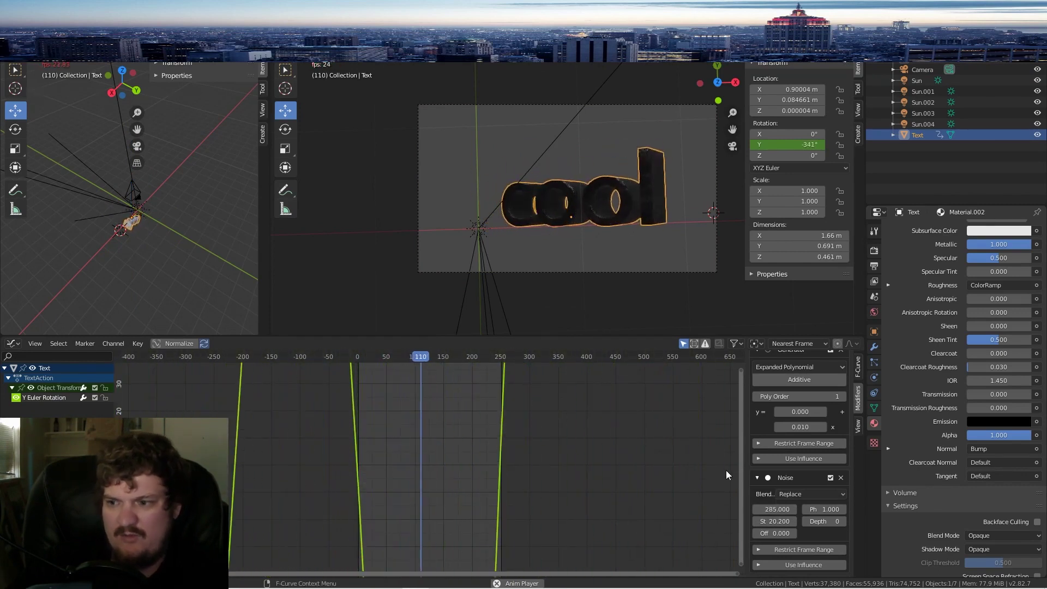
{"action": "scroll", "coordinate": [456, 434], "scroll_direction": "down", "scroll_amount": 3}
{"action": "scroll", "coordinate": [455, 427], "scroll_direction": "down", "scroll_amount": 8}
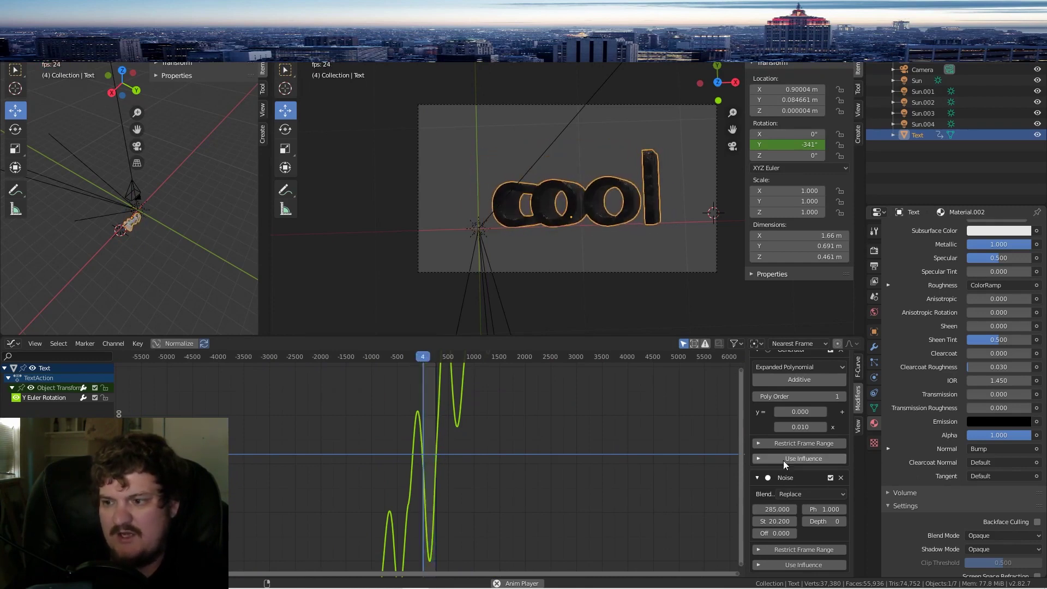
Step: Remove the Noise modifier from the Y rotation curve and replay the Generator-driven rotation
{"action": "left_click", "coordinate": [841, 477]}
{"action": "key", "text": "space"}
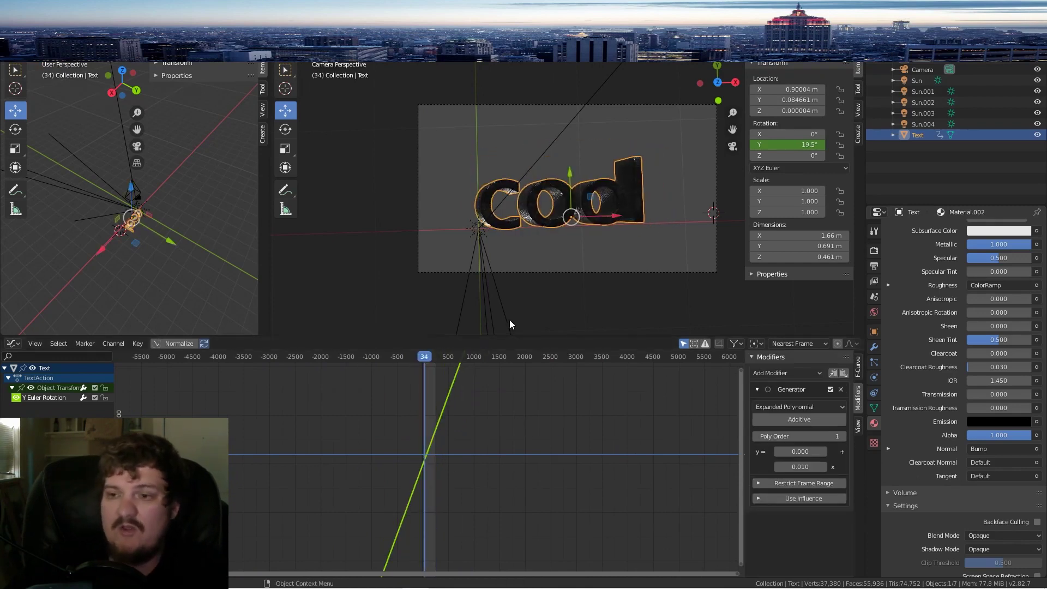
{"action": "key", "text": "space"}
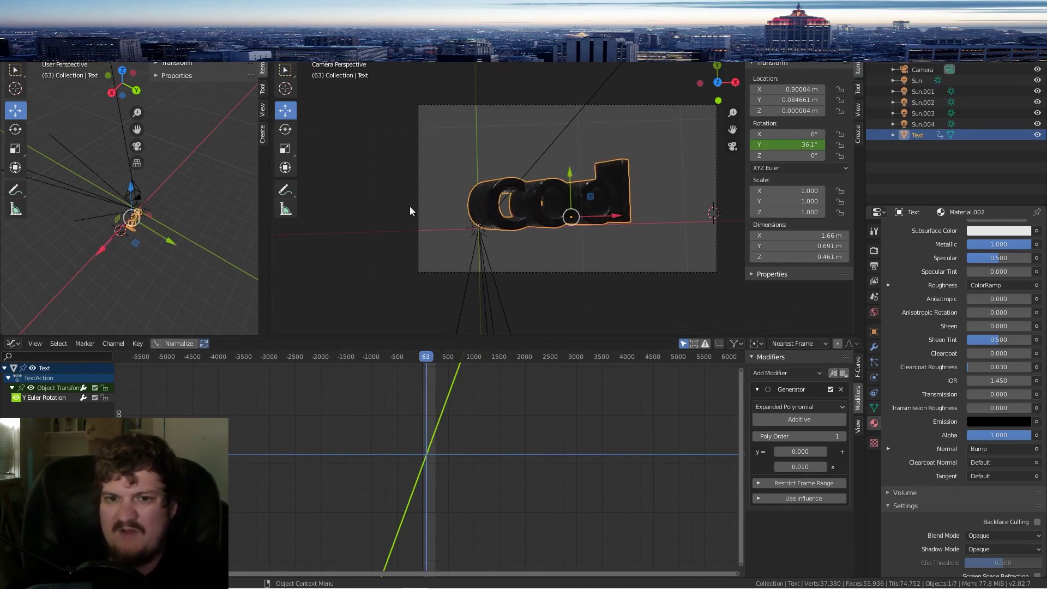
Step: Switch the graph editor area to a Timeline and go to frame 628, where the lettering completes a full turn
{"action": "middle_click_drag", "start_coordinate": [171, 171], "coordinate": [181, 211]}
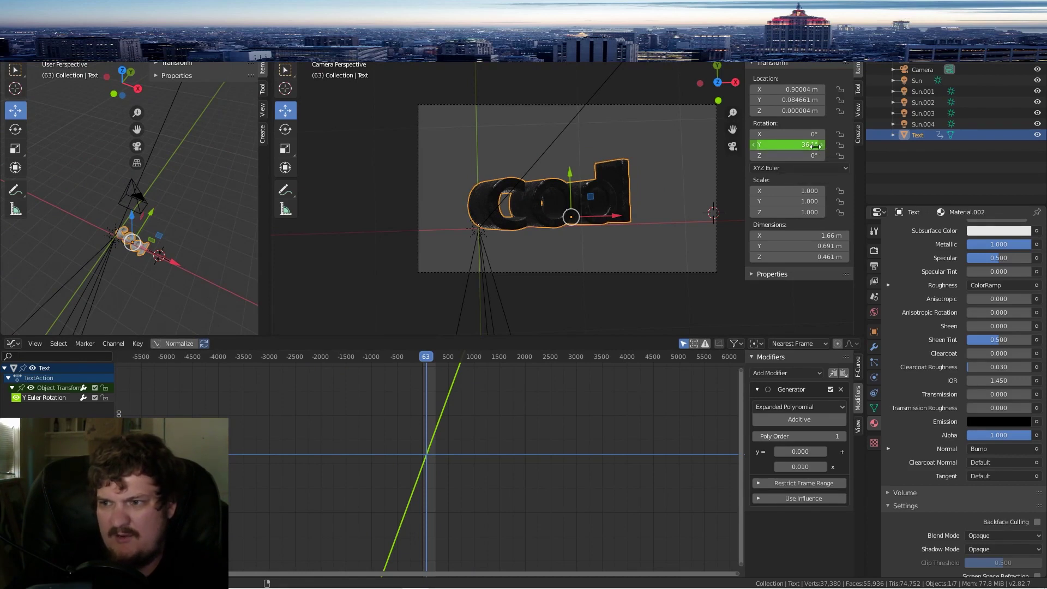
{"action": "left_click", "coordinate": [11, 343]}
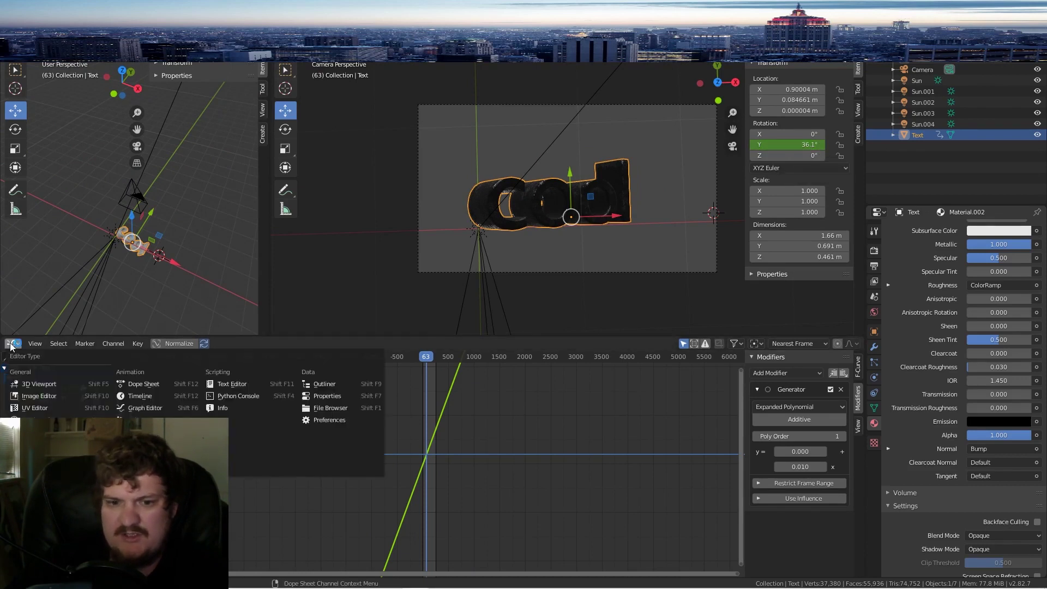
{"action": "right_click", "coordinate": [130, 349]}
{"action": "left_click", "coordinate": [20, 346]}
{"action": "left_click", "coordinate": [148, 398]}
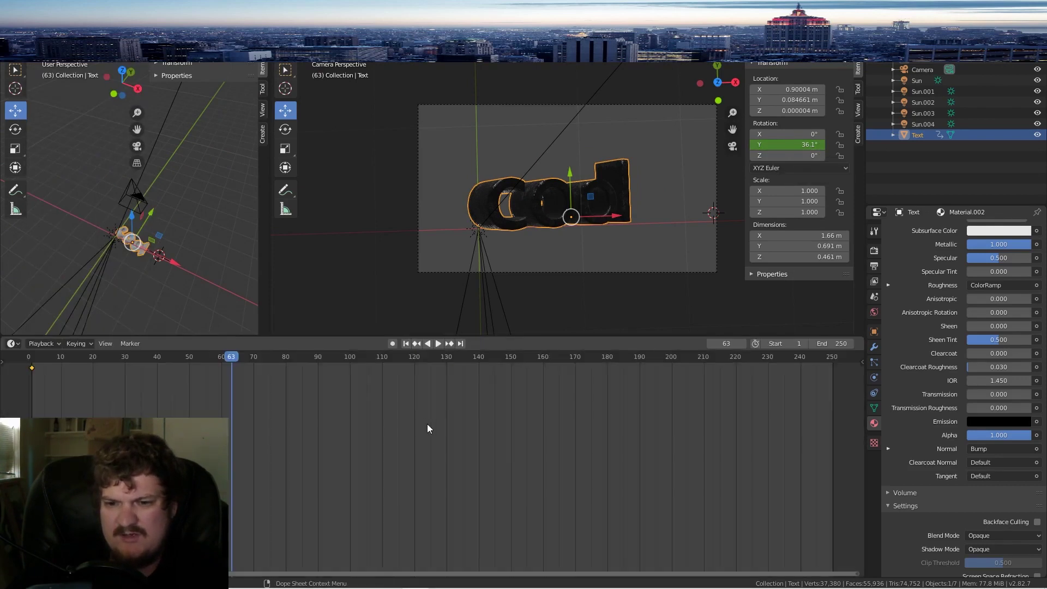
{"action": "scroll", "coordinate": [379, 419], "scroll_direction": "down", "scroll_amount": 4}
{"action": "left_click_drag", "start_coordinate": [393, 357], "coordinate": [747, 356]}
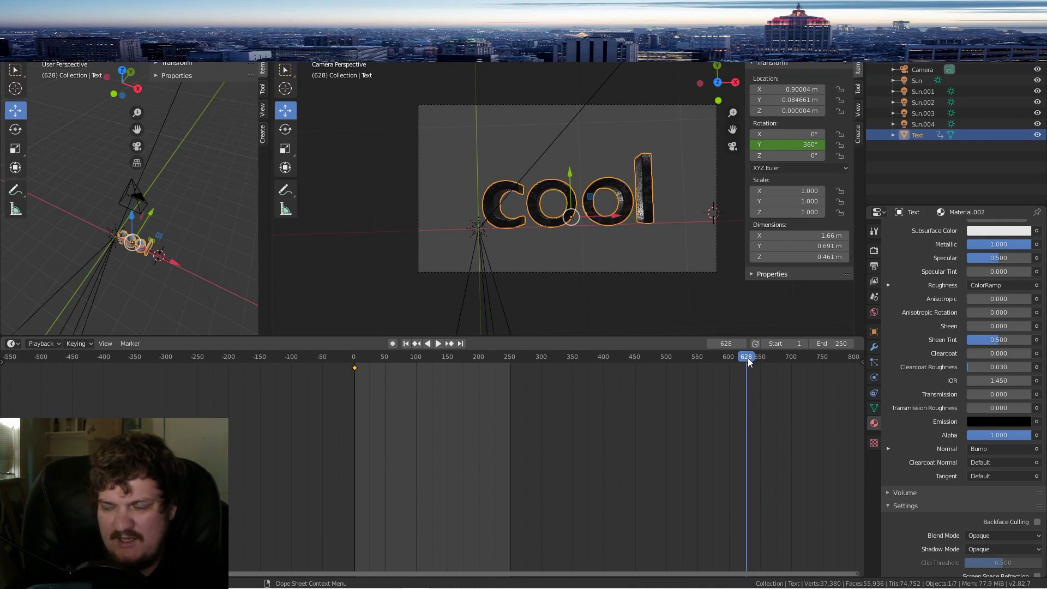
Step: Set the animation's end frame to 628, preview the rotation and return to frame 0
{"action": "left_click", "coordinate": [841, 344]}
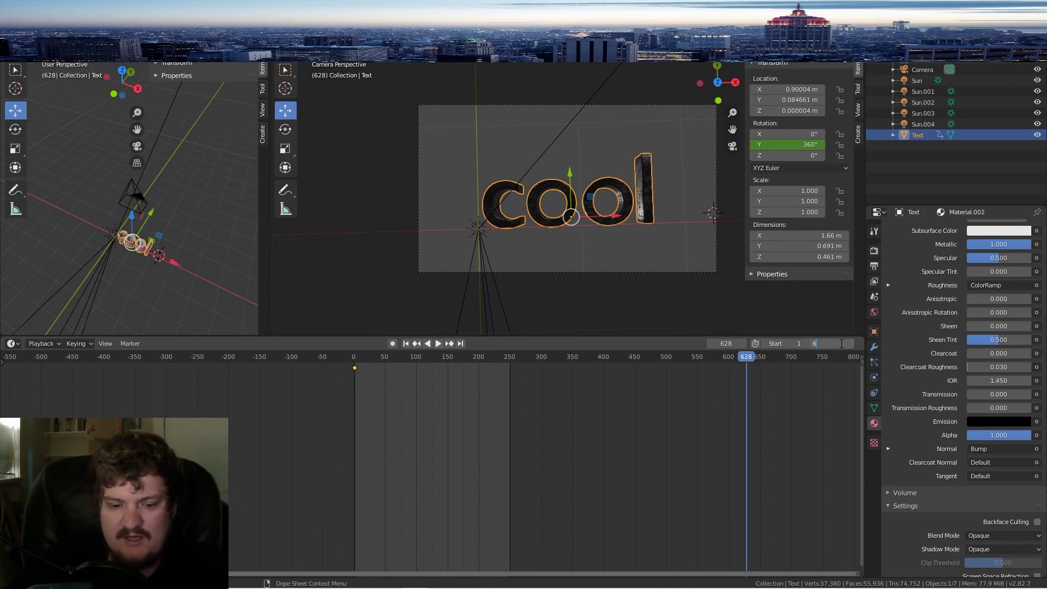
{"action": "key", "text": "Return"}
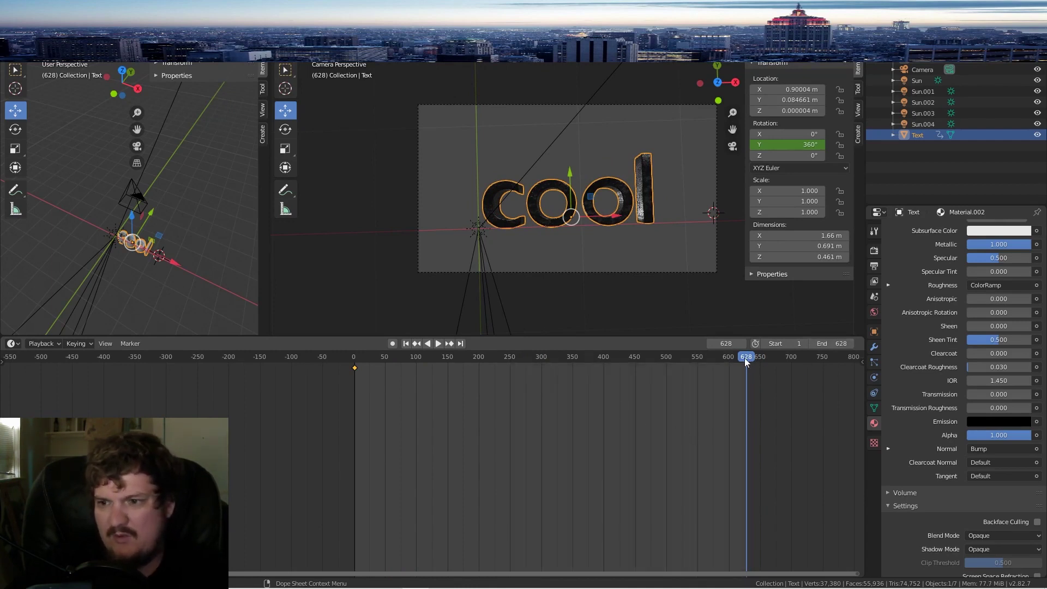
{"action": "key", "text": "space"}
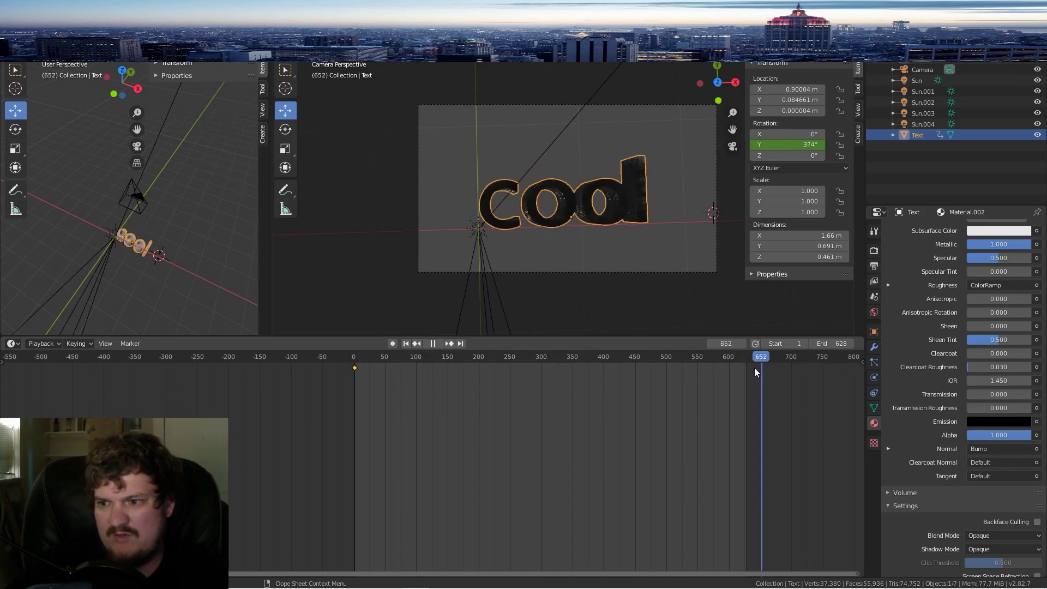
{"action": "left_click_drag", "start_coordinate": [746, 372], "coordinate": [429, 360]}
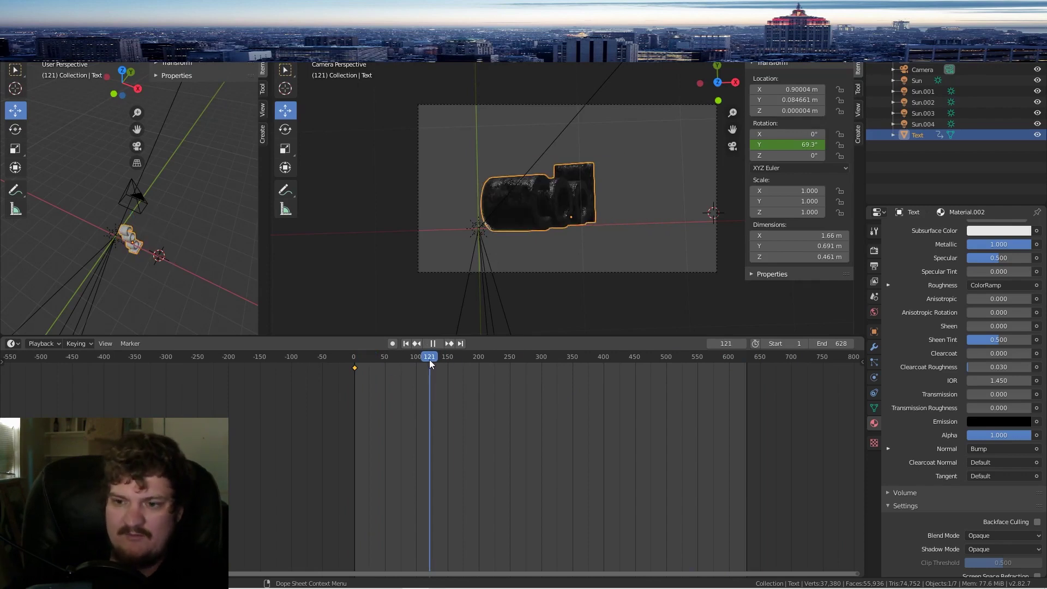
{"action": "key", "text": "space"}
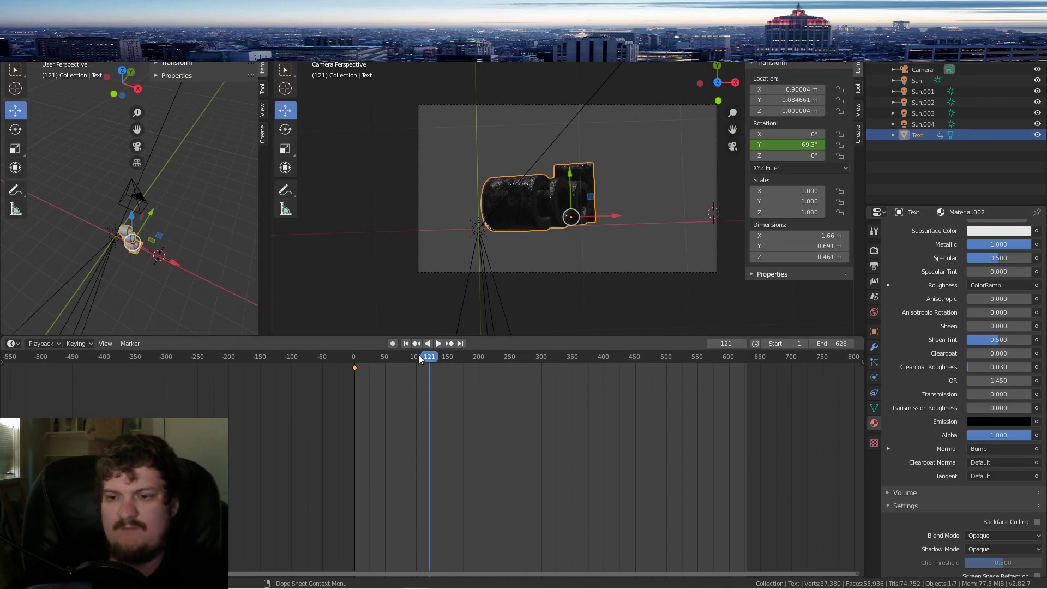
{"action": "left_click_drag", "start_coordinate": [417, 355], "coordinate": [259, 369]}
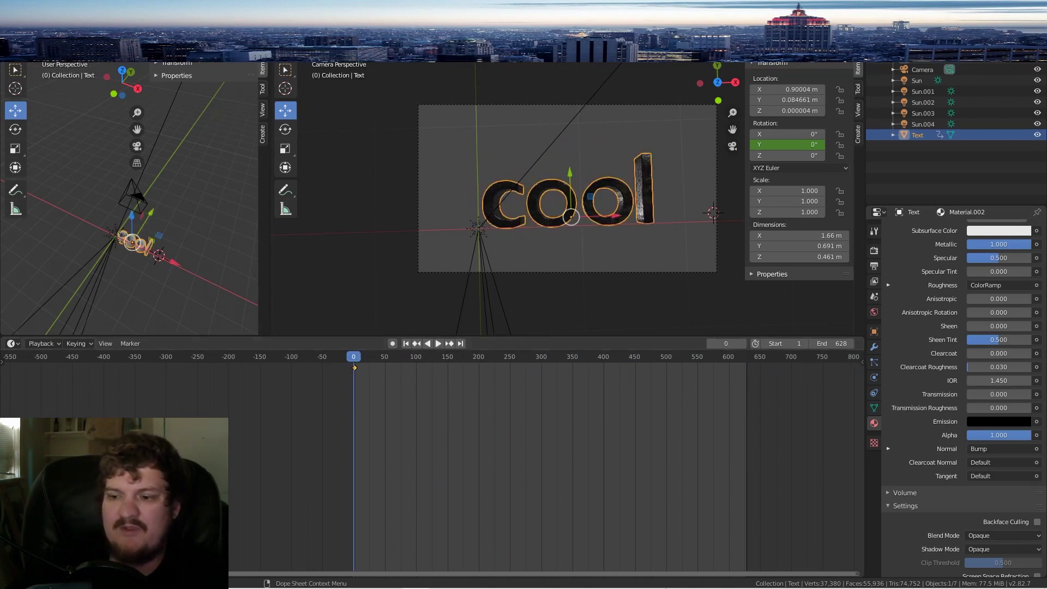
Step: Set the render output format to FFmpeg video with an MPEG-4 container
{"action": "mouse_move", "coordinate": [666, 586]}
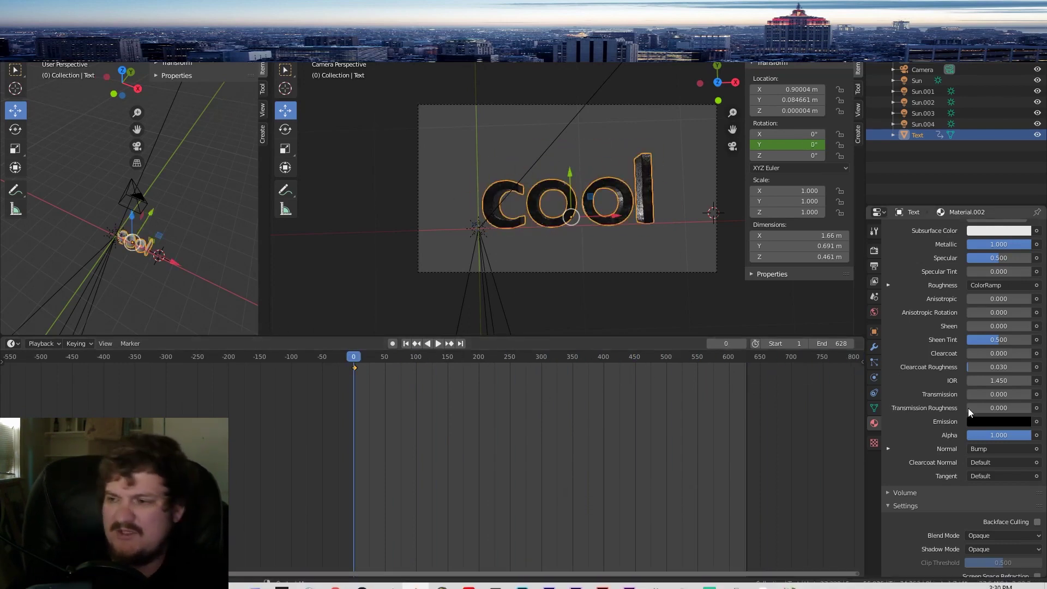
{"action": "left_click", "coordinate": [875, 265]}
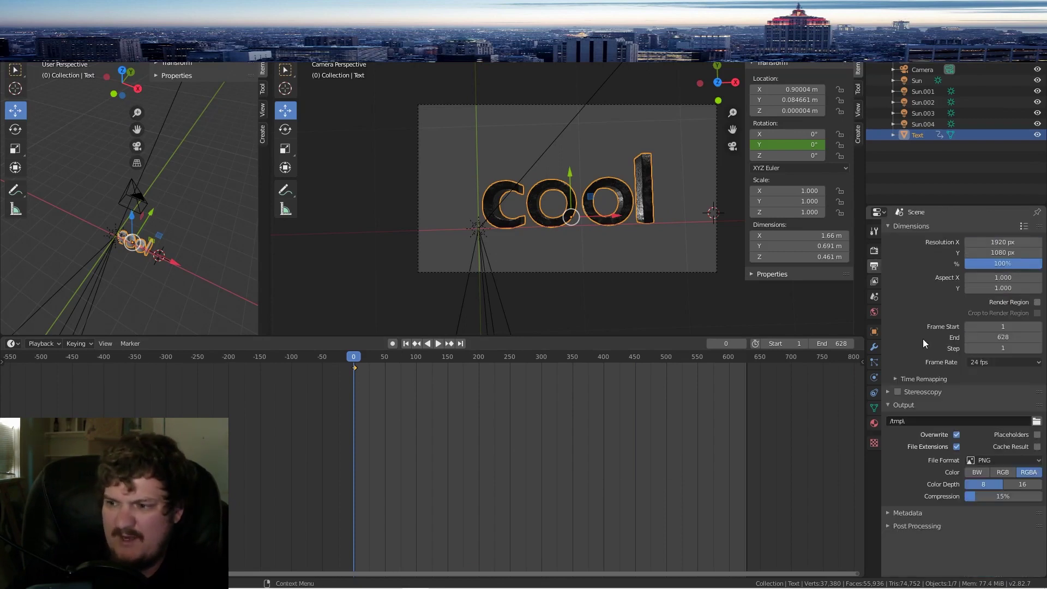
{"action": "left_click", "coordinate": [989, 461]}
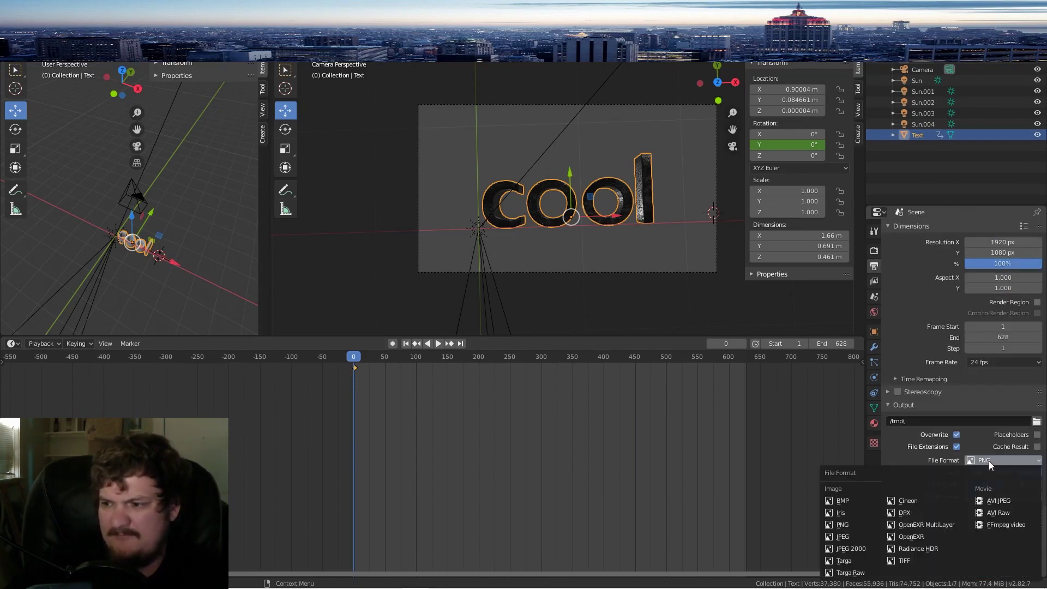
{"action": "left_click", "coordinate": [1006, 525]}
{"action": "left_click", "coordinate": [911, 489]}
{"action": "scroll", "coordinate": [905, 458], "scroll_direction": "down", "scroll_amount": 4}
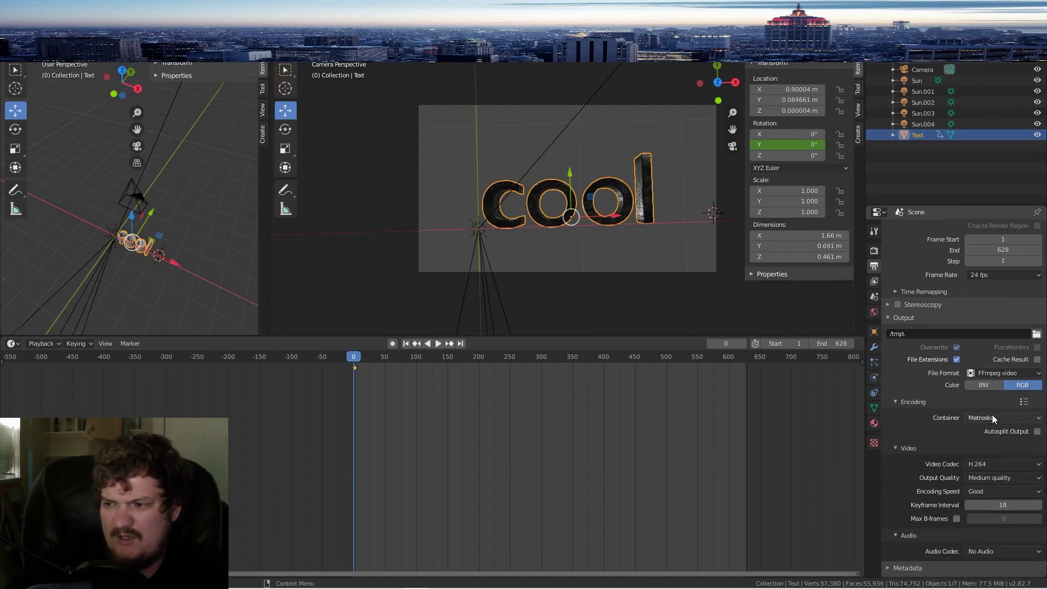
{"action": "left_click", "coordinate": [992, 417]}
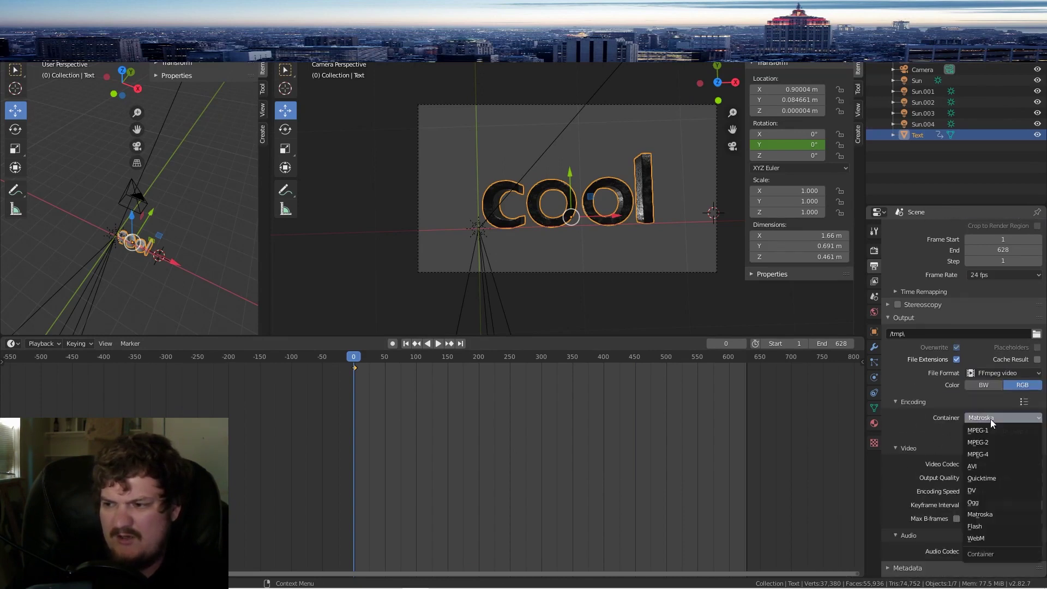
{"action": "left_click", "coordinate": [994, 455]}
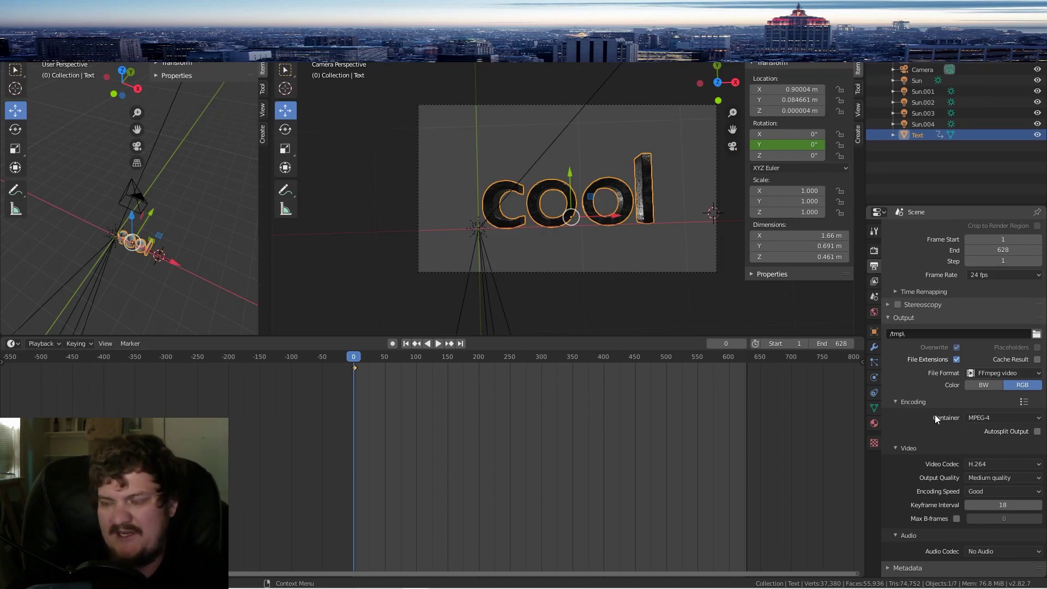
Step: Enable Bloom for the Eevee render, try an intensity of 5, and lower it to about 1.42 at frame 19
{"action": "left_click", "coordinate": [876, 250]}
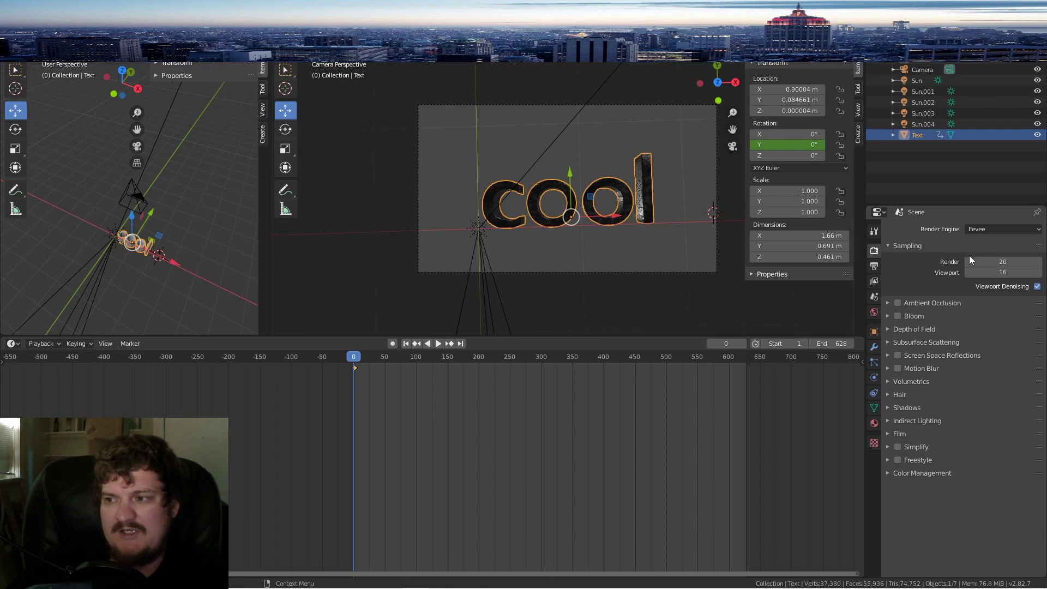
{"action": "left_click", "coordinate": [897, 315]}
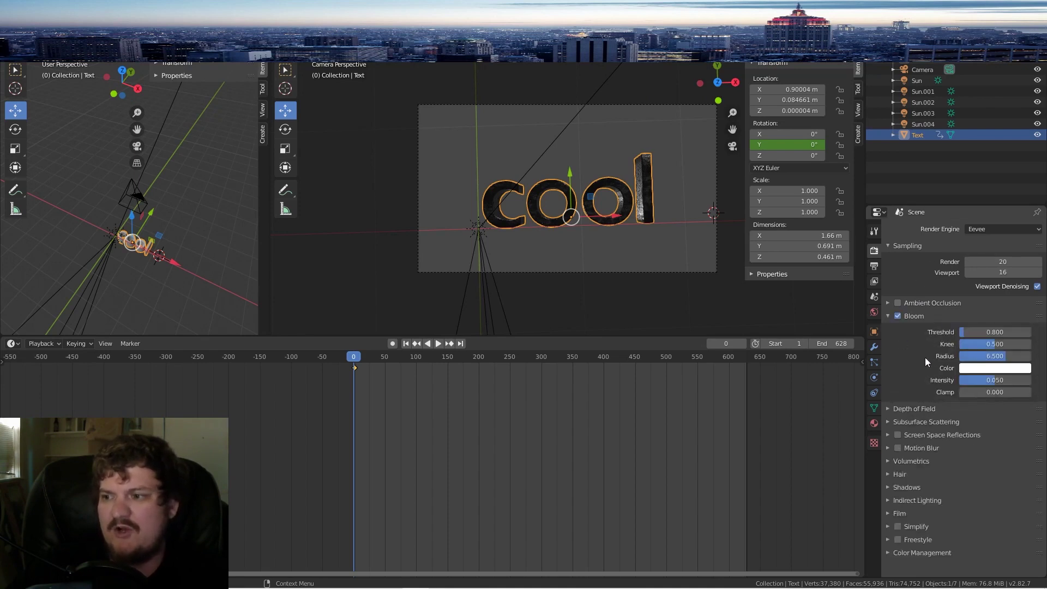
{"action": "type", "text": "5"}
{"action": "key", "text": "Return"}
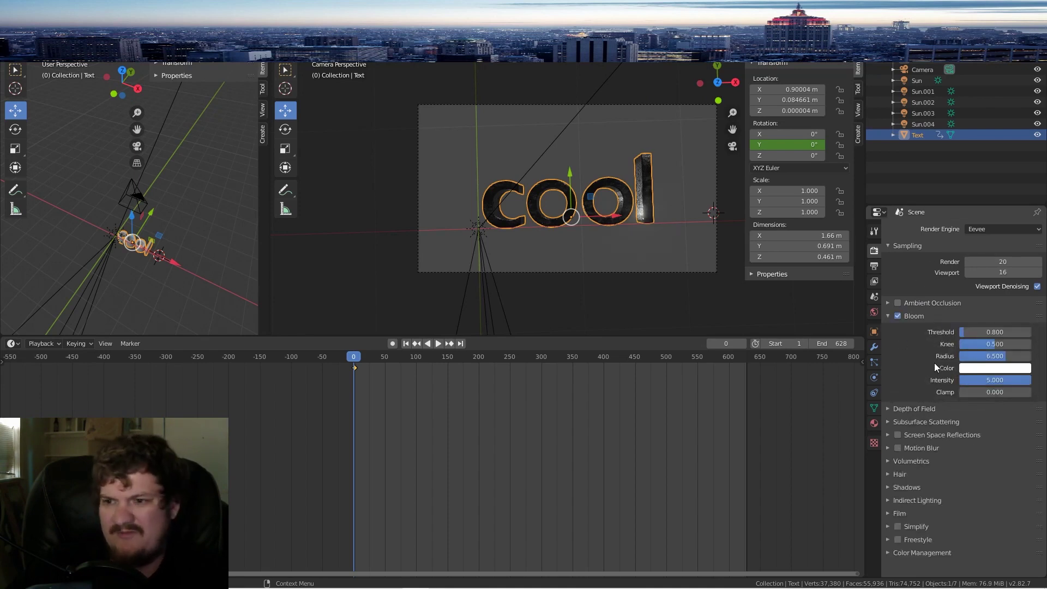
{"action": "mouse_move", "coordinate": [385, 371]}
{"action": "left_mouse_down"}
{"action": "mouse_move", "coordinate": [514, 367]}
{"action": "mouse_move", "coordinate": [368, 368]}
{"action": "left_mouse_up"}
{"action": "left_click_drag", "start_coordinate": [1013, 380], "coordinate": [982, 380]}
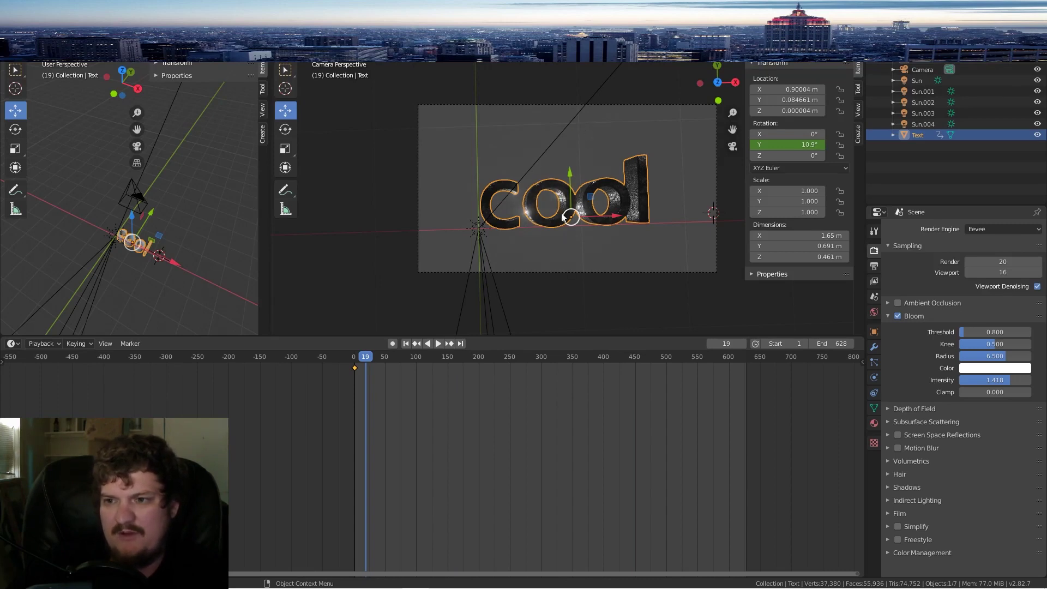
Step: Enlarge the 3D viewports and lower the Bloom radius to about 3.96 while playing the rotation up to frame 144
{"action": "key", "text": "space"}
{"action": "left_click_drag", "start_coordinate": [374, 362], "coordinate": [422, 361]}
{"action": "key", "text": "space"}
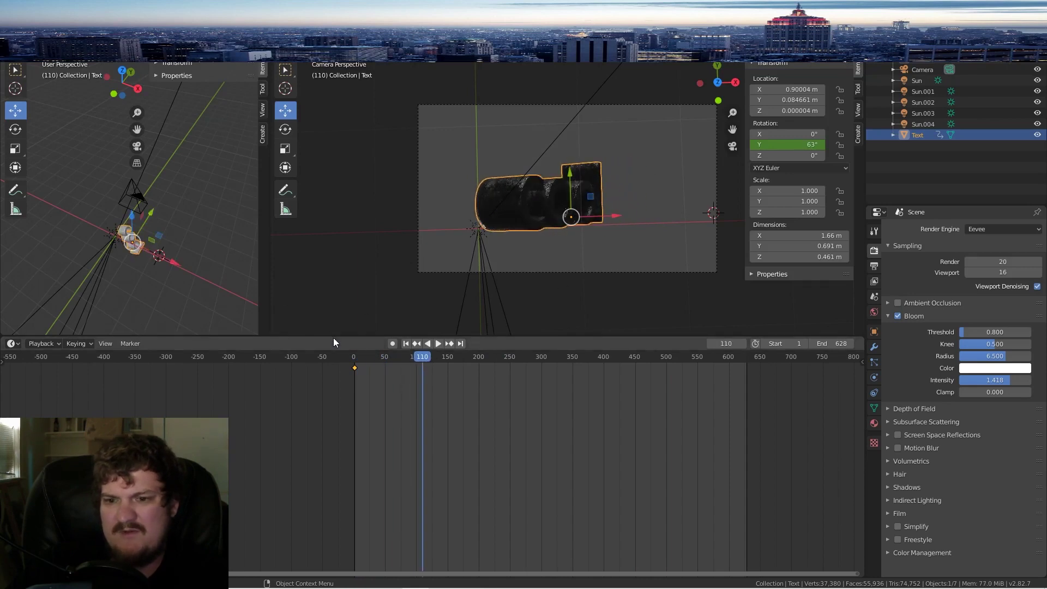
{"action": "left_click_drag", "start_coordinate": [333, 336], "coordinate": [335, 430]}
{"action": "scroll", "coordinate": [690, 272], "scroll_direction": "up", "scroll_amount": 2}
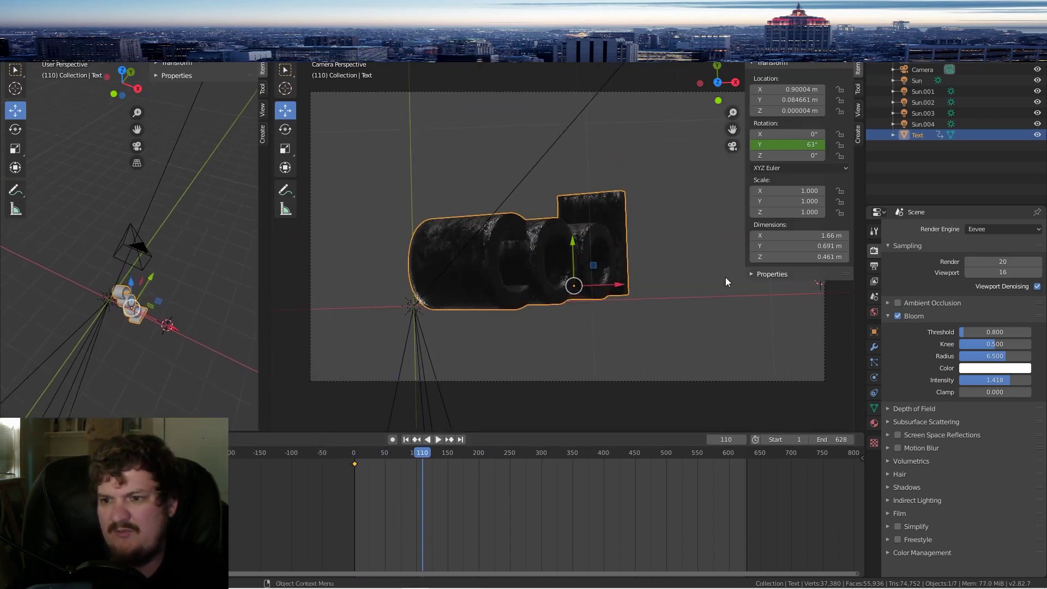
{"action": "key", "text": "space"}
{"action": "mouse_move", "coordinate": [994, 356]}
{"action": "left_mouse_down"}
{"action": "mouse_move", "coordinate": [973, 356]}
{"action": "mouse_move", "coordinate": [987, 356]}
{"action": "left_mouse_up"}
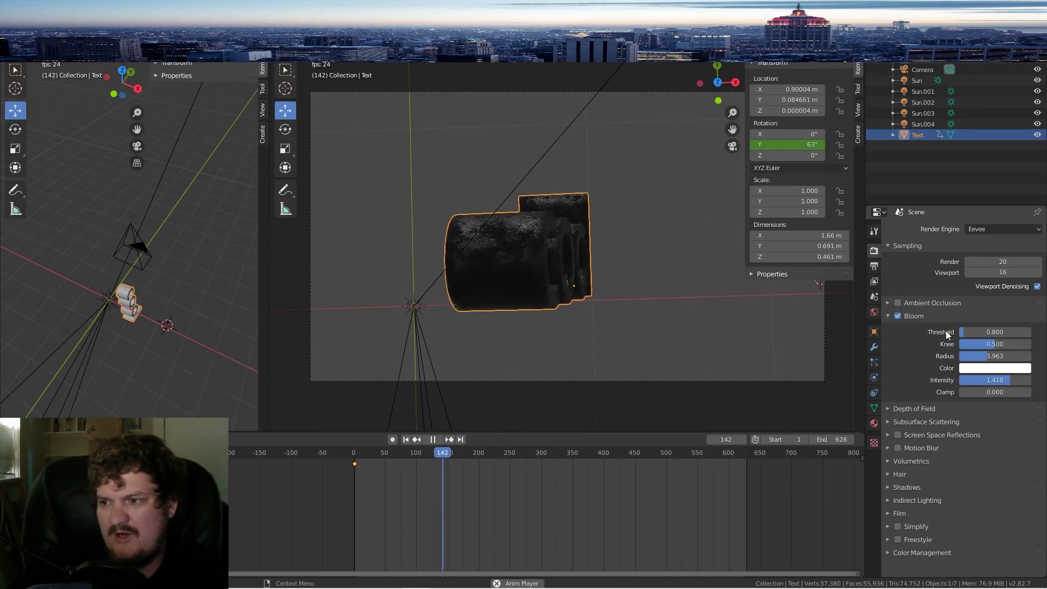
{"action": "key", "text": "space"}
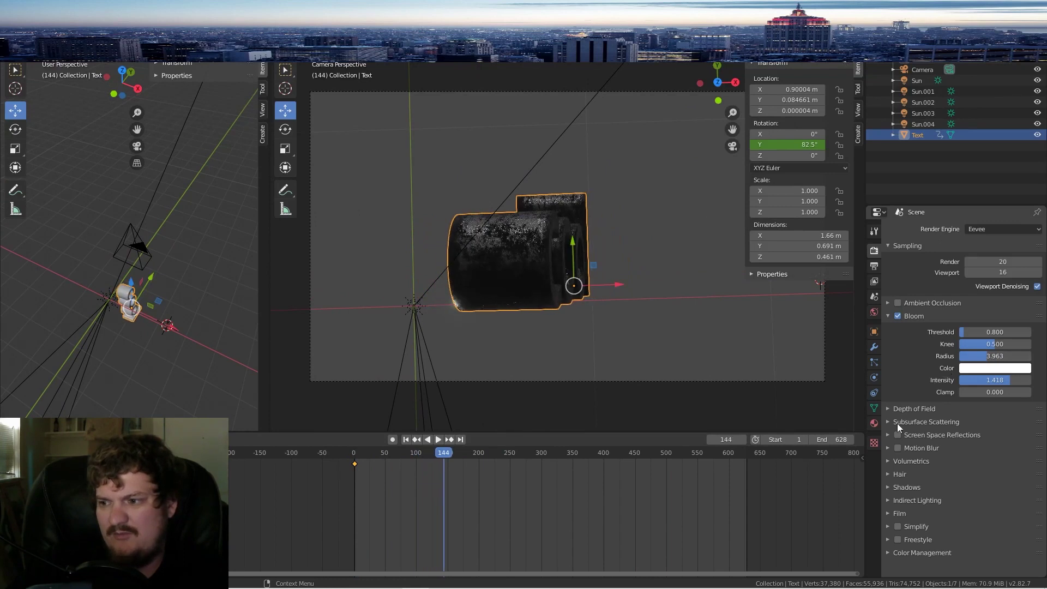
Step: Set the render output to the Desktop folder with the file name rg and review the output settings
{"action": "left_click", "coordinate": [874, 267]}
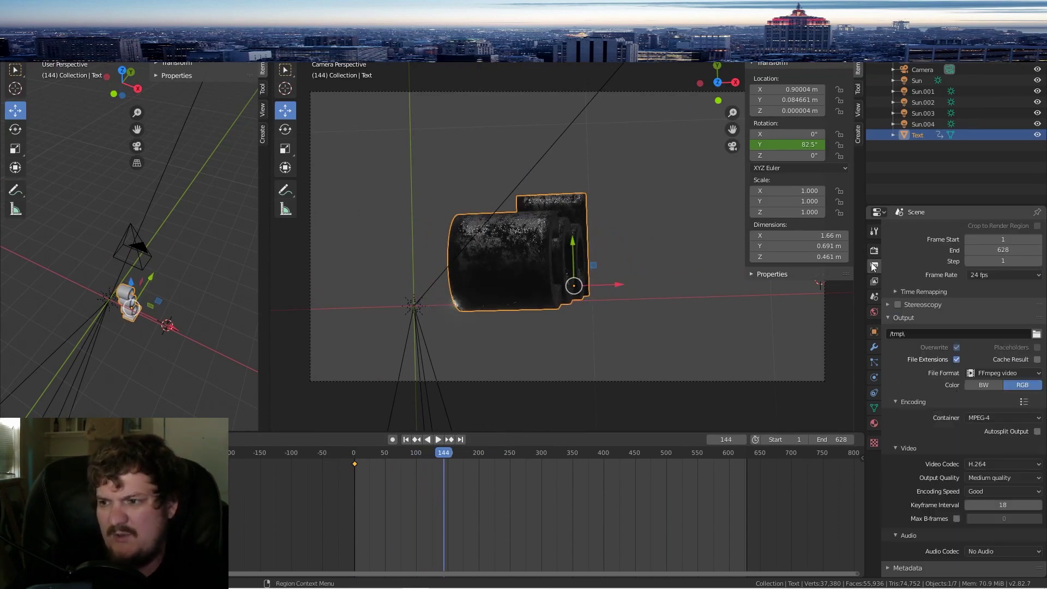
{"action": "left_click", "coordinate": [1036, 334]}
{"action": "left_click", "coordinate": [282, 311]}
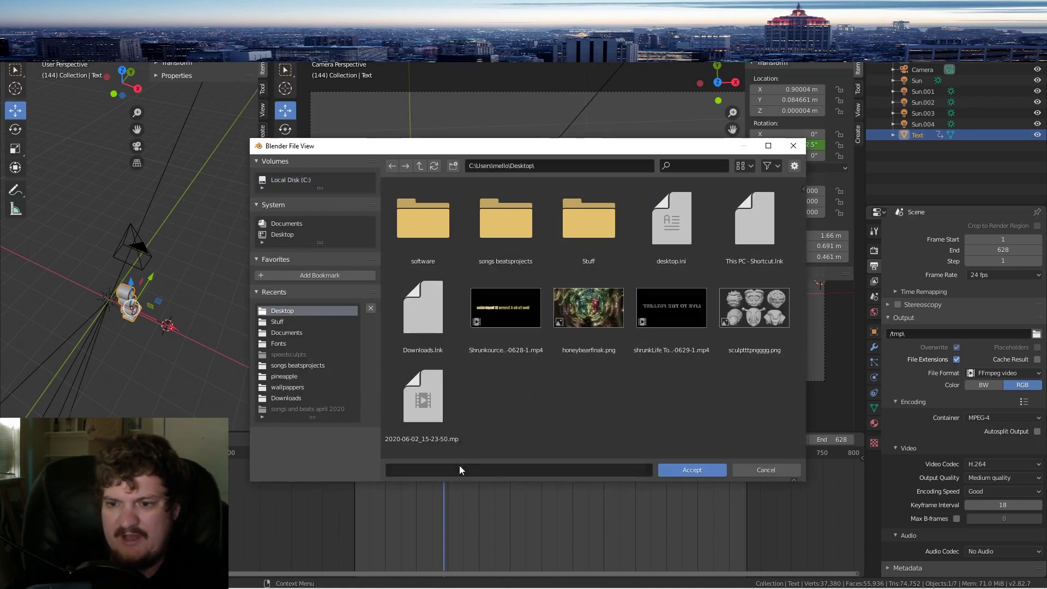
{"action": "left_click", "coordinate": [626, 469]}
{"action": "type", "text": "rg"}
{"action": "left_click", "coordinate": [691, 470]}
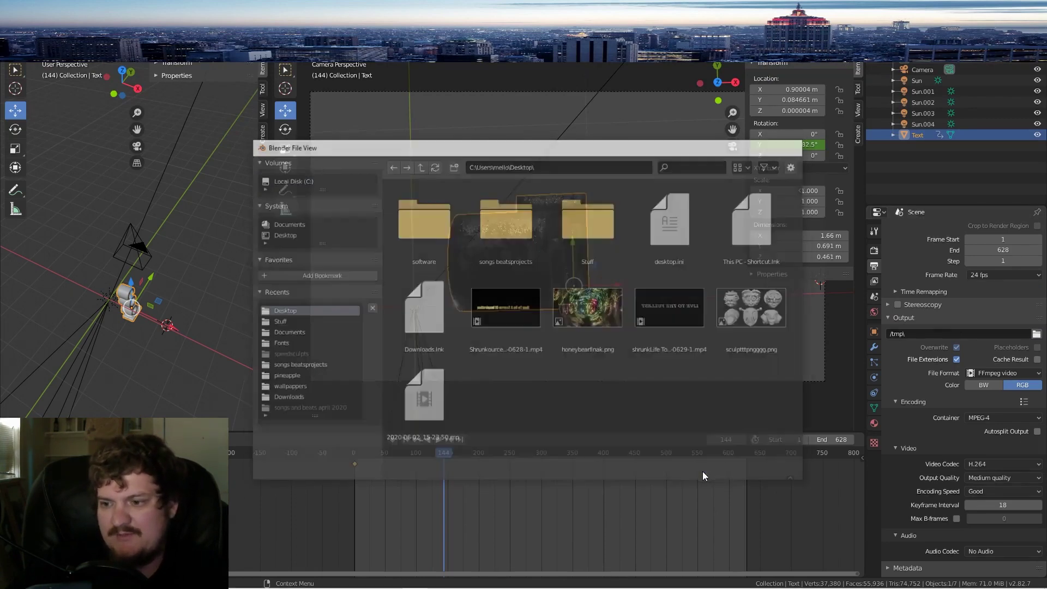
{"action": "scroll", "coordinate": [918, 359], "scroll_direction": "up", "scroll_amount": 3}
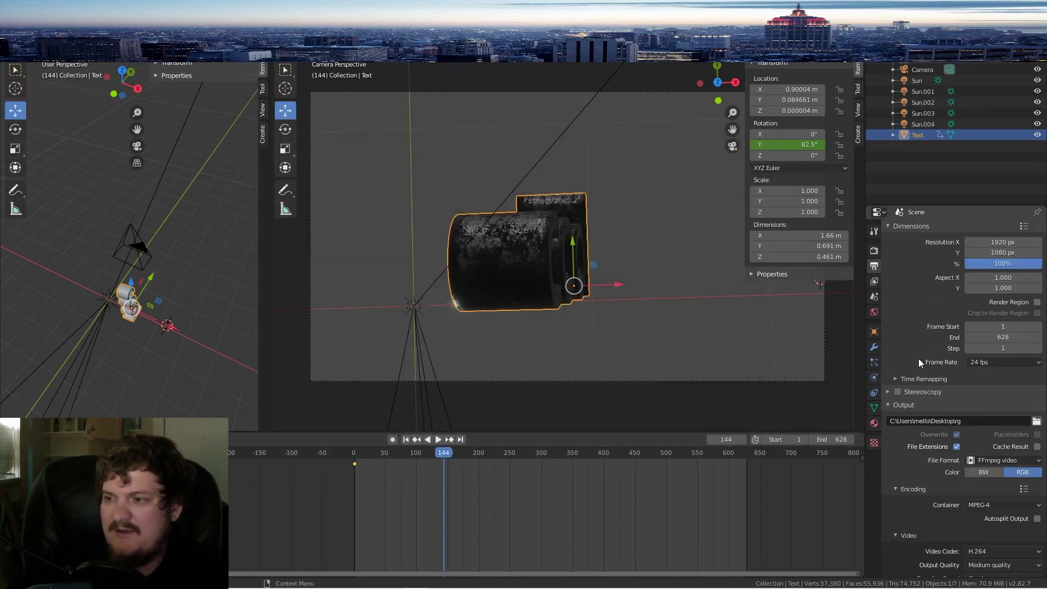
{"action": "scroll", "coordinate": [919, 359], "scroll_direction": "down", "scroll_amount": 4}
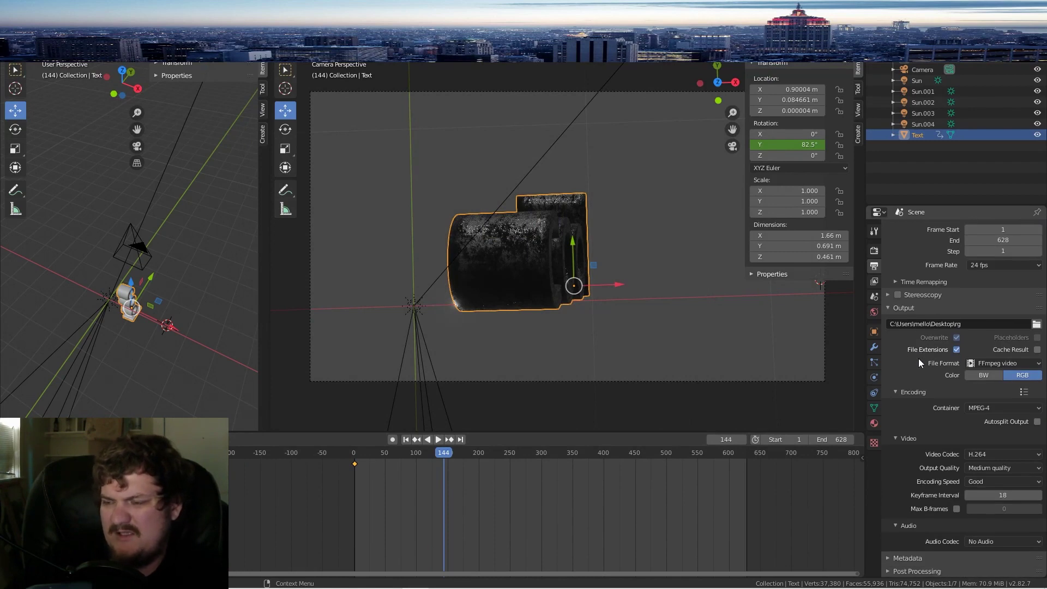
Step: Make the Eevee film background transparent, with the camera view reduced and the Transform properties collapsed
{"action": "scroll", "coordinate": [918, 358], "scroll_direction": "up", "scroll_amount": 4}
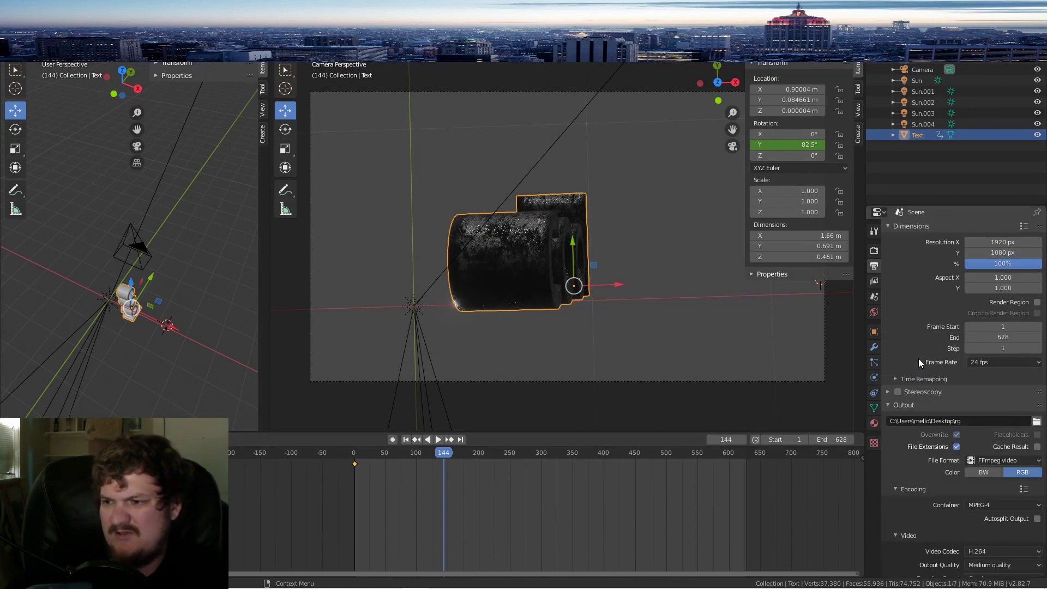
{"action": "left_click", "coordinate": [874, 252]}
{"action": "left_click", "coordinate": [901, 513]}
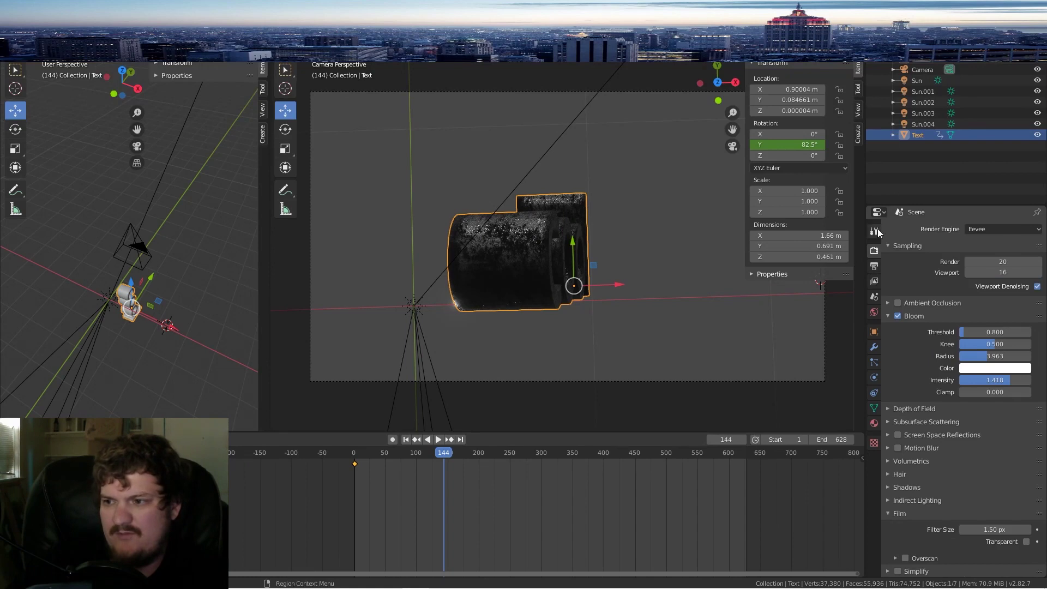
{"action": "left_click", "coordinate": [1027, 541]}
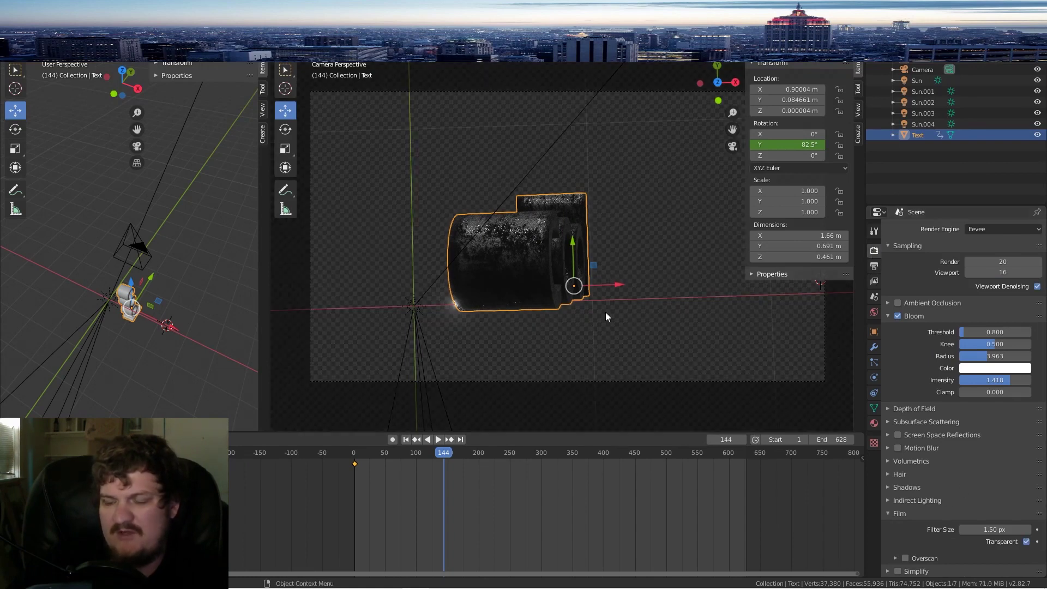
{"action": "scroll", "coordinate": [564, 292], "scroll_direction": "down", "scroll_amount": 2}
{"action": "scroll", "coordinate": [602, 285], "scroll_direction": "down", "scroll_amount": 1}
{"action": "left_click", "coordinate": [753, 64]}
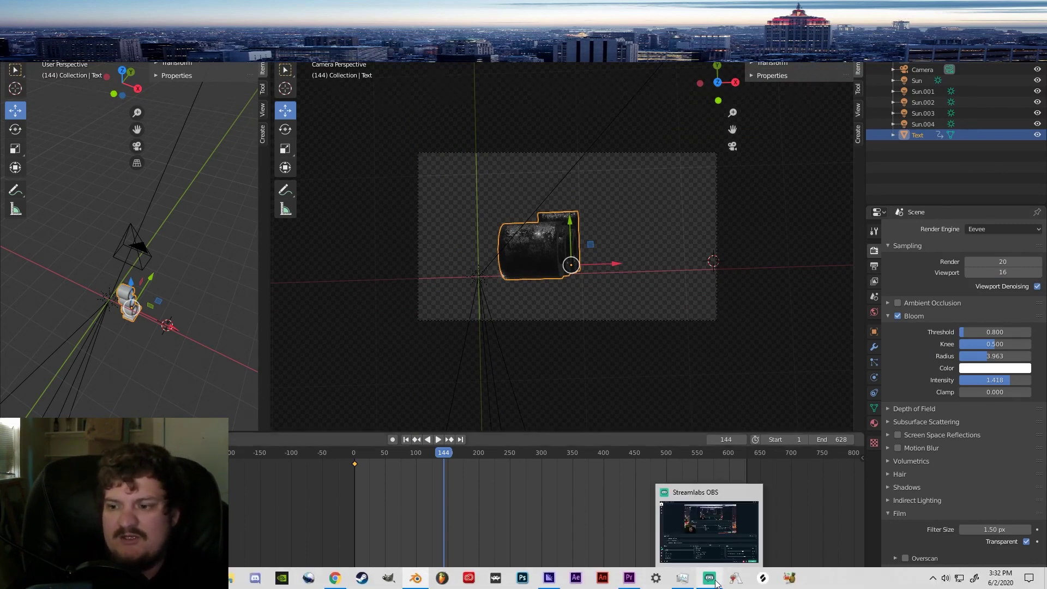
Step: Switch to HandBrake and reduce its window so the desktop video files are accessible beside it
{"action": "left_click", "coordinate": [716, 583]}
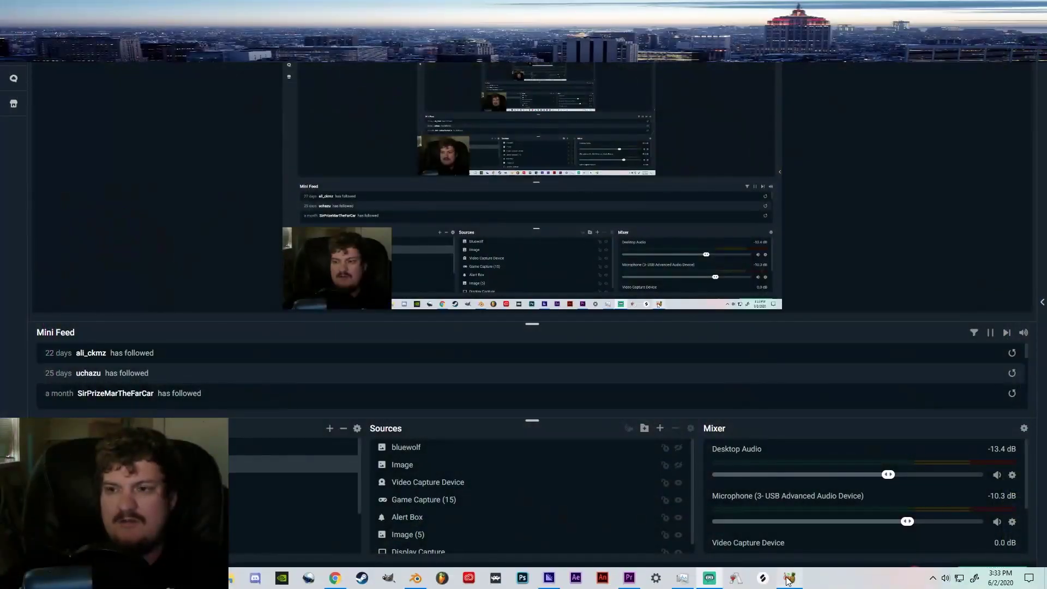
{"action": "left_click", "coordinate": [788, 578]}
{"action": "left_click", "coordinate": [728, 96]}
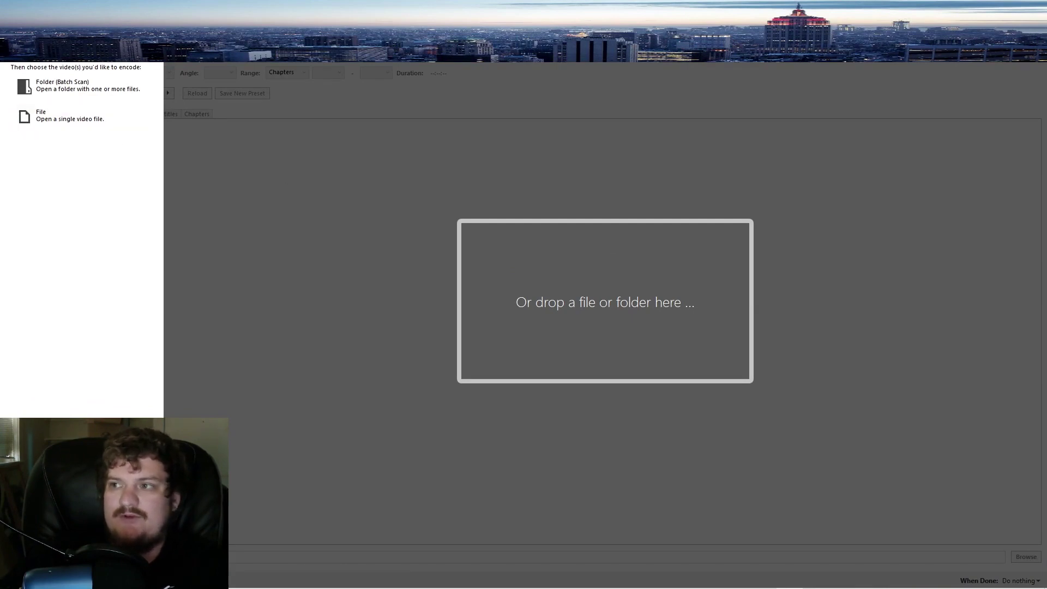
{"action": "key", "text": "super+Down"}
{"action": "key", "text": "super+Down"}
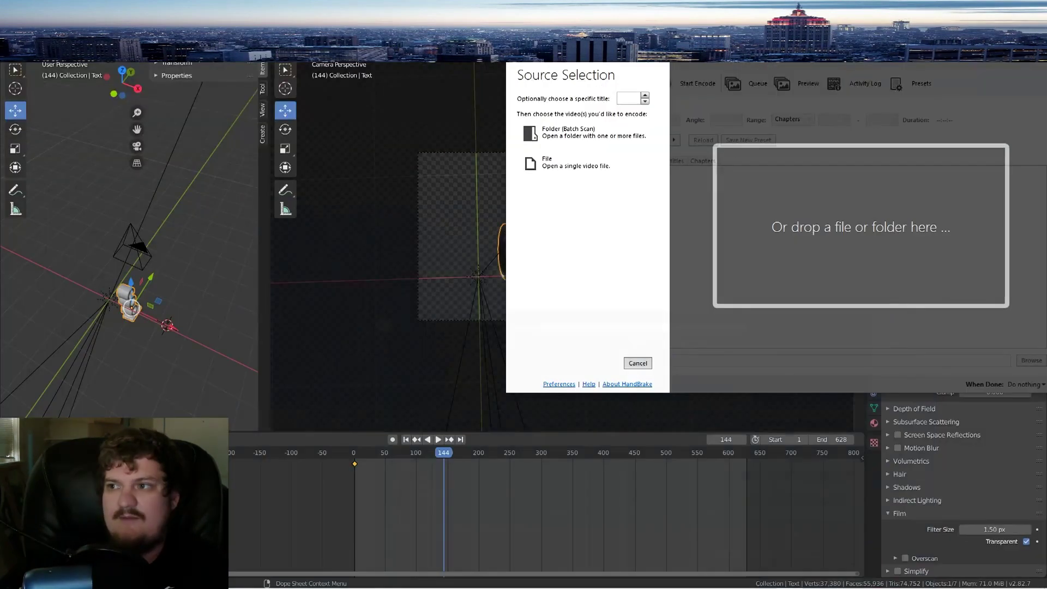
{"action": "key", "text": "super+Down"}
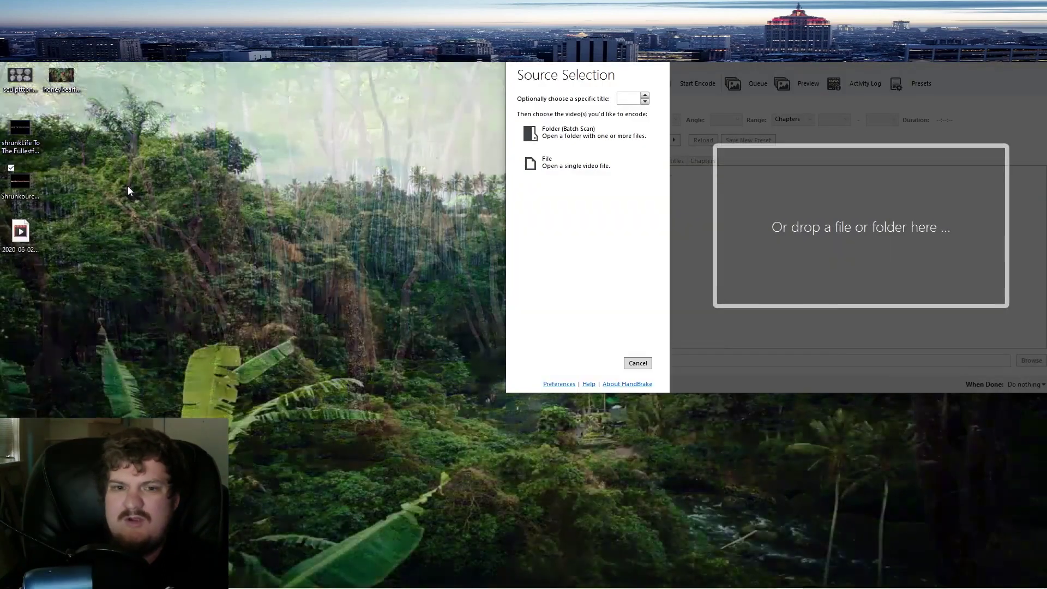
Step: Load the desktop video Shrunkourceofinspriationtextspin0001-0628-1 as the HandBrake source and maximize the window
{"action": "left_click_drag", "start_coordinate": [25, 185], "coordinate": [834, 250]}
{"action": "left_click_drag", "start_coordinate": [774, 54], "coordinate": [512, 58]}
{"action": "double_click", "coordinate": [513, 58]}
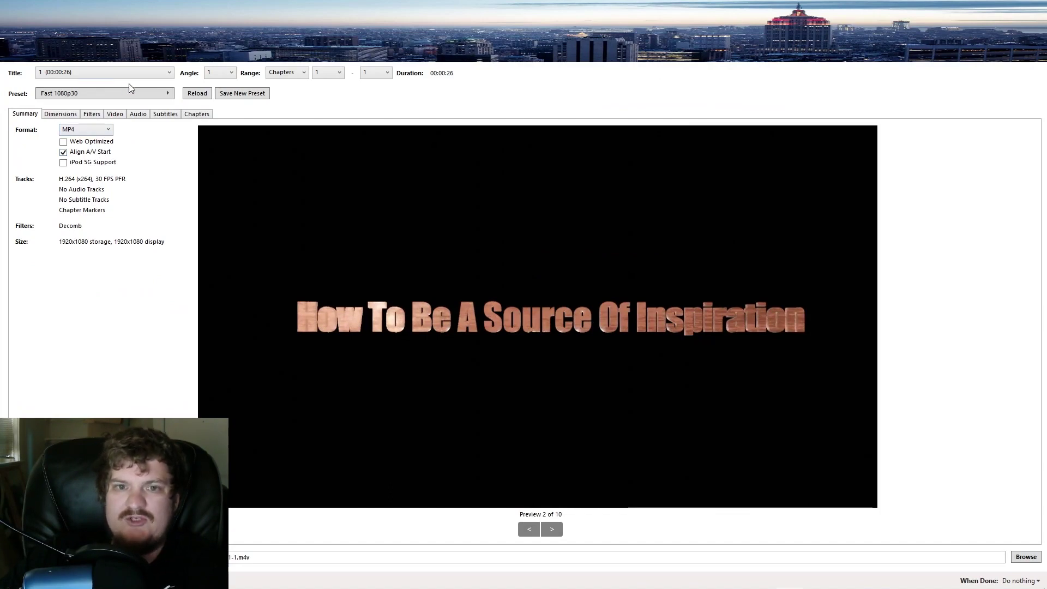
Step: Review the General presets and change the output file's extension to .mp4
{"action": "left_click", "coordinate": [105, 95]}
{"action": "mouse_move", "coordinate": [234, 100]}
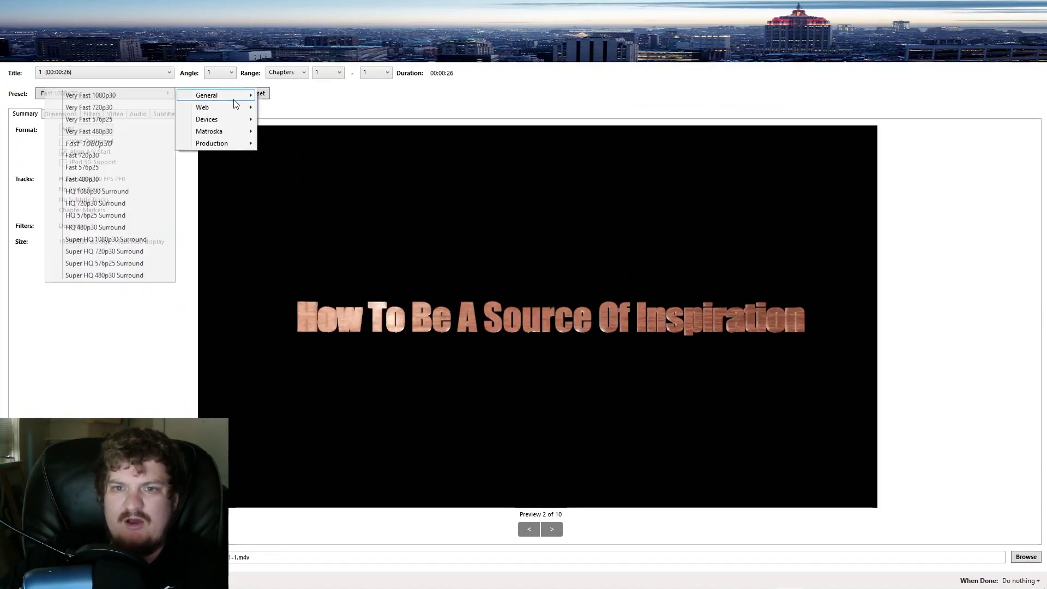
{"action": "left_click", "coordinate": [521, 95]}
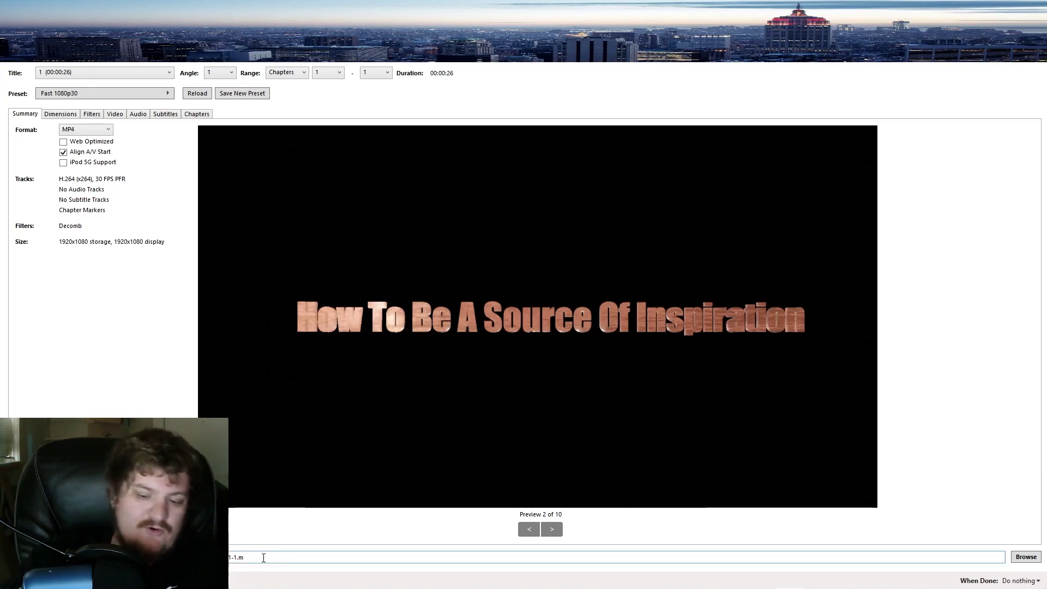
{"action": "type", "text": "p4"}
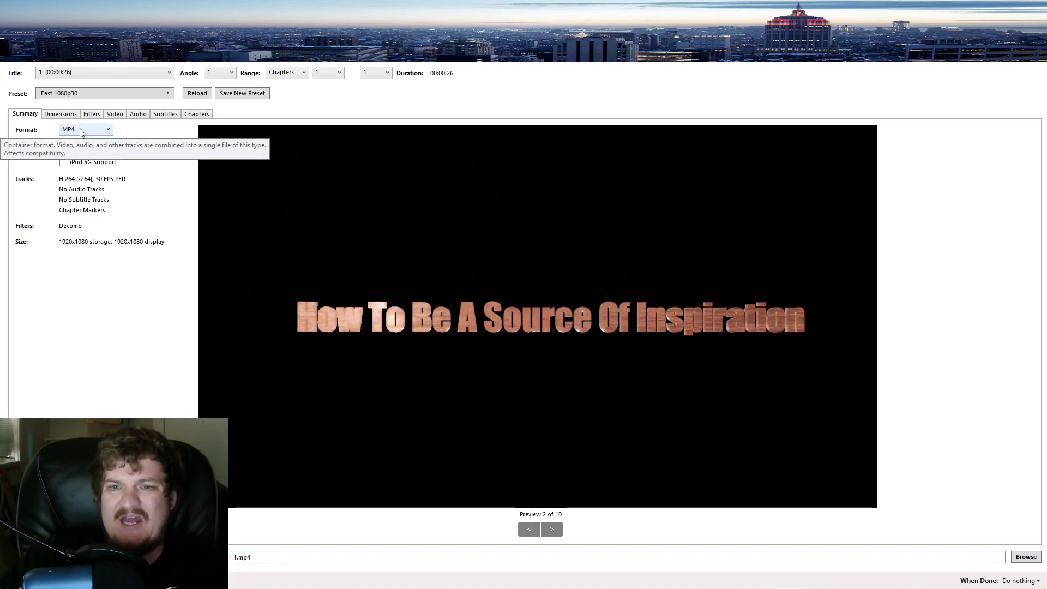
{"action": "left_click", "coordinate": [1030, 559]}
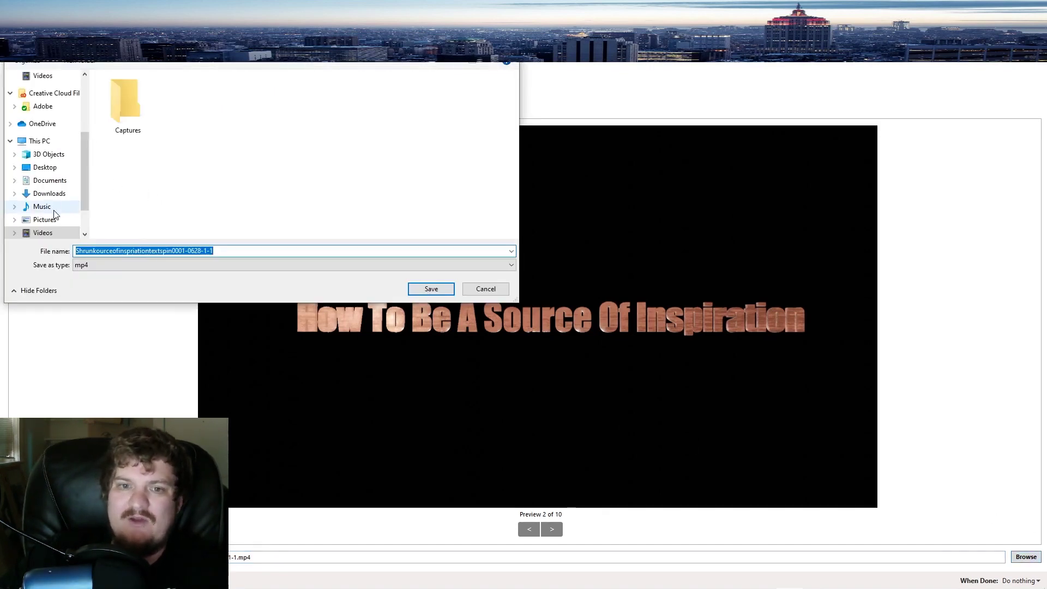
{"action": "left_click", "coordinate": [48, 170]}
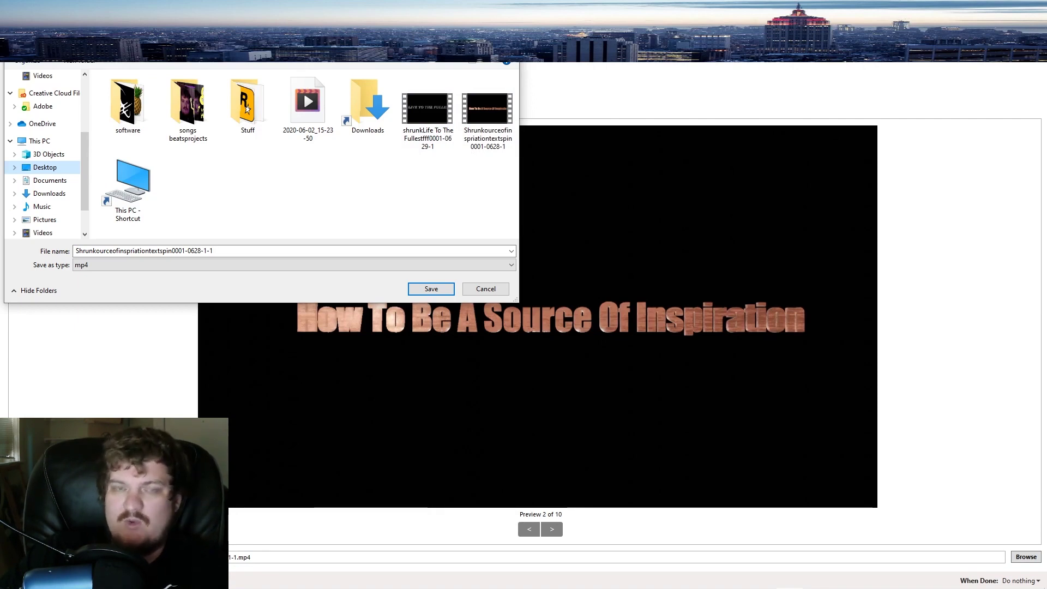
{"action": "key", "text": "Escape"}
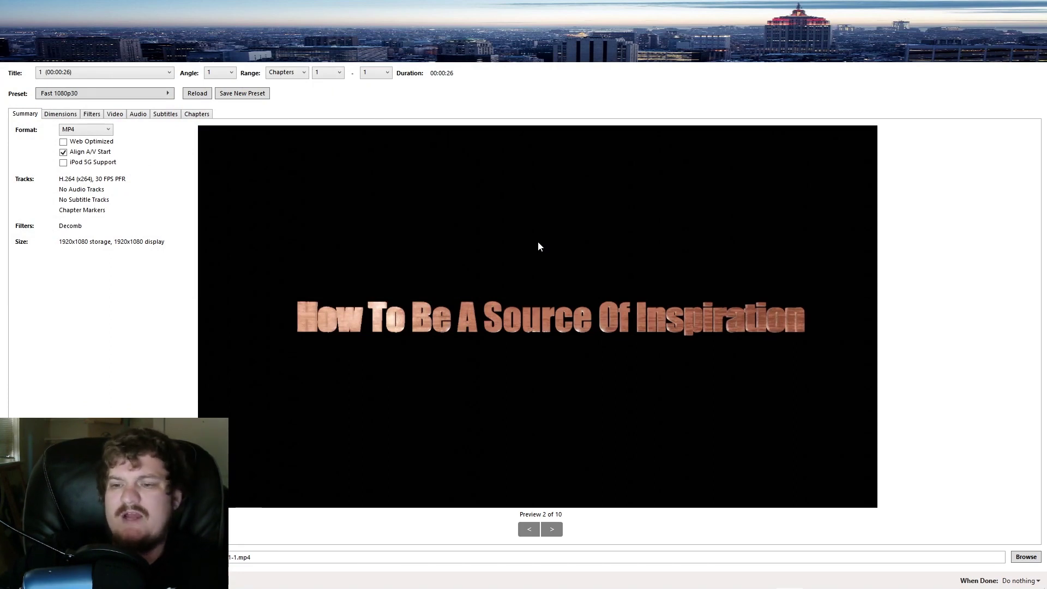
Step: Examine the encoding presets in the General category while keeping the current preset
{"action": "left_click", "coordinate": [129, 97]}
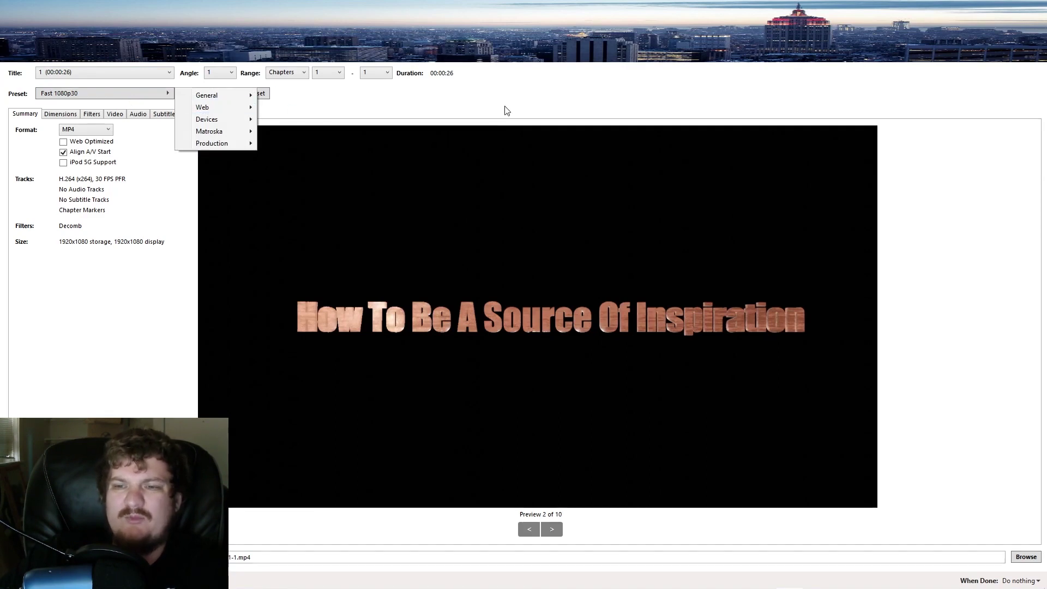
{"action": "left_click", "coordinate": [94, 93]}
{"action": "left_click", "coordinate": [98, 96]}
{"action": "mouse_move", "coordinate": [233, 98]}
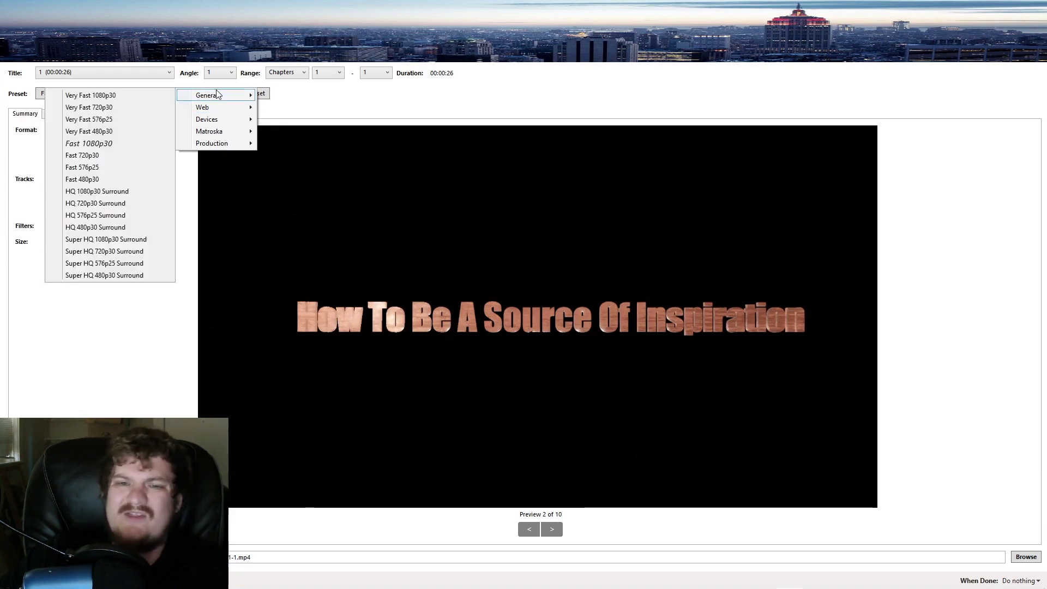
{"action": "key", "text": "Escape"}
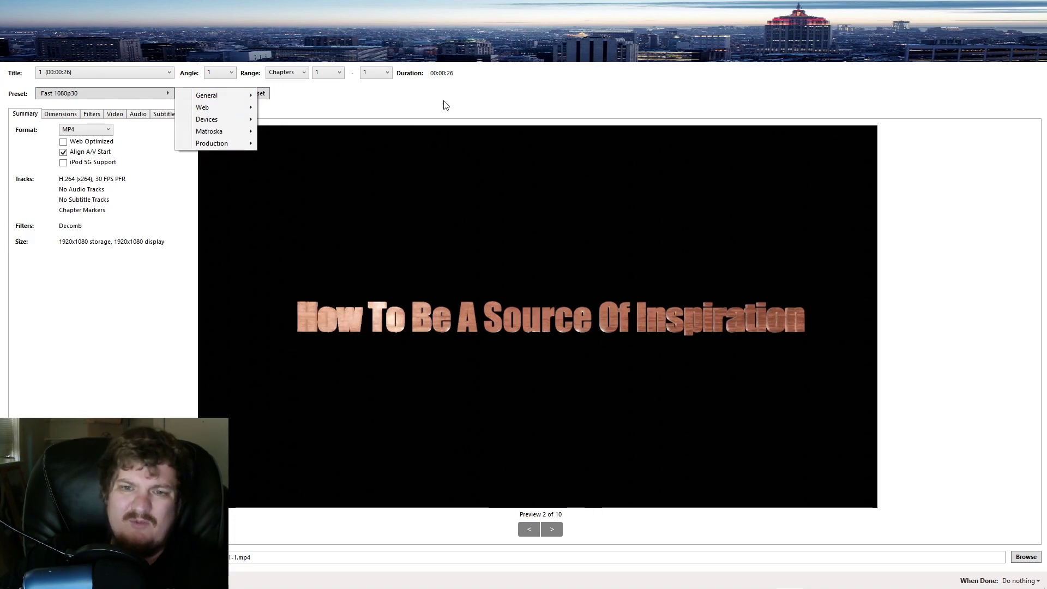
{"action": "key", "text": "Escape"}
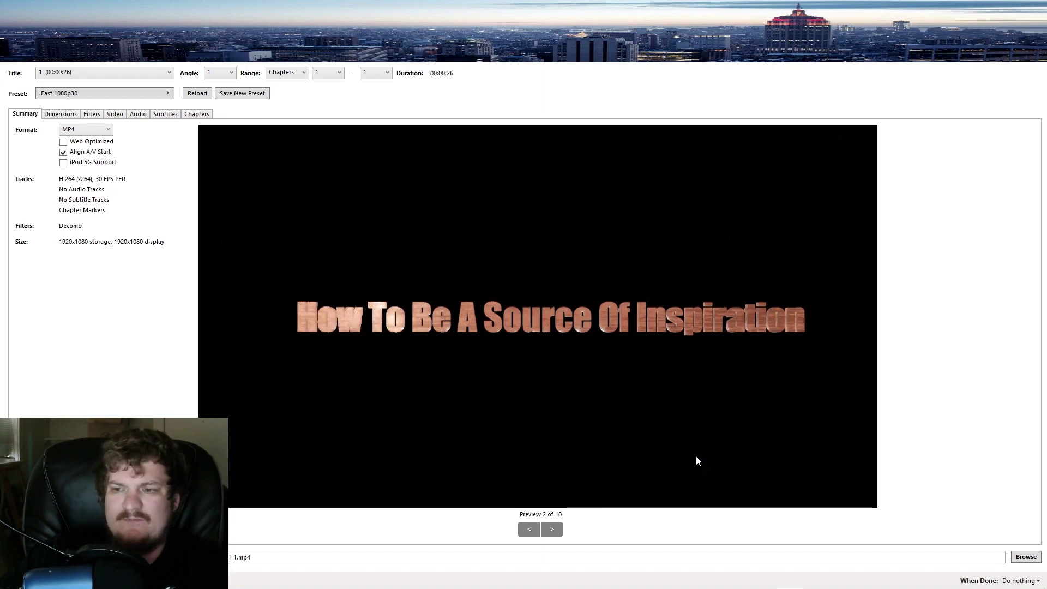
Step: Switch back to Blender and move the animation to frame 14
{"action": "key", "text": "super+d"}
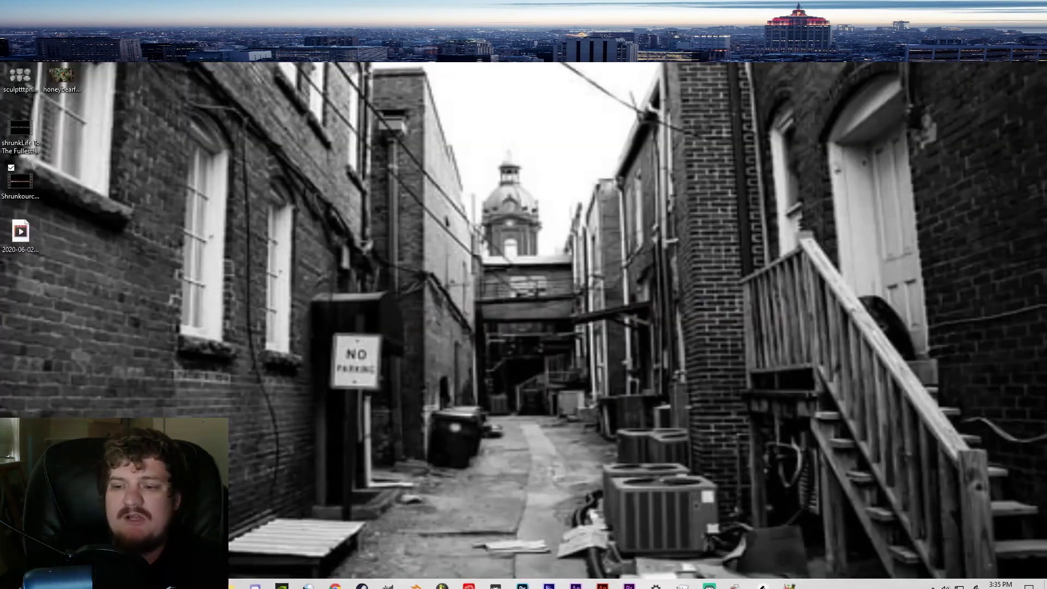
{"action": "left_click", "coordinate": [417, 579]}
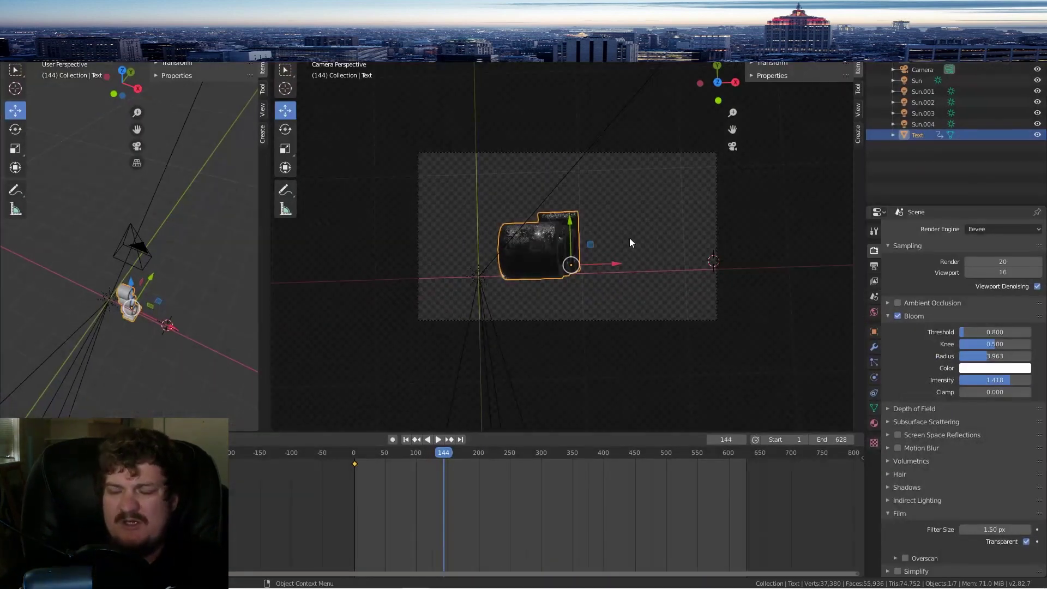
{"action": "key", "text": "space"}
{"action": "left_click_drag", "start_coordinate": [430, 456], "coordinate": [362, 456]}
{"action": "key", "text": "space"}
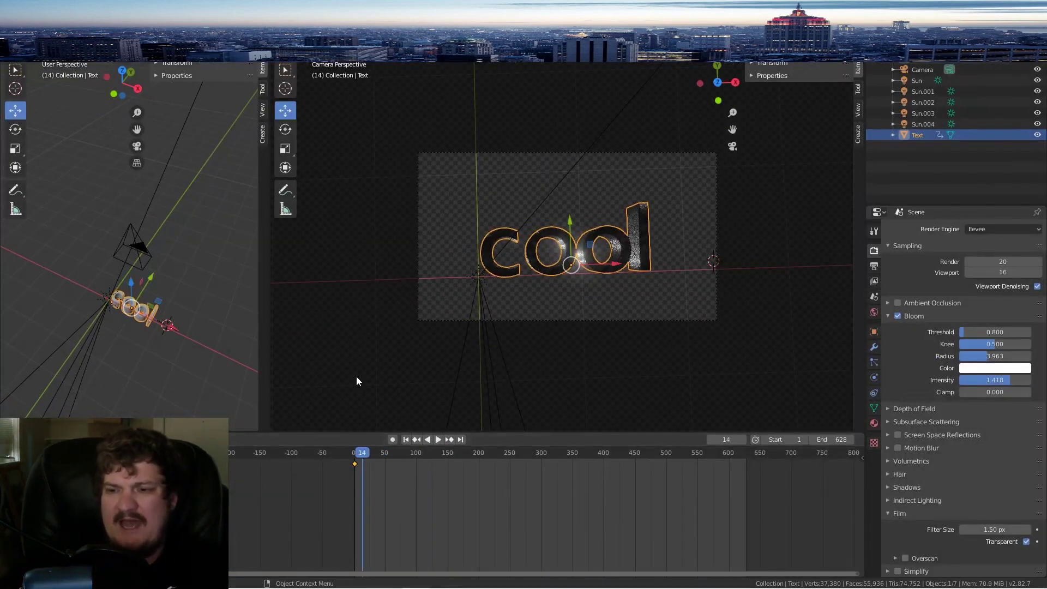
Step: Turn the user-perspective viewport into a Shader Editor showing Material.002 and hide its sidebar
{"action": "left_click", "coordinate": [33, 64]}
{"action": "left_click", "coordinate": [46, 112]}
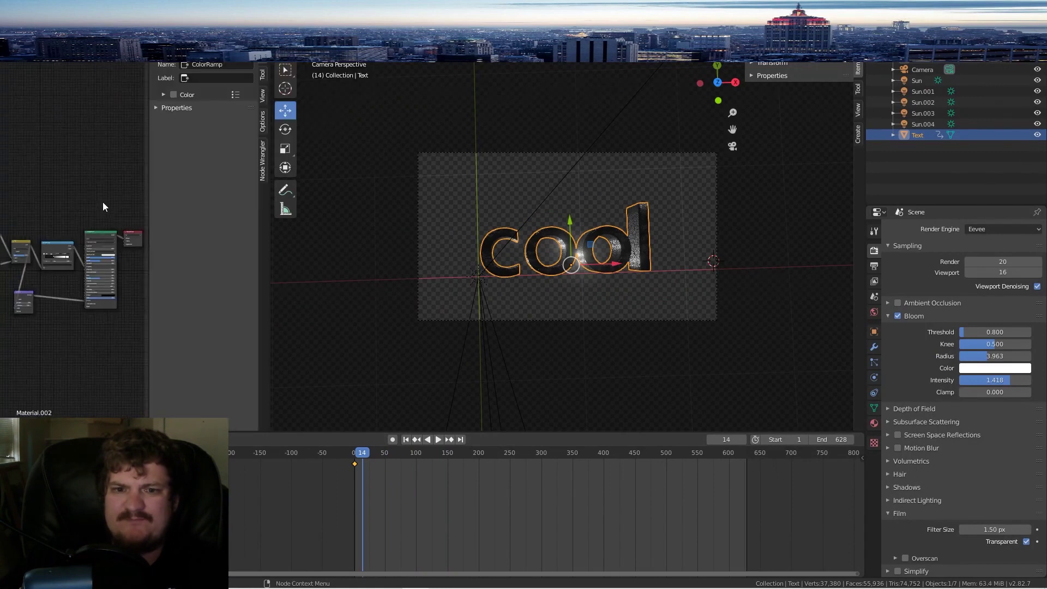
{"action": "key", "text": "n"}
{"action": "scroll", "coordinate": [158, 278], "scroll_direction": "up", "scroll_amount": 10}
{"action": "middle_click_drag", "start_coordinate": [173, 173], "coordinate": [153, 157]}
{"action": "scroll", "coordinate": [87, 157], "scroll_direction": "up", "scroll_amount": 1}
Step: Add a Hue/Saturation node and connect its Color output to the Principled BSDF's Base Color
{"action": "key", "text": "shift+a"}
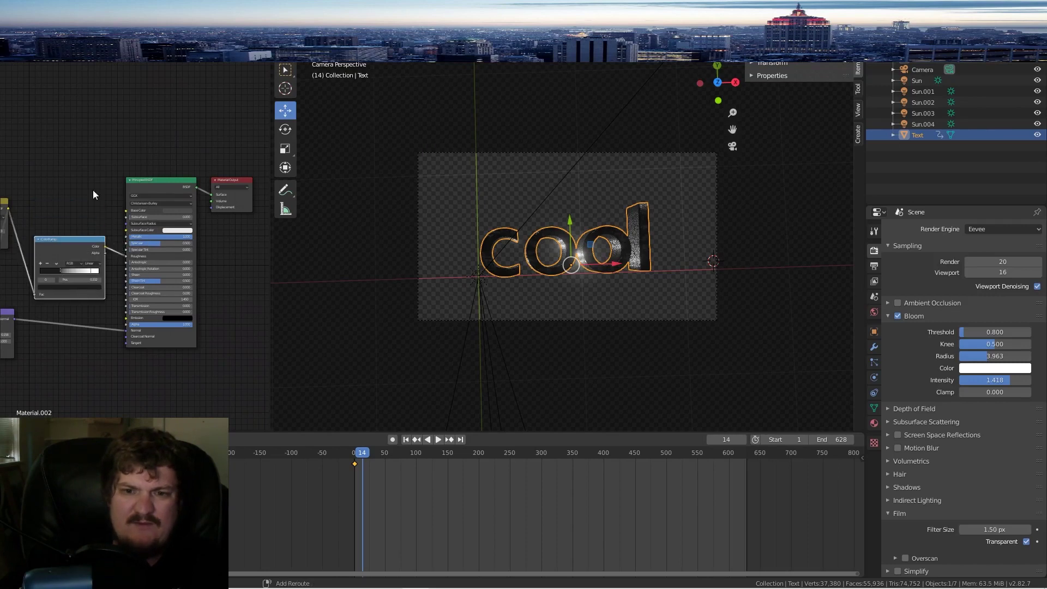
{"action": "key", "text": "shift+a"}
{"action": "mouse_move", "coordinate": [49, 221]}
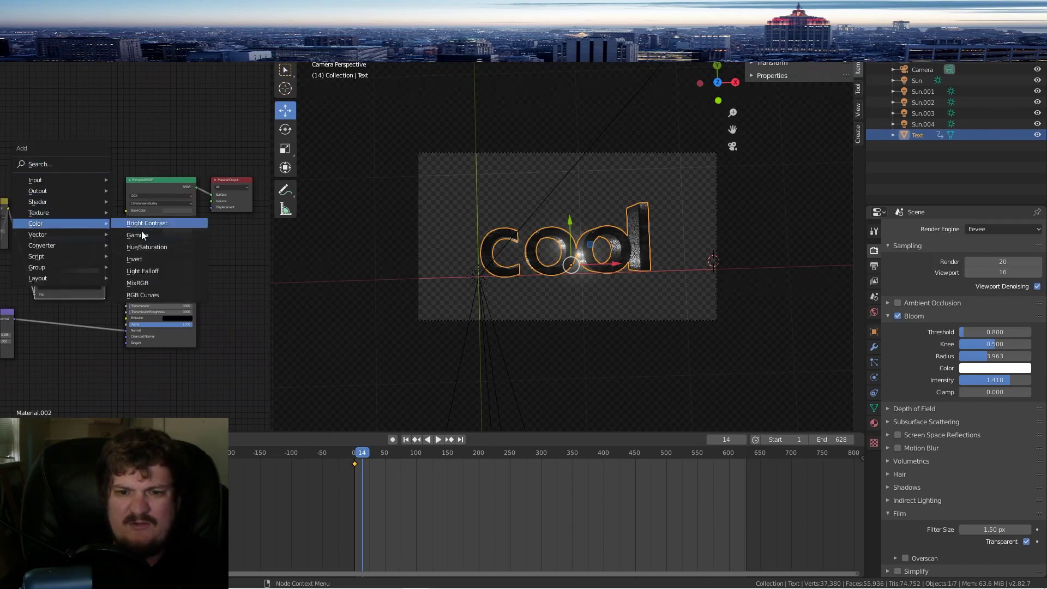
{"action": "left_click", "coordinate": [148, 247]}
{"action": "left_click_drag", "start_coordinate": [83, 174], "coordinate": [126, 211]}
{"action": "scroll", "coordinate": [74, 172], "scroll_direction": "up", "scroll_amount": 1}
{"action": "scroll", "coordinate": [90, 175], "scroll_direction": "up", "scroll_amount": 2}
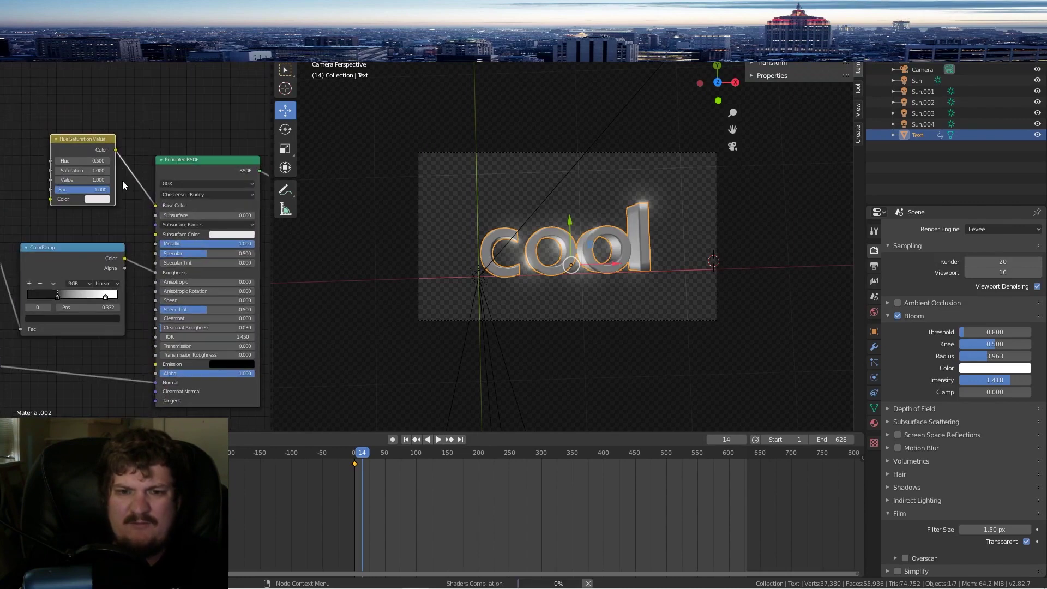
Step: Set the Hue Saturation Value node's color to a light red
{"action": "left_click", "coordinate": [110, 198]}
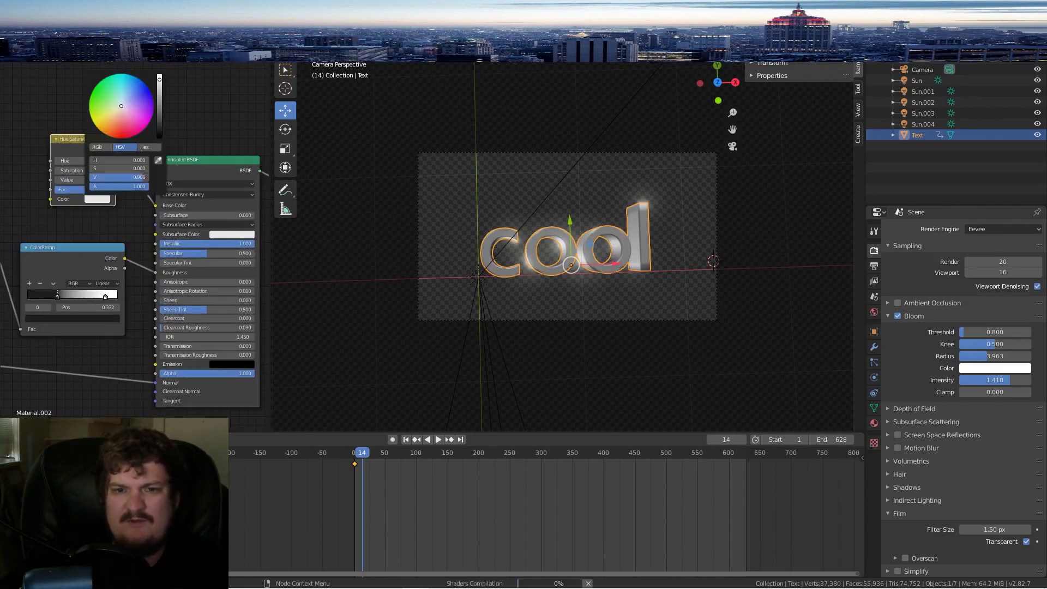
{"action": "left_click", "coordinate": [123, 130]}
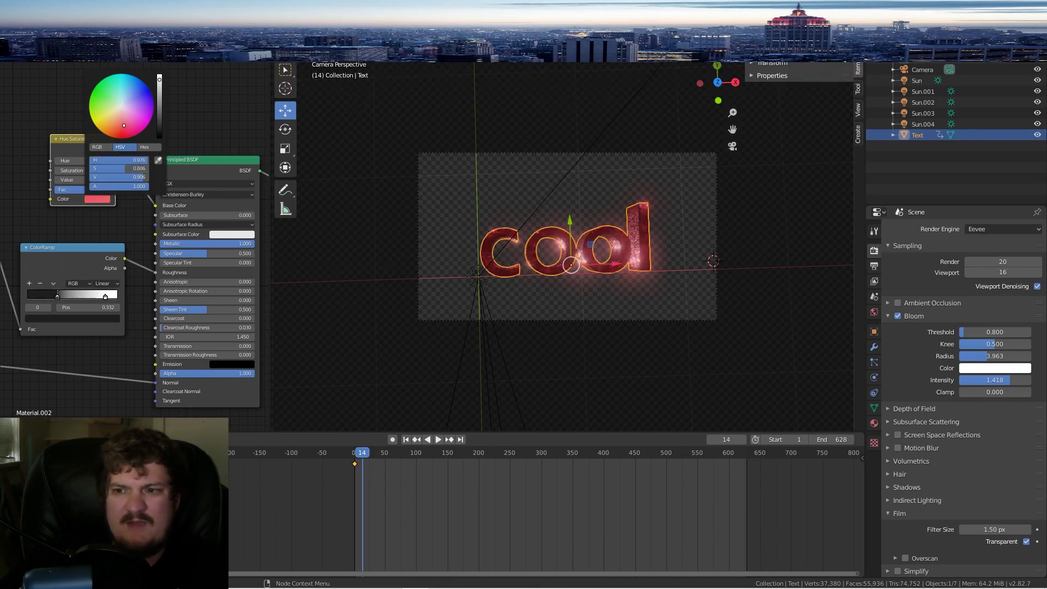
{"action": "left_click", "coordinate": [121, 122]}
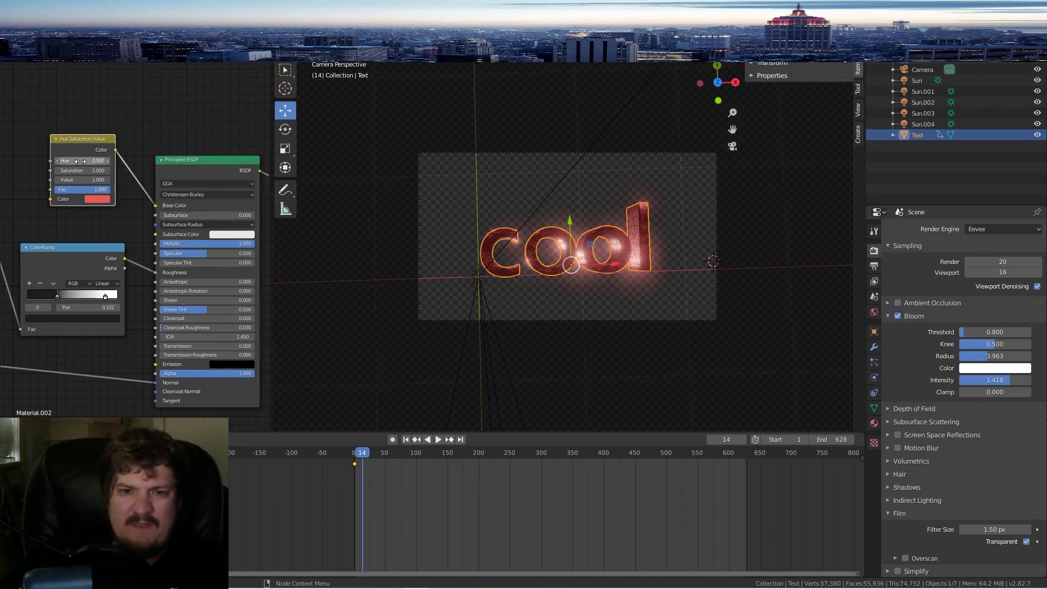
Step: Set the Hue Saturation Value node's Value to 2.000 and Hue to 0.000, and keyframe the Hue at frame 14
{"action": "left_click_drag", "start_coordinate": [83, 179], "coordinate": [142, 179]}
{"action": "left_click_drag", "start_coordinate": [87, 160], "coordinate": [51, 159]}
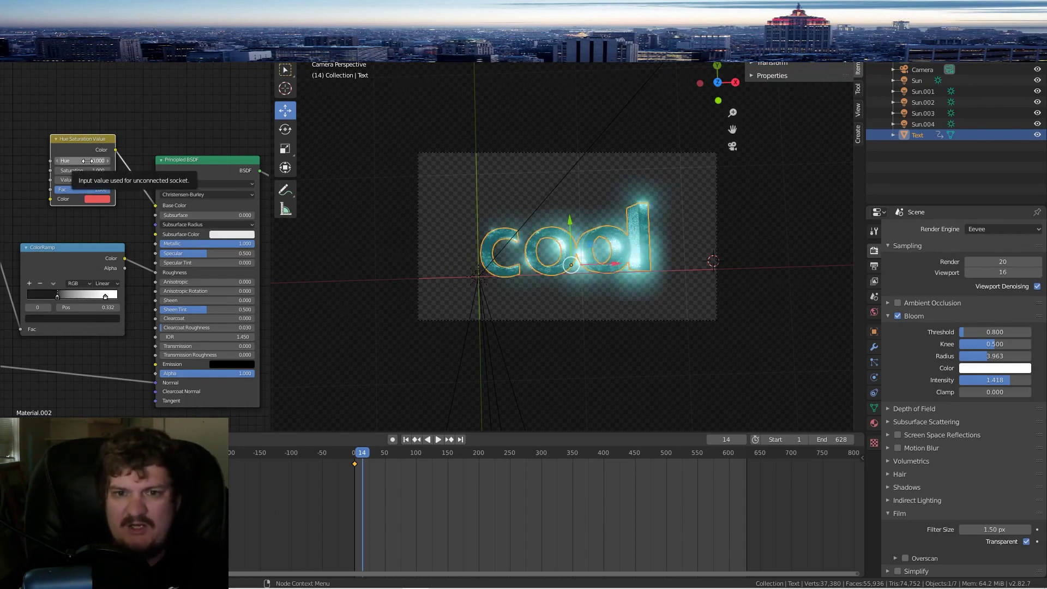
{"action": "key", "text": "i"}
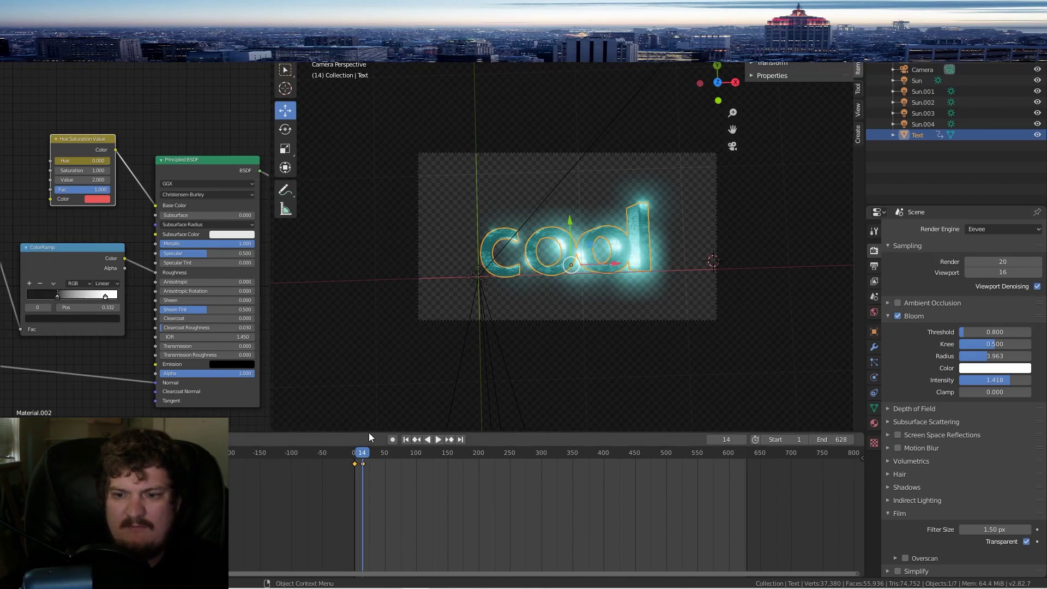
Step: Enlarge the timeline area, turn it into a Graph Editor, and select the hue curve under Material.002's Shader Nodetree
{"action": "left_click_drag", "start_coordinate": [369, 433], "coordinate": [218, 333]}
{"action": "left_click", "coordinate": [13, 339]}
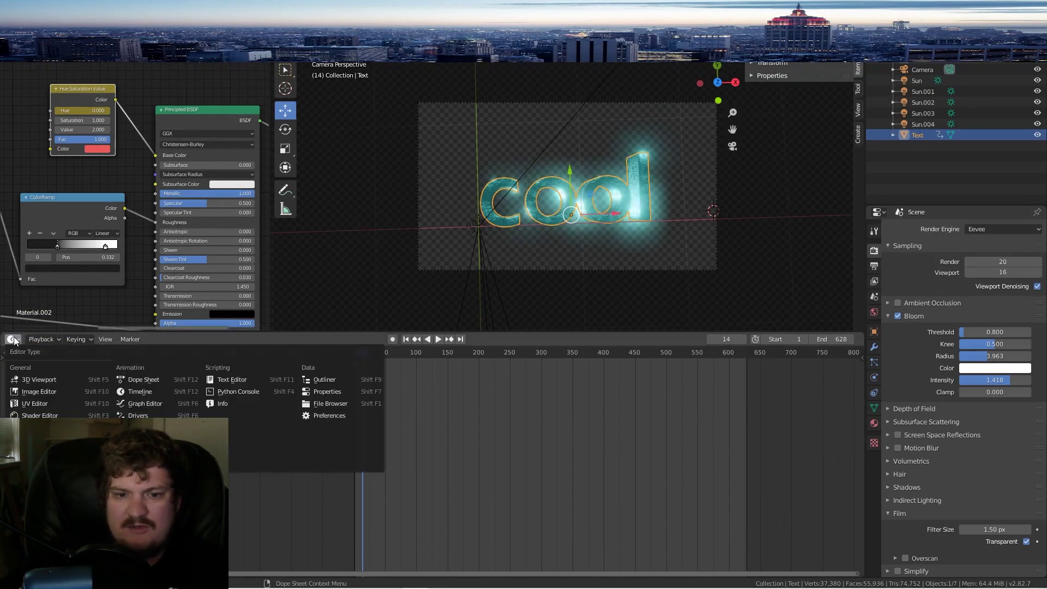
{"action": "left_click", "coordinate": [156, 404]}
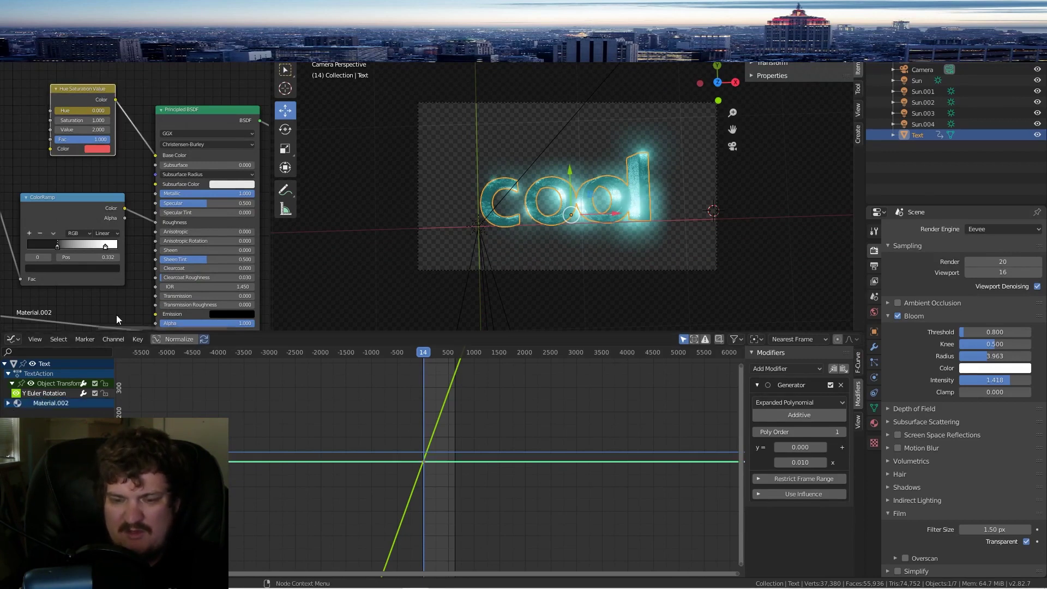
{"action": "left_click", "coordinate": [8, 403]}
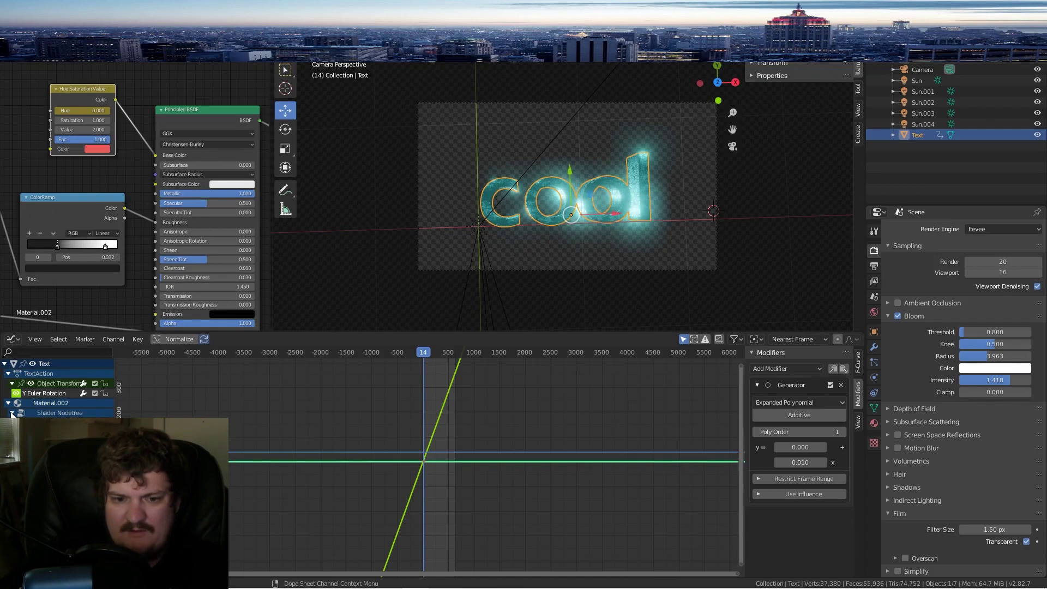
{"action": "left_click", "coordinate": [50, 432]}
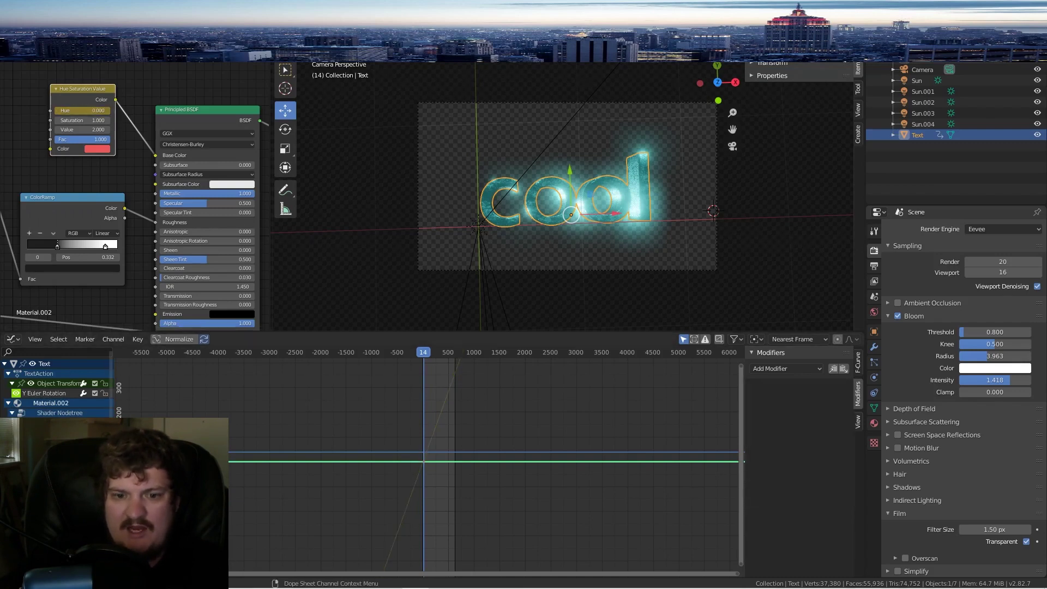
Step: Add a Noise modifier to the hue curve with a strength of about 18.4 and briefly play the animation
{"action": "left_click", "coordinate": [788, 369]}
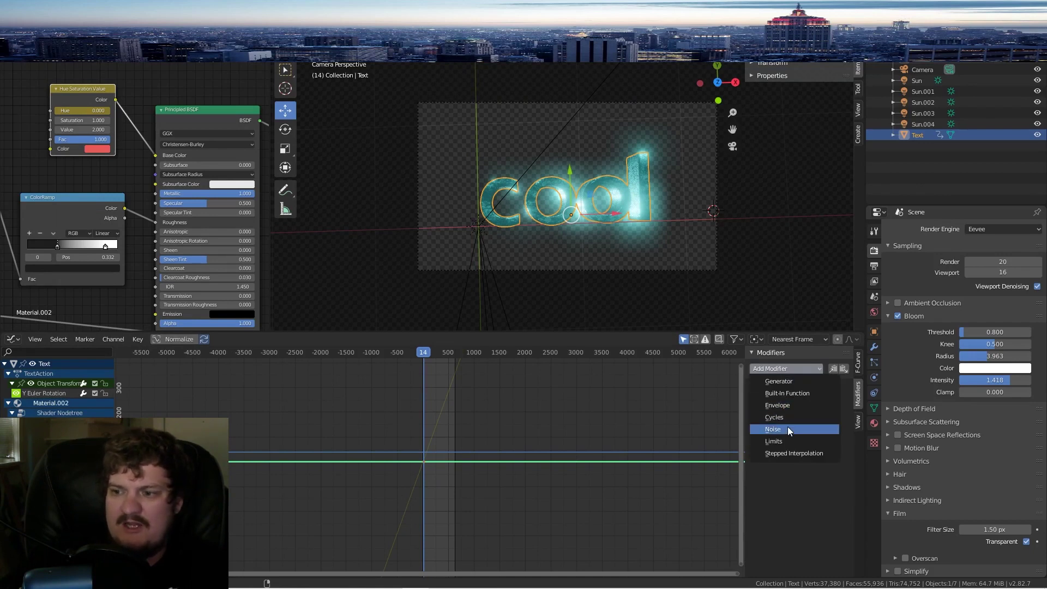
{"action": "left_click", "coordinate": [779, 428]}
{"action": "left_click_drag", "start_coordinate": [782, 432], "coordinate": [876, 432]}
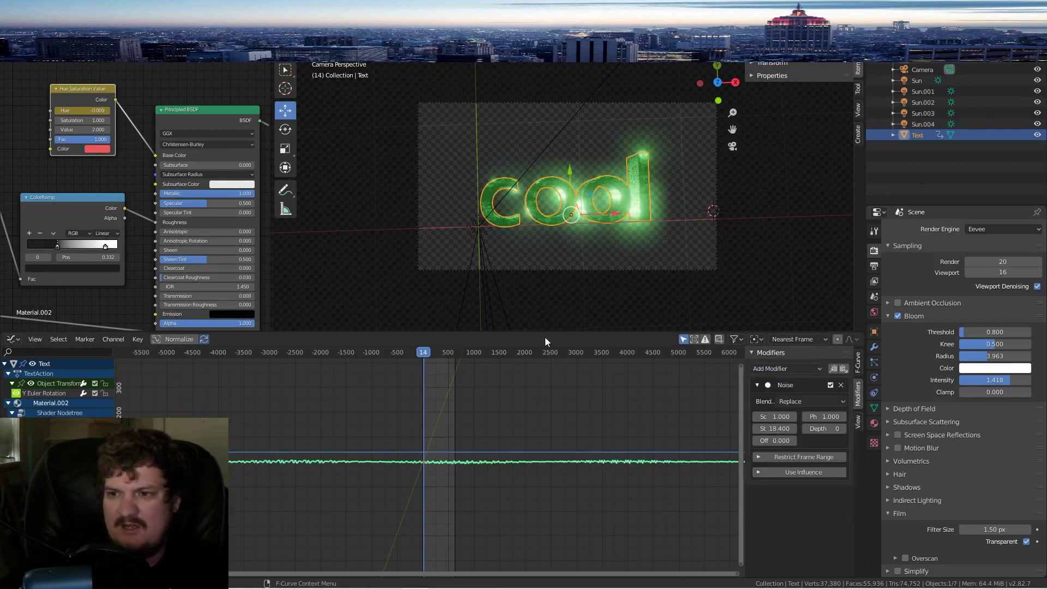
{"action": "key", "text": "space"}
{"action": "key", "text": "space"}
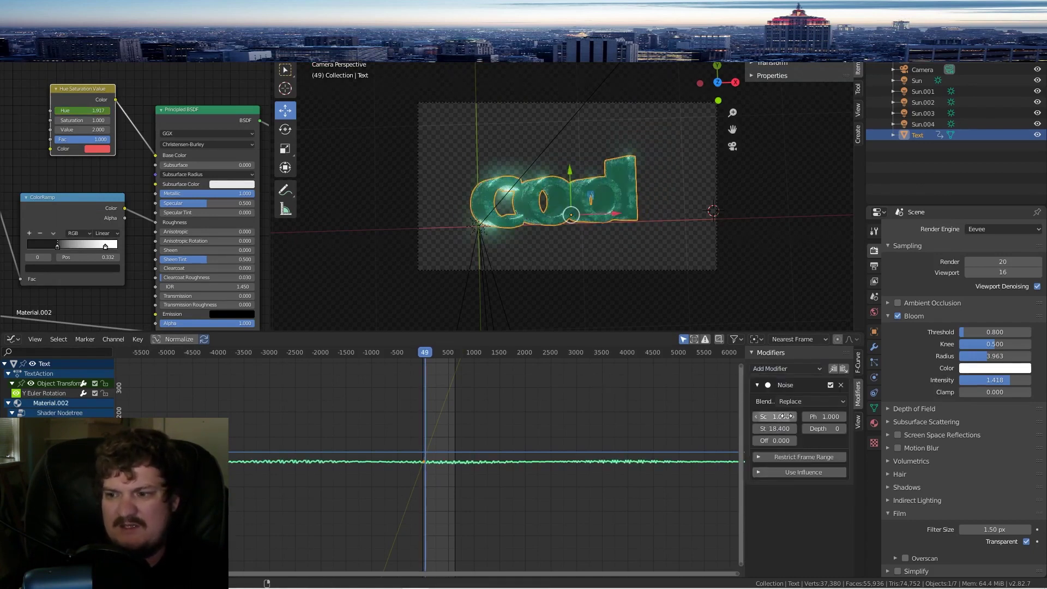
Step: Stretch the hue curve's Noise modifier by setting its scale to about -254
{"action": "left_click_drag", "start_coordinate": [779, 417], "coordinate": [597, 417]}
{"action": "left_click_drag", "start_coordinate": [741, 417], "coordinate": [692, 416]}
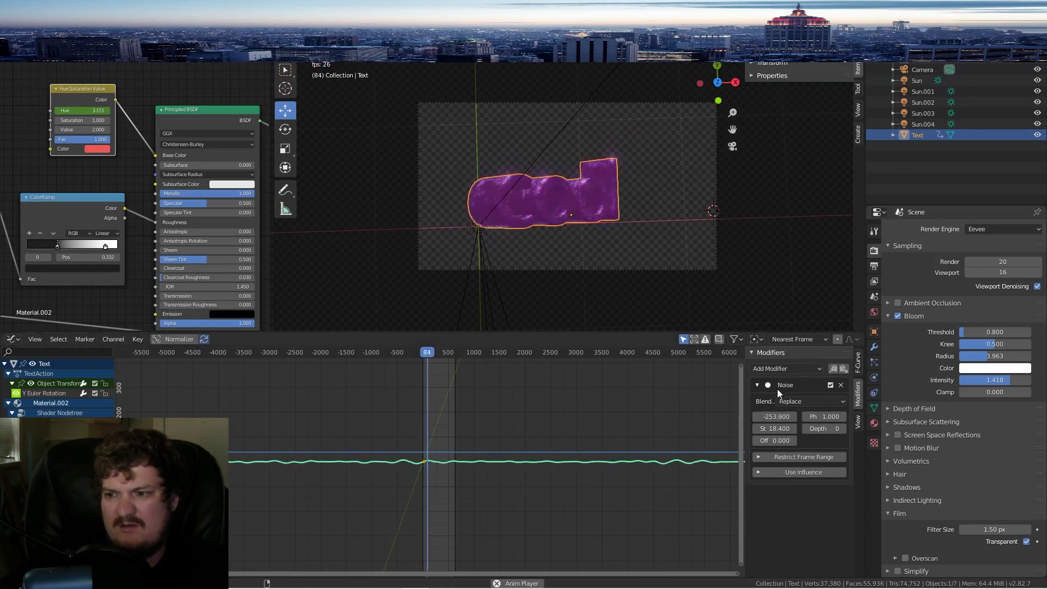
{"action": "left_click_drag", "start_coordinate": [792, 416], "coordinate": [796, 416]}
Step: Move the Material Output node farther from the Principled BSDF in the text's shader tree
{"action": "scroll", "coordinate": [234, 106], "scroll_direction": "down", "scroll_amount": 6}
{"action": "middle_click_drag", "start_coordinate": [213, 103], "coordinate": [169, 102]}
{"action": "left_click_drag", "start_coordinate": [217, 154], "coordinate": [257, 170]}
{"action": "left_click", "coordinate": [222, 100]}
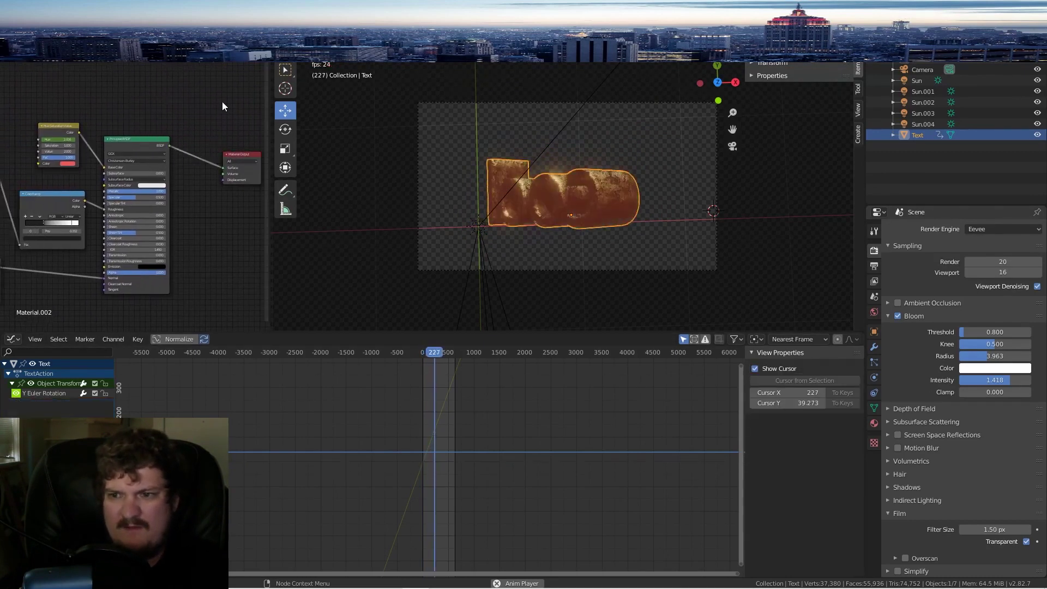
{"action": "scroll", "coordinate": [219, 82], "scroll_direction": "up", "scroll_amount": 2}
{"action": "middle_click_drag", "start_coordinate": [158, 80], "coordinate": [99, 74]}
{"action": "left_click_drag", "start_coordinate": [217, 157], "coordinate": [236, 151]}
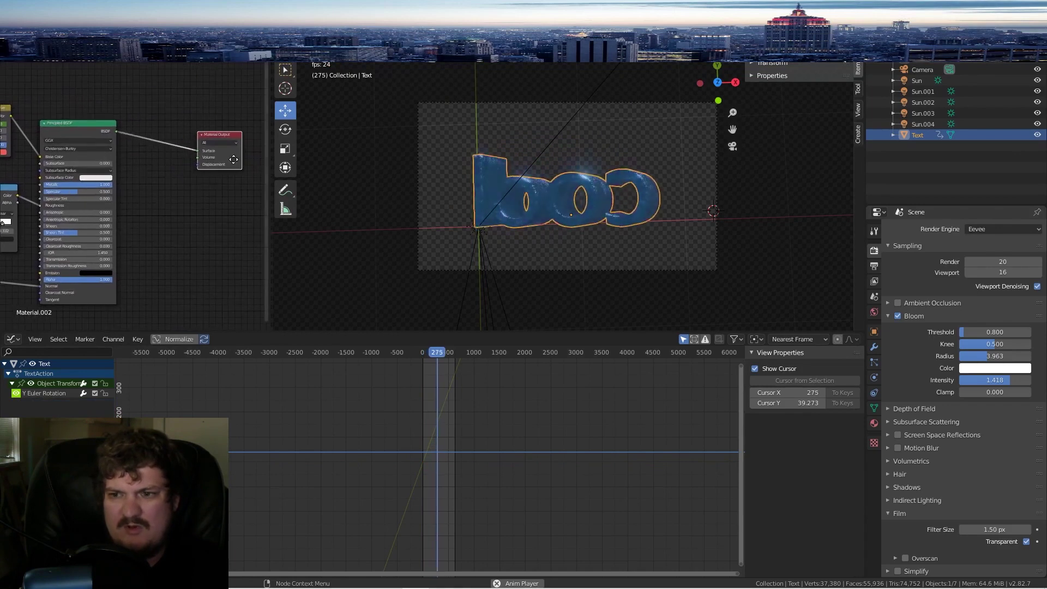
Step: Set the Hue Saturation Value node's color to a pale, strongly desaturated pink
{"action": "scroll", "coordinate": [94, 80], "scroll_direction": "down", "scroll_amount": 1}
{"action": "middle_click_drag", "start_coordinate": [111, 87], "coordinate": [187, 83]}
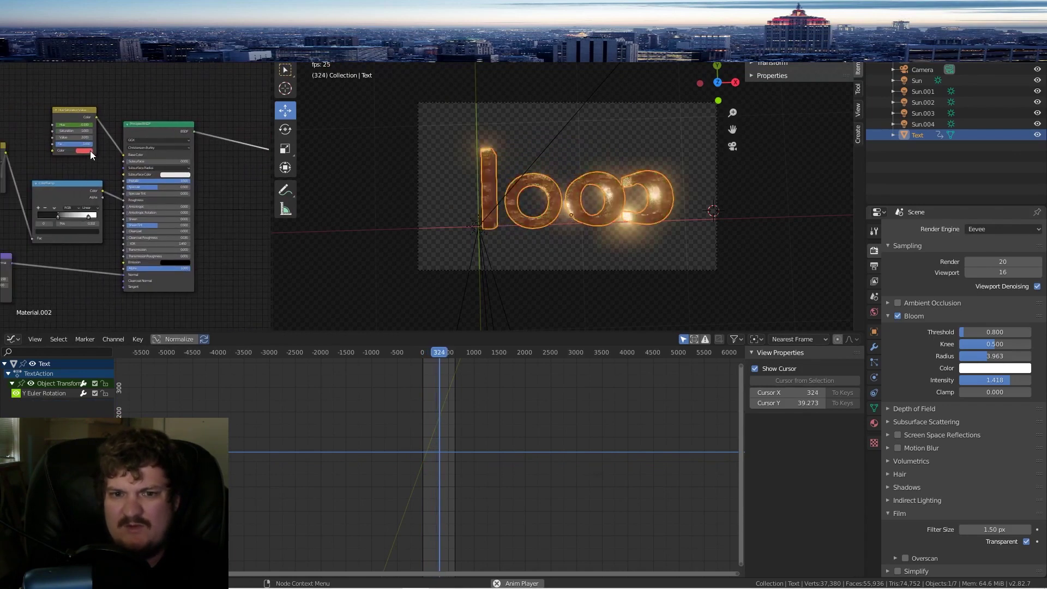
{"action": "left_click", "coordinate": [90, 150]}
{"action": "mouse_move", "coordinate": [106, 102]}
{"action": "left_mouse_down"}
{"action": "mouse_move", "coordinate": [101, 90]}
{"action": "mouse_move", "coordinate": [126, 77]}
{"action": "left_mouse_up"}
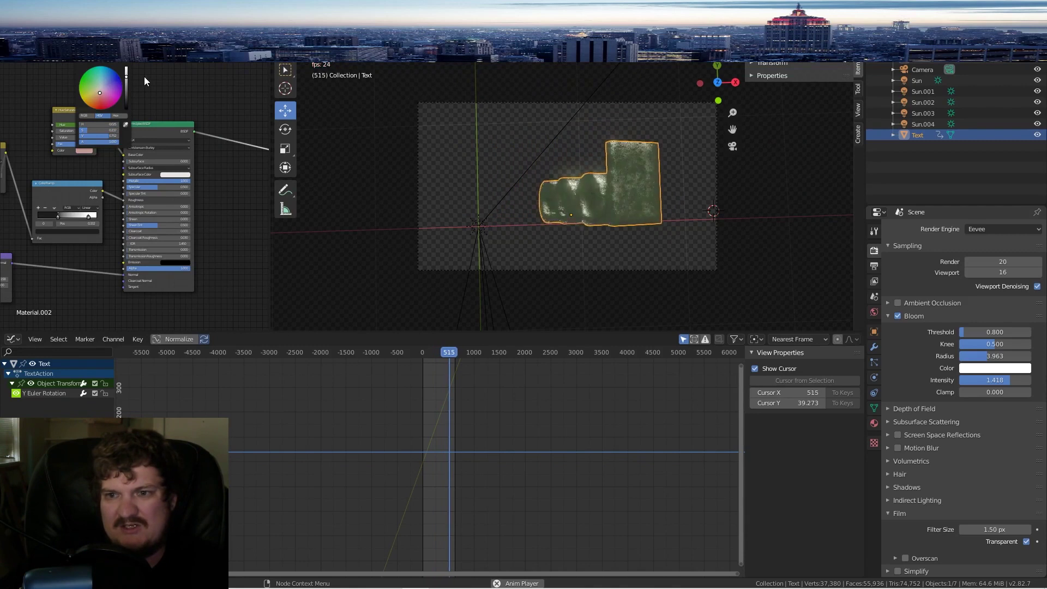
{"action": "left_click", "coordinate": [89, 152]}
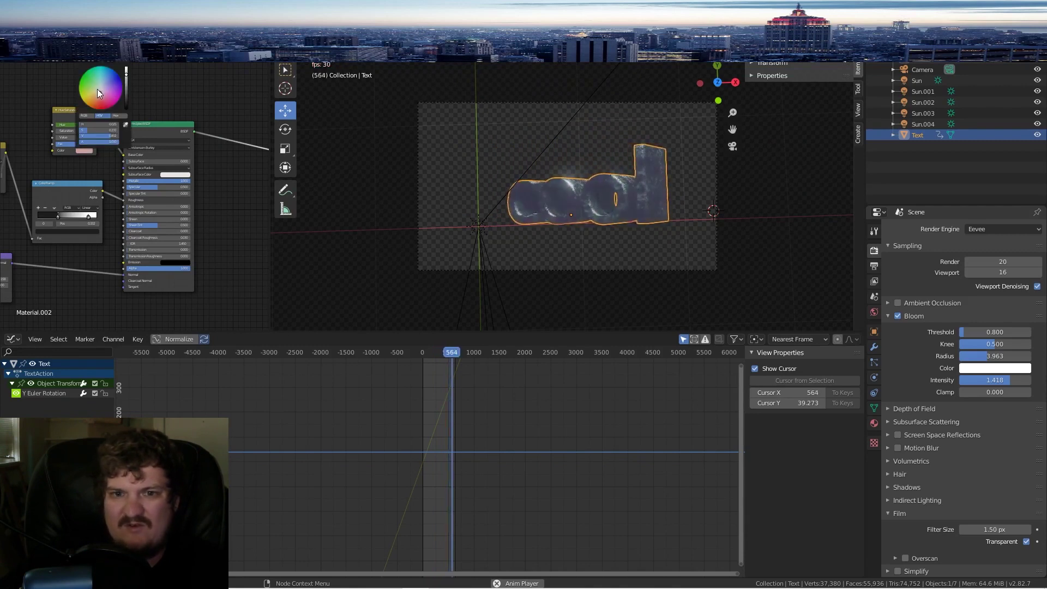
{"action": "left_click_drag", "start_coordinate": [99, 93], "coordinate": [100, 90]}
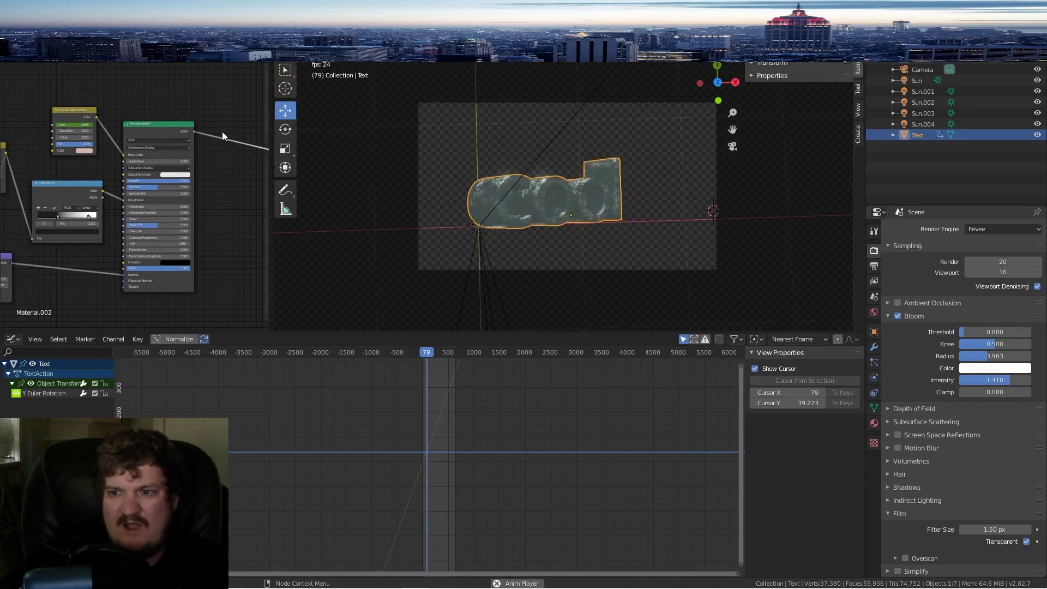
Step: Stop the playback and return to frame 0
{"action": "scroll", "coordinate": [221, 133], "scroll_direction": "down", "scroll_amount": 1}
{"action": "middle_click_drag", "start_coordinate": [205, 119], "coordinate": [80, 108]}
{"action": "key", "text": "space"}
{"action": "left_click", "coordinate": [434, 355]}
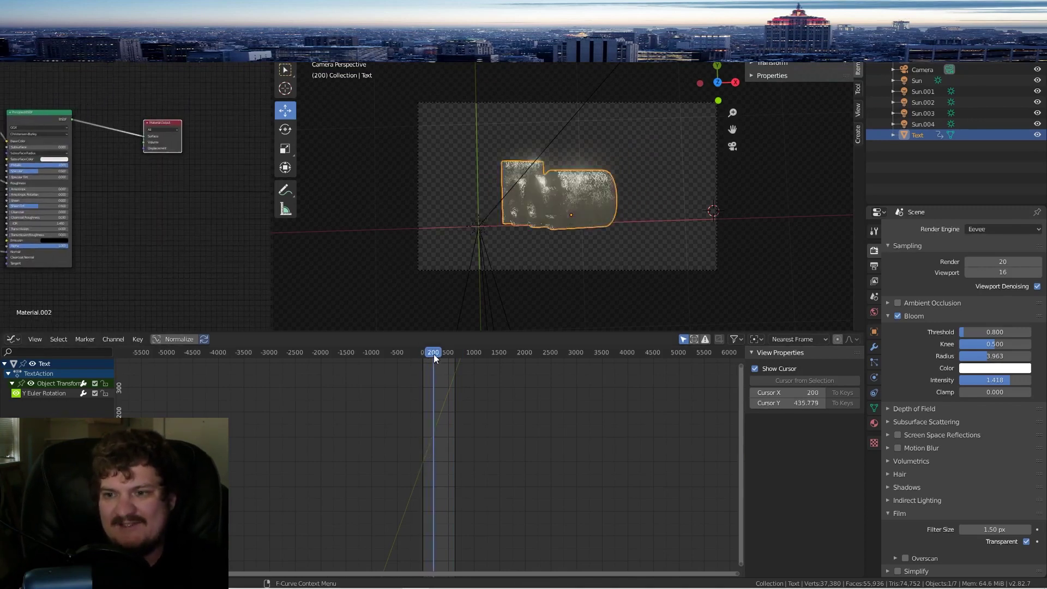
{"action": "mouse_move", "coordinate": [433, 354]}
{"action": "left_mouse_down"}
{"action": "mouse_move", "coordinate": [447, 354]}
{"action": "mouse_move", "coordinate": [422, 355]}
{"action": "left_mouse_up"}
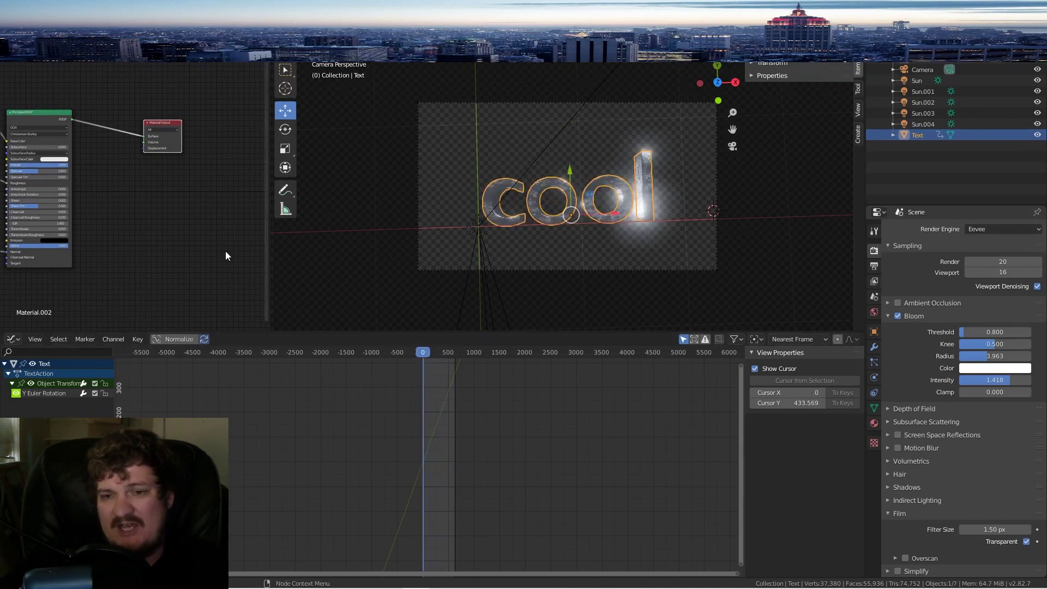
Step: Insert a Mix Shader between the Principled BSDF and the Material Output node
{"action": "key", "text": "shift+a"}
{"action": "mouse_move", "coordinate": [137, 208]}
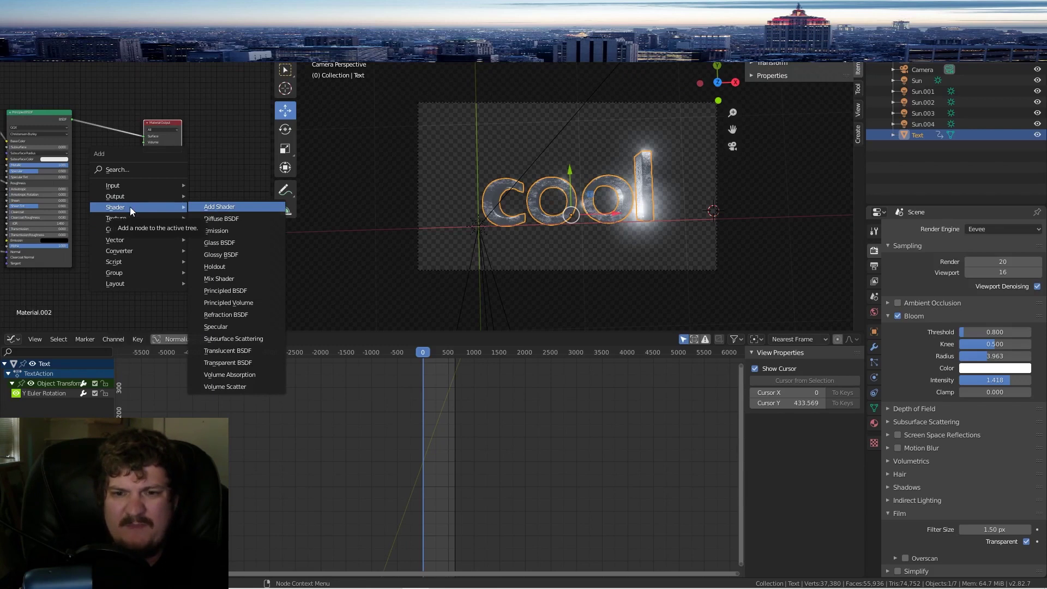
{"action": "left_click", "coordinate": [240, 280]}
{"action": "left_click", "coordinate": [109, 123]}
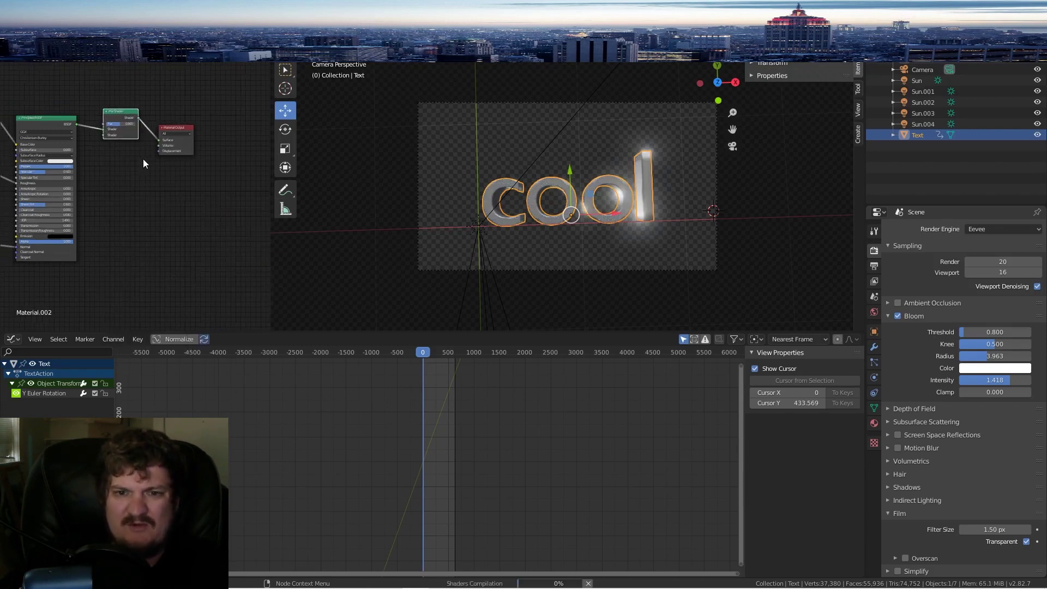
Step: Add a Transparent BSDF node and connect its output to the Mix Shader's second Shader input
{"action": "key", "text": "shift+a"}
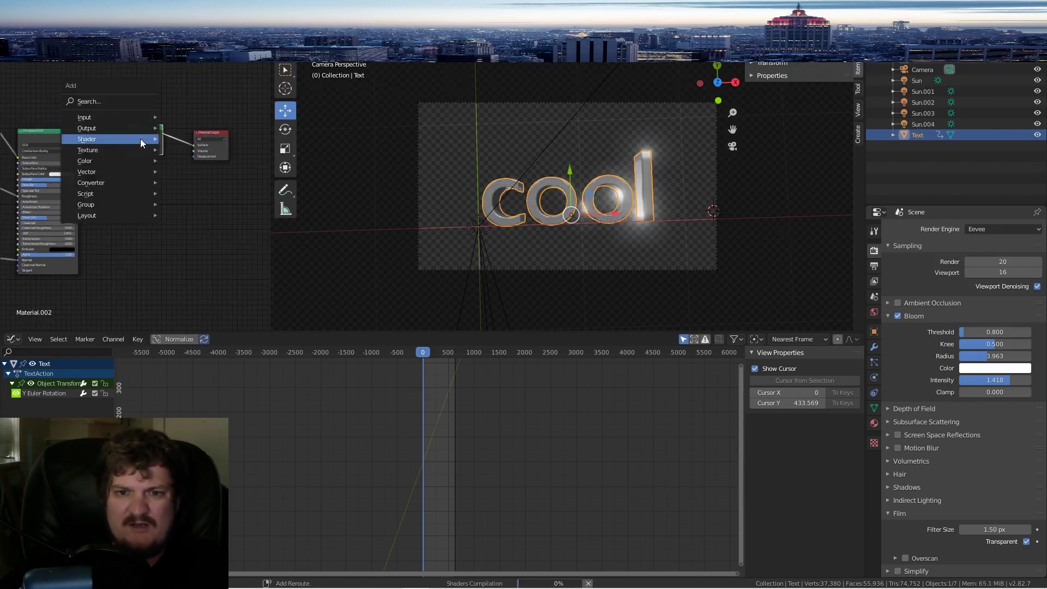
{"action": "mouse_move", "coordinate": [141, 140]}
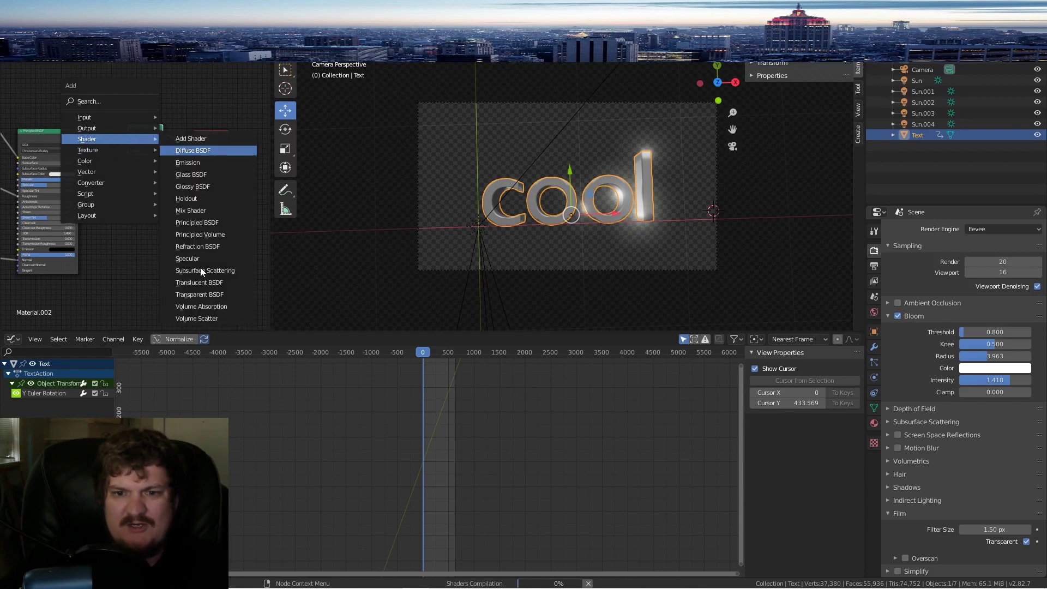
{"action": "left_click", "coordinate": [191, 294]}
{"action": "left_click", "coordinate": [155, 257]}
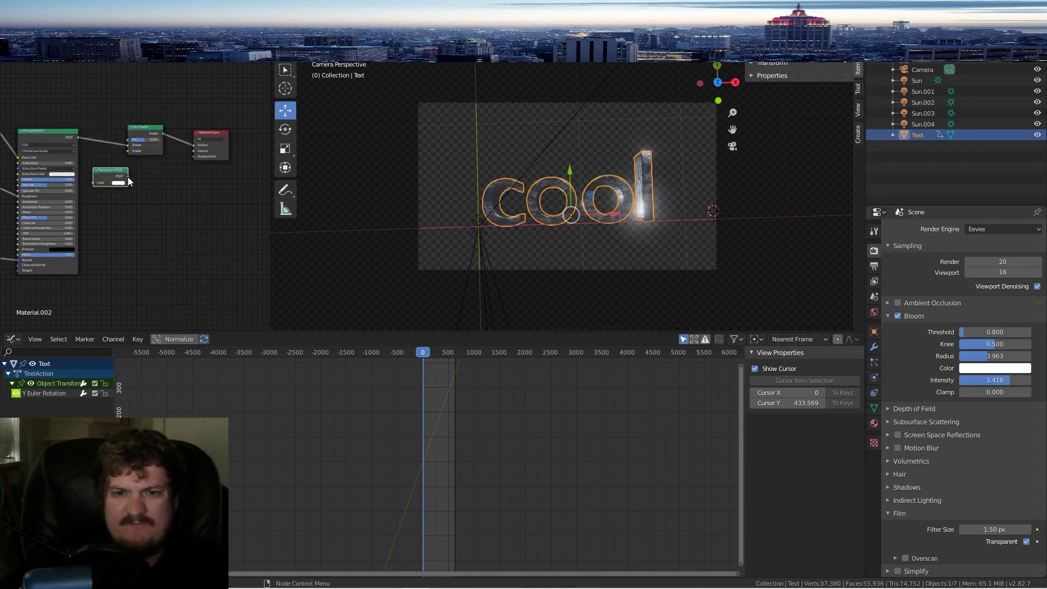
{"action": "left_click_drag", "start_coordinate": [128, 175], "coordinate": [125, 152]}
{"action": "key", "text": "shift+a"}
{"action": "mouse_move", "coordinate": [144, 113]}
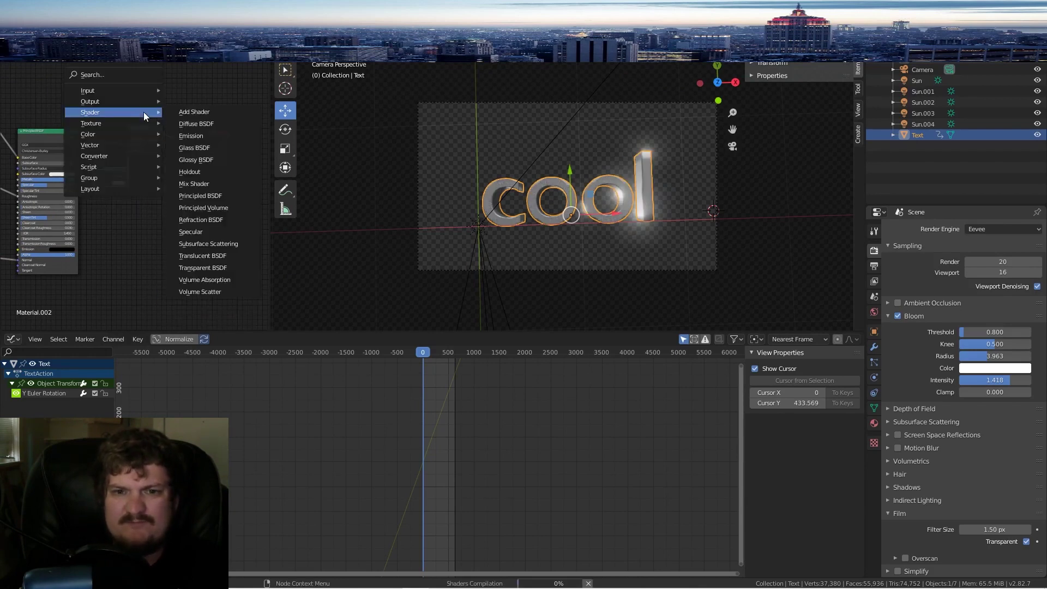
{"action": "key", "text": "Escape"}
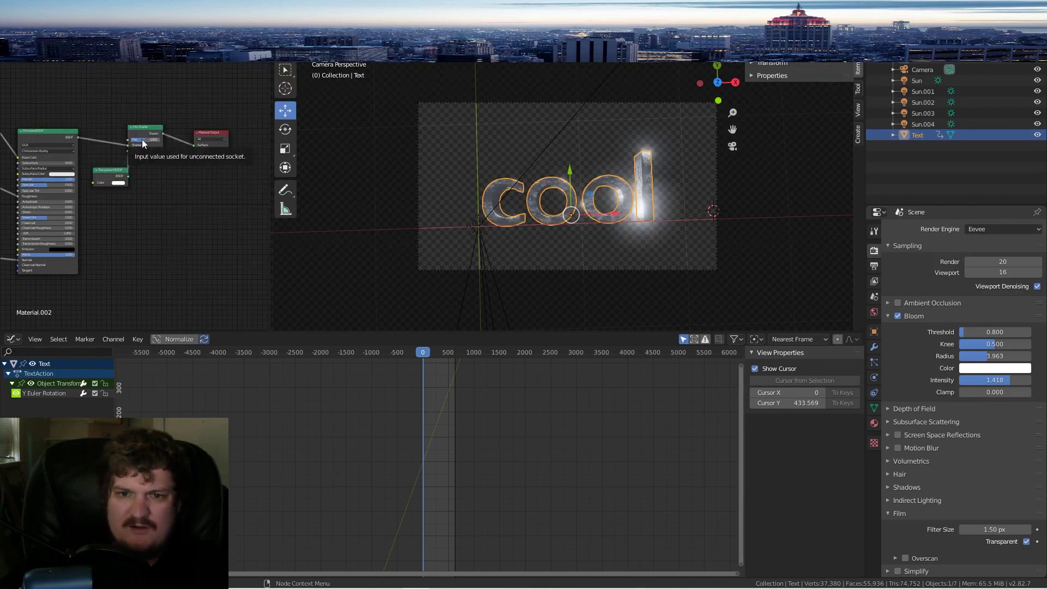
Step: Keyframe the Mix Shader's Fac at frame 0 and select the Mix Shader node to show its curve
{"action": "key", "text": "i"}
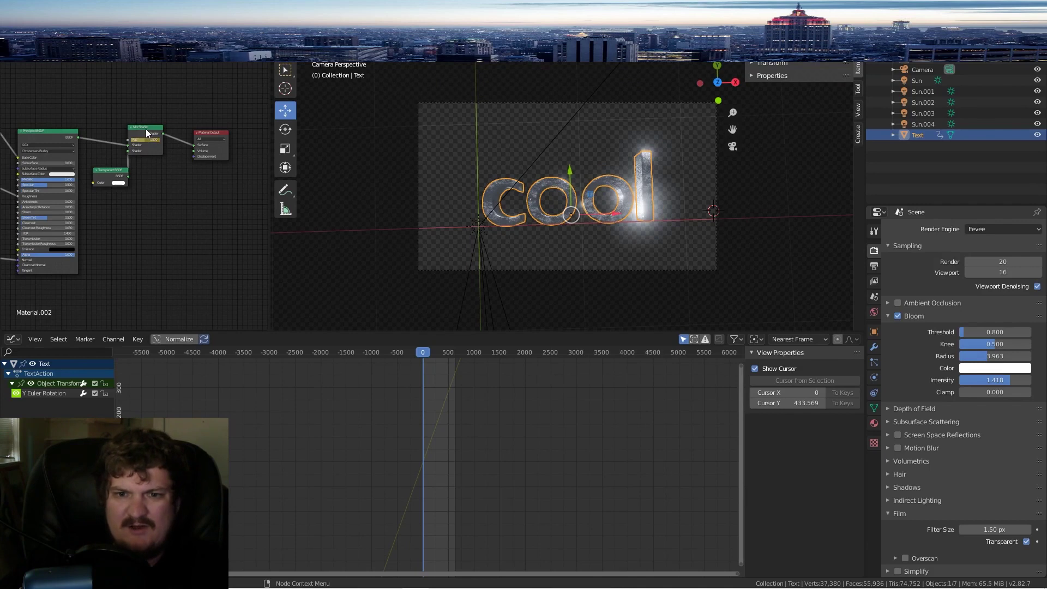
{"action": "left_click", "coordinate": [146, 129]}
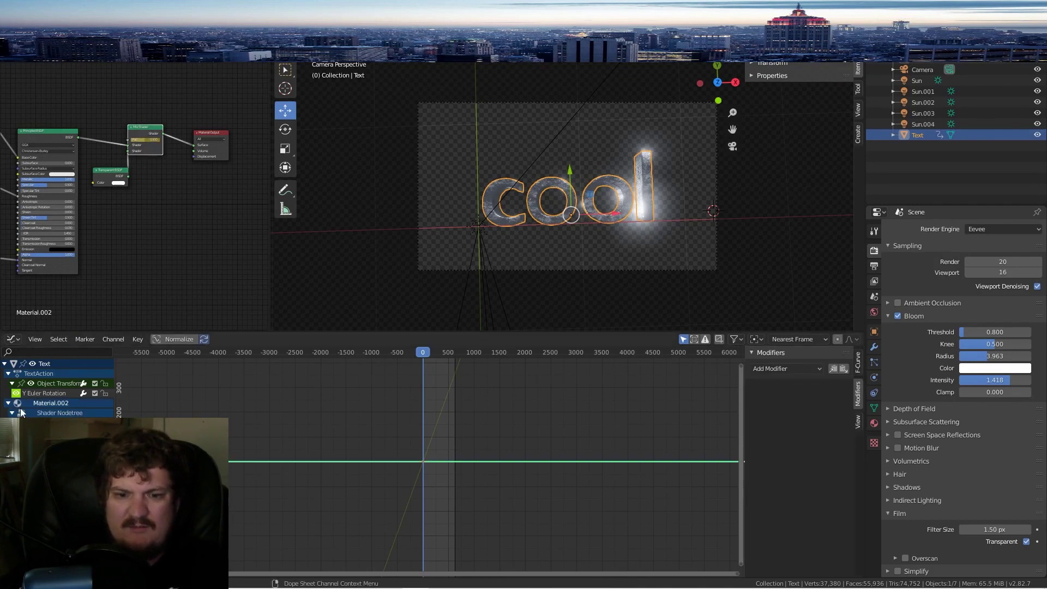
{"action": "left_click", "coordinate": [128, 89]}
{"action": "left_click", "coordinate": [150, 129]}
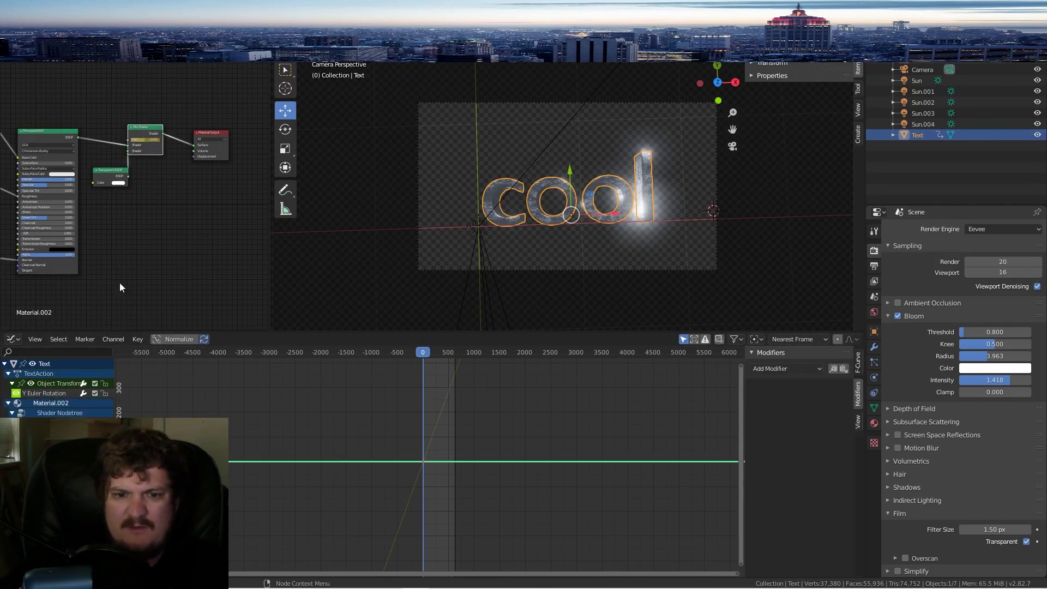
Step: Add a Noise modifier to the Fac curve with a strength of 11.500 and a scale of 20.500
{"action": "left_click", "coordinate": [796, 369]}
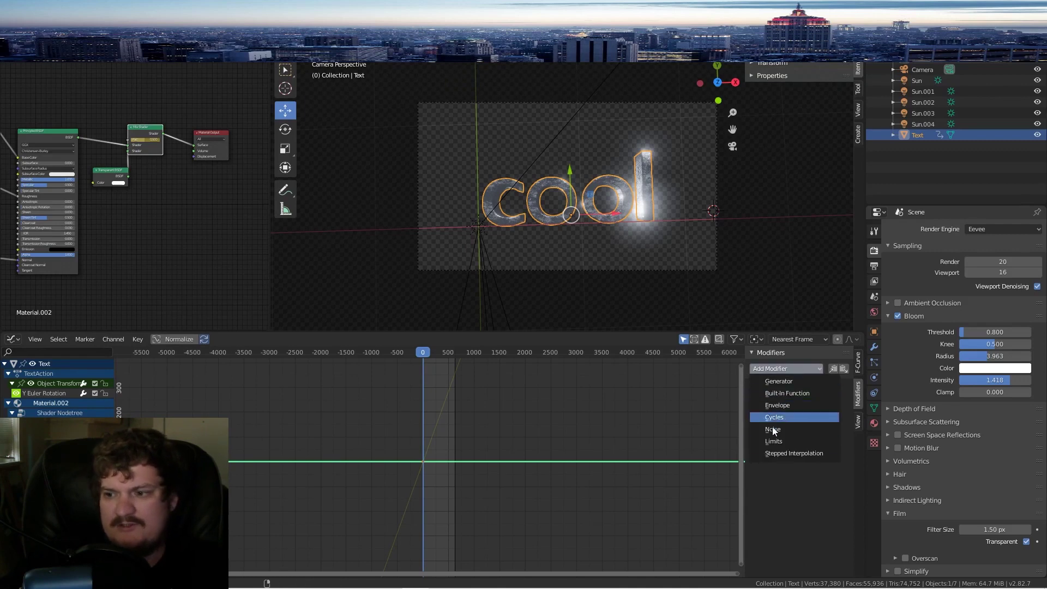
{"action": "left_click", "coordinate": [779, 430]}
{"action": "left_click_drag", "start_coordinate": [780, 429], "coordinate": [783, 430]}
{"action": "left_click_drag", "start_coordinate": [775, 416], "coordinate": [835, 417]}
Step: Set the Blend Mode of Material.002 to Alpha Clip
{"action": "left_click", "coordinate": [874, 424]}
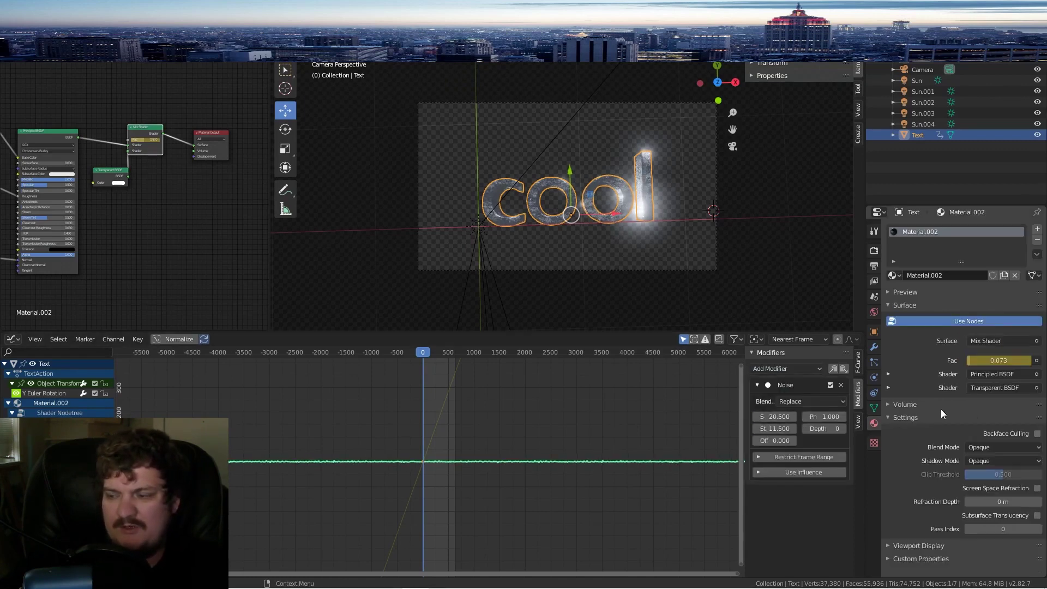
{"action": "left_click", "coordinate": [983, 447]}
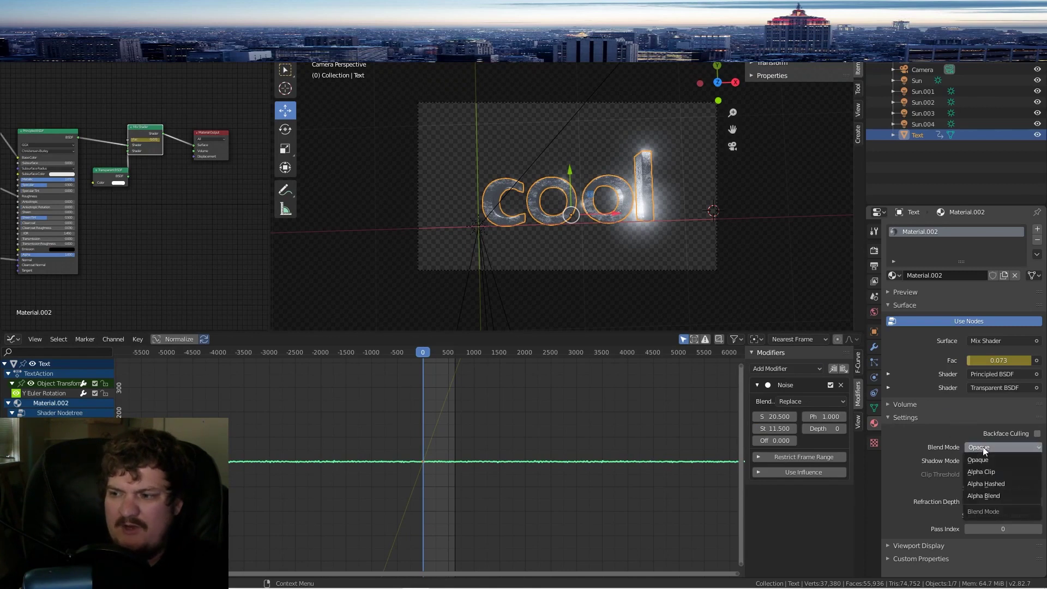
{"action": "left_click", "coordinate": [988, 471]}
Step: Play and scrub through the animation to examine how the lettering flickers between visible and transparent
{"action": "key", "text": "space"}
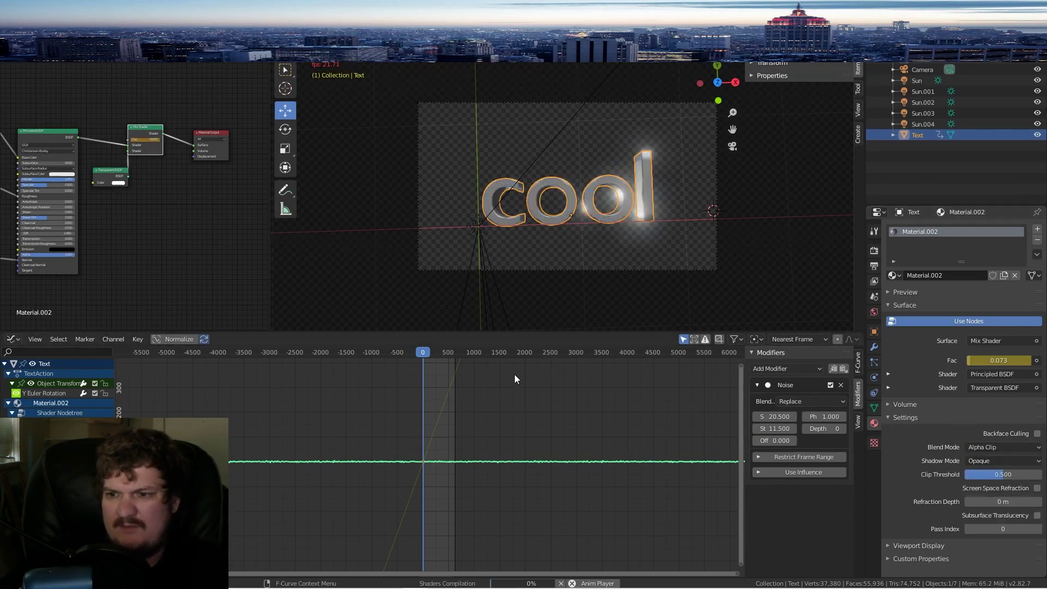
{"action": "left_click", "coordinate": [440, 373]}
{"action": "key", "text": "space"}
{"action": "left_click", "coordinate": [424, 352]}
{"action": "left_click_drag", "start_coordinate": [424, 351], "coordinate": [427, 351]}
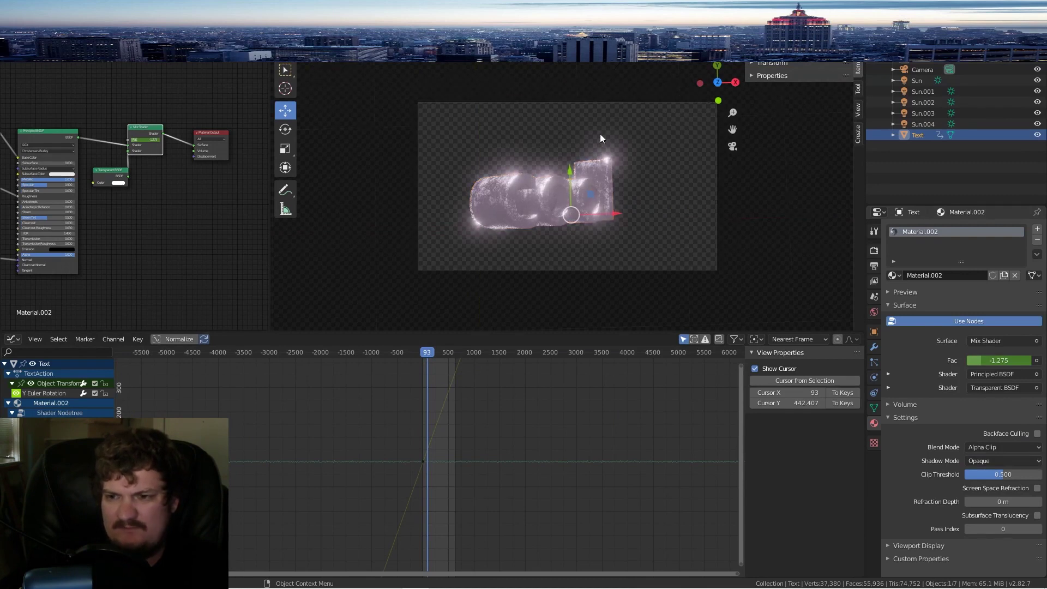
{"action": "scroll", "coordinate": [602, 137], "scroll_direction": "up", "scroll_amount": 2}
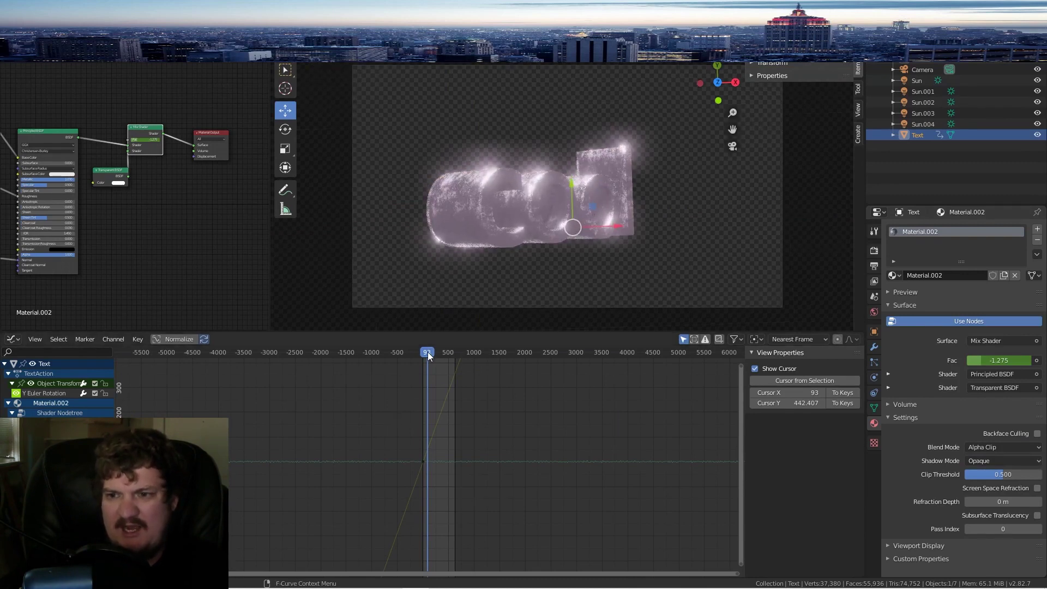
{"action": "left_click_drag", "start_coordinate": [428, 352], "coordinate": [433, 352]}
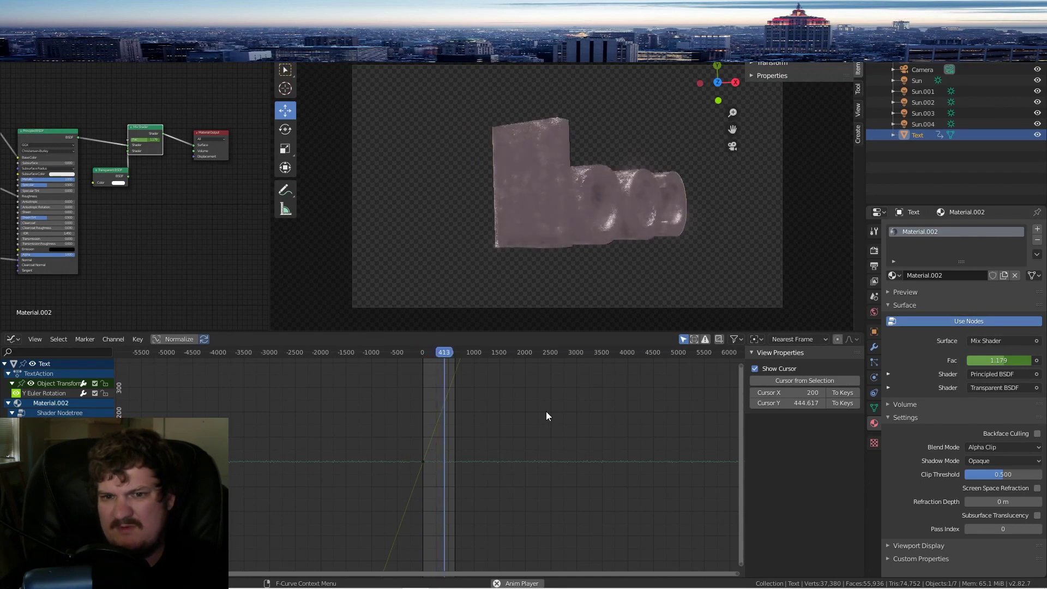
{"action": "key", "text": "space"}
Step: Select the Mix Shader's Fac curve and add a Limits modifier below its Noise modifier
{"action": "left_click", "coordinate": [60, 423]}
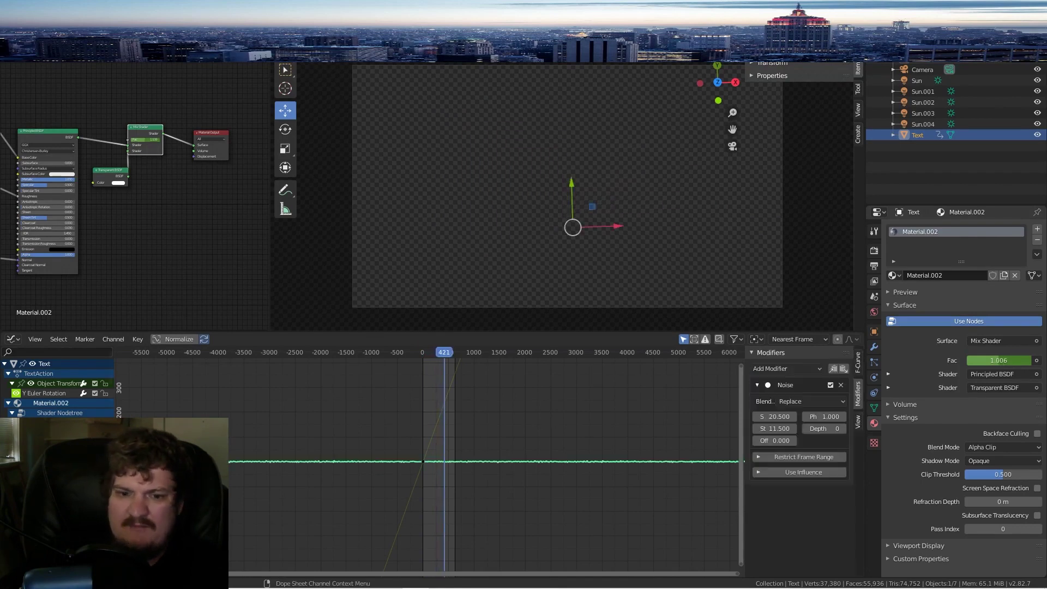
{"action": "left_click", "coordinate": [788, 369]}
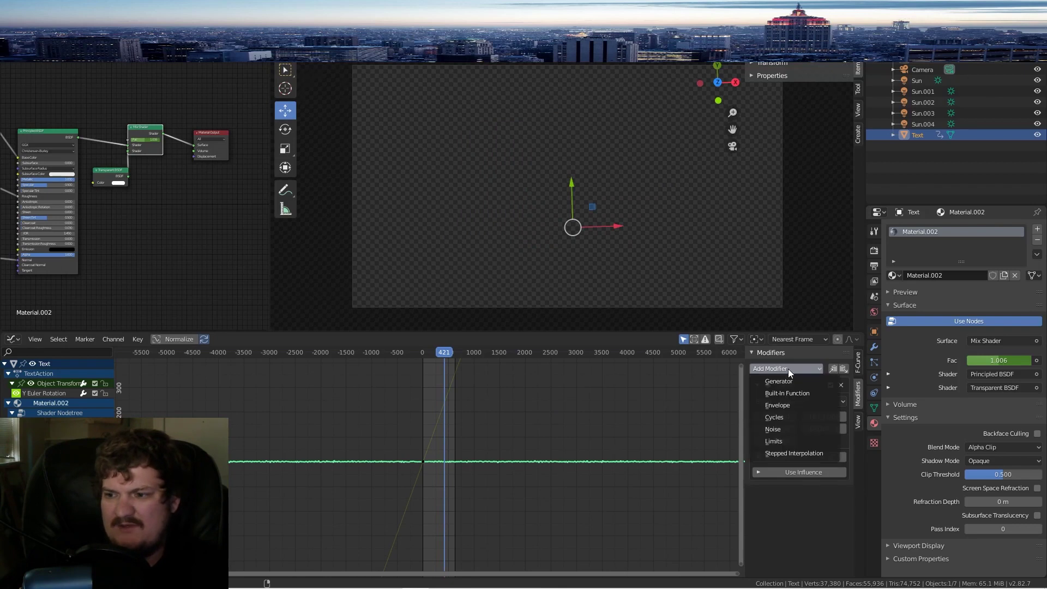
{"action": "left_click", "coordinate": [789, 439]}
{"action": "scroll", "coordinate": [807, 500], "scroll_direction": "down", "scroll_amount": 1}
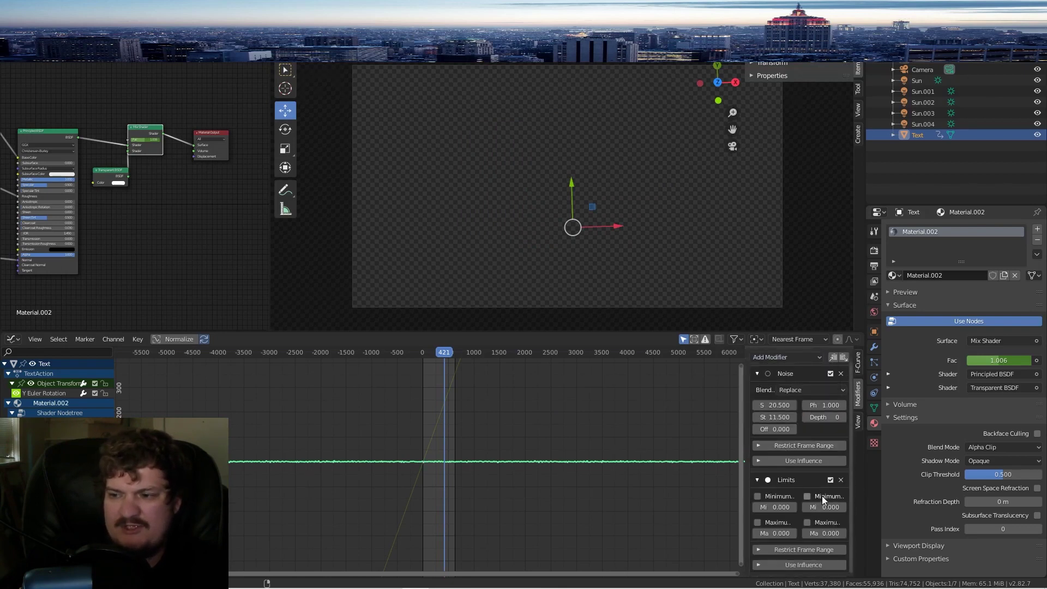
Step: Enable the Limits modifier's Y maximum at 1.000 and its Y minimum at 0.000
{"action": "left_click", "coordinate": [807, 523]}
{"action": "left_click", "coordinate": [821, 533]}
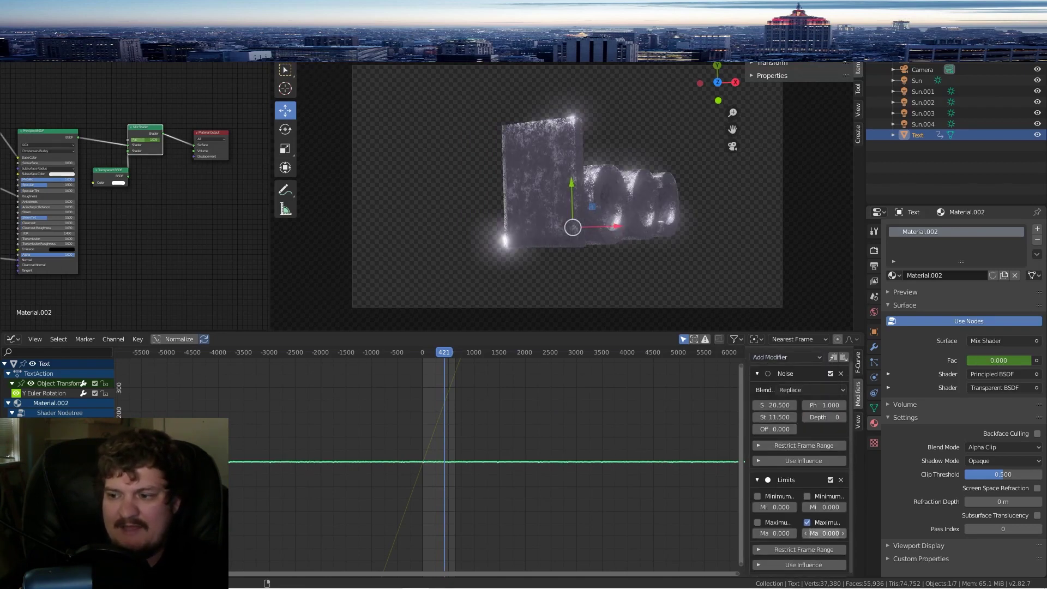
{"action": "type", "text": "0.0"}
{"action": "key", "text": "Return"}
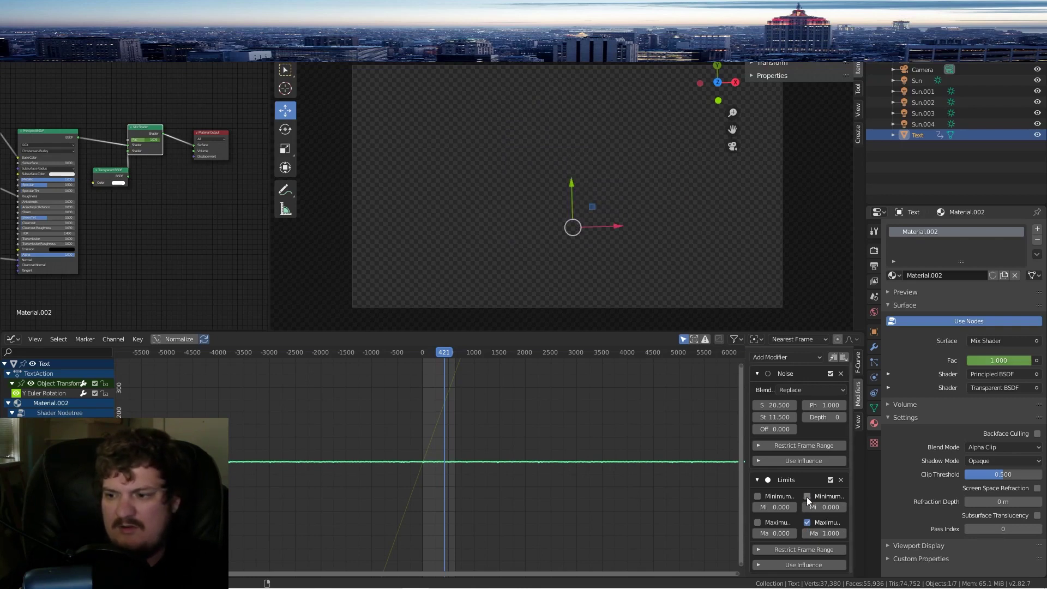
{"action": "left_click", "coordinate": [807, 496]}
{"action": "scroll", "coordinate": [578, 427], "scroll_direction": "up", "scroll_amount": 3}
{"action": "scroll", "coordinate": [499, 466], "scroll_direction": "up", "scroll_amount": 8}
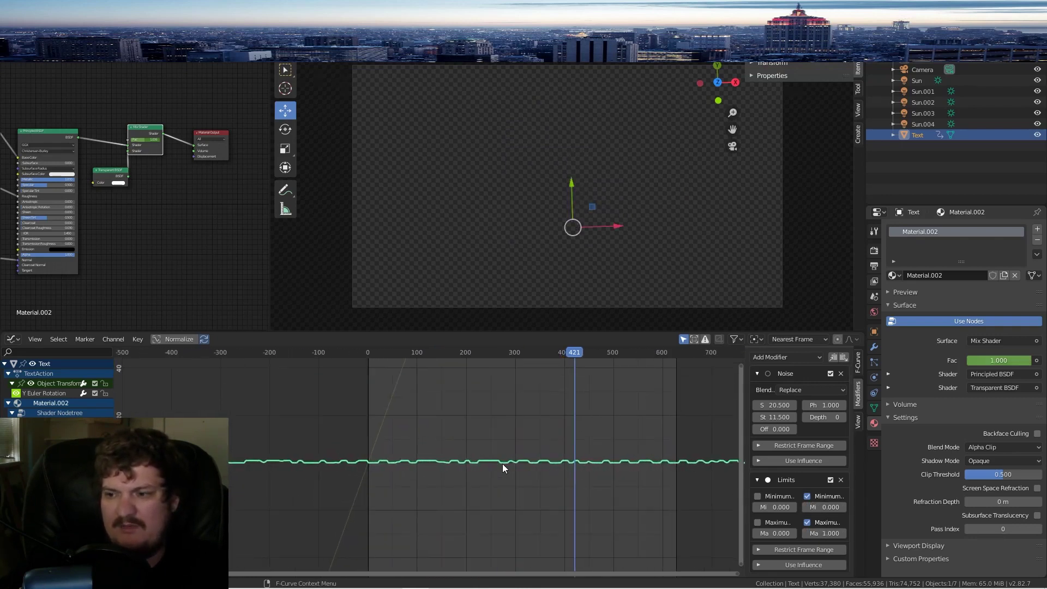
Step: Set the Noise modifier's strength to -72.800 and scale to -6.600 on the Fac curve, and play the animation
{"action": "left_click_drag", "start_coordinate": [760, 420], "coordinate": [698, 417]}
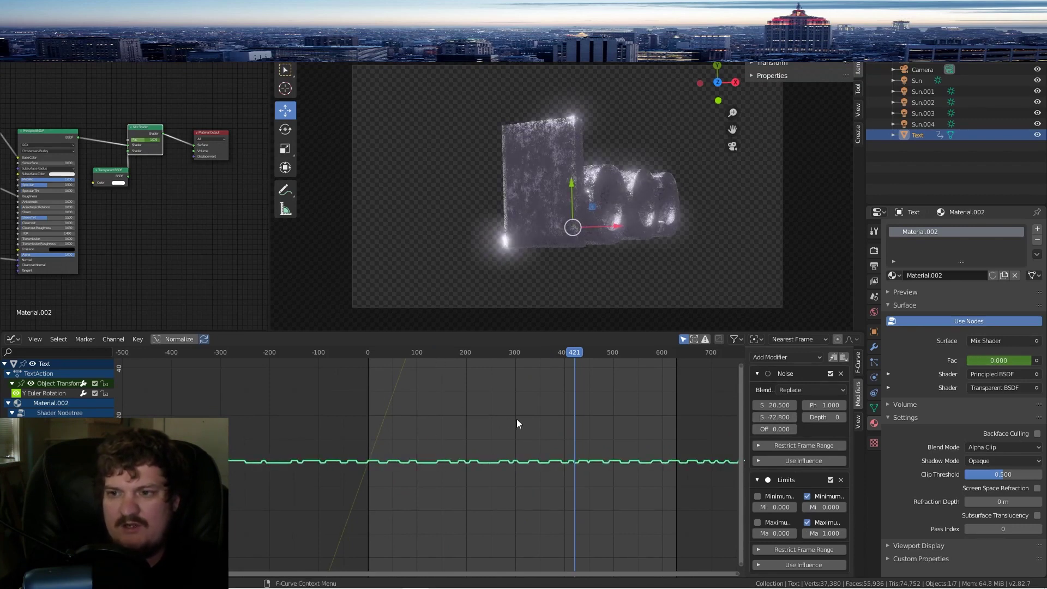
{"action": "mouse_move", "coordinate": [777, 405]}
{"action": "left_mouse_down"}
{"action": "mouse_move", "coordinate": [761, 405]}
{"action": "mouse_move", "coordinate": [777, 404]}
{"action": "left_mouse_up"}
{"action": "key", "text": "space"}
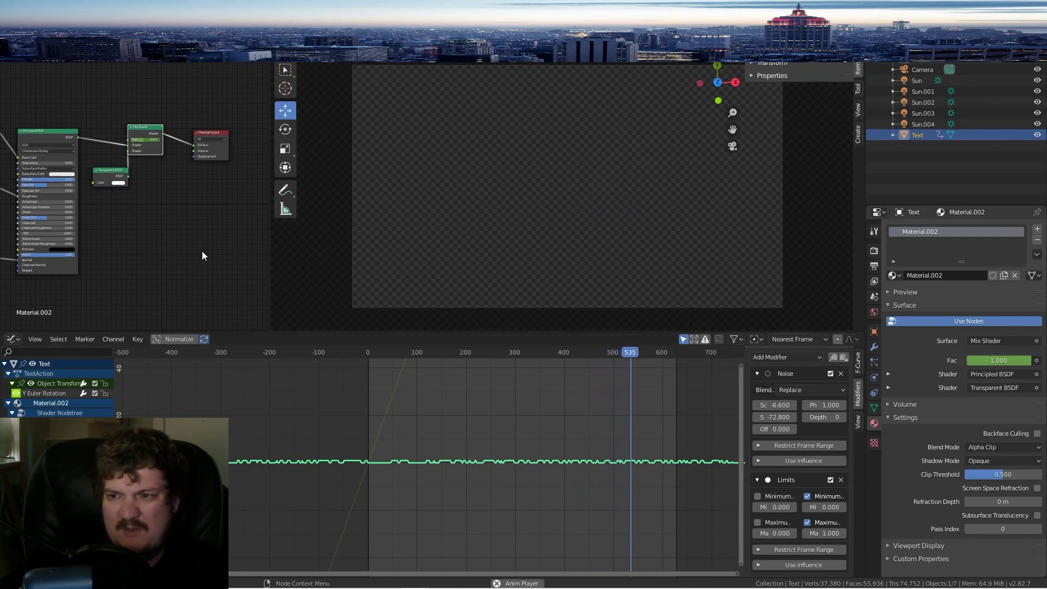
{"action": "key", "text": "space"}
Step: Add a Magic Texture node above the shaders and connect its Color output to the Mix Shader's Fac input
{"action": "middle_click_drag", "start_coordinate": [104, 153], "coordinate": [120, 204]}
{"action": "scroll", "coordinate": [178, 155], "scroll_direction": "up", "scroll_amount": 5}
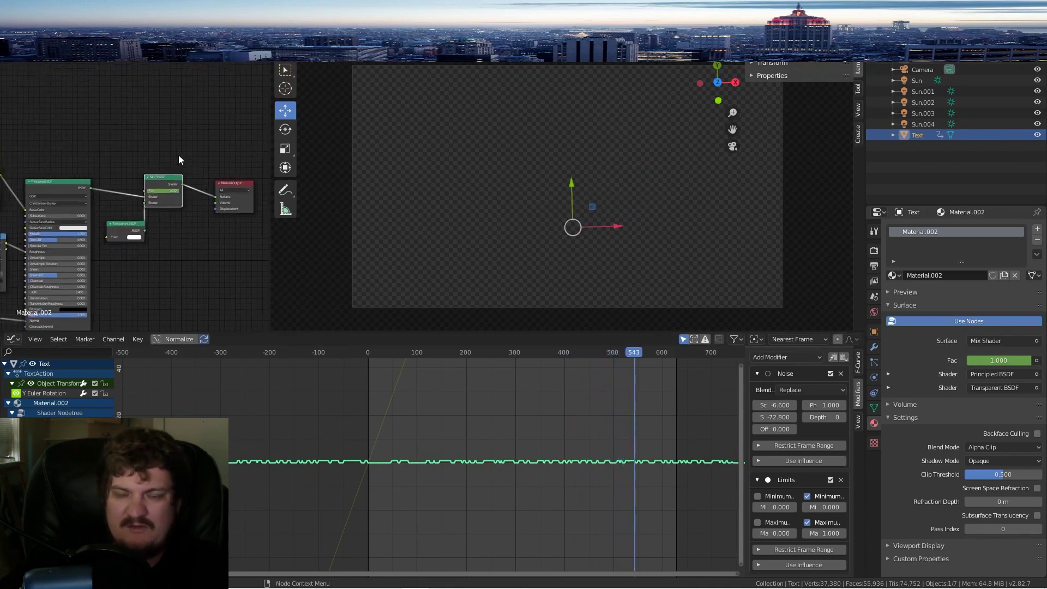
{"action": "key", "text": "shift+a"}
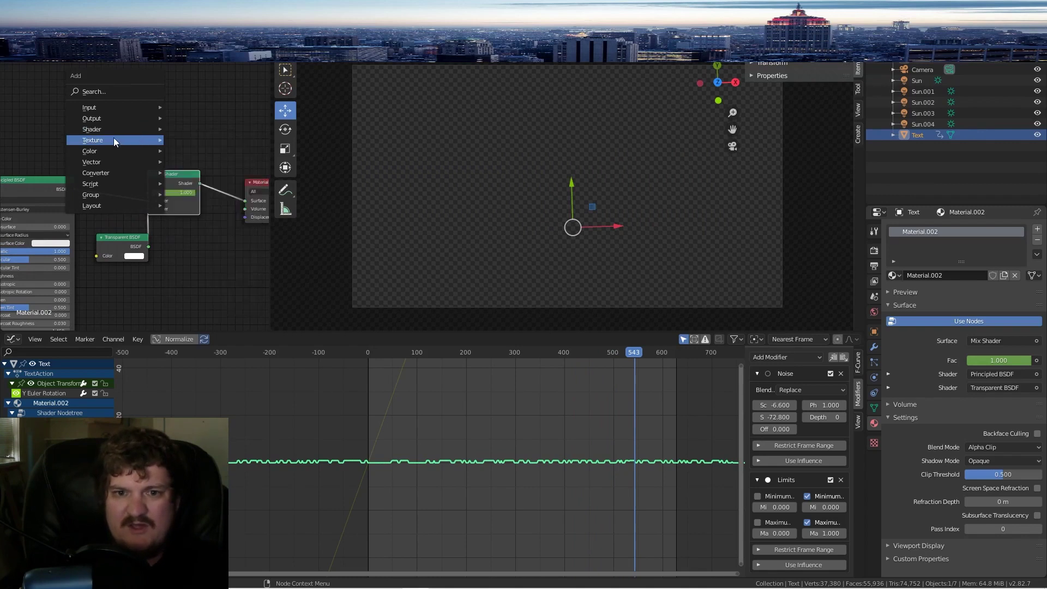
{"action": "mouse_move", "coordinate": [115, 140]}
{"action": "left_click", "coordinate": [200, 238]}
{"action": "left_click", "coordinate": [71, 123]}
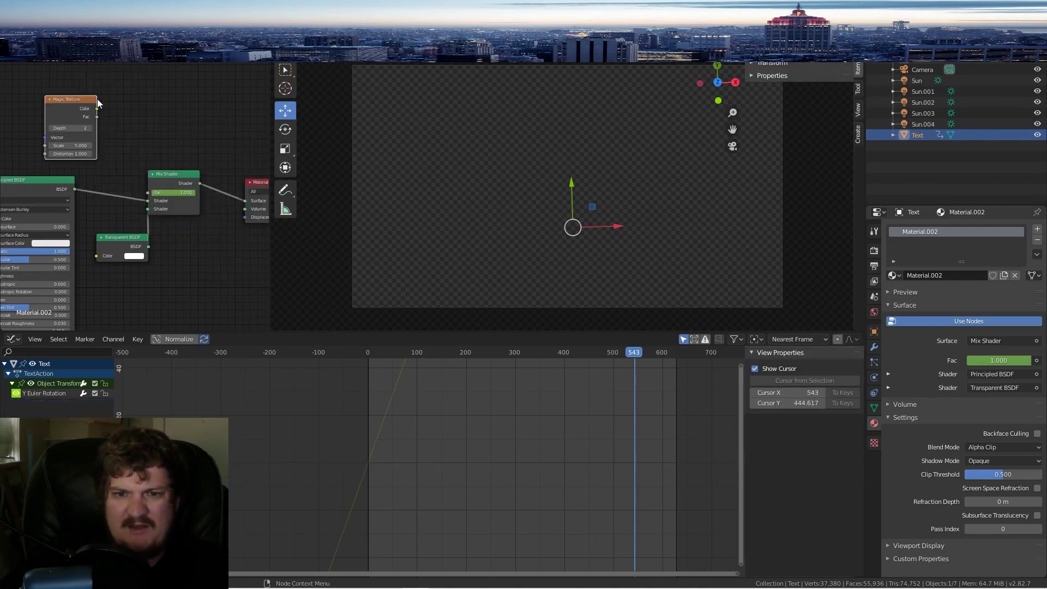
{"action": "left_click_drag", "start_coordinate": [97, 109], "coordinate": [147, 192]}
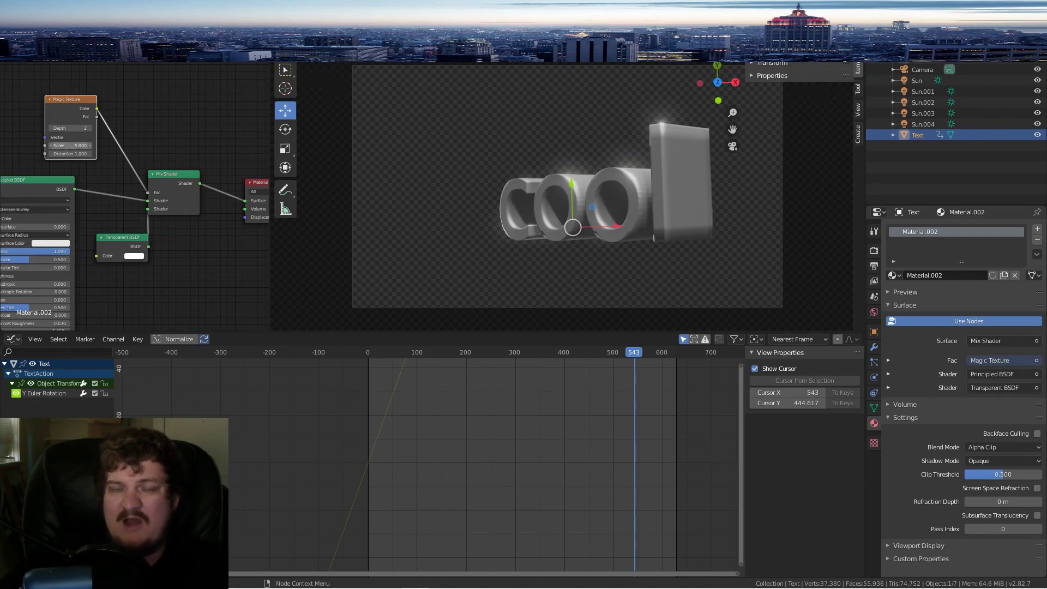
Step: Raise the Magic Texture's Scale to about 56 and keyframe it at the current frame
{"action": "left_click_drag", "start_coordinate": [71, 146], "coordinate": [456, 175]}
{"action": "right_click", "coordinate": [636, 195]}
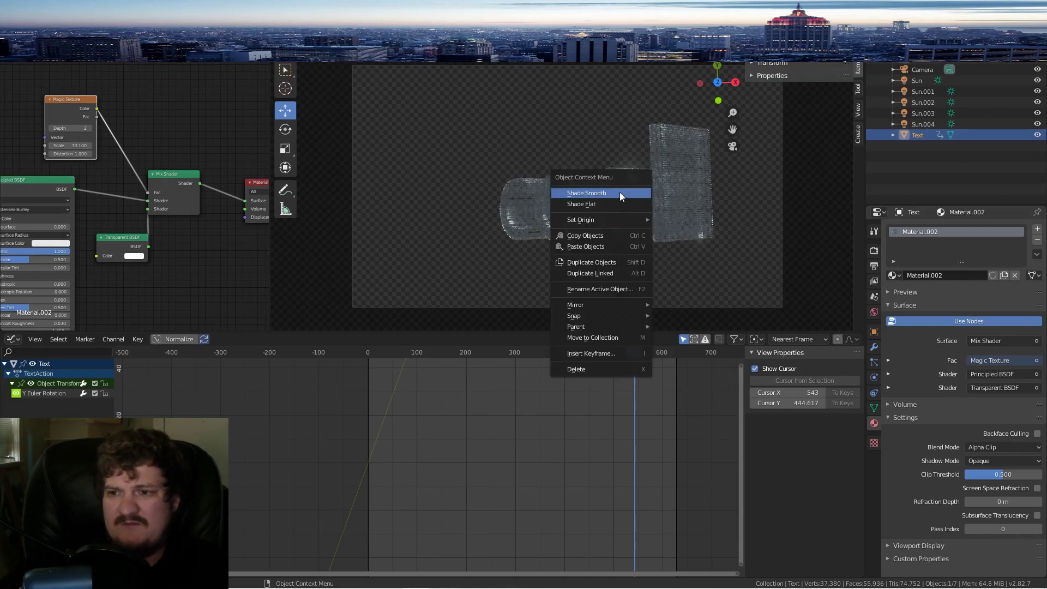
{"action": "middle_click_drag", "start_coordinate": [445, 195], "coordinate": [611, 163]}
{"action": "scroll", "coordinate": [582, 188], "scroll_direction": "up", "scroll_amount": 4}
{"action": "key", "text": "KP_7"}
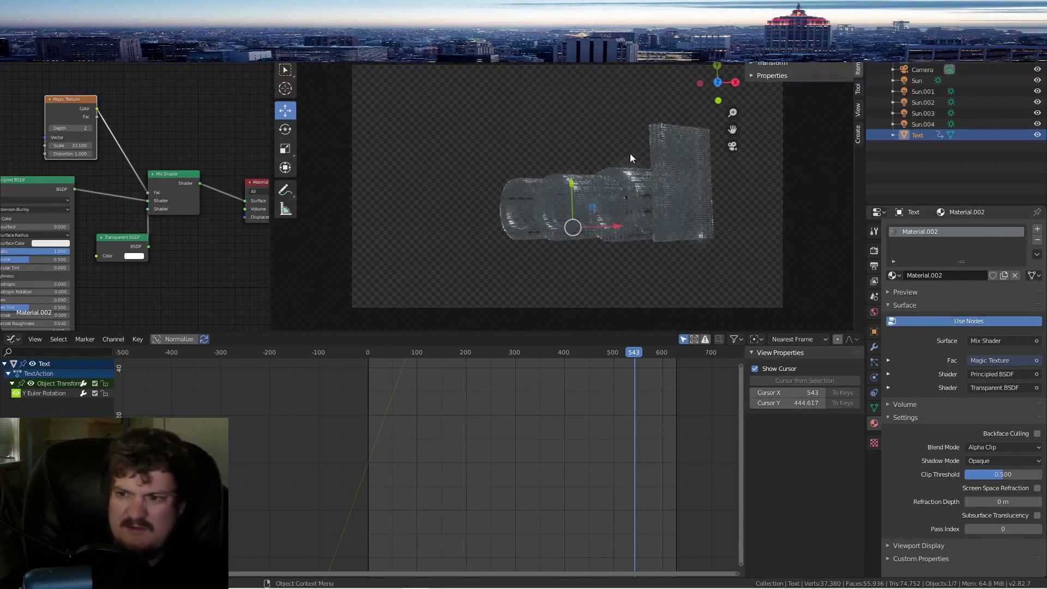
{"action": "scroll", "coordinate": [631, 149], "scroll_direction": "up", "scroll_amount": 2}
{"action": "left_click_drag", "start_coordinate": [77, 146], "coordinate": [118, 146]}
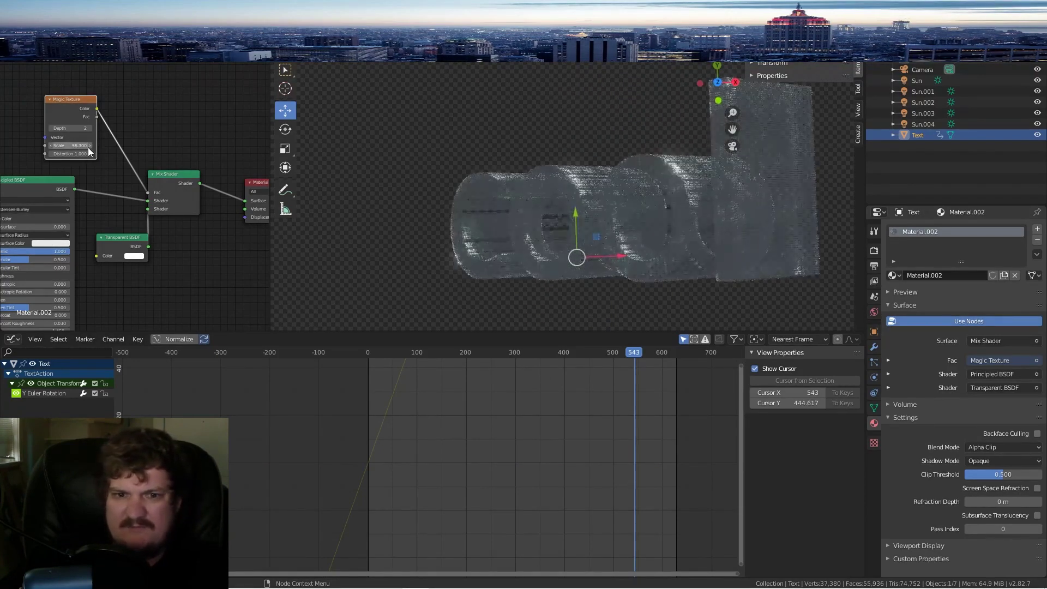
{"action": "key", "text": "i"}
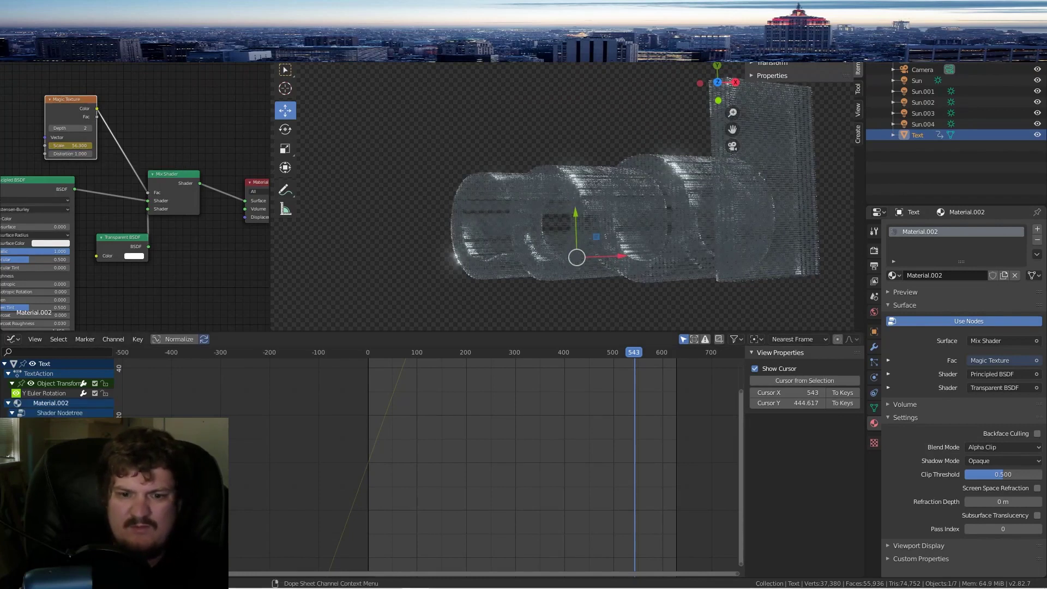
Step: Add a Noise modifier with scale 56.500 and strength 21.300, plus a Limits modifier, to the Magic Texture's Scale curve
{"action": "left_click", "coordinate": [787, 369]}
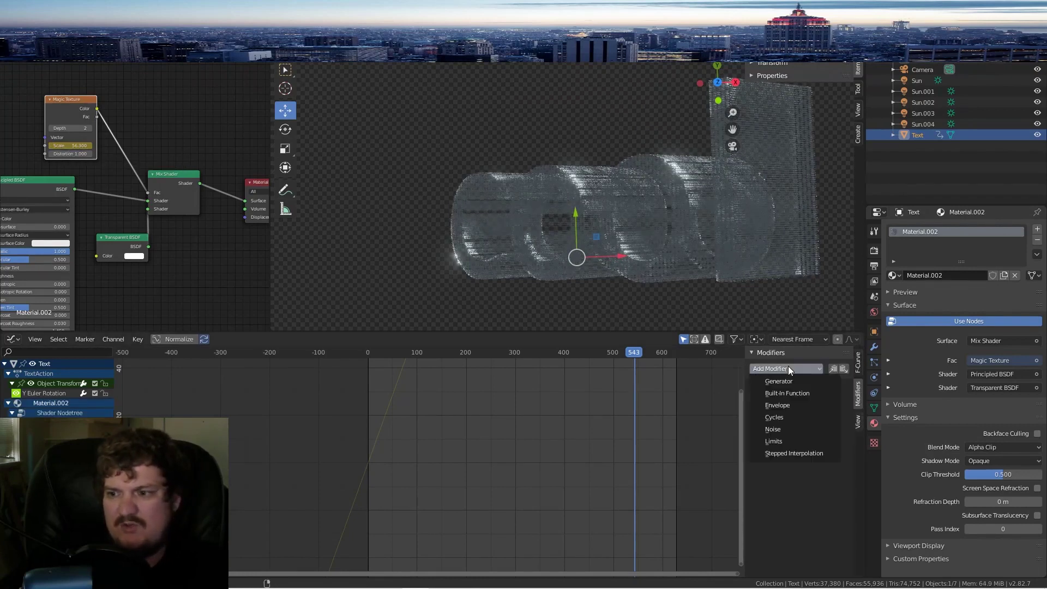
{"action": "left_click", "coordinate": [790, 429]}
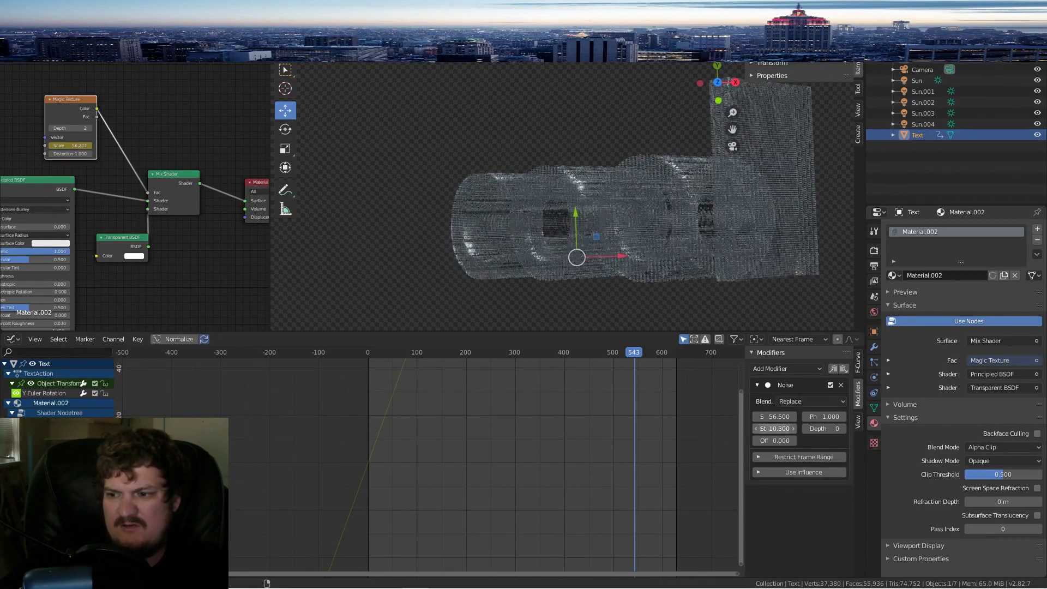
{"action": "left_click", "coordinate": [787, 368]}
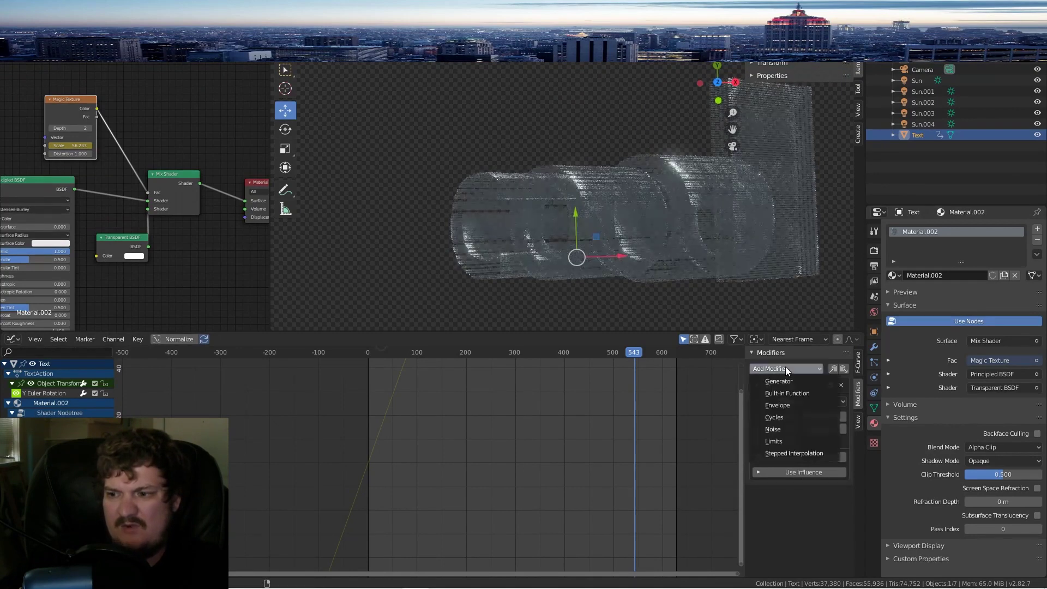
{"action": "left_click", "coordinate": [787, 441]}
Step: Enable the Scale curve's Y minimum at 0.000 and Y maximum at 1.000 in its Limits modifier
{"action": "scroll", "coordinate": [809, 519], "scroll_direction": "down", "scroll_amount": 1}
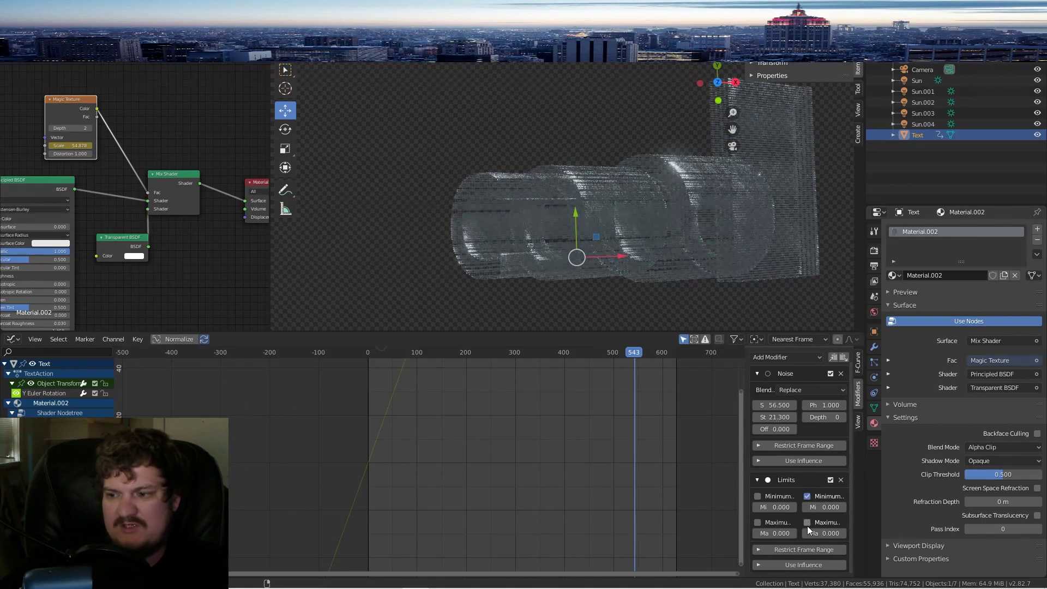
{"action": "left_click", "coordinate": [807, 523]}
{"action": "left_click", "coordinate": [824, 533]}
{"action": "type", "text": "1"}
{"action": "key", "text": "Return"}
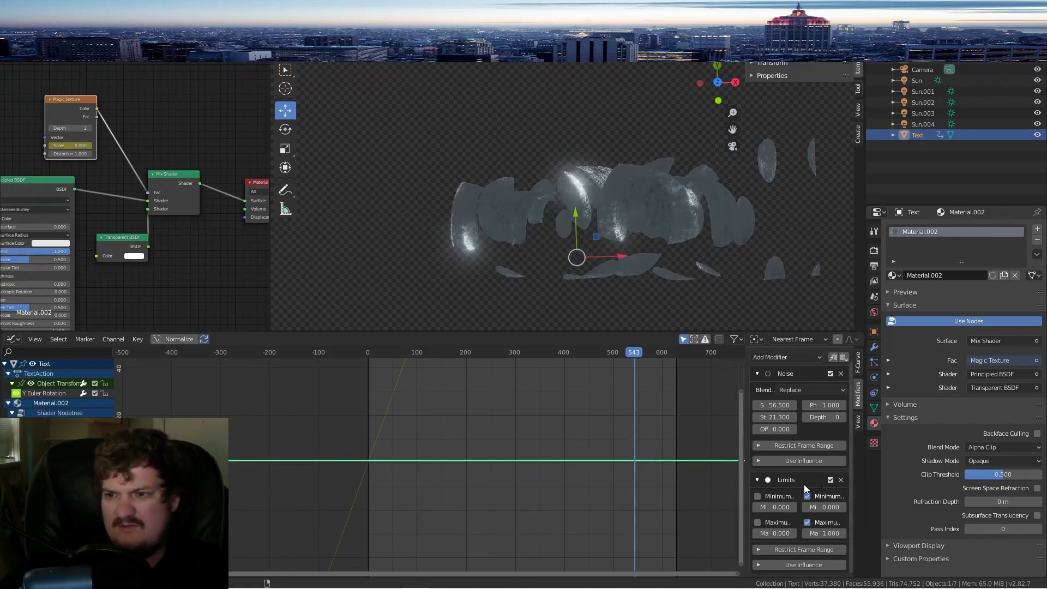
Step: Preview the textured animation and lower the Scale curve's Noise strength to 9.700
{"action": "key", "text": "space"}
{"action": "left_click_drag", "start_coordinate": [615, 356], "coordinate": [481, 355]}
{"action": "key", "text": "space"}
{"action": "left_click_drag", "start_coordinate": [781, 418], "coordinate": [720, 418]}
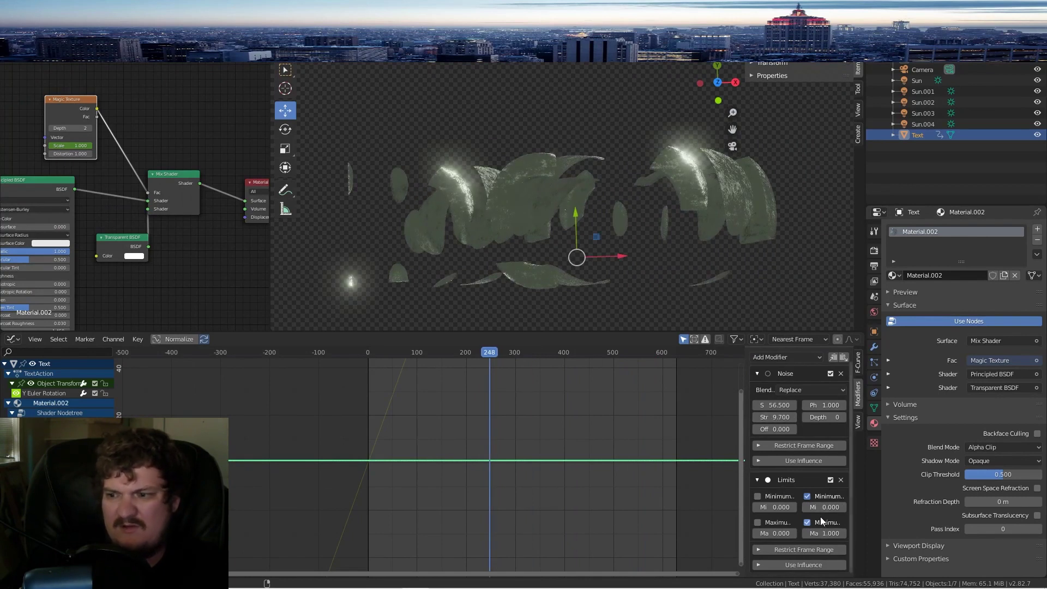
Step: Set the Limits modifier's Y maximum to 50.000 and play through the animation to check the pattern
{"action": "left_click", "coordinate": [827, 533]}
{"action": "type", "text": "50"}
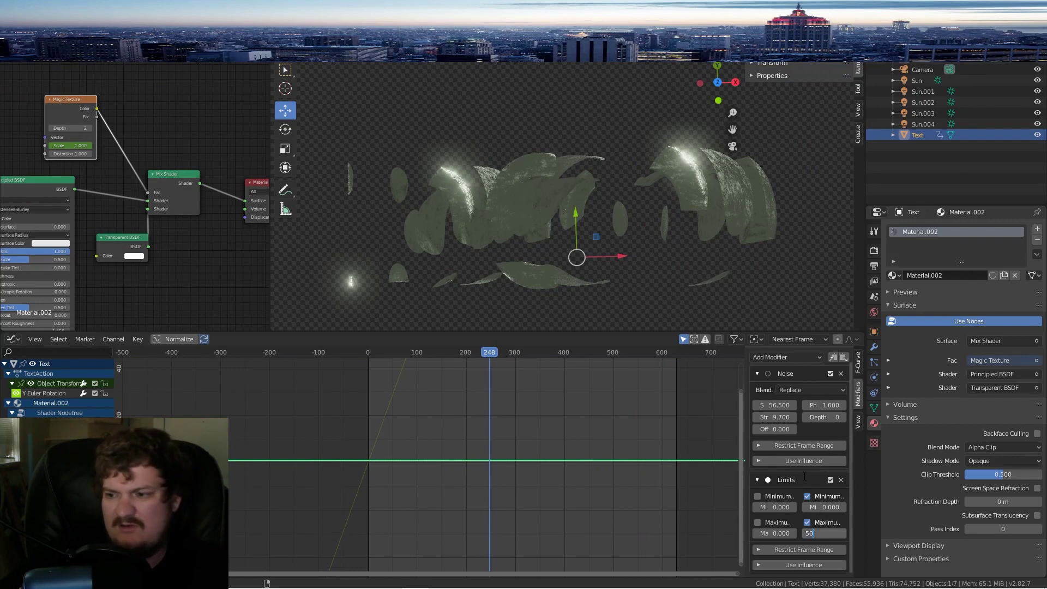
{"action": "key", "text": "Return"}
{"action": "key", "text": "space"}
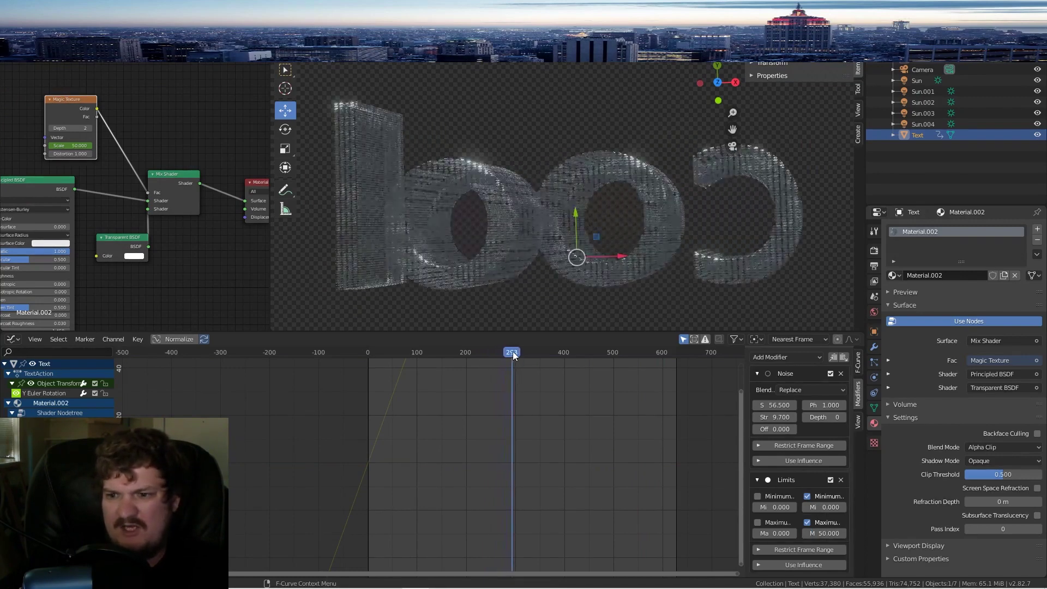
{"action": "mouse_move", "coordinate": [541, 353]}
{"action": "left_mouse_down"}
{"action": "mouse_move", "coordinate": [609, 358]}
{"action": "mouse_move", "coordinate": [388, 349]}
{"action": "mouse_move", "coordinate": [545, 367]}
{"action": "left_mouse_up"}
{"action": "key", "text": "space"}
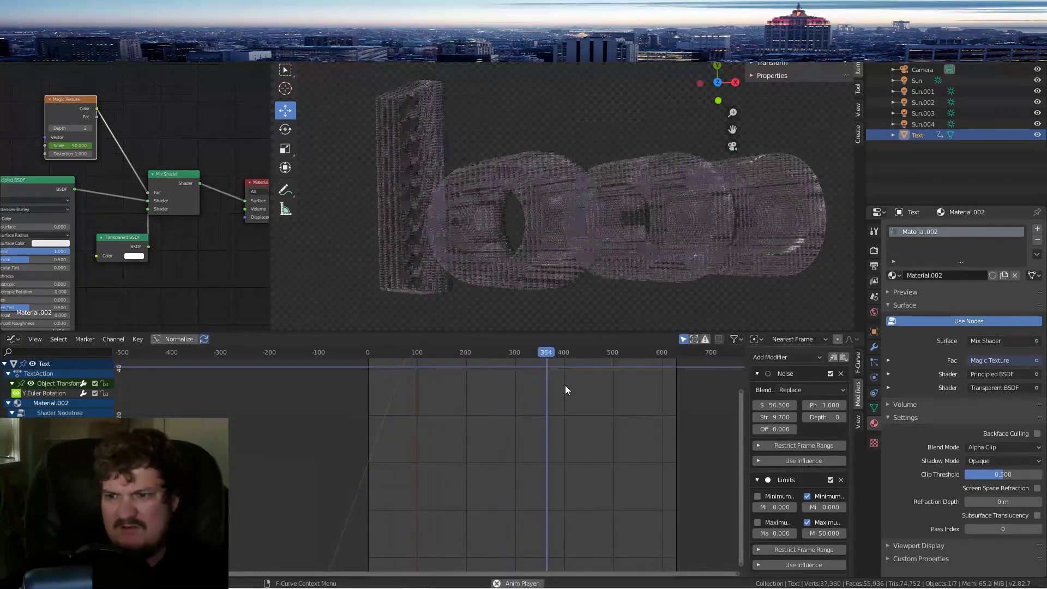
{"action": "key", "text": "space"}
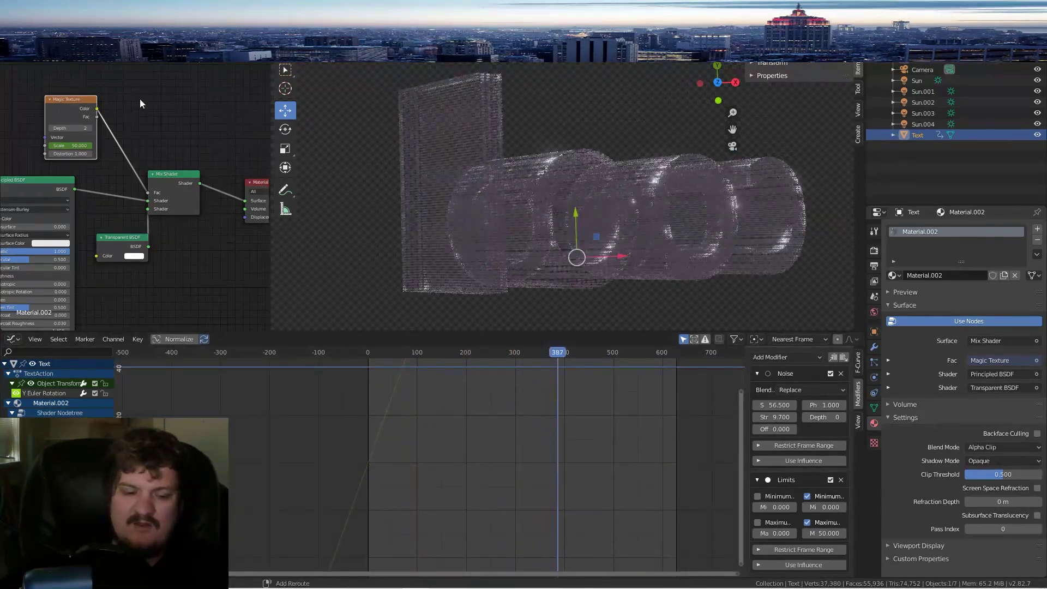
Step: Insert a color Mix node between the Magic Texture's Color and the Mix Shader's Fac, using its Color1 input
{"action": "key", "text": "shift+a"}
{"action": "mouse_move", "coordinate": [140, 99]}
{"action": "left_click", "coordinate": [209, 170]}
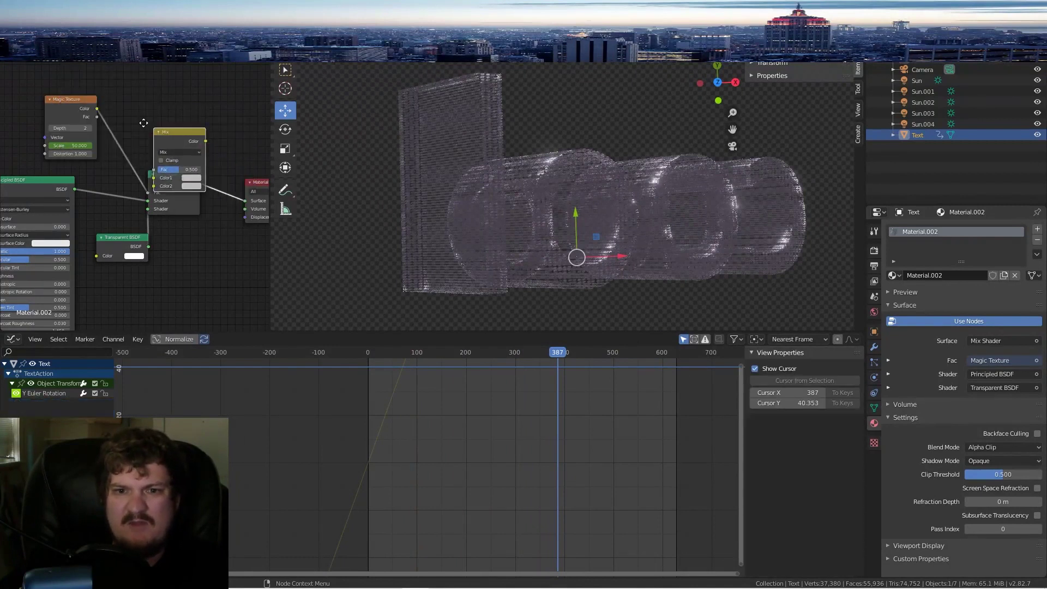
{"action": "left_click", "coordinate": [153, 130]}
{"action": "left_click_drag", "start_coordinate": [74, 99], "coordinate": [55, 62]}
{"action": "left_click_drag", "start_coordinate": [150, 108], "coordinate": [166, 83]}
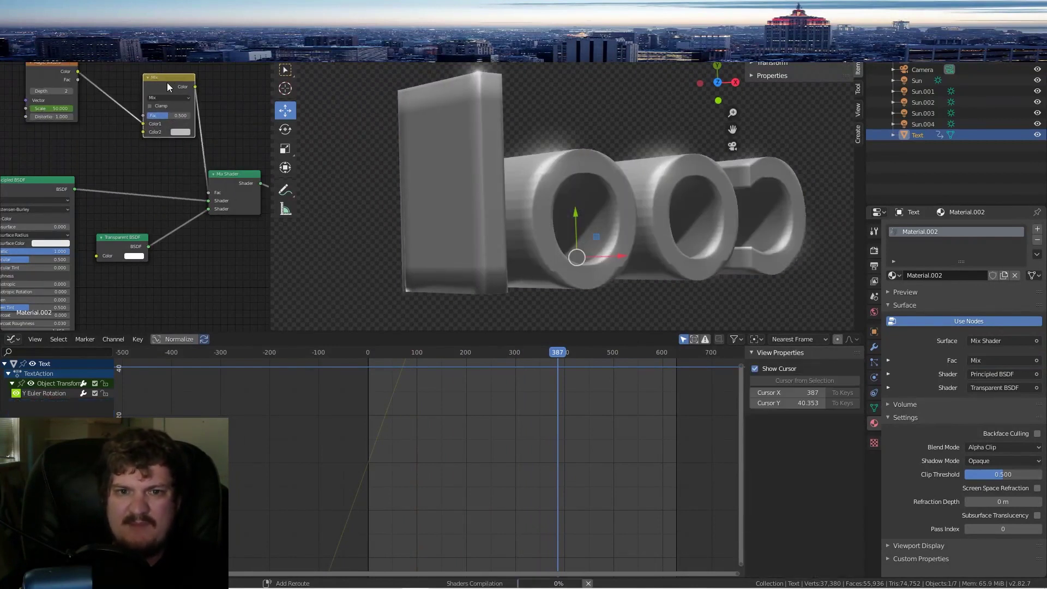
Step: Add a Voronoi Texture node and arrange it just below the Magic Texture, beside the color Mix node
{"action": "key", "text": "shift+a"}
{"action": "mouse_move", "coordinate": [103, 81]}
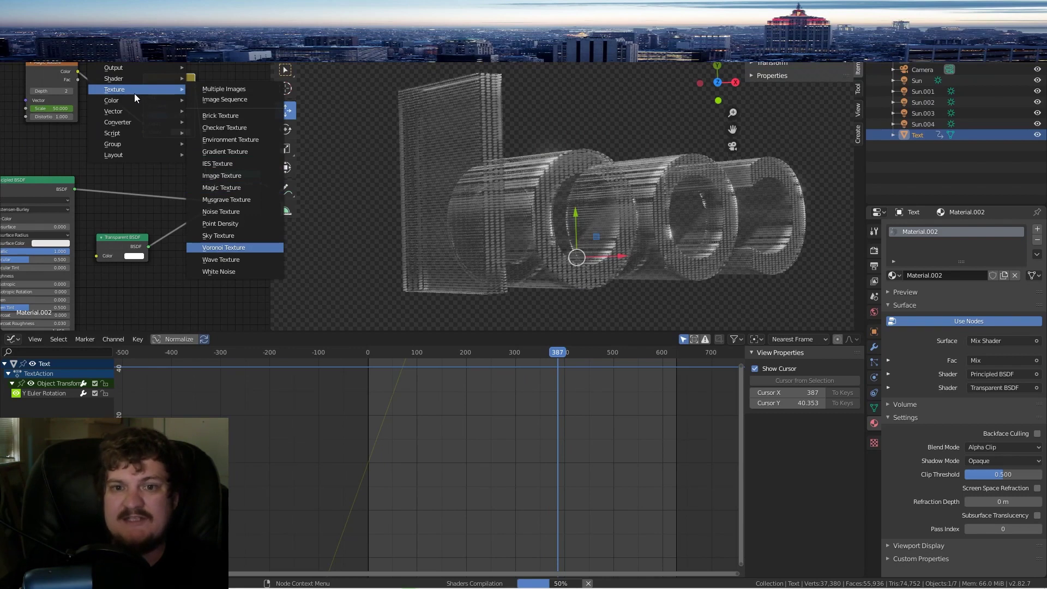
{"action": "left_click", "coordinate": [223, 248]}
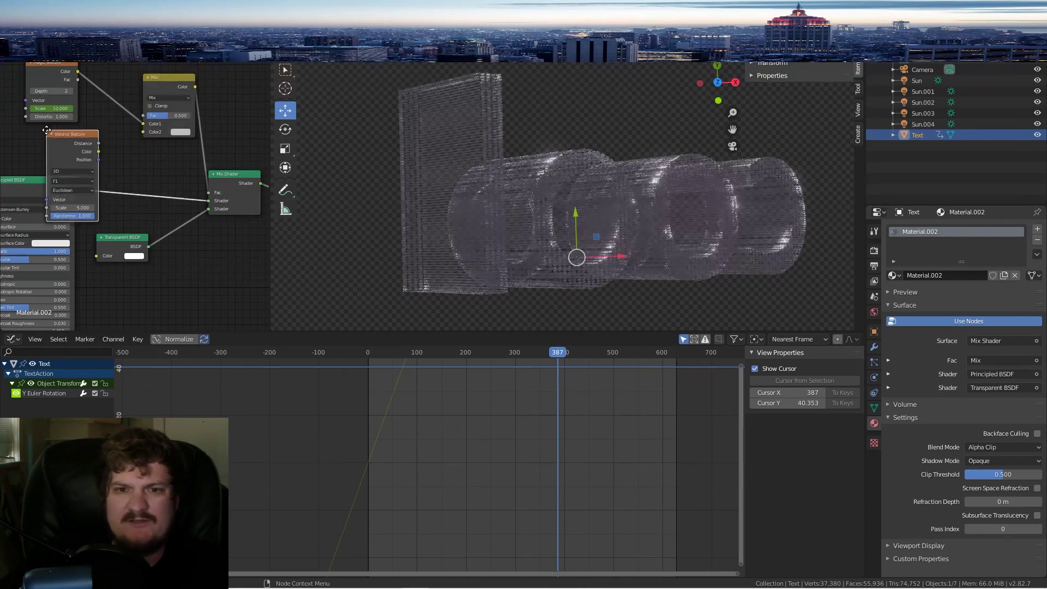
{"action": "left_click", "coordinate": [48, 131]}
{"action": "scroll", "coordinate": [112, 106], "scroll_direction": "up", "scroll_amount": 1}
{"action": "scroll", "coordinate": [129, 93], "scroll_direction": "down", "scroll_amount": 2}
{"action": "middle_click_drag", "start_coordinate": [129, 94], "coordinate": [204, 166]}
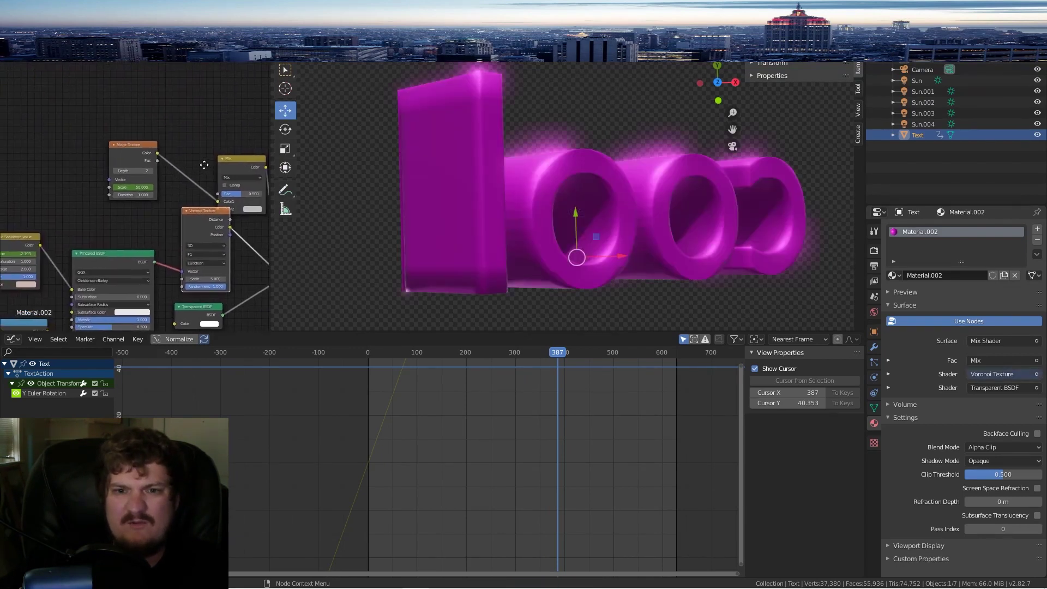
{"action": "left_click_drag", "start_coordinate": [127, 159], "coordinate": [101, 102]}
{"action": "left_click_drag", "start_coordinate": [206, 218], "coordinate": [150, 147]}
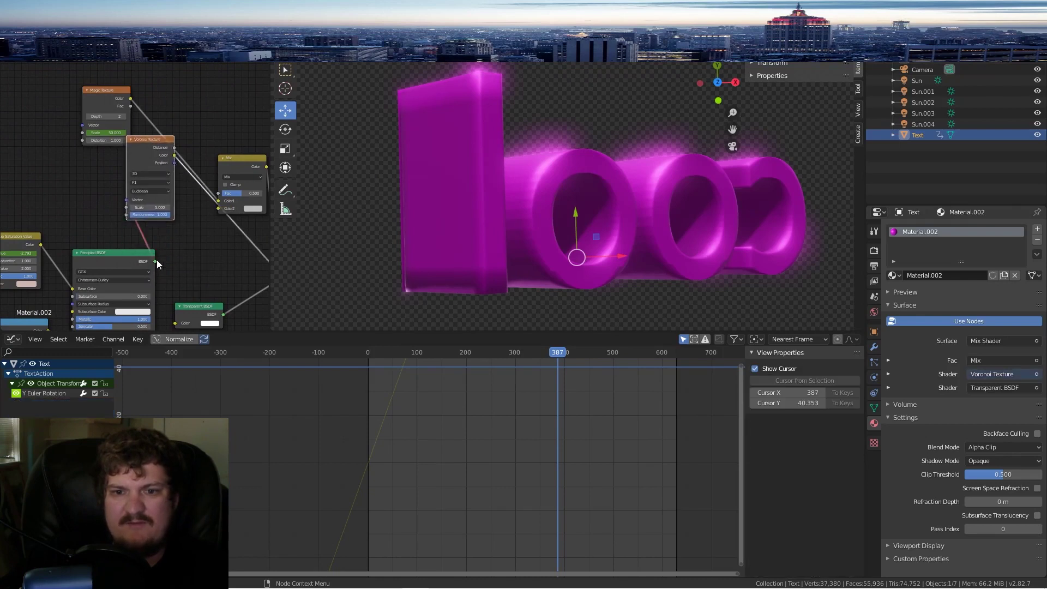
Step: Reconnect the Principled BSDF directly to the Mix Shader and link the Voronoi Texture's Color to the Mix node's Color2
{"action": "left_click_drag", "start_coordinate": [155, 261], "coordinate": [161, 260]}
{"action": "left_click_drag", "start_coordinate": [126, 199], "coordinate": [195, 214]}
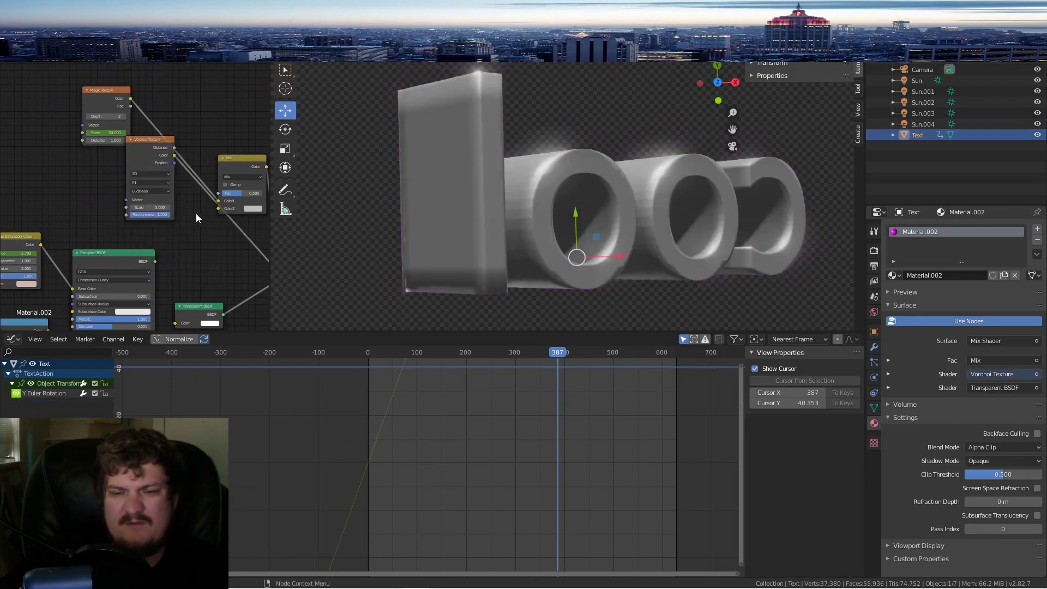
{"action": "scroll", "coordinate": [198, 213], "scroll_direction": "down", "scroll_amount": 3}
{"action": "middle_click_drag", "start_coordinate": [210, 202], "coordinate": [139, 179]}
{"action": "scroll", "coordinate": [139, 179], "scroll_direction": "up", "scroll_amount": 2}
{"action": "left_click_drag", "start_coordinate": [75, 237], "coordinate": [208, 248]}
{"action": "left_click_drag", "start_coordinate": [65, 108], "coordinate": [143, 180]}
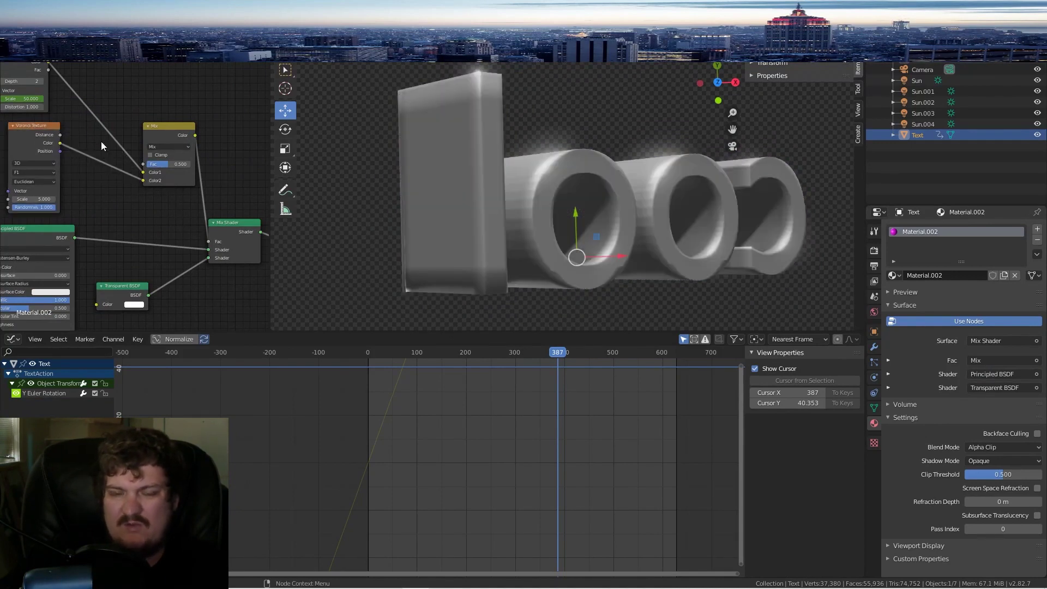
Step: At frame 86, set the Voronoi Texture to Distance To Edge with Scale about 16 and link its Distance to Color2
{"action": "right_click", "coordinate": [548, 181]}
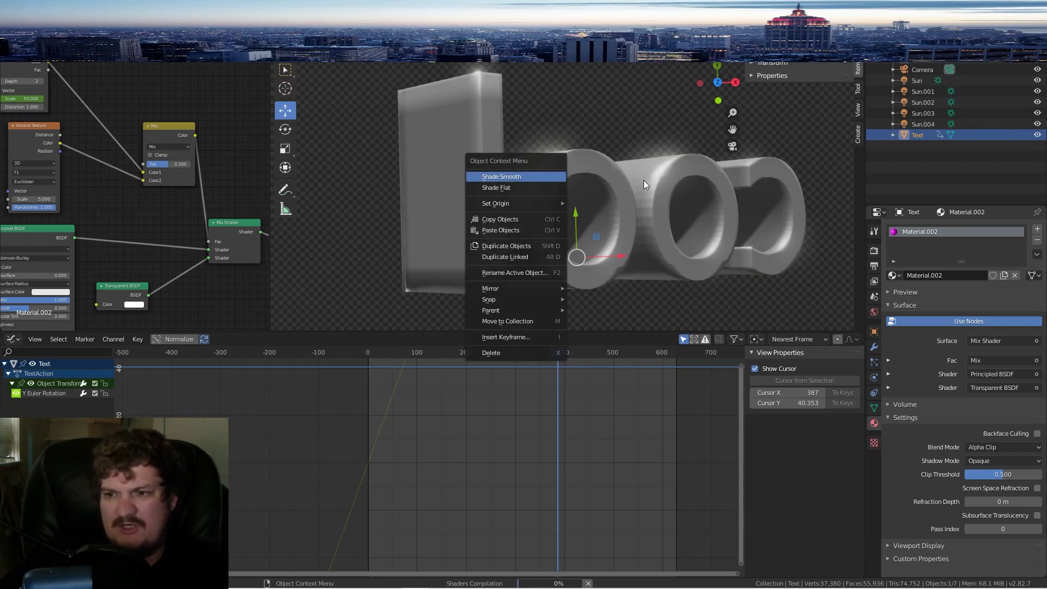
{"action": "key", "text": "Escape"}
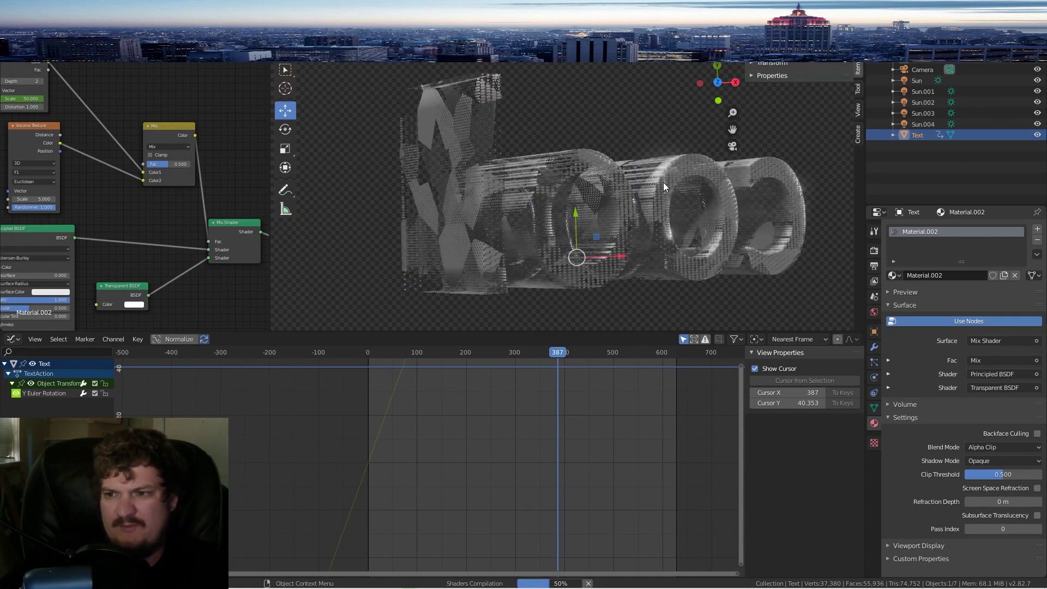
{"action": "right_click", "coordinate": [568, 173]}
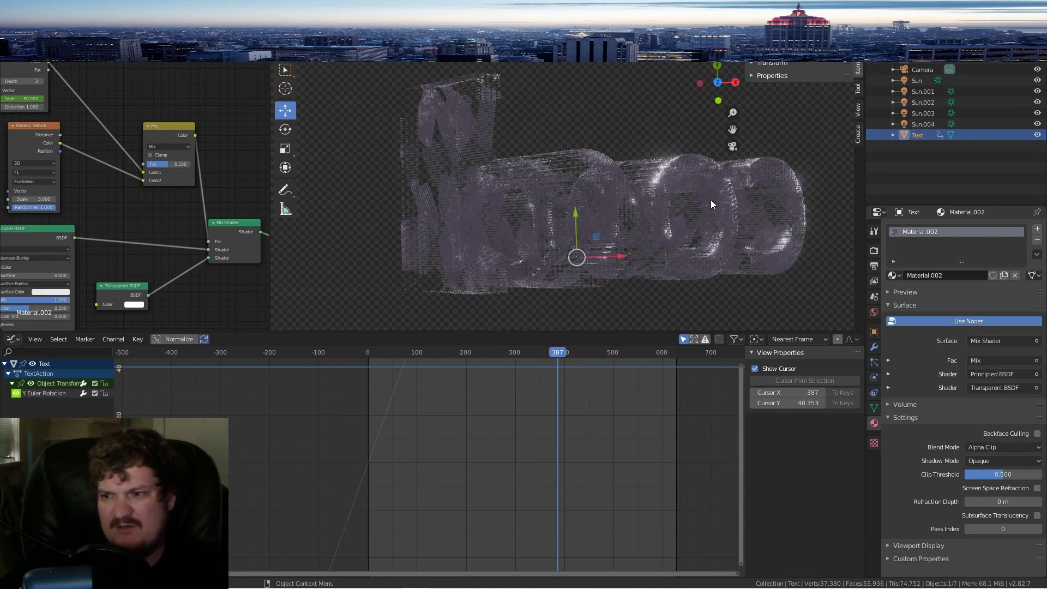
{"action": "left_click_drag", "start_coordinate": [521, 348], "coordinate": [409, 351]}
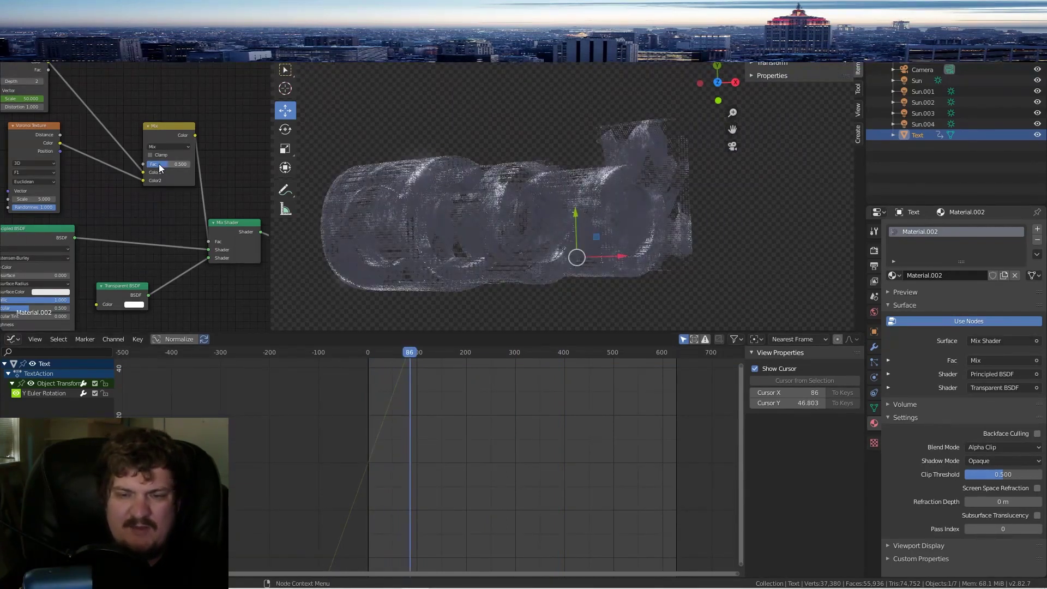
{"action": "left_click", "coordinate": [34, 181]}
{"action": "left_click", "coordinate": [33, 173]}
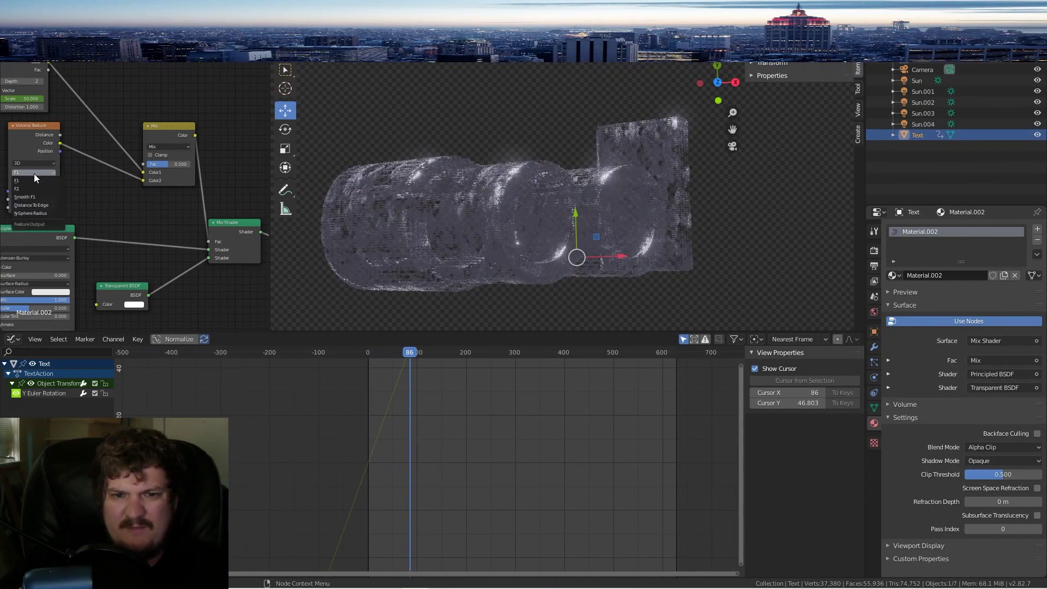
{"action": "left_click", "coordinate": [40, 206]}
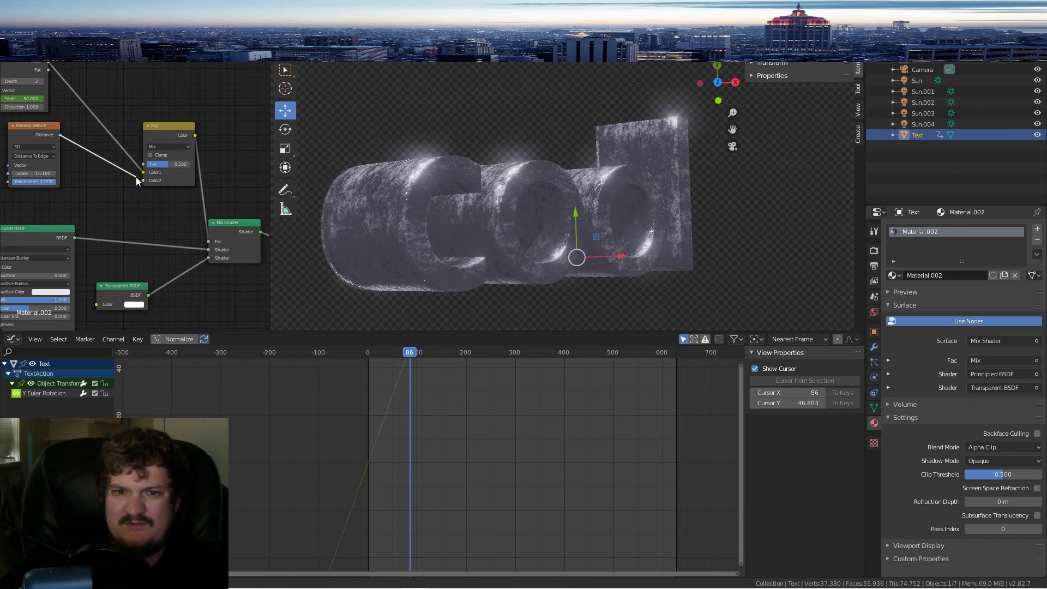
{"action": "left_click_drag", "start_coordinate": [60, 135], "coordinate": [144, 181]}
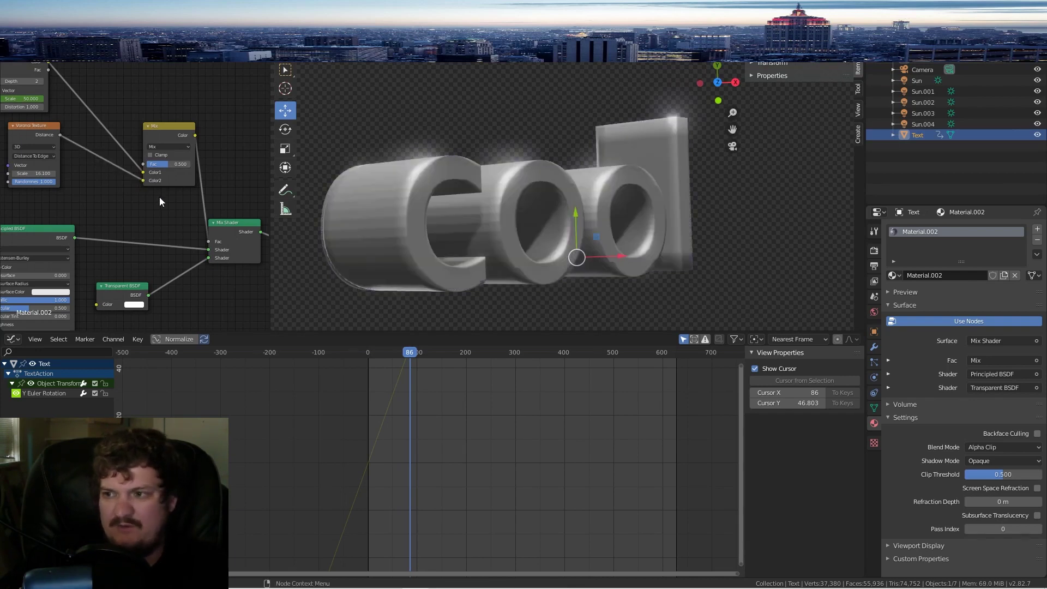
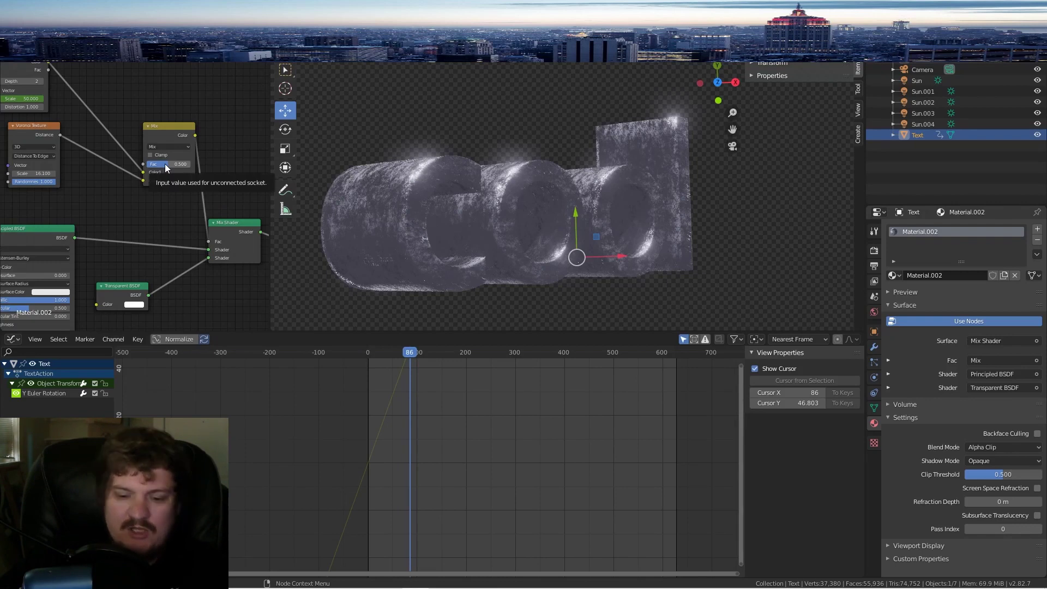
Step: Set the color Mix node's Fac to 1.000 and insert a ColorRamp between the Voronoi Texture's Distance and the Mix node's Color2
{"action": "left_click_drag", "start_coordinate": [34, 174], "coordinate": [191, 164]}
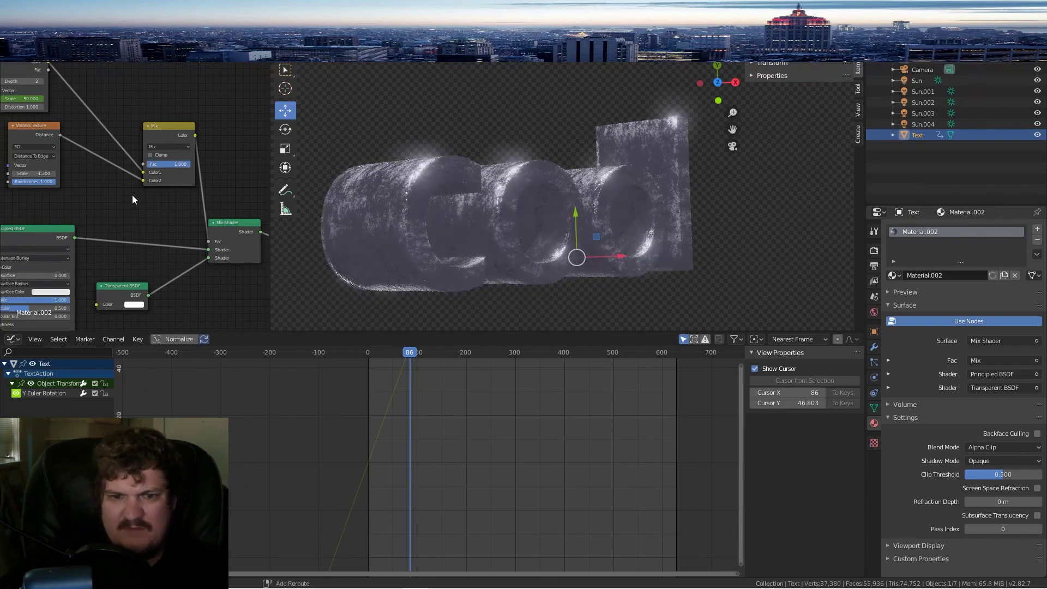
{"action": "key", "text": "shift+a"}
{"action": "mouse_move", "coordinate": [93, 227]}
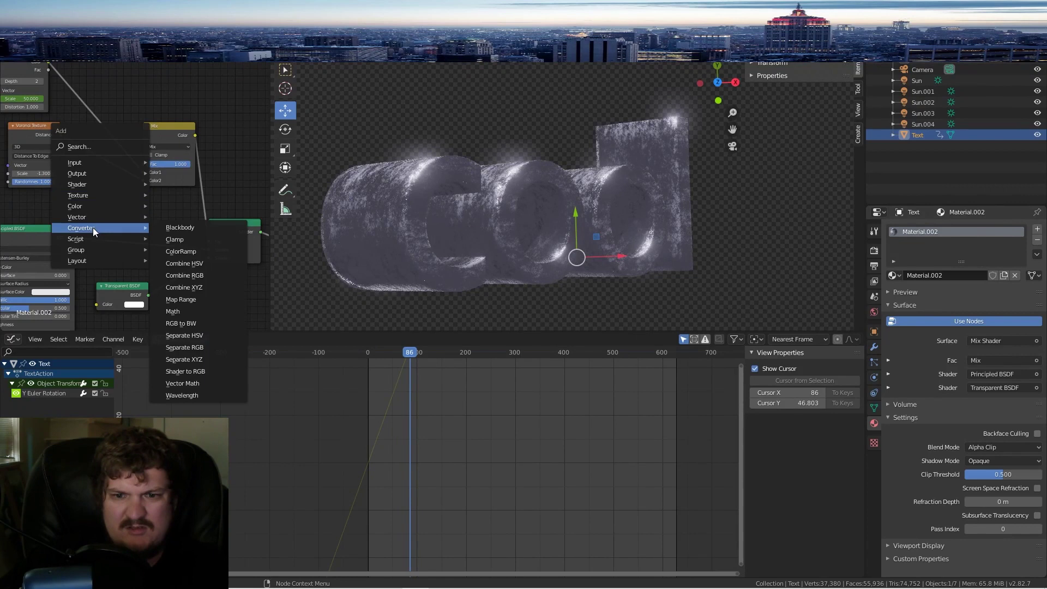
{"action": "left_click", "coordinate": [196, 249]}
{"action": "left_click", "coordinate": [202, 178]}
{"action": "left_click_drag", "start_coordinate": [148, 155], "coordinate": [127, 154]}
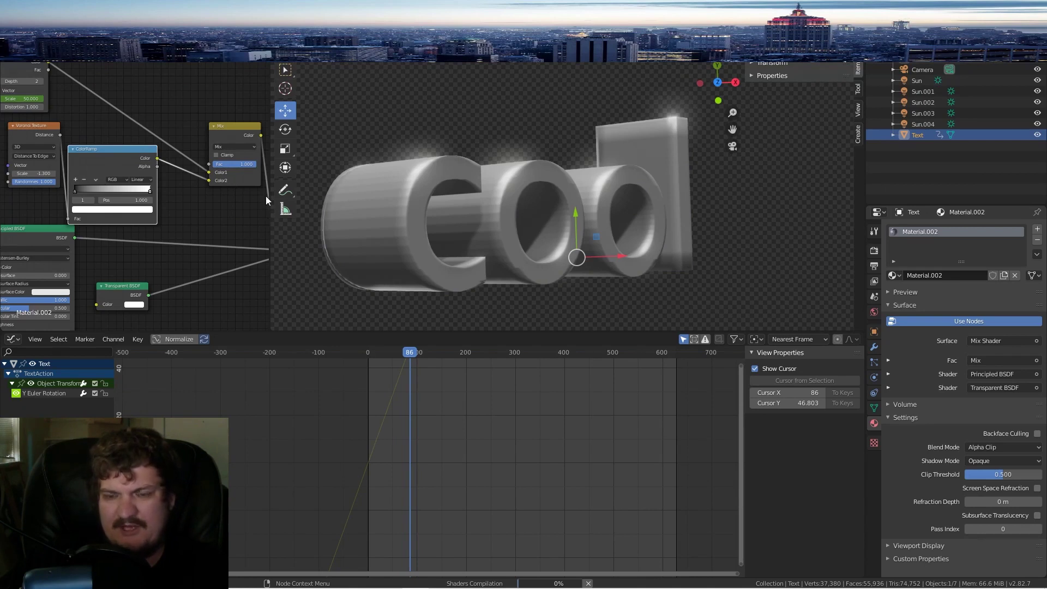
{"action": "scroll", "coordinate": [256, 208], "scroll_direction": "down", "scroll_amount": 2}
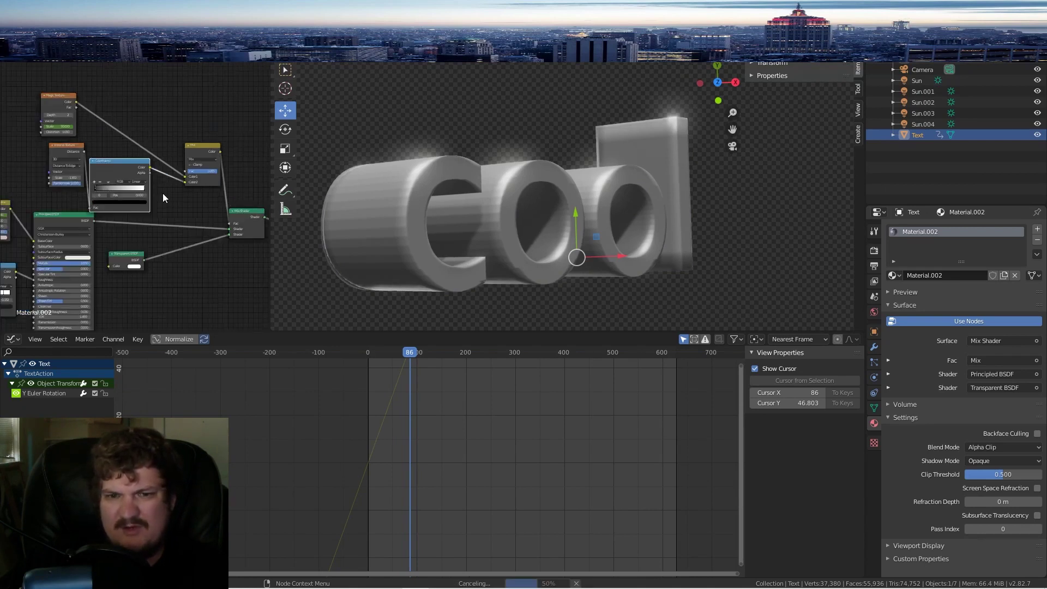
Step: Slide the ColorRamp's black stop to position 0.400
{"action": "left_click", "coordinate": [53, 96]}
{"action": "left_click", "coordinate": [94, 189]}
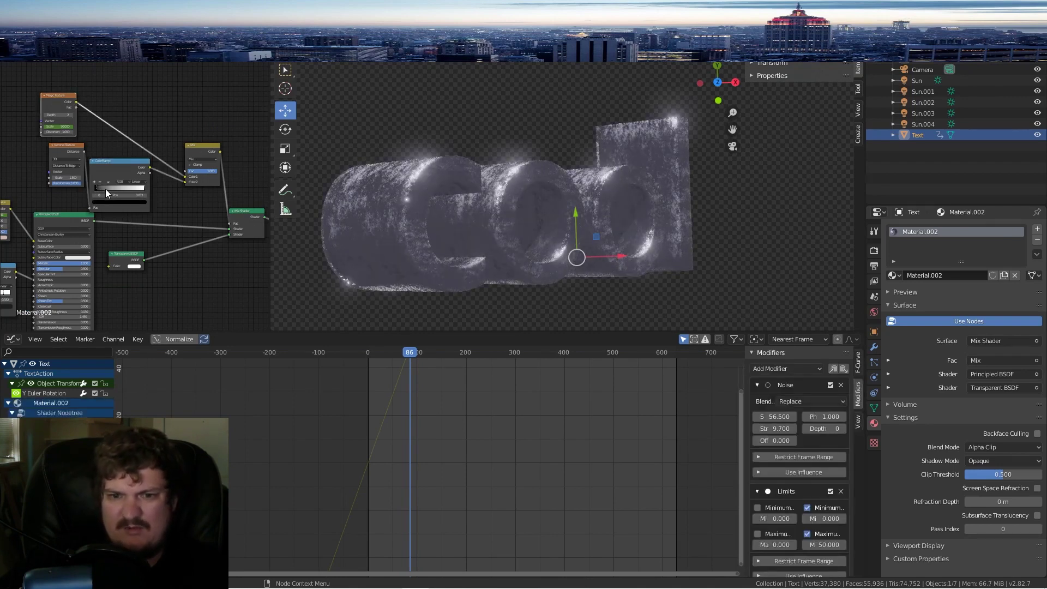
{"action": "mouse_move", "coordinate": [105, 191]}
{"action": "left_mouse_down"}
{"action": "mouse_move", "coordinate": [149, 191]}
{"action": "mouse_move", "coordinate": [104, 188]}
{"action": "left_mouse_up"}
Step: Switch the Voronoi Texture's feature output to F2 with Scale 27.500 and shift the node slightly away from the ColorRamp
{"action": "scroll", "coordinate": [155, 172], "scroll_direction": "up", "scroll_amount": 5}
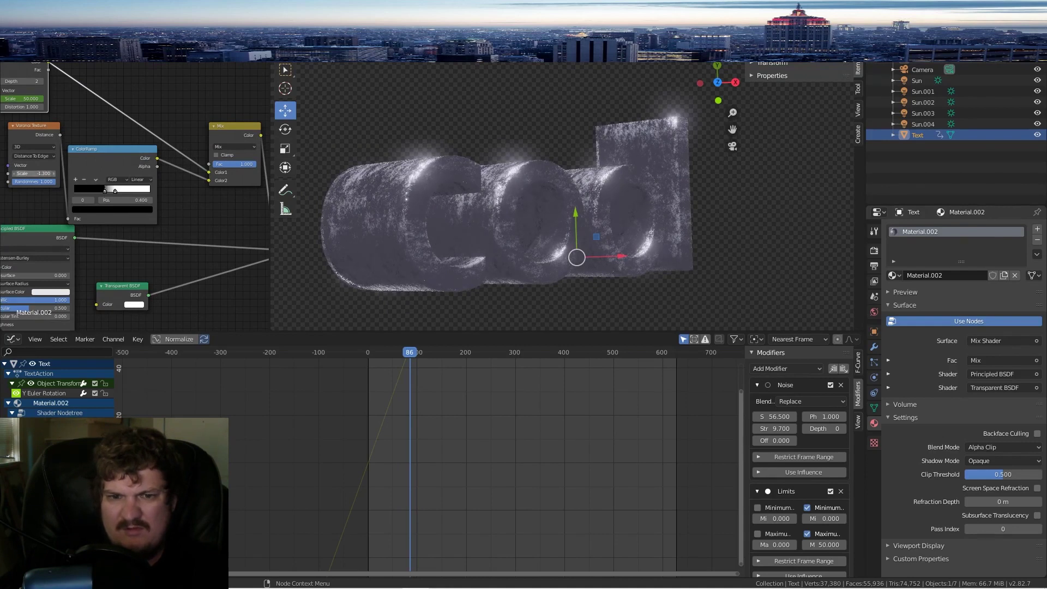
{"action": "left_click_drag", "start_coordinate": [34, 174], "coordinate": [53, 174]}
{"action": "left_click", "coordinate": [30, 155]}
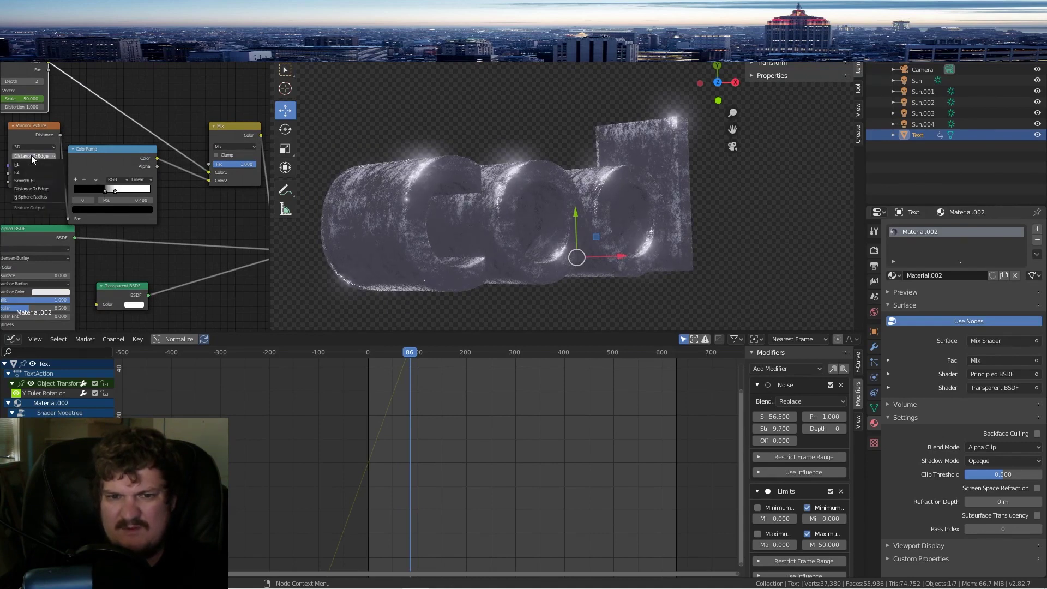
{"action": "left_click", "coordinate": [25, 172]}
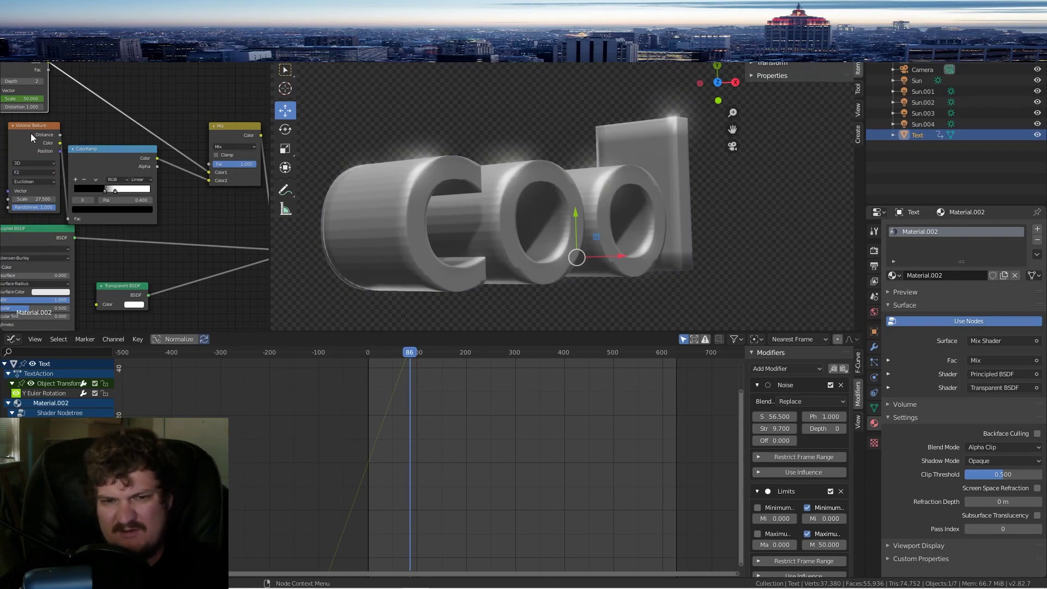
{"action": "left_click_drag", "start_coordinate": [46, 133], "coordinate": [61, 190]}
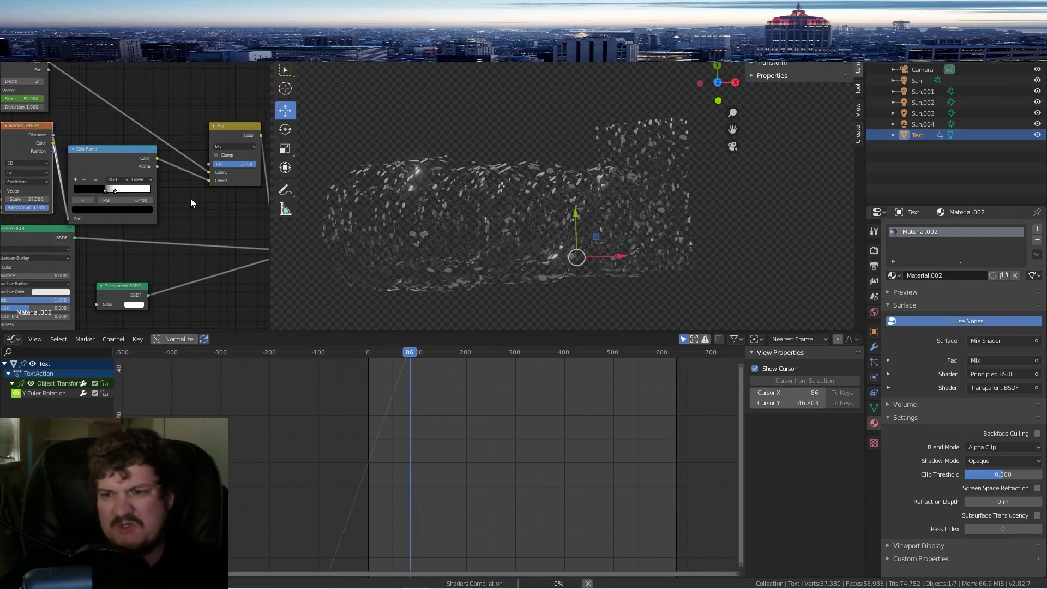
Step: Fine-tune the ColorRamp's black and white stop positions, trying a sharp black-to-white edge and a different Mix Fac along the way
{"action": "scroll", "coordinate": [174, 202], "scroll_direction": "down", "scroll_amount": 1}
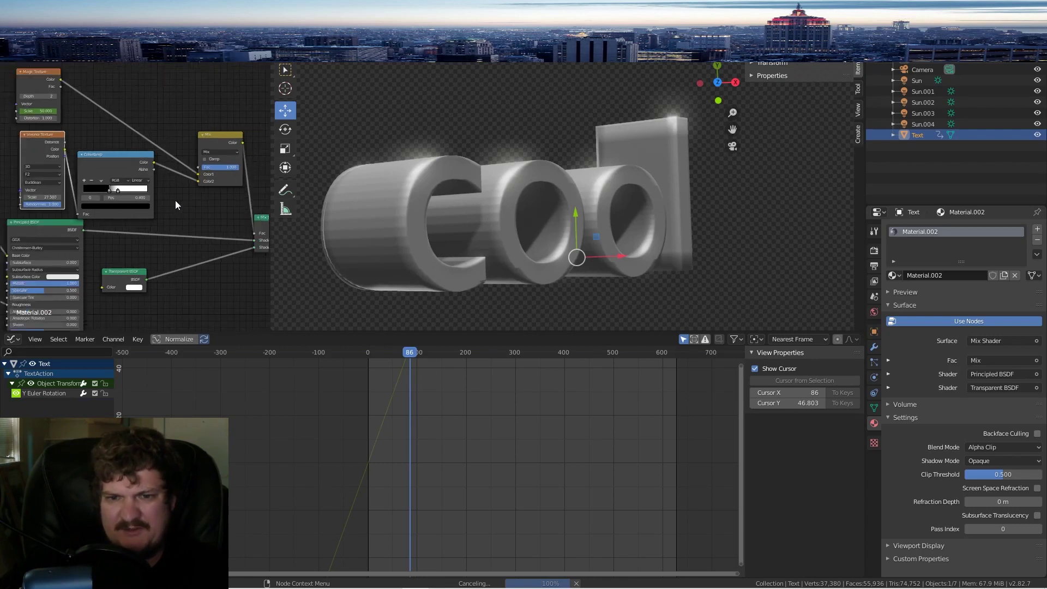
{"action": "scroll", "coordinate": [146, 192], "scroll_direction": "up", "scroll_amount": 1}
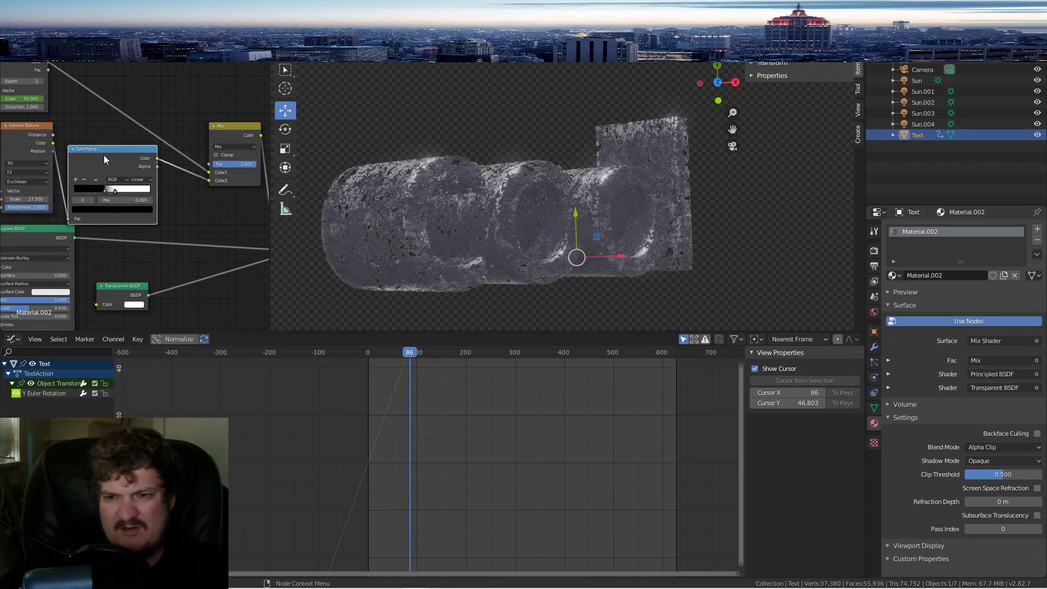
{"action": "left_click", "coordinate": [113, 191]}
{"action": "mouse_move", "coordinate": [112, 191]}
{"action": "left_mouse_down"}
{"action": "mouse_move", "coordinate": [130, 190]}
{"action": "mouse_move", "coordinate": [108, 189]}
{"action": "left_mouse_up"}
{"action": "scroll", "coordinate": [214, 181], "scroll_direction": "down", "scroll_amount": 4}
{"action": "middle_click_drag", "start_coordinate": [191, 176], "coordinate": [144, 174]}
{"action": "mouse_move", "coordinate": [172, 168]}
{"action": "left_mouse_down"}
{"action": "mouse_move", "coordinate": [147, 168]}
{"action": "mouse_move", "coordinate": [172, 168]}
{"action": "left_mouse_up"}
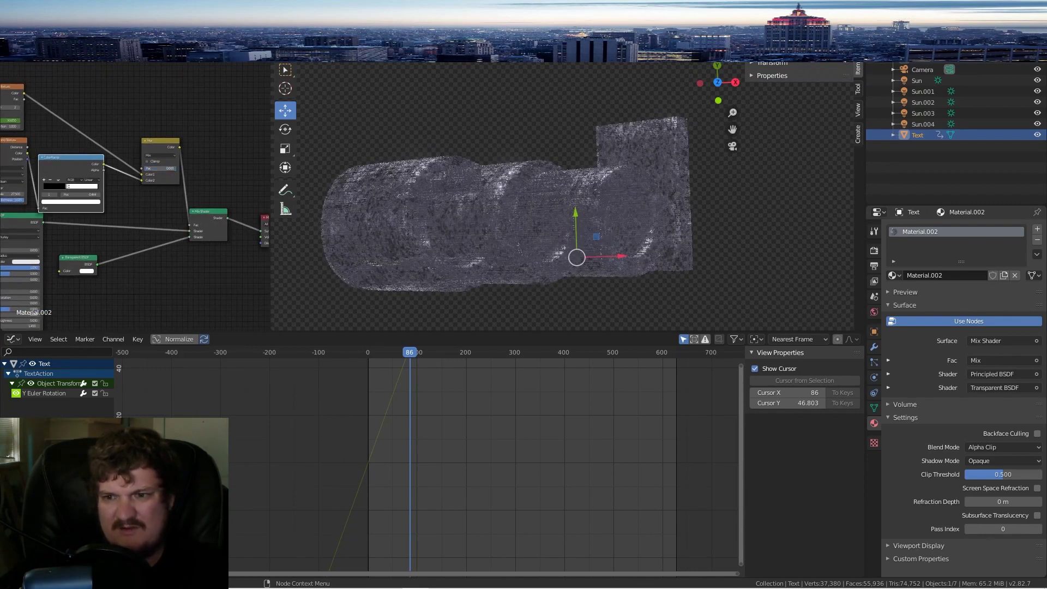
{"action": "mouse_move", "coordinate": [62, 186]}
{"action": "left_mouse_down"}
{"action": "mouse_move", "coordinate": [41, 186]}
{"action": "mouse_move", "coordinate": [99, 187]}
{"action": "mouse_move", "coordinate": [74, 181]}
{"action": "left_mouse_up"}
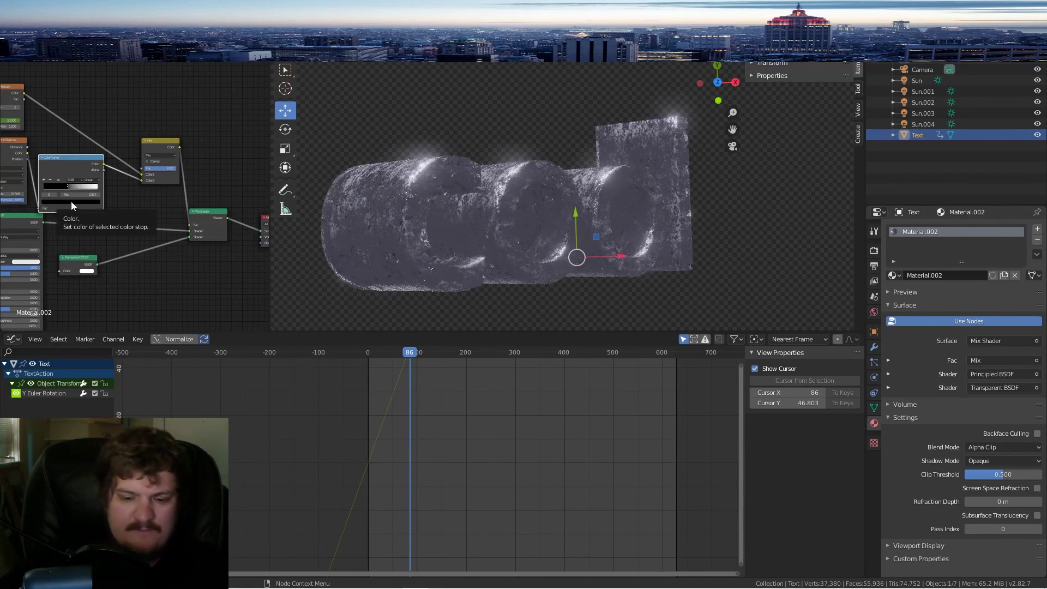
Step: Keyframe the ColorRamp stop's Pos at frame 86, add a Noise modifier with Scale 11.600 and Strength 3.900, and check frame 351
{"action": "key", "text": "i"}
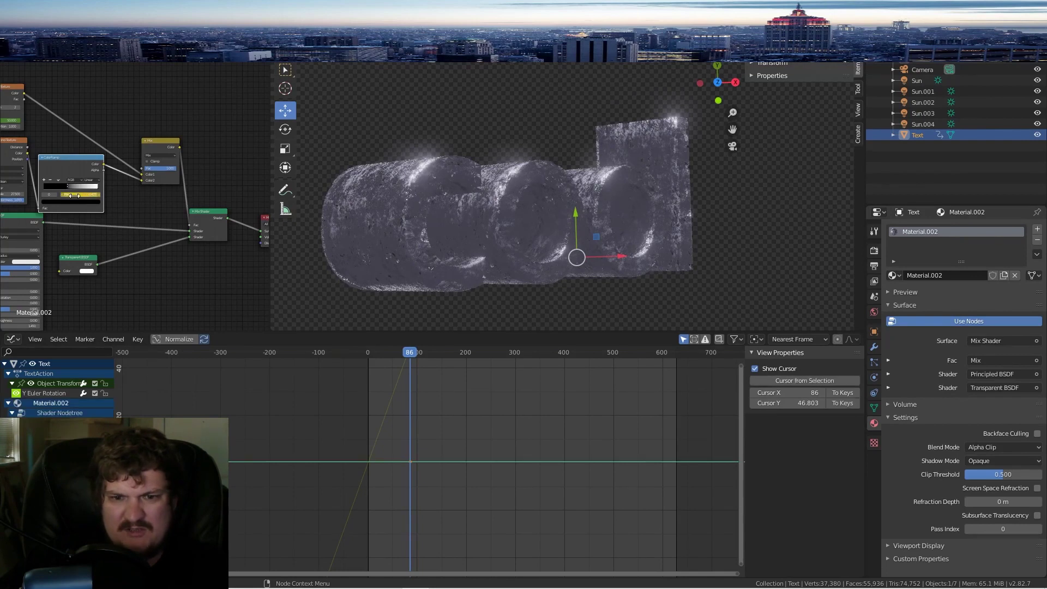
{"action": "left_click", "coordinate": [793, 368]}
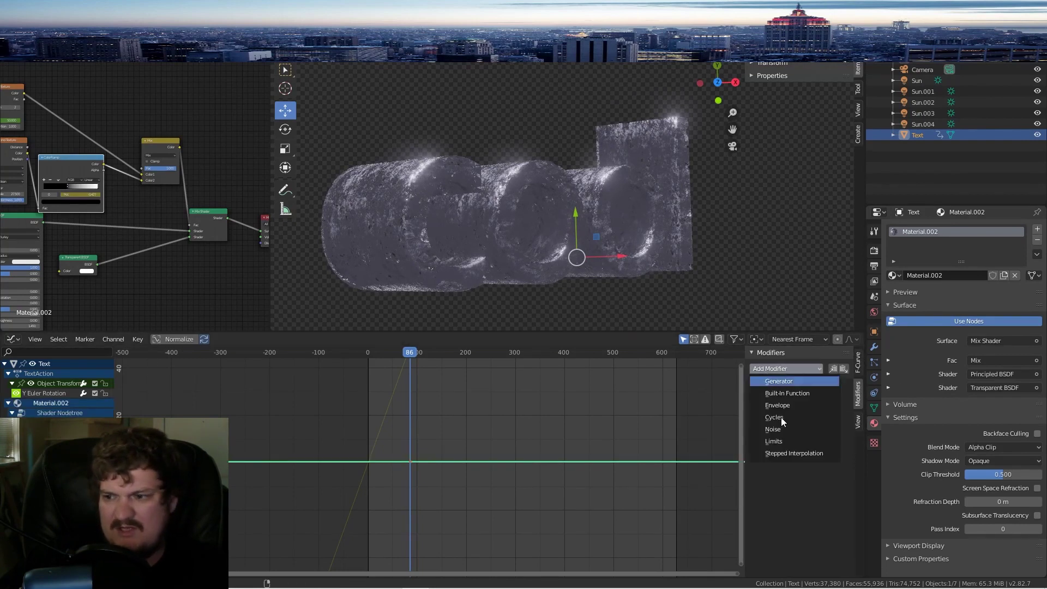
{"action": "left_click", "coordinate": [775, 428]}
{"action": "left_click_drag", "start_coordinate": [766, 414], "coordinate": [791, 428]}
{"action": "left_click_drag", "start_coordinate": [460, 358], "coordinate": [540, 362]}
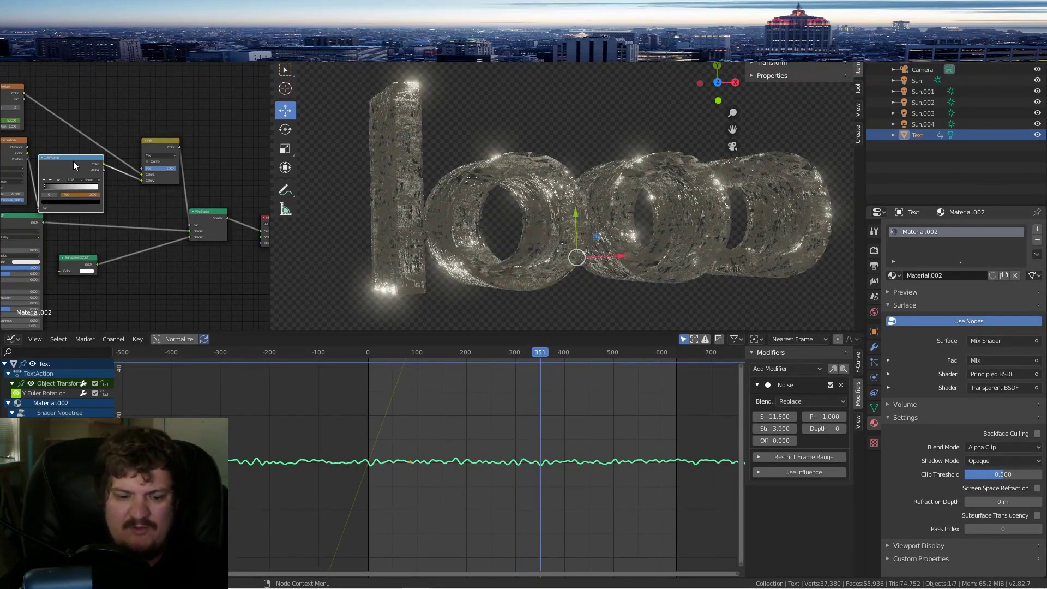
Step: Duplicate the ColorRamp into the Magic Texture link to Color1 and animate its Pos with a Noise modifier of Scale 5.300 and Strength 21.800
{"action": "key", "text": "shift+d"}
{"action": "left_click", "coordinate": [90, 76]}
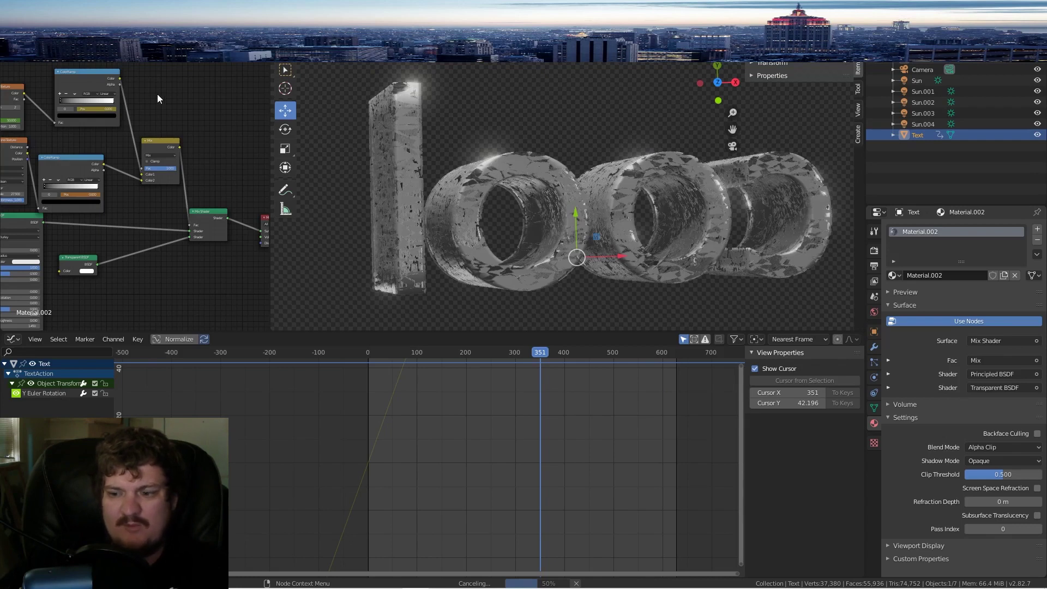
{"action": "left_click", "coordinate": [88, 76]}
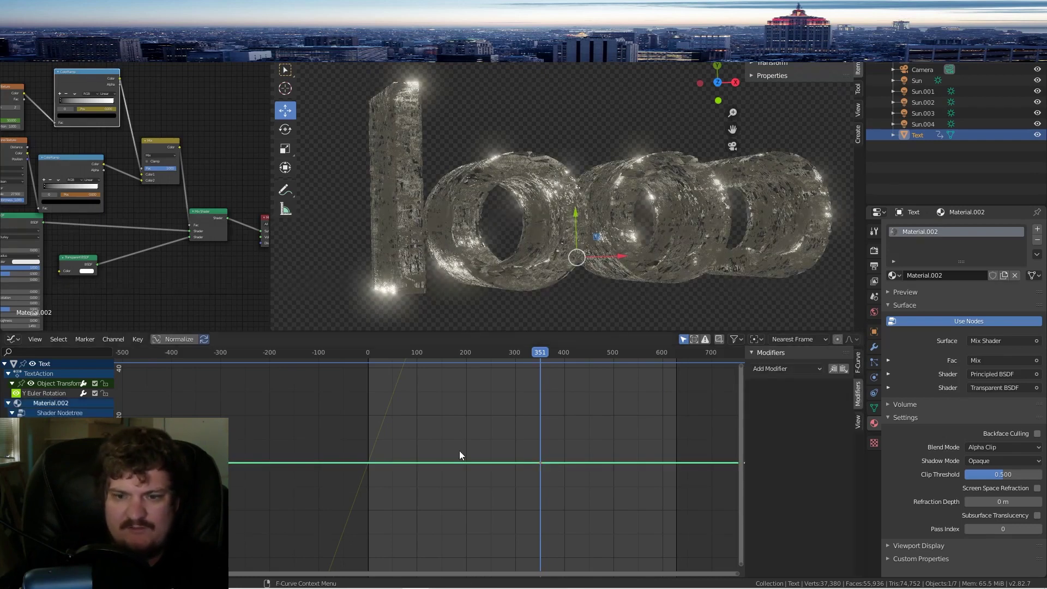
{"action": "left_click", "coordinate": [774, 370]}
{"action": "left_click", "coordinate": [777, 428]}
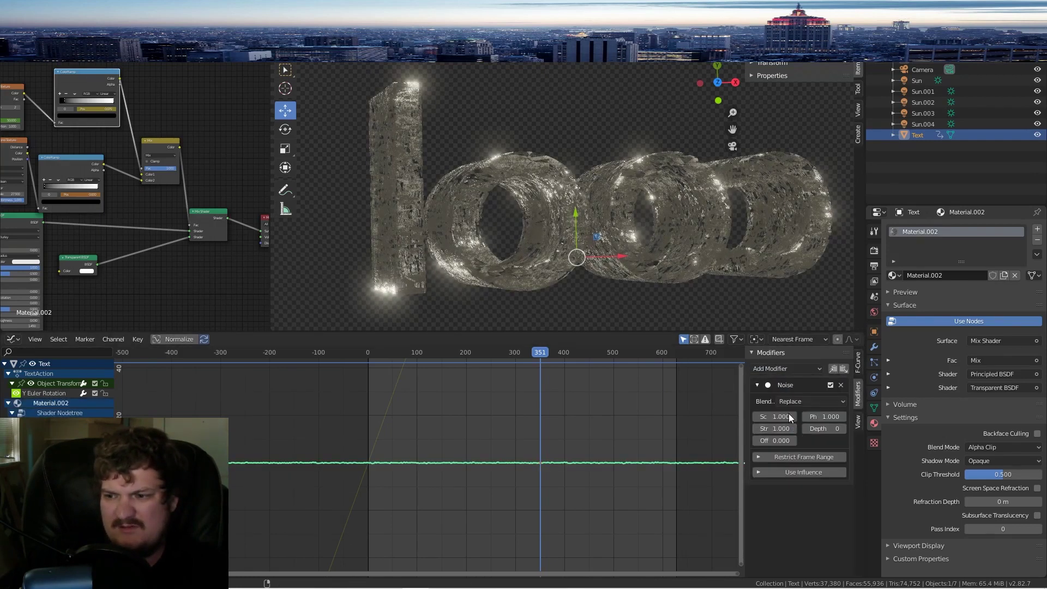
{"action": "left_click_drag", "start_coordinate": [779, 429], "coordinate": [804, 417]}
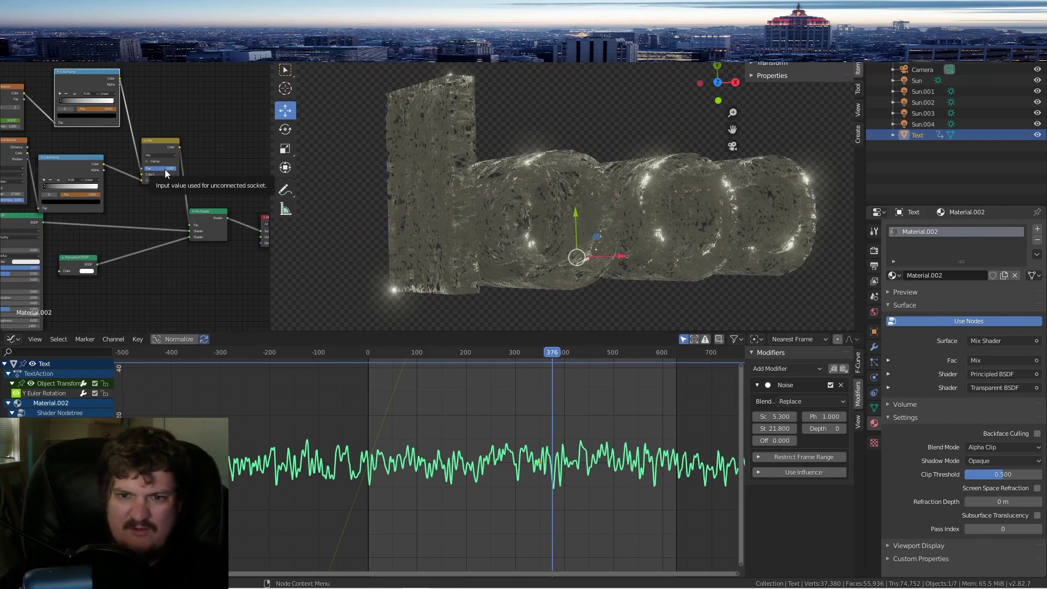
Step: At frame 376, keyframe the color Mix node's Fac and add a Noise modifier with Scale 5.500 and Strength 15.500
{"action": "left_click", "coordinate": [162, 143]}
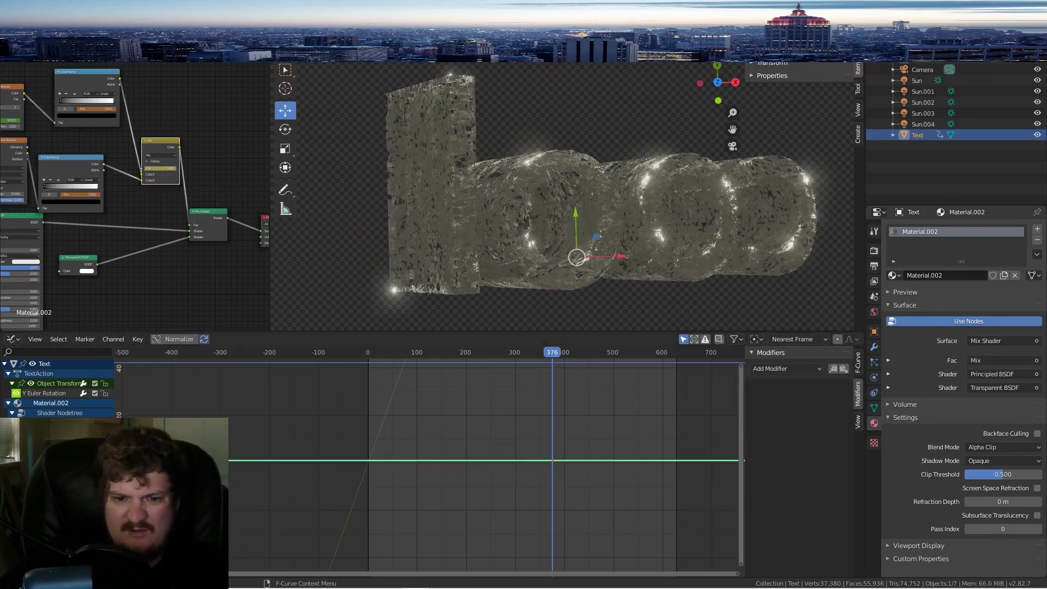
{"action": "left_click", "coordinate": [773, 368]}
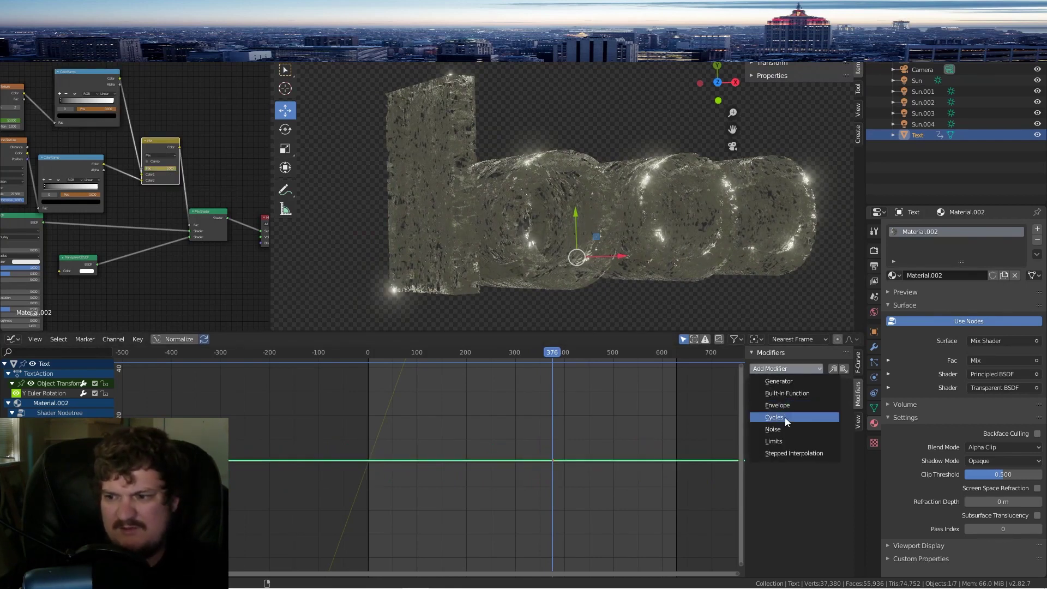
{"action": "left_click", "coordinate": [775, 430]}
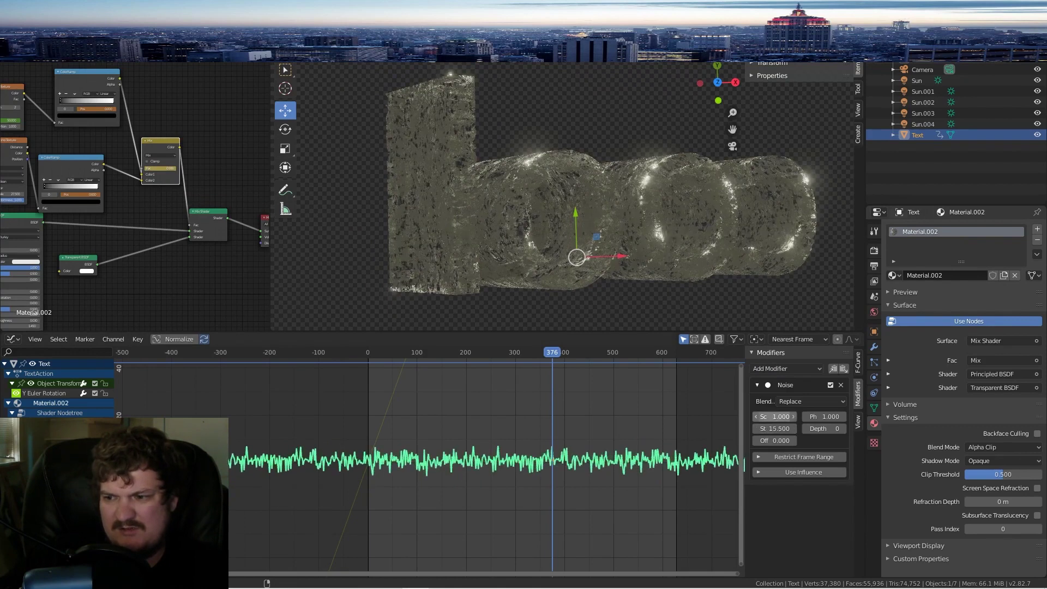
Step: Add a Limits modifier restricting the Mix Fac curve's Y values to minimum 0.000 and maximum 1.000, and play the animation from frame 0
{"action": "left_click", "coordinate": [783, 371]}
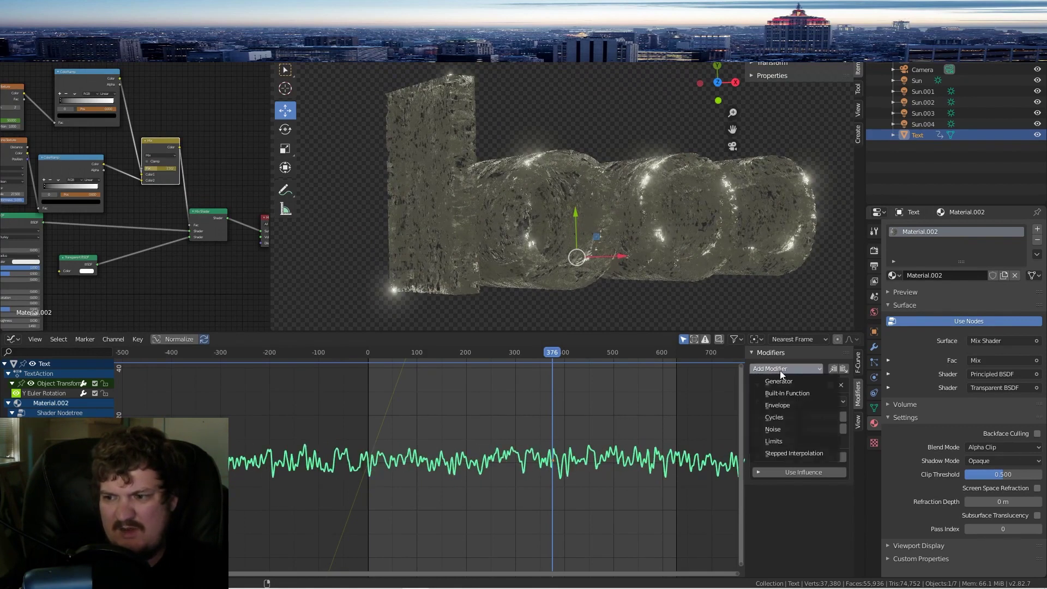
{"action": "left_click", "coordinate": [786, 442]}
{"action": "scroll", "coordinate": [812, 505], "scroll_direction": "down", "scroll_amount": 1}
{"action": "left_click", "coordinate": [807, 522]}
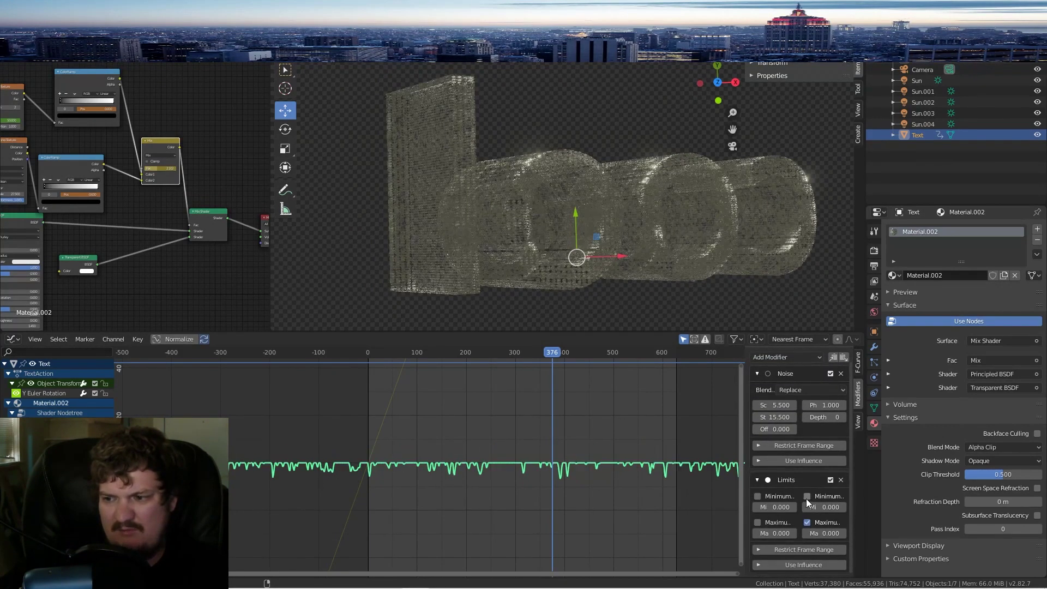
{"action": "left_click", "coordinate": [807, 496]}
{"action": "left_click", "coordinate": [824, 533]}
{"action": "type", "text": "0.0"}
{"action": "key", "text": "Return"}
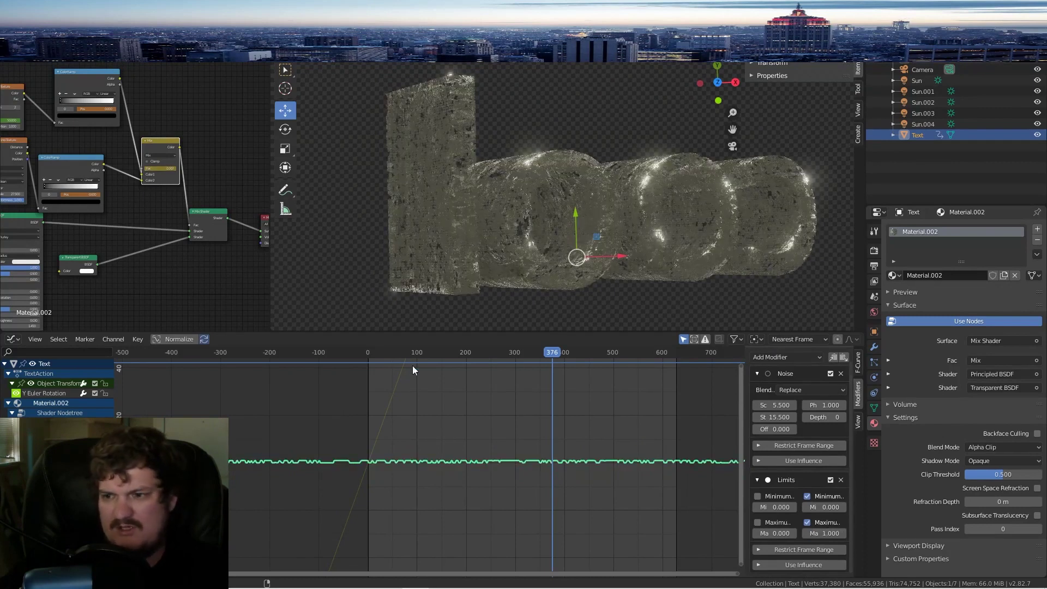
{"action": "left_click_drag", "start_coordinate": [532, 353], "coordinate": [350, 350]}
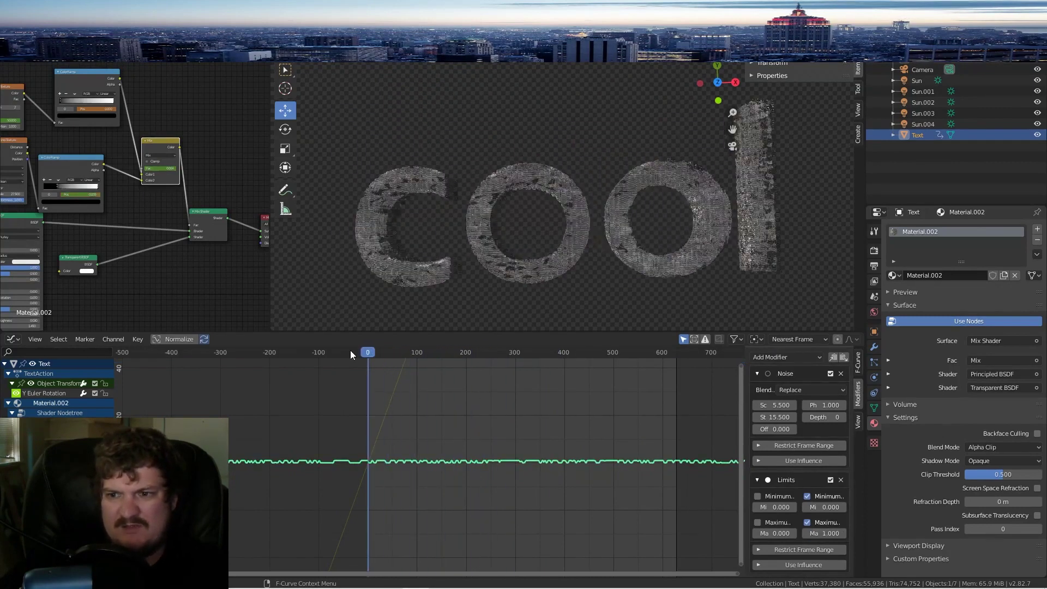
{"action": "key", "text": "space"}
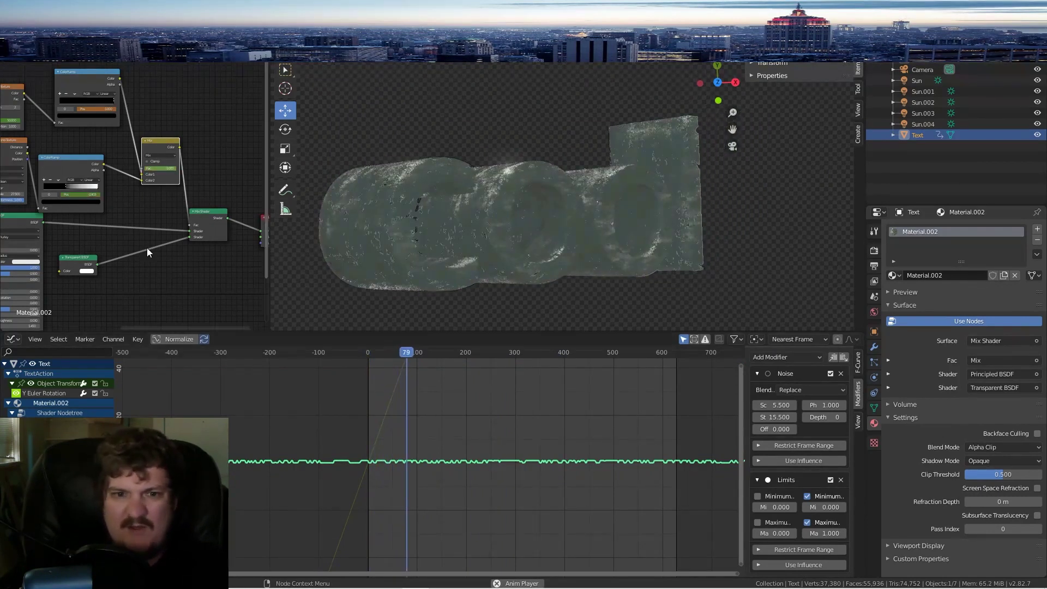
Step: At frame 79, keyframe the Voronoi Texture's Scale, add a Noise modifier with Scale 21.200 and Strength 34.200, and preview the animation
{"action": "scroll", "coordinate": [85, 214], "scroll_direction": "down", "scroll_amount": 1}
{"action": "middle_click_drag", "start_coordinate": [85, 214], "coordinate": [139, 225]}
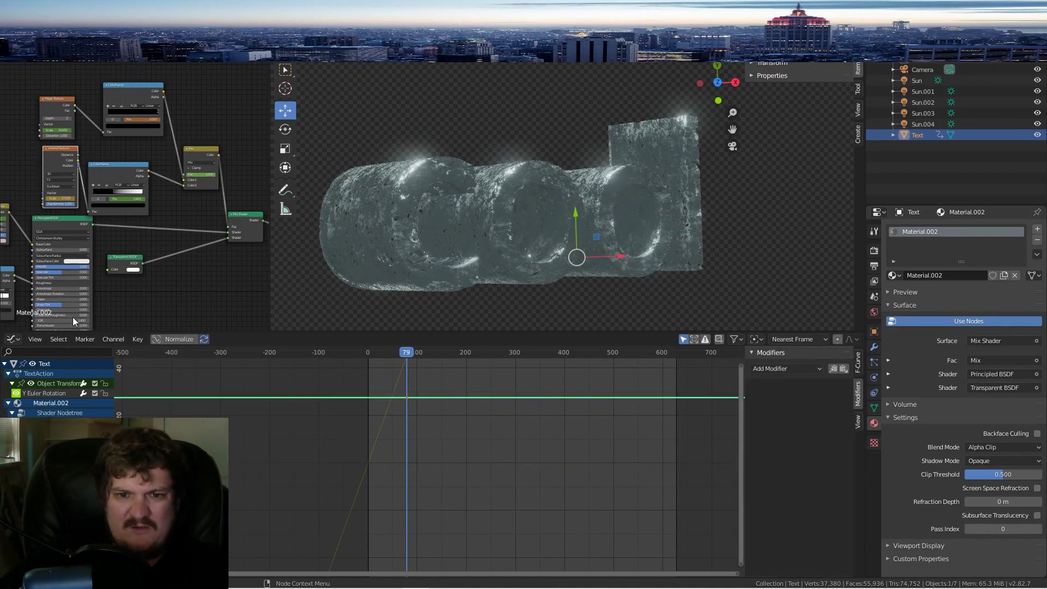
{"action": "left_click", "coordinate": [777, 368]}
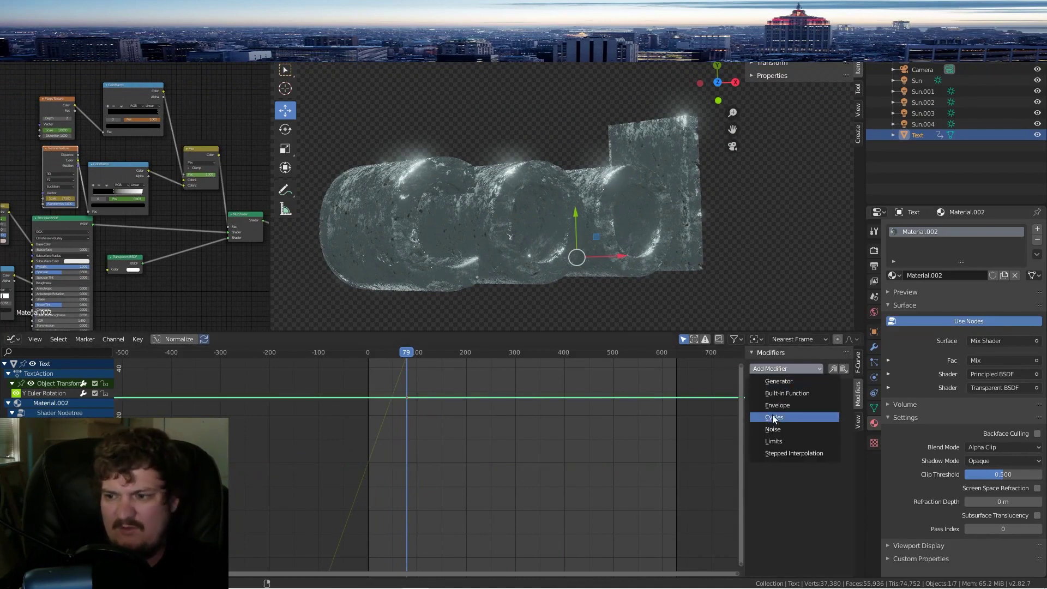
{"action": "left_click", "coordinate": [774, 429]}
{"action": "mouse_move", "coordinate": [774, 429]}
{"action": "left_mouse_down"}
{"action": "mouse_move", "coordinate": [952, 428]}
{"action": "mouse_move", "coordinate": [778, 416]}
{"action": "mouse_move", "coordinate": [886, 416]}
{"action": "left_mouse_up"}
{"action": "key", "text": "space"}
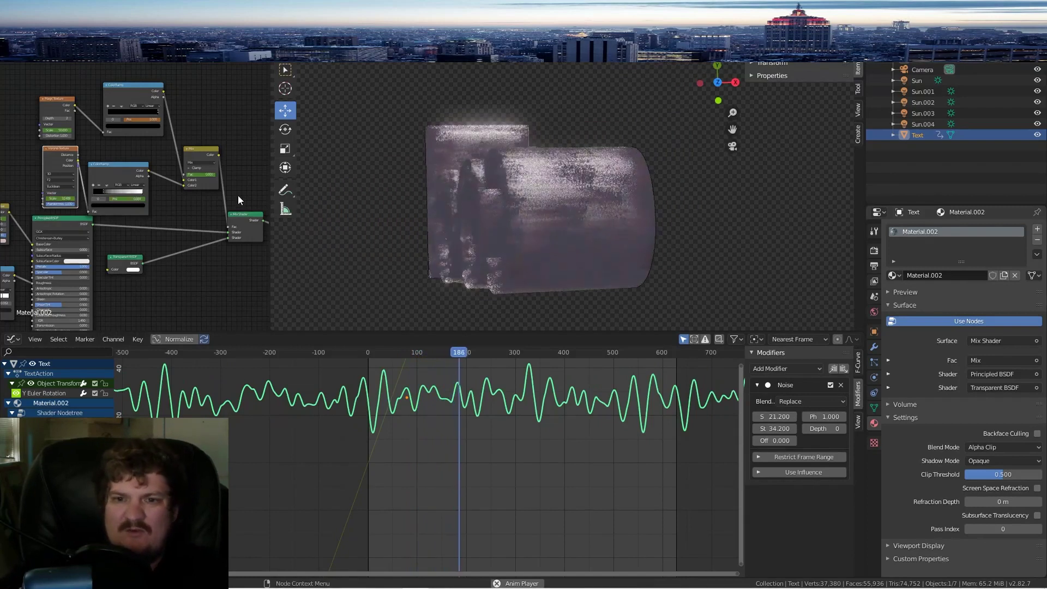
{"action": "key", "text": "space"}
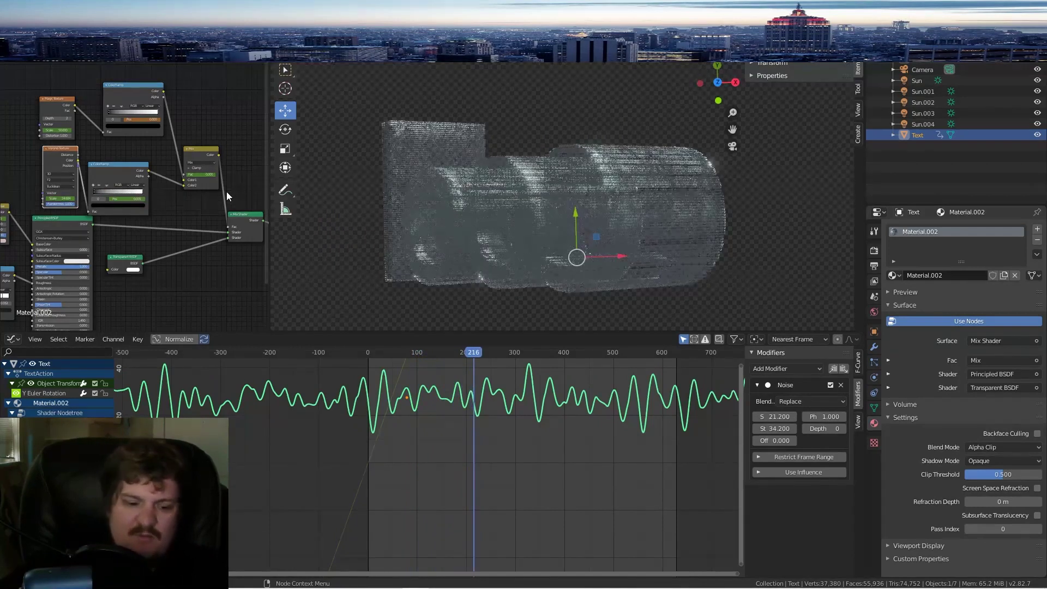
Step: Add another ColorRamp node and place it just beside the color Mix node, above the Mix Shader
{"action": "key", "text": "shift+a"}
{"action": "mouse_move", "coordinate": [182, 191]}
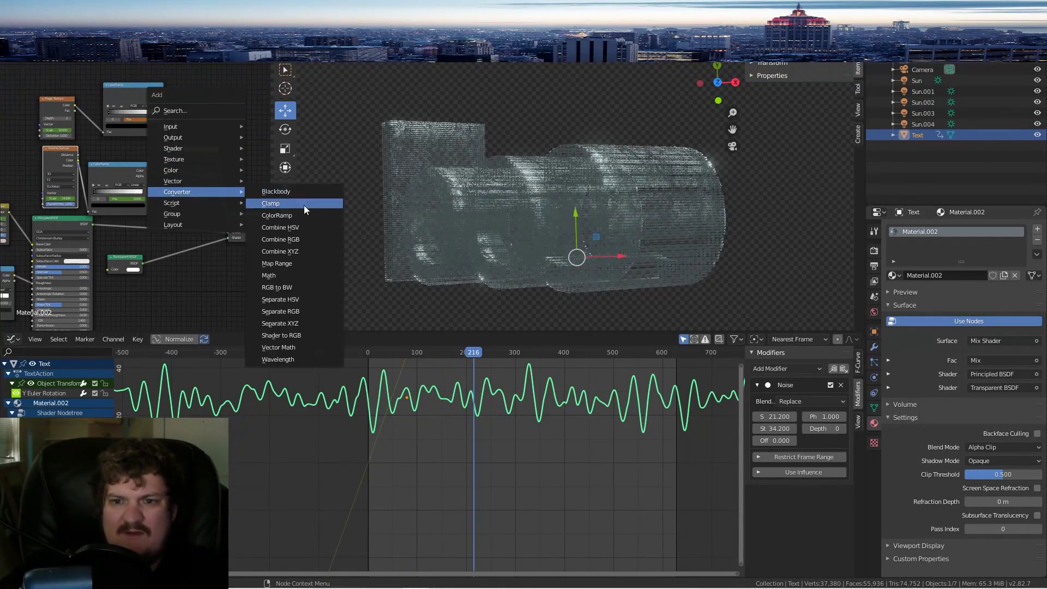
{"action": "left_click", "coordinate": [304, 205]}
{"action": "left_click", "coordinate": [234, 159]}
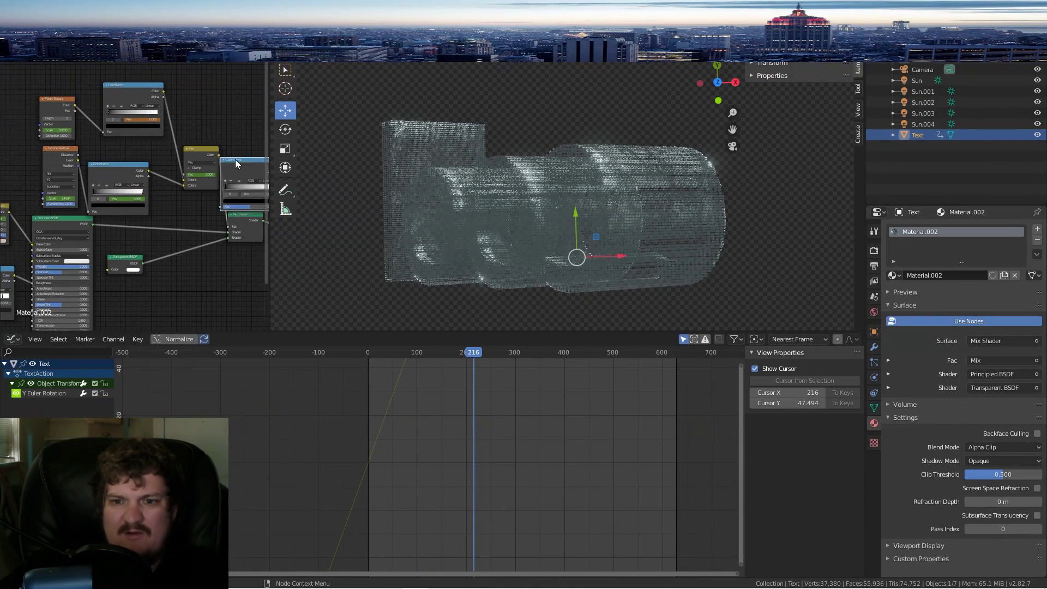
Step: Adjust the new ColorRamp so its black stop sits at 0.350 and its white stop at the end of the ramp
{"action": "scroll", "coordinate": [152, 175], "scroll_direction": "up", "scroll_amount": 3}
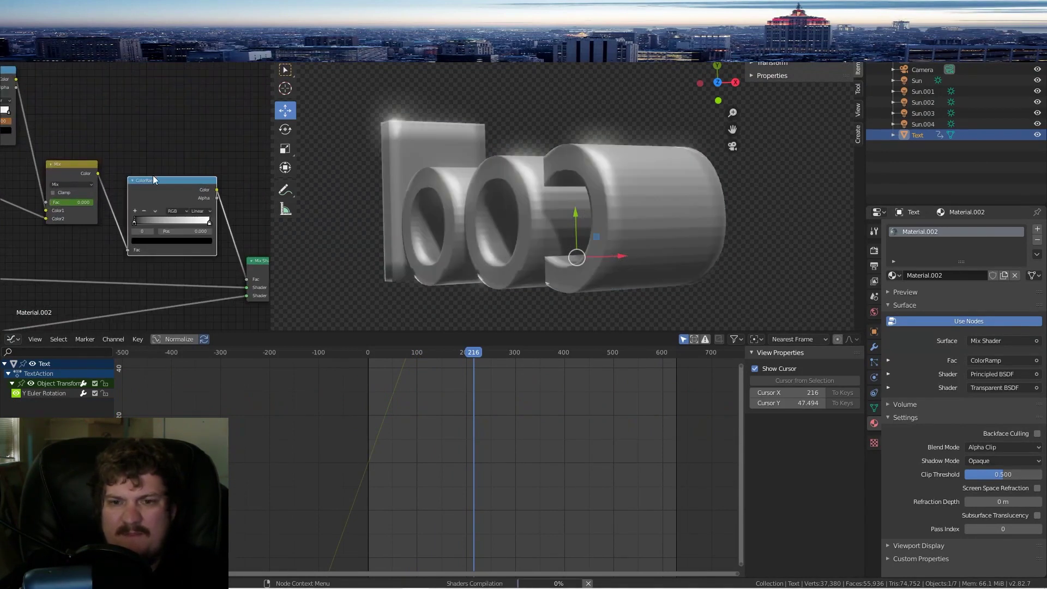
{"action": "left_click", "coordinate": [209, 221]}
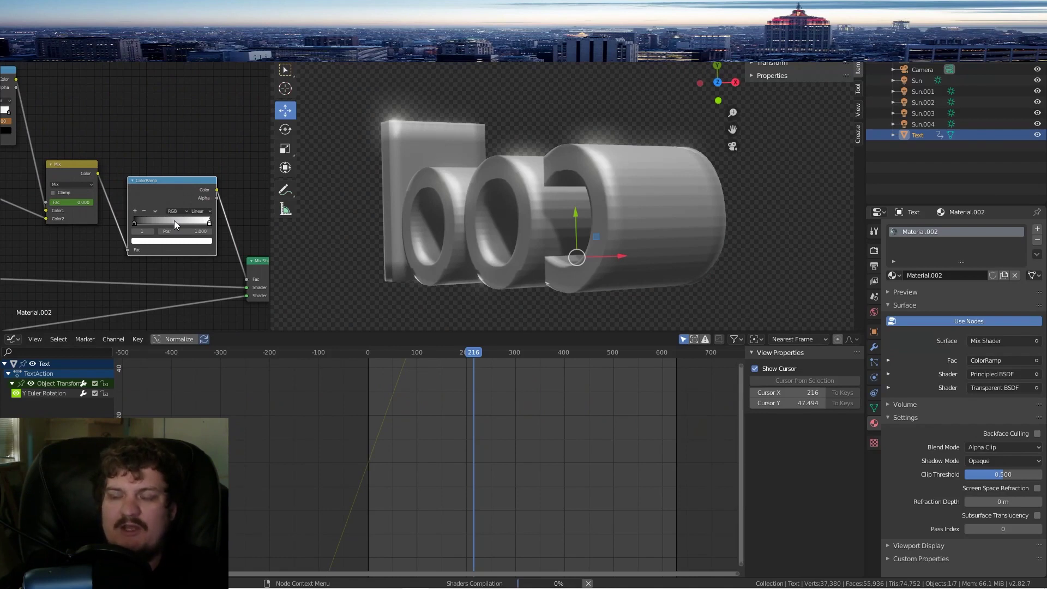
{"action": "left_click", "coordinate": [174, 220]}
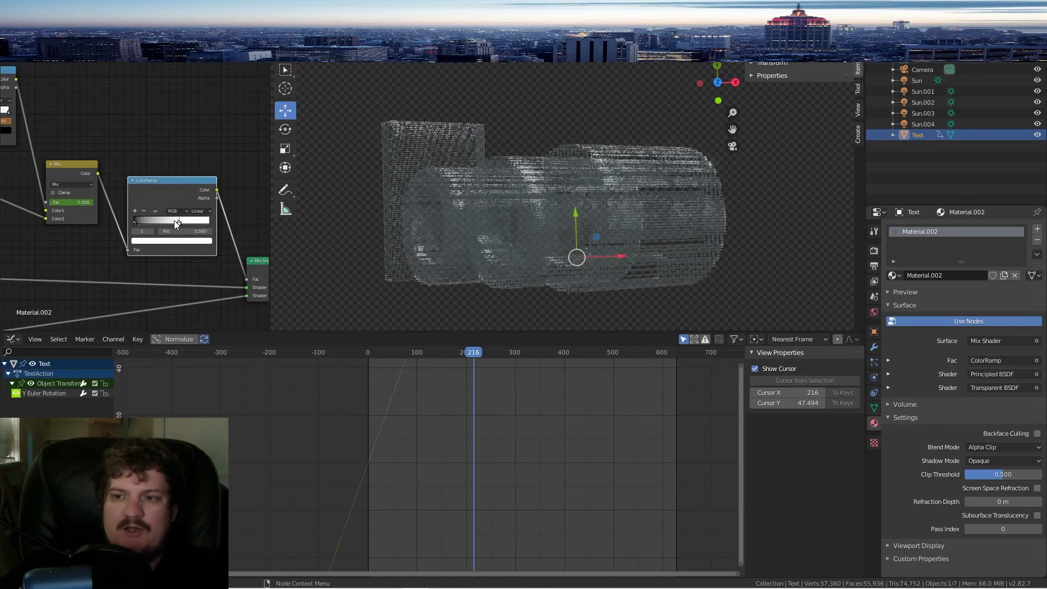
{"action": "left_click", "coordinate": [136, 223]}
{"action": "left_click_drag", "start_coordinate": [145, 222], "coordinate": [176, 224]}
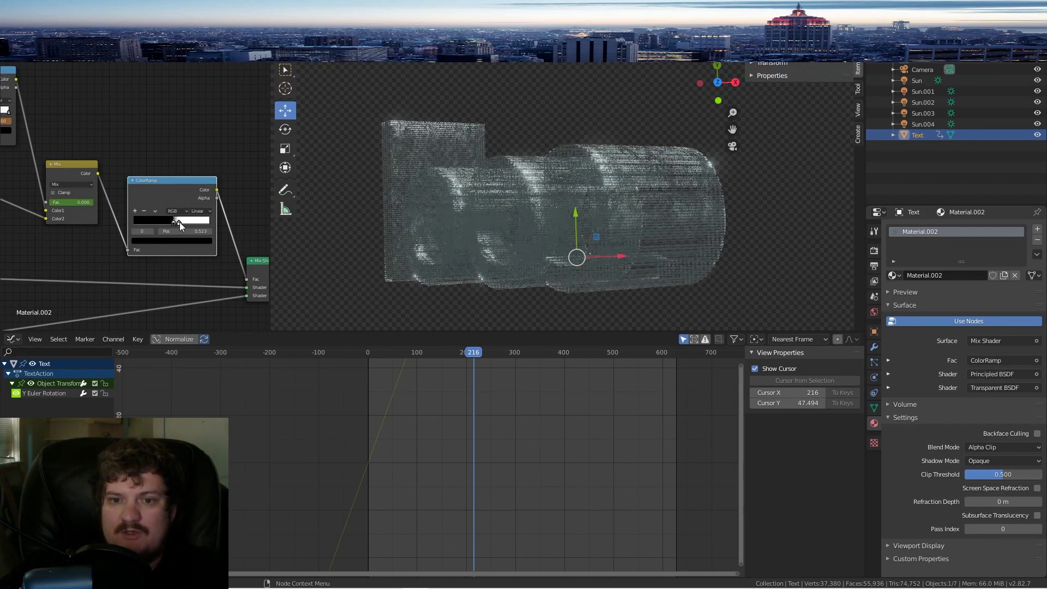
{"action": "left_click", "coordinate": [178, 222]}
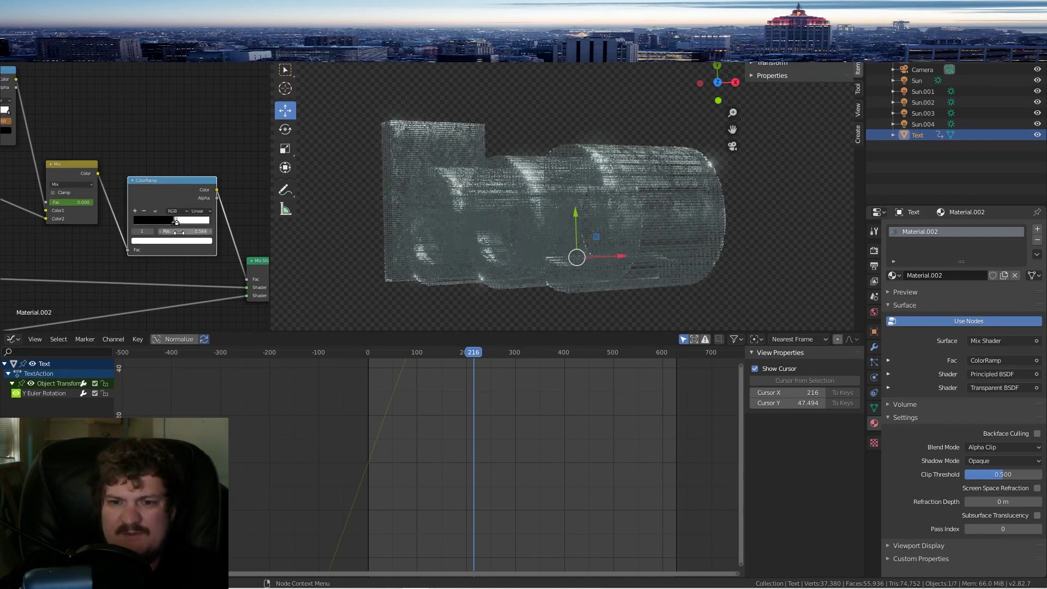
{"action": "left_click_drag", "start_coordinate": [178, 221], "coordinate": [67, 213]}
{"action": "left_click_drag", "start_coordinate": [146, 222], "coordinate": [266, 223]}
{"action": "left_click_drag", "start_coordinate": [145, 222], "coordinate": [273, 224]}
{"action": "left_click_drag", "start_coordinate": [204, 223], "coordinate": [161, 222]}
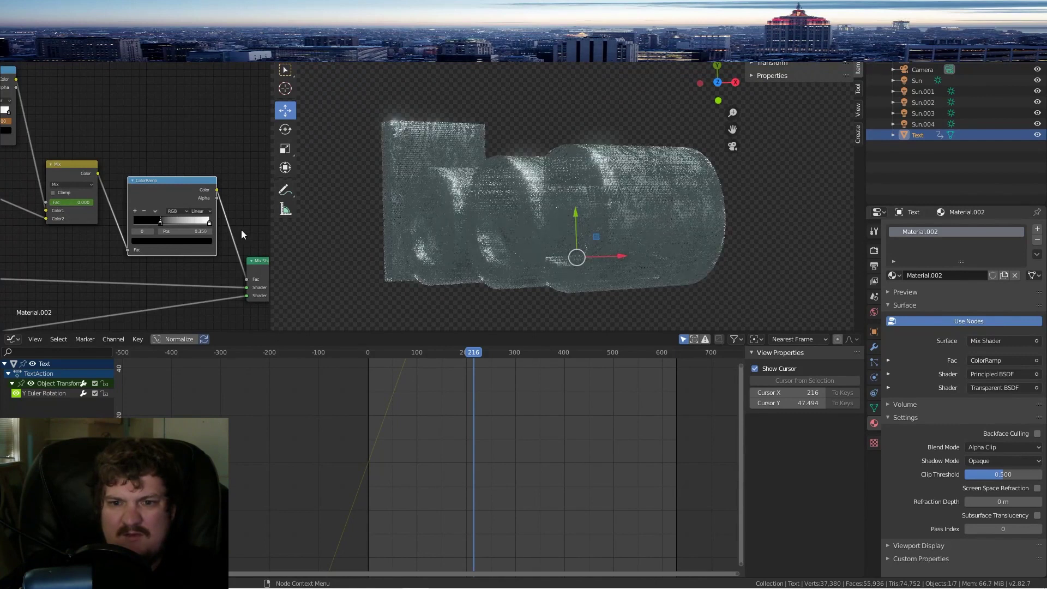
Step: At frame 216, keyframe the new ColorRamp's black stop position, add a Noise modifier with Scale 12.800 and Strength 14.600, and play the animation
{"action": "key", "text": "i"}
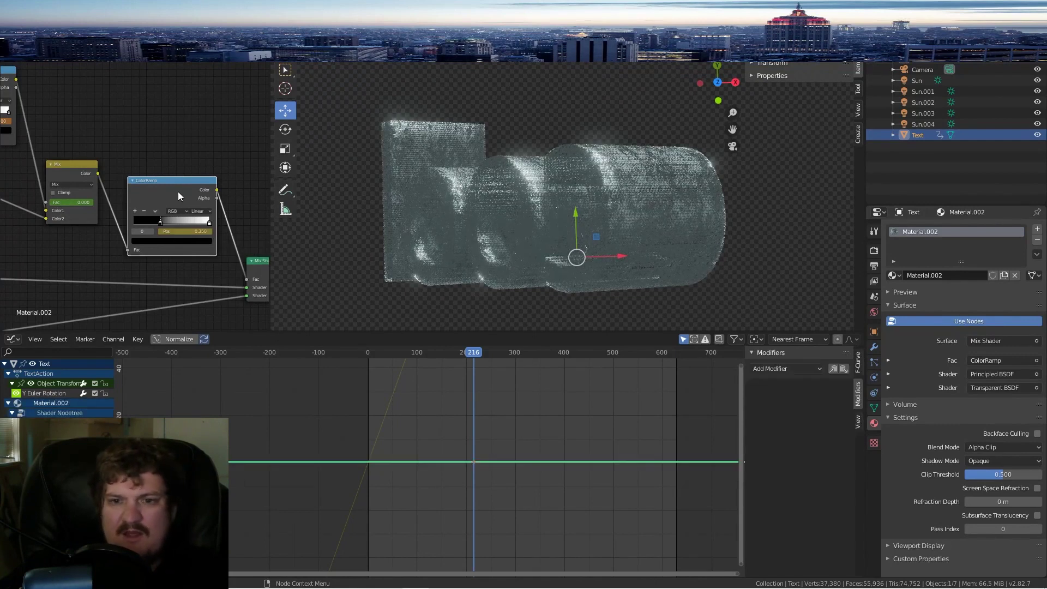
{"action": "left_click", "coordinate": [787, 369]}
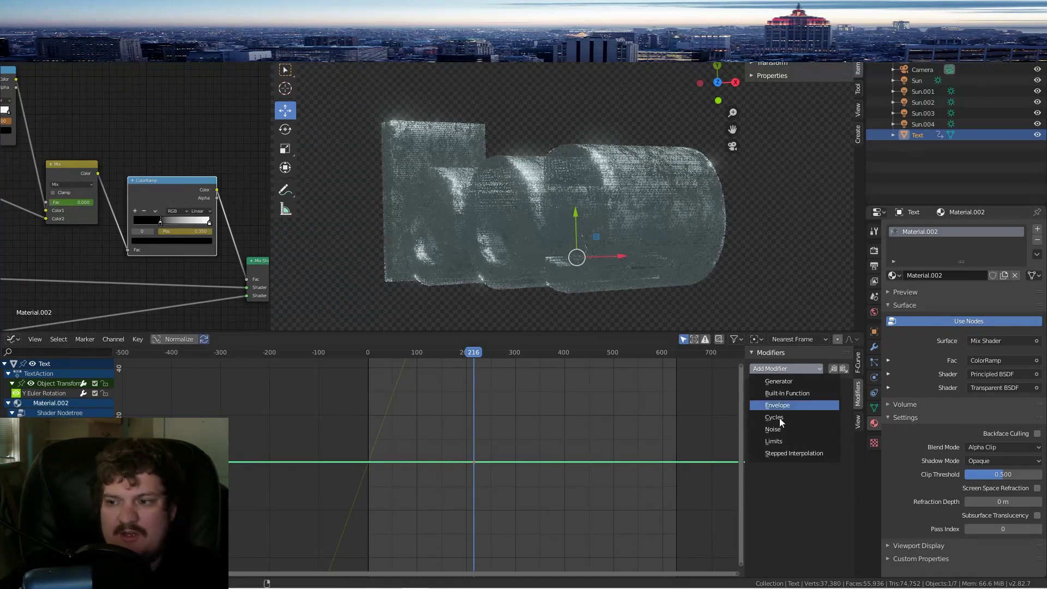
{"action": "left_click", "coordinate": [772, 430]}
{"action": "left_click_drag", "start_coordinate": [781, 428], "coordinate": [847, 417]}
{"action": "key", "text": "space"}
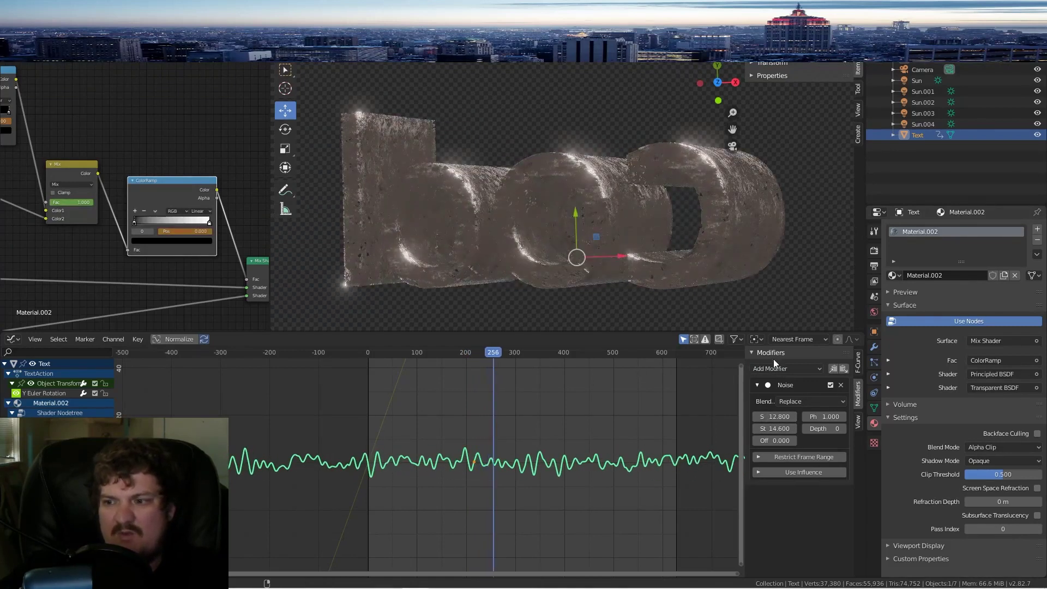
Step: Add a Limits modifier restricting the ColorRamp position curve's Y values to minimum 0.000 and maximum 1.000, and play the animation
{"action": "left_click", "coordinate": [783, 368]}
{"action": "left_click", "coordinate": [780, 440]}
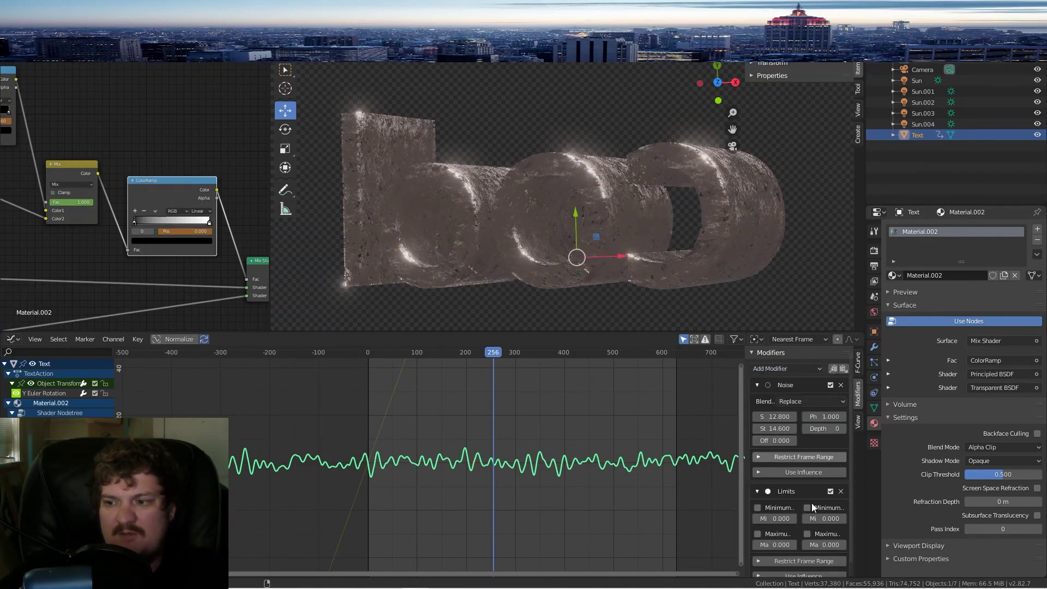
{"action": "left_click", "coordinate": [807, 508]}
{"action": "left_click", "coordinate": [807, 533]}
{"action": "left_click", "coordinate": [815, 545]}
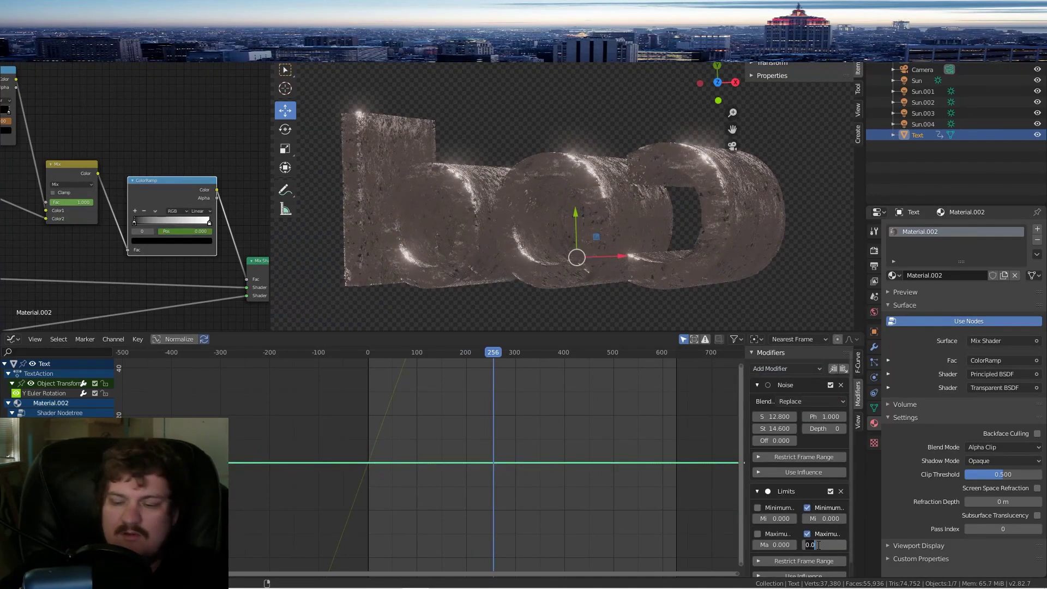
{"action": "type", "text": "1"}
{"action": "key", "text": "Return"}
{"action": "key", "text": "space"}
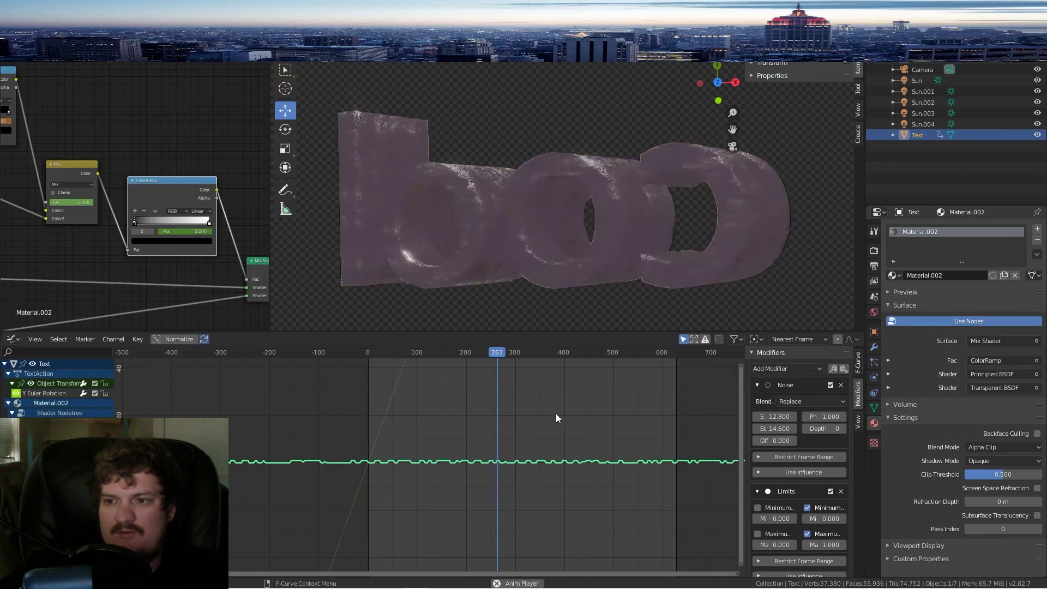
Step: Reposition the new ColorRamp's white stop to about three quarters along the ramp, checking the effect in playback
{"action": "left_click_drag", "start_coordinate": [209, 224], "coordinate": [125, 225]}
{"action": "key", "text": "space"}
{"action": "left_click", "coordinate": [209, 223]}
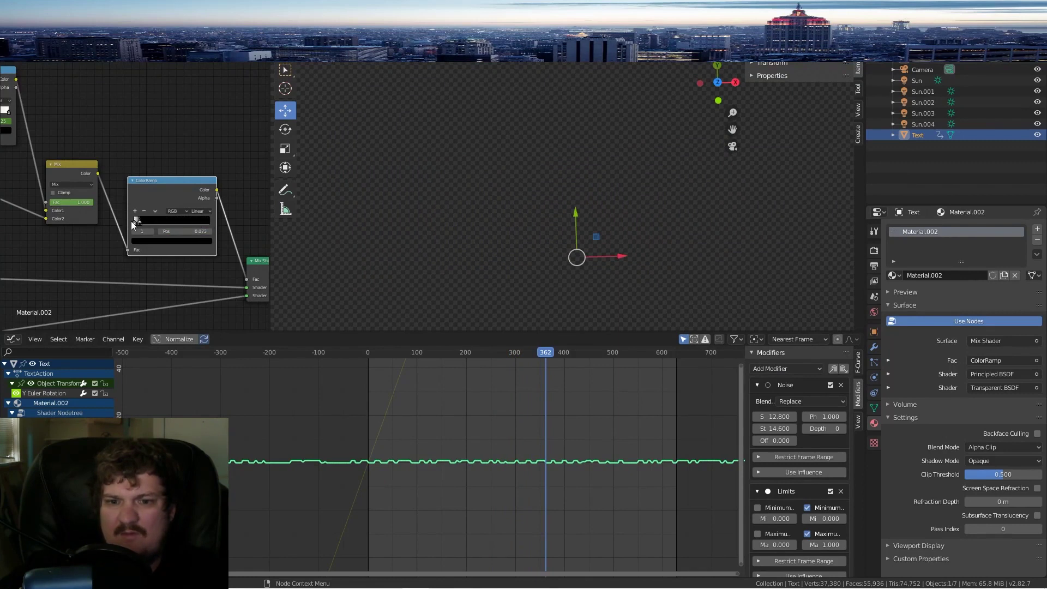
{"action": "key", "text": "space"}
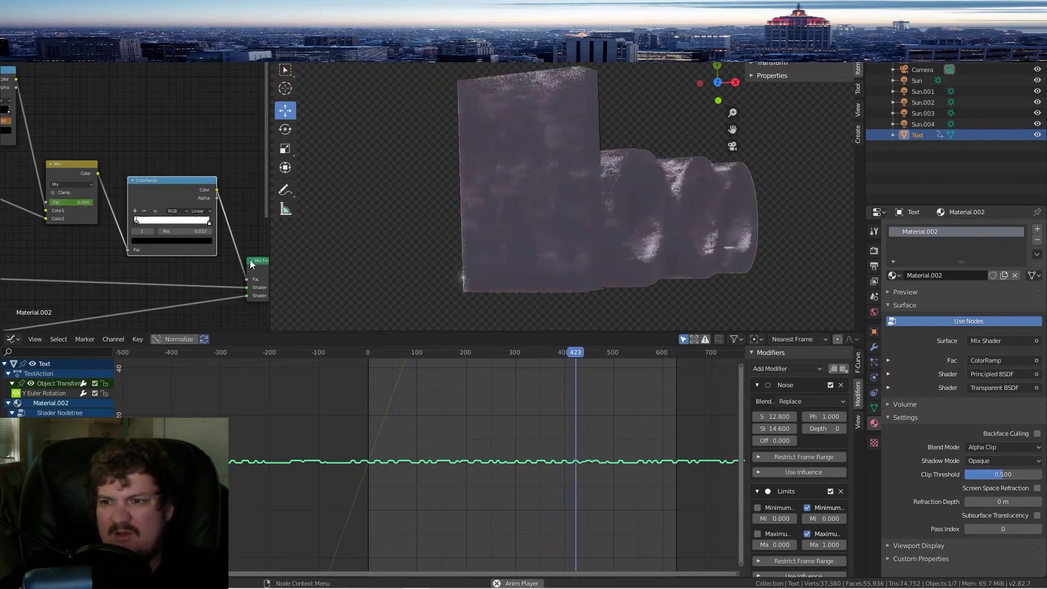
{"action": "left_click_drag", "start_coordinate": [138, 224], "coordinate": [216, 229]}
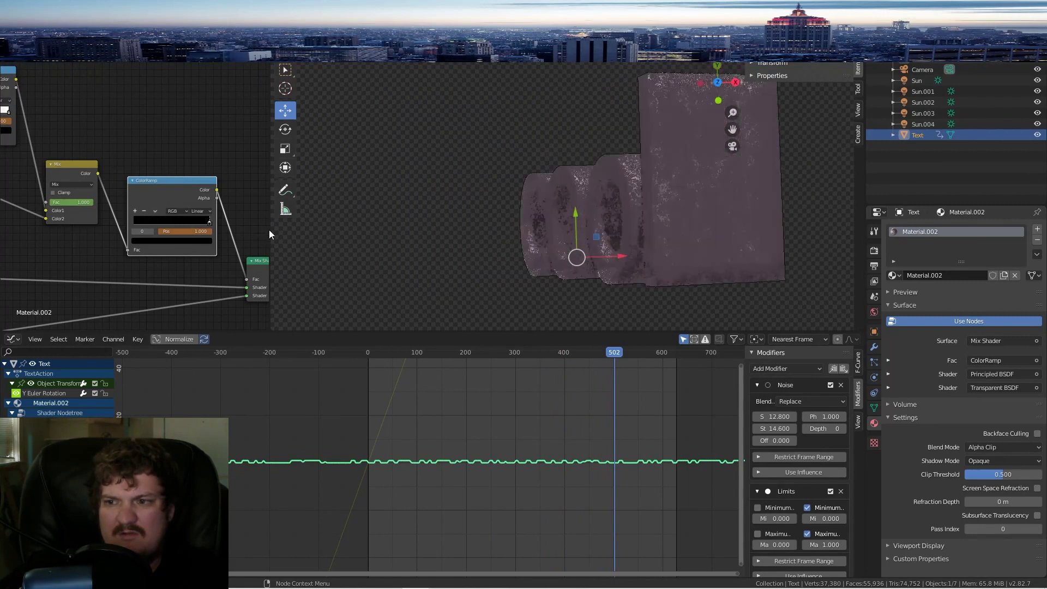
{"action": "key", "text": "ctrl+z"}
{"action": "key", "text": "space"}
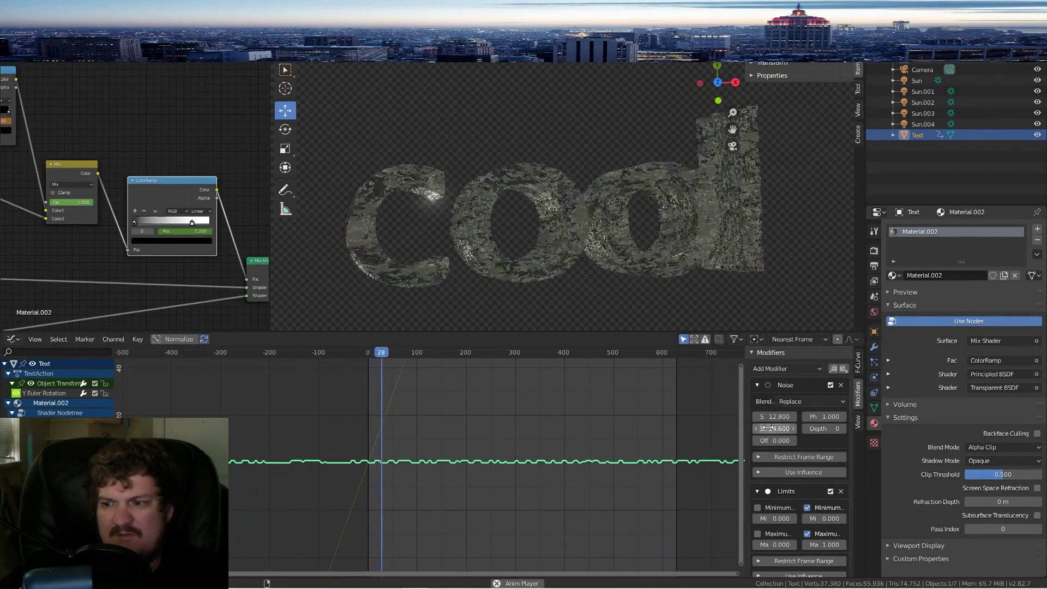
Step: Set the ColorRamp position curve's Noise Strength to 28.200 and Scale to 0.400, and preview the animation through the camera
{"action": "left_click_drag", "start_coordinate": [773, 428], "coordinate": [848, 428]}
{"action": "left_click_drag", "start_coordinate": [773, 417], "coordinate": [705, 416]}
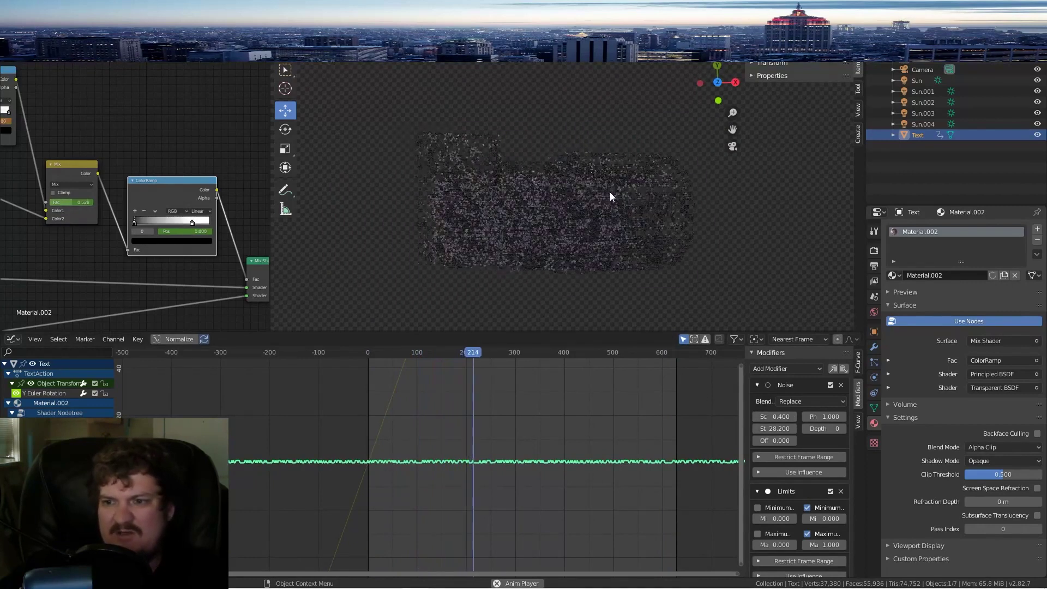
{"action": "key", "text": "KP_0"}
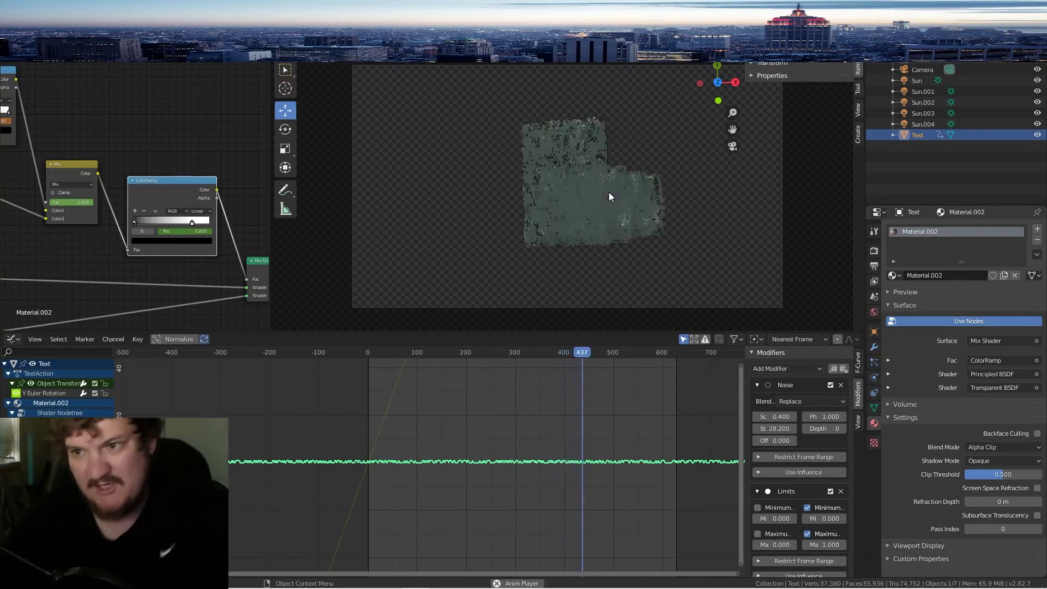
Step: Add a Wireframe modifier to the text object and check it at another frame of the animation
{"action": "left_click", "coordinate": [874, 347]}
{"action": "left_click", "coordinate": [914, 229]}
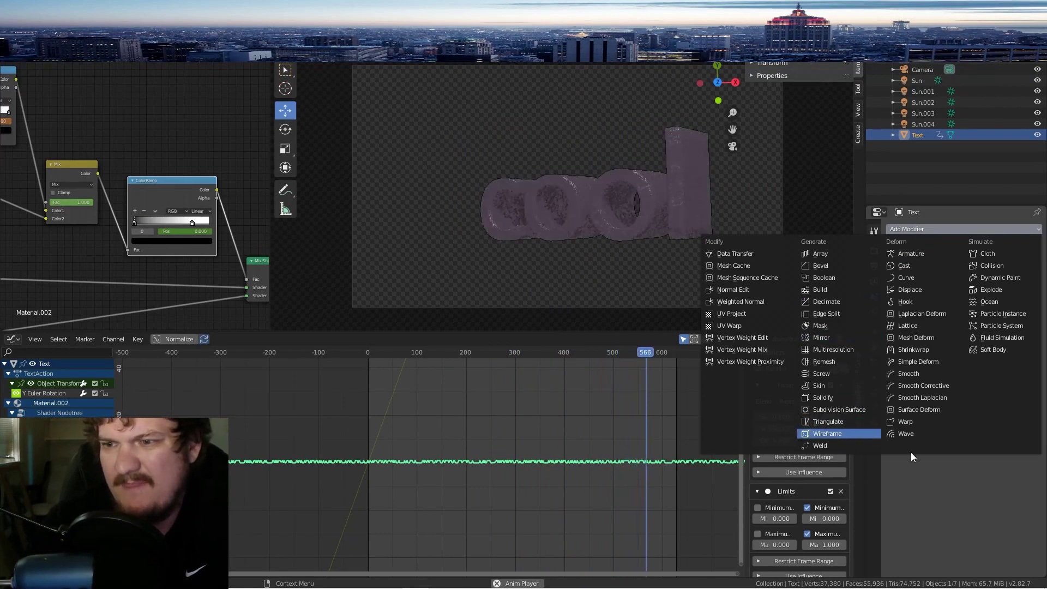
{"action": "key", "text": "Return"}
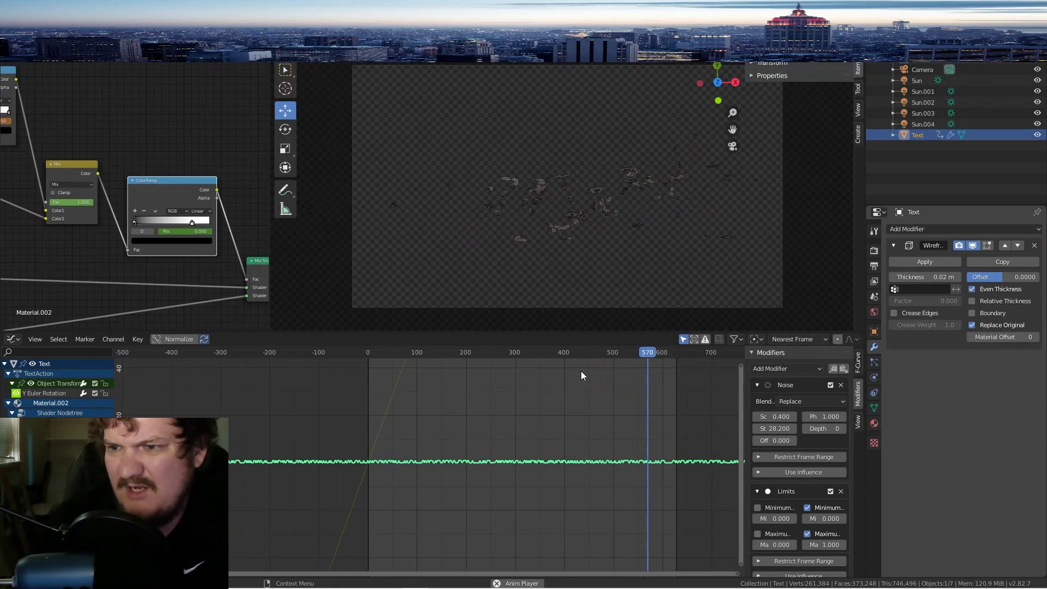
{"action": "left_click", "coordinate": [560, 349]}
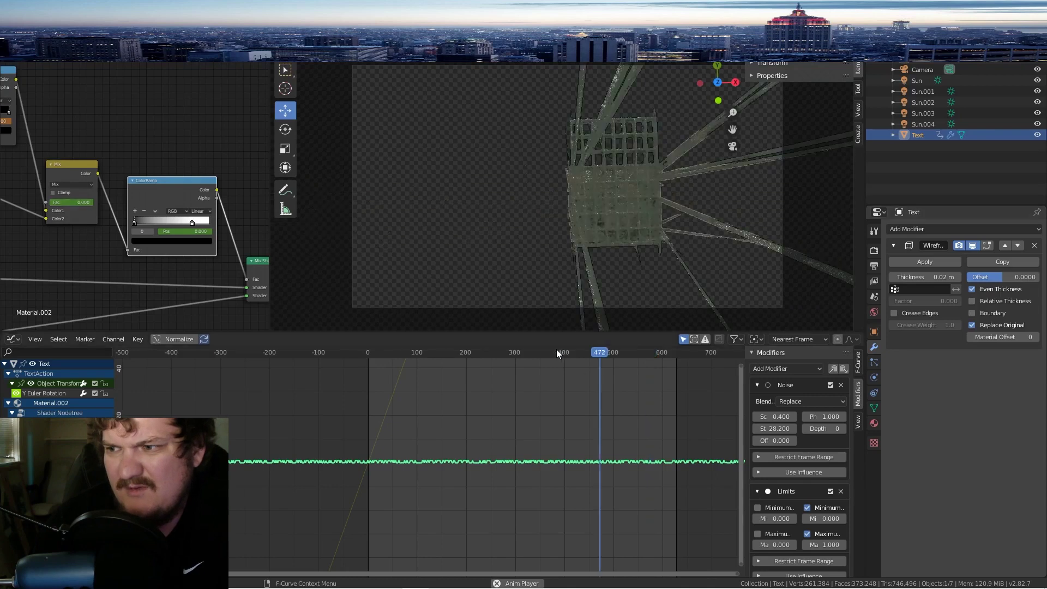
Step: Disable Even Thickness and Replace Original in the text's Wireframe modifier, checking the result at earlier frames
{"action": "left_click", "coordinate": [972, 289]}
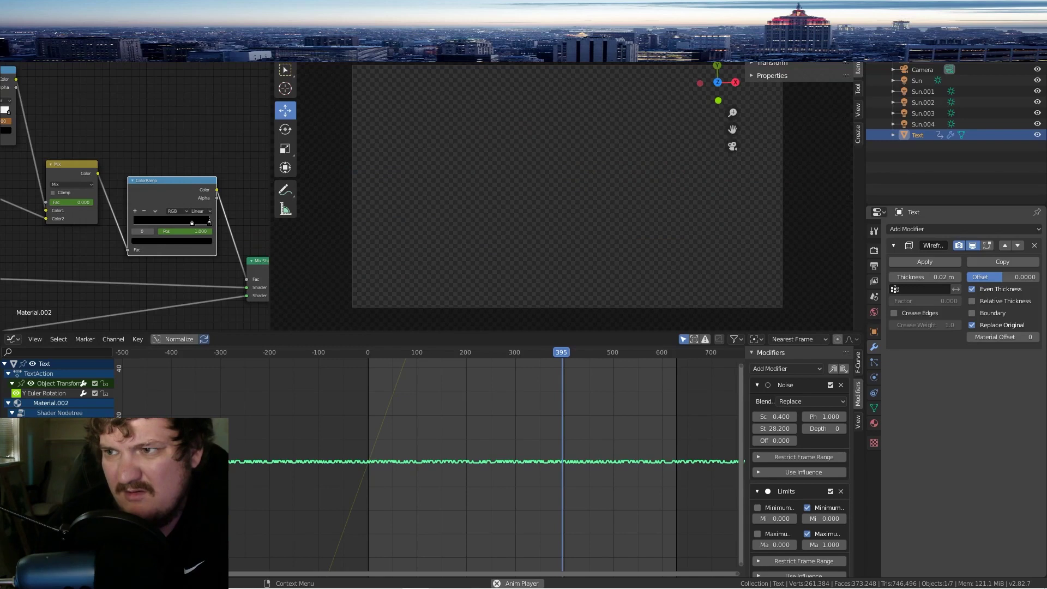
{"action": "key", "text": "alt+a"}
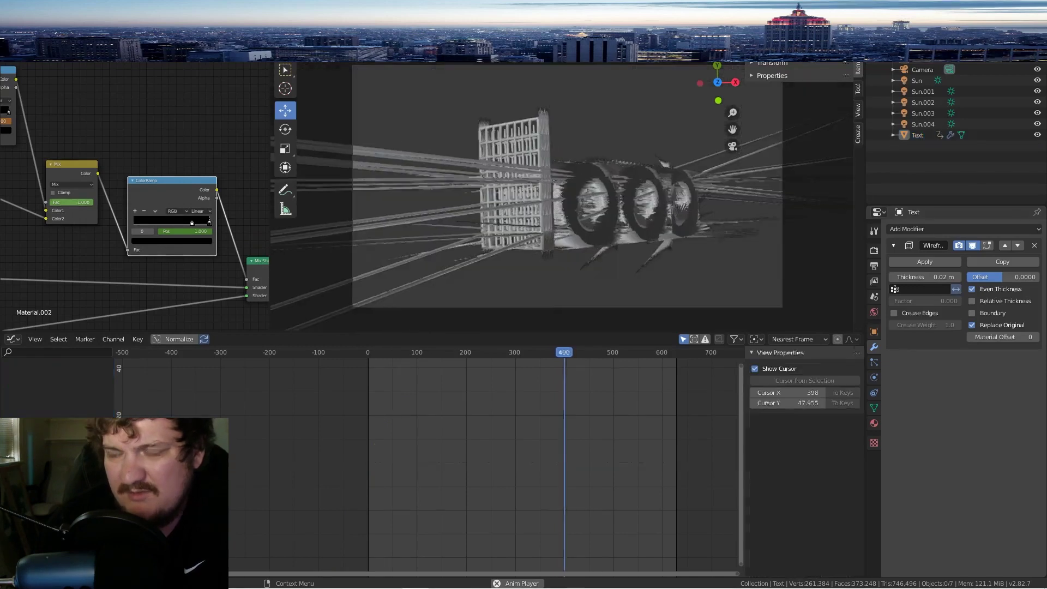
{"action": "left_click", "coordinate": [973, 289]}
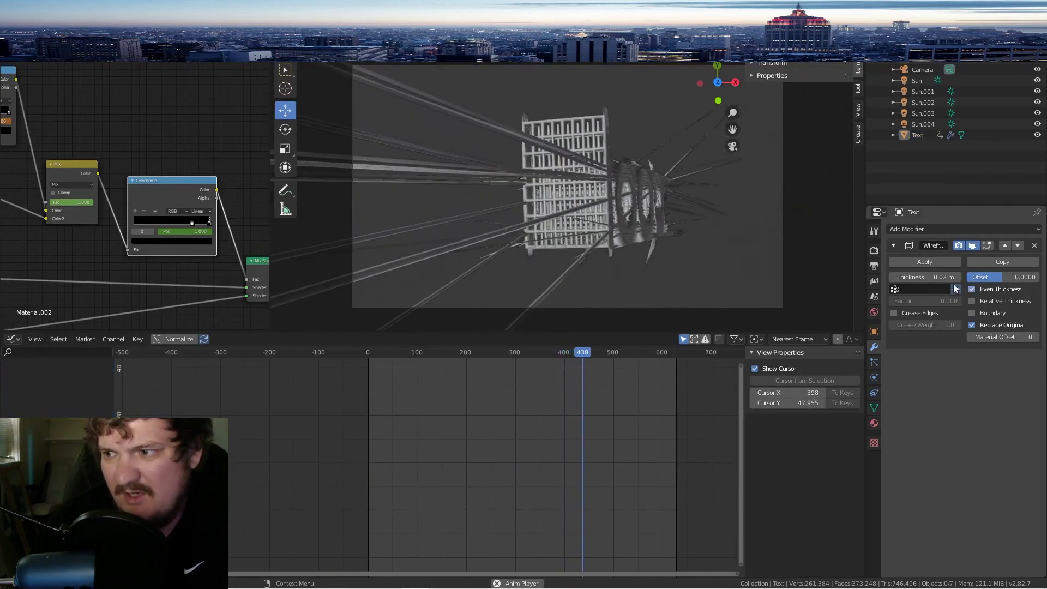
{"action": "left_click_drag", "start_coordinate": [581, 349], "coordinate": [450, 352]}
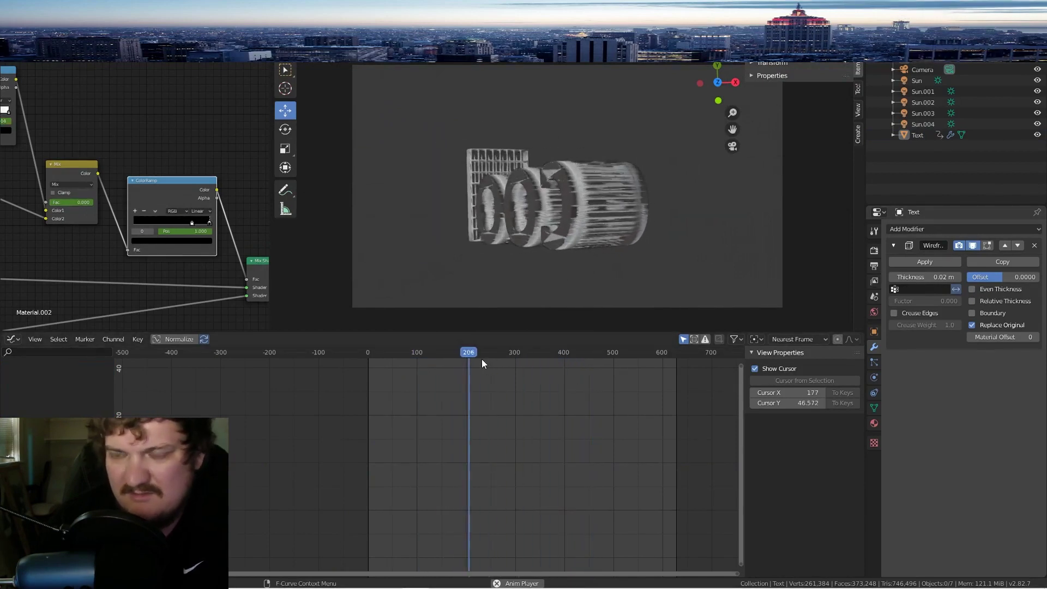
{"action": "left_click_drag", "start_coordinate": [479, 358], "coordinate": [375, 352]}
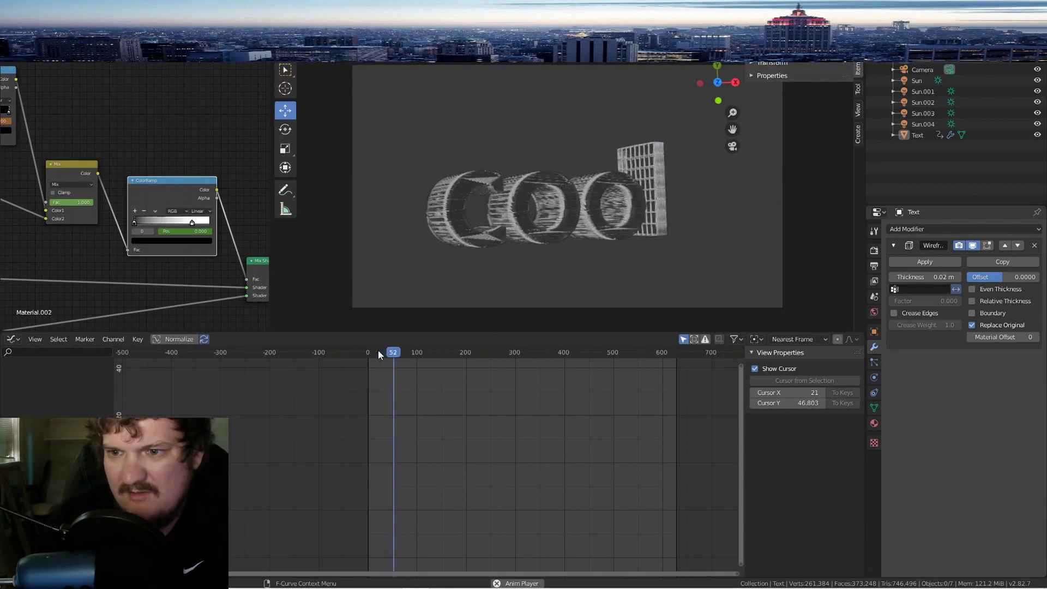
{"action": "left_click", "coordinate": [972, 325]}
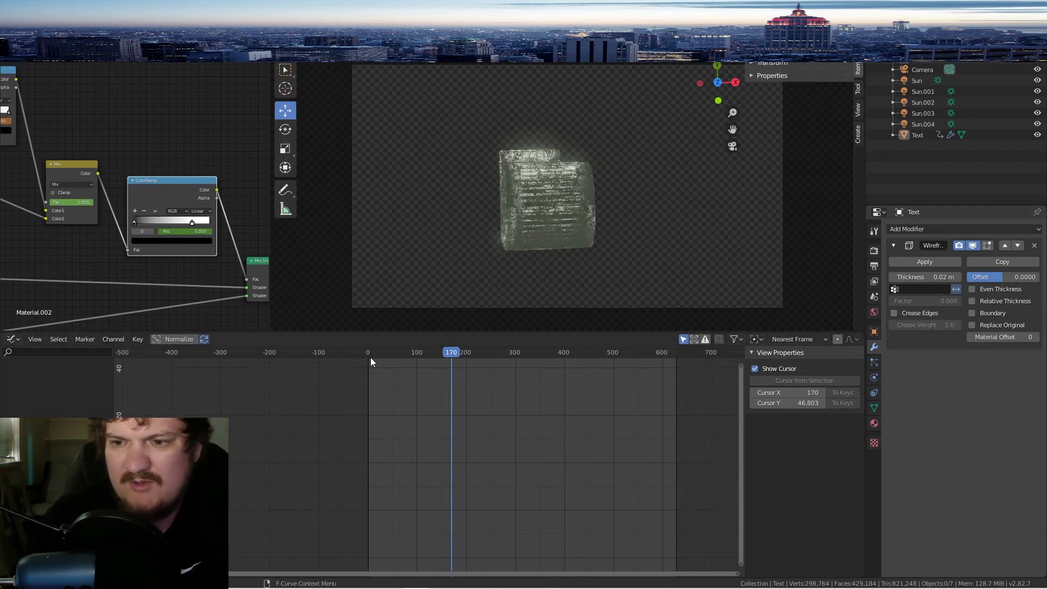
Step: Preview the text animation in solid shading and set the Wireframe modifier's Material Offset to 2
{"action": "key", "text": "z"}
{"action": "key", "text": "6"}
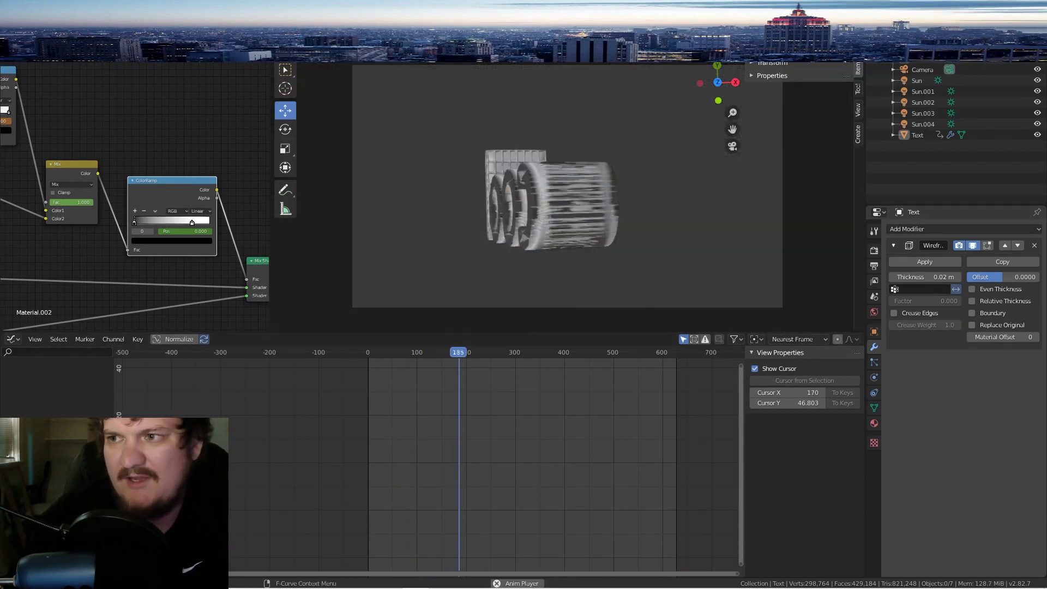
{"action": "key", "text": "space"}
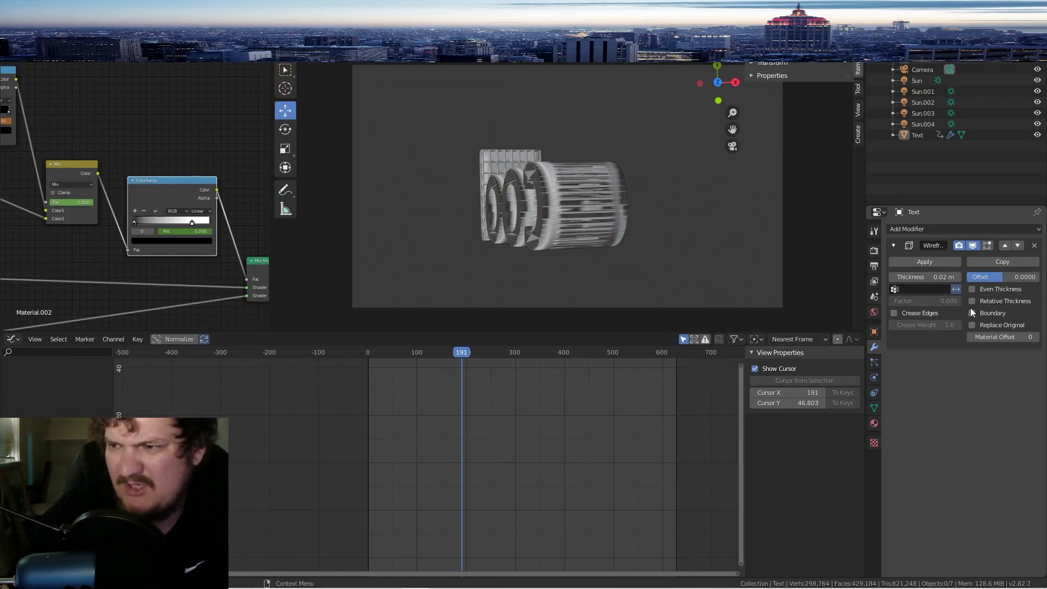
{"action": "left_click", "coordinate": [997, 336]}
{"action": "type", "text": "2"}
{"action": "key", "text": "Return"}
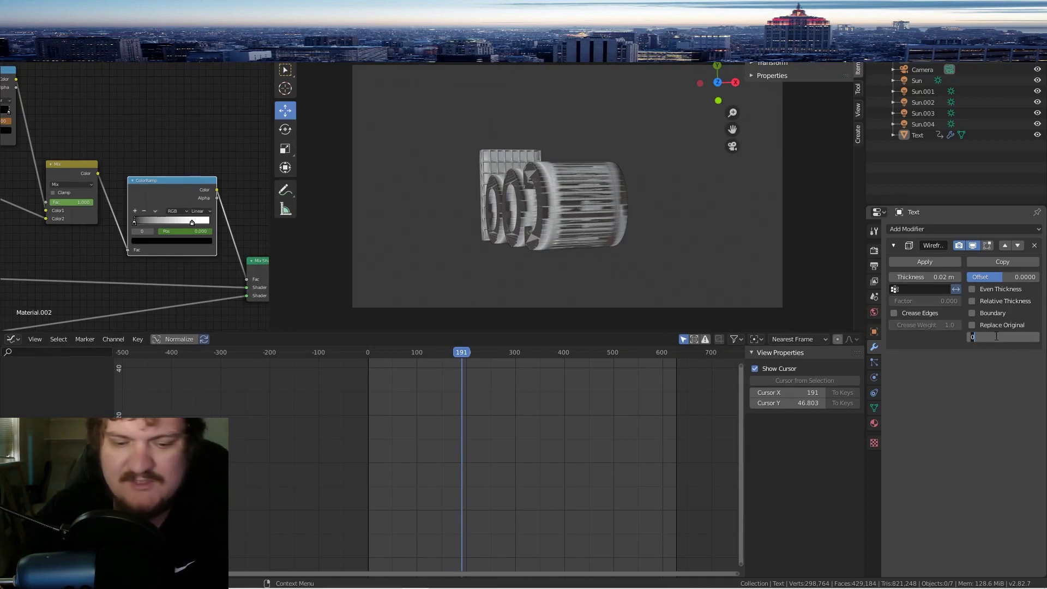
Step: Add a second material slot with a new material to the text and set its base color to magenta
{"action": "left_click", "coordinate": [874, 424]}
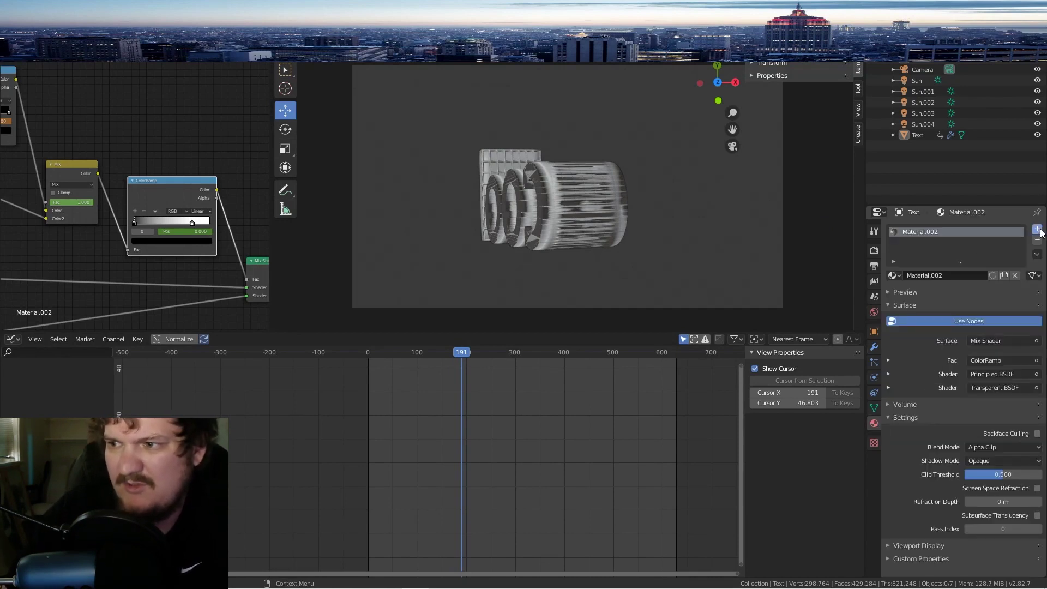
{"action": "left_click", "coordinate": [1034, 230]}
{"action": "left_click", "coordinate": [922, 297]}
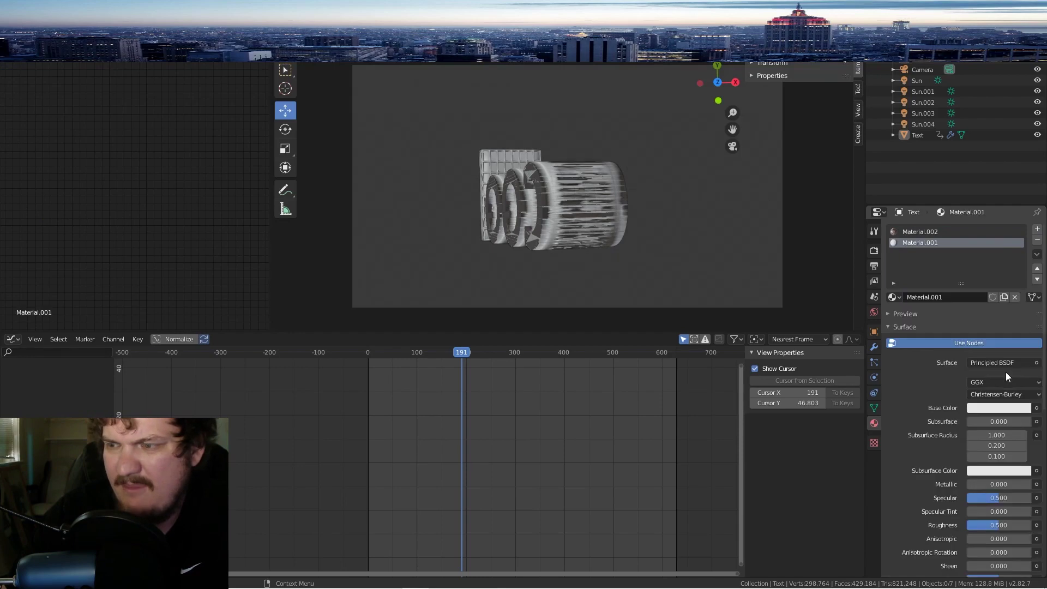
{"action": "left_click", "coordinate": [985, 408]}
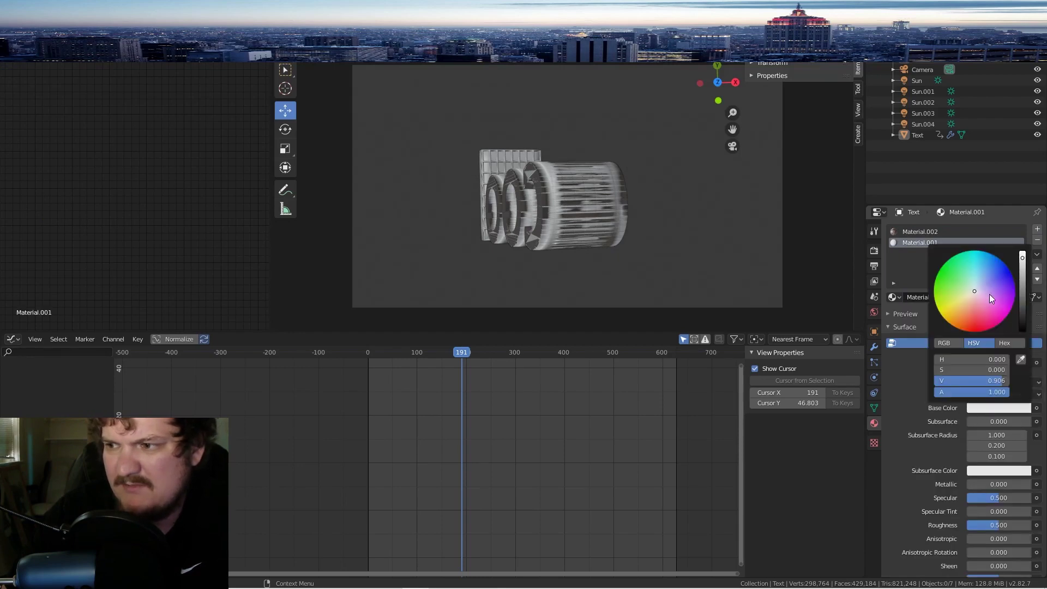
{"action": "left_click", "coordinate": [989, 295]}
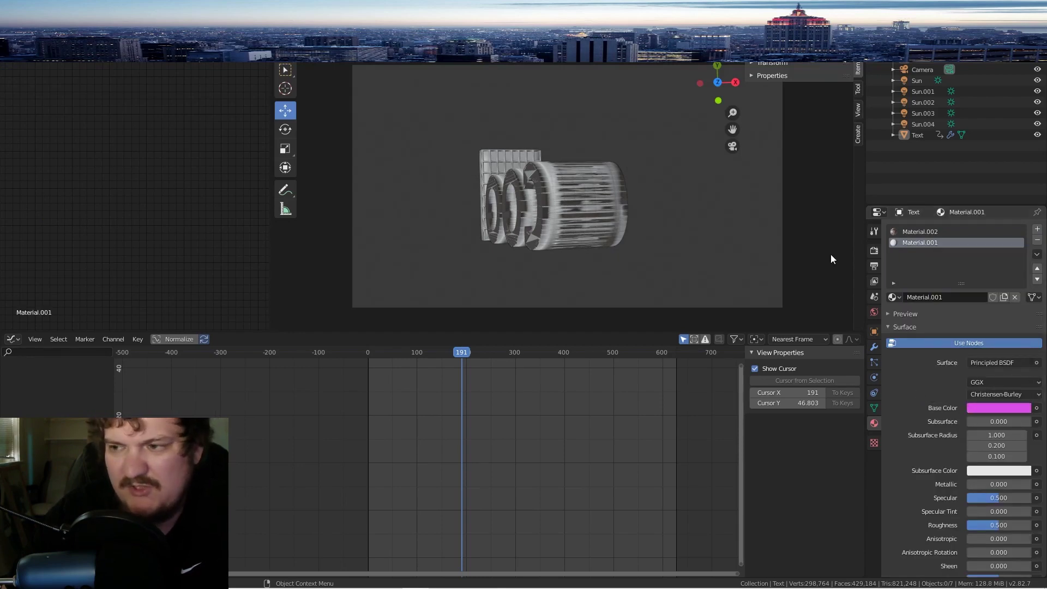
Step: Change the second material's base color to pale mint green and play the animation to check the wireframe
{"action": "left_click", "coordinate": [874, 347]}
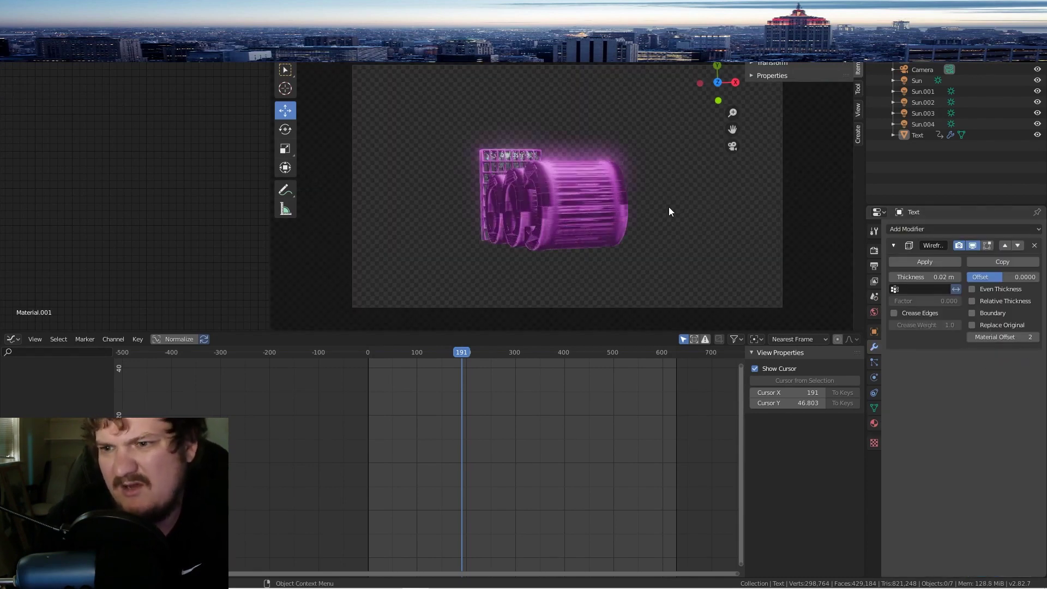
{"action": "key", "text": "space"}
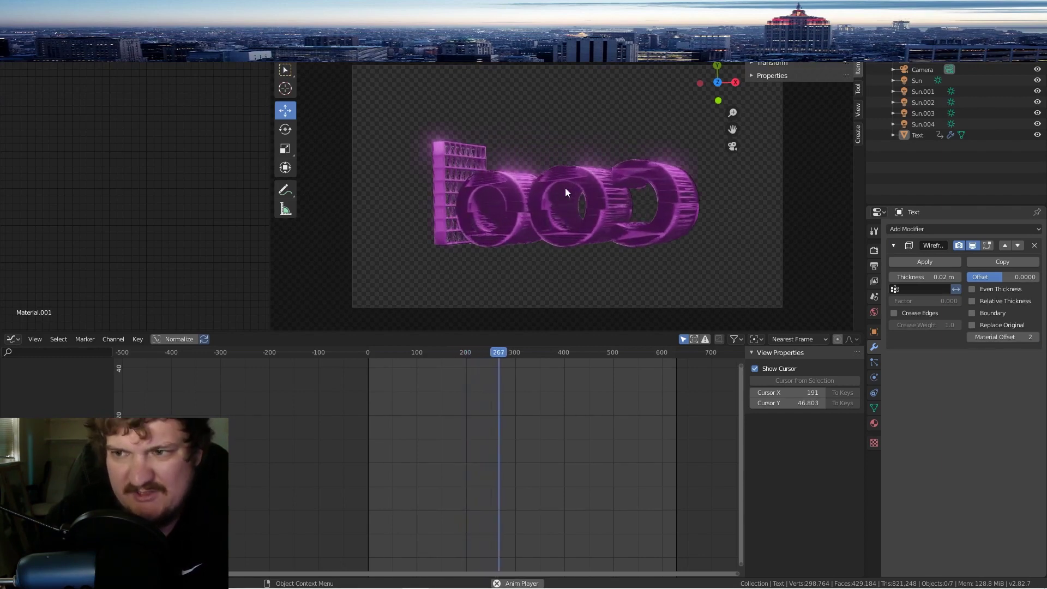
{"action": "scroll", "coordinate": [493, 176], "scroll_direction": "down", "scroll_amount": 2}
{"action": "scroll", "coordinate": [493, 173], "scroll_direction": "up", "scroll_amount": 2}
{"action": "left_click", "coordinate": [874, 423]}
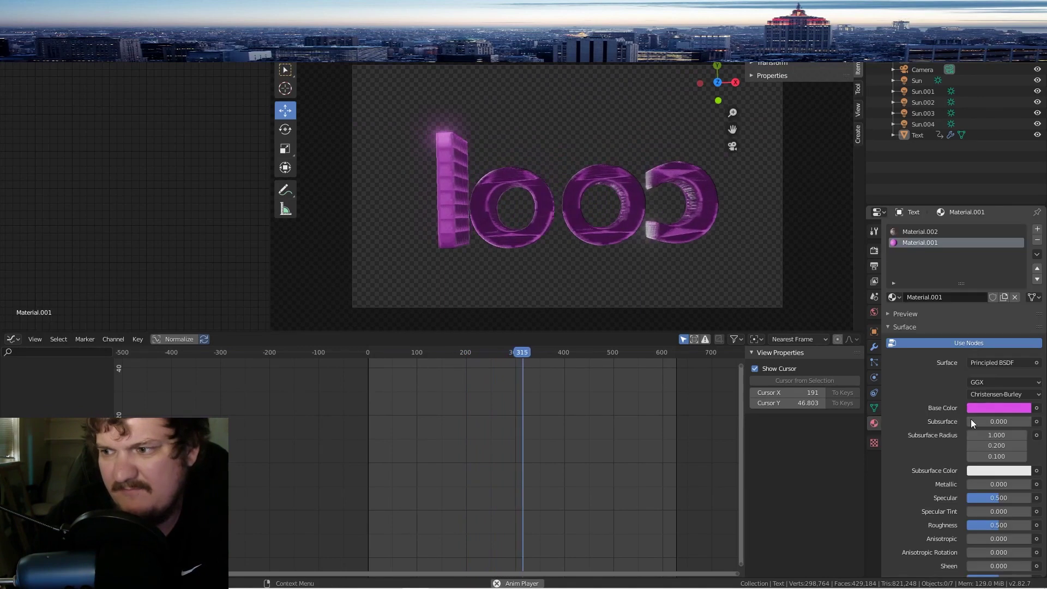
{"action": "left_click", "coordinate": [1003, 407]}
{"action": "mouse_move", "coordinate": [977, 285]}
{"action": "left_mouse_down"}
{"action": "mouse_move", "coordinate": [966, 272]}
{"action": "mouse_move", "coordinate": [972, 285]}
{"action": "left_mouse_up"}
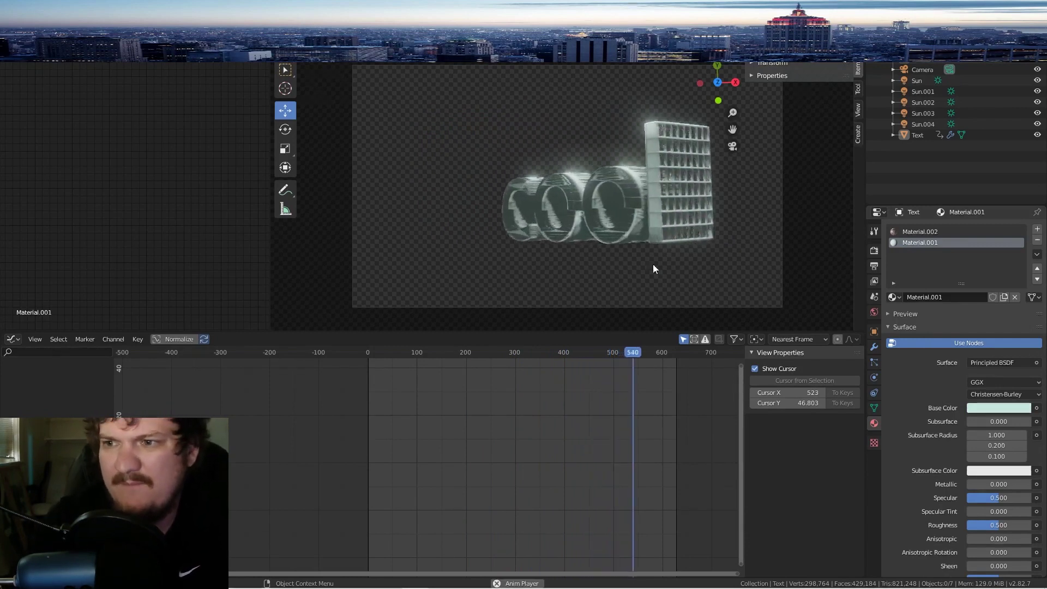
{"action": "left_click_drag", "start_coordinate": [635, 352], "coordinate": [433, 362]}
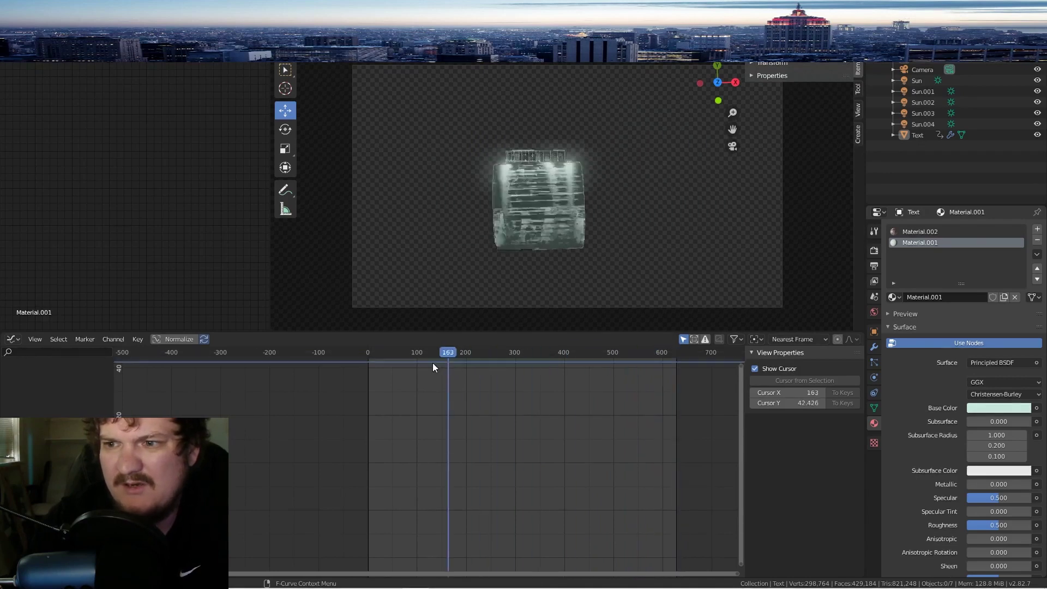
{"action": "key", "text": "space"}
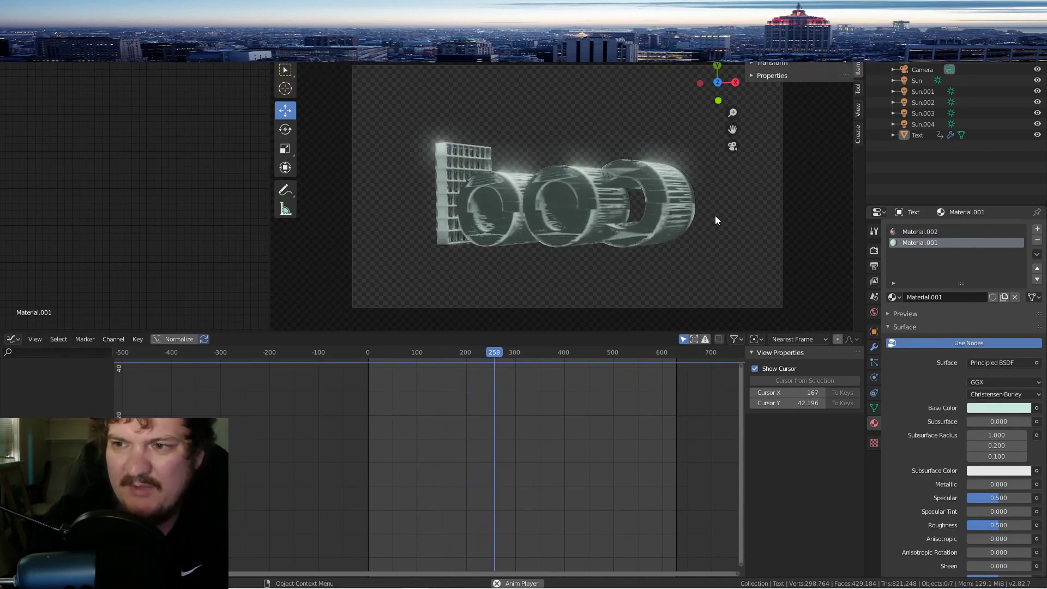
Step: Add a Decimate modifier to the text, lower its collapse ratio to 0.2194 and apply it
{"action": "left_click", "coordinate": [874, 347]}
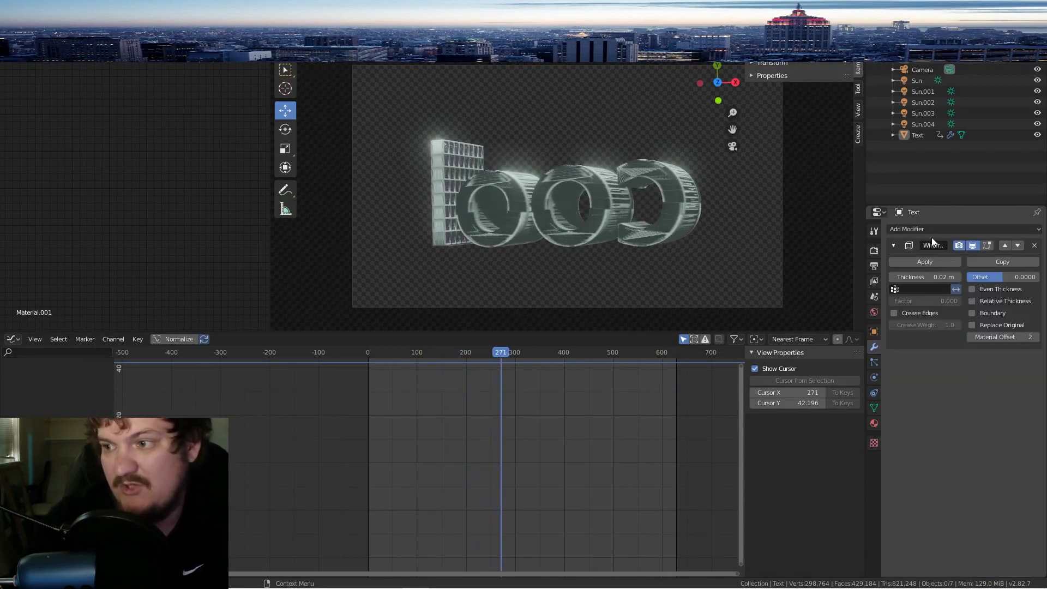
{"action": "left_click", "coordinate": [932, 232]}
{"action": "left_click", "coordinate": [825, 303]}
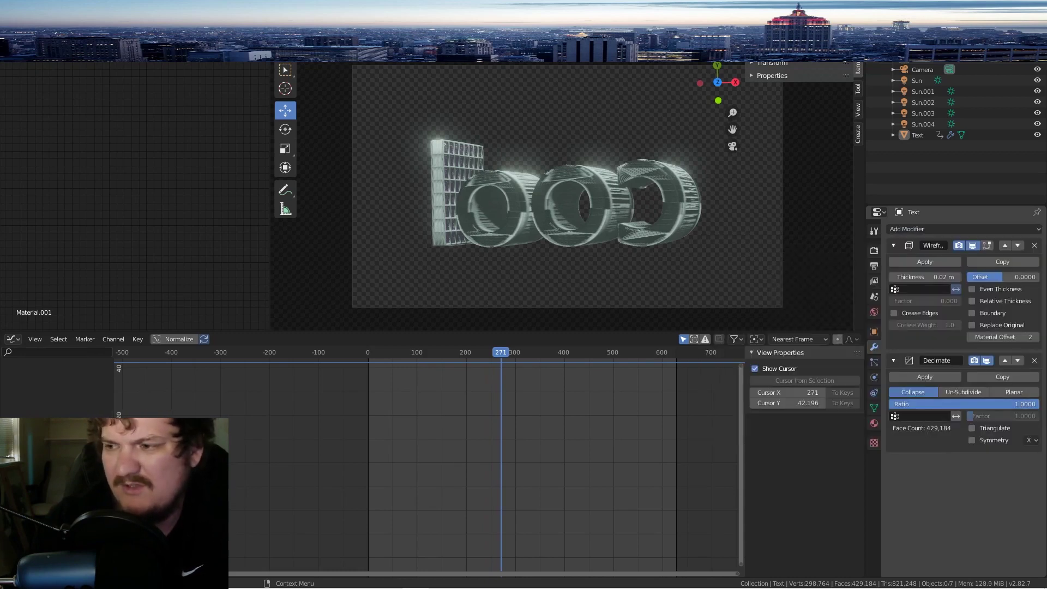
{"action": "left_click_drag", "start_coordinate": [1028, 404], "coordinate": [1023, 408]}
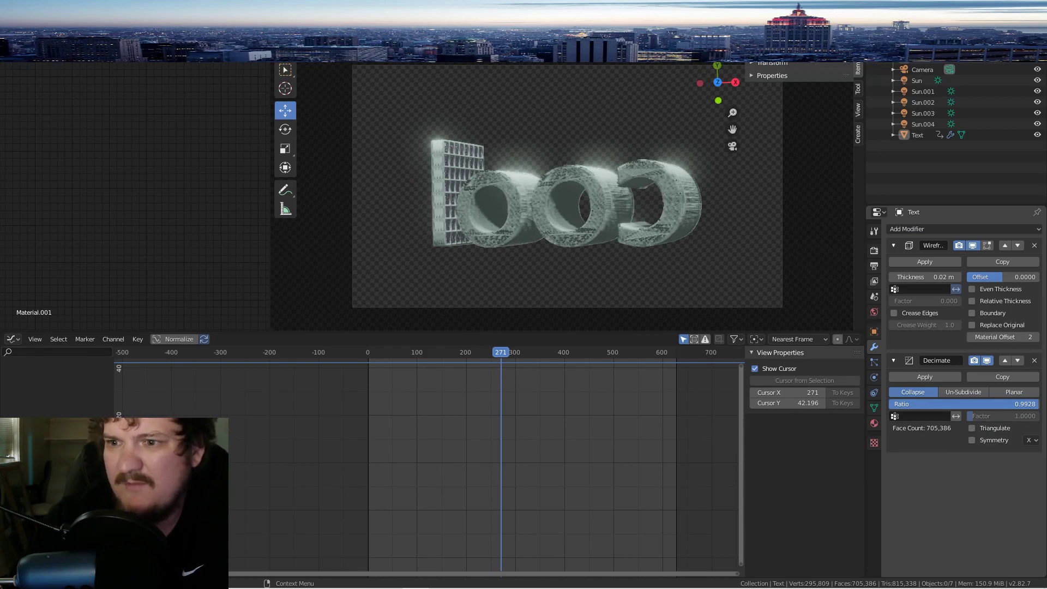
{"action": "left_click_drag", "start_coordinate": [1023, 405], "coordinate": [1005, 404]}
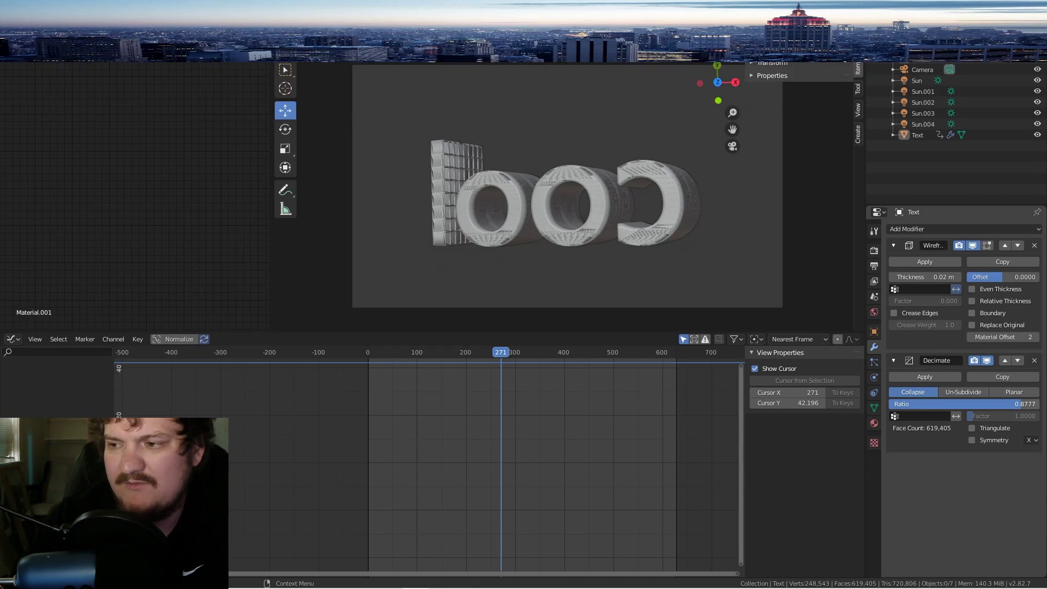
{"action": "left_click_drag", "start_coordinate": [1023, 405], "coordinate": [1022, 404]}
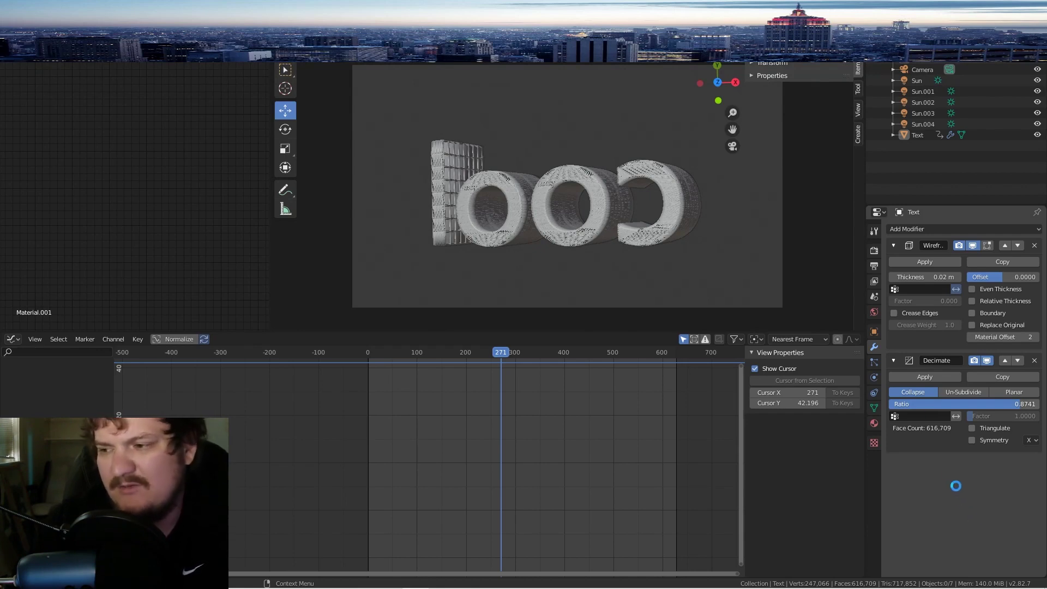
{"action": "left_click_drag", "start_coordinate": [1019, 404], "coordinate": [921, 404]}
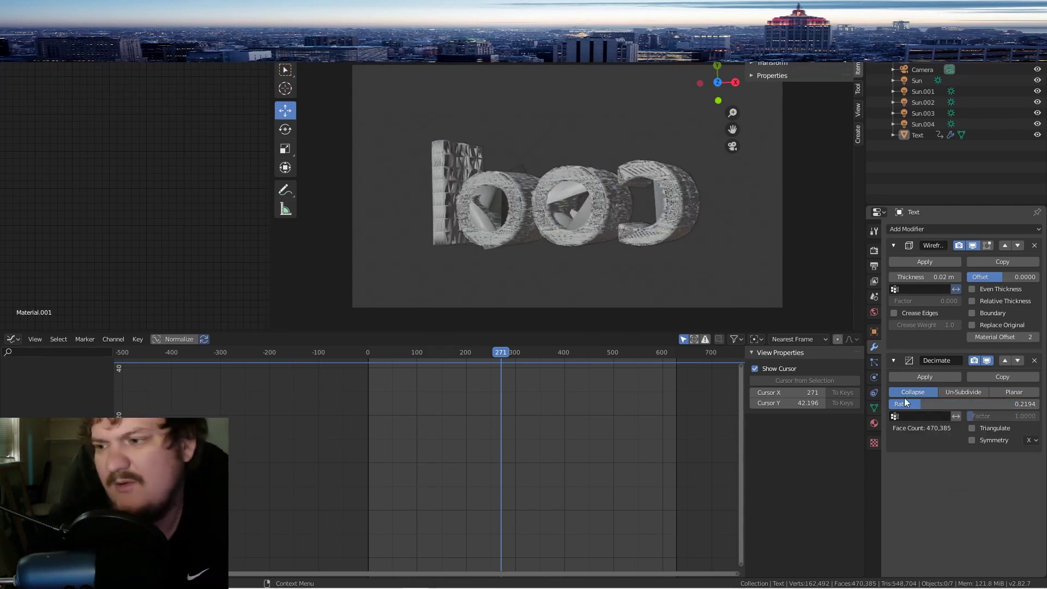
{"action": "left_click", "coordinate": [938, 377]}
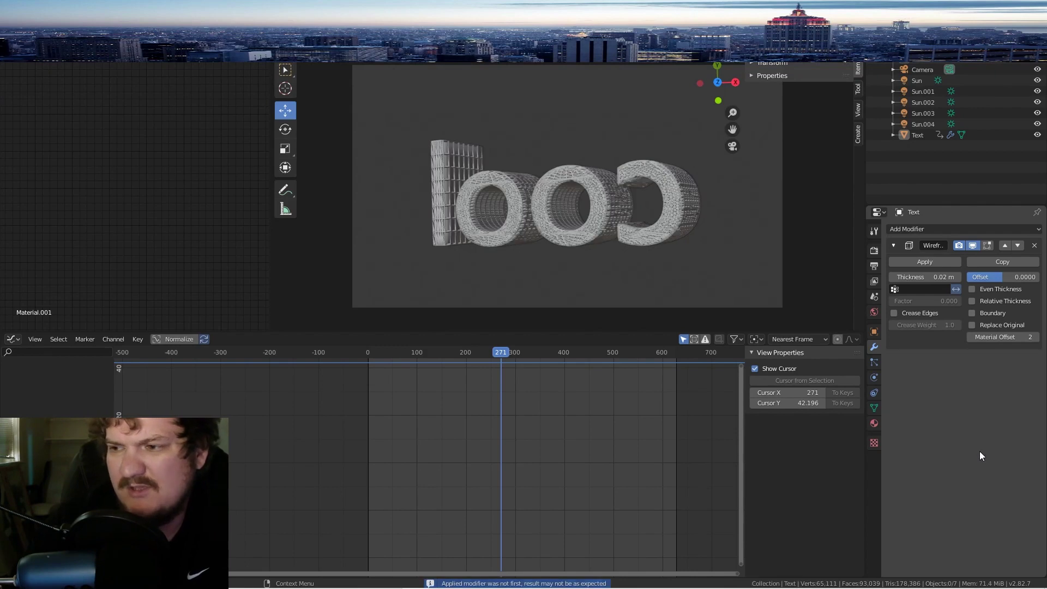
Step: Add another Decimate modifier to the text, set its collapse ratio to 0.2806 and apply it
{"action": "left_click", "coordinate": [915, 227]}
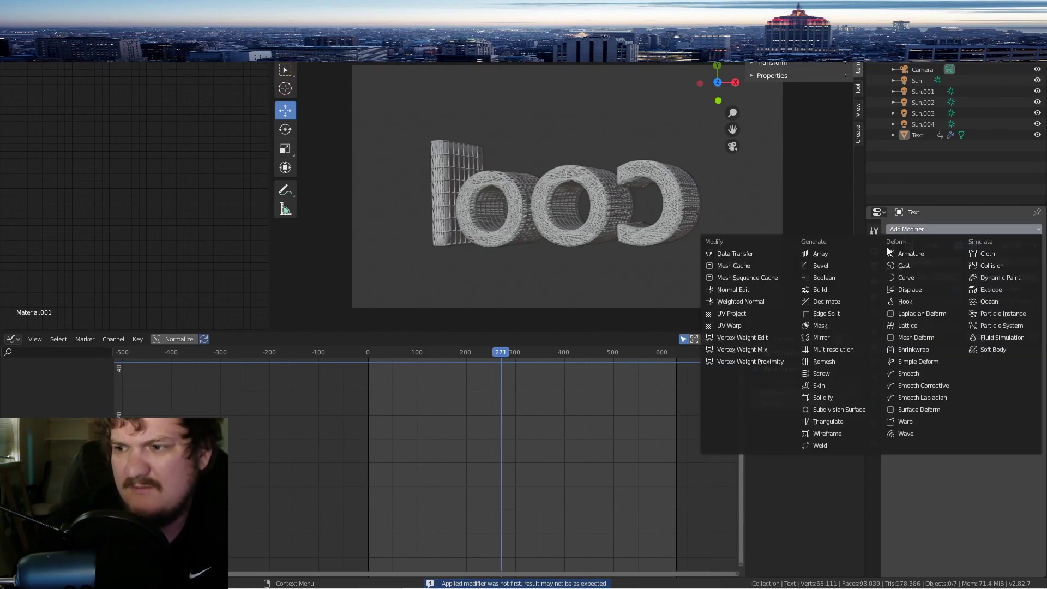
{"action": "left_click", "coordinate": [851, 301]}
{"action": "left_click_drag", "start_coordinate": [981, 404], "coordinate": [889, 404]}
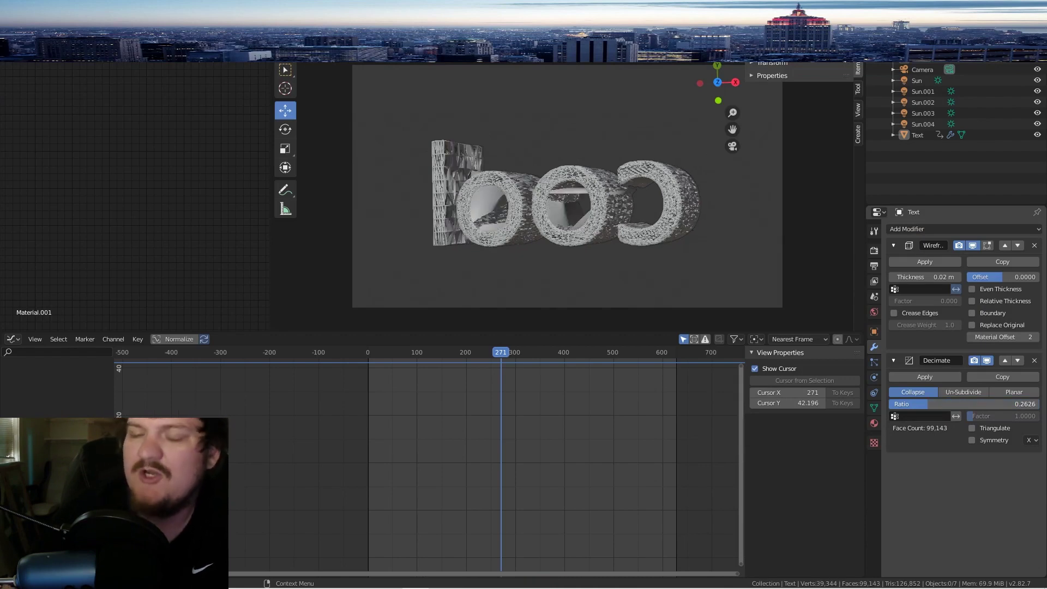
{"action": "left_click_drag", "start_coordinate": [928, 404], "coordinate": [931, 404]}
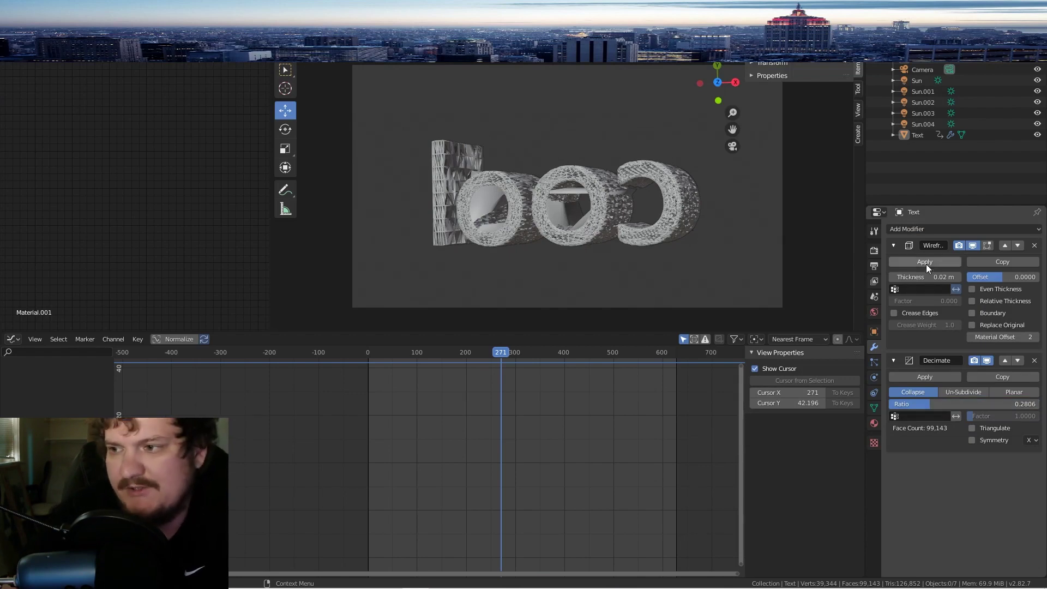
{"action": "left_click", "coordinate": [929, 375]}
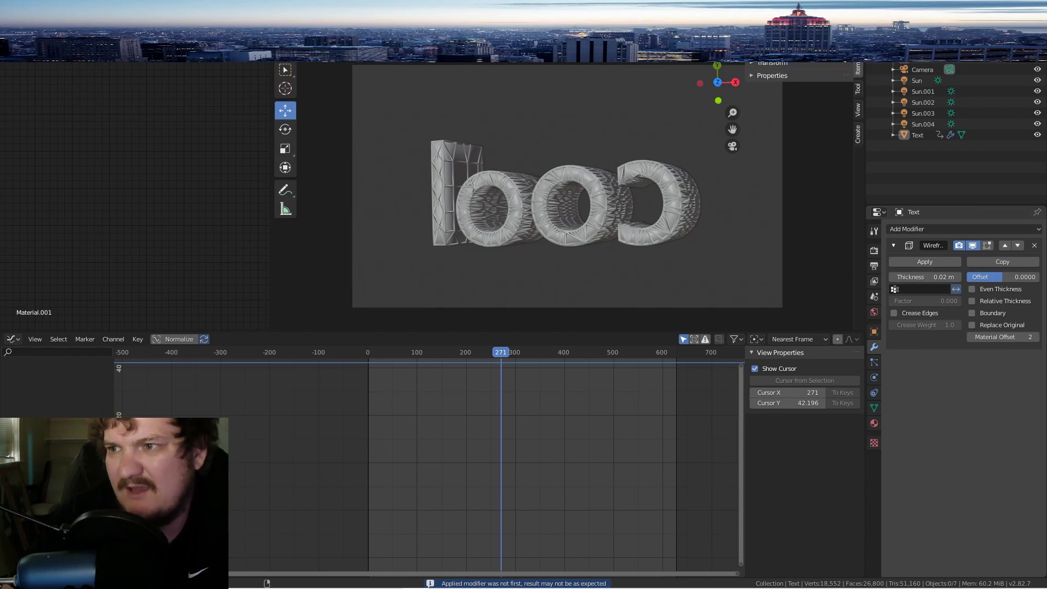
Step: Play back the simplified wireframe, select the text and bring the nodes of Material.001 into view in the Shader Editor
{"action": "key", "text": "space"}
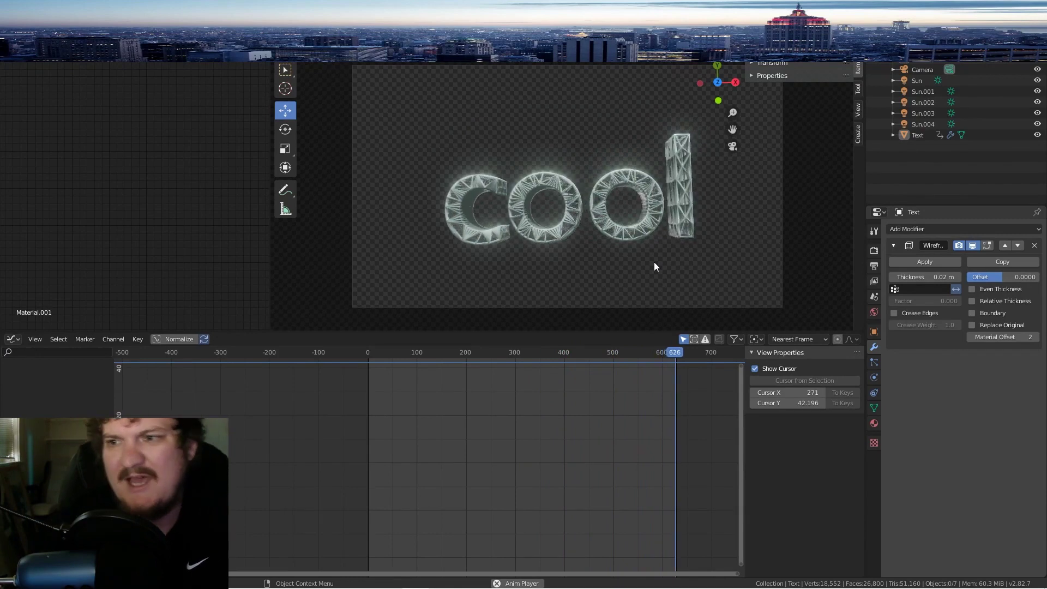
{"action": "left_click", "coordinate": [22, 67]}
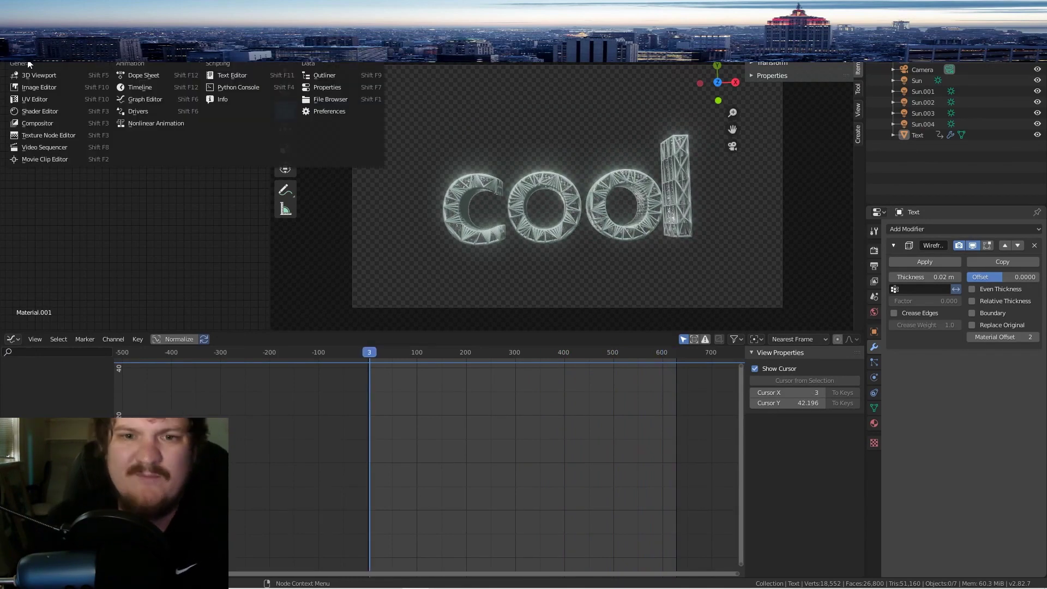
{"action": "left_click", "coordinate": [47, 111]}
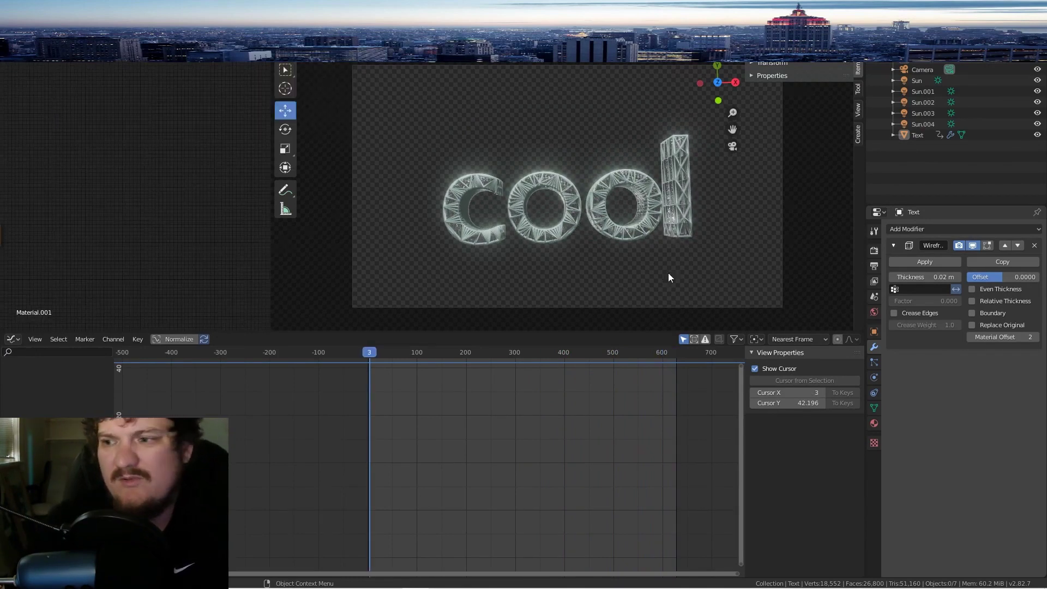
{"action": "left_click", "coordinate": [651, 192]}
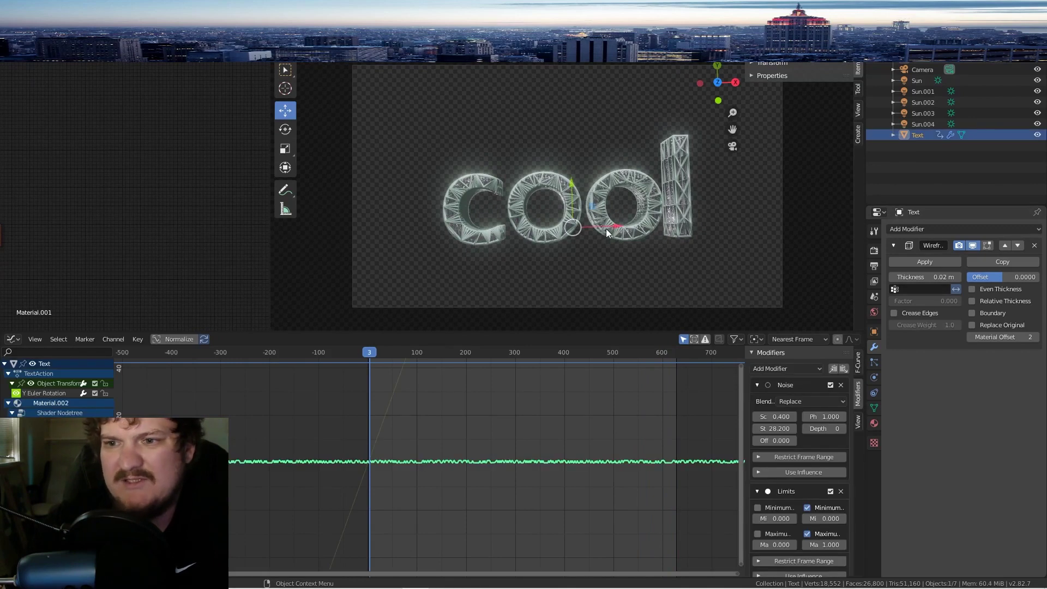
{"action": "left_click", "coordinate": [12, 35]}
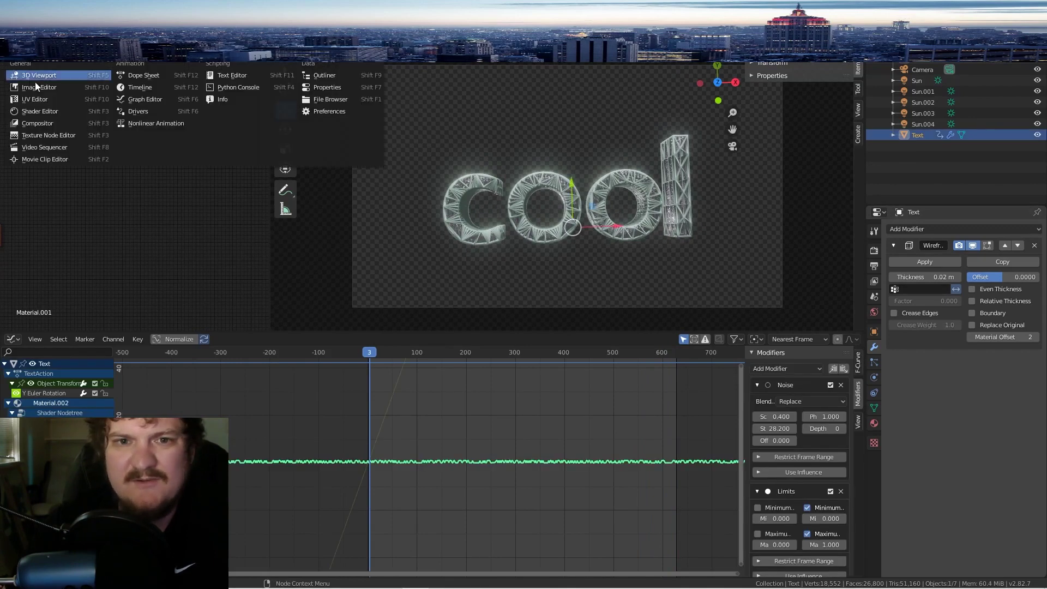
{"action": "left_click", "coordinate": [38, 111]}
{"action": "scroll", "coordinate": [170, 129], "scroll_direction": "down", "scroll_amount": 8}
{"action": "middle_click_drag", "start_coordinate": [70, 163], "coordinate": [167, 117]}
{"action": "scroll", "coordinate": [145, 171], "scroll_direction": "up", "scroll_amount": 9}
{"action": "scroll", "coordinate": [167, 117], "scroll_direction": "up", "scroll_amount": 1}
Step: Add a Gradient Texture node and place it above the Principled BSDF node of Material.001
{"action": "key", "text": "shift+a"}
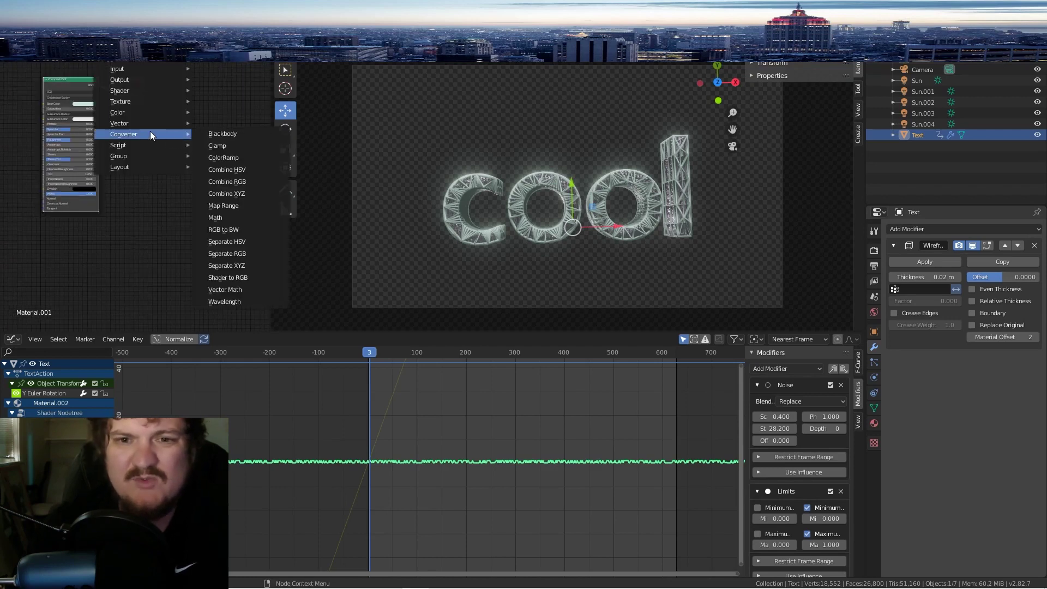
{"action": "mouse_move", "coordinate": [130, 117]}
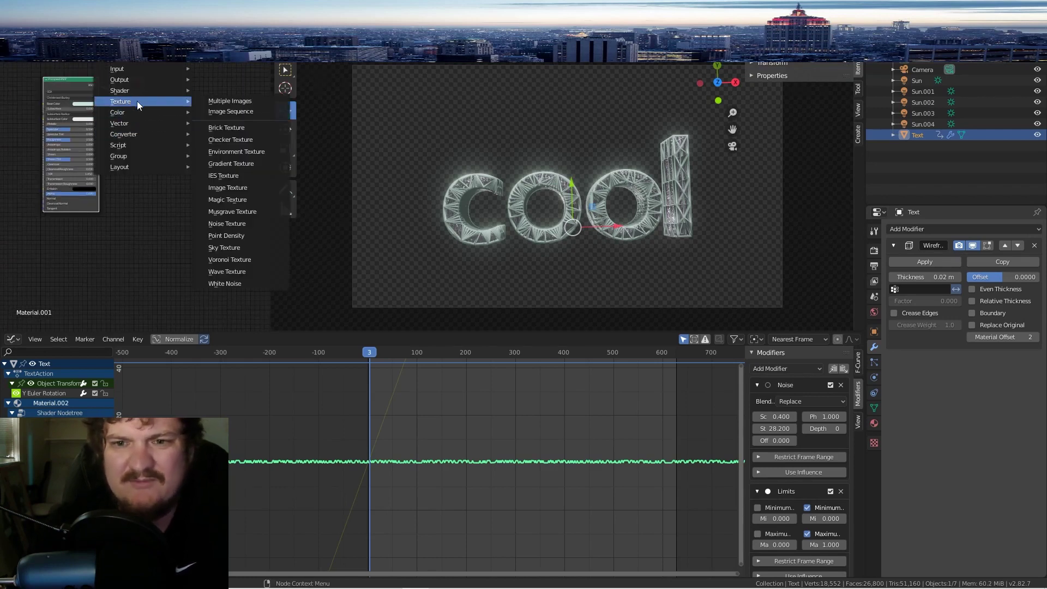
{"action": "left_click", "coordinate": [209, 164]}
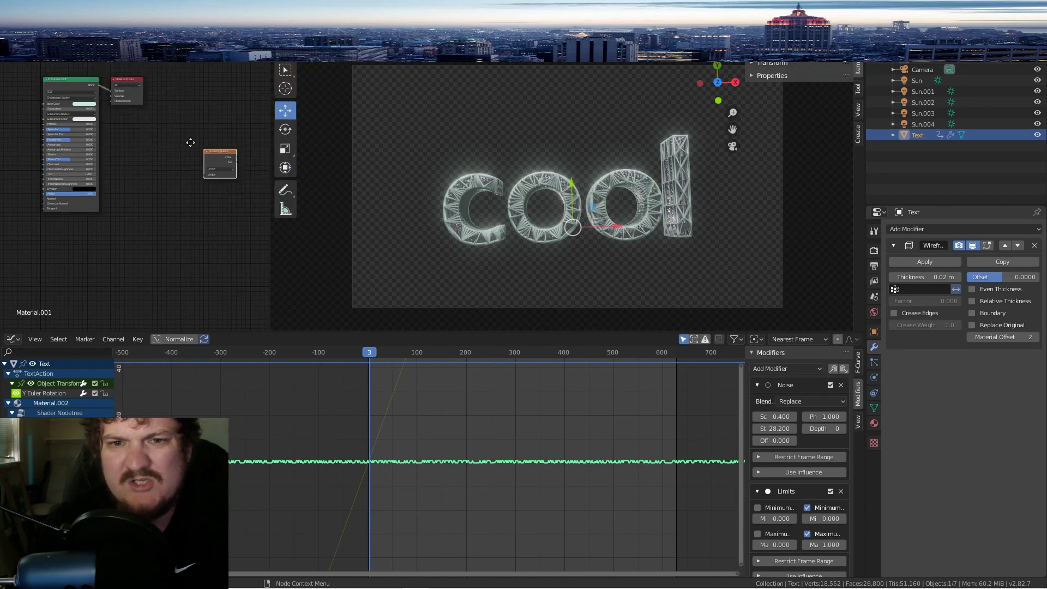
{"action": "left_click", "coordinate": [41, 326]}
{"action": "scroll", "coordinate": [155, 129], "scroll_direction": "up", "scroll_amount": 2}
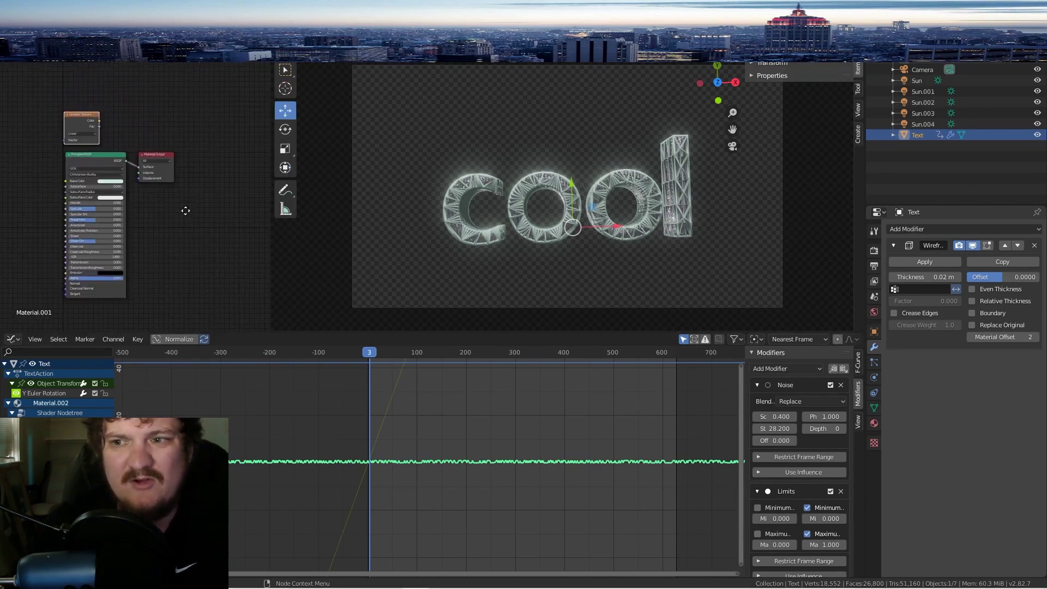
Step: Add a Mix Shader node between the Principled BSDF and Material Output nodes of Material.001
{"action": "key", "text": "shift+a"}
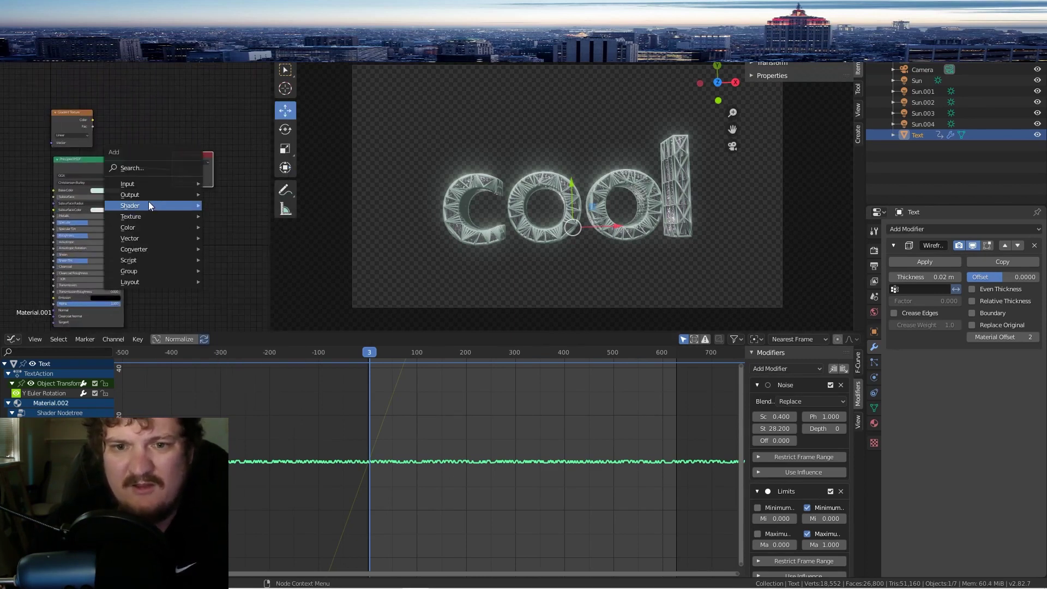
{"action": "mouse_move", "coordinate": [186, 207]}
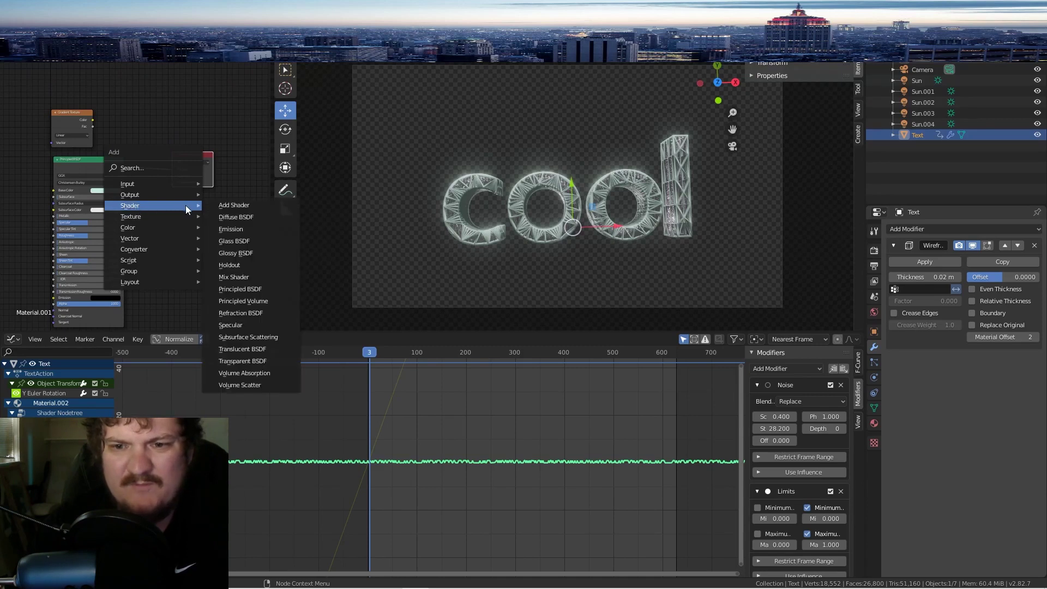
{"action": "left_click", "coordinate": [238, 276]}
{"action": "left_click", "coordinate": [153, 144]}
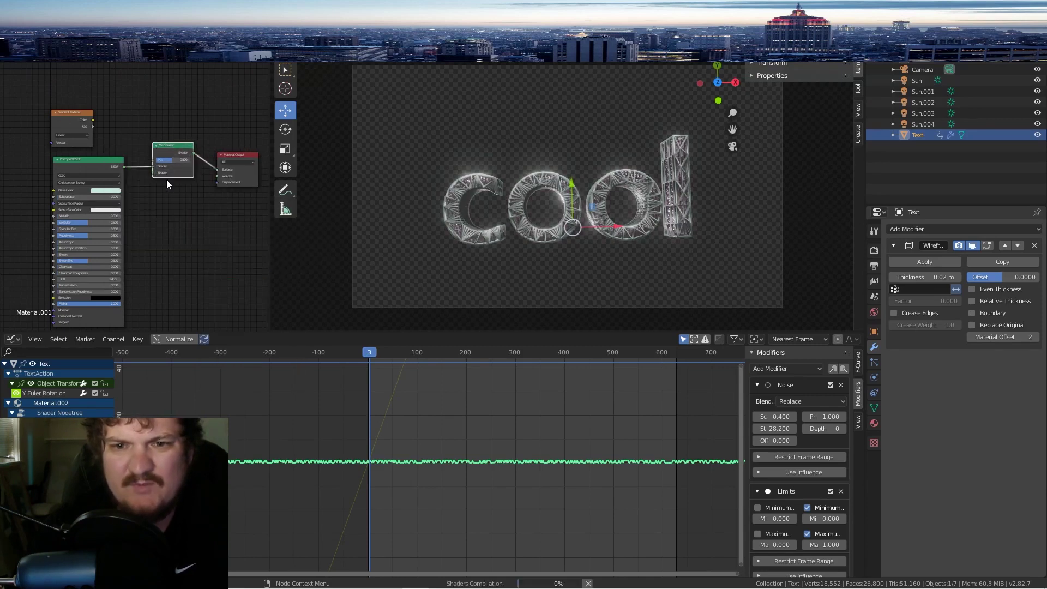
Step: Add a Transparent BSDF node below the Mix Shader and connect it to the Mix Shader's second shader input
{"action": "key", "text": "shift+a"}
{"action": "mouse_move", "coordinate": [140, 203]}
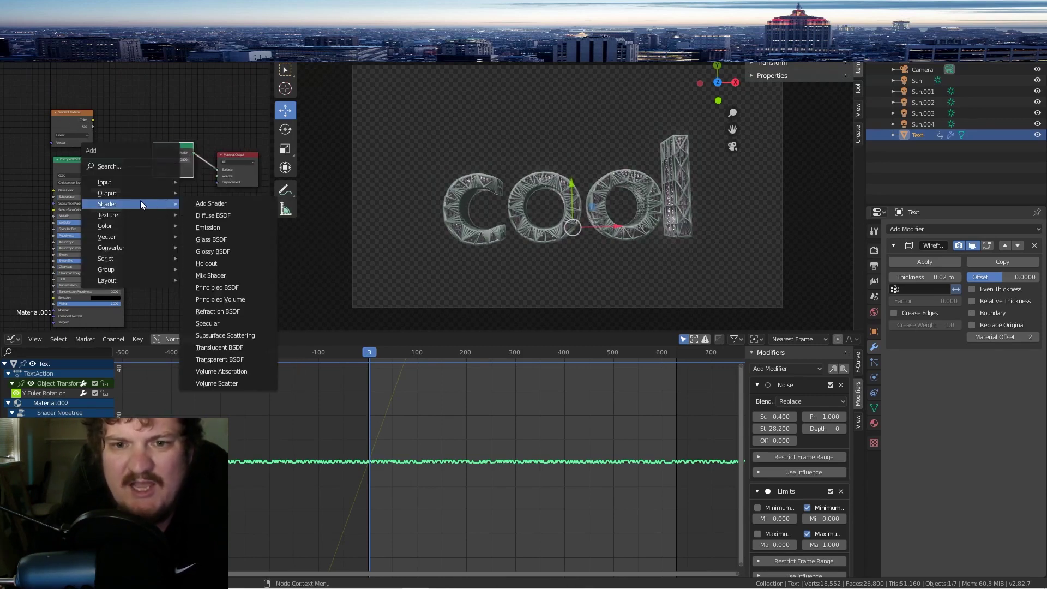
{"action": "left_click", "coordinate": [226, 359]}
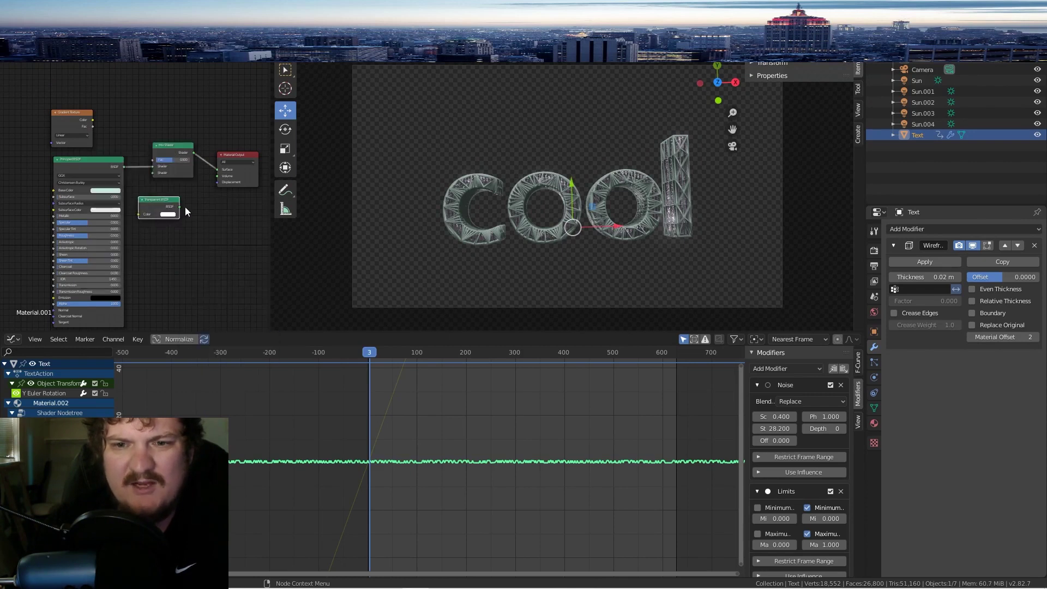
{"action": "left_click_drag", "start_coordinate": [160, 179], "coordinate": [159, 177]}
Step: Set the blend mode of Material.001 to Alpha Clip
{"action": "left_click", "coordinate": [874, 423]}
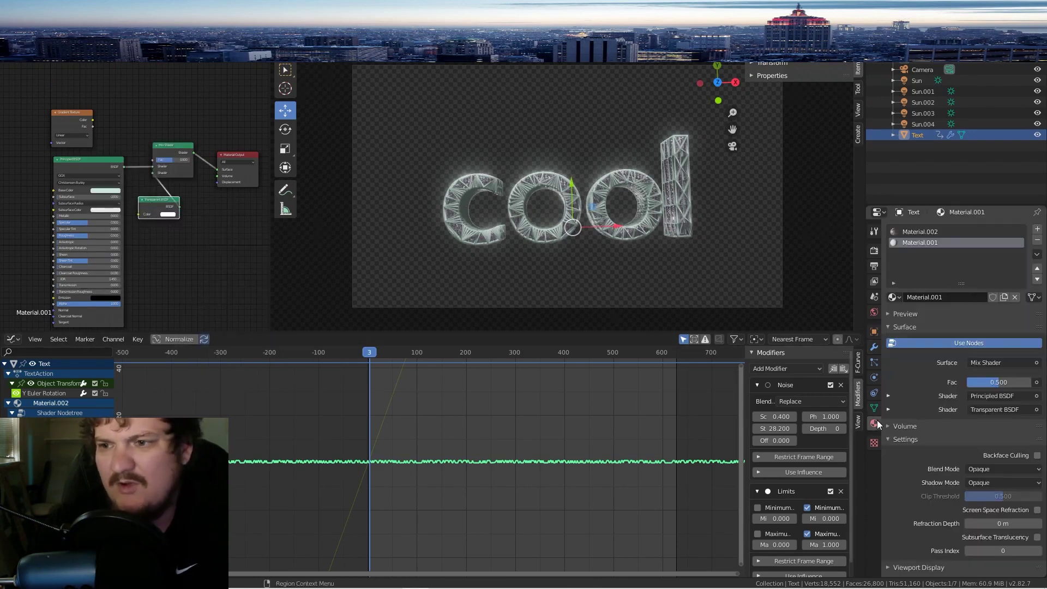
{"action": "left_click", "coordinate": [995, 467]}
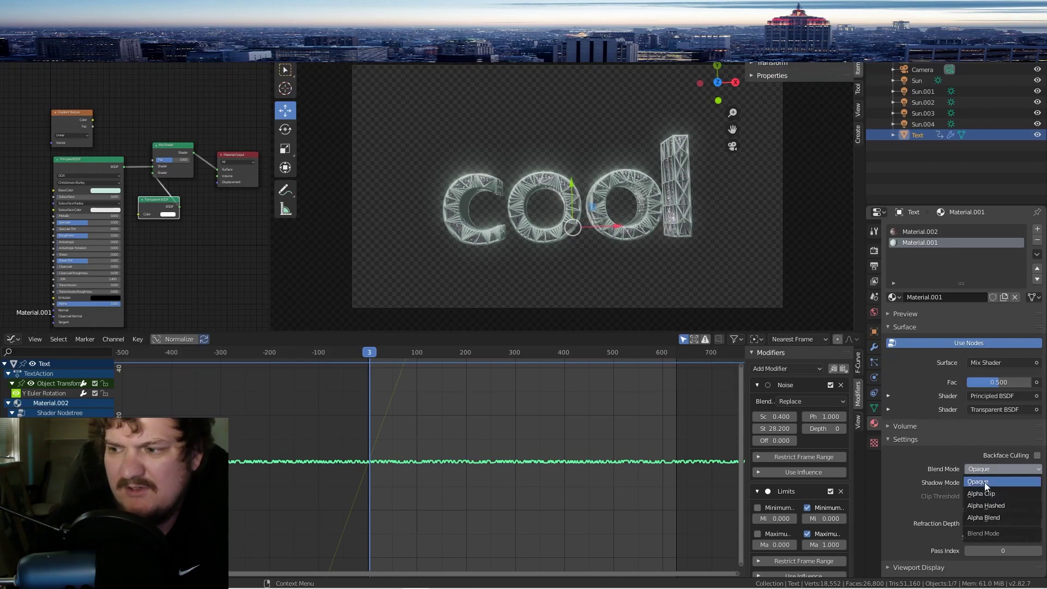
{"action": "left_click", "coordinate": [983, 482]}
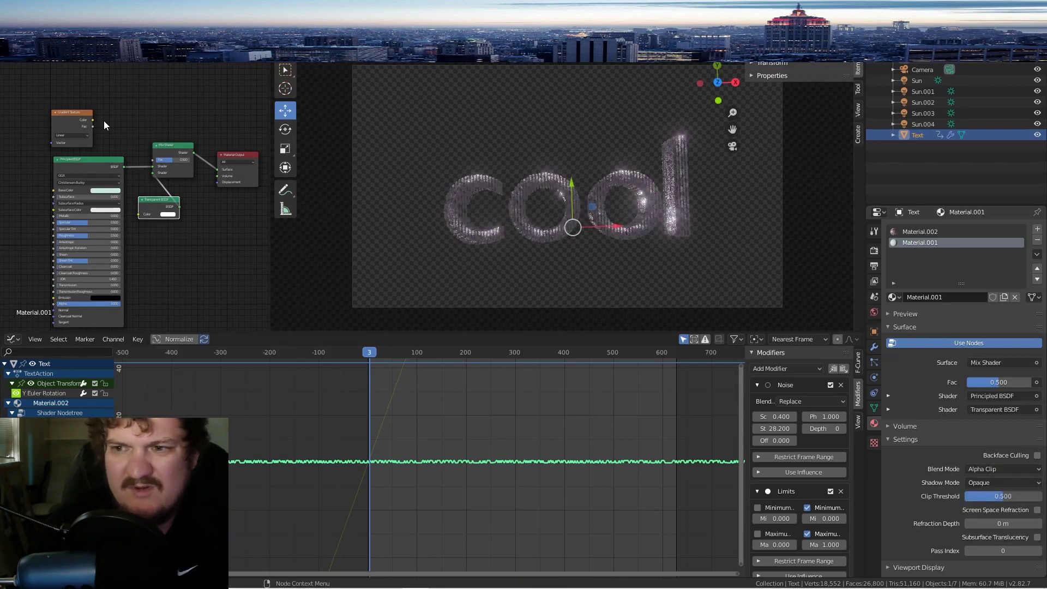
Step: Connect the Gradient Texture's color to the Mix Shader's factor and insert a ColorRamp node between them
{"action": "left_click_drag", "start_coordinate": [175, 160], "coordinate": [136, 159]}
{"action": "left_click_drag", "start_coordinate": [93, 120], "coordinate": [152, 161]}
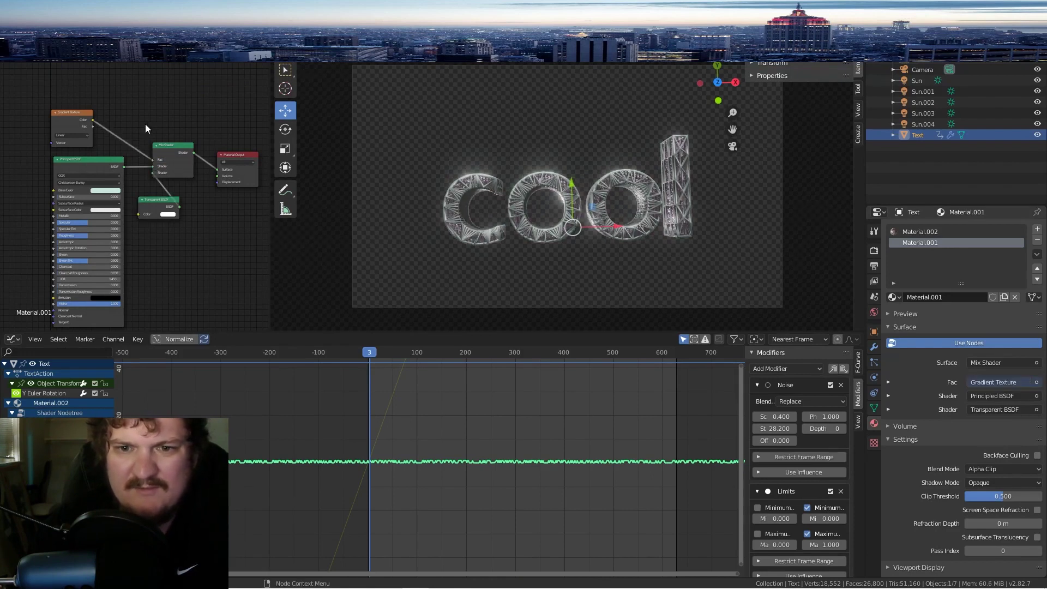
{"action": "key", "text": "shift+a"}
{"action": "mouse_move", "coordinate": [126, 113]}
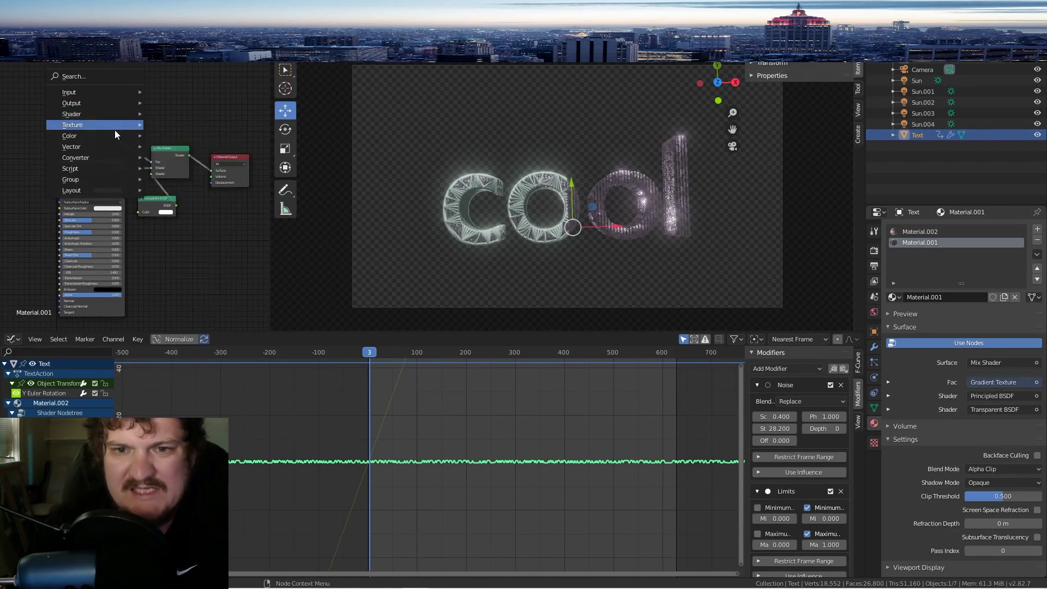
{"action": "mouse_move", "coordinate": [80, 159]}
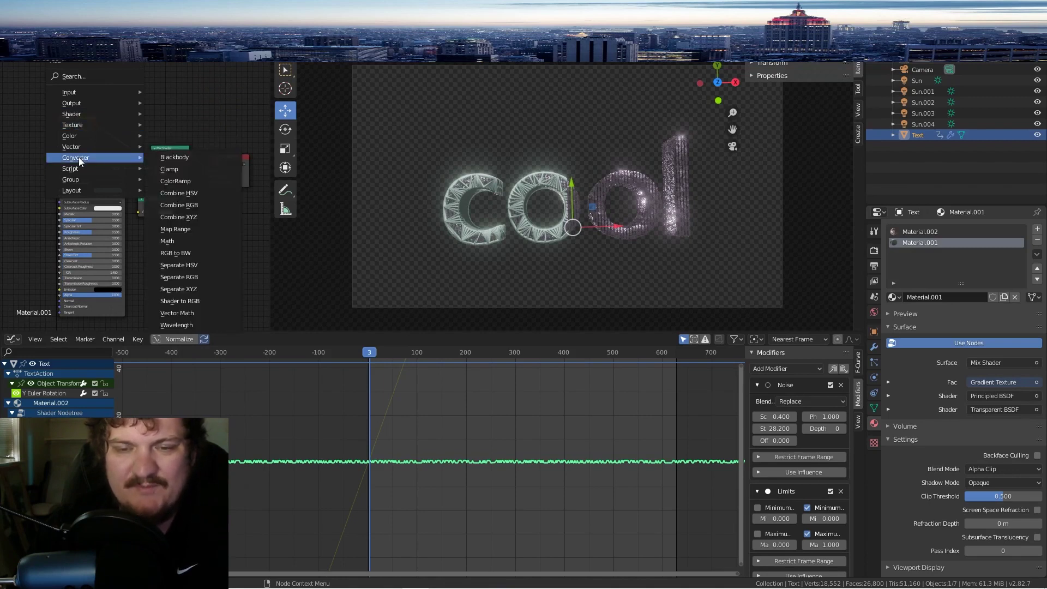
{"action": "left_click", "coordinate": [195, 182]}
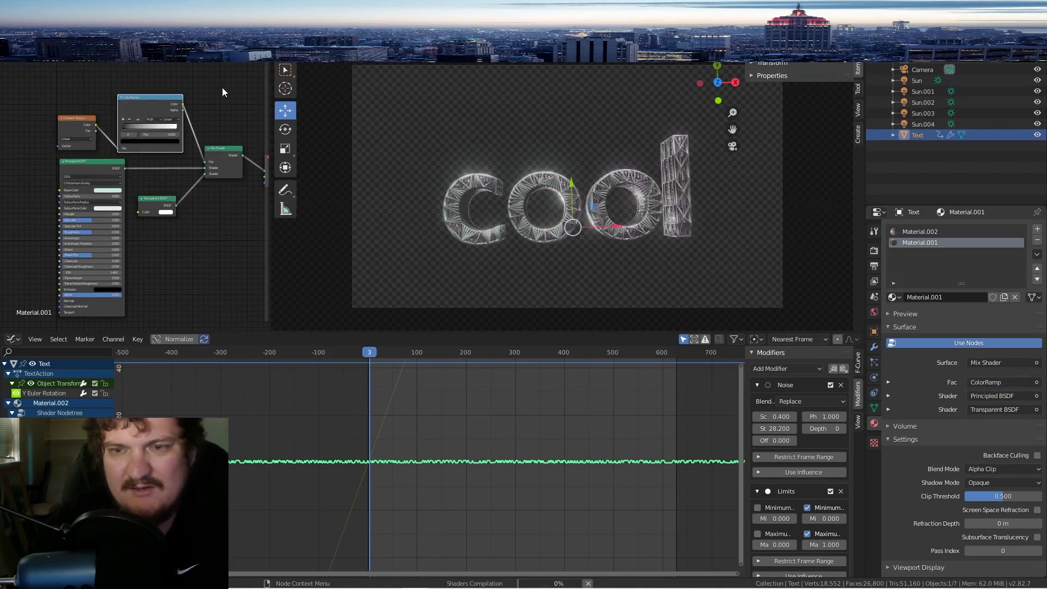
Step: Set the ColorRamp's interpolation to Ease
{"action": "left_click", "coordinate": [153, 136]}
{"action": "scroll", "coordinate": [152, 146], "scroll_direction": "up", "scroll_amount": 1}
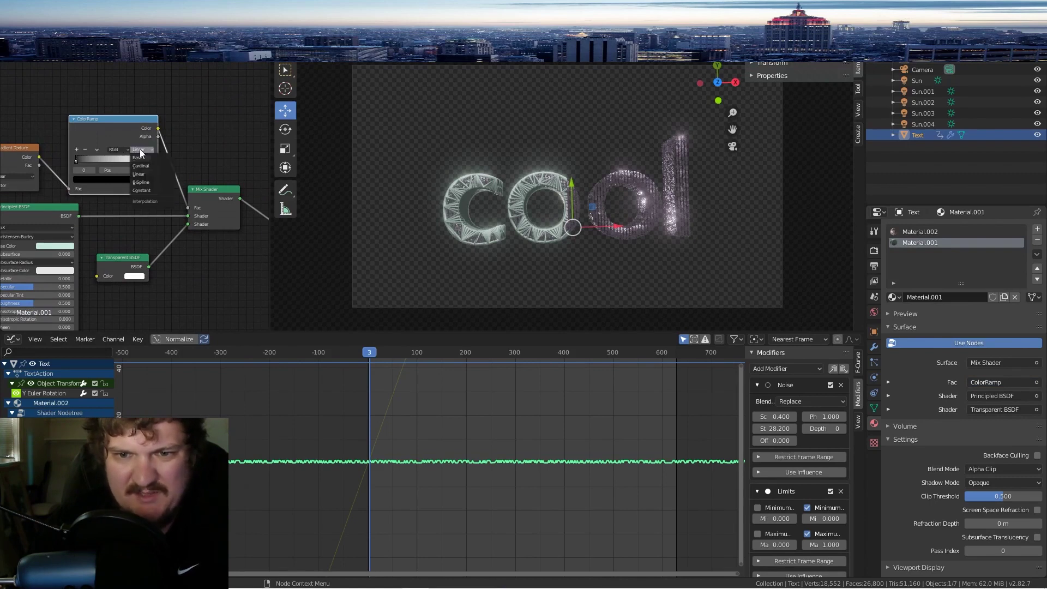
{"action": "left_click", "coordinate": [143, 157]}
{"action": "scroll", "coordinate": [130, 133], "scroll_direction": "up", "scroll_amount": 1}
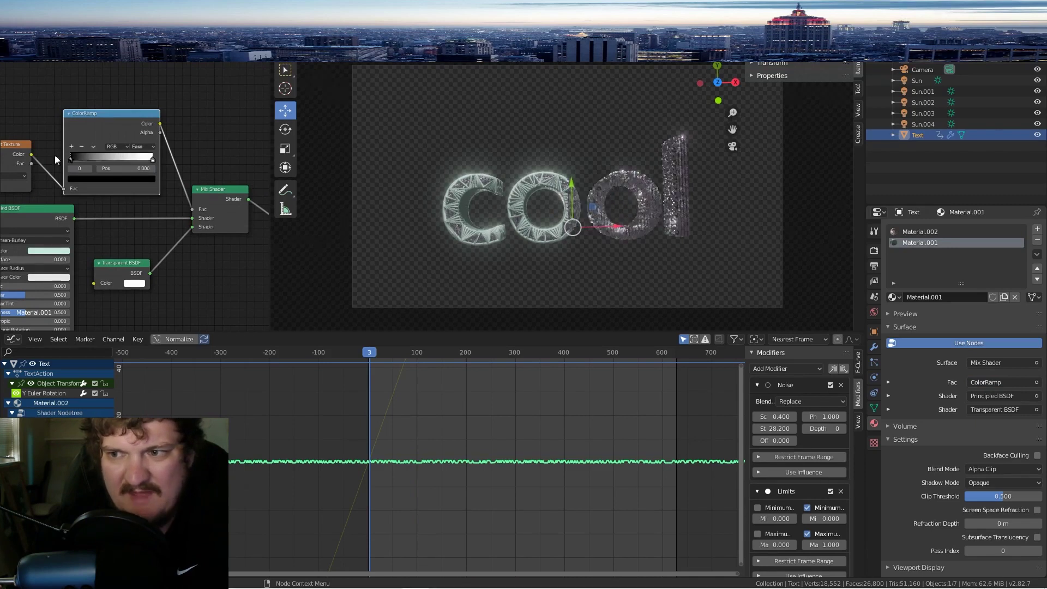
Step: Keyframe the position of the ColorRamp's white stop at 1.000 and of its black stop at 0.000
{"action": "mouse_move", "coordinate": [152, 158]}
{"action": "left_mouse_down"}
{"action": "mouse_move", "coordinate": [60, 153]}
{"action": "mouse_move", "coordinate": [192, 158]}
{"action": "left_mouse_up"}
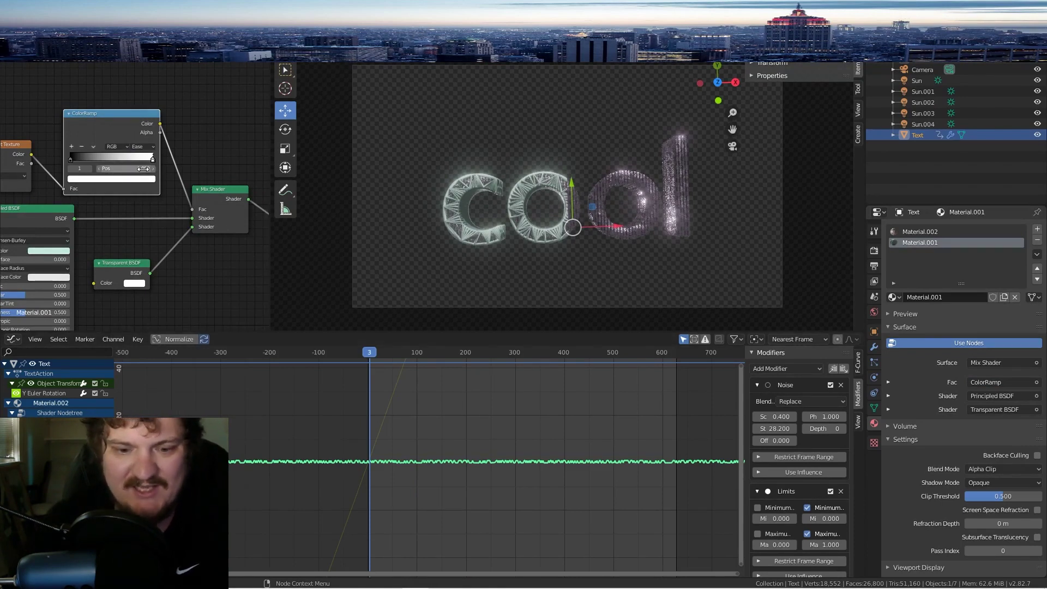
{"action": "key", "text": "i"}
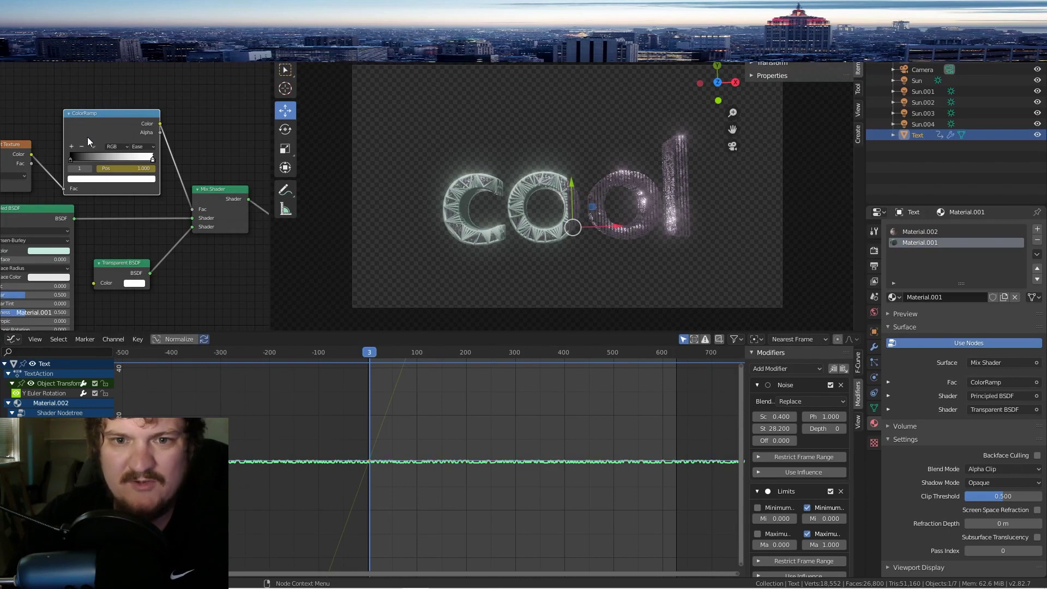
{"action": "key", "text": "i"}
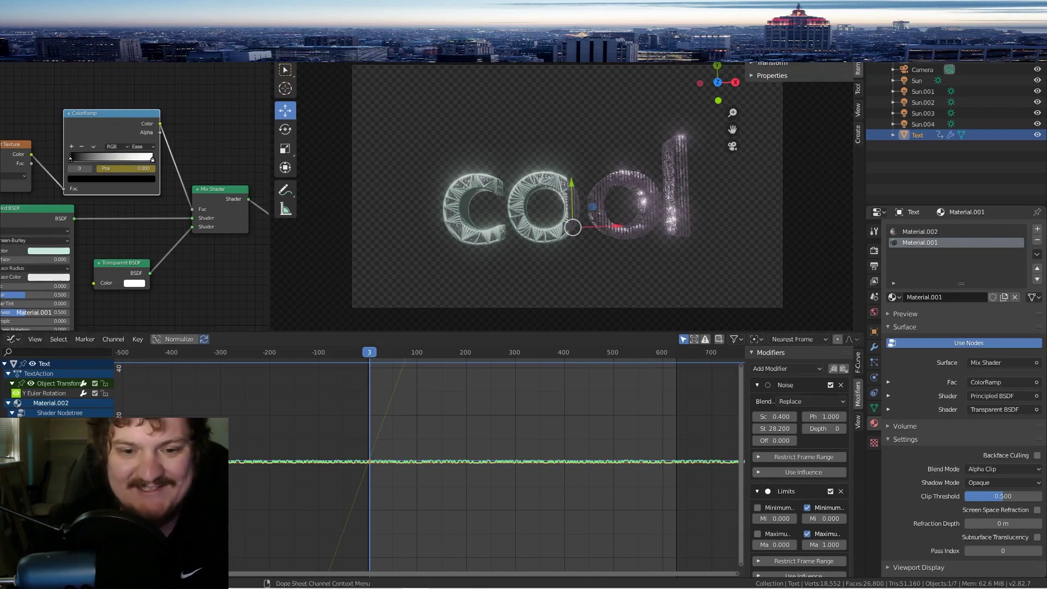
Step: Add a Noise modifier to the white stop's position curve with scale 34.200 and strength 17.800, and play the animation briefly
{"action": "left_click", "coordinate": [54, 433]}
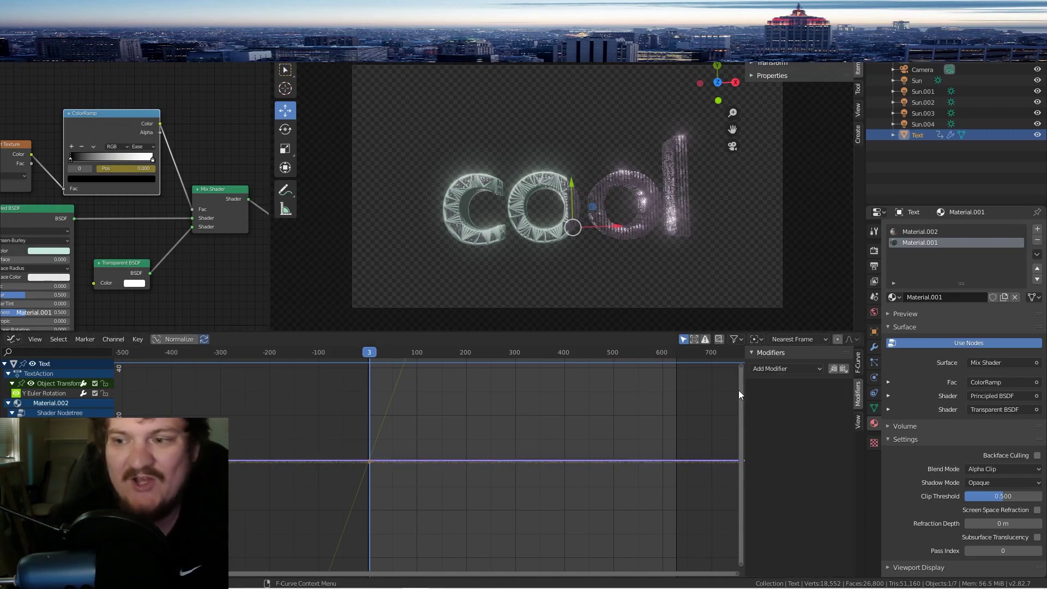
{"action": "left_click", "coordinate": [781, 368]}
{"action": "left_click", "coordinate": [783, 430]}
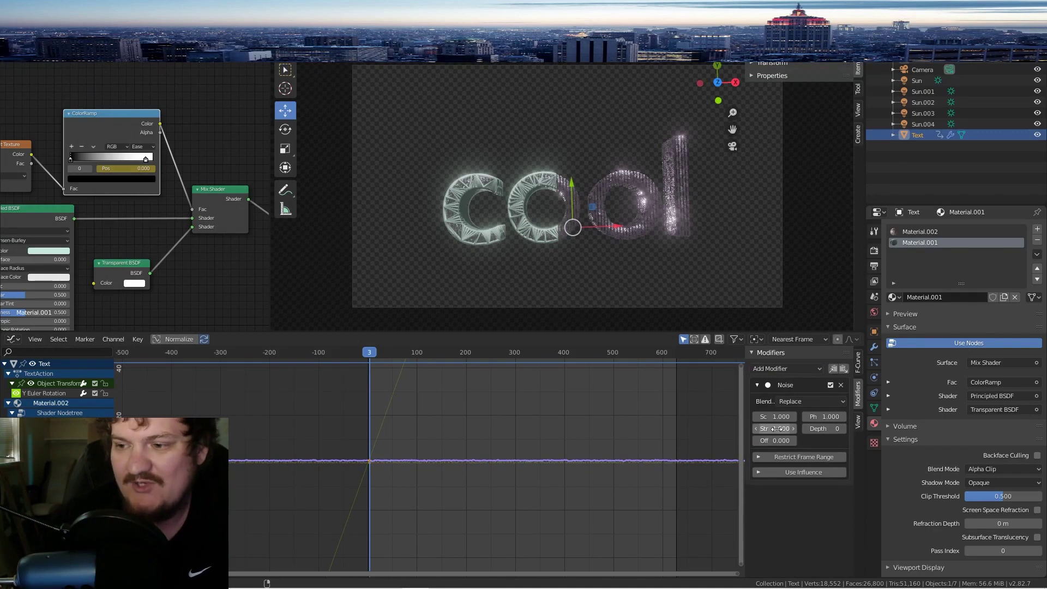
{"action": "mouse_move", "coordinate": [777, 428]}
{"action": "left_mouse_down"}
{"action": "mouse_move", "coordinate": [807, 429]}
{"action": "mouse_move", "coordinate": [785, 416]}
{"action": "mouse_move", "coordinate": [796, 416]}
{"action": "mouse_move", "coordinate": [755, 428]}
{"action": "mouse_move", "coordinate": [807, 418]}
{"action": "mouse_move", "coordinate": [760, 420]}
{"action": "left_mouse_up"}
{"action": "key", "text": "space"}
{"action": "key", "text": "space"}
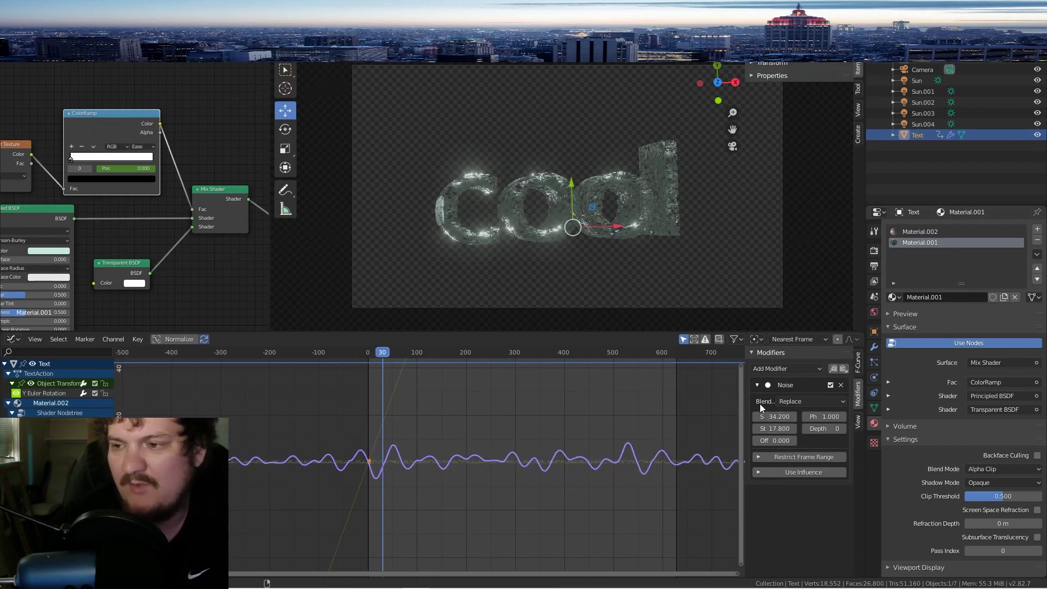
Step: Add a Limits modifier to the white stop's position curve, enabling a minimum Y of 0 and a maximum Y of 1
{"action": "left_click", "coordinate": [787, 368]}
{"action": "left_click", "coordinate": [780, 436]}
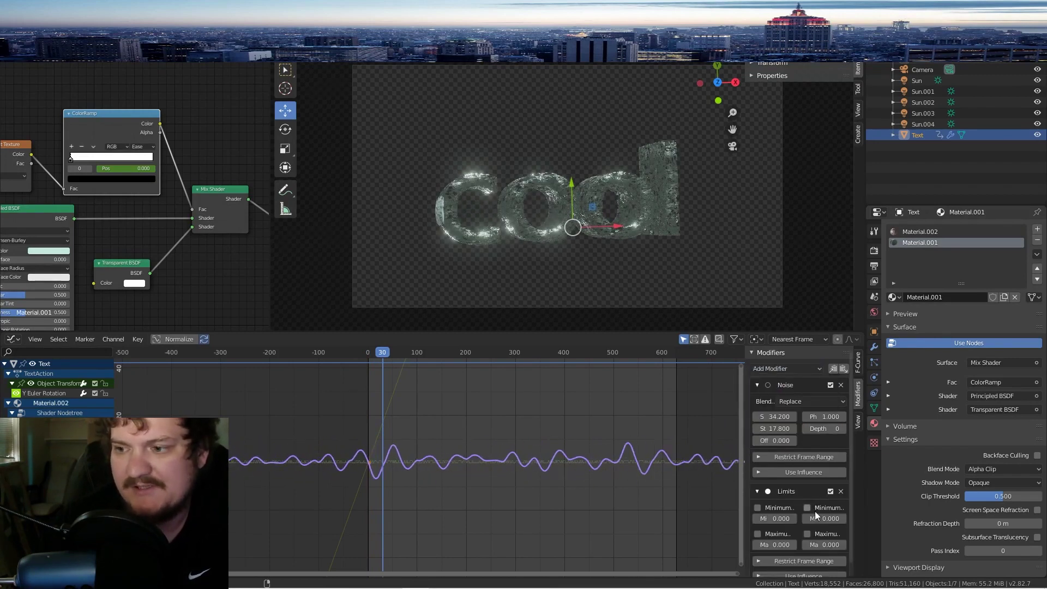
{"action": "left_click", "coordinate": [808, 508]}
{"action": "left_click", "coordinate": [808, 534]}
{"action": "double_click", "coordinate": [822, 542]}
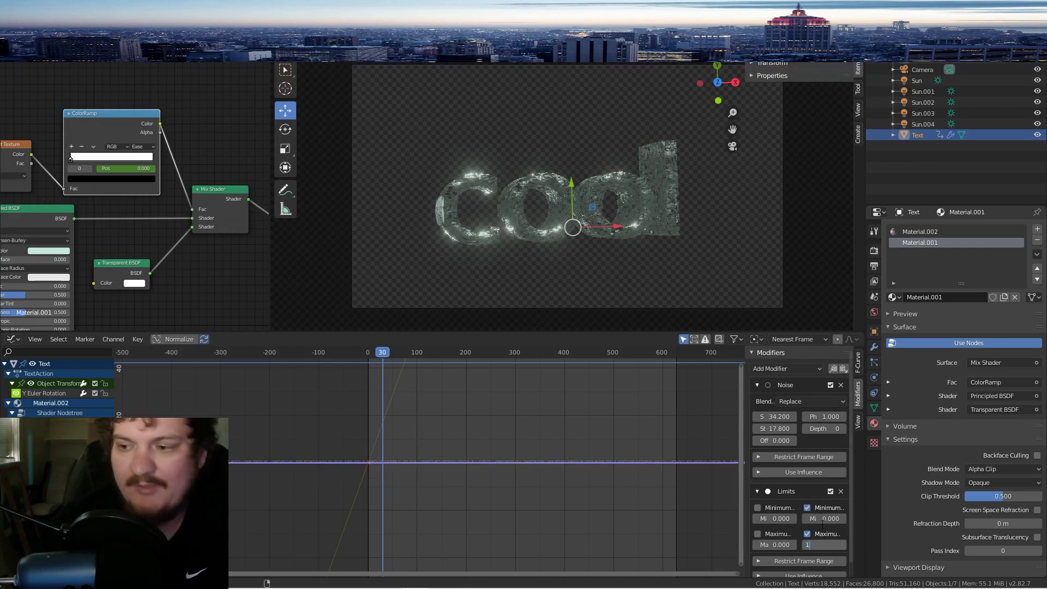
{"action": "type", "text": "1"}
{"action": "key", "text": "Return"}
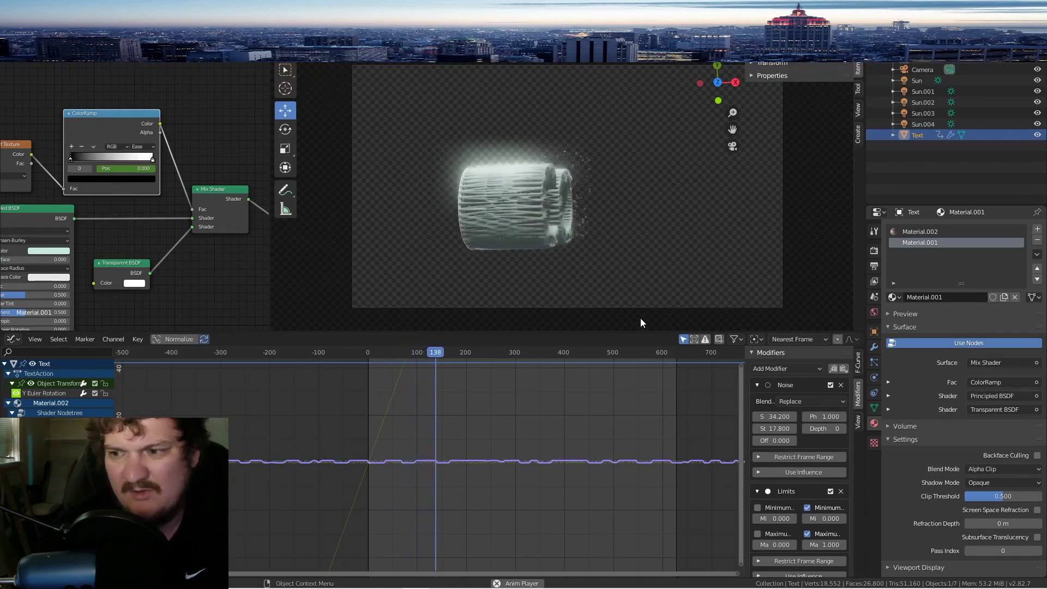
Step: Change the white stop's Noise modifier to scale -0.200 and strength 31.500, and play back the animation
{"action": "key", "text": "space"}
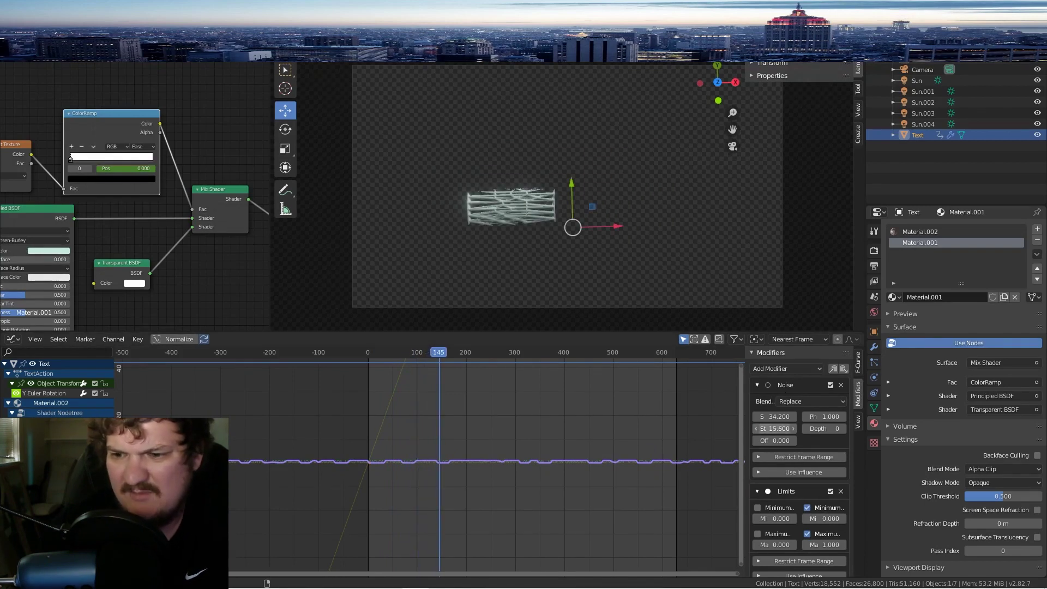
{"action": "left_click_drag", "start_coordinate": [774, 428], "coordinate": [587, 416]}
{"action": "key", "text": "space"}
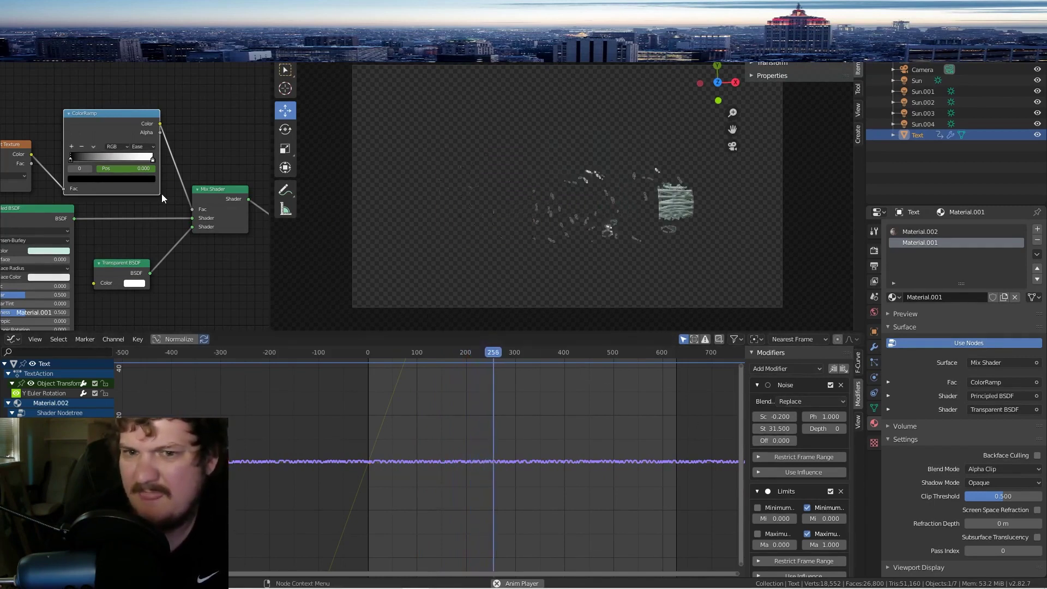
{"action": "key", "text": "space"}
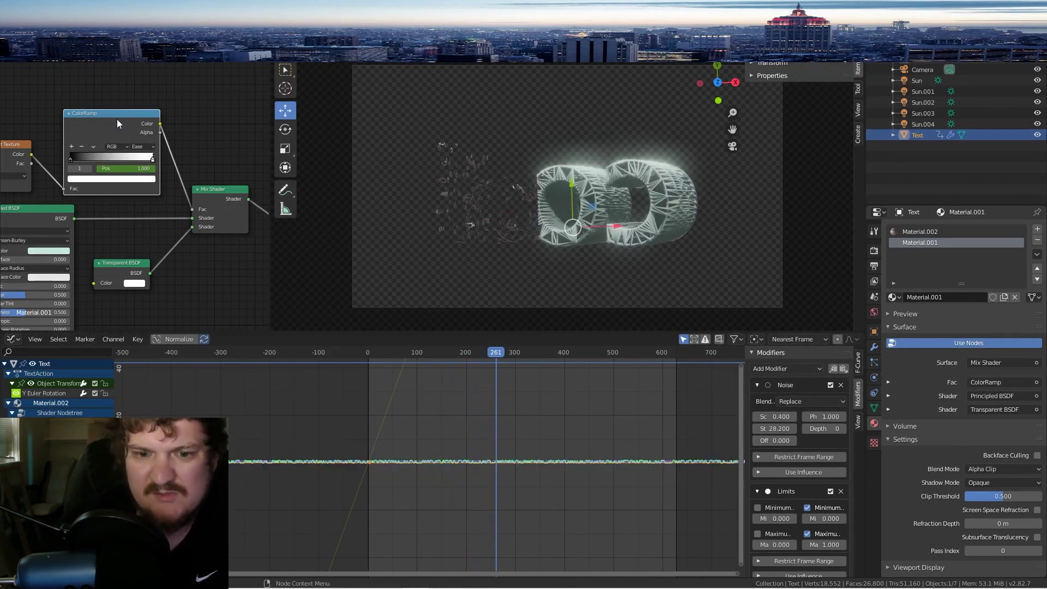
Step: Add a Noise modifier to the black stop's position curve with scale 1.700 and strength 37.500
{"action": "left_click", "coordinate": [55, 432]}
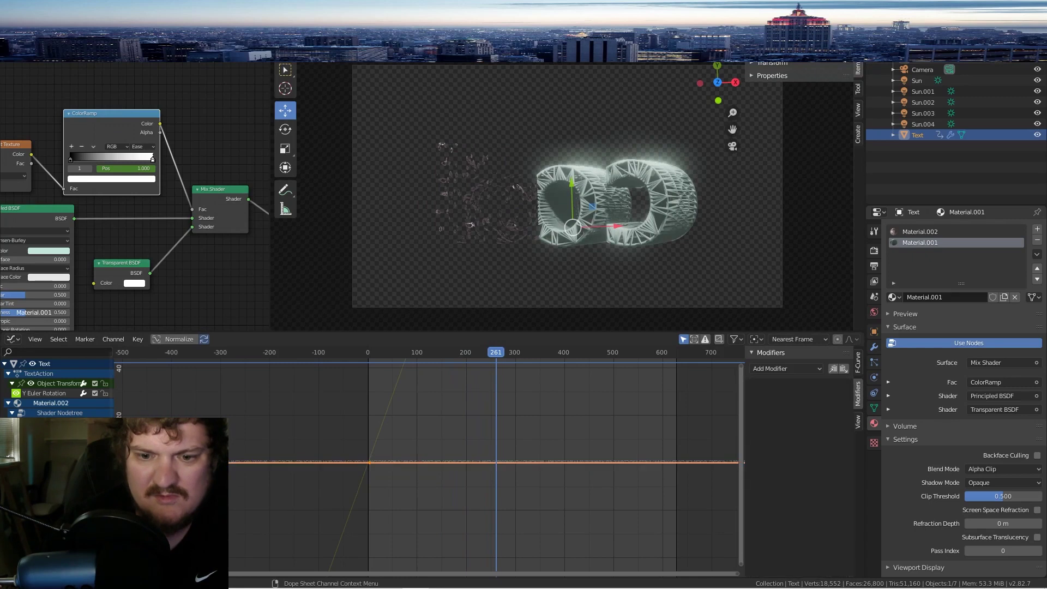
{"action": "left_click", "coordinate": [792, 430]}
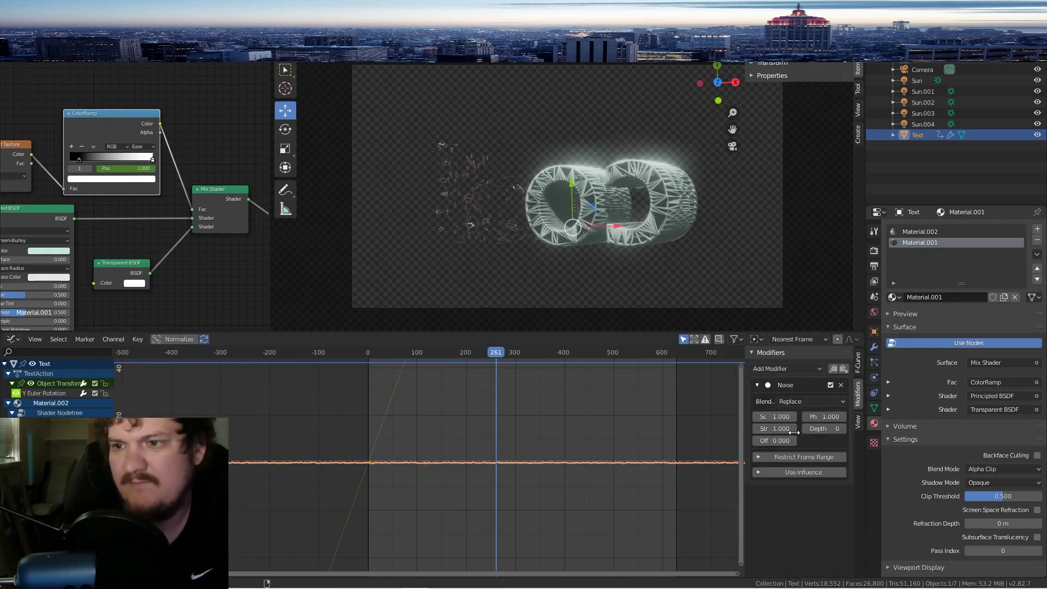
{"action": "mouse_move", "coordinate": [779, 429]}
{"action": "left_mouse_down"}
{"action": "mouse_move", "coordinate": [839, 428]}
{"action": "mouse_move", "coordinate": [764, 416]}
{"action": "left_mouse_up"}
{"action": "left_click", "coordinate": [784, 415]}
Step: Add a Limits modifier to the black stop's position curve with minimum Y 0 and maximum Y 1, and play back the animation
{"action": "left_click", "coordinate": [783, 368]}
{"action": "left_click", "coordinate": [783, 367]}
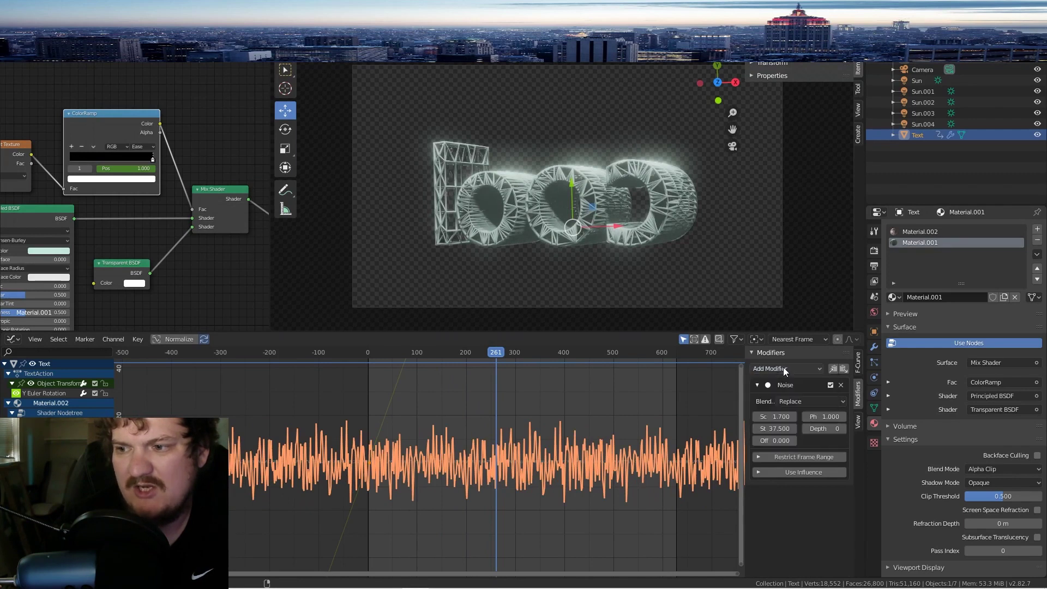
{"action": "left_click", "coordinate": [780, 369]}
{"action": "left_click", "coordinate": [785, 441]}
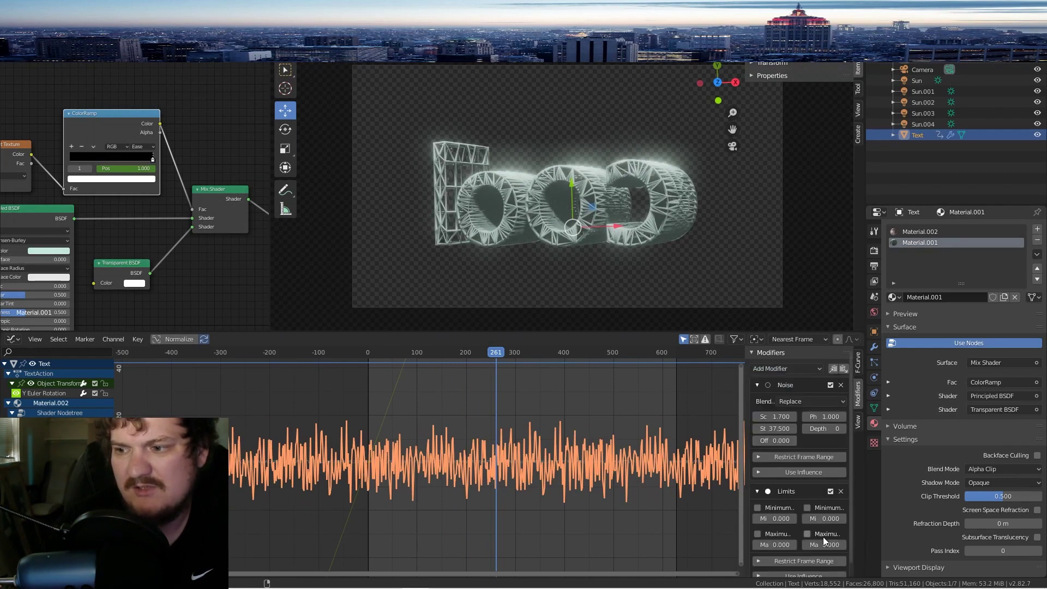
{"action": "left_click", "coordinate": [807, 534]}
{"action": "left_click", "coordinate": [807, 507]}
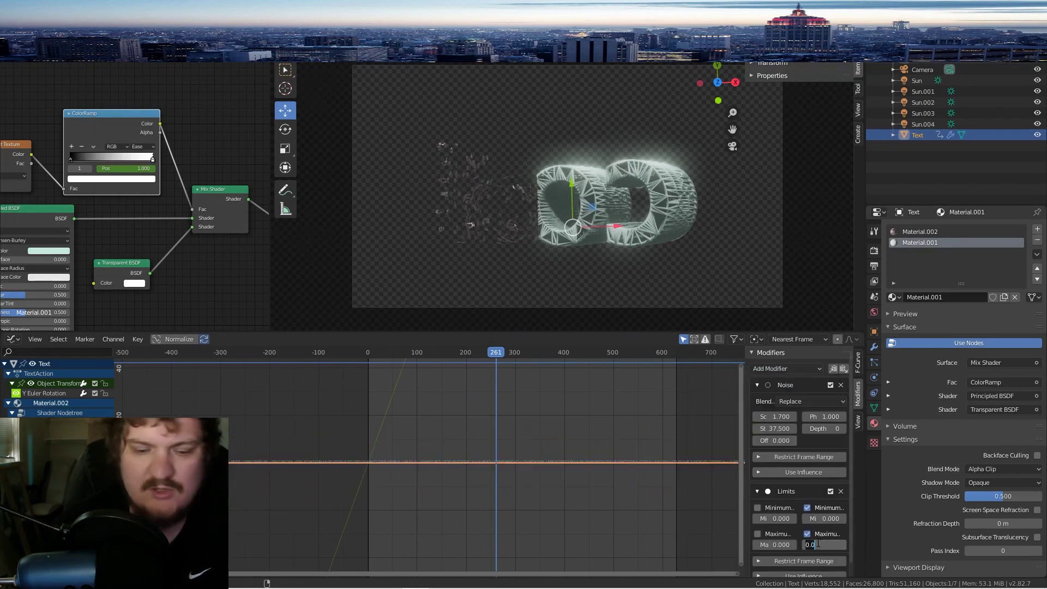
{"action": "type", "text": "1"}
{"action": "key", "text": "Return"}
{"action": "key", "text": "space"}
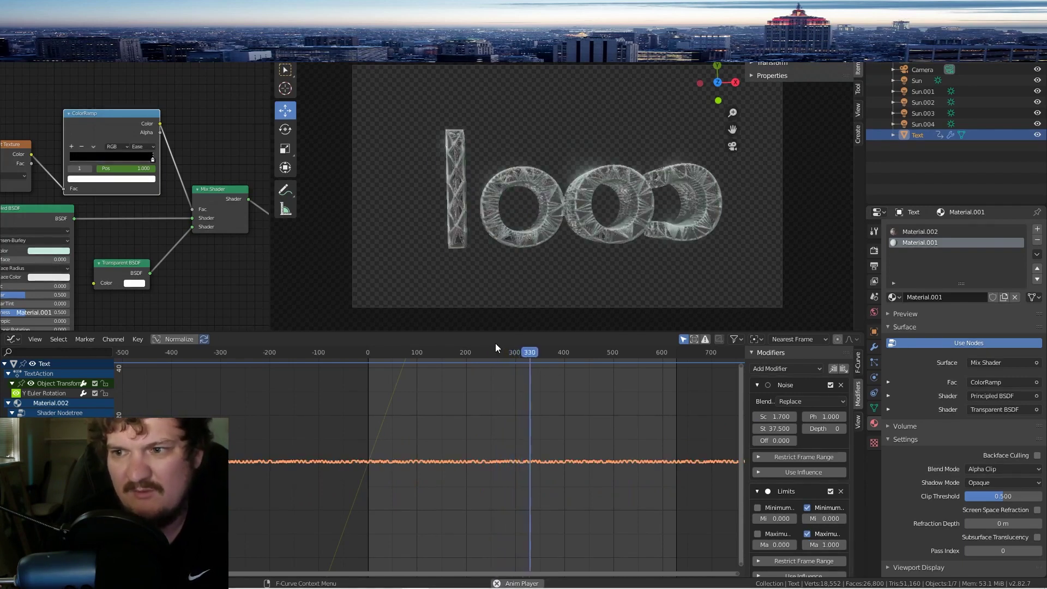
{"action": "key", "text": "space"}
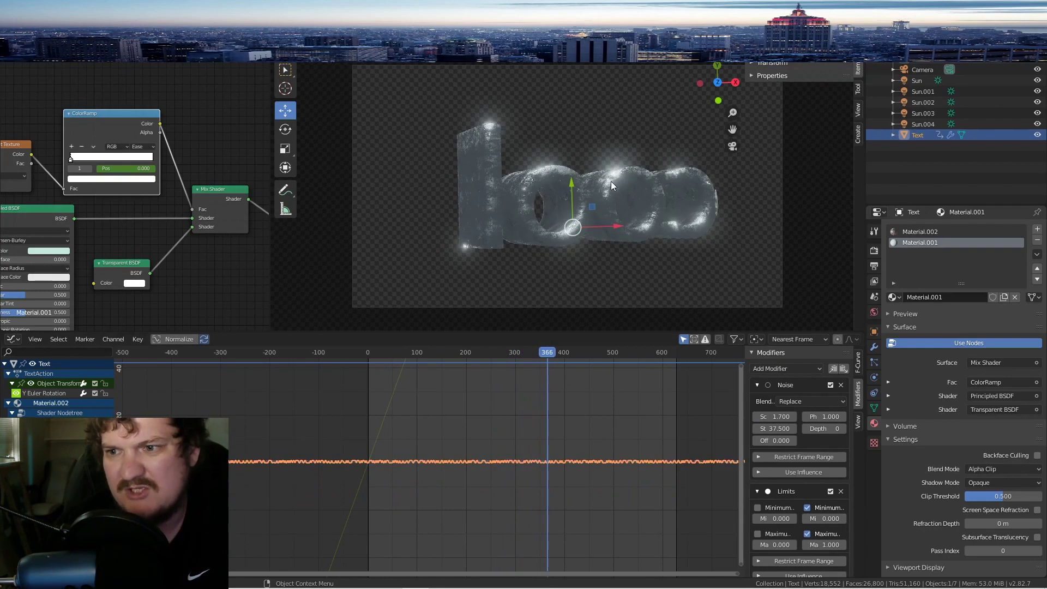
Step: Move the ColorRamp's black stop to position 0.114 and keep its colour black
{"action": "scroll", "coordinate": [175, 142], "scroll_direction": "up", "scroll_amount": 3}
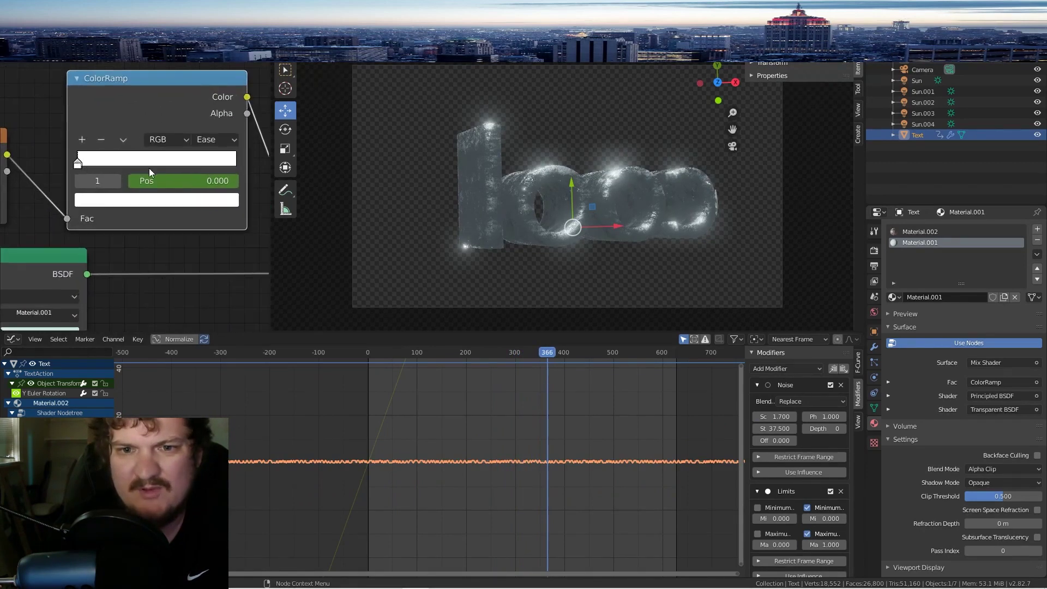
{"action": "left_click", "coordinate": [77, 163]}
{"action": "left_click_drag", "start_coordinate": [77, 163], "coordinate": [96, 163]}
{"action": "left_click", "coordinate": [124, 200]}
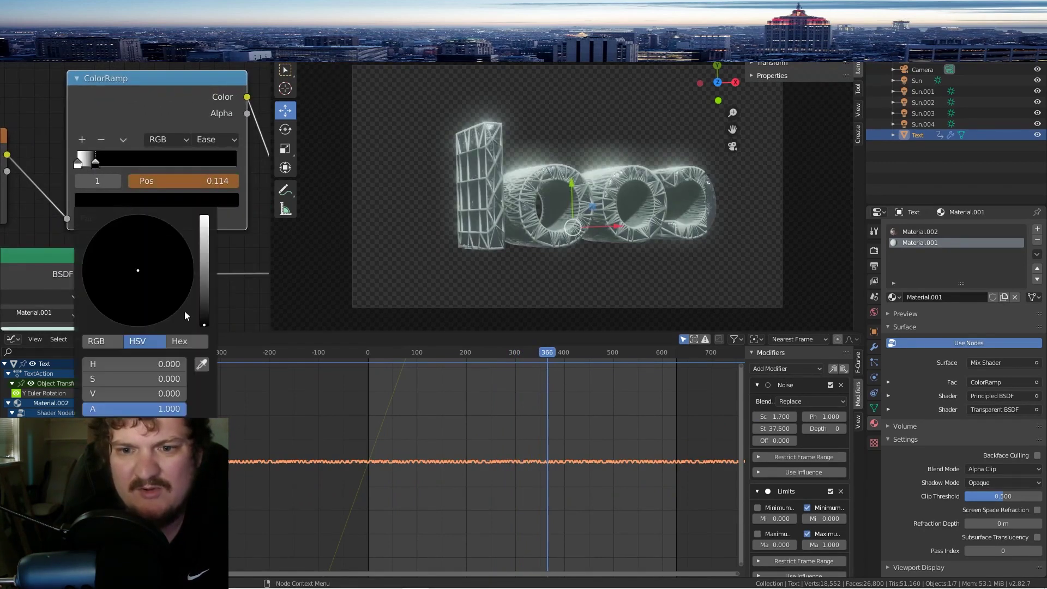
{"action": "mouse_move", "coordinate": [204, 323]}
{"action": "left_mouse_down"}
{"action": "mouse_move", "coordinate": [204, 276]}
{"action": "mouse_move", "coordinate": [204, 325]}
{"action": "left_mouse_up"}
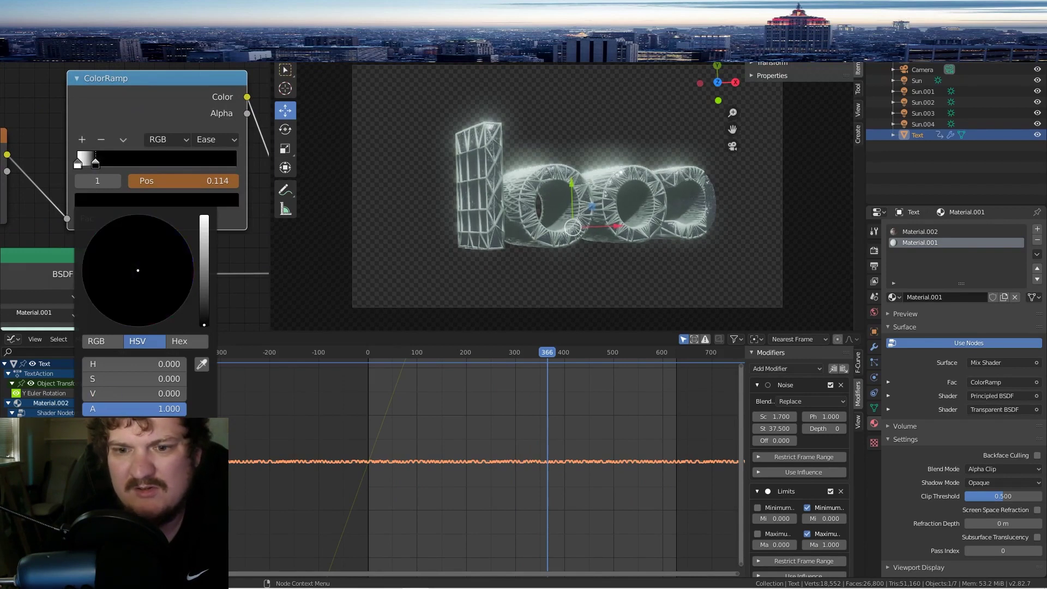
Step: Add a middle stop to the ColorRamp, place it at position 0.418 and colour it white
{"action": "left_click", "coordinate": [82, 139]}
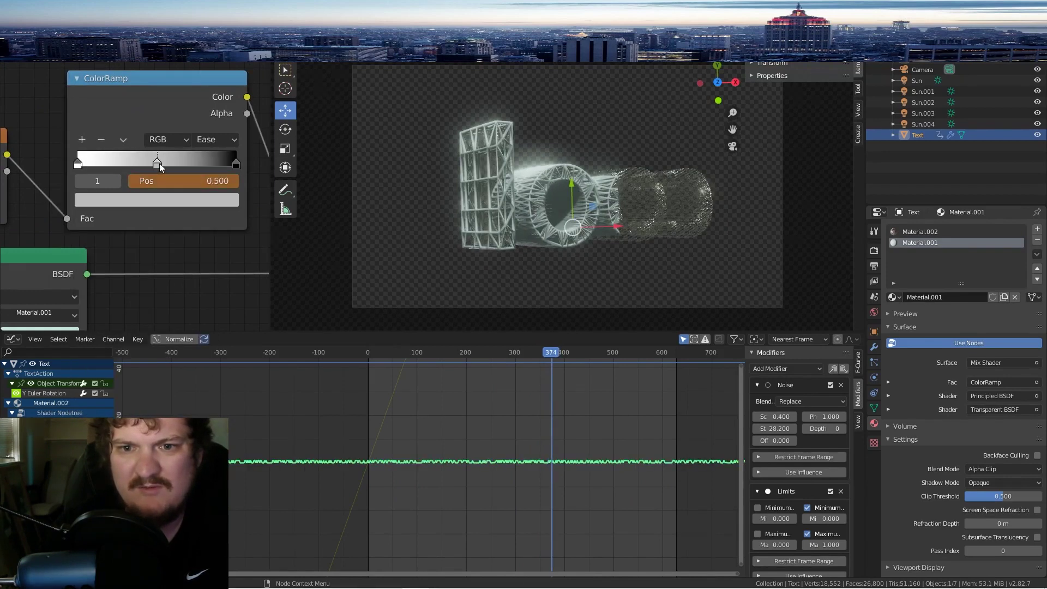
{"action": "left_click_drag", "start_coordinate": [157, 162], "coordinate": [146, 162]}
{"action": "left_click", "coordinate": [152, 200]}
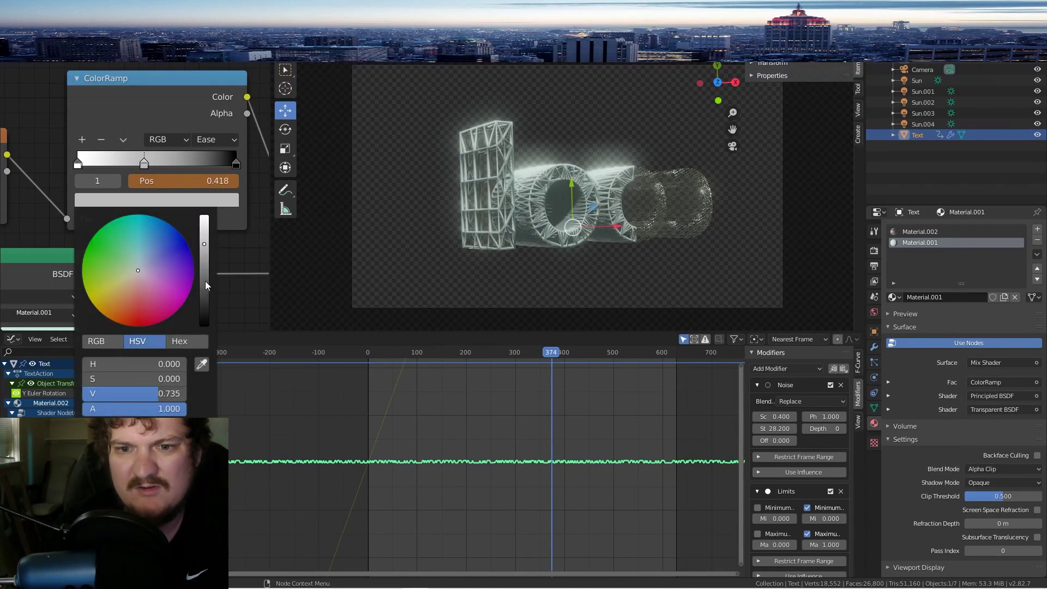
{"action": "mouse_move", "coordinate": [205, 281]}
{"action": "left_mouse_down"}
{"action": "mouse_move", "coordinate": [204, 325]}
{"action": "mouse_move", "coordinate": [204, 220]}
{"action": "left_mouse_up"}
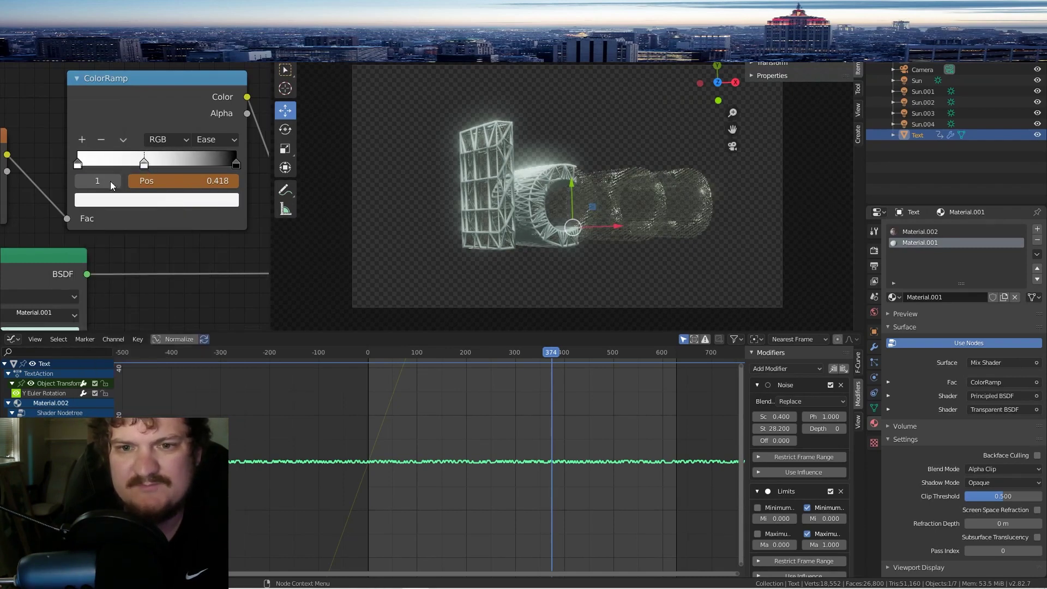
Step: Keyframe the end black stop's position at 1.000 and add a Noise modifier with strength 22.500 to its curve
{"action": "left_click", "coordinate": [236, 164]}
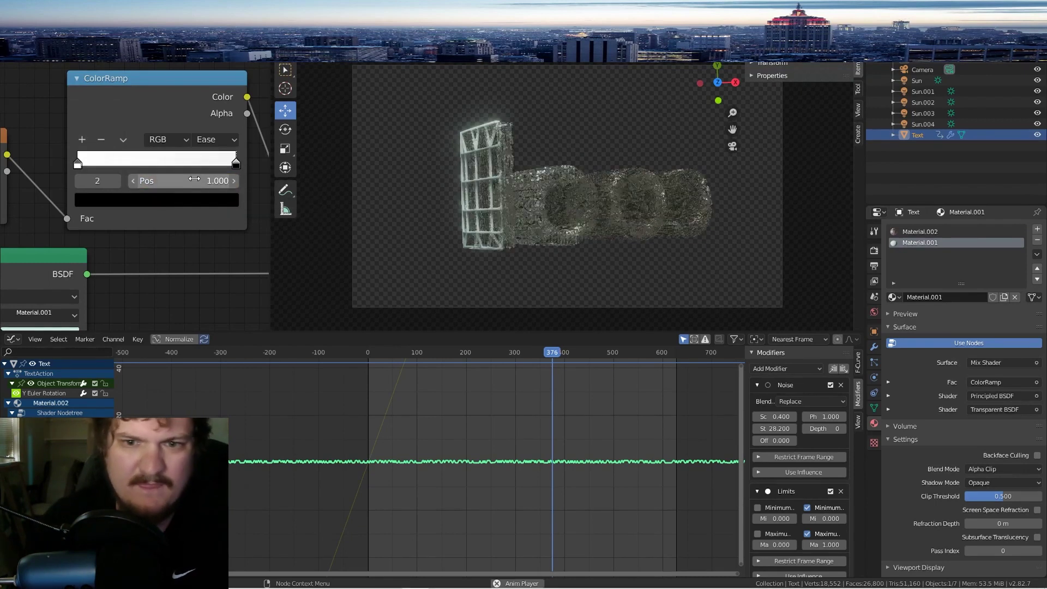
{"action": "key", "text": "space"}
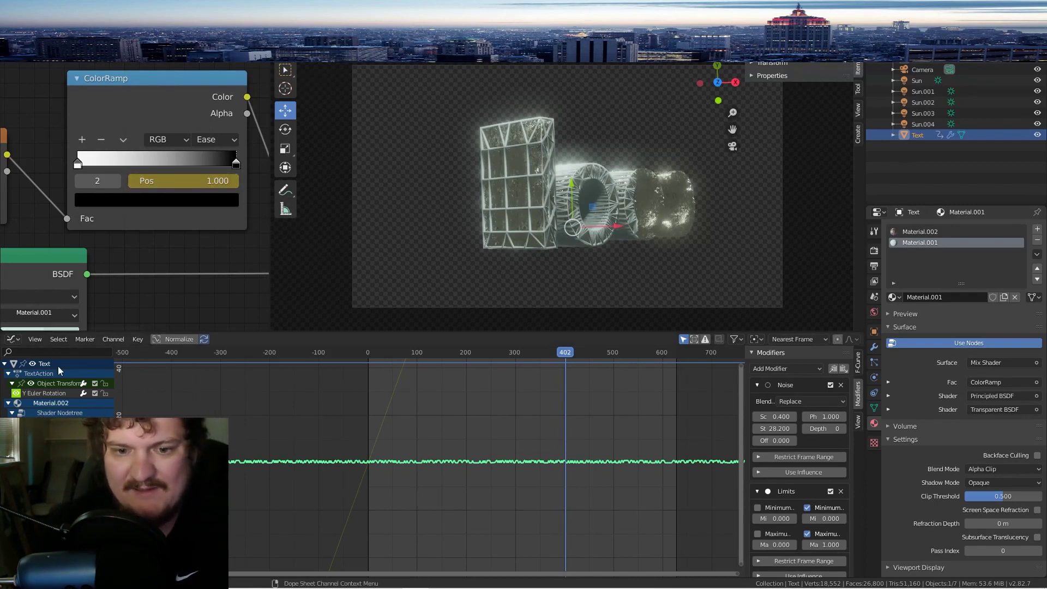
{"action": "left_click", "coordinate": [54, 432]}
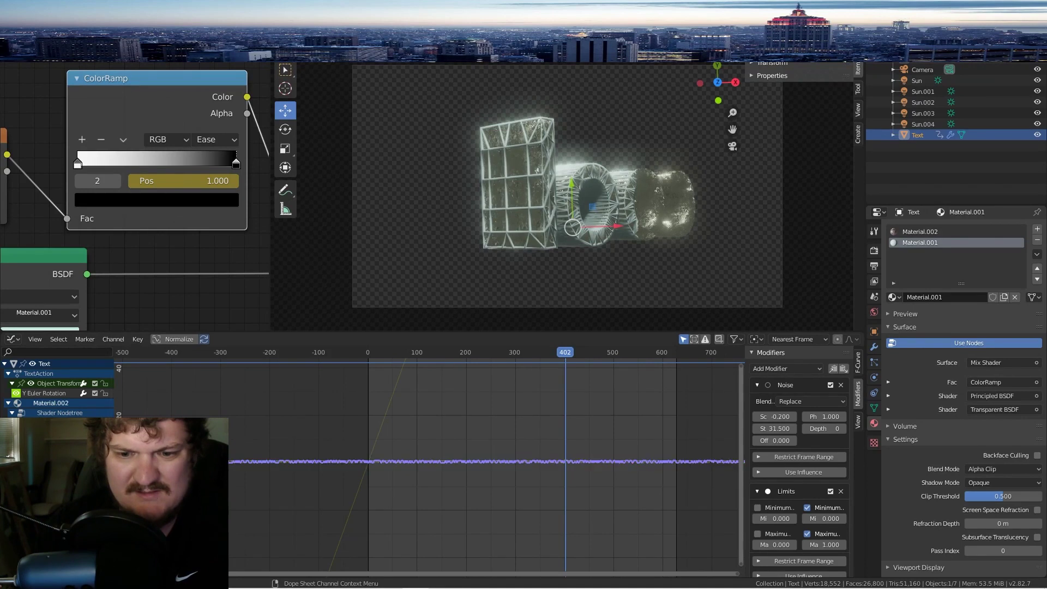
{"action": "left_click", "coordinate": [54, 442]}
{"action": "left_click", "coordinate": [763, 369]}
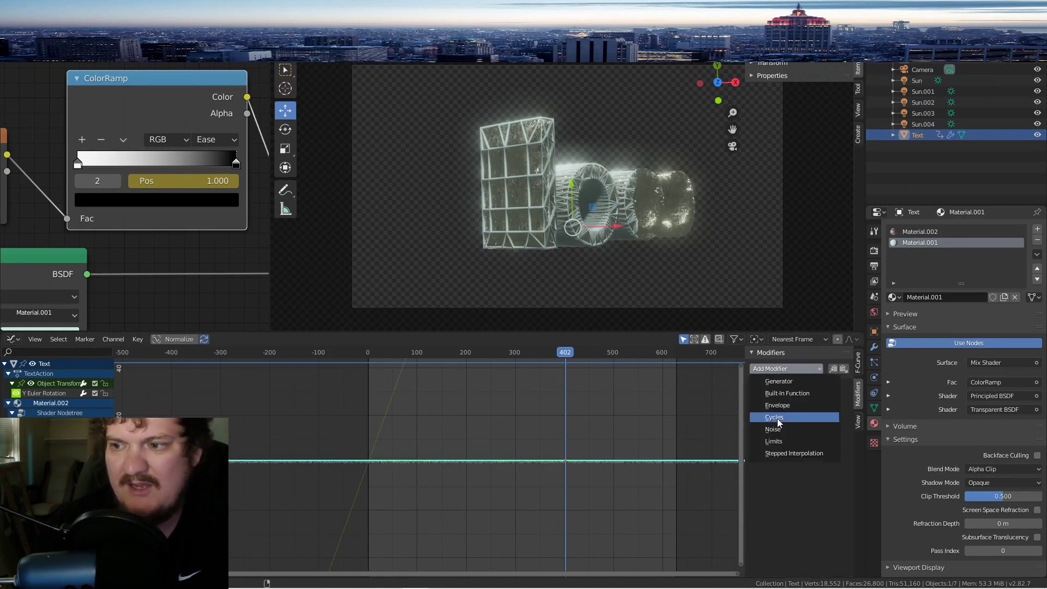
{"action": "left_click", "coordinate": [781, 427]}
{"action": "left_click_drag", "start_coordinate": [781, 429], "coordinate": [861, 429]}
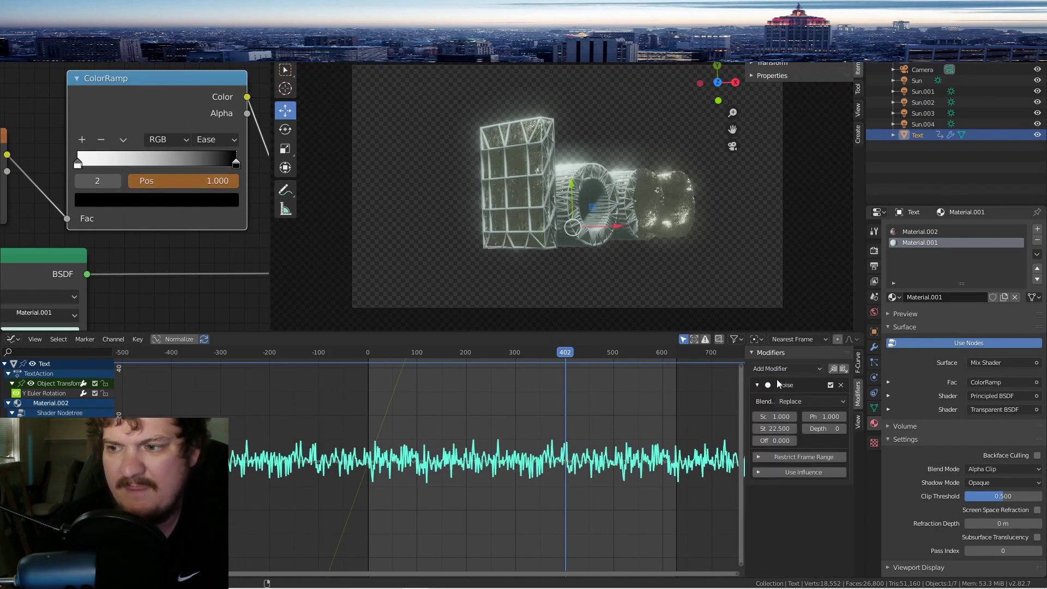
Step: Add a Limits modifier to the same curve with minimum Y 0 and maximum Y 1, and play back the animation
{"action": "left_click", "coordinate": [797, 368]}
{"action": "left_click", "coordinate": [784, 441]}
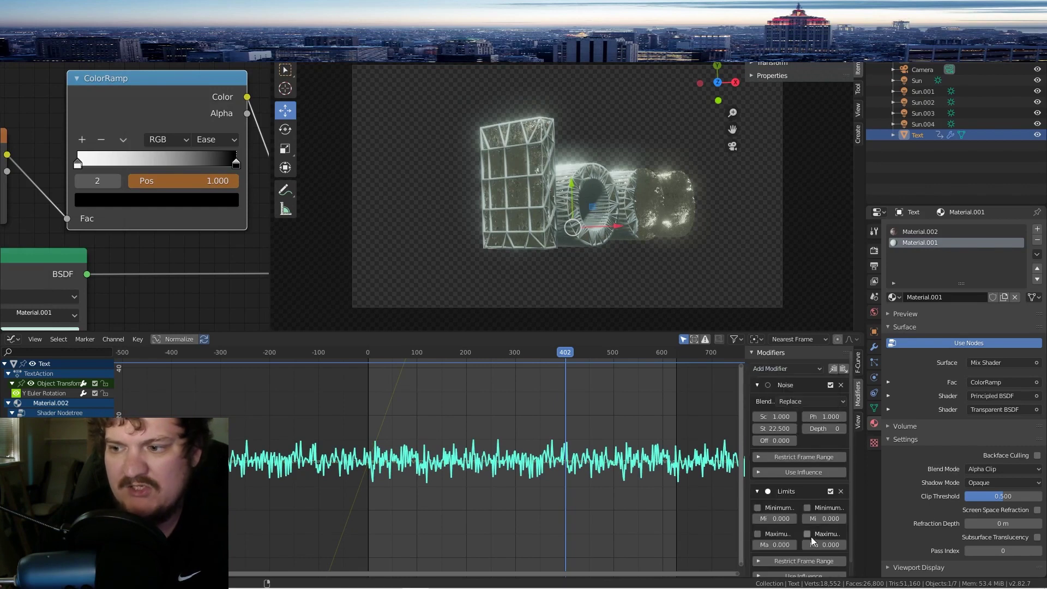
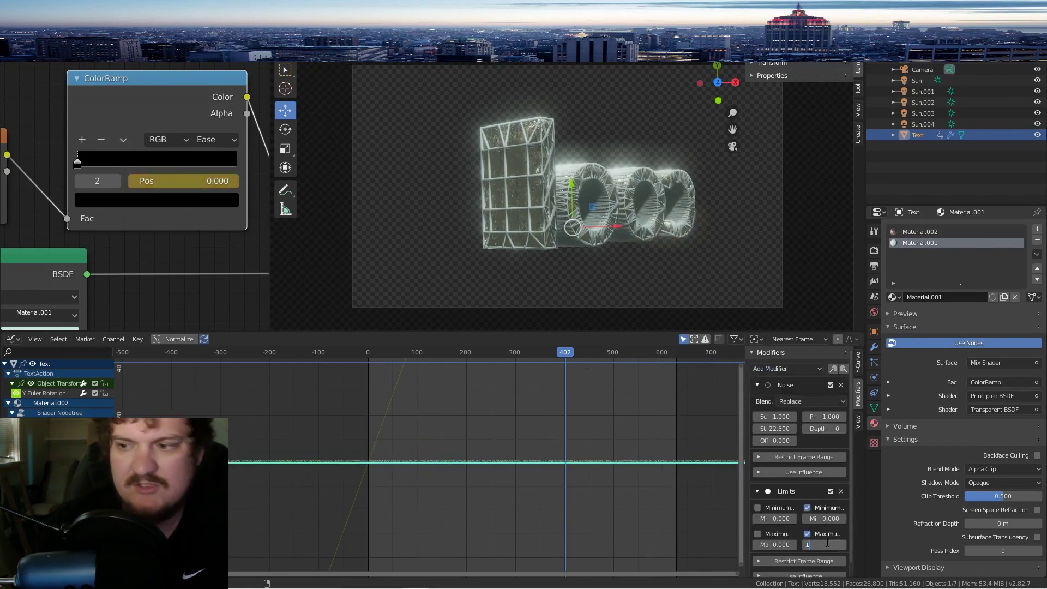
{"action": "key", "text": "Return"}
{"action": "key", "text": "space"}
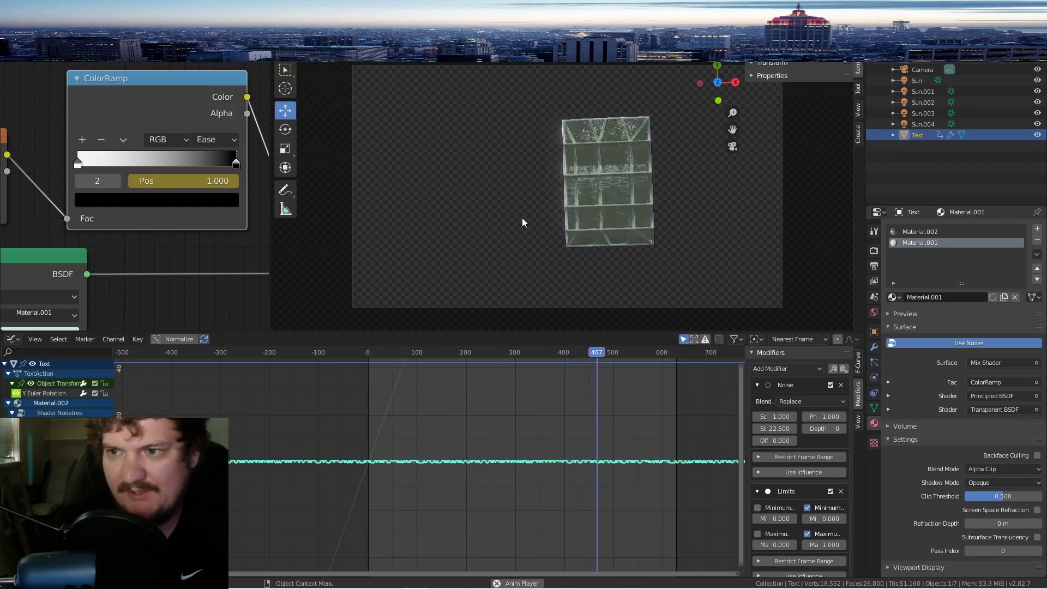
Step: Set the curve's Noise modifier to scale 11.600 and strength 27.200, and play back the animation from frame 0
{"action": "left_click_drag", "start_coordinate": [775, 429], "coordinate": [826, 416]}
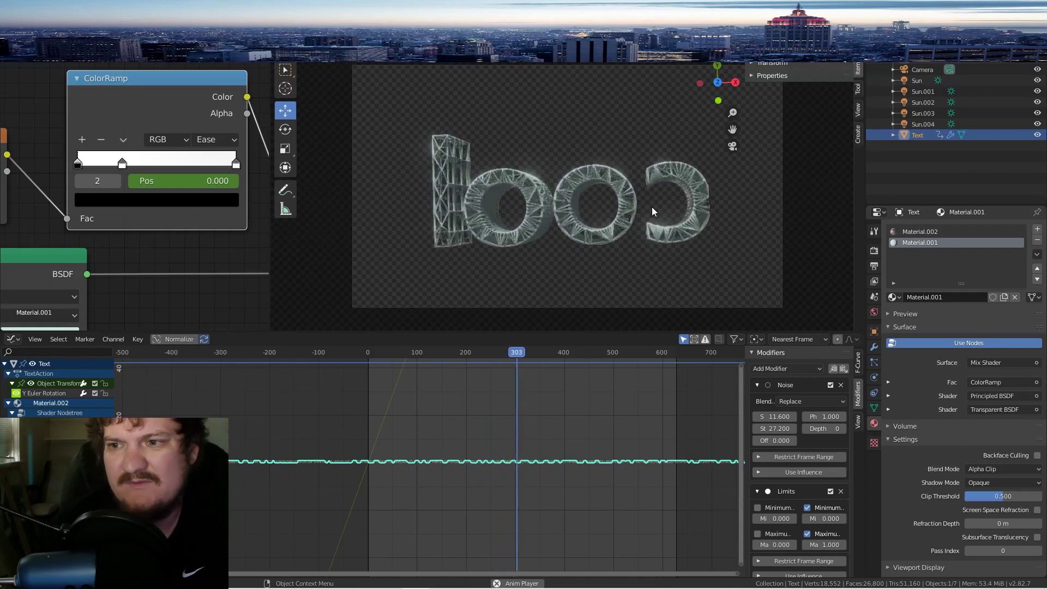
{"action": "key", "text": "space"}
{"action": "key", "text": "space"}
{"action": "key", "text": "space"}
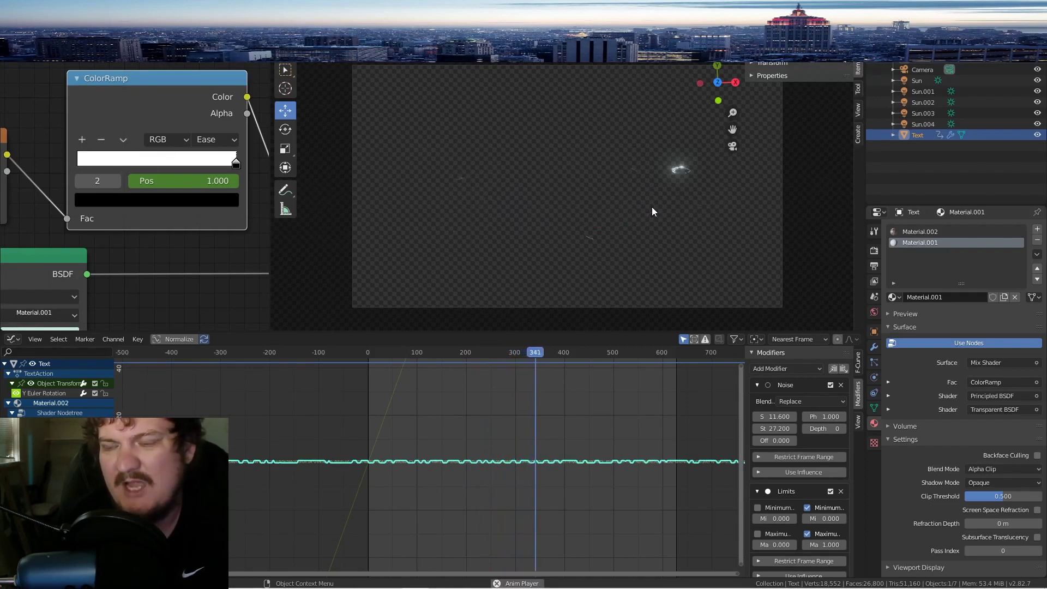
{"action": "left_click_drag", "start_coordinate": [515, 352], "coordinate": [404, 353]}
{"action": "left_click", "coordinate": [362, 351]}
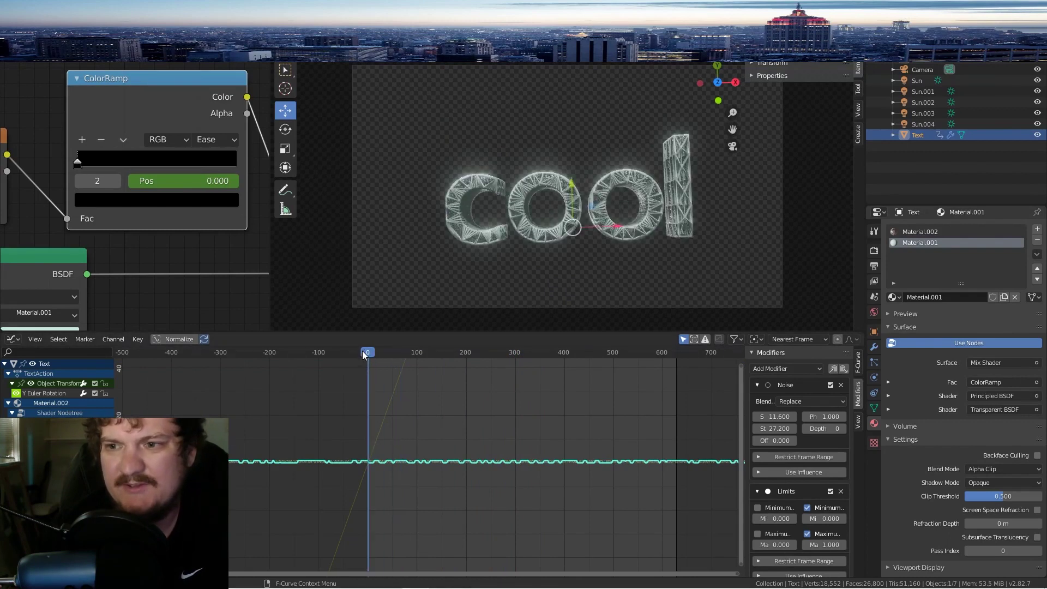
{"action": "key", "text": "space"}
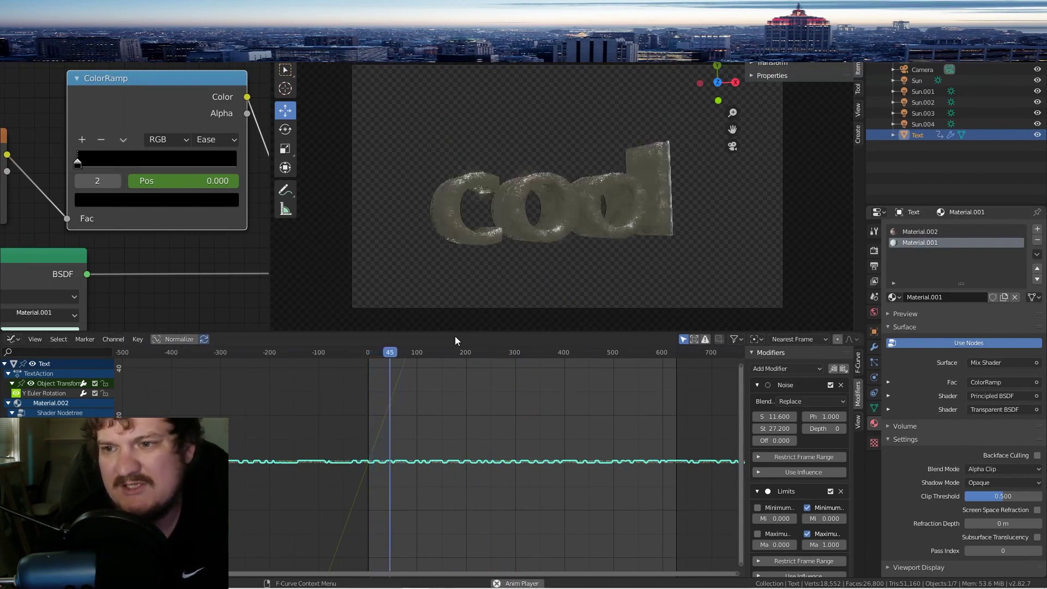
{"action": "key", "text": "space"}
Step: Replace the node editor with a 3D viewport merged with its neighbour into one area, and switch it to solid shading
{"action": "left_click", "coordinate": [12, 35]}
{"action": "left_click", "coordinate": [38, 75]}
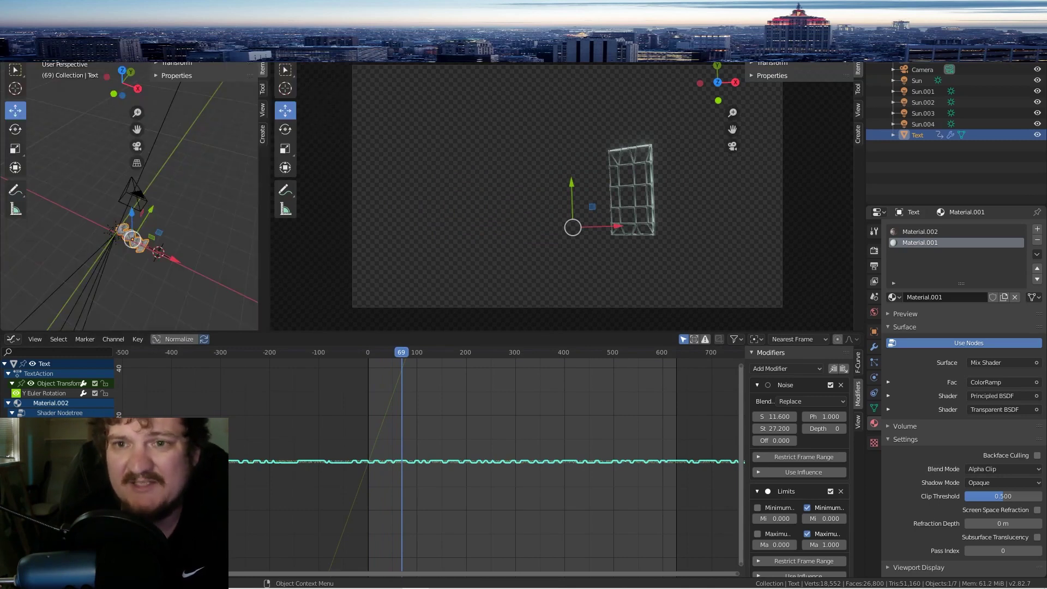
{"action": "left_click_drag", "start_coordinate": [271, 31], "coordinate": [218, 43]}
{"action": "left_click", "coordinate": [12, 35]}
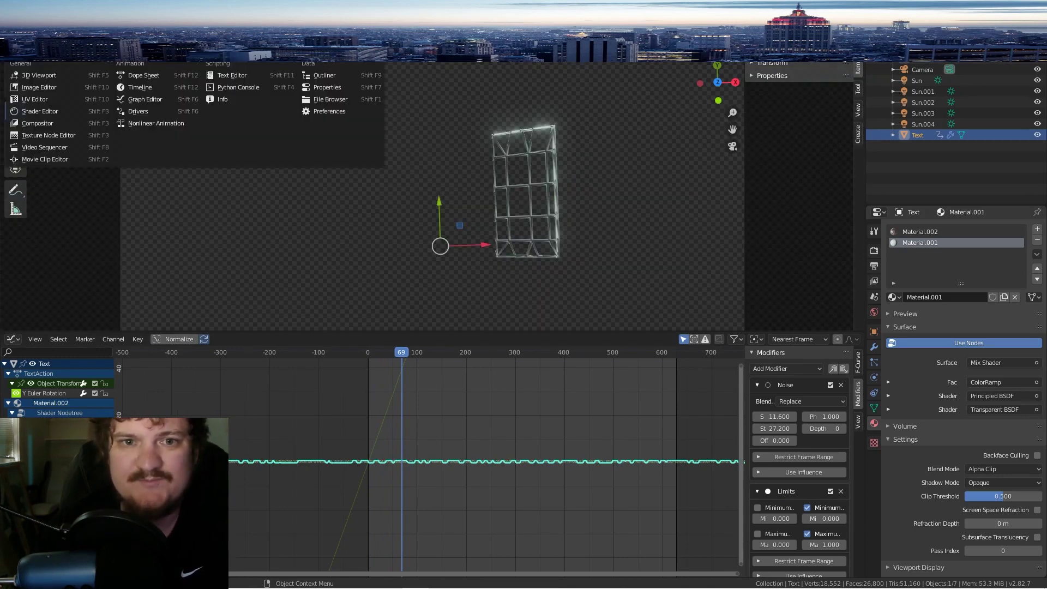
{"action": "left_click", "coordinate": [45, 78]}
{"action": "scroll", "coordinate": [228, 136], "scroll_direction": "down", "scroll_amount": 2}
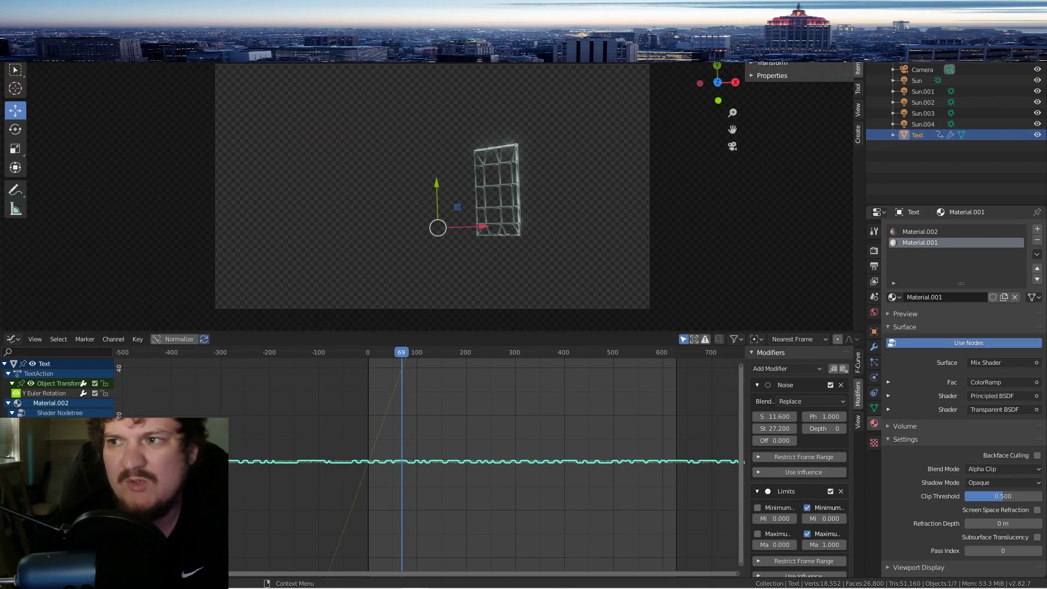
{"action": "left_click", "coordinate": [822, 35]}
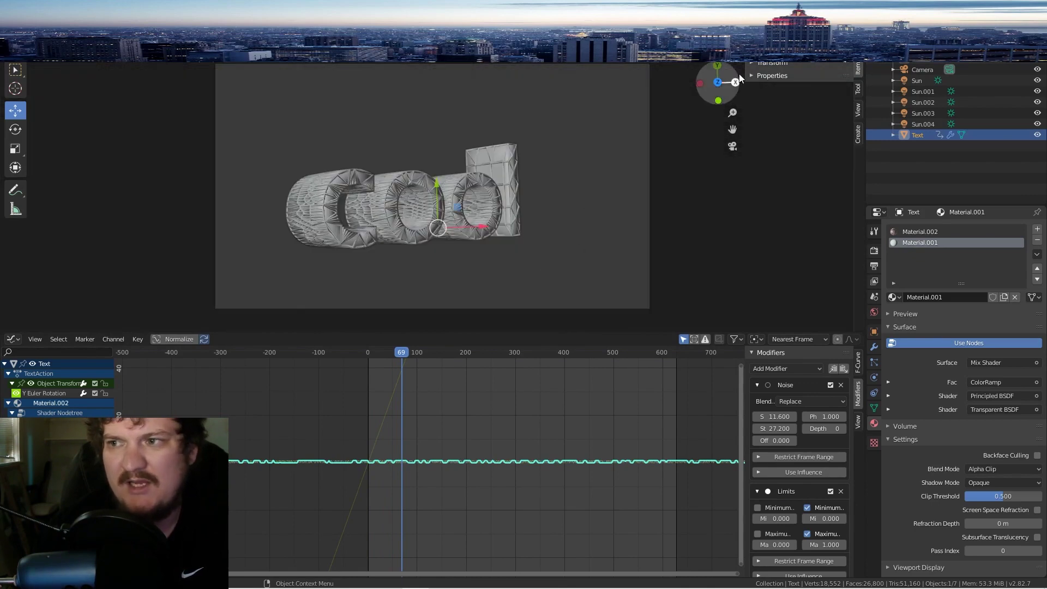
Step: Add a plane beside the text and scale it down to a small square
{"action": "left_click_drag", "start_coordinate": [738, 74], "coordinate": [540, 229]}
{"action": "key", "text": "shift+a"}
{"action": "mouse_move", "coordinate": [401, 190]}
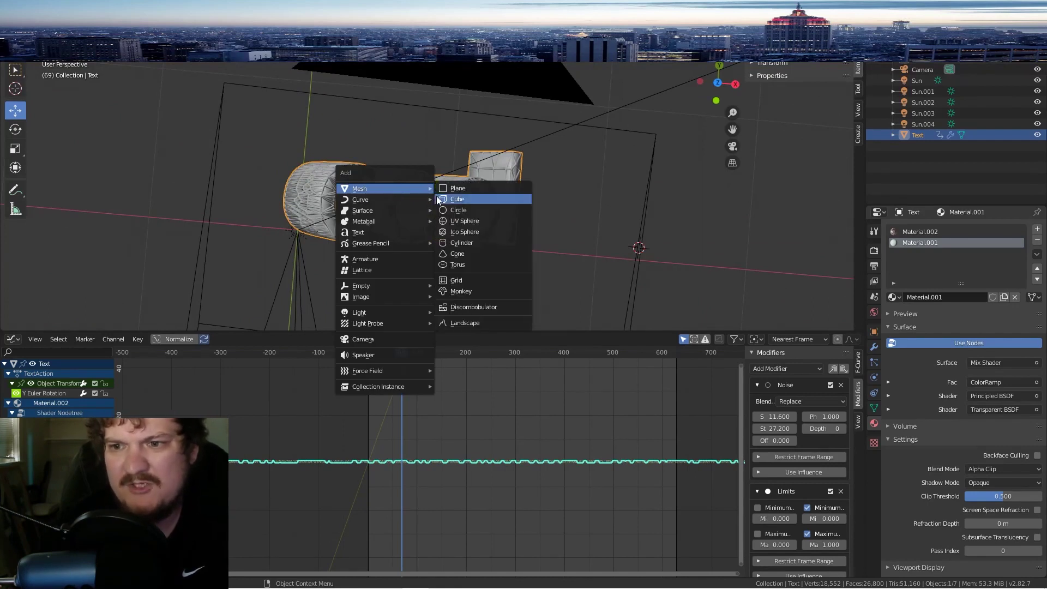
{"action": "left_click", "coordinate": [457, 188]}
{"action": "middle_click_drag", "start_coordinate": [491, 183], "coordinate": [624, 158]}
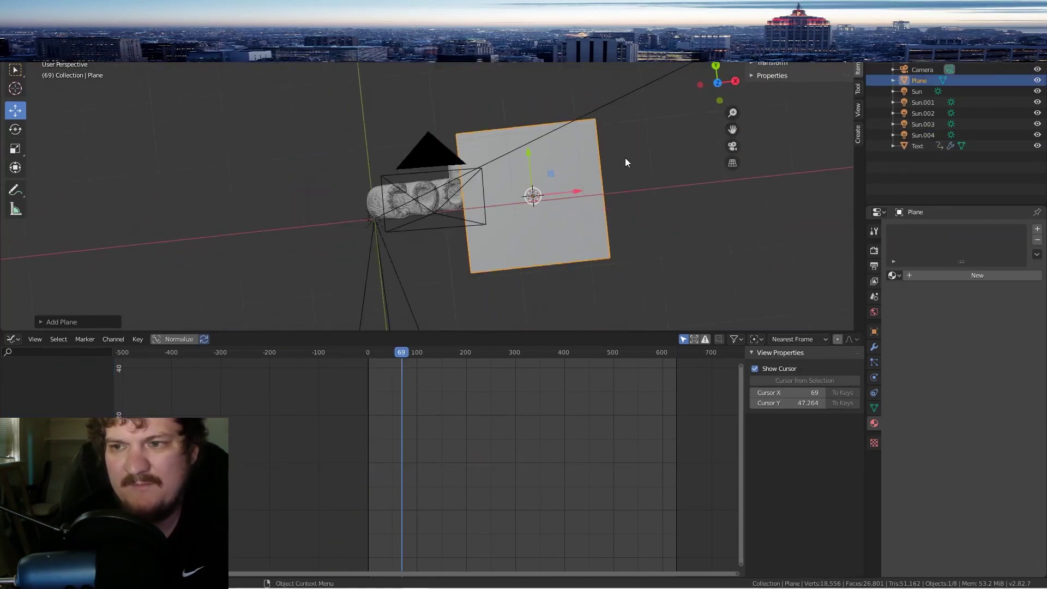
{"action": "key", "text": "s"}
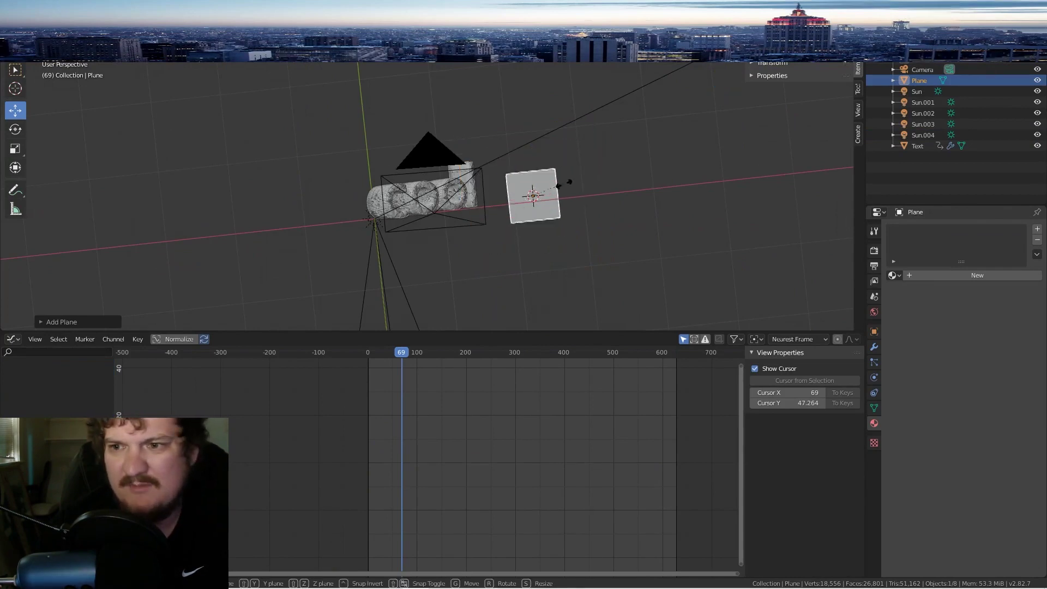
{"action": "left_click", "coordinate": [559, 197]}
Step: In Edit Mode, shrink the plane's mesh along X and along Y into a small narrow strip
{"action": "key", "text": "Tab"}
{"action": "key", "text": "s"}
{"action": "key", "text": "x"}
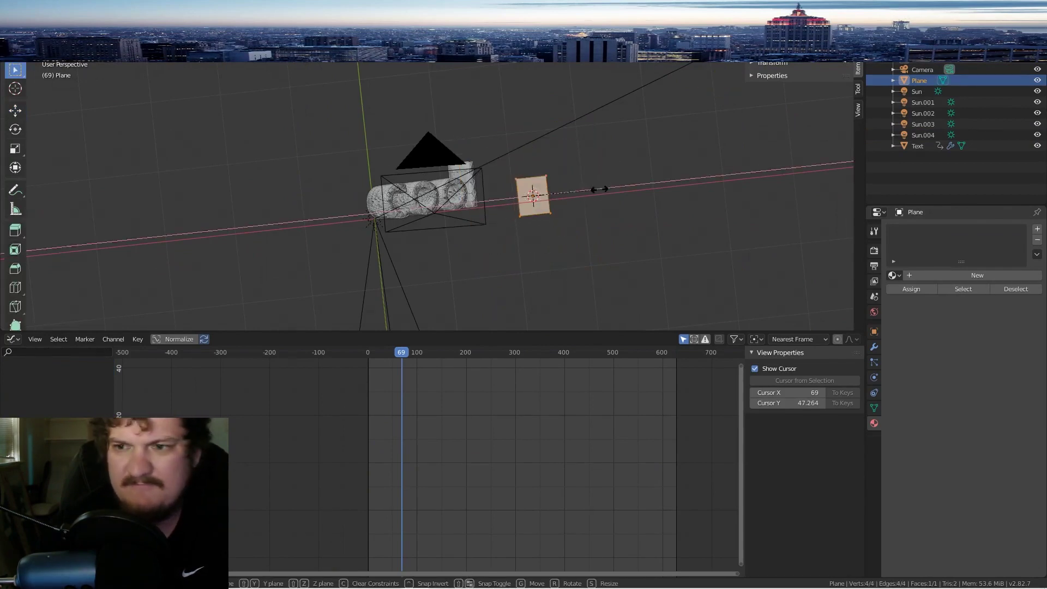
{"action": "left_click", "coordinate": [572, 197]}
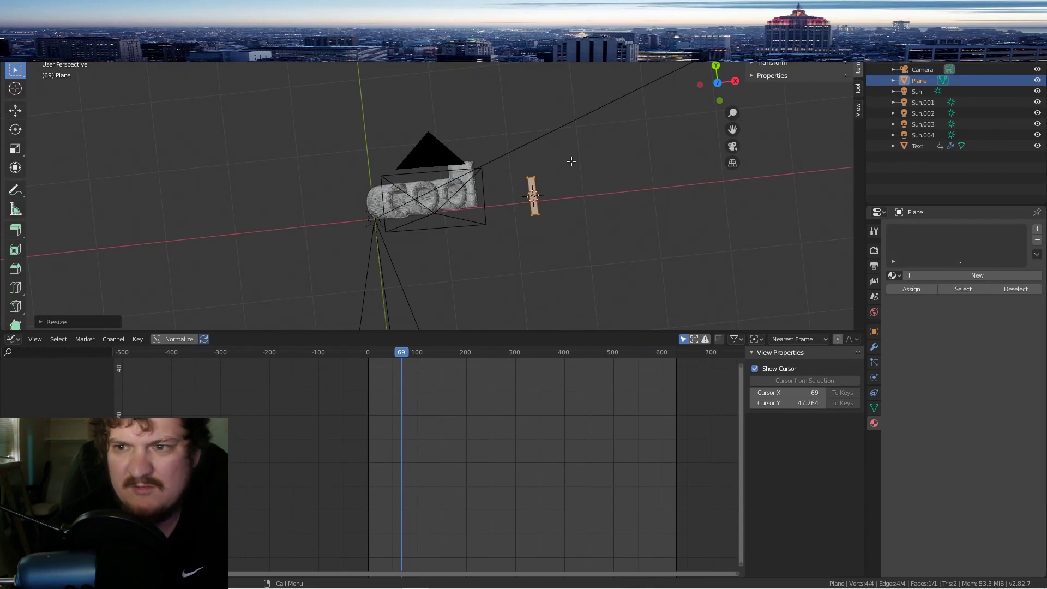
{"action": "key", "text": "s"}
{"action": "key", "text": "y"}
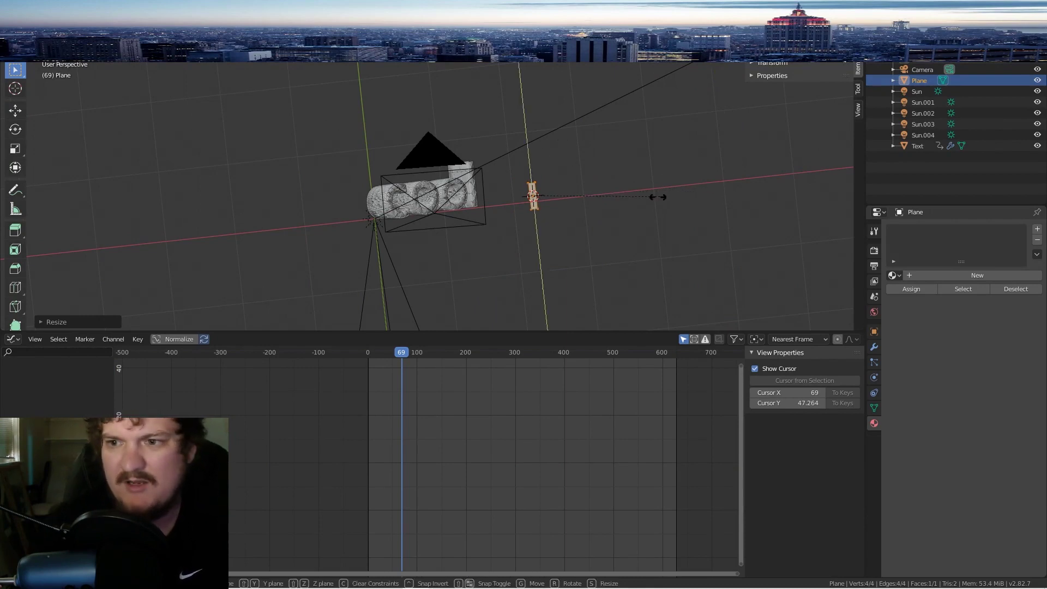
{"action": "left_click", "coordinate": [658, 197]}
Step: Extrude one end edge of the strip repeatedly into a rising zigzag bolt
{"action": "scroll", "coordinate": [708, 227], "scroll_direction": "up", "scroll_amount": 4}
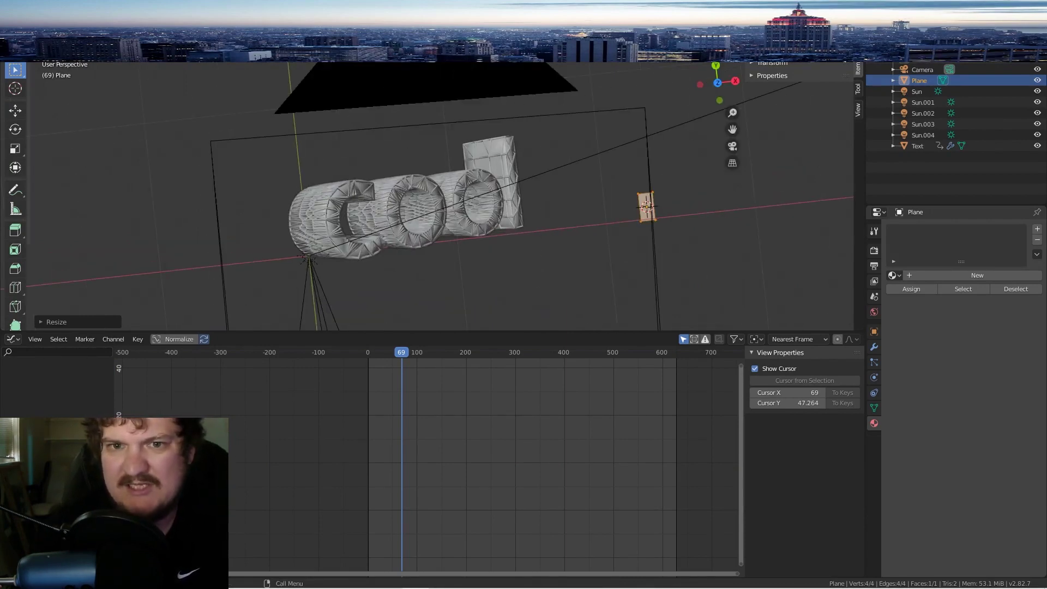
{"action": "left_click", "coordinate": [648, 194]}
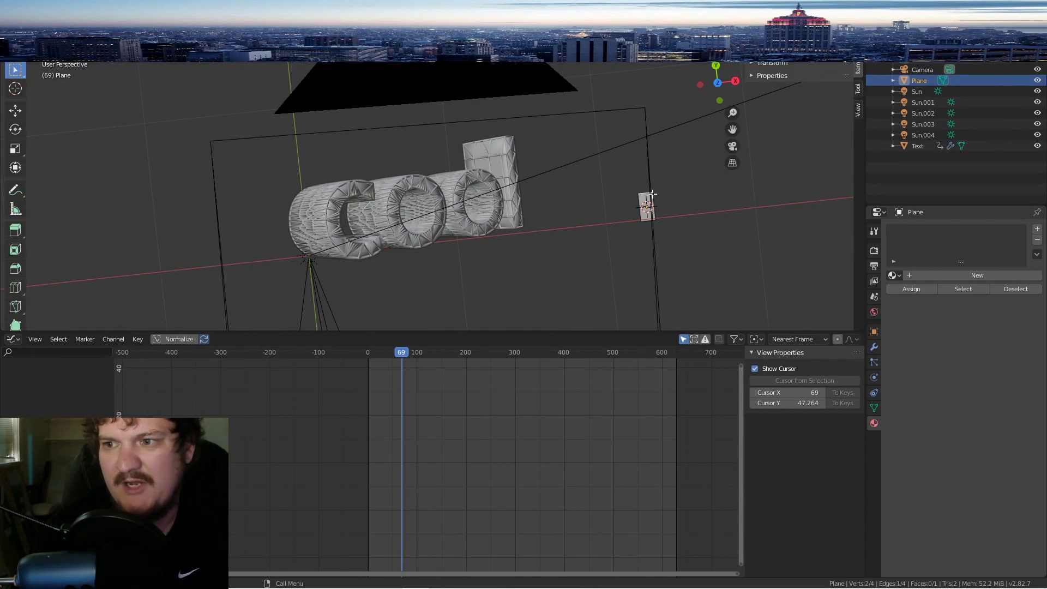
{"action": "middle_click_drag", "start_coordinate": [725, 203], "coordinate": [503, 175]}
{"action": "key", "text": "e"}
{"action": "left_click", "coordinate": [539, 139]}
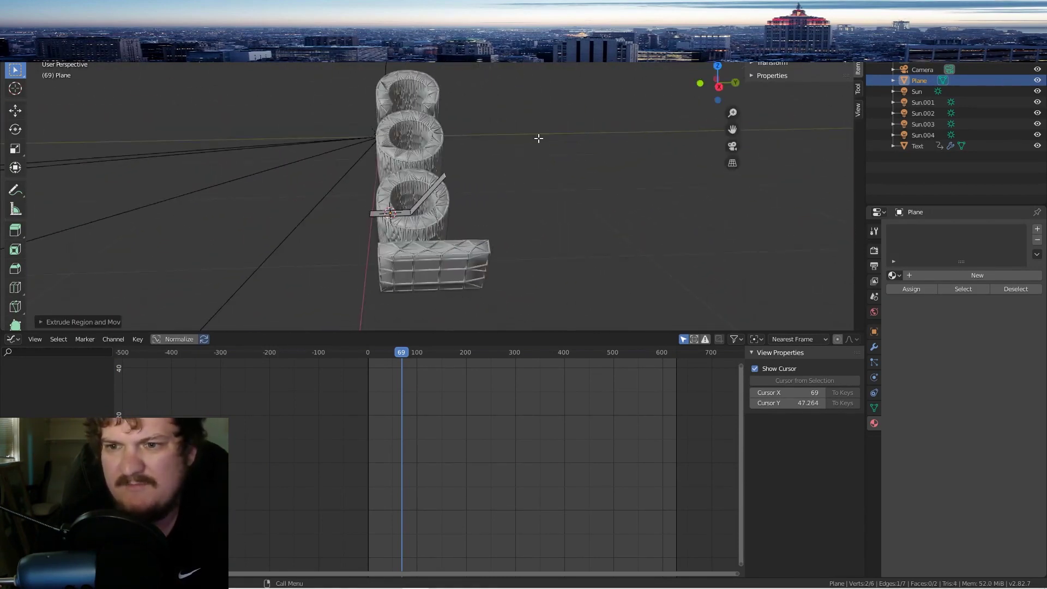
{"action": "left_click", "coordinate": [652, 79]}
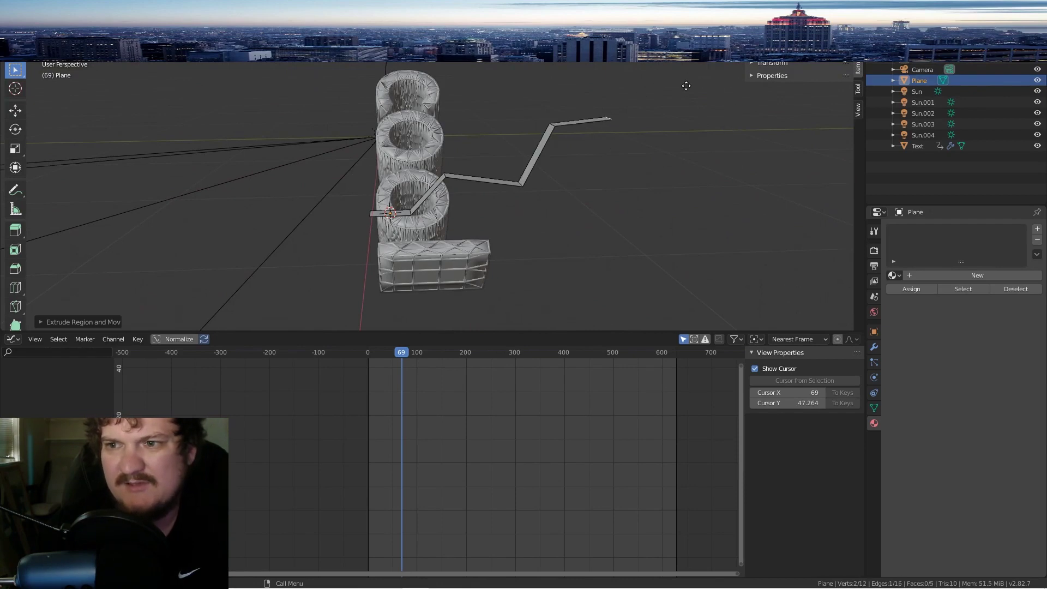
Step: Extrude further segments from a middle bend of the bolt into a jagged upward side branch
{"action": "middle_click_drag", "start_coordinate": [623, 111], "coordinate": [624, 108]}
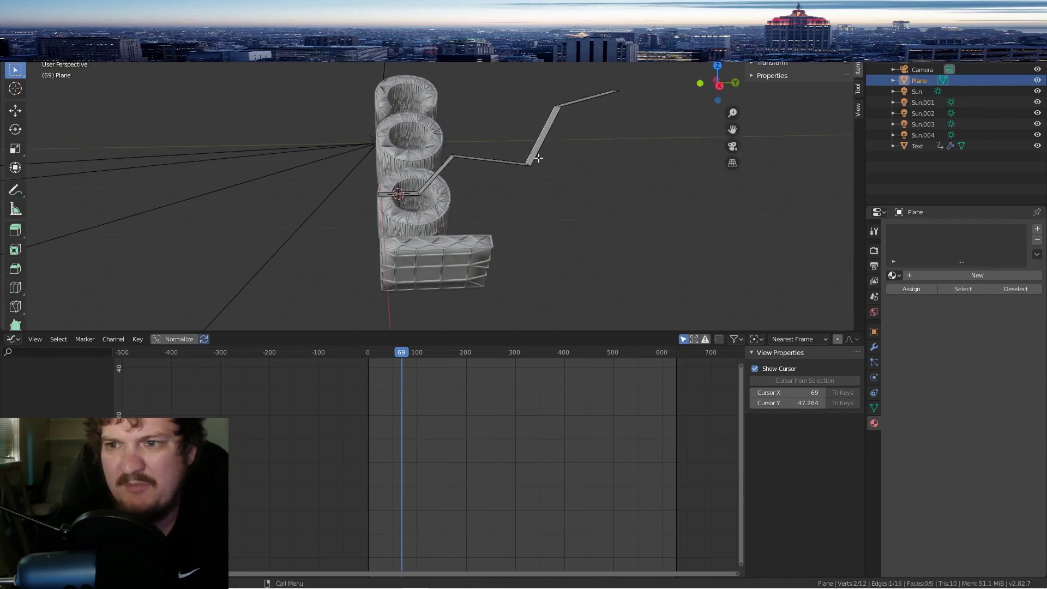
{"action": "key", "text": "e"}
{"action": "left_click", "coordinate": [536, 92]}
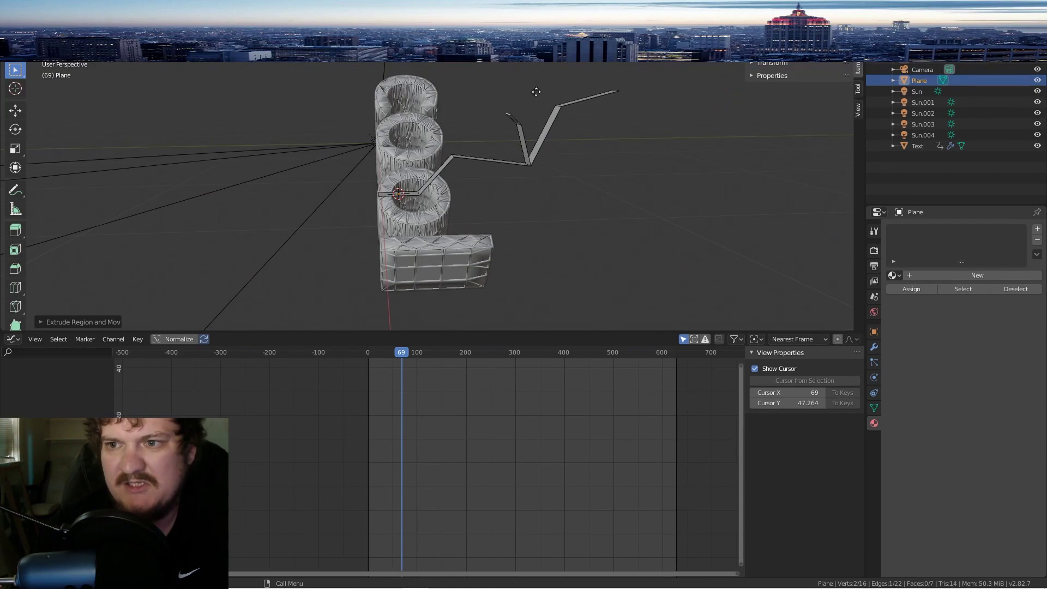
{"action": "middle_click_drag", "start_coordinate": [551, 150], "coordinate": [364, 157]}
{"action": "key", "text": "e"}
{"action": "left_click", "coordinate": [358, 160]}
Step: Extrude more angled edges off the bolt to add several short forking branches
{"action": "key", "text": "e"}
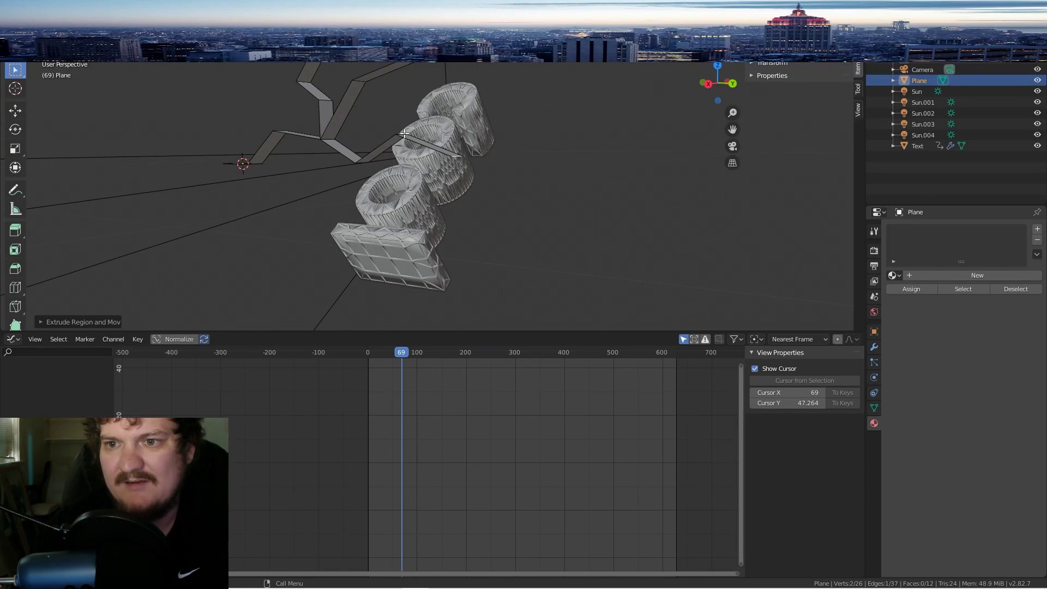
{"action": "left_click", "coordinate": [428, 104]}
{"action": "key", "text": "e"}
{"action": "left_click", "coordinate": [443, 85]}
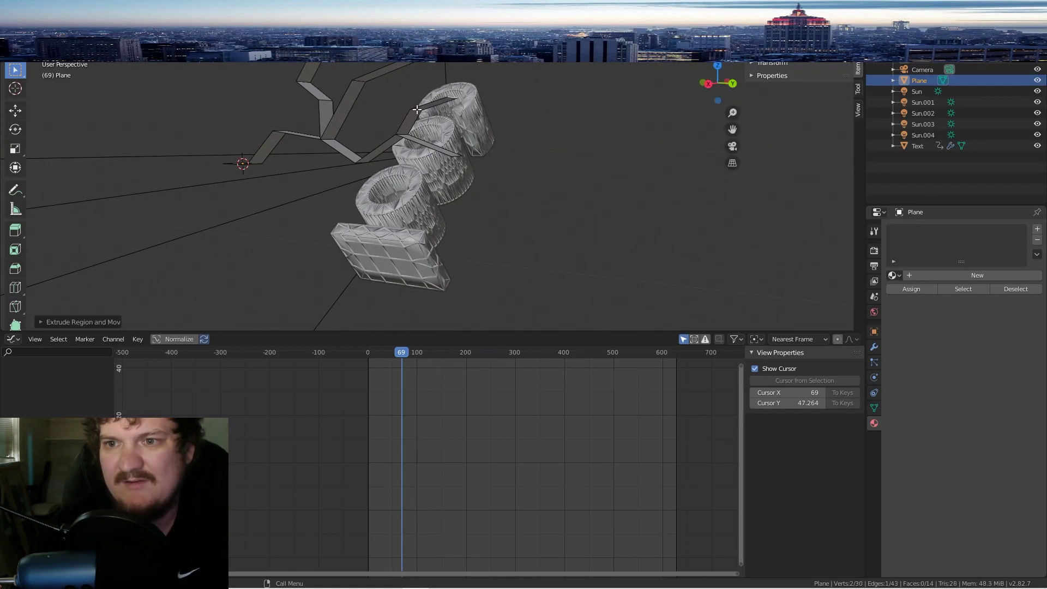
{"action": "middle_click_drag", "start_coordinate": [502, 105], "coordinate": [476, 139]}
{"action": "key", "text": "e"}
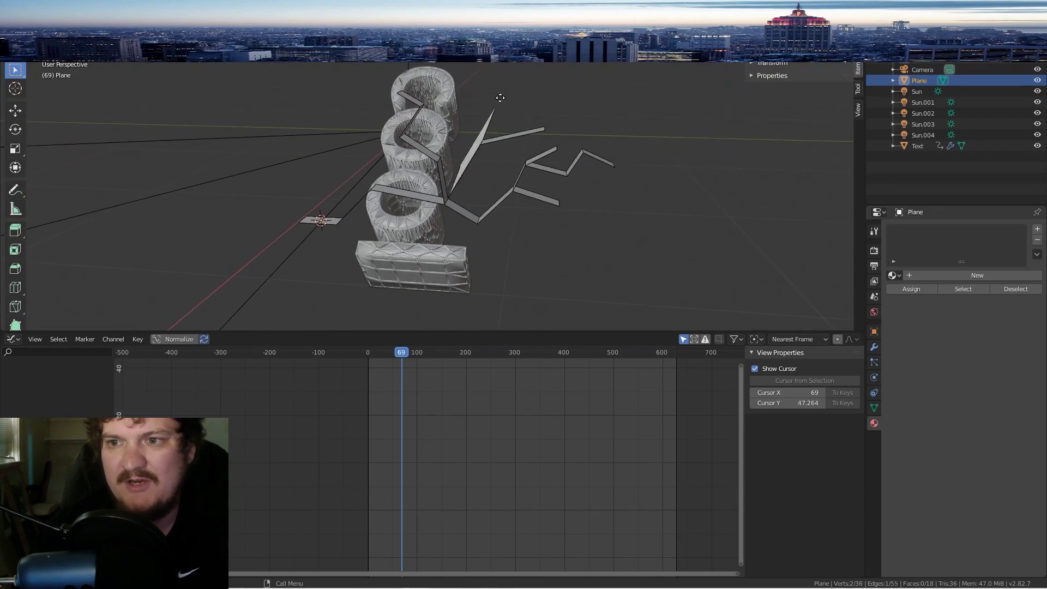
{"action": "left_click", "coordinate": [503, 98]}
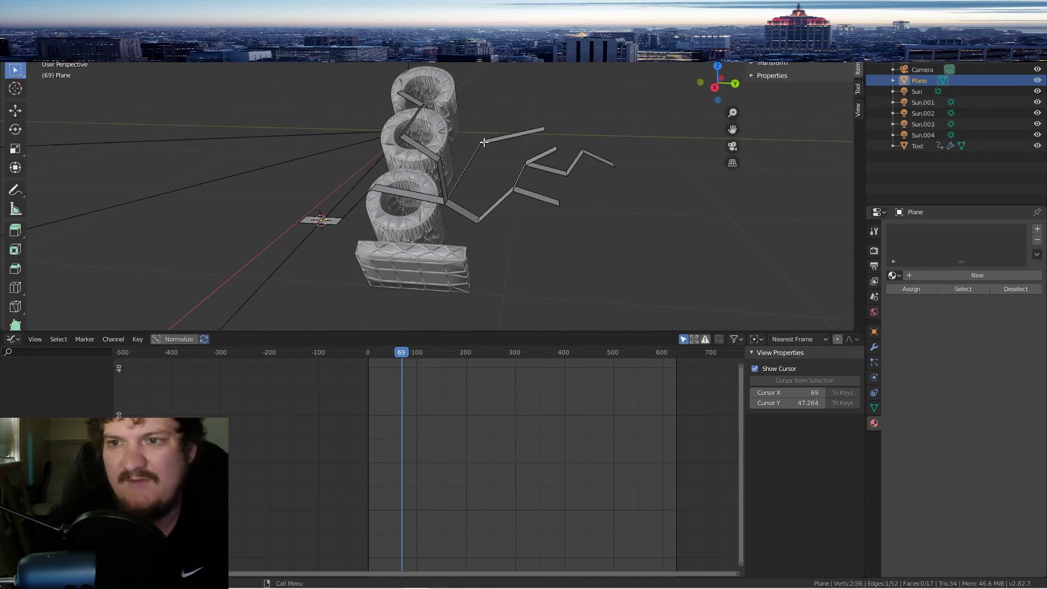
Step: Scale down the currently selected edge of the bolt mesh
{"action": "scroll", "coordinate": [526, 121], "scroll_direction": "down", "scroll_amount": 4}
{"action": "middle_click_drag", "start_coordinate": [545, 120], "coordinate": [449, 136]}
{"action": "key", "text": "s"}
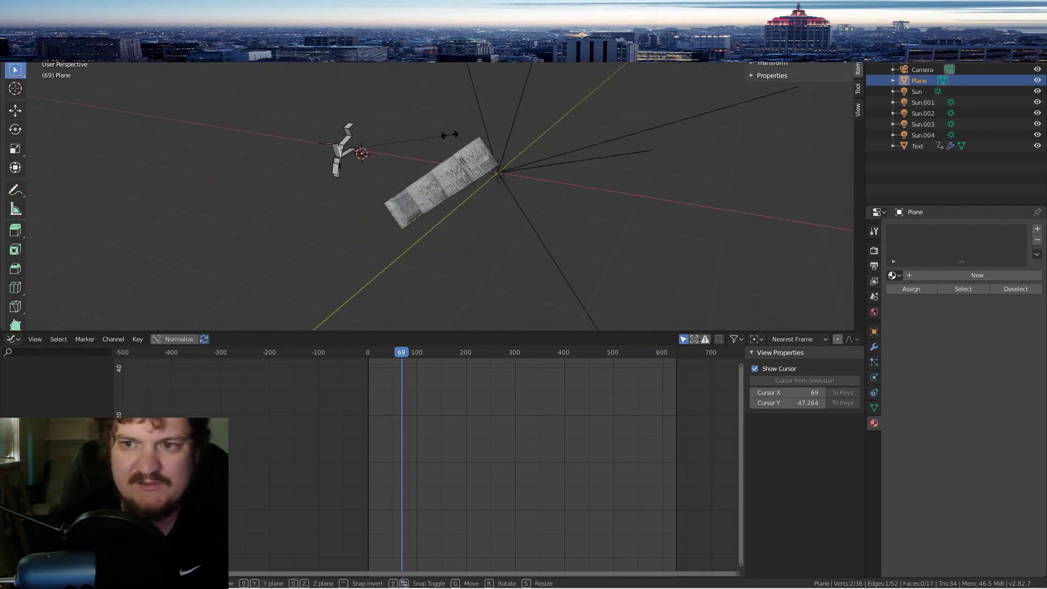
{"action": "left_click", "coordinate": [396, 146]}
{"action": "key", "text": "s"}
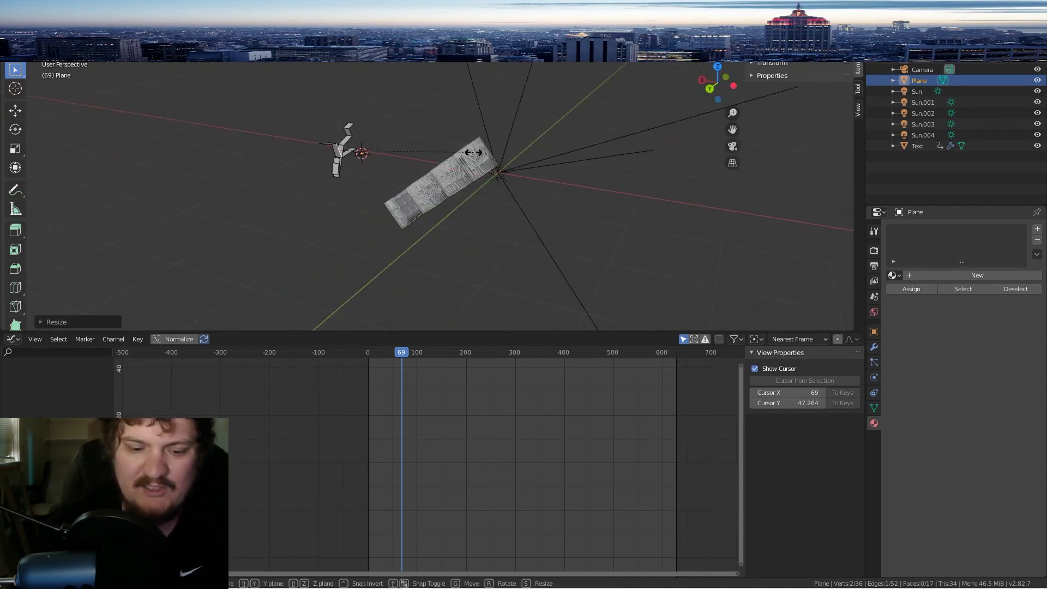
{"action": "key", "text": "y"}
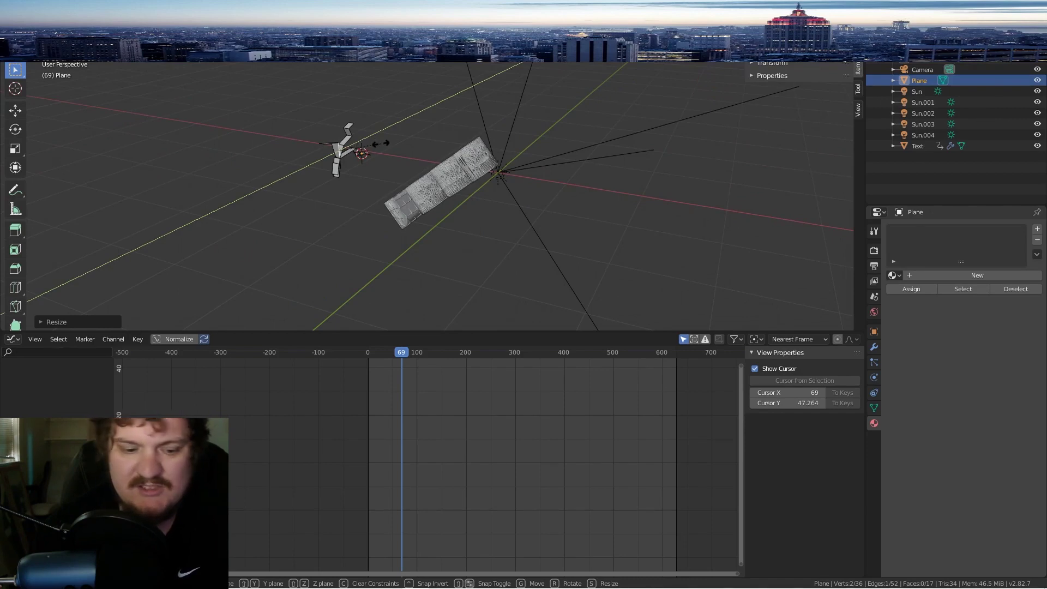
{"action": "key", "text": "Escape"}
Step: Scale the entire bolt mesh along Y and shrink it along X, and return to Object Mode
{"action": "key", "text": "a"}
{"action": "key", "text": "s"}
{"action": "key", "text": "y"}
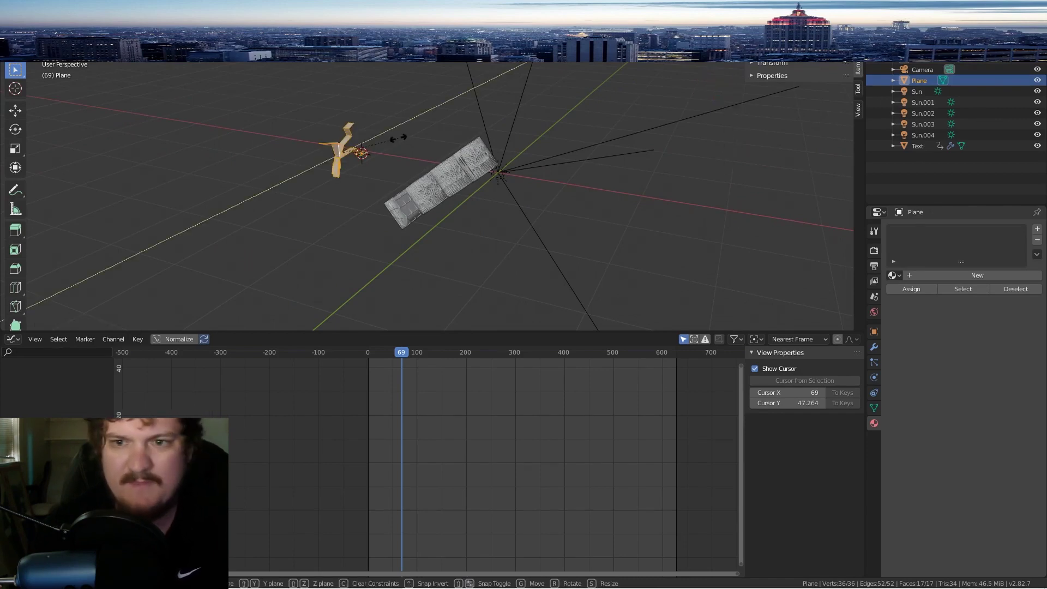
{"action": "left_click", "coordinate": [398, 140]}
{"action": "middle_click_drag", "start_coordinate": [418, 138], "coordinate": [443, 157]}
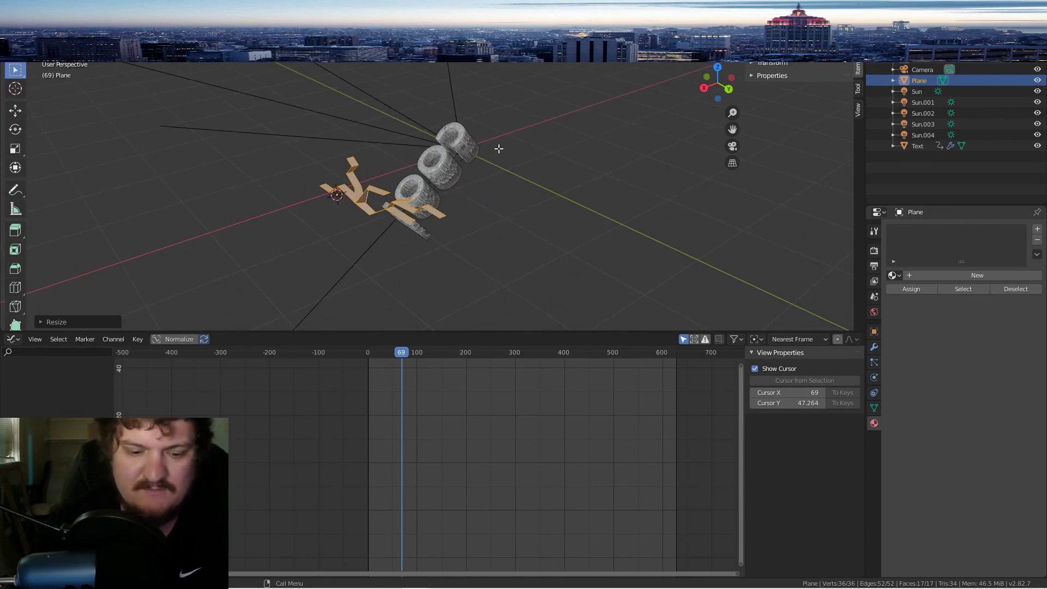
{"action": "key", "text": "s"}
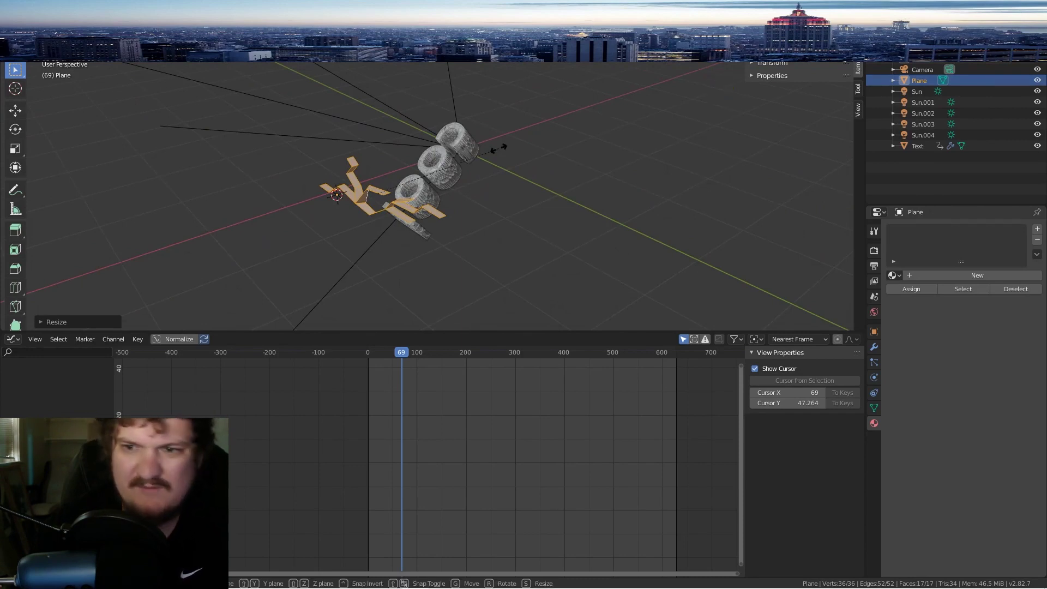
{"action": "key", "text": "x"}
{"action": "left_click", "coordinate": [388, 180]}
{"action": "key", "text": "Tab"}
Step: Move the bolt onto the text so that its base sits at the middle of the word
{"action": "middle_click_drag", "start_coordinate": [535, 164], "coordinate": [496, 199]}
{"action": "left_click", "coordinate": [416, 135]}
{"action": "left_click", "coordinate": [387, 138]}
{"action": "left_click", "coordinate": [44, 55]}
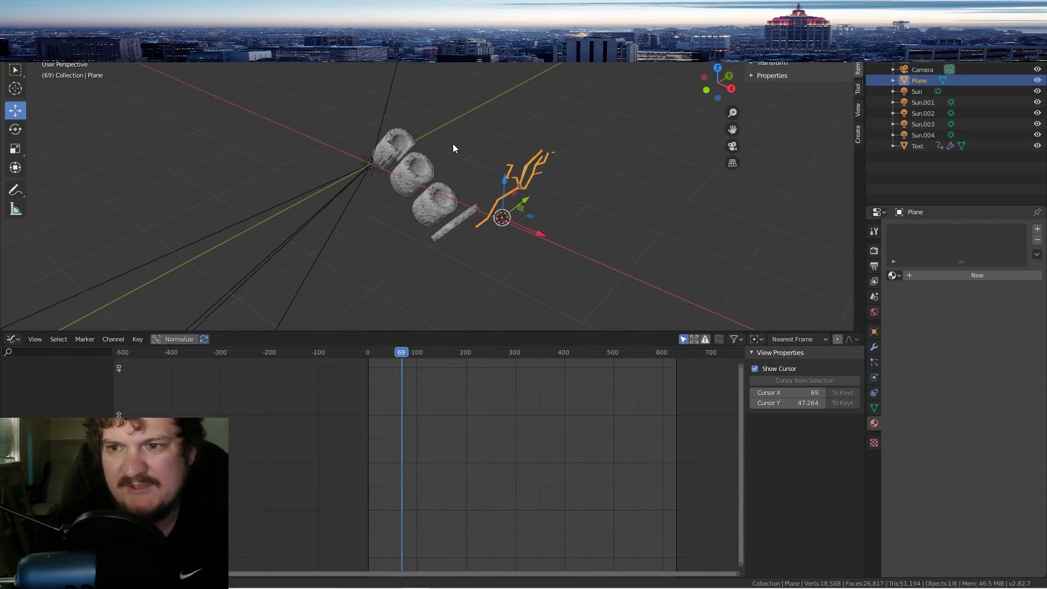
{"action": "middle_click_drag", "start_coordinate": [452, 143], "coordinate": [529, 220]}
{"action": "left_click_drag", "start_coordinate": [568, 167], "coordinate": [464, 195]}
{"action": "middle_click_drag", "start_coordinate": [398, 197], "coordinate": [518, 138]}
{"action": "left_click_drag", "start_coordinate": [457, 150], "coordinate": [449, 160]}
{"action": "left_click_drag", "start_coordinate": [412, 200], "coordinate": [380, 207]}
{"action": "left_click", "coordinate": [380, 207]}
{"action": "middle_click_drag", "start_coordinate": [380, 206], "coordinate": [491, 158]}
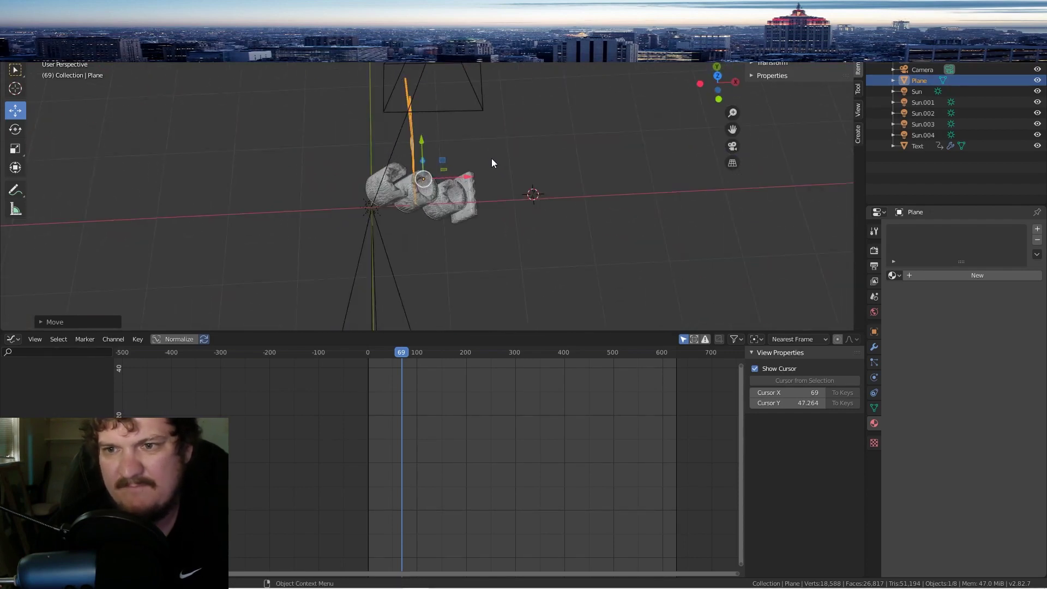
Step: In Edit Mode, duplicate the whole bolt mesh and place a copy at the last letter of the text
{"action": "key", "text": "Tab"}
{"action": "key", "text": "shift+d"}
{"action": "left_click", "coordinate": [530, 153]}
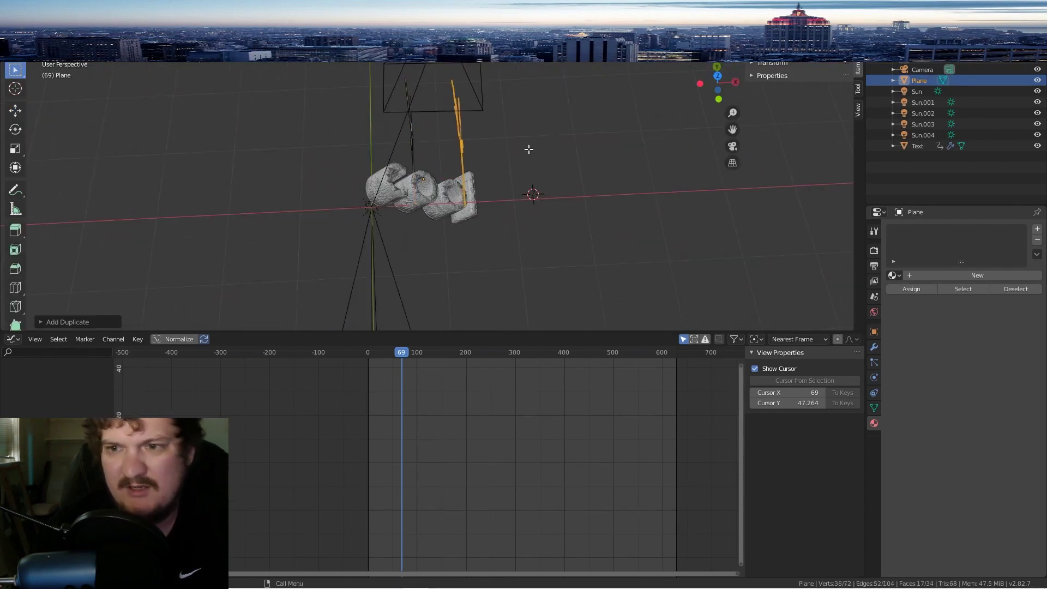
{"action": "key", "text": "r"}
{"action": "left_click", "coordinate": [533, 194]}
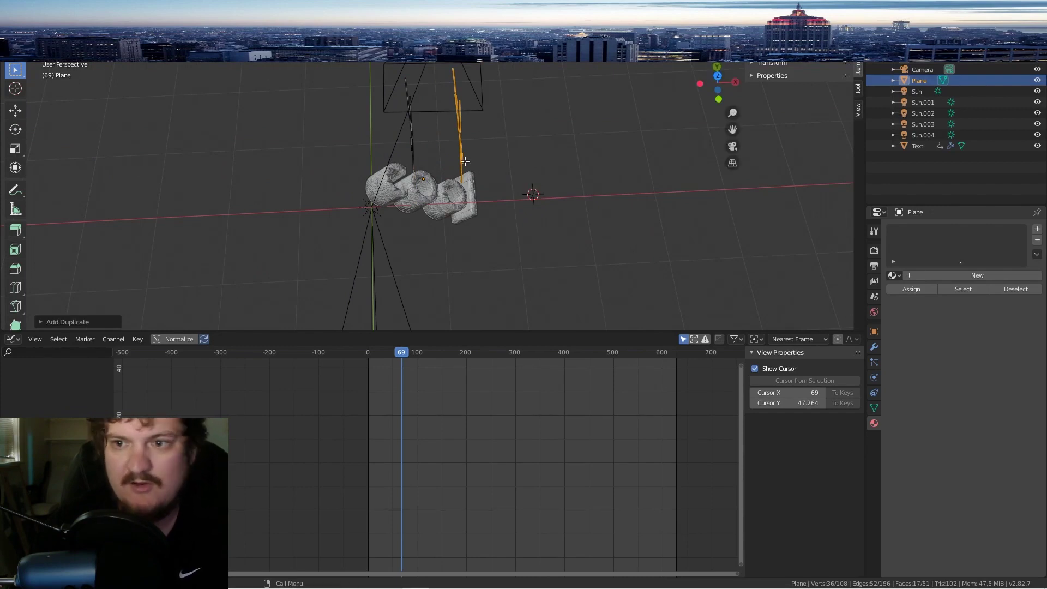
Step: Move the newest bolt copy along X to the first letter and rotate it to a different angle
{"action": "left_click", "coordinate": [15, 111]}
{"action": "left_click_drag", "start_coordinate": [501, 132], "coordinate": [424, 134]}
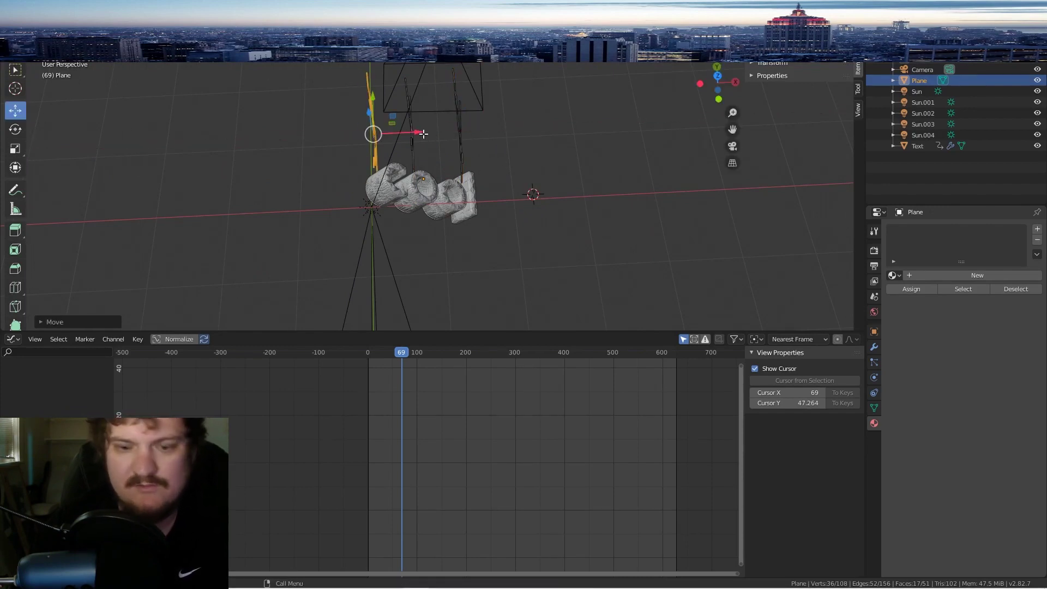
{"action": "key", "text": "r"}
{"action": "left_click", "coordinate": [457, 128]}
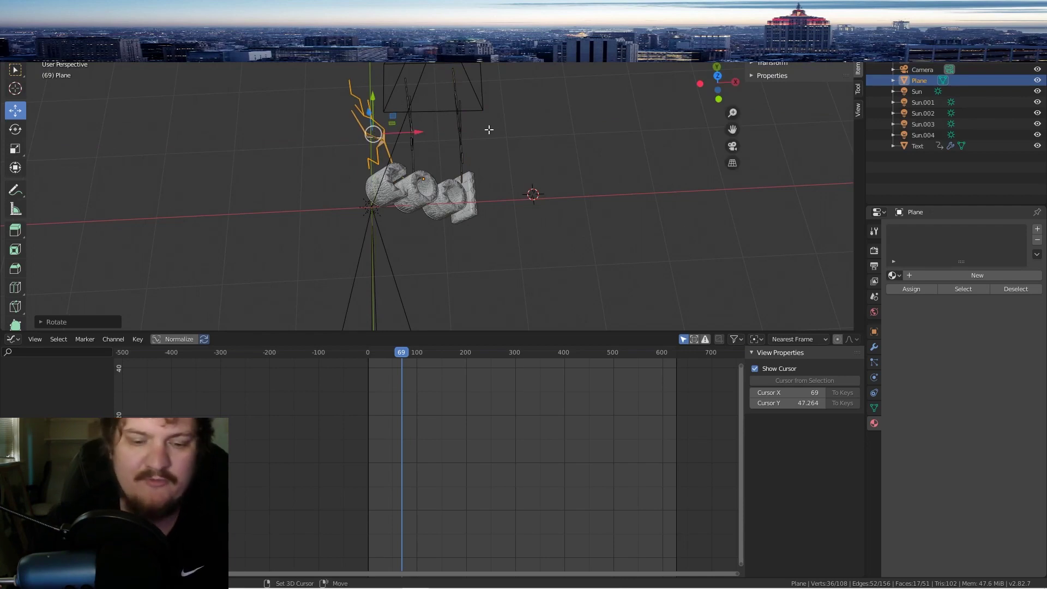
Step: Duplicate the bolt at the first letter, rotate the copy about X, and move it below the text
{"action": "key", "text": "shift+d"}
{"action": "key", "text": "y"}
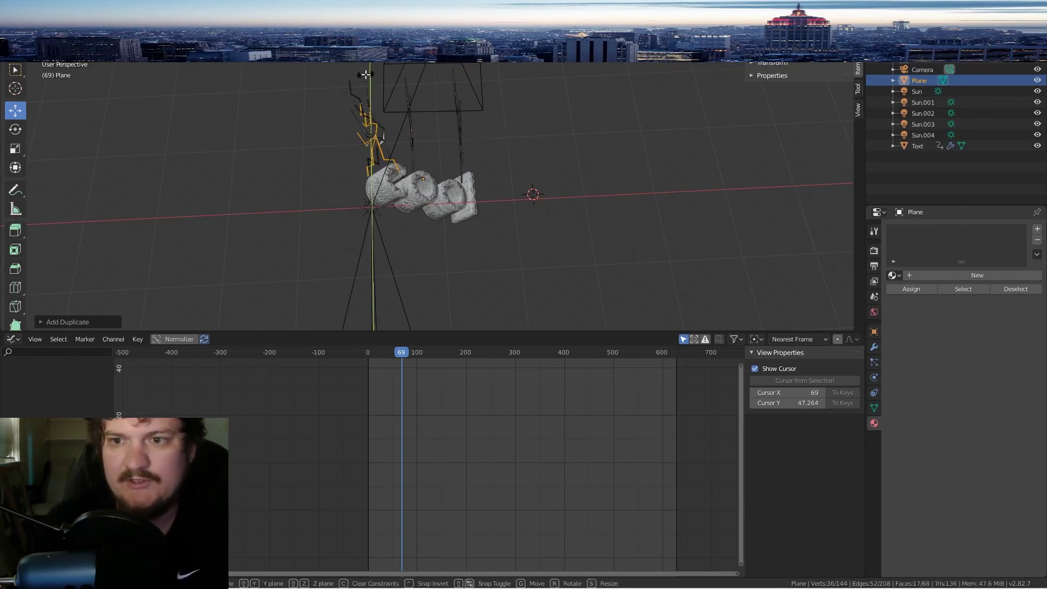
{"action": "key", "text": "r"}
{"action": "key", "text": "x"}
{"action": "key", "text": "g"}
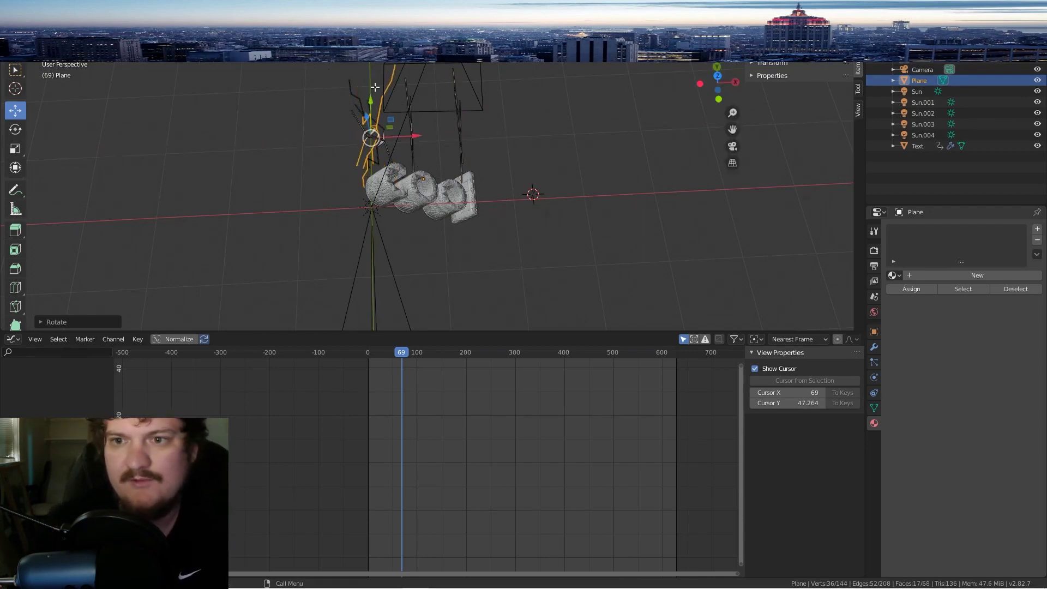
{"action": "left_click", "coordinate": [398, 205]}
Step: Place two more bolt copies along the lower side of the text and rotate the last one
{"action": "key", "text": "shift+d"}
{"action": "left_click", "coordinate": [475, 232]}
{"action": "key", "text": "shift+d"}
{"action": "left_click", "coordinate": [534, 246]}
{"action": "middle_click_drag", "start_coordinate": [538, 246], "coordinate": [616, 219]}
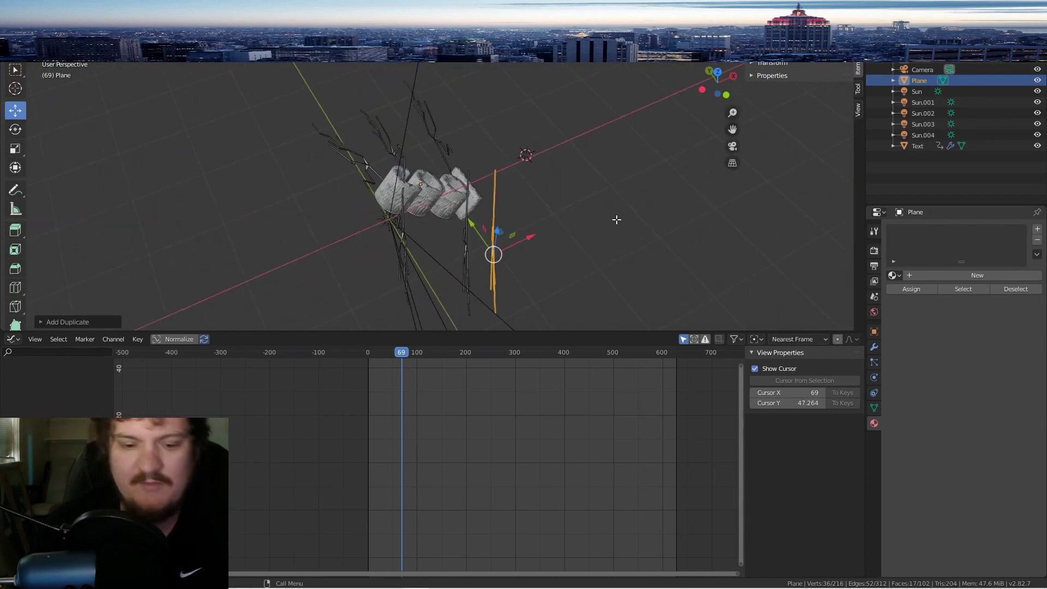
{"action": "key", "text": "r"}
{"action": "left_click", "coordinate": [539, 179]}
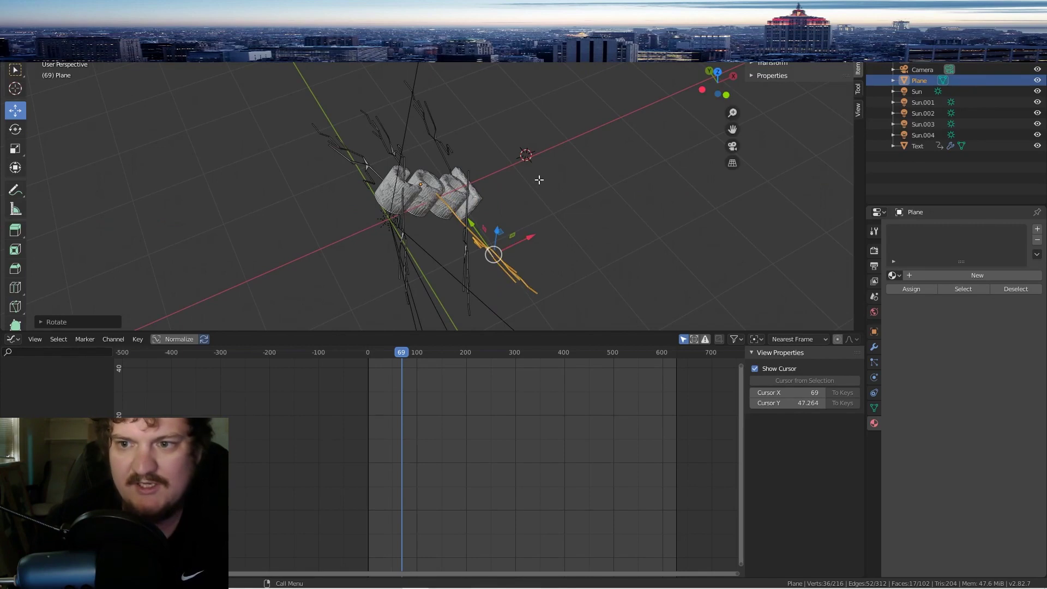
Step: Add another copy of the rotated bolt, and view the result through the camera in Object Mode
{"action": "key", "text": "shift+d"}
{"action": "left_click", "coordinate": [533, 187]}
{"action": "middle_click_drag", "start_coordinate": [533, 187], "coordinate": [489, 204]}
{"action": "key", "text": "Tab"}
{"action": "scroll", "coordinate": [491, 205], "scroll_direction": "up", "scroll_amount": 5}
{"action": "key", "text": "KP_0"}
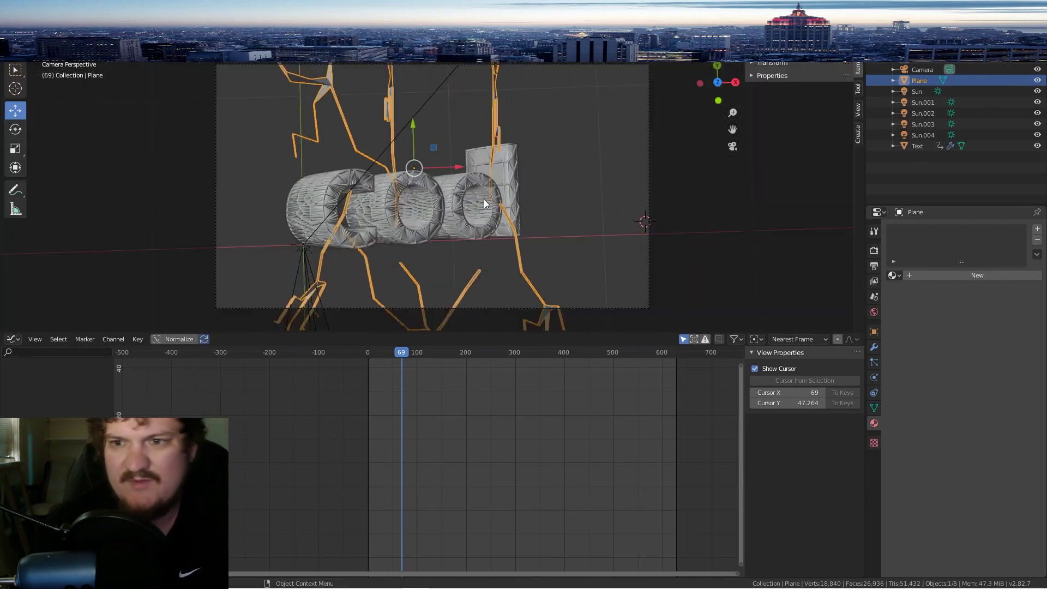
{"action": "scroll", "coordinate": [445, 198], "scroll_direction": "down", "scroll_amount": 2}
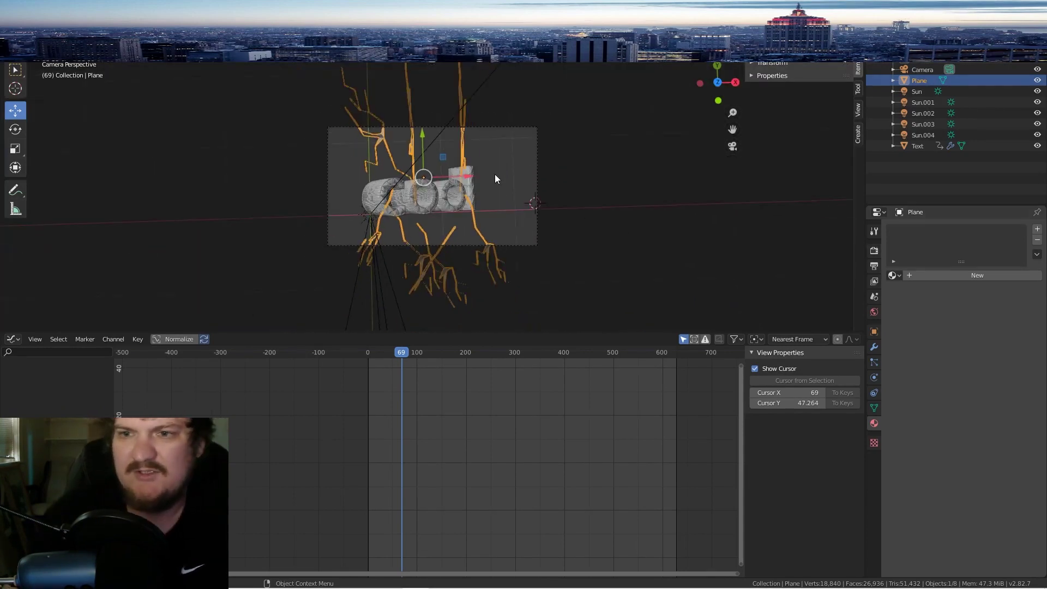
Step: Parent the bolts to the text with Object (Keep Transform) and preview the rotation by playing the animation
{"action": "left_click", "coordinate": [442, 191], "text": "shift"}
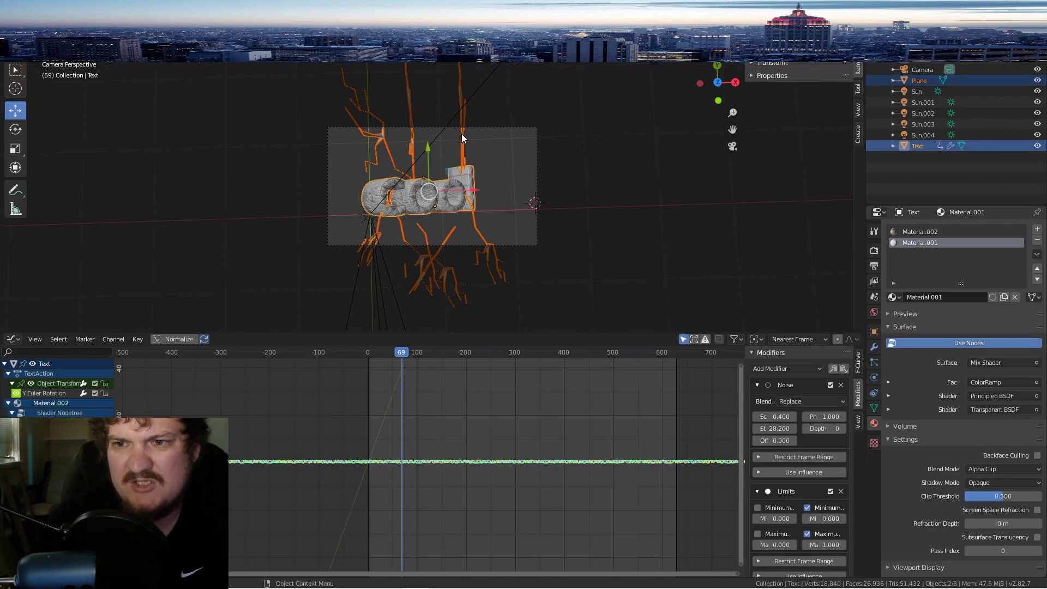
{"action": "right_click", "coordinate": [461, 163]}
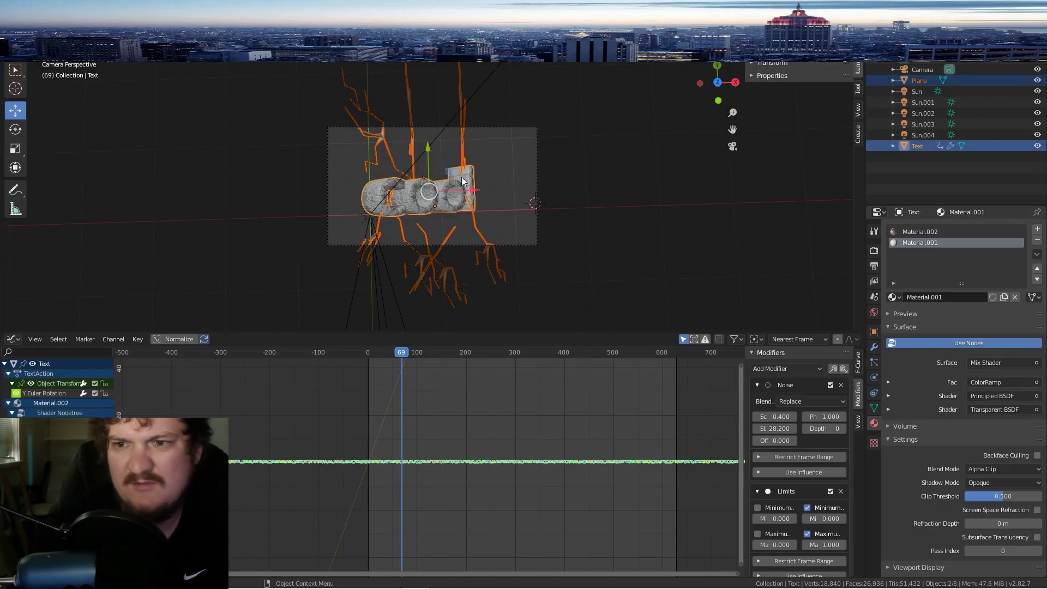
{"action": "left_click", "coordinate": [462, 142]}
{"action": "left_click", "coordinate": [441, 186], "text": "shift"}
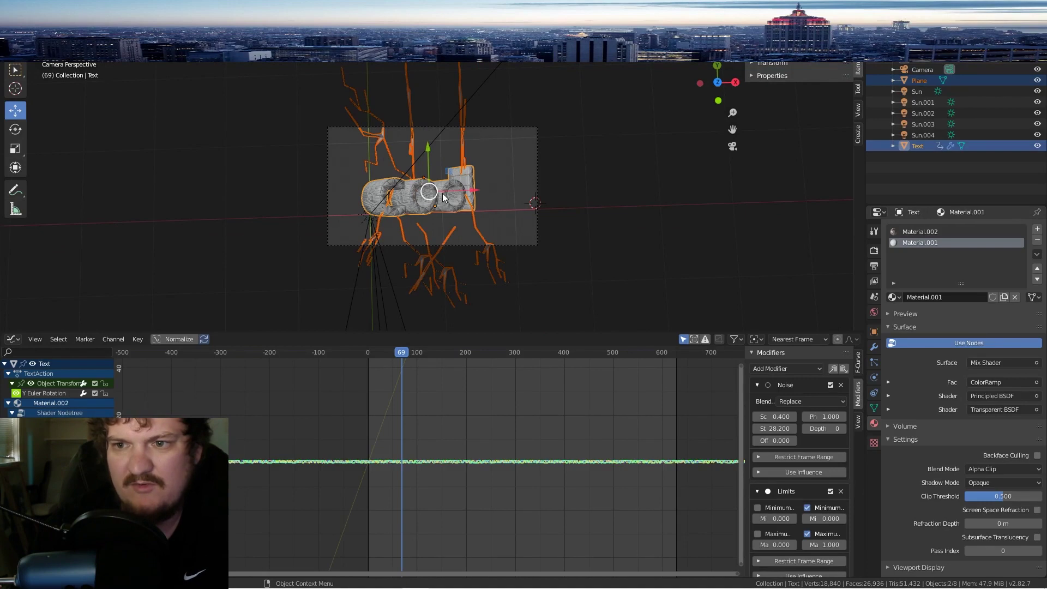
{"action": "key", "text": "ctrl+p"}
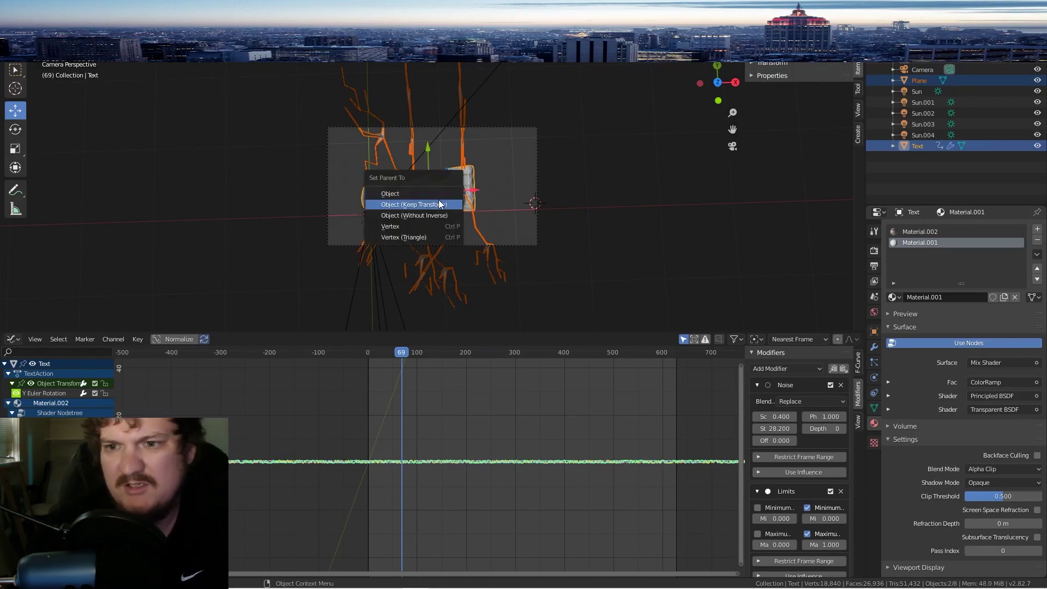
{"action": "left_click", "coordinate": [440, 204]}
{"action": "key", "text": "space"}
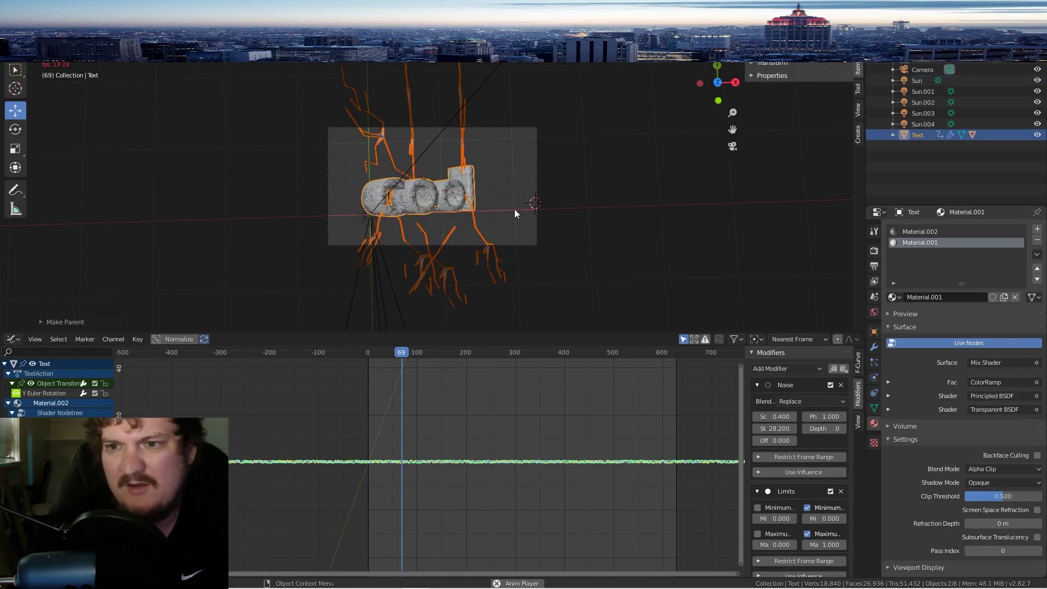
{"action": "key", "text": "space"}
Step: Add a Simple Deform modifier to the bolts and set its Twist angle to 4.5°
{"action": "left_click", "coordinate": [462, 142]}
{"action": "left_click", "coordinate": [874, 347]}
{"action": "left_click", "coordinate": [925, 228]}
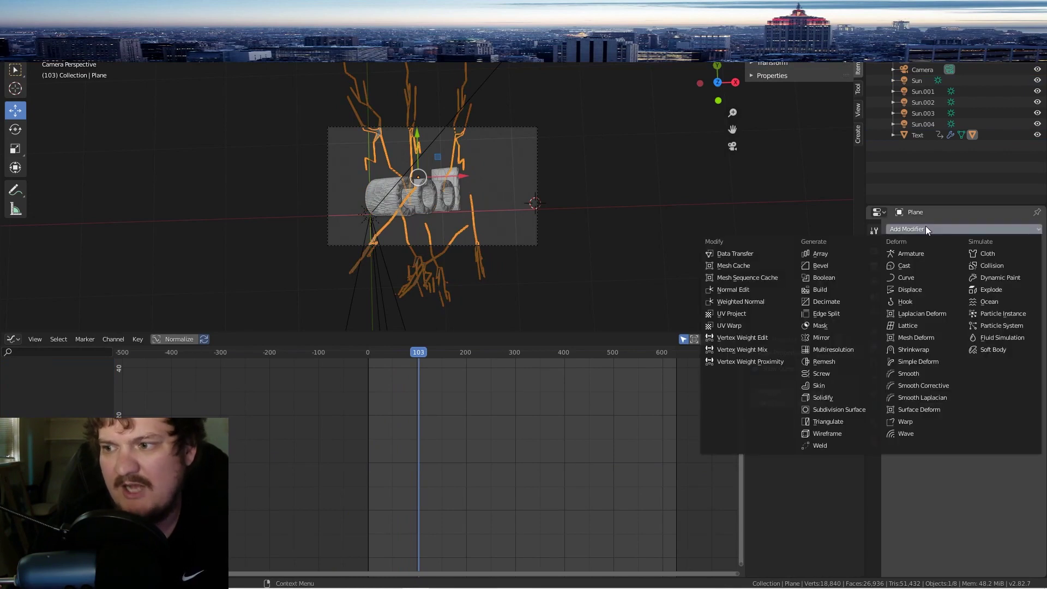
{"action": "left_click", "coordinate": [936, 364]}
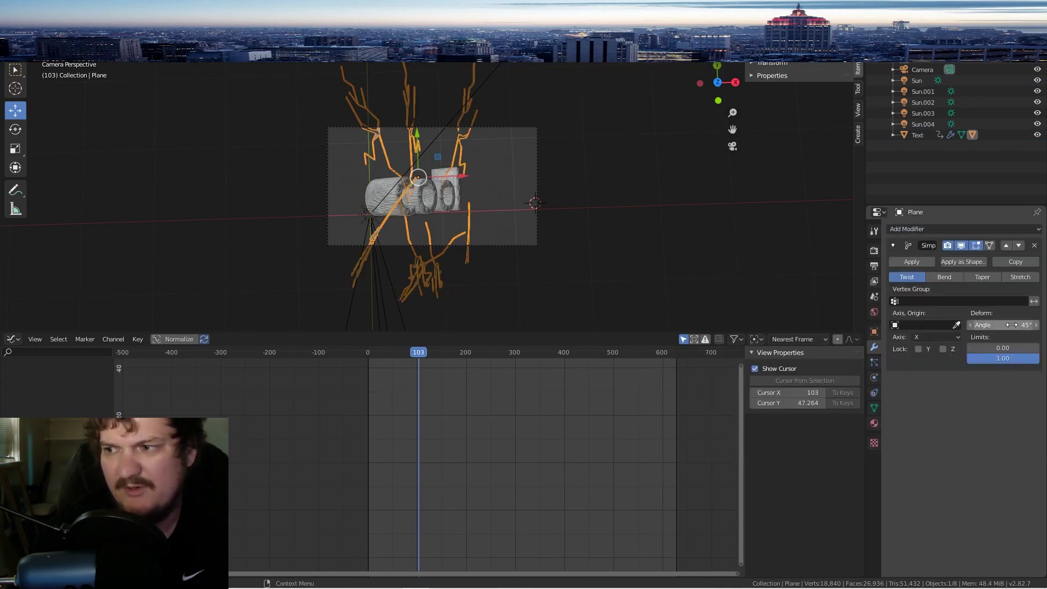
{"action": "left_click_drag", "start_coordinate": [1011, 323], "coordinate": [1003, 330]}
Step: Keyframe the twist angle and give its curve a Noise modifier with scale 23.8 and strength 163.8, playing the result
{"action": "key", "text": "i"}
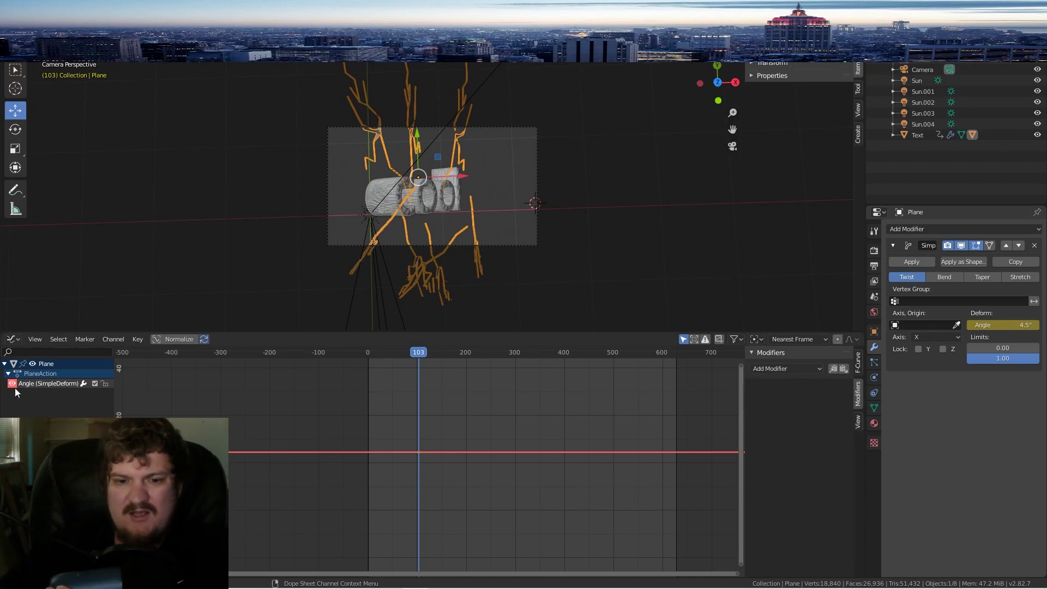
{"action": "left_click", "coordinate": [806, 373]}
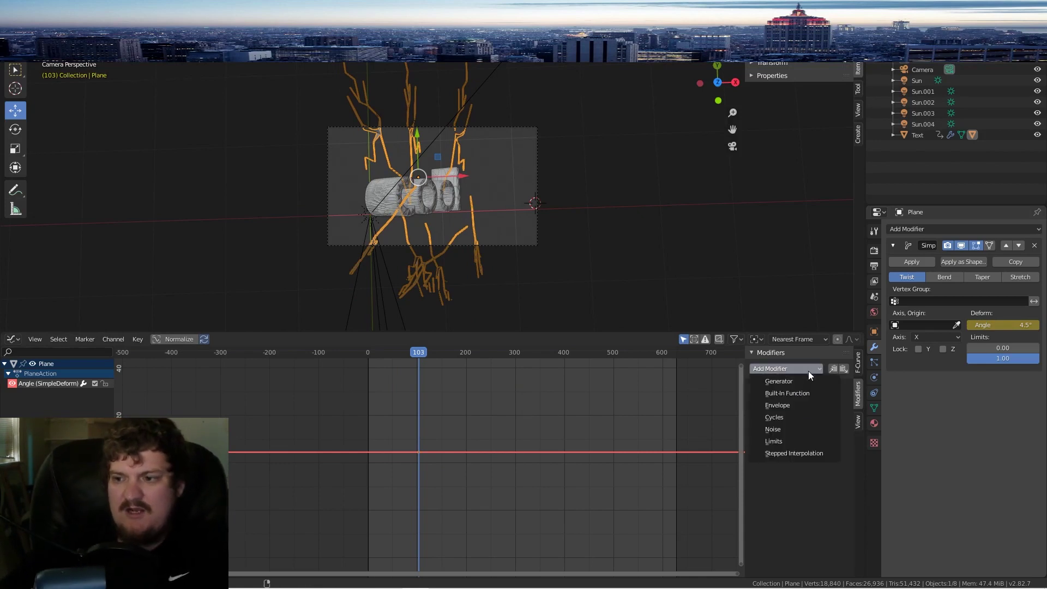
{"action": "left_click", "coordinate": [793, 430]}
{"action": "left_click_drag", "start_coordinate": [774, 429], "coordinate": [888, 419]}
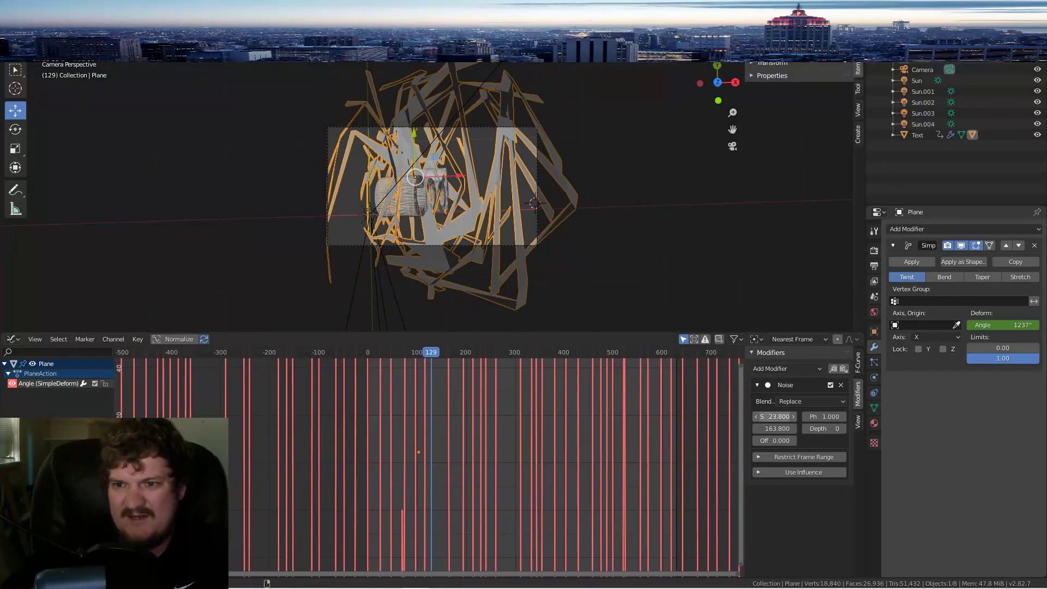
{"action": "key", "text": "space"}
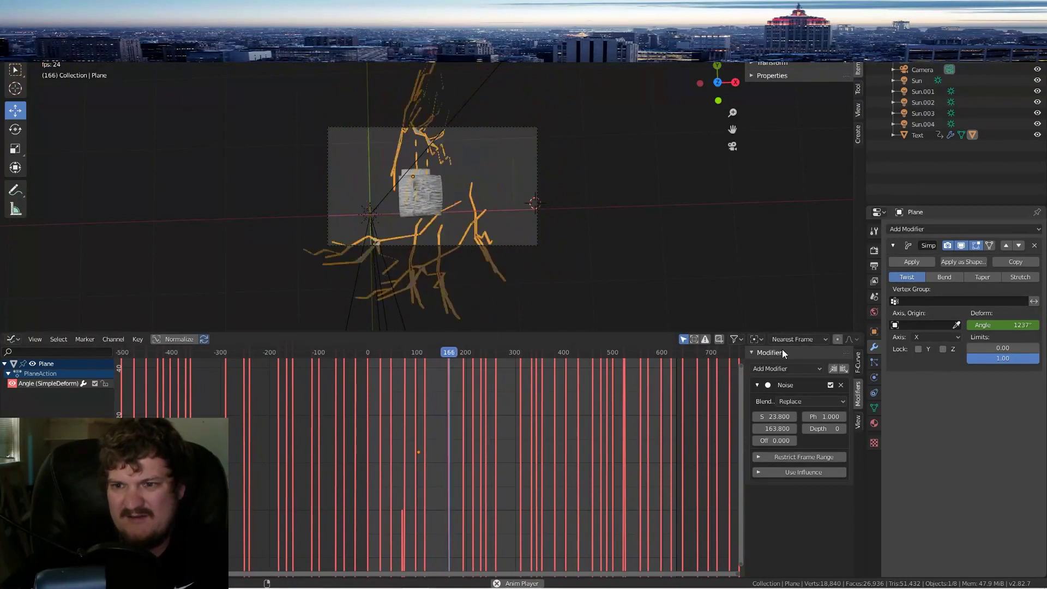
Step: Try Noise strengths of 621.3 and 224.6 on the twist angle curve, playing the animation after each change
{"action": "mouse_move", "coordinate": [777, 429]}
{"action": "left_mouse_down"}
{"action": "mouse_move", "coordinate": [761, 429]}
{"action": "mouse_move", "coordinate": [787, 422]}
{"action": "left_mouse_up"}
{"action": "key", "text": "space"}
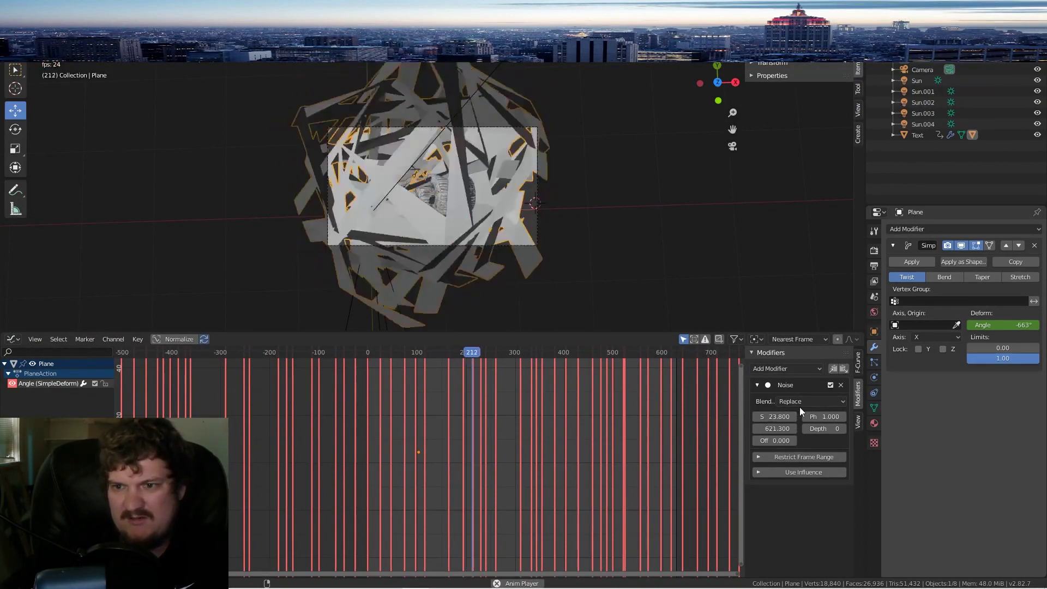
{"action": "key", "text": "space"}
{"action": "left_click_drag", "start_coordinate": [777, 428], "coordinate": [763, 429]}
{"action": "key", "text": "space"}
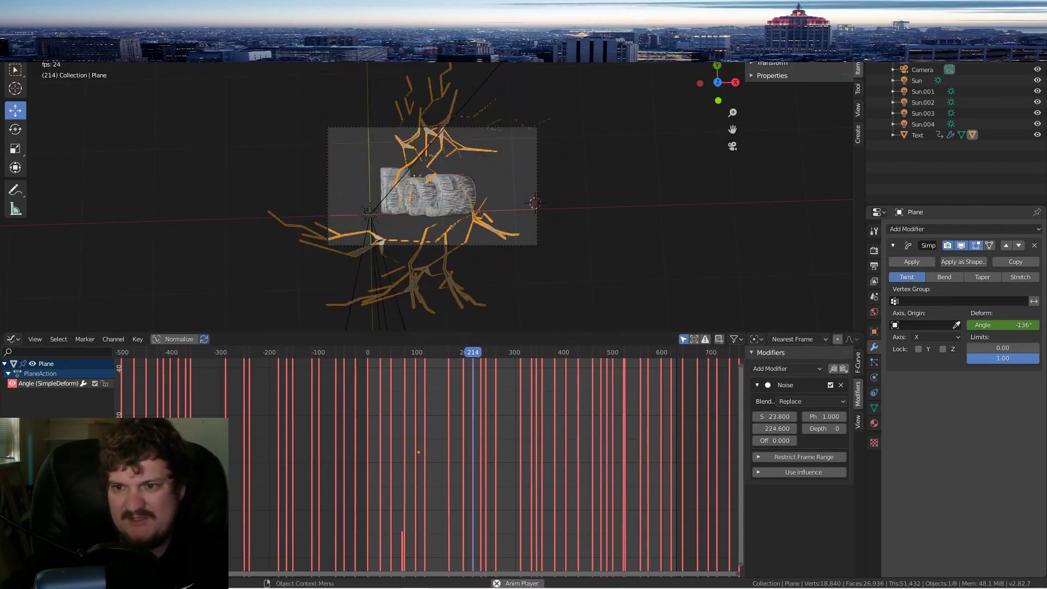
{"action": "key", "text": "space"}
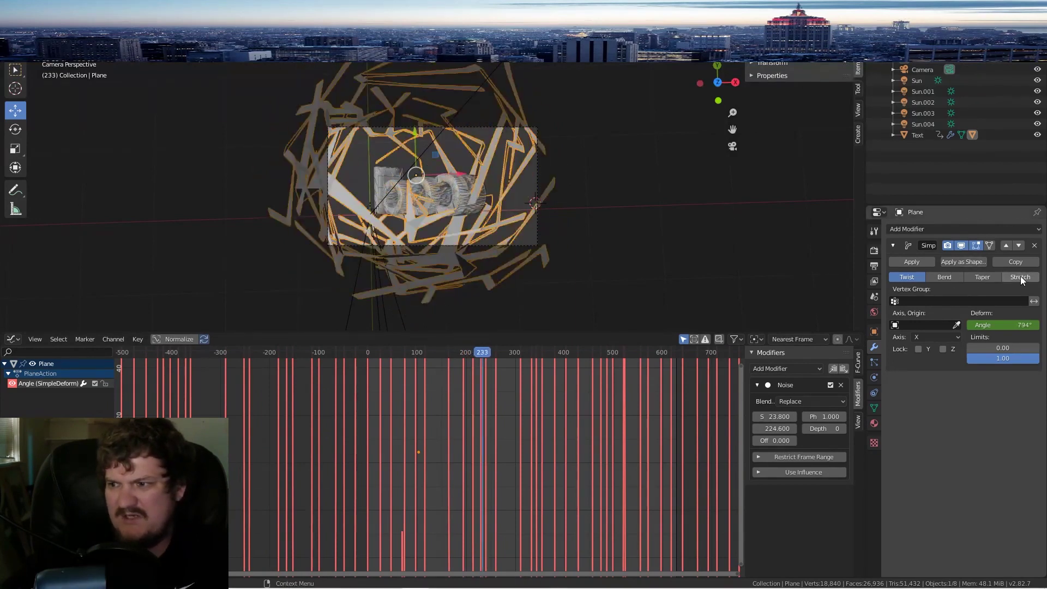
Step: Try the Stretch and Taper deform types on the bolts during playback, settling on Bend
{"action": "left_click", "coordinate": [1020, 277]}
{"action": "left_click", "coordinate": [979, 275]}
{"action": "left_click", "coordinate": [943, 276]}
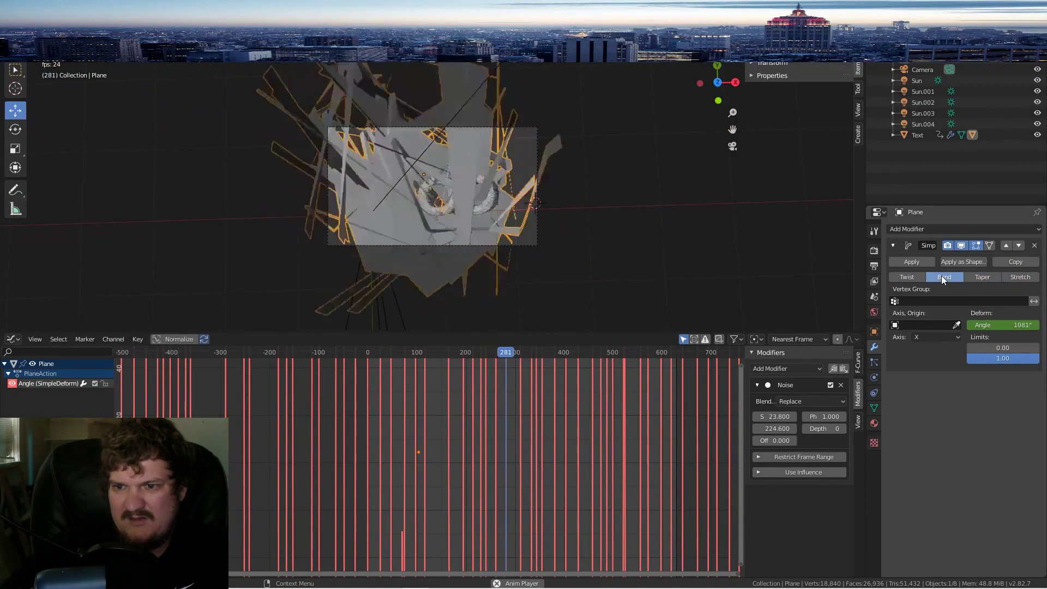
{"action": "key", "text": "space"}
Step: Set the angle curve's Noise modifier to scale 1.3 and strength -13, and preview the animation
{"action": "mouse_move", "coordinate": [775, 417]}
{"action": "left_mouse_down"}
{"action": "mouse_move", "coordinate": [807, 417]}
{"action": "mouse_move", "coordinate": [747, 428]}
{"action": "mouse_move", "coordinate": [757, 428]}
{"action": "left_mouse_up"}
{"action": "key", "text": "space"}
{"action": "key", "text": "space"}
{"action": "key", "text": "space"}
{"action": "left_click_drag", "start_coordinate": [375, 352], "coordinate": [381, 352]}
{"action": "key", "text": "space"}
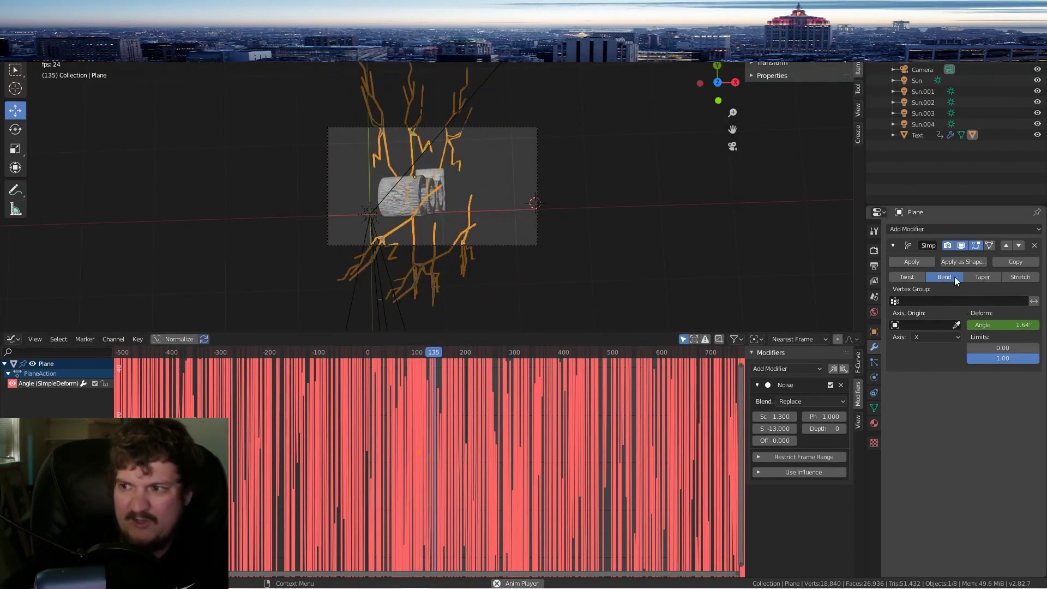
{"action": "key", "text": "space"}
Step: Add a second Simple Deform modifier to the bolts and keyframe its Twist angle at 45°
{"action": "left_click", "coordinate": [920, 228]}
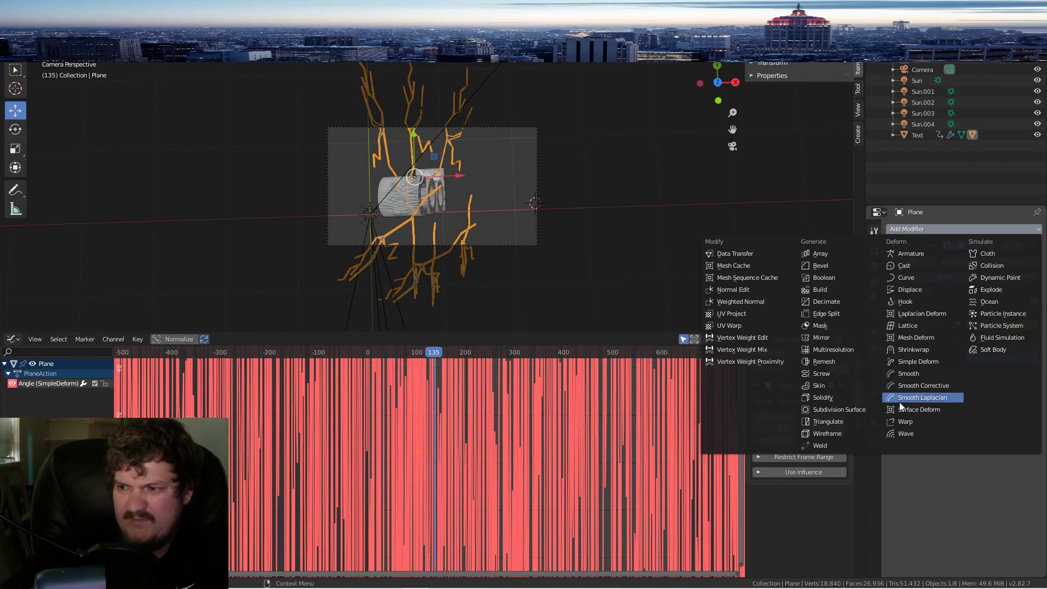
{"action": "left_click", "coordinate": [936, 362]}
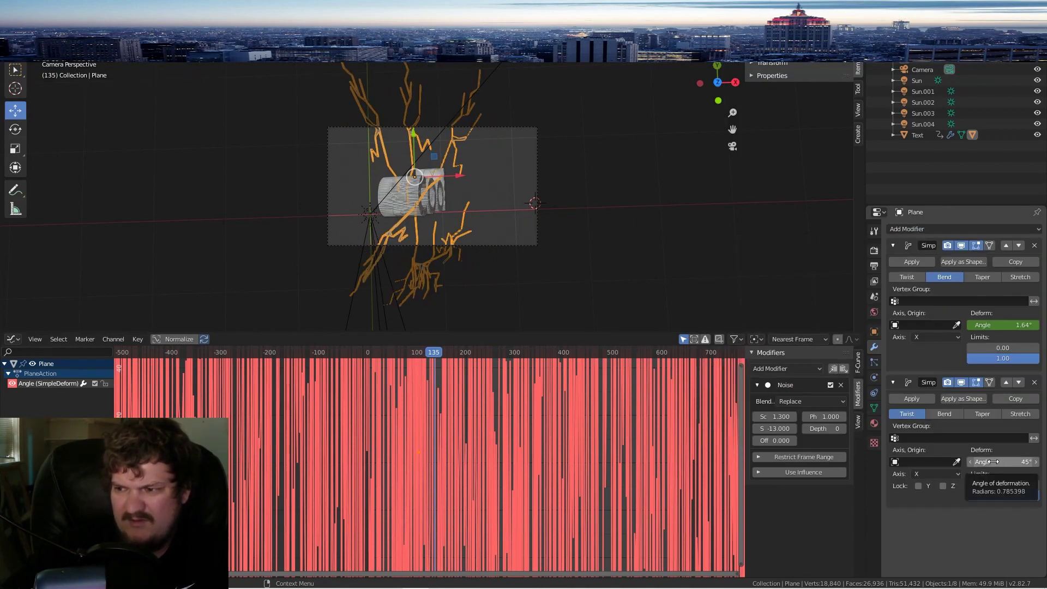
{"action": "key", "text": "i"}
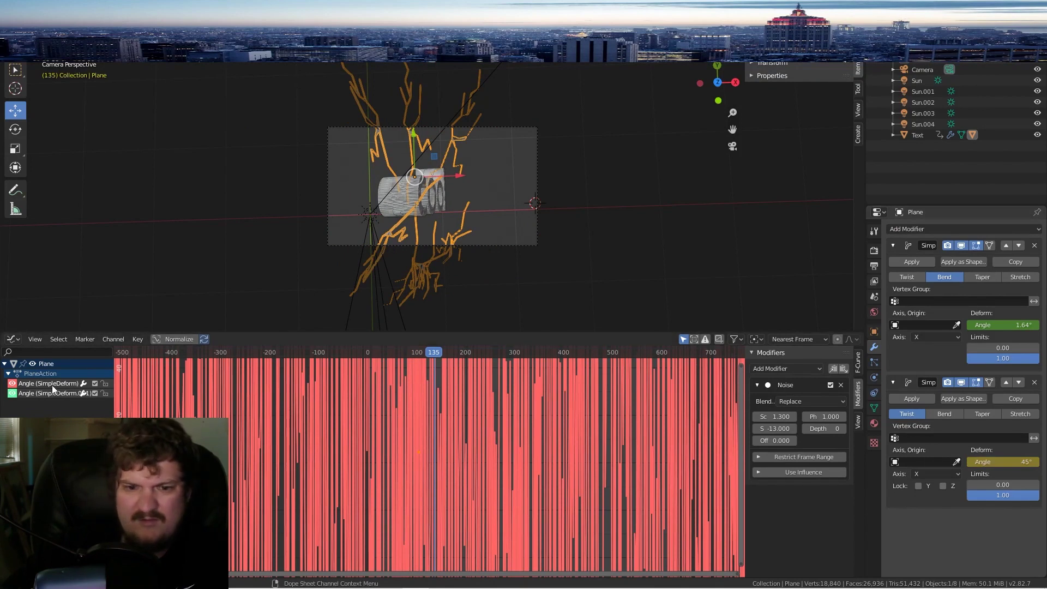
Step: Give the second deform's angle curve a Noise modifier with scale 31.8 and strength 13.7, and play the animation
{"action": "left_click", "coordinate": [57, 392]}
{"action": "left_click", "coordinate": [793, 369]}
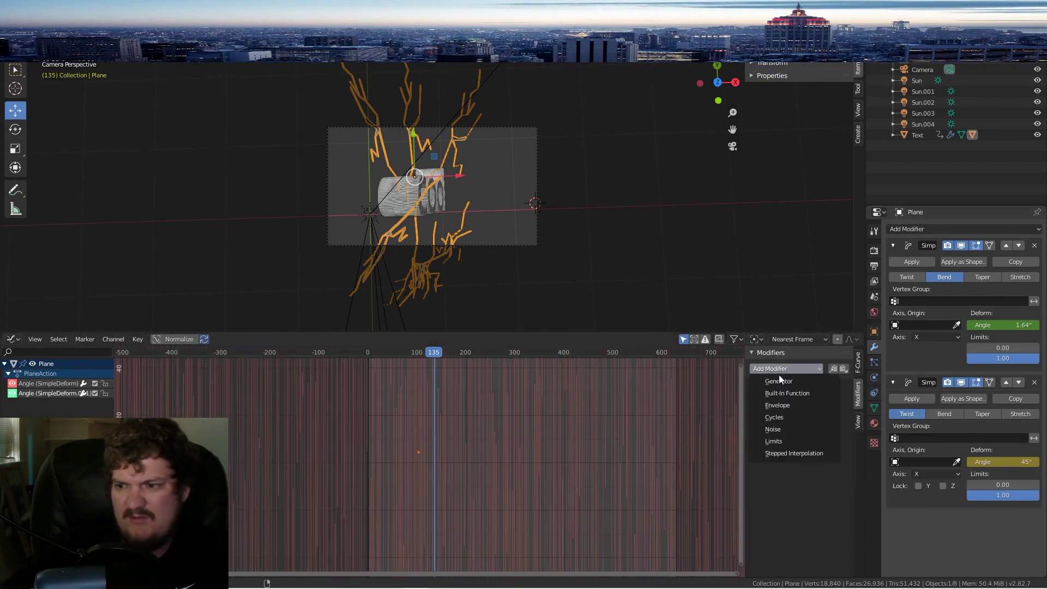
{"action": "left_click", "coordinate": [782, 427]}
{"action": "left_click_drag", "start_coordinate": [782, 429], "coordinate": [944, 417]}
{"action": "scroll", "coordinate": [469, 435], "scroll_direction": "down", "scroll_amount": 12}
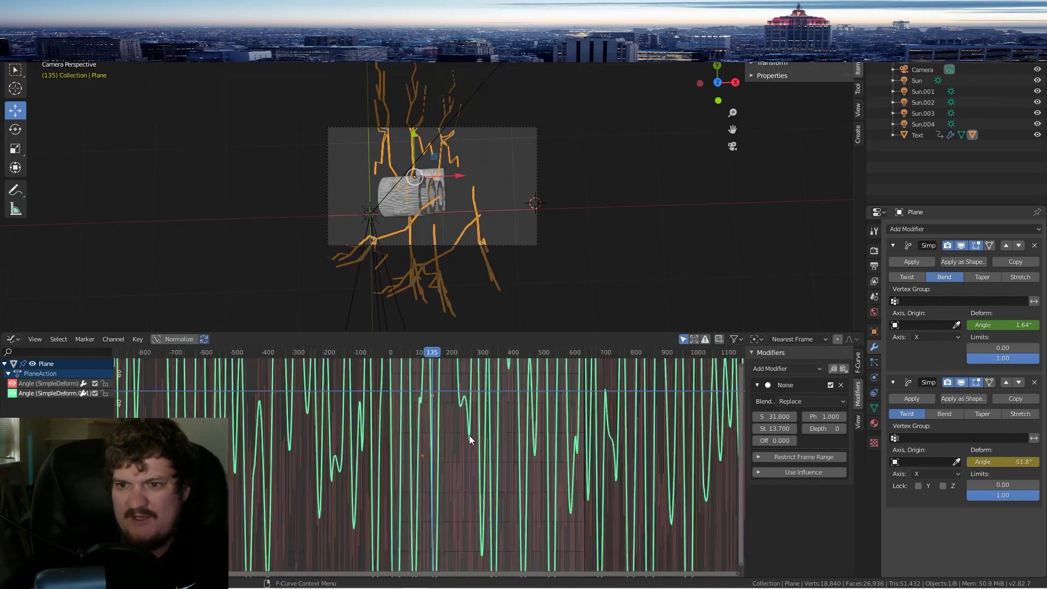
{"action": "scroll", "coordinate": [586, 420], "scroll_direction": "down", "scroll_amount": 3}
{"action": "key", "text": "space"}
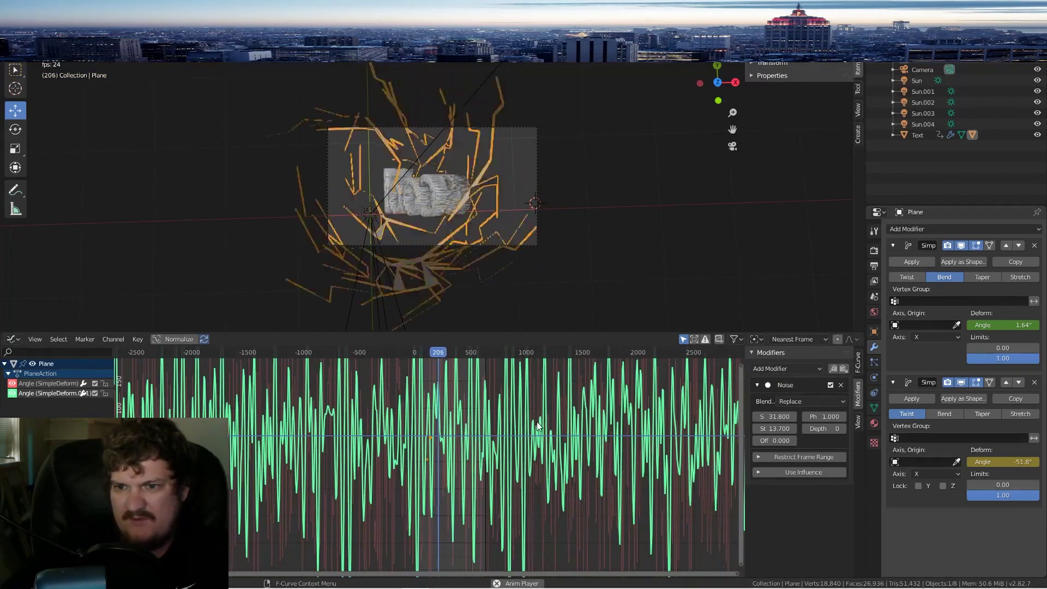
{"action": "key", "text": "space"}
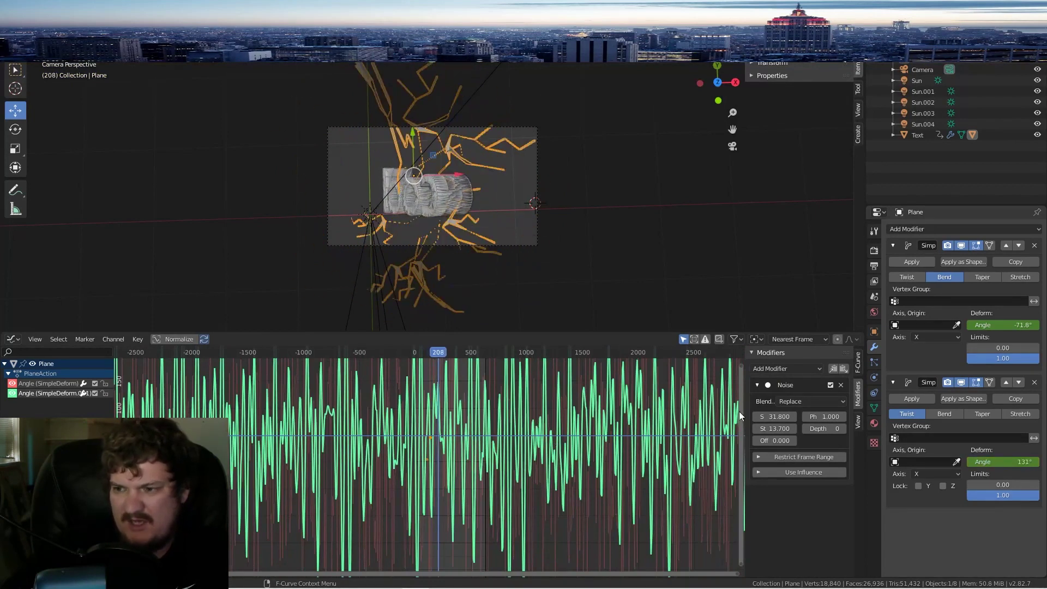
Step: Add a Limits modifier to the second angle curve with minimum Y 0 and maximum Y 300, and preview the animation
{"action": "left_click", "coordinate": [781, 368]}
{"action": "left_click", "coordinate": [783, 437]}
{"action": "scroll", "coordinate": [822, 528], "scroll_direction": "down", "scroll_amount": 1}
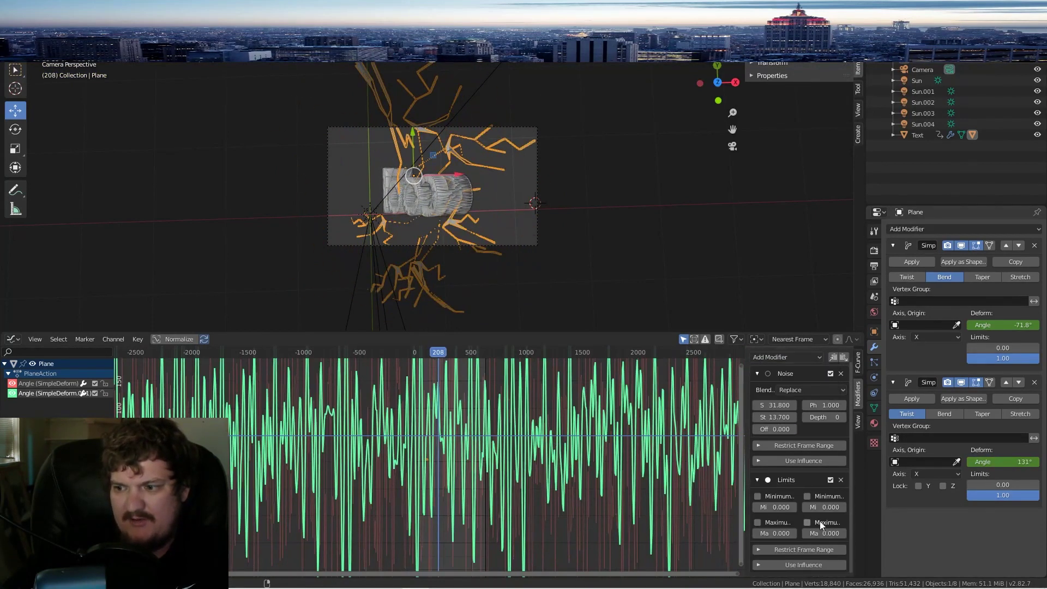
{"action": "left_click", "coordinate": [822, 534]}
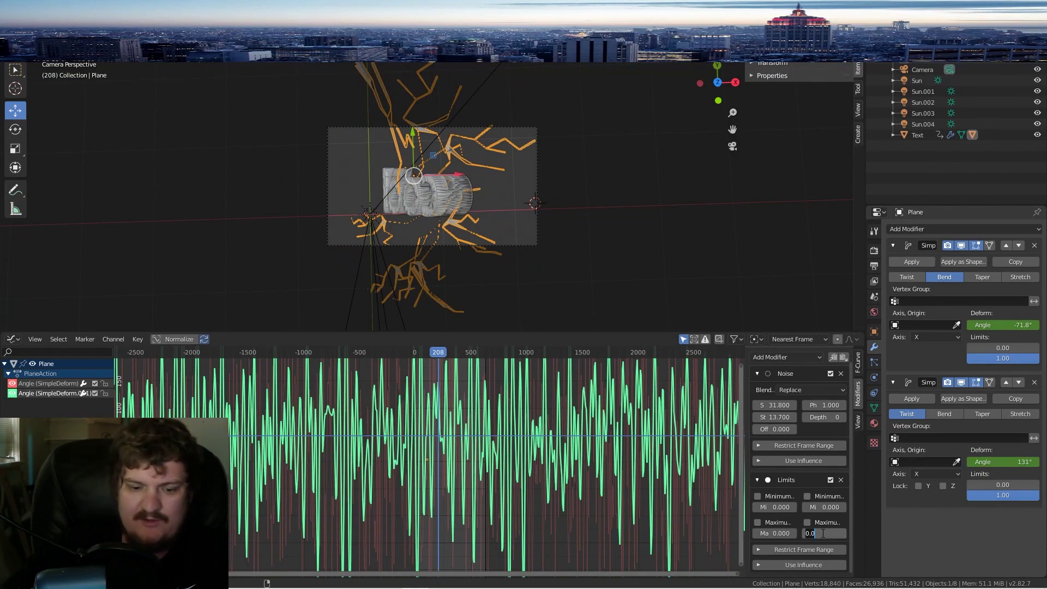
{"action": "left_click", "coordinate": [807, 522]}
{"action": "left_click", "coordinate": [807, 496]}
{"action": "key", "text": "space"}
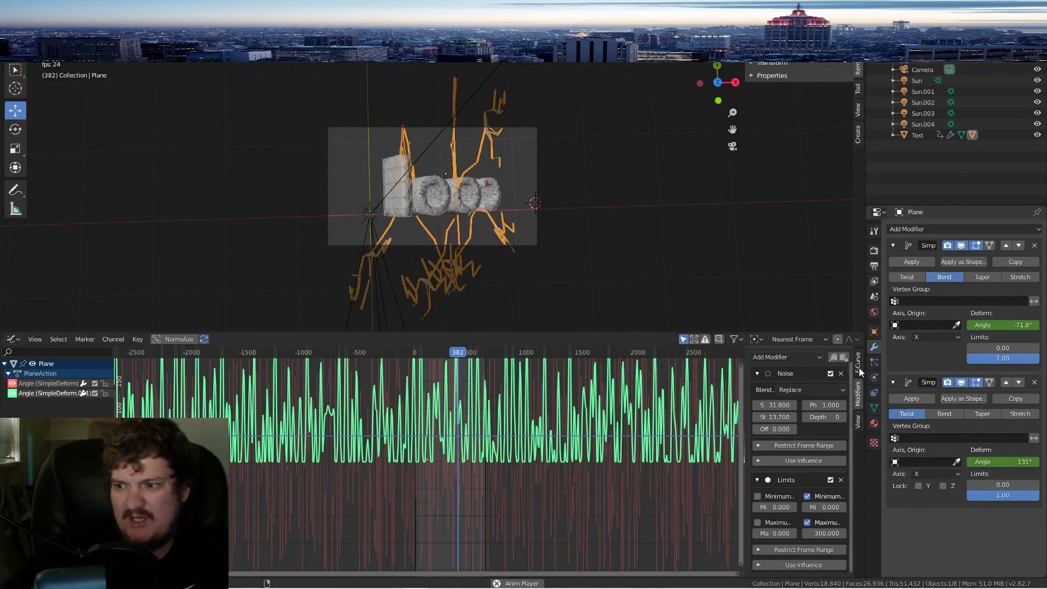
{"action": "key", "text": "space"}
Step: Assign the text's existing Material.001 to the bolts and play the animation in the rendered view
{"action": "left_click", "coordinate": [443, 196]}
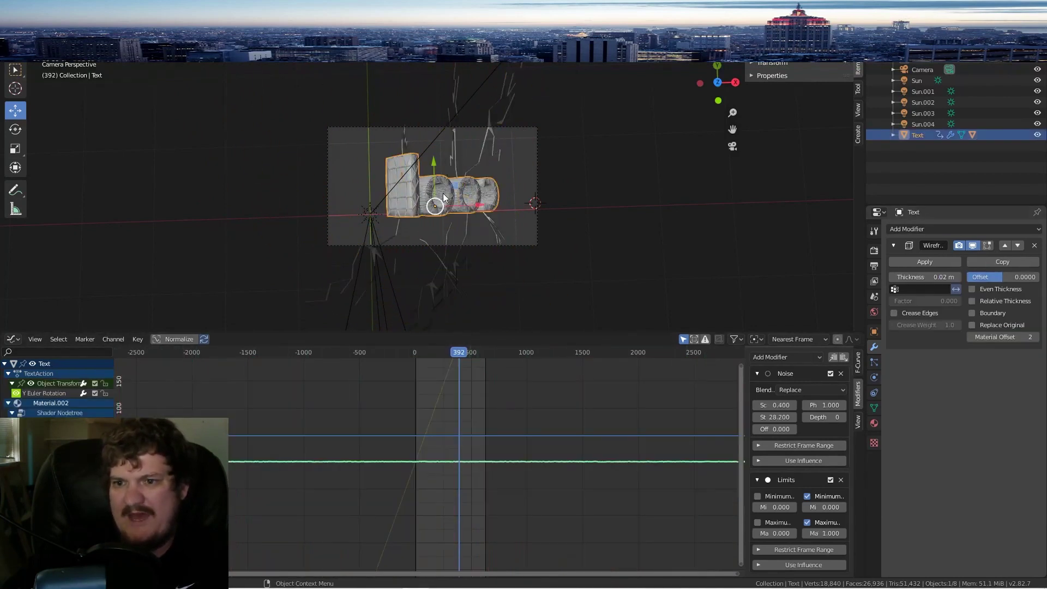
{"action": "left_click", "coordinate": [873, 423]}
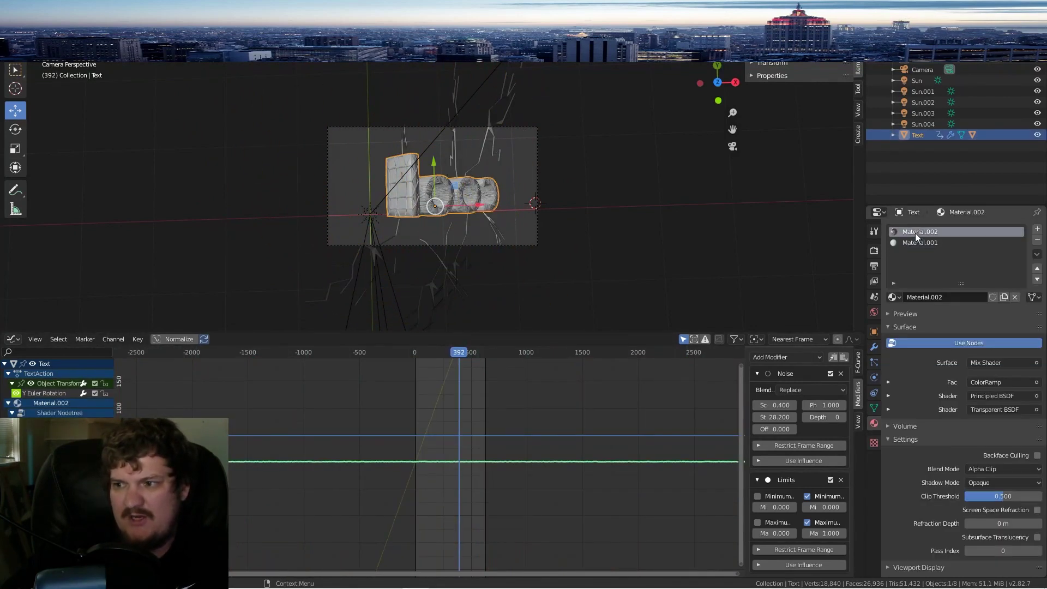
{"action": "left_click", "coordinate": [457, 129]}
{"action": "left_click", "coordinate": [456, 152]}
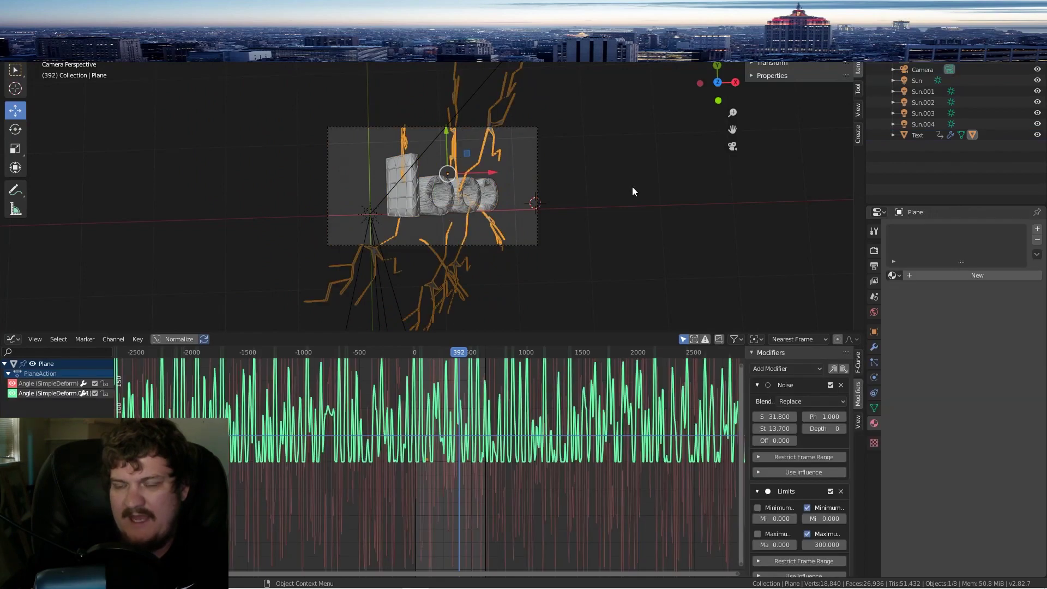
{"action": "left_click", "coordinate": [895, 275]}
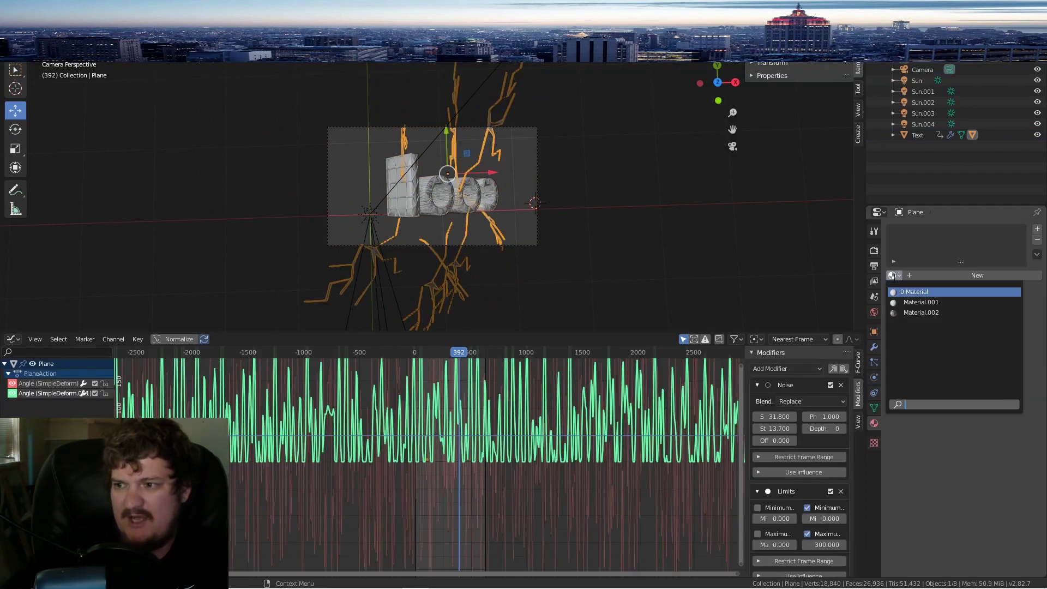
{"action": "left_click", "coordinate": [929, 302]}
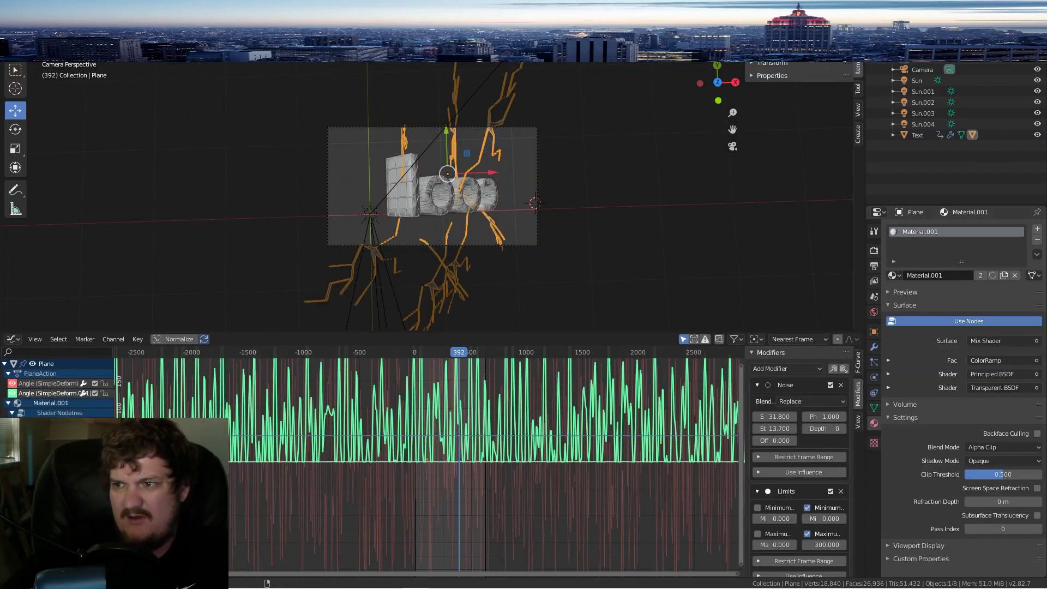
{"action": "scroll", "coordinate": [525, 166], "scroll_direction": "up", "scroll_amount": 3}
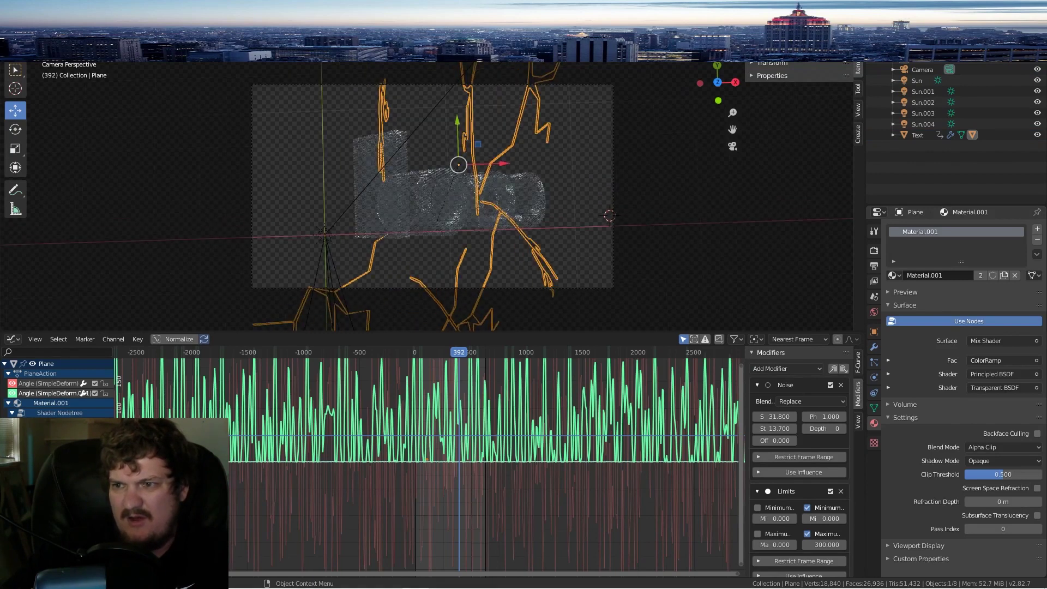
{"action": "key", "text": "space"}
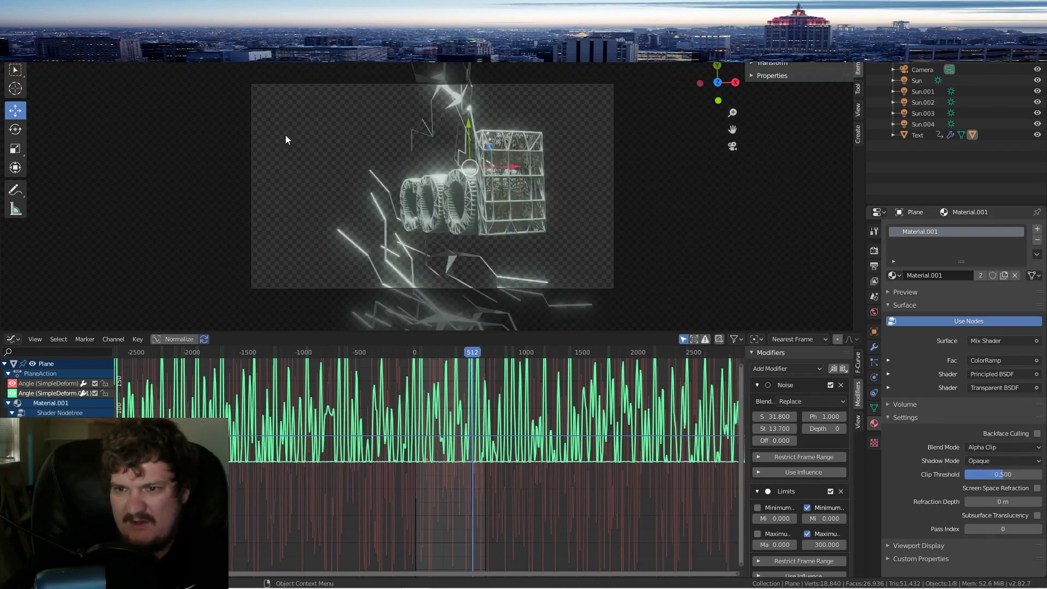
Step: Split off an area beside the 3D viewport and show the bolts' material nodes there in the Shader Editor
{"action": "left_click_drag", "start_coordinate": [3, 327], "coordinate": [277, 289]}
{"action": "left_click", "coordinate": [12, 33]}
{"action": "left_click", "coordinate": [37, 111]}
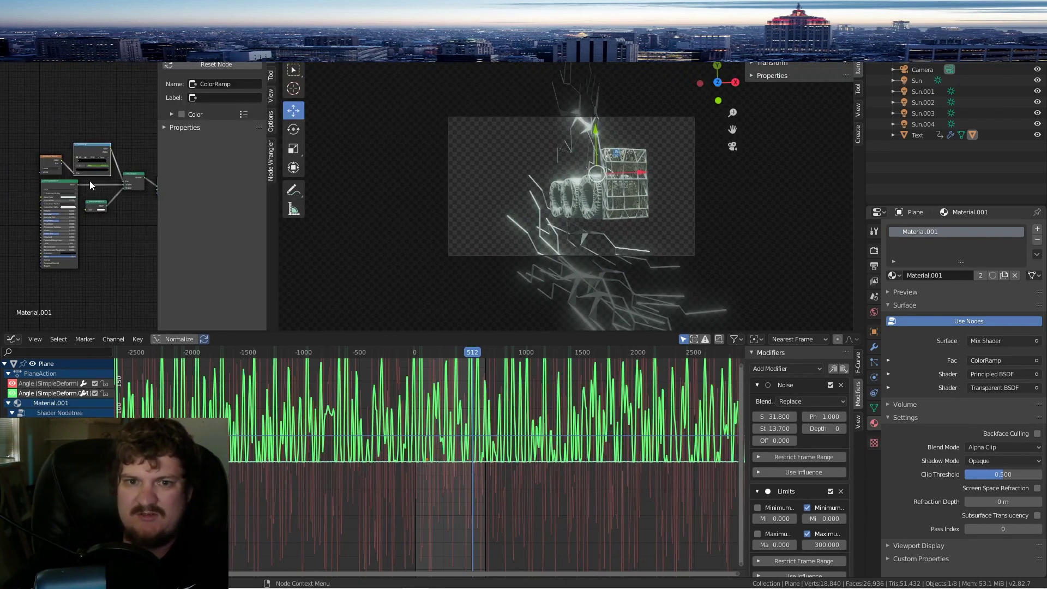
Step: Try replacing Material.001's Principled BSDF with an Emission shader, play the result, and undo the replacement
{"action": "left_click", "coordinate": [58, 140]}
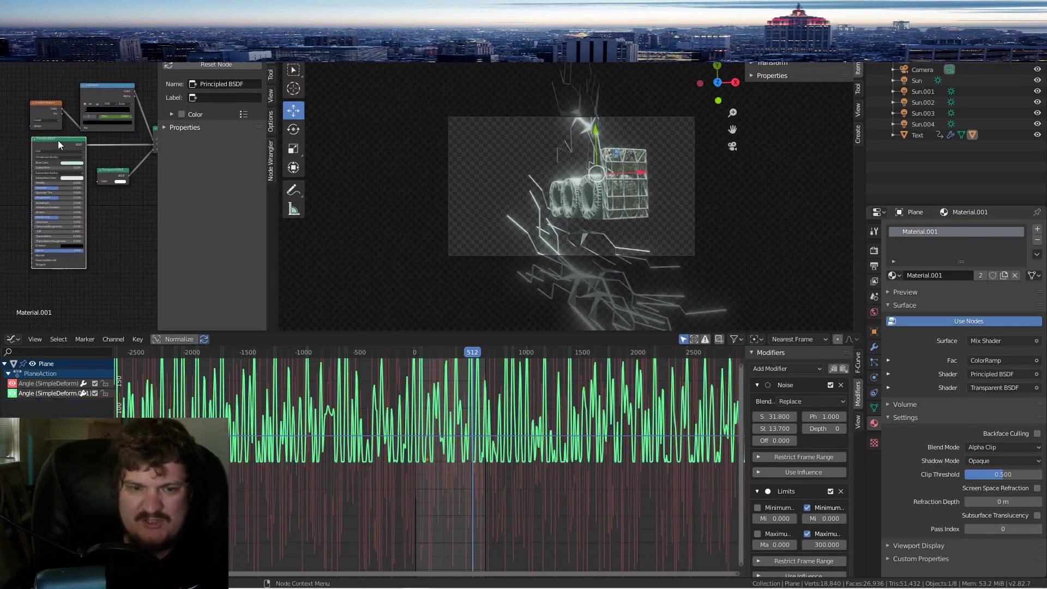
{"action": "key", "text": "x"}
{"action": "key", "text": "shift+a"}
{"action": "mouse_move", "coordinate": [48, 169]}
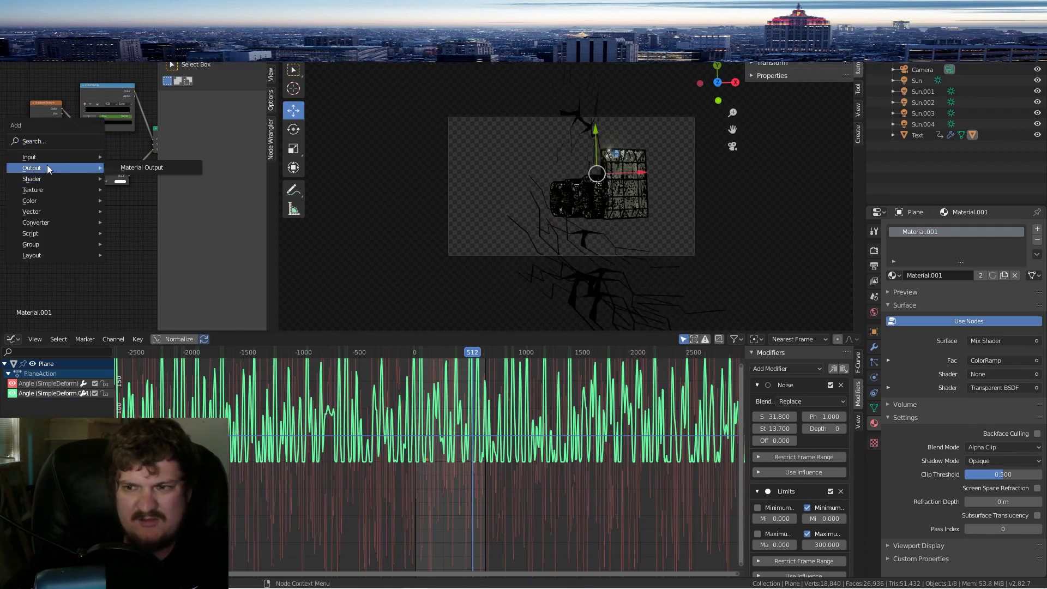
{"action": "mouse_move", "coordinate": [56, 189]}
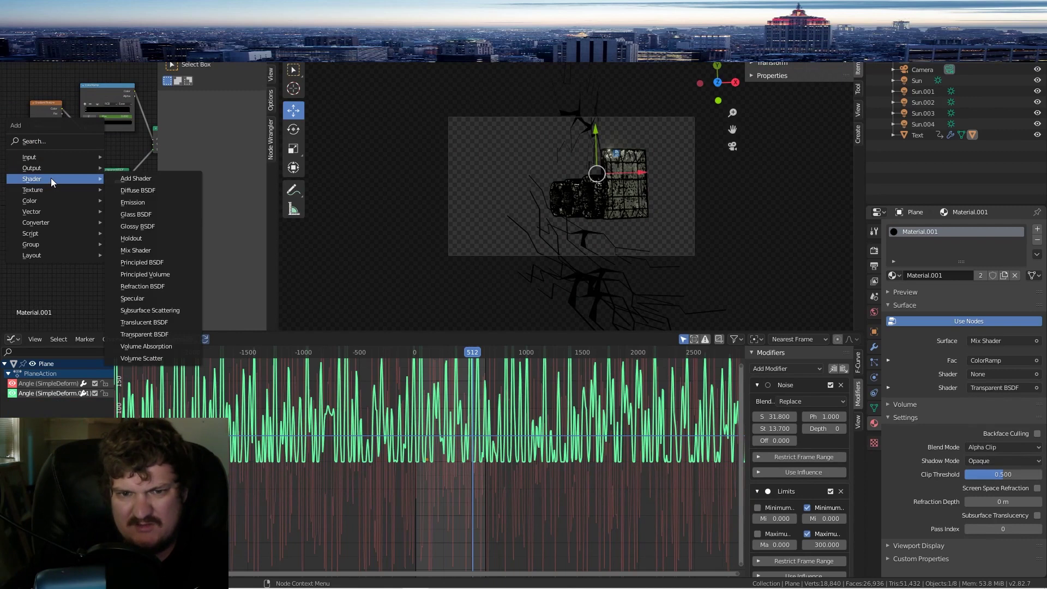
{"action": "left_click", "coordinate": [134, 202]}
{"action": "scroll", "coordinate": [114, 146], "scroll_direction": "up", "scroll_amount": 5}
{"action": "middle_click_drag", "start_coordinate": [113, 146], "coordinate": [55, 174]}
{"action": "left_click_drag", "start_coordinate": [16, 164], "coordinate": [57, 150]}
{"action": "key", "text": "space"}
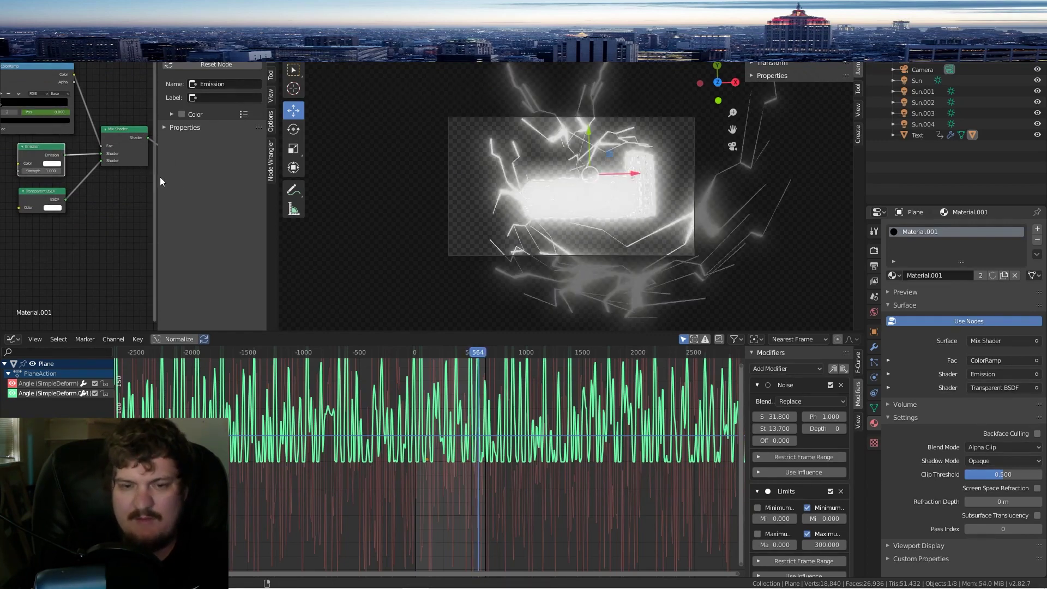
{"action": "key", "text": "ctrl+x"}
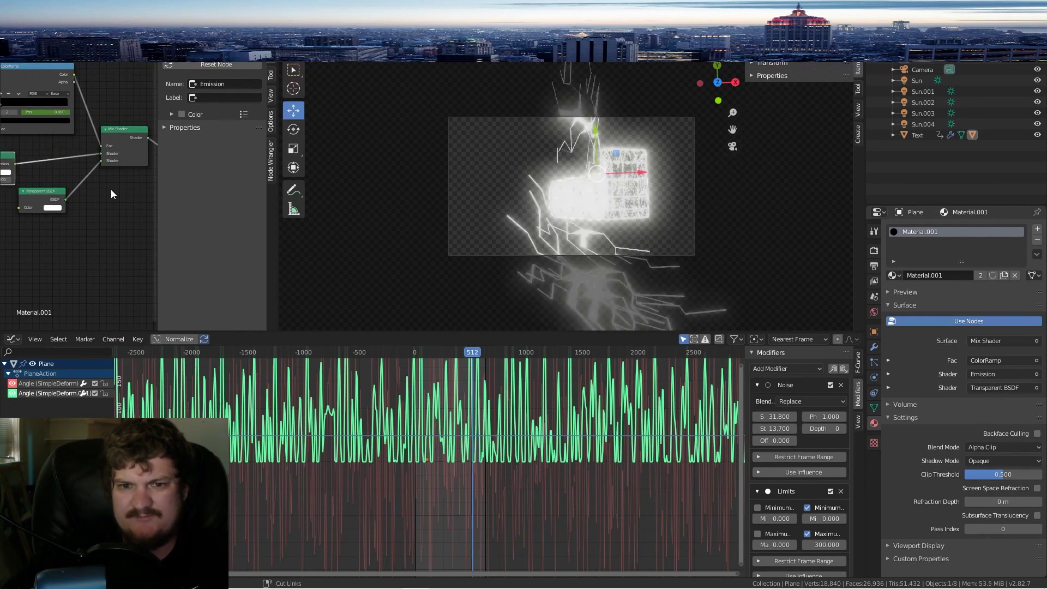
{"action": "key", "text": "ctrl+z"}
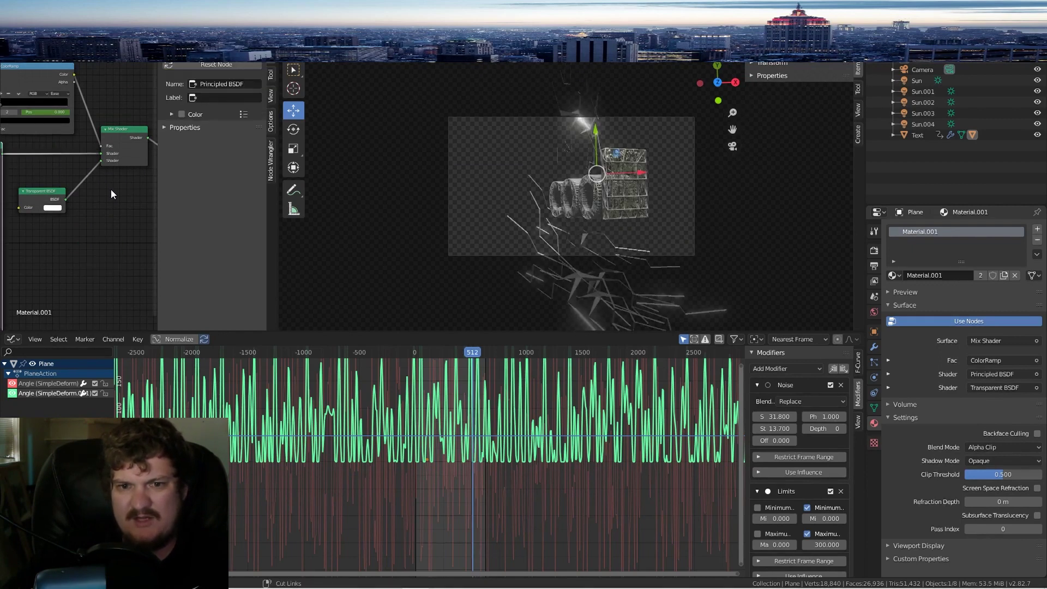
Step: Make a separate copy of the bolts' material and replace its Principled BSDF with an Emission shader feeding the Mix Shader
{"action": "left_click", "coordinate": [1005, 275]}
{"action": "scroll", "coordinate": [18, 166], "scroll_direction": "down", "scroll_amount": 1}
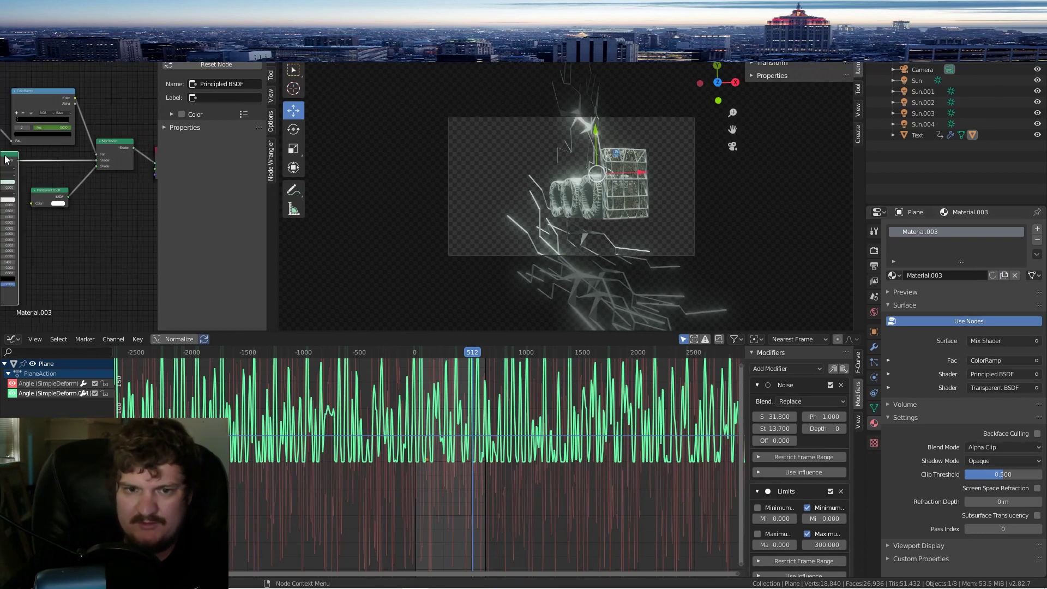
{"action": "key", "text": "x"}
{"action": "key", "text": "shift+a"}
{"action": "mouse_move", "coordinate": [42, 170]}
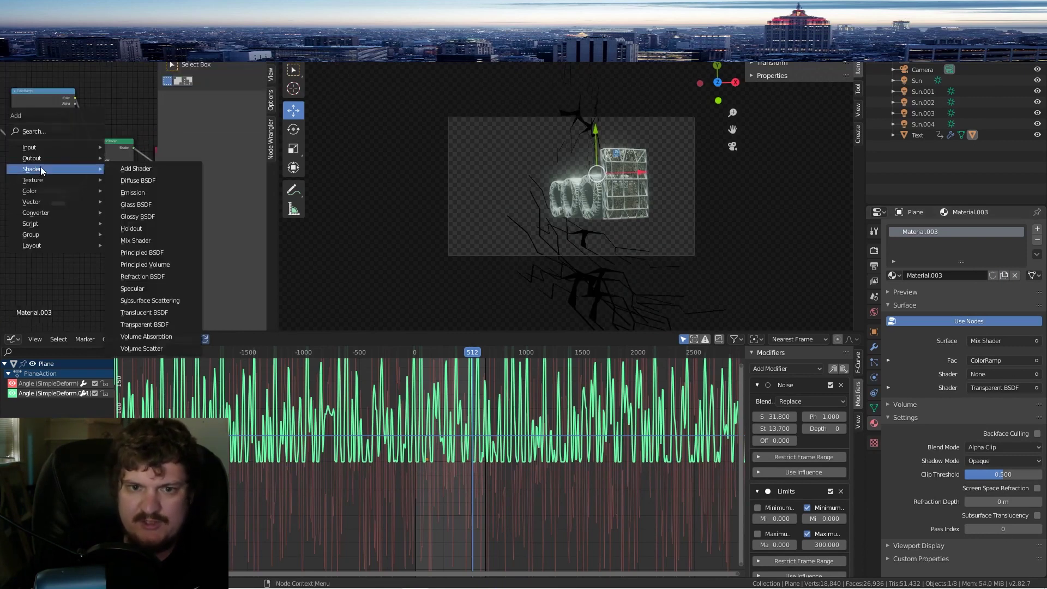
{"action": "left_click", "coordinate": [152, 196]}
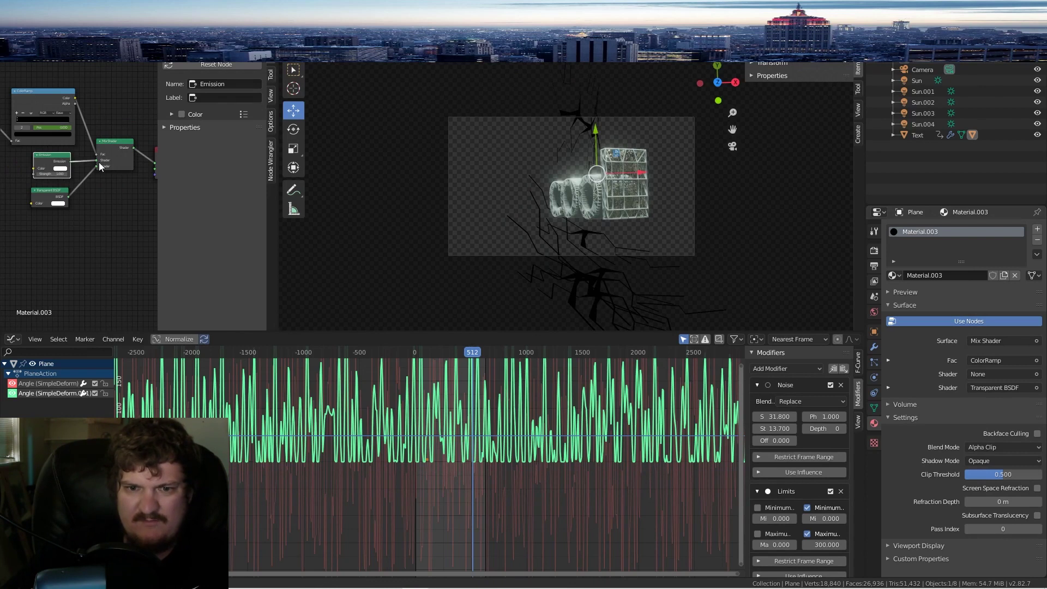
{"action": "left_click_drag", "start_coordinate": [100, 167], "coordinate": [99, 163]}
{"action": "scroll", "coordinate": [94, 203], "scroll_direction": "up", "scroll_amount": 2}
Step: Play the animation in the rendered camera view to check the emissive bolts around the text
{"action": "key", "text": "space"}
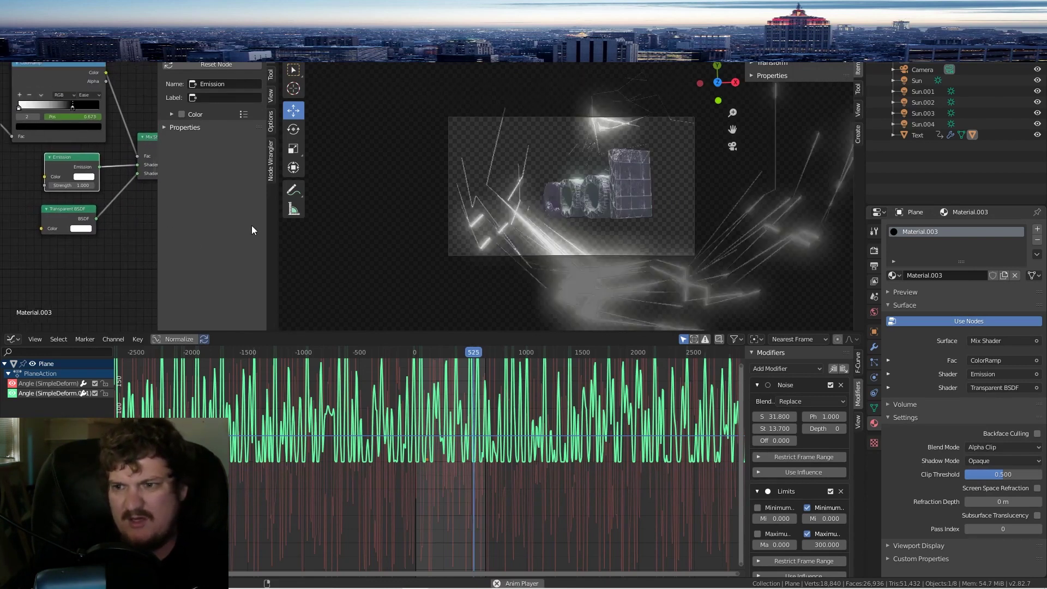
{"action": "scroll", "coordinate": [634, 165], "scroll_direction": "up", "scroll_amount": 2}
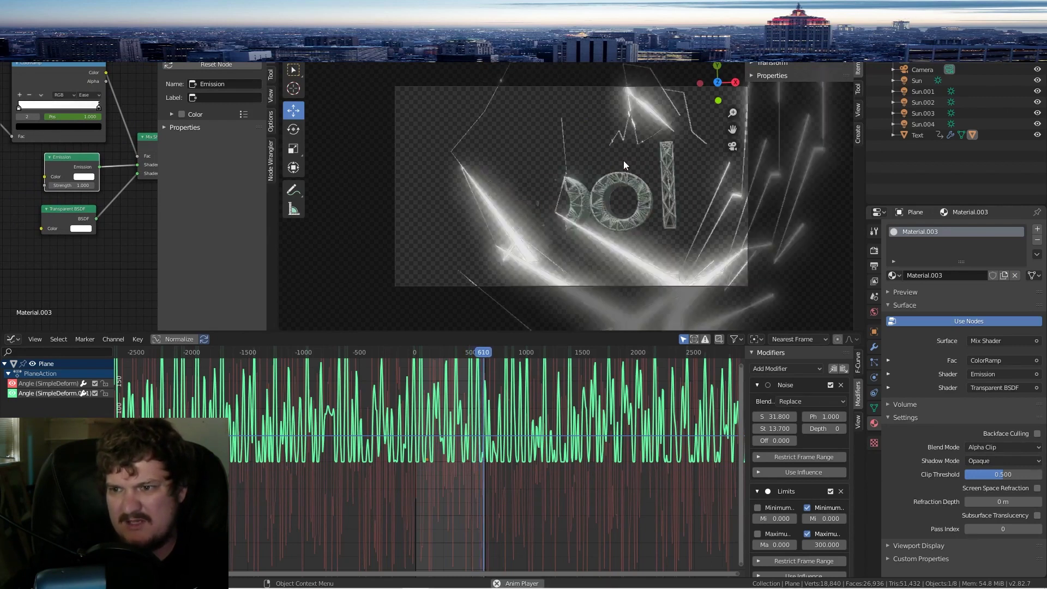
{"action": "key", "text": "space"}
{"action": "key", "text": "space"}
{"action": "key", "text": "space"}
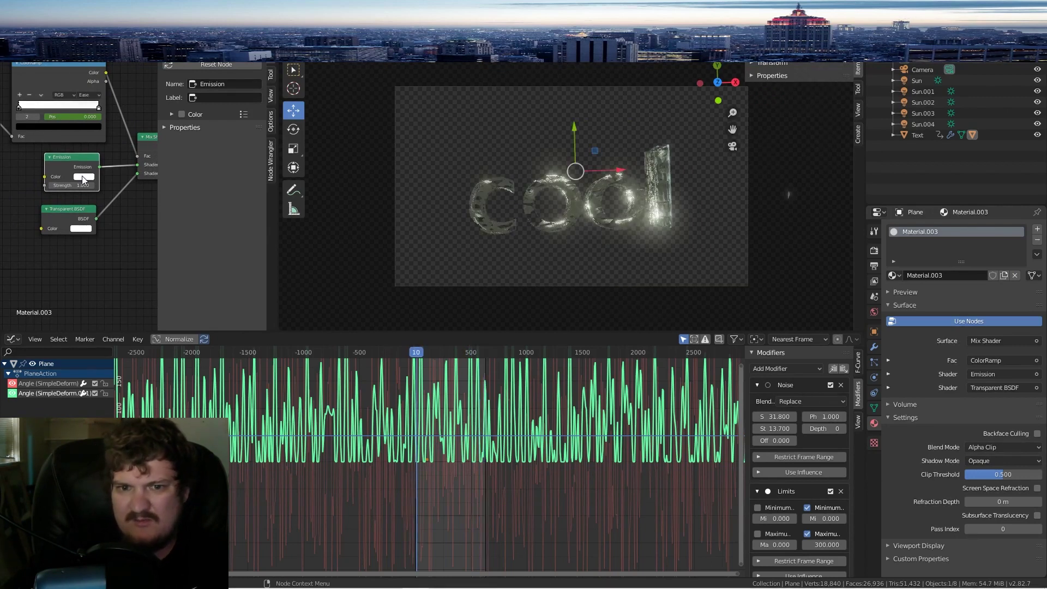
Step: Set the bolts' Emission shader to a blue color with strength 3.2 and play the animation
{"action": "left_click", "coordinate": [82, 176]}
{"action": "left_click", "coordinate": [123, 81]}
{"action": "key", "text": "space"}
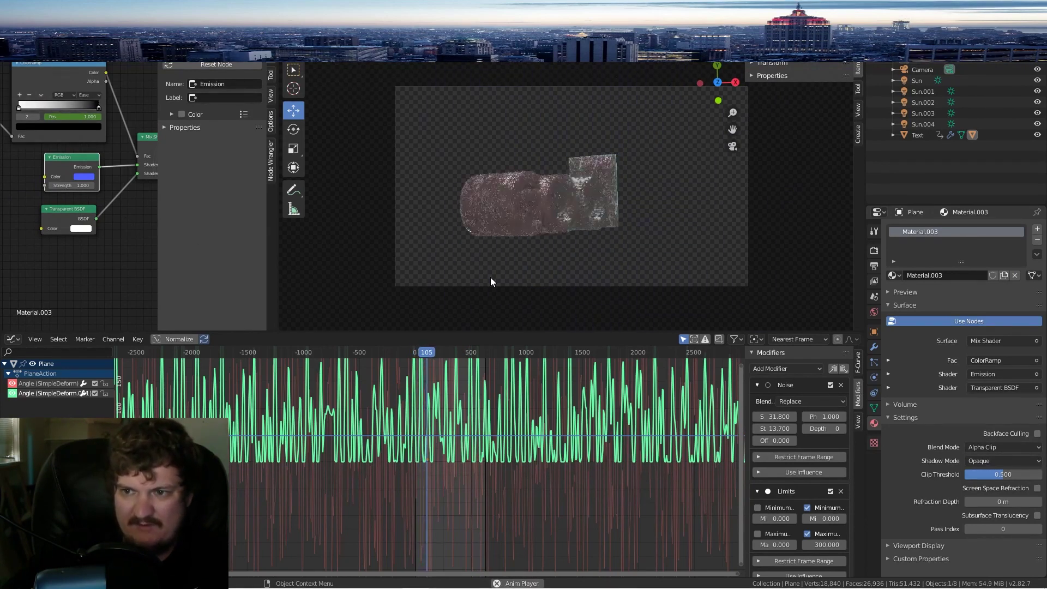
{"action": "left_click_drag", "start_coordinate": [83, 185], "coordinate": [106, 185]}
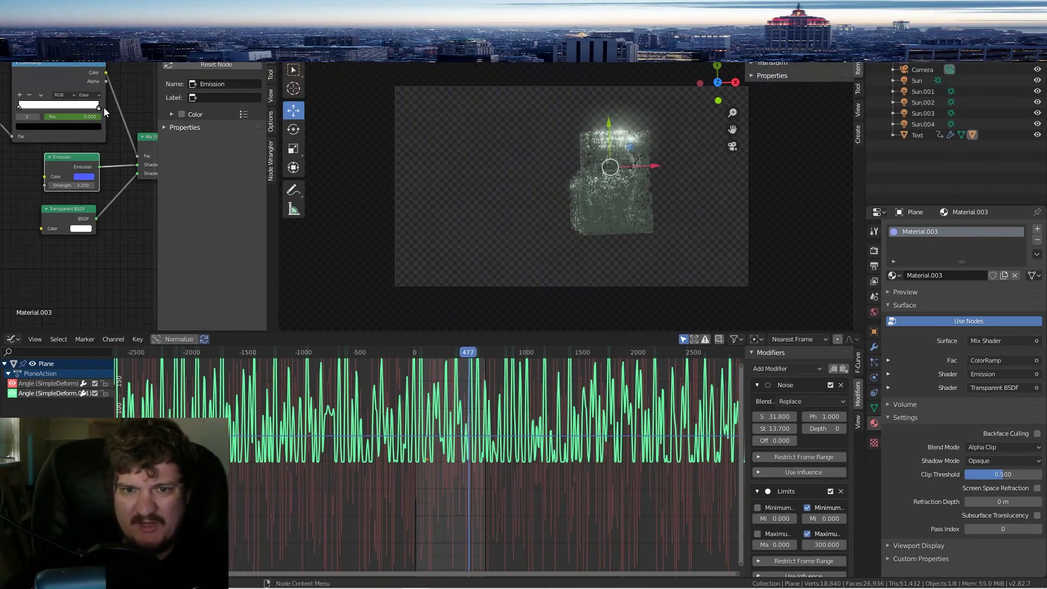
Step: Tune the Noise modifier on the bolt ColorRamp's position curve to scale 1.3 and strength -51.4, playing the animation between changes
{"action": "key", "text": "i"}
{"action": "left_click", "coordinate": [70, 74]}
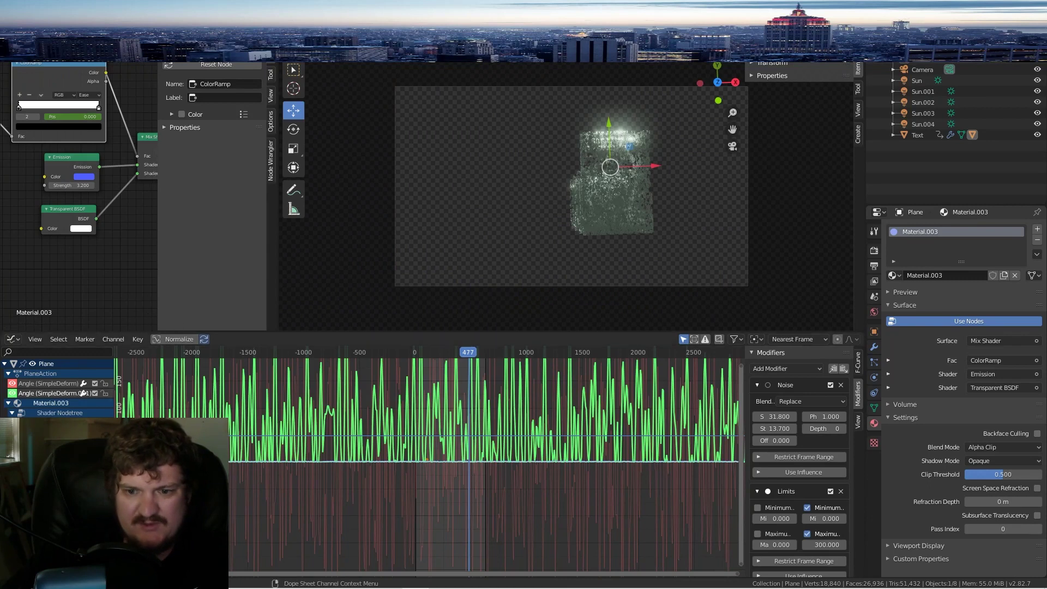
{"action": "left_click", "coordinate": [55, 422]}
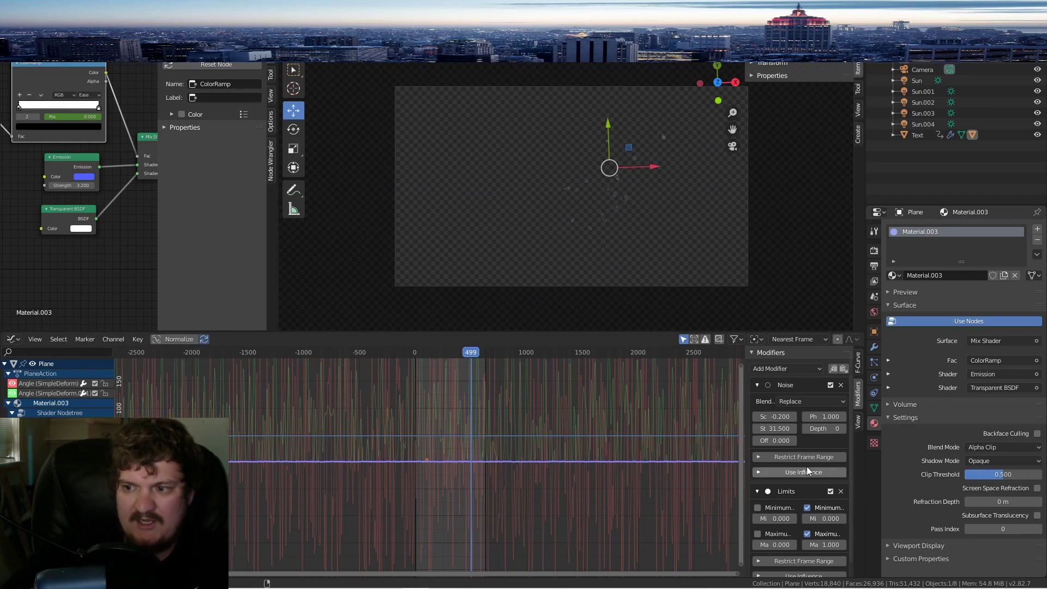
{"action": "key", "text": "space"}
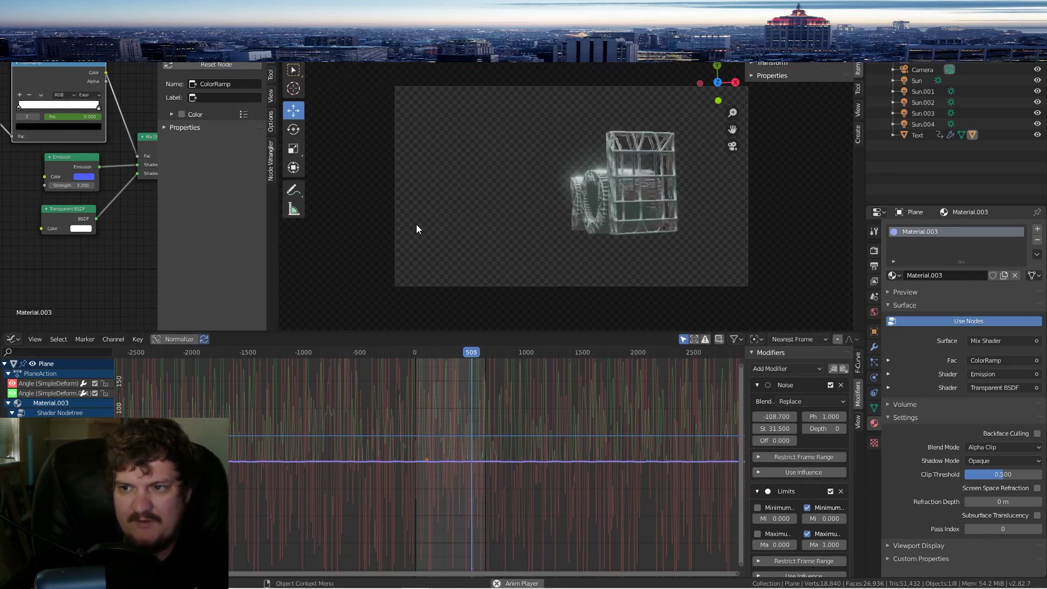
{"action": "key", "text": "space"}
{"action": "left_click_drag", "start_coordinate": [774, 416], "coordinate": [756, 428]}
{"action": "key", "text": "space"}
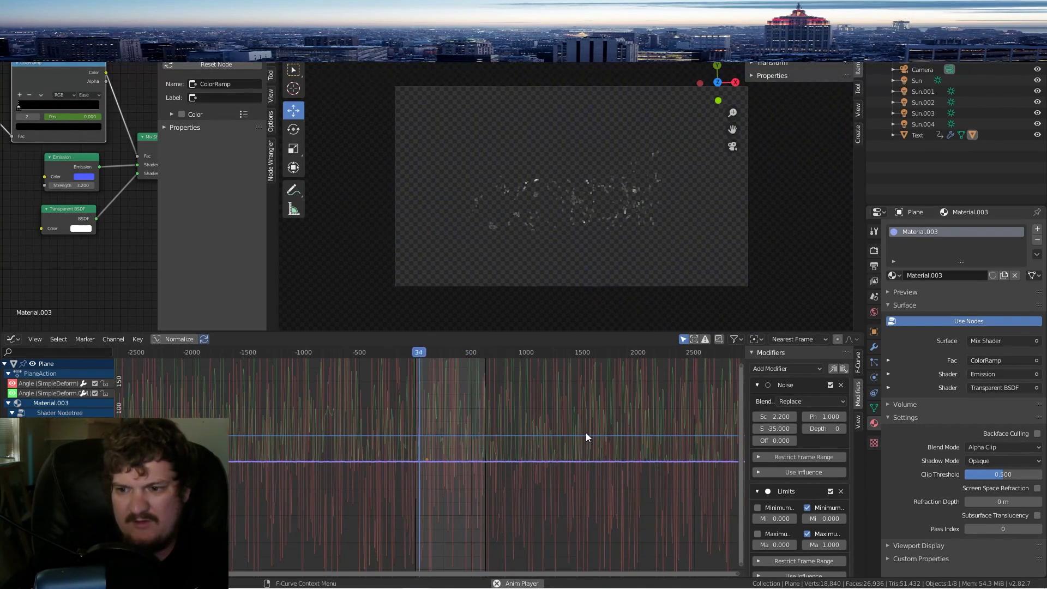
{"action": "scroll", "coordinate": [472, 475], "scroll_direction": "up", "scroll_amount": 6}
{"action": "scroll", "coordinate": [475, 473], "scroll_direction": "up", "scroll_amount": 5}
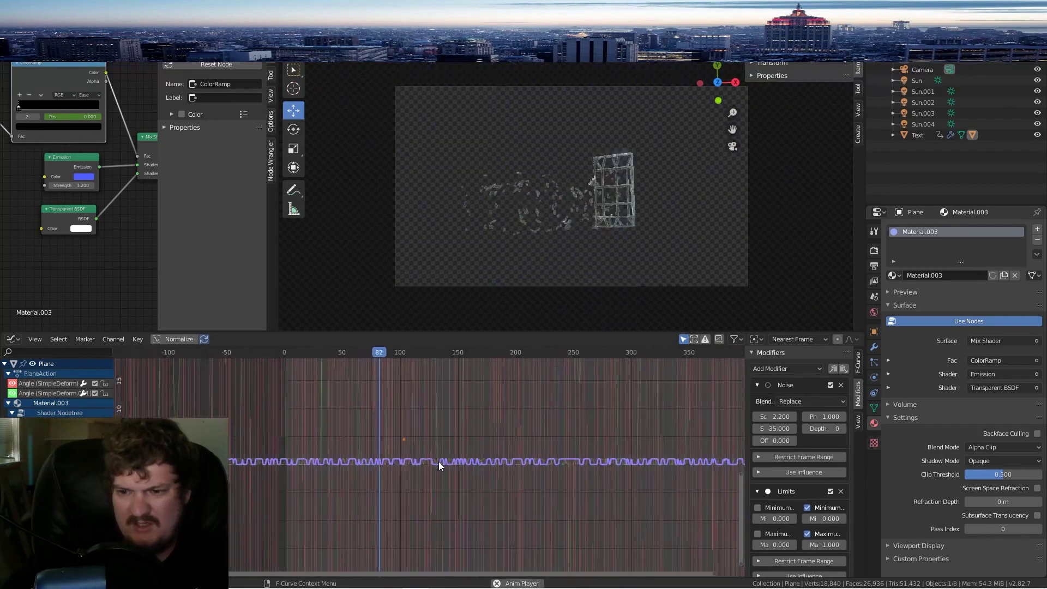
{"action": "mouse_move", "coordinate": [775, 429]}
{"action": "left_mouse_down"}
{"action": "mouse_move", "coordinate": [761, 416]}
{"action": "mouse_move", "coordinate": [769, 416]}
{"action": "left_mouse_up"}
{"action": "key", "text": "space"}
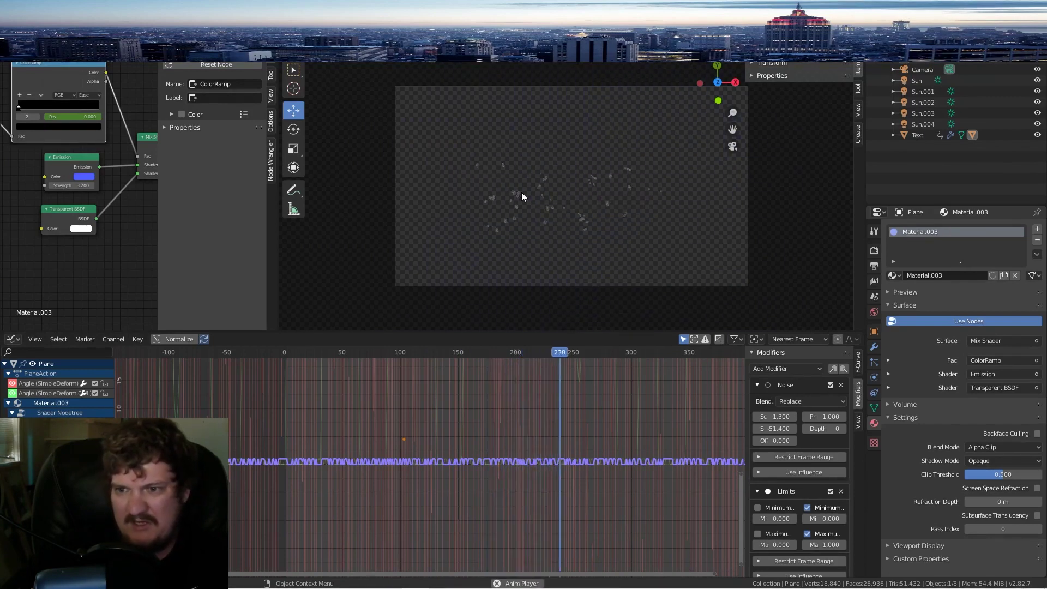
Step: Select the text's Material.001 and tint its Principled BSDF base color pale turquoise
{"action": "left_click", "coordinate": [535, 195]}
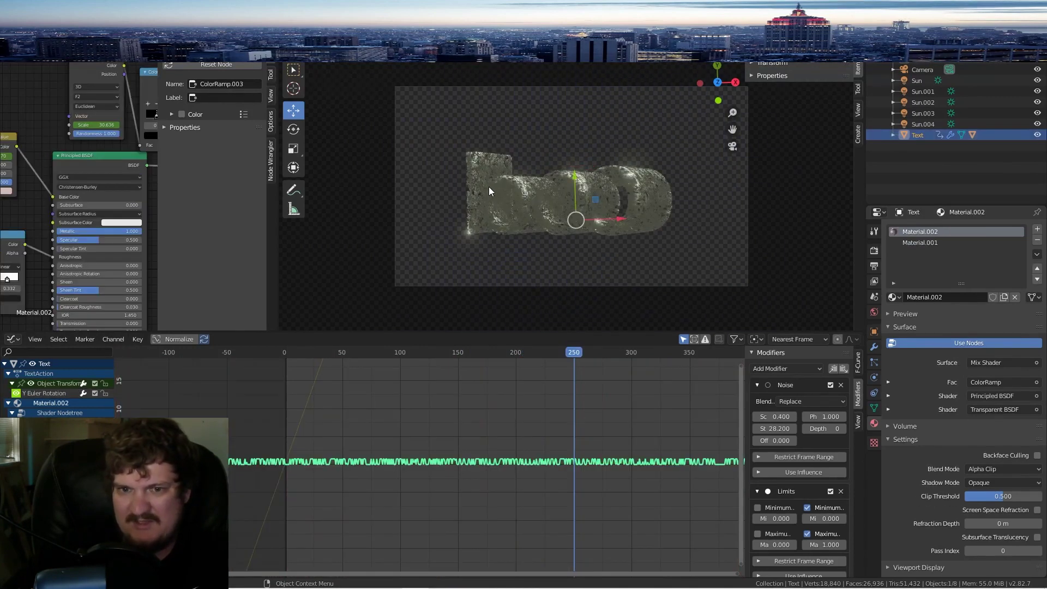
{"action": "left_click", "coordinate": [909, 242]}
{"action": "scroll", "coordinate": [150, 128], "scroll_direction": "up", "scroll_amount": 2}
{"action": "left_click", "coordinate": [82, 162]}
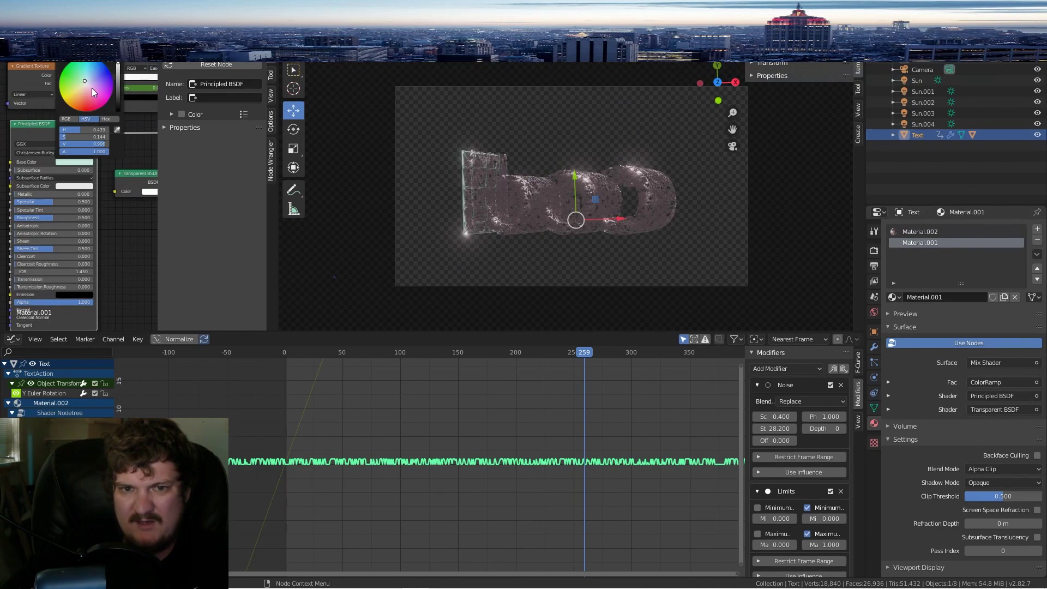
{"action": "left_click_drag", "start_coordinate": [94, 93], "coordinate": [101, 74]}
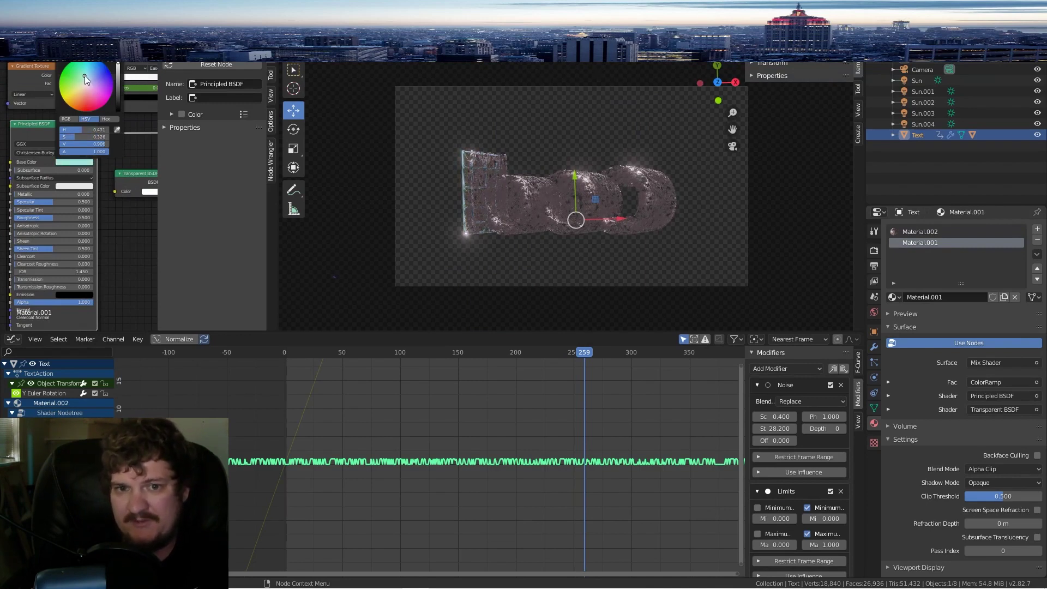
Step: Add a Hue/Saturation node to Material.001 and connect it to the Principled BSDF's Base Color
{"action": "scroll", "coordinate": [106, 204], "scroll_direction": "down", "scroll_amount": 3}
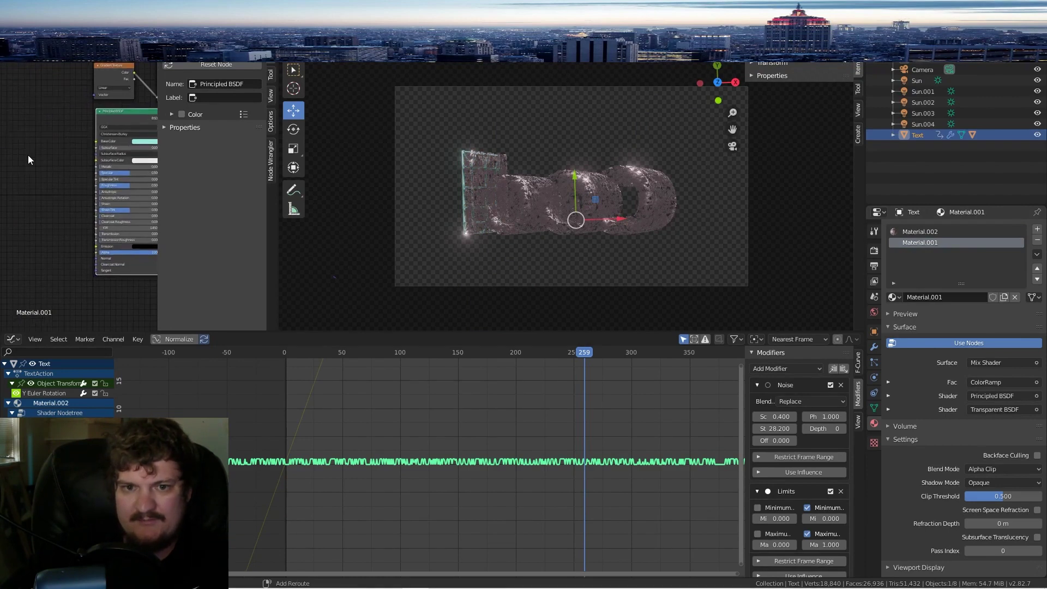
{"action": "key", "text": "shift+a"}
{"action": "mouse_move", "coordinate": [40, 179]}
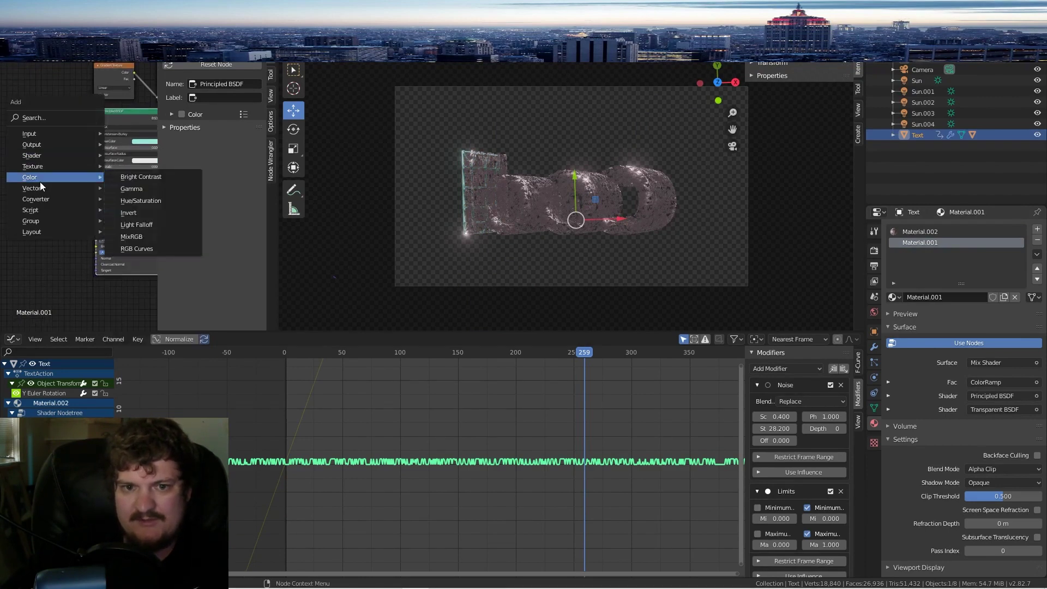
{"action": "left_click", "coordinate": [152, 202]}
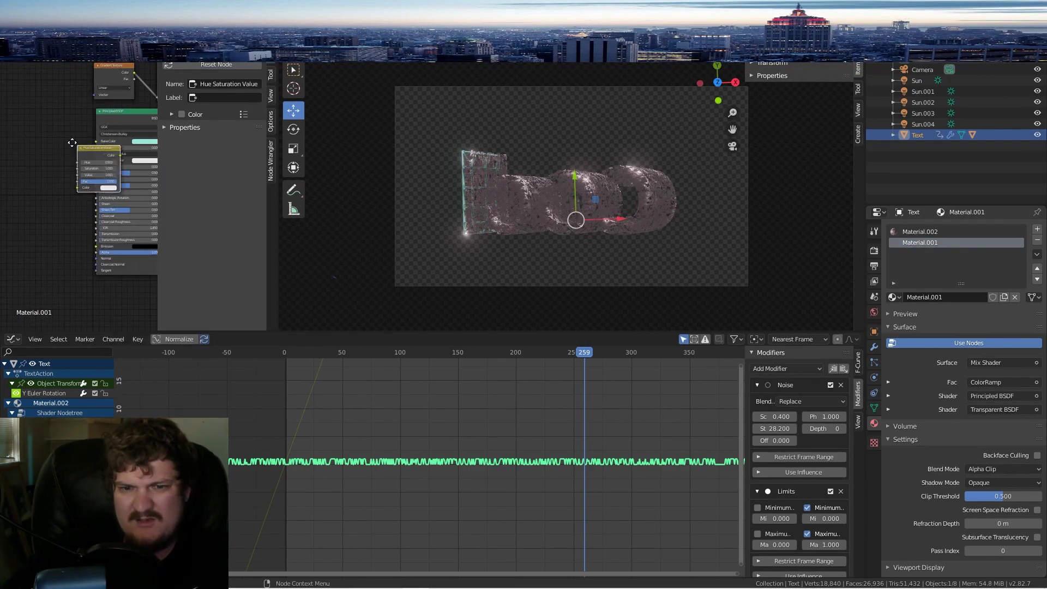
{"action": "left_click", "coordinate": [27, 121]}
{"action": "left_click_drag", "start_coordinate": [76, 135], "coordinate": [96, 142]}
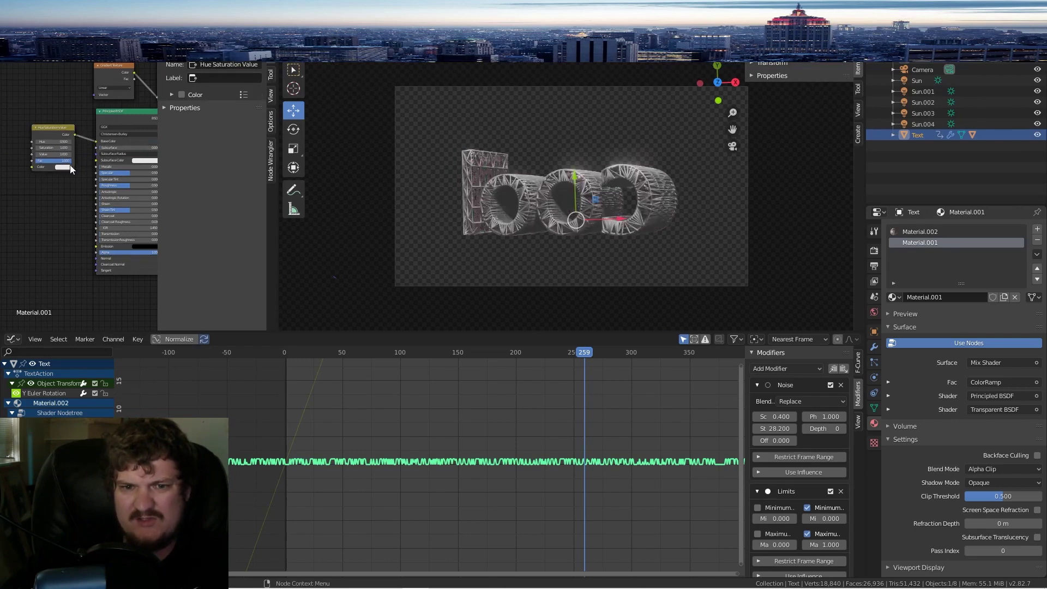
Step: Give the Hue Saturation Value node a blue-violet color, saturation 1.1 and value 0.6, and keyframe its Hue at 0.5
{"action": "left_click", "coordinate": [69, 166]}
{"action": "left_click_drag", "start_coordinate": [79, 105], "coordinate": [89, 98]}
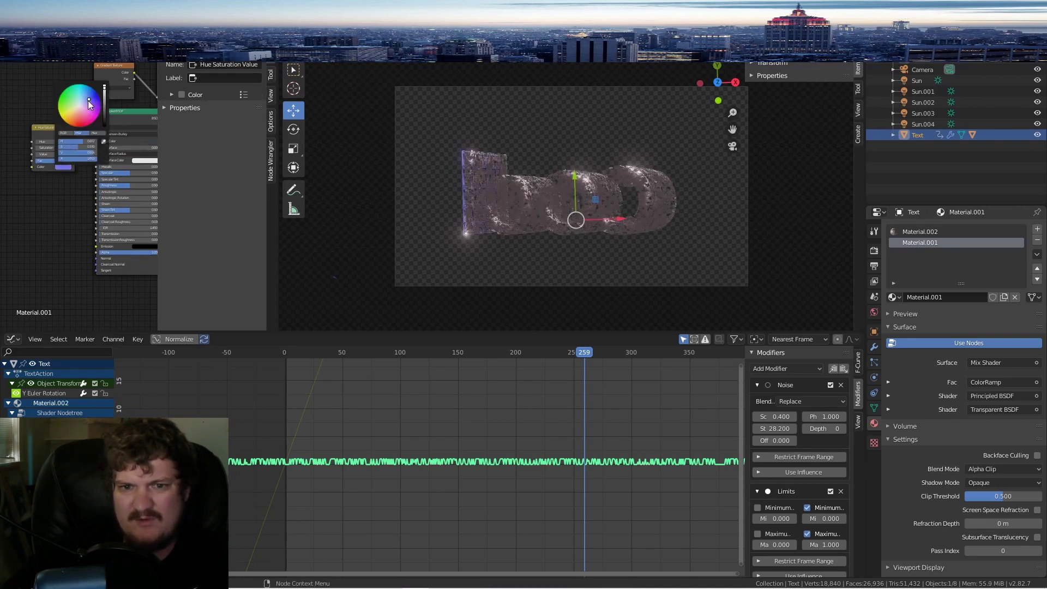
{"action": "scroll", "coordinate": [48, 152], "scroll_direction": "up", "scroll_amount": 4}
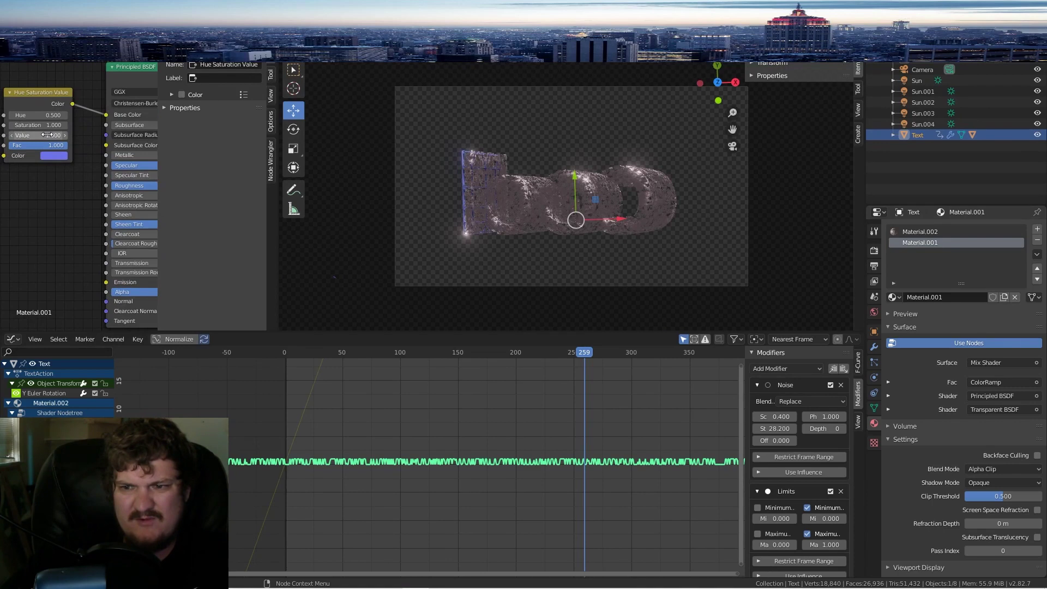
{"action": "mouse_move", "coordinate": [39, 135]}
{"action": "left_mouse_down"}
{"action": "mouse_move", "coordinate": [71, 135]}
{"action": "mouse_move", "coordinate": [52, 135]}
{"action": "left_mouse_up"}
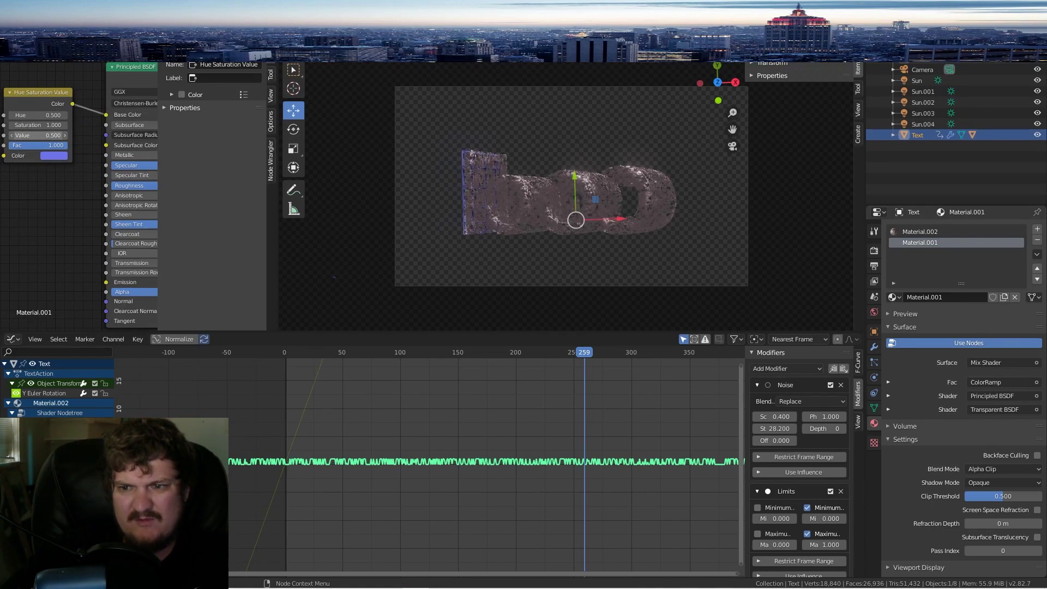
{"action": "key", "text": "i"}
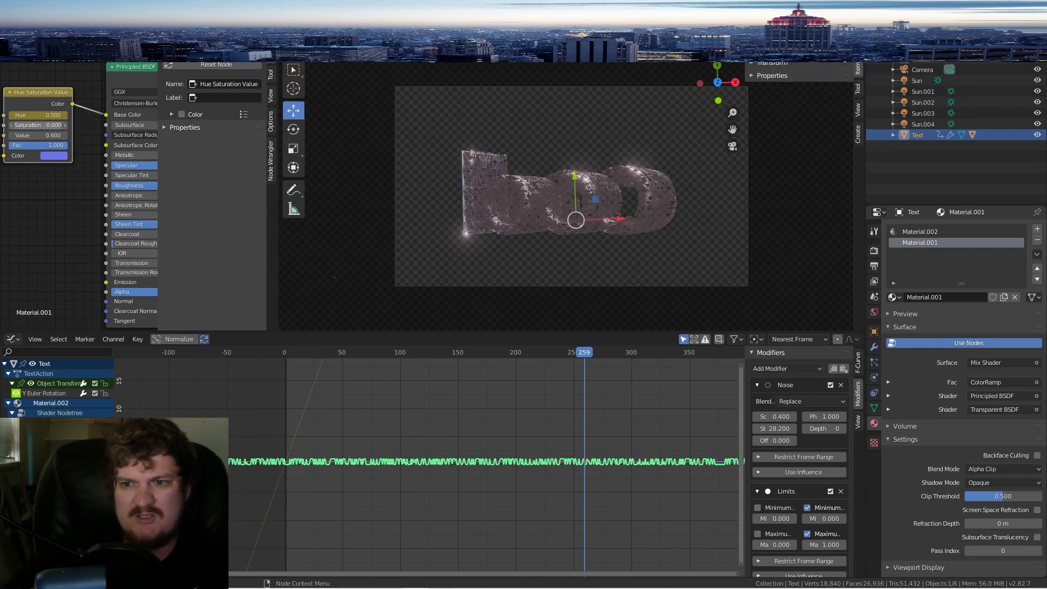
{"action": "left_click_drag", "start_coordinate": [49, 124], "coordinate": [16, 125], "text": "ctrl"}
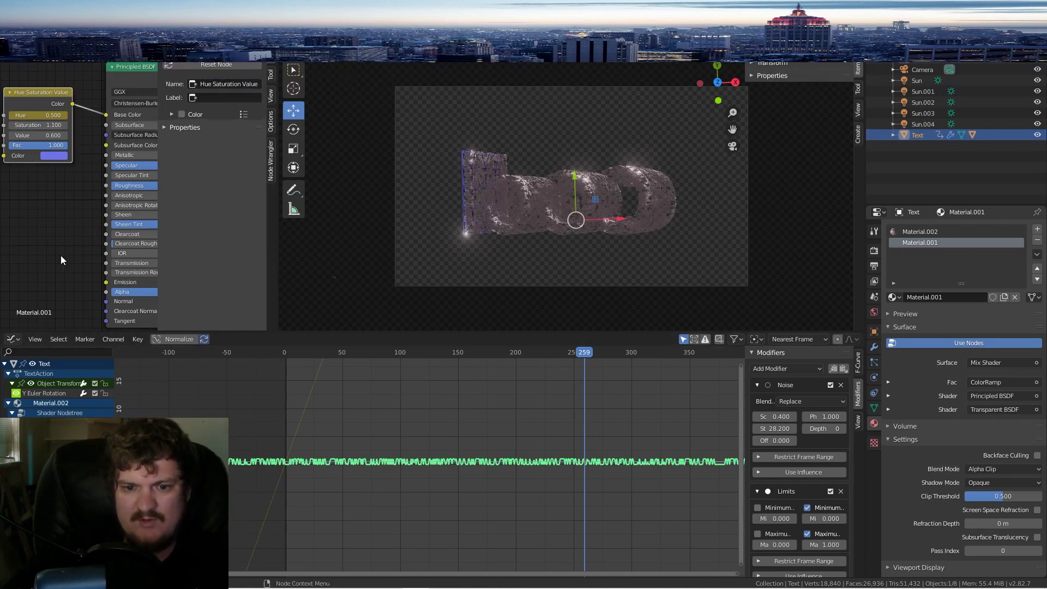
Step: Add a Noise modifier with scale 11.7 and strength 4.2 to the Hue curve of Material.001
{"action": "left_click", "coordinate": [54, 436]}
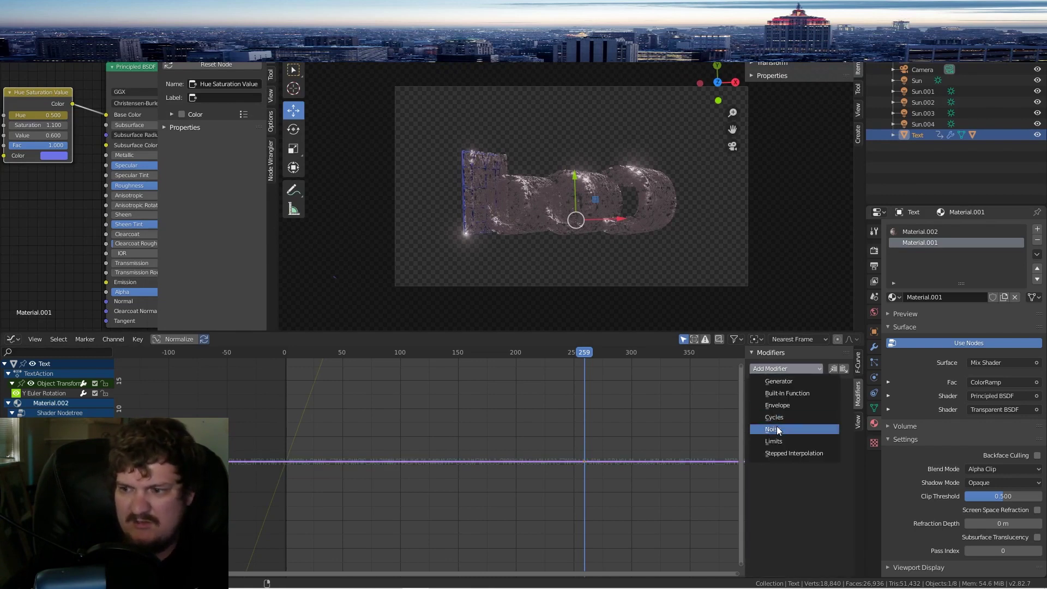
{"action": "left_click", "coordinate": [777, 427]}
{"action": "left_click_drag", "start_coordinate": [777, 428], "coordinate": [781, 398]}
Step: Add a Limits modifier to the Hue curve with minimum Y 0 and maximum Y 1 enabled
{"action": "left_click", "coordinate": [780, 366]}
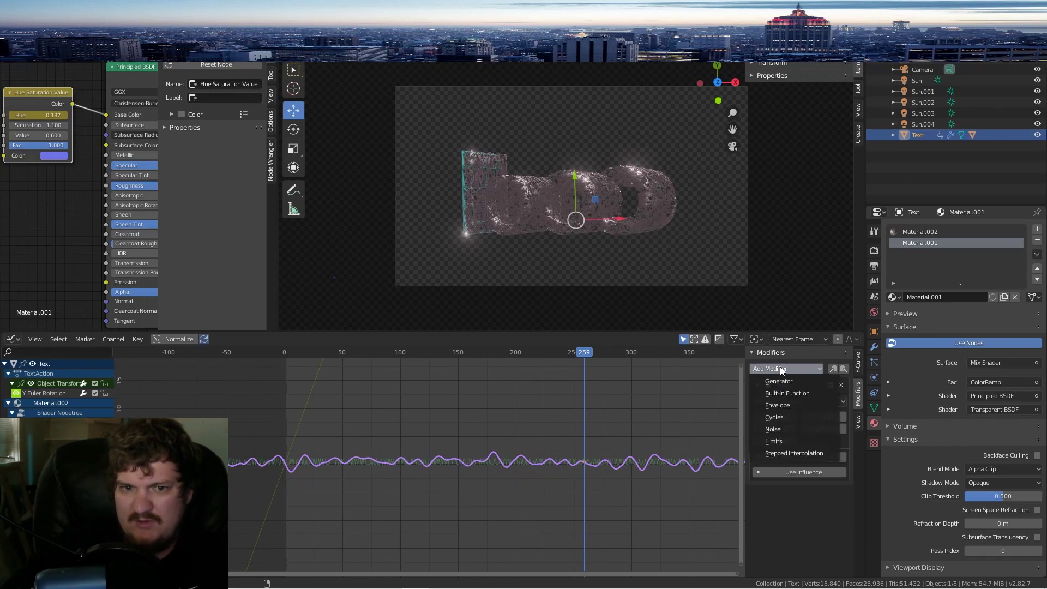
{"action": "left_click", "coordinate": [787, 442]}
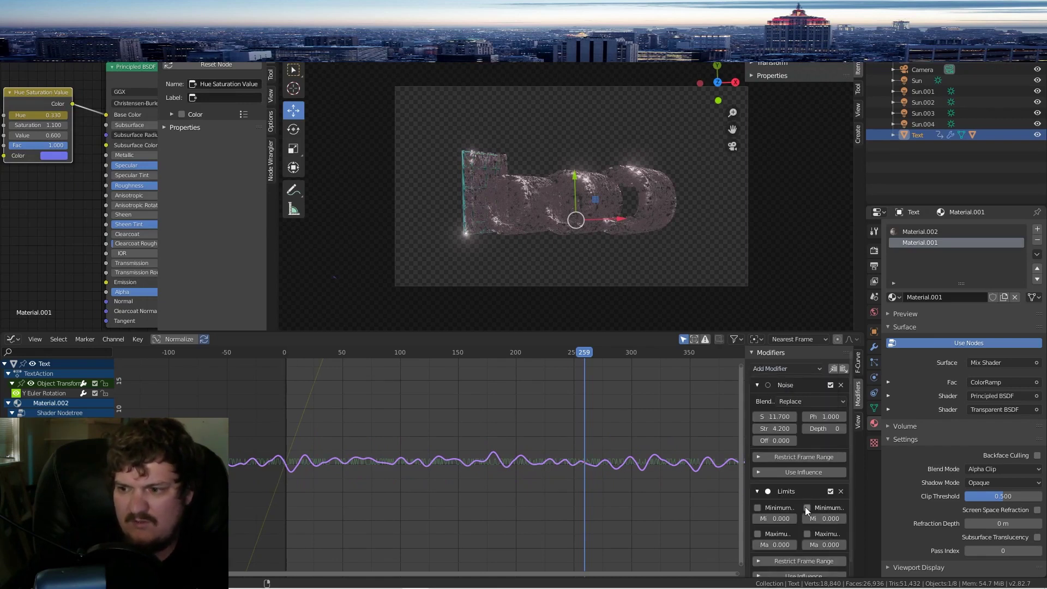
{"action": "left_click", "coordinate": [807, 507]}
{"action": "left_click", "coordinate": [807, 534]}
{"action": "double_click", "coordinate": [821, 545]}
{"action": "type", "text": "1"}
{"action": "key", "text": "Return"}
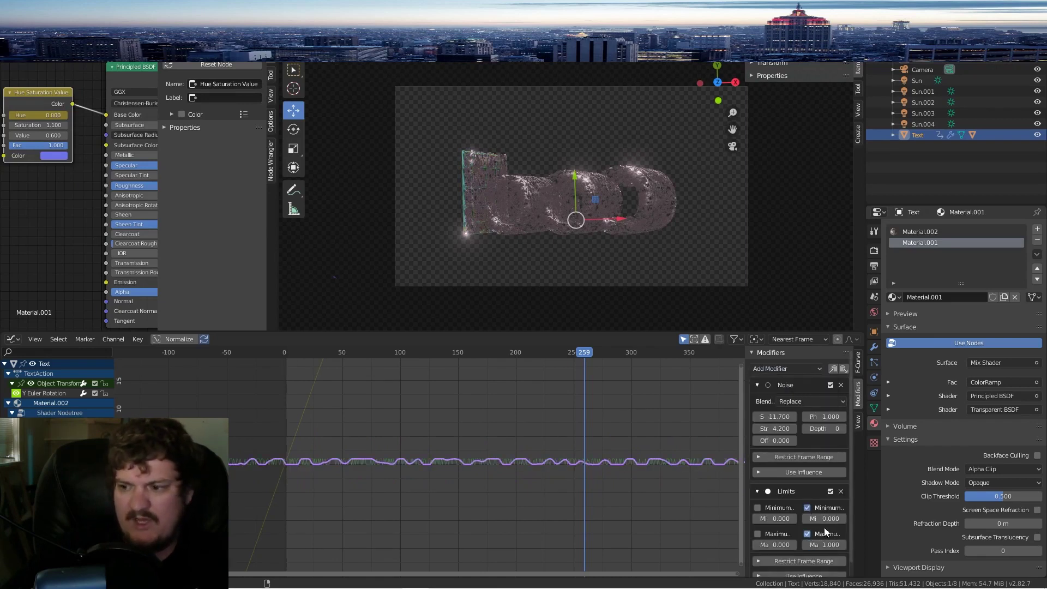
{"action": "scroll", "coordinate": [821, 507], "scroll_direction": "down", "scroll_amount": 1}
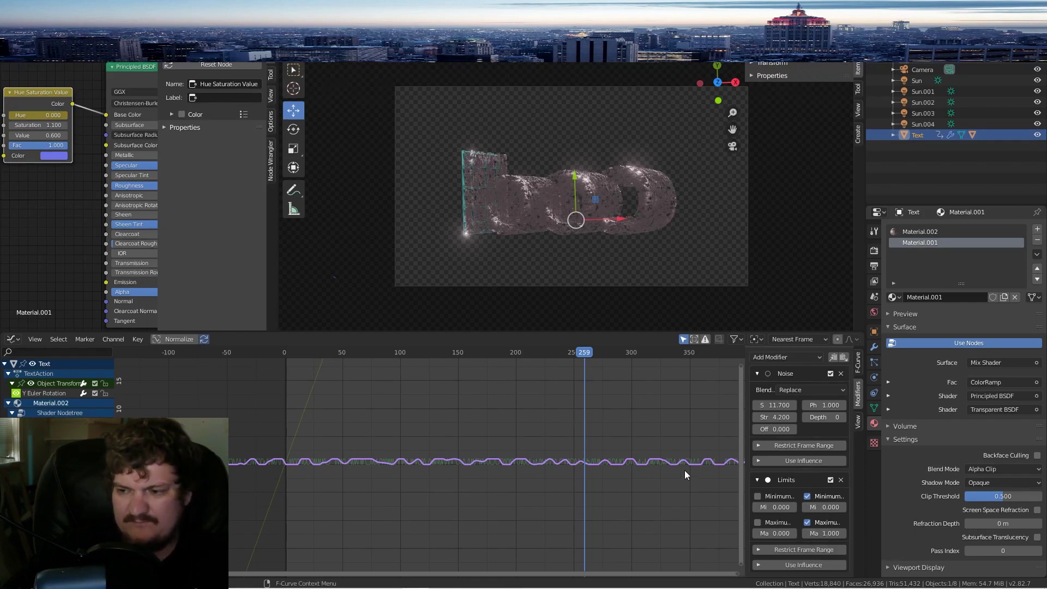
Step: Review the hue changes in playback and set the Hue Saturation Value node's input color to pink with hue 0.875 and saturation 0.345
{"action": "left_click_drag", "start_coordinate": [527, 349], "coordinate": [410, 345]}
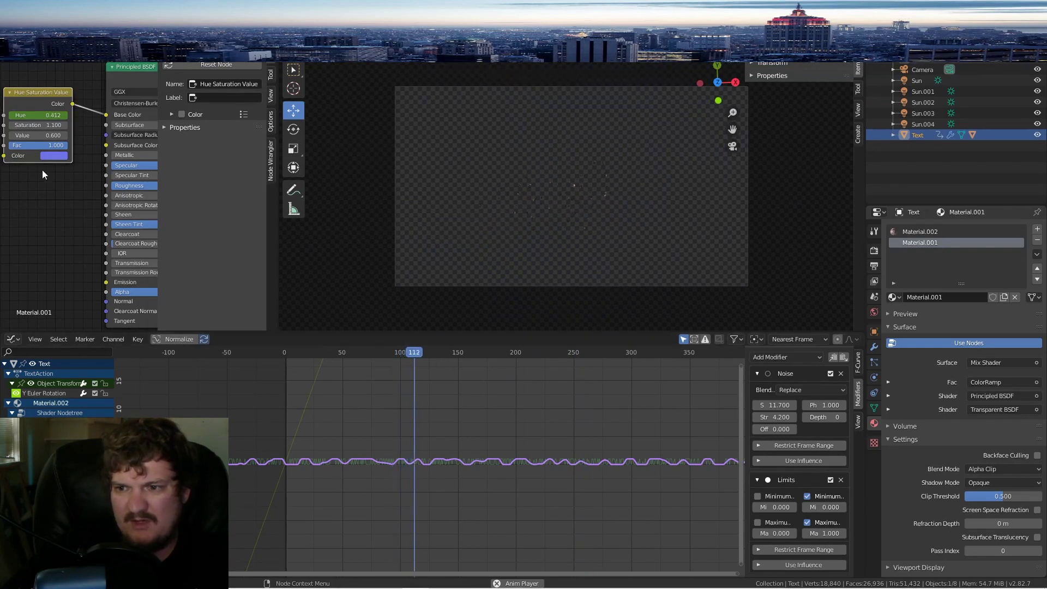
{"action": "scroll", "coordinate": [37, 172], "scroll_direction": "down", "scroll_amount": 2}
{"action": "middle_click_drag", "start_coordinate": [37, 172], "coordinate": [85, 218]}
{"action": "scroll", "coordinate": [85, 218], "scroll_direction": "up", "scroll_amount": 5}
{"action": "scroll", "coordinate": [85, 219], "scroll_direction": "up", "scroll_amount": 1}
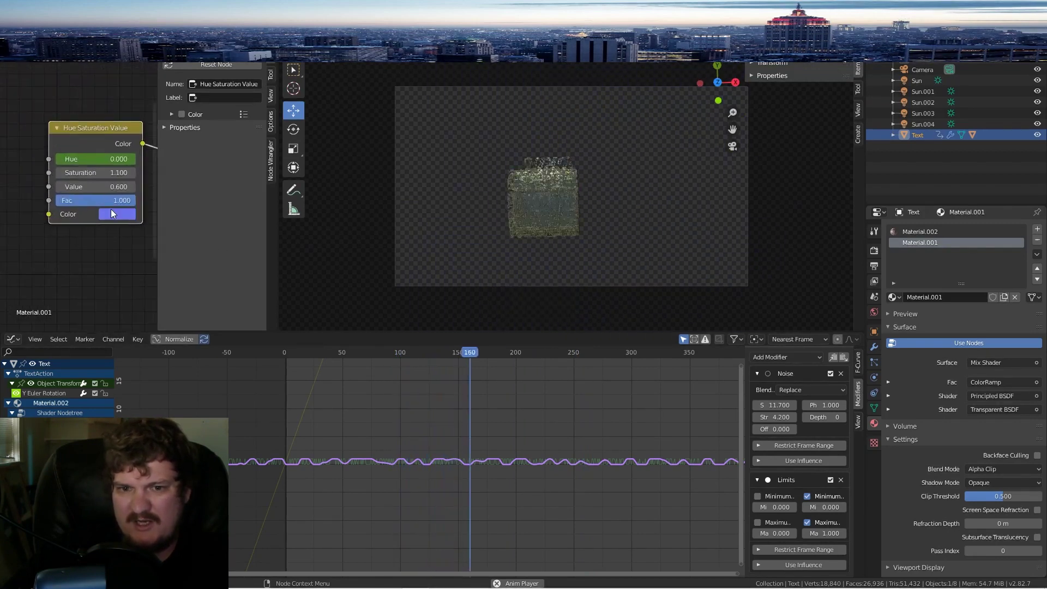
{"action": "key", "text": "space"}
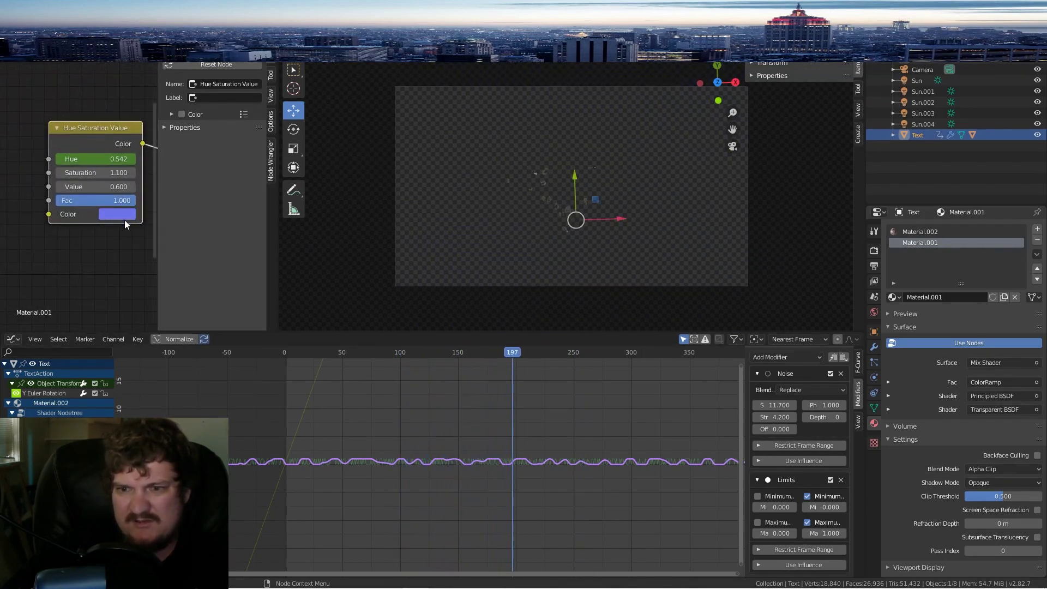
{"action": "left_click", "coordinate": [120, 214]}
{"action": "left_click", "coordinate": [162, 91]}
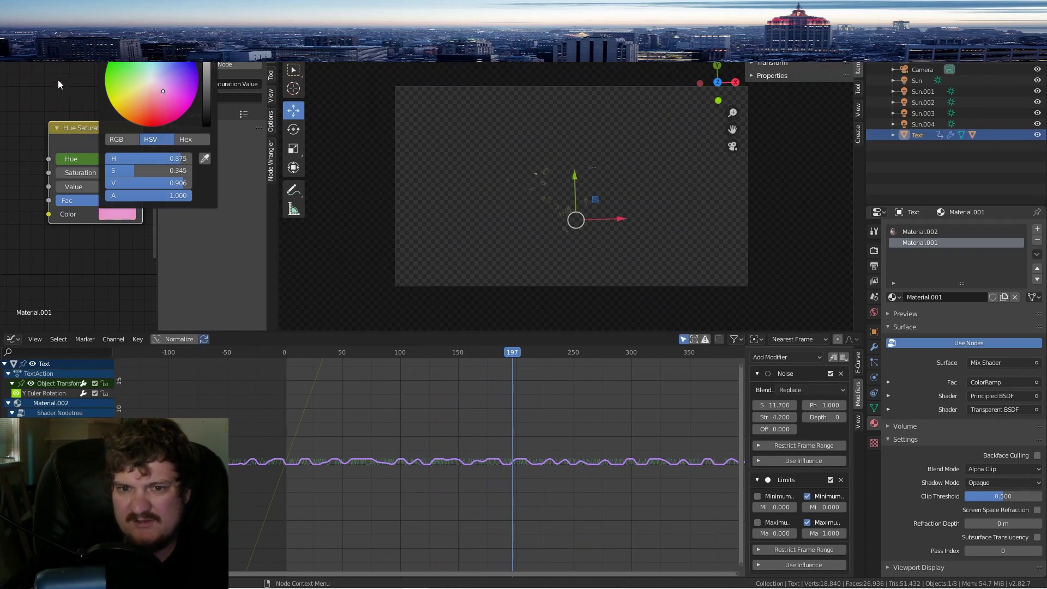
{"action": "key", "text": "space"}
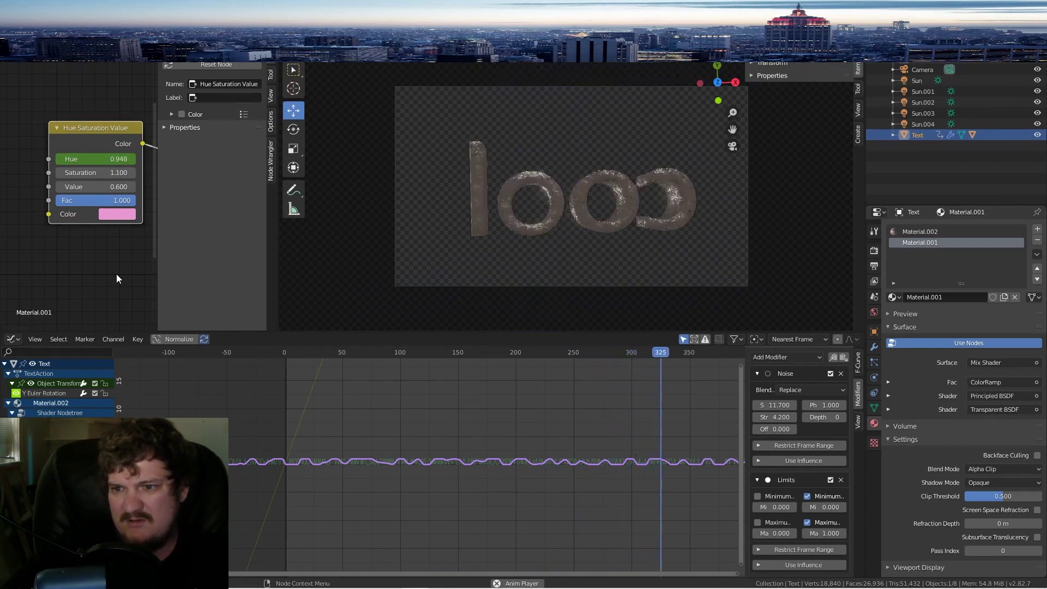
Step: Set Metallic to 1.0 on Material.001's Principled BSDF and keyframe it
{"action": "scroll", "coordinate": [117, 275], "scroll_direction": "down", "scroll_amount": 5}
{"action": "middle_click_drag", "start_coordinate": [96, 252], "coordinate": [4, 237]}
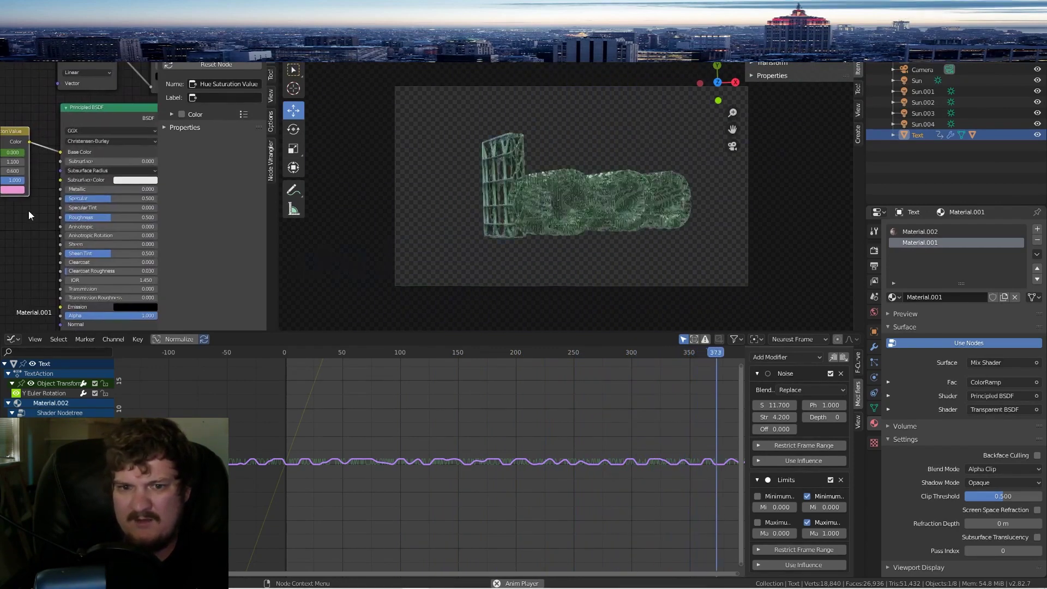
{"action": "left_click_drag", "start_coordinate": [88, 189], "coordinate": [180, 189]}
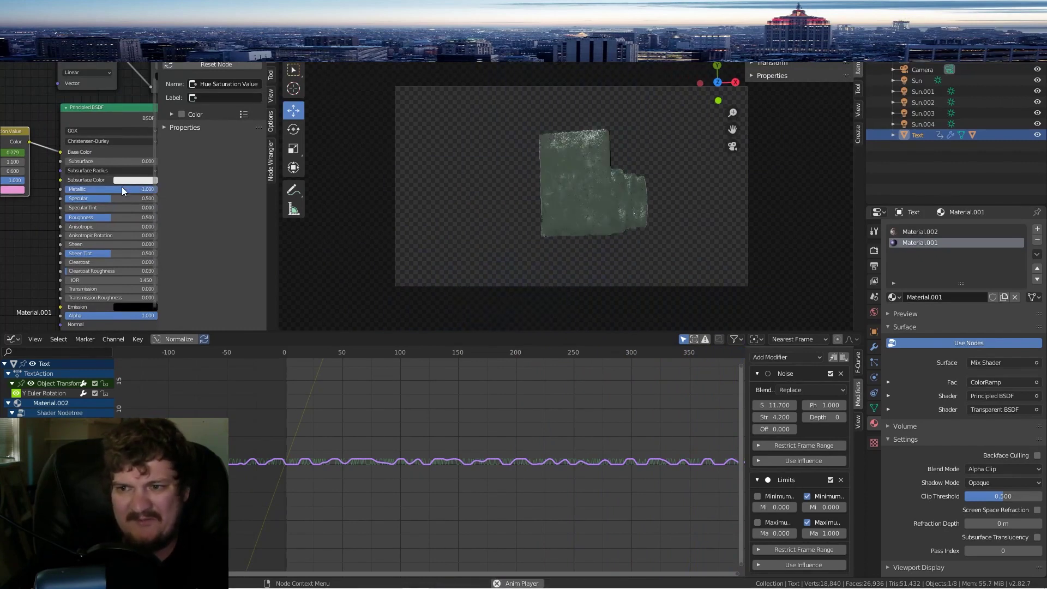
{"action": "key", "text": "i"}
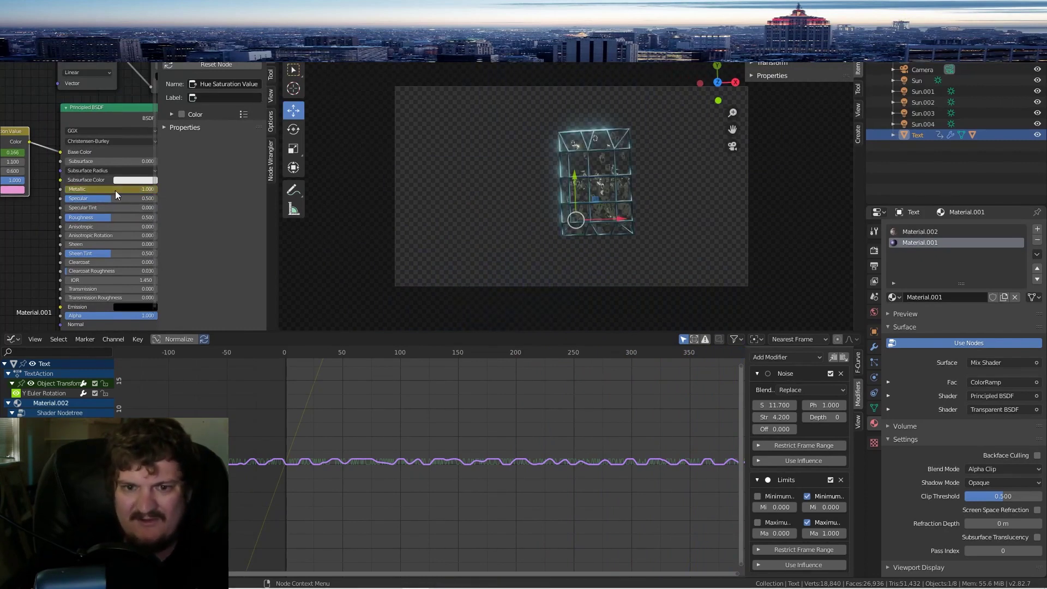
Step: Add a Noise modifier to the Principled BSDF's Metallic curve
{"action": "left_click", "coordinate": [95, 113]}
{"action": "left_click", "coordinate": [54, 452]}
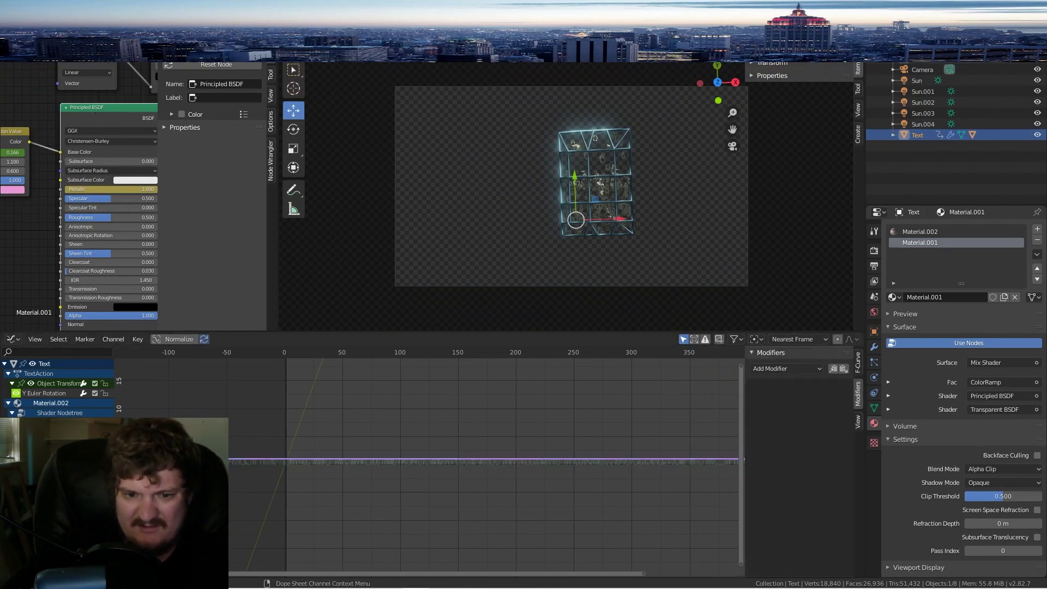
{"action": "left_click", "coordinate": [796, 371]}
{"action": "left_click", "coordinate": [792, 431]}
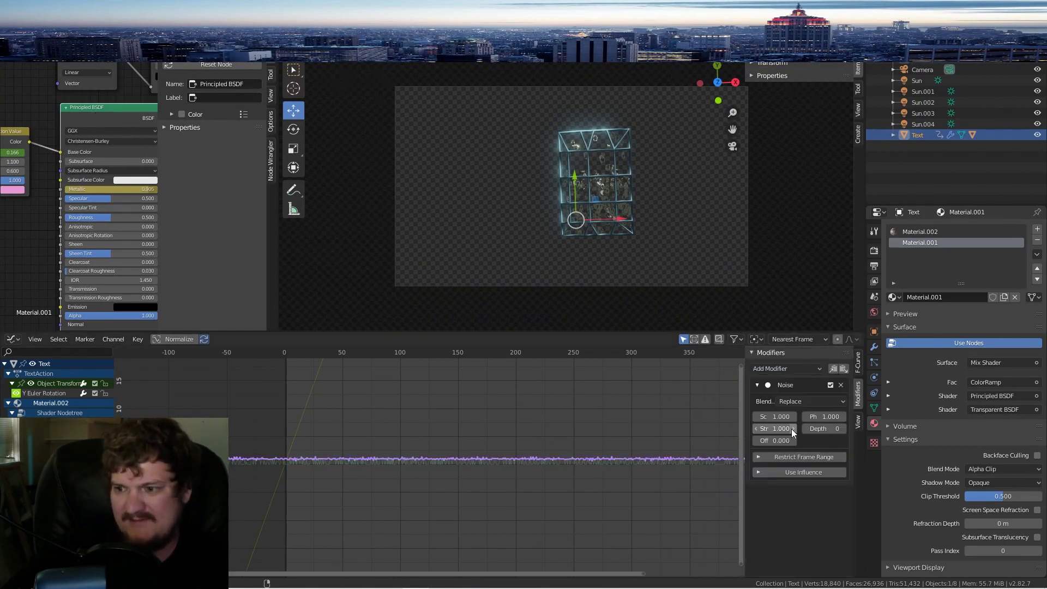
Step: Set the Metallic curve's Noise modifier to scale 5.4 and strength 6.7 and preview the animation
{"action": "mouse_move", "coordinate": [774, 429]}
{"action": "left_mouse_down"}
{"action": "mouse_move", "coordinate": [788, 429]}
{"action": "mouse_move", "coordinate": [780, 416]}
{"action": "left_mouse_up"}
{"action": "key", "text": "space"}
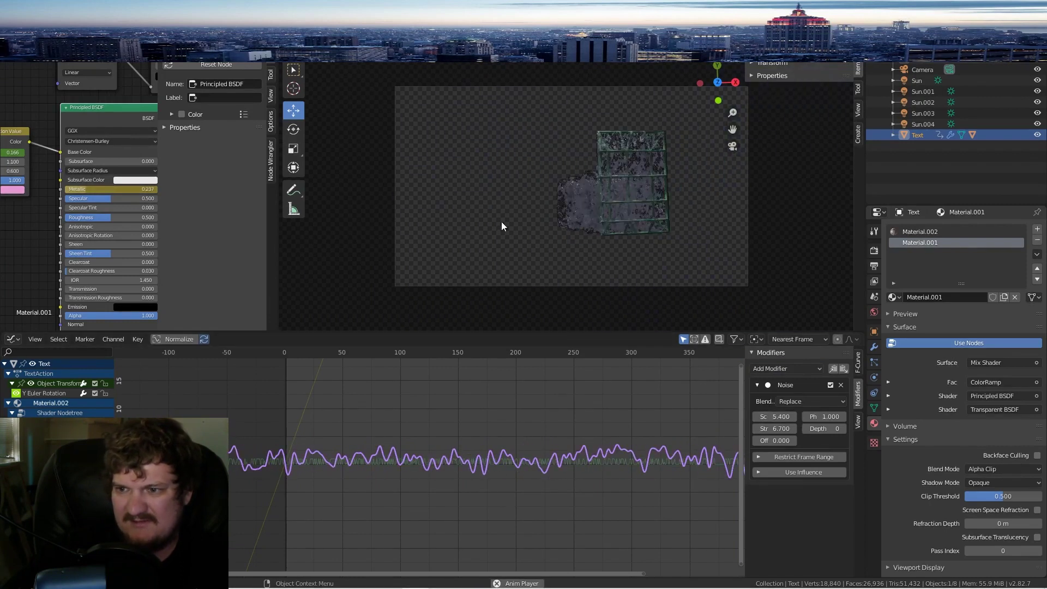
{"action": "scroll", "coordinate": [79, 198], "scroll_direction": "down", "scroll_amount": 5}
{"action": "key", "text": "space"}
Step: Keyframe the Transmission value of Material.001's Principled BSDF and add a Noise modifier to its curve
{"action": "scroll", "coordinate": [84, 267], "scroll_direction": "up", "scroll_amount": 4}
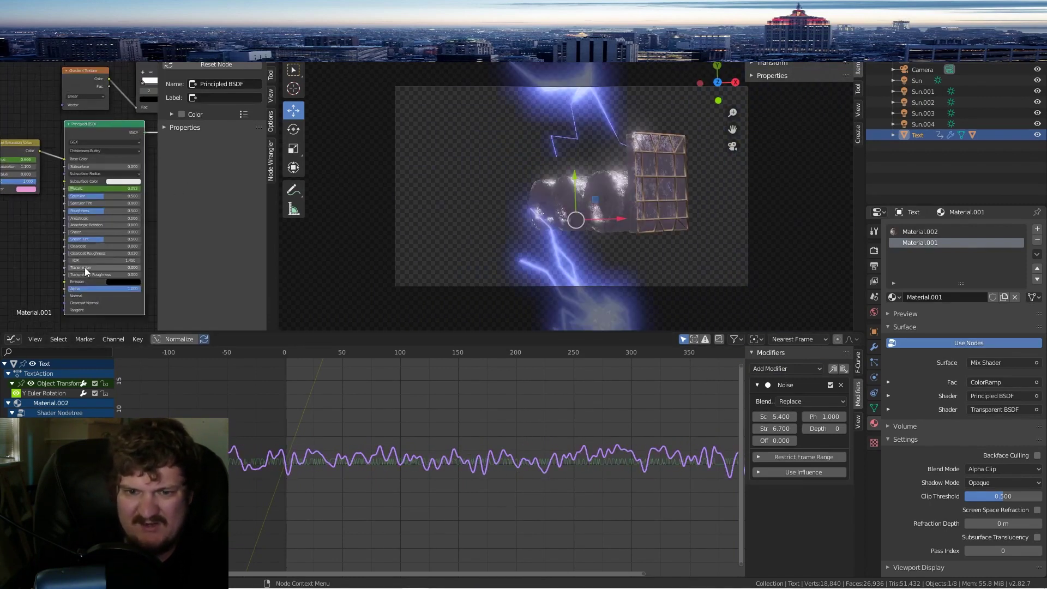
{"action": "key", "text": "i"}
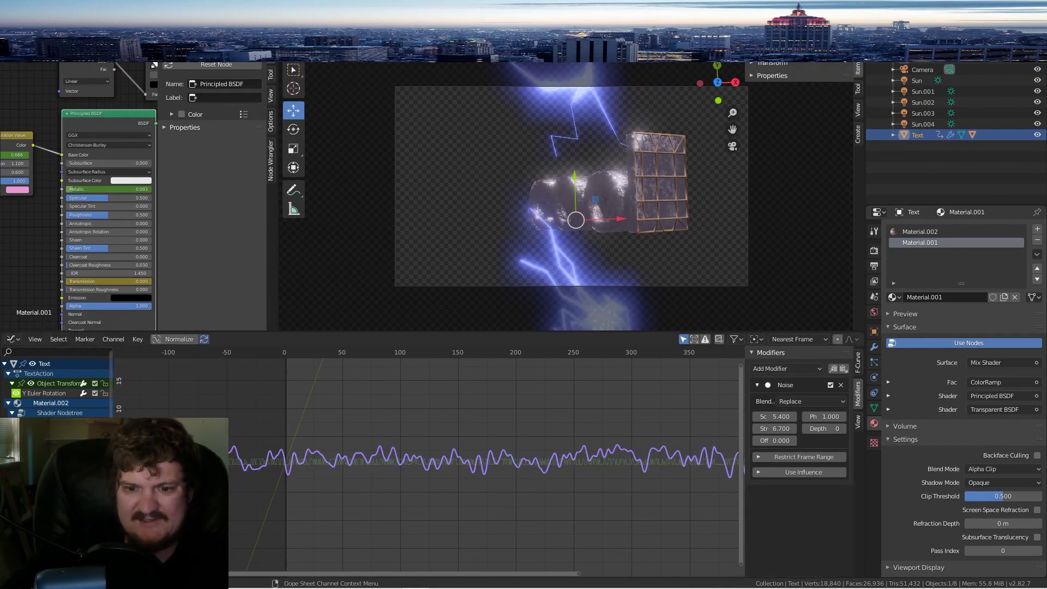
{"action": "left_click", "coordinate": [784, 371]}
{"action": "left_click", "coordinate": [54, 452]}
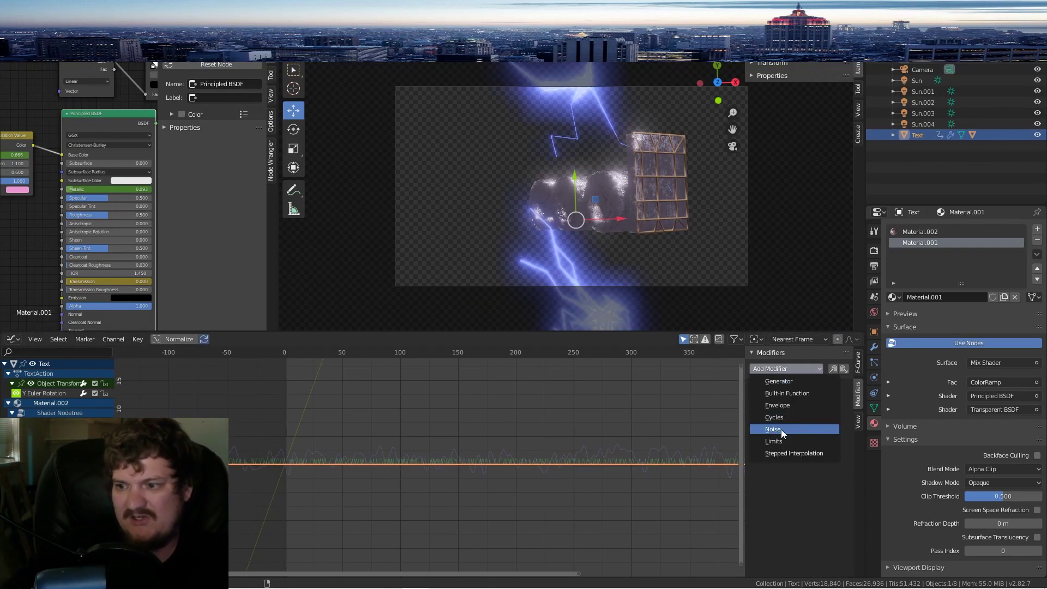
{"action": "left_click", "coordinate": [781, 430]}
Step: Set the Transmission curve's Noise modifier to scale 4.3 and strength 9.2 and review the result in playback
{"action": "left_click_drag", "start_coordinate": [774, 429], "coordinate": [797, 416]}
{"action": "key", "text": "space"}
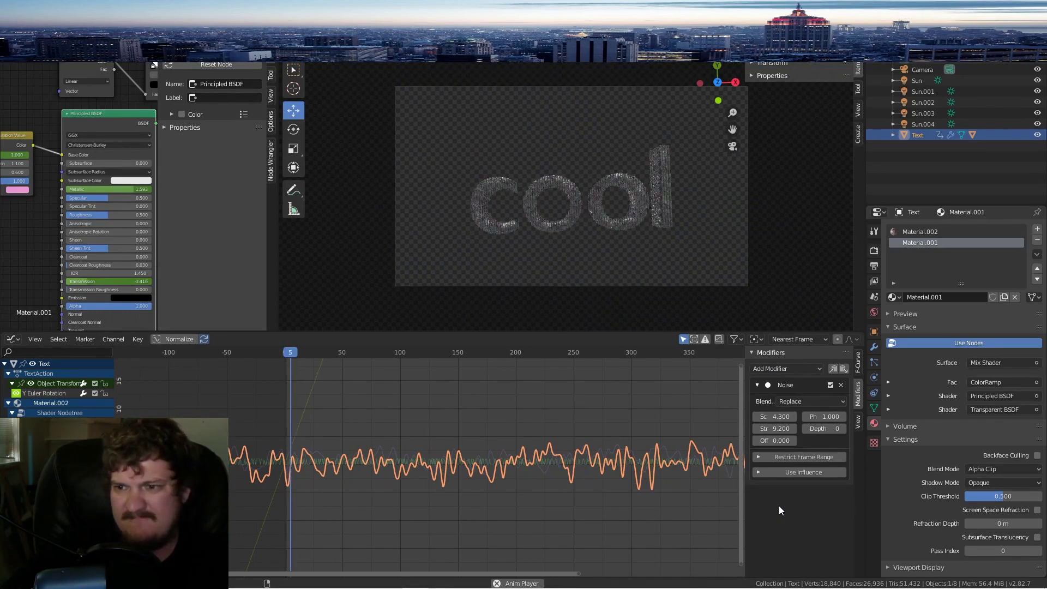
{"action": "key", "text": "space"}
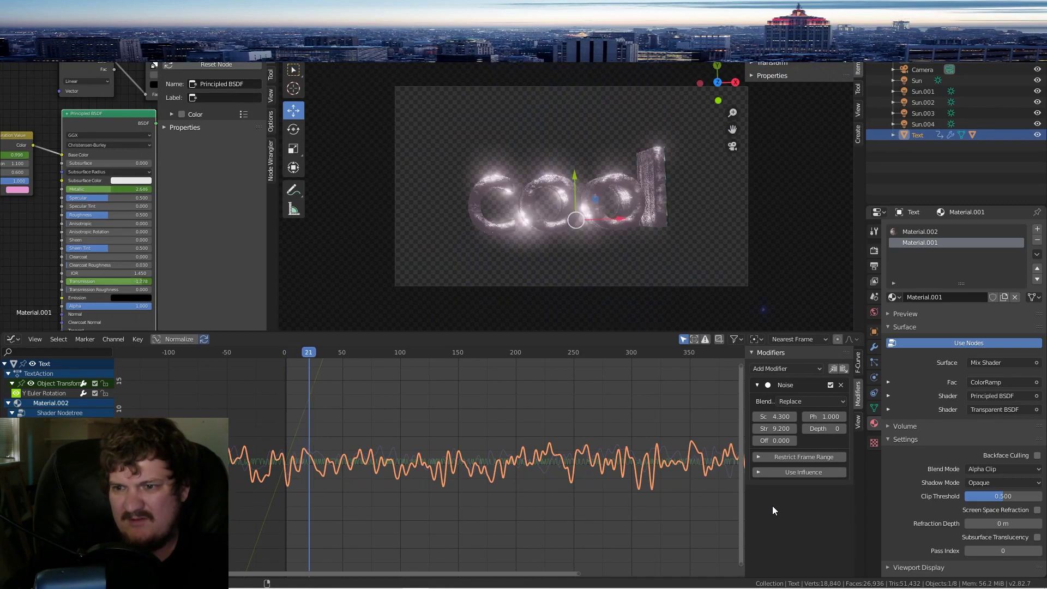
{"action": "key", "text": "space"}
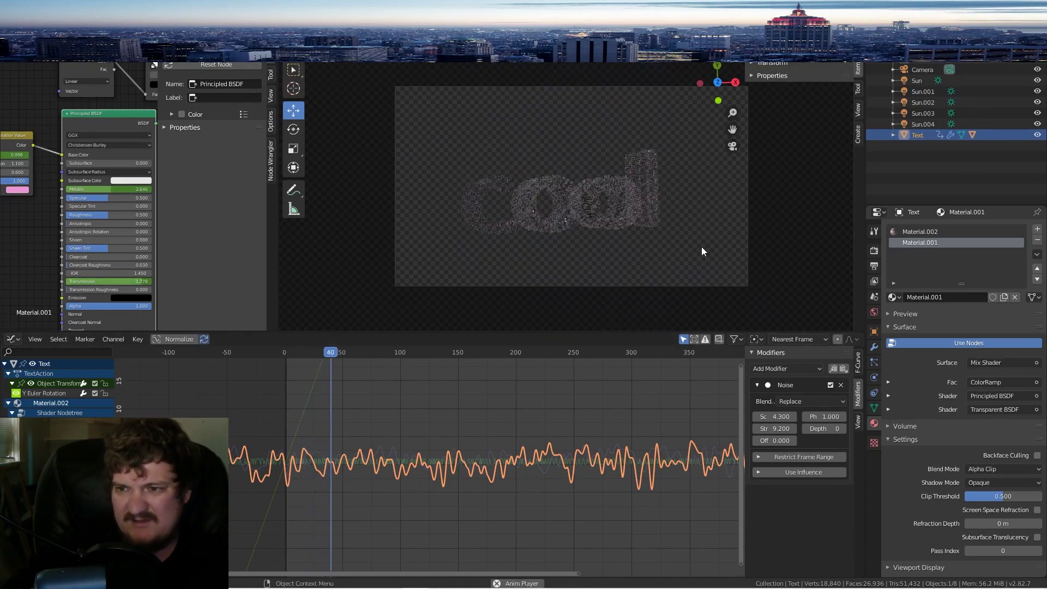
{"action": "key", "text": "space"}
Step: Duplicate the lightning bolt plane object in place
{"action": "scroll", "coordinate": [597, 218], "scroll_direction": "down", "scroll_amount": 2}
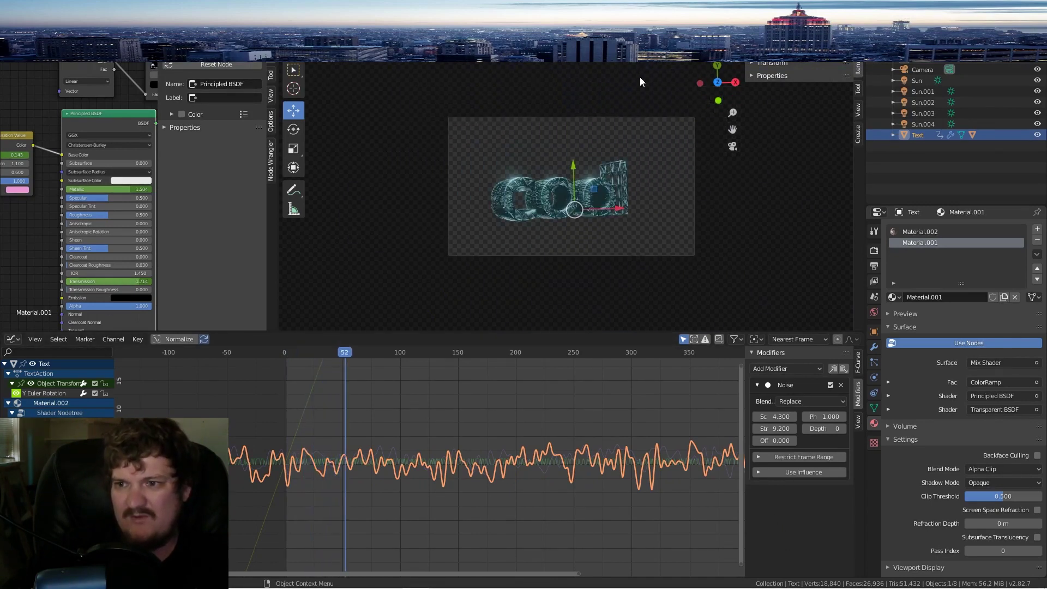
{"action": "middle_click_drag", "start_coordinate": [678, 204], "coordinate": [576, 221]}
{"action": "left_click", "coordinate": [576, 221]}
{"action": "scroll", "coordinate": [603, 211], "scroll_direction": "up", "scroll_amount": 6}
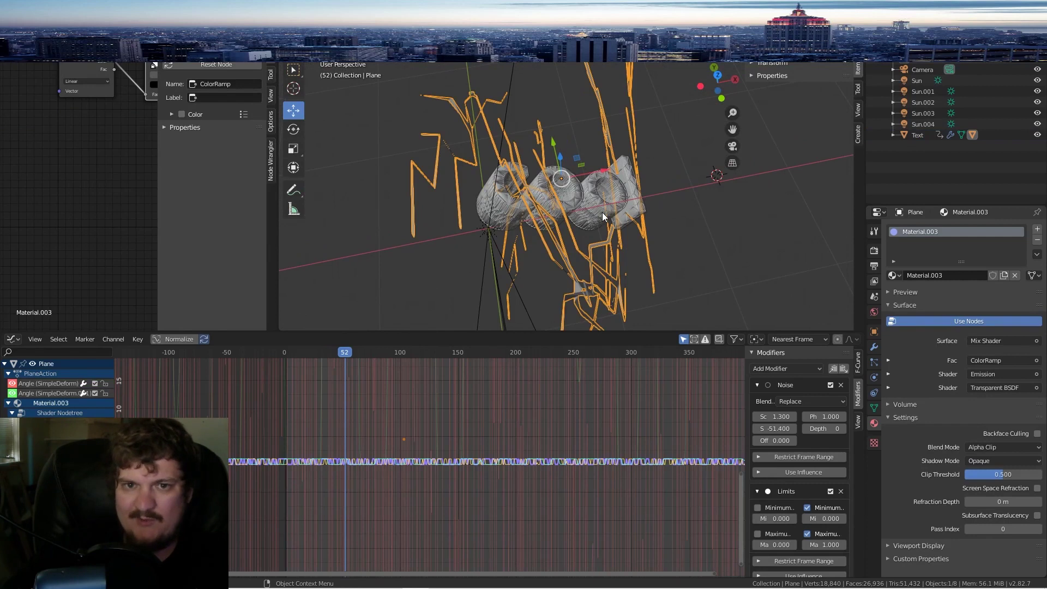
{"action": "scroll", "coordinate": [602, 213], "scroll_direction": "down", "scroll_amount": 2}
{"action": "key", "text": "shift+d"}
{"action": "right_click", "coordinate": [609, 200]}
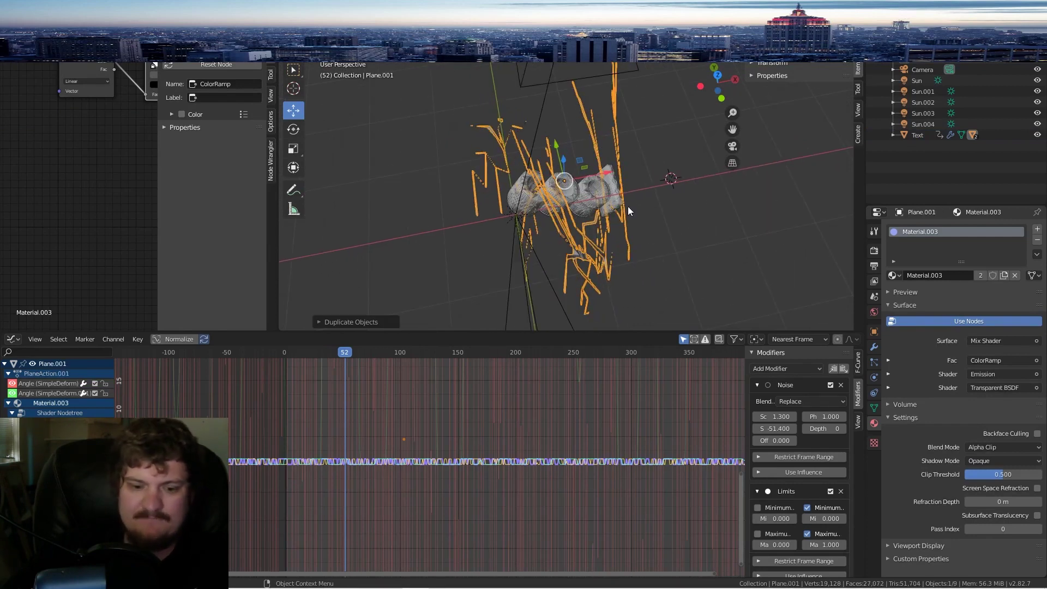
Step: Rotate the duplicated lightning freely in the view and around the X axis so its bolts encircle the text differently
{"action": "key", "text": "r"}
{"action": "left_click", "coordinate": [613, 158]}
{"action": "middle_click_drag", "start_coordinate": [613, 159], "coordinate": [630, 210]}
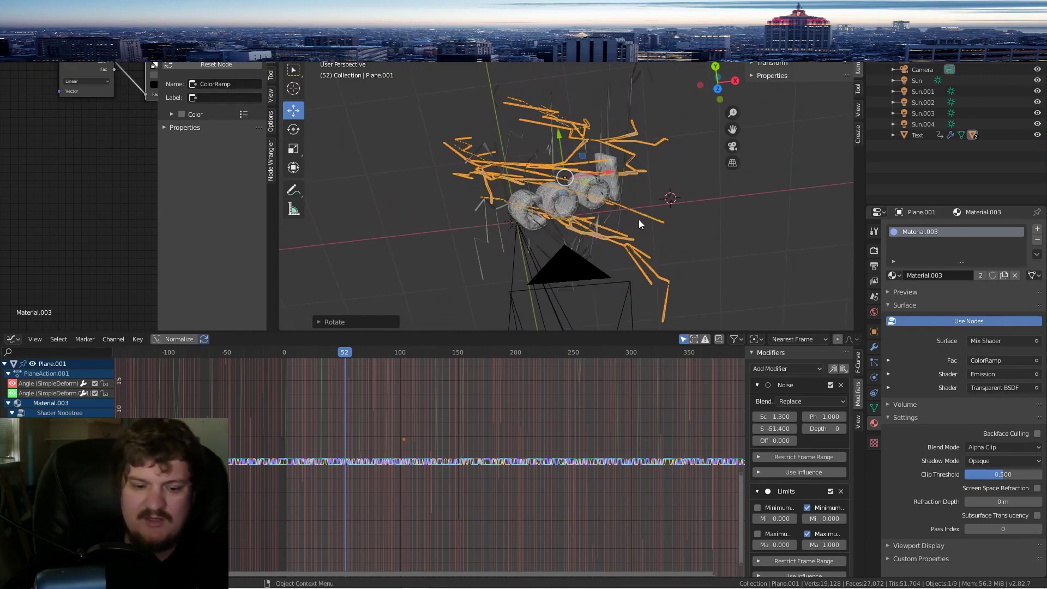
{"action": "key", "text": "r"}
{"action": "key", "text": "x"}
{"action": "left_click", "coordinate": [666, 201]}
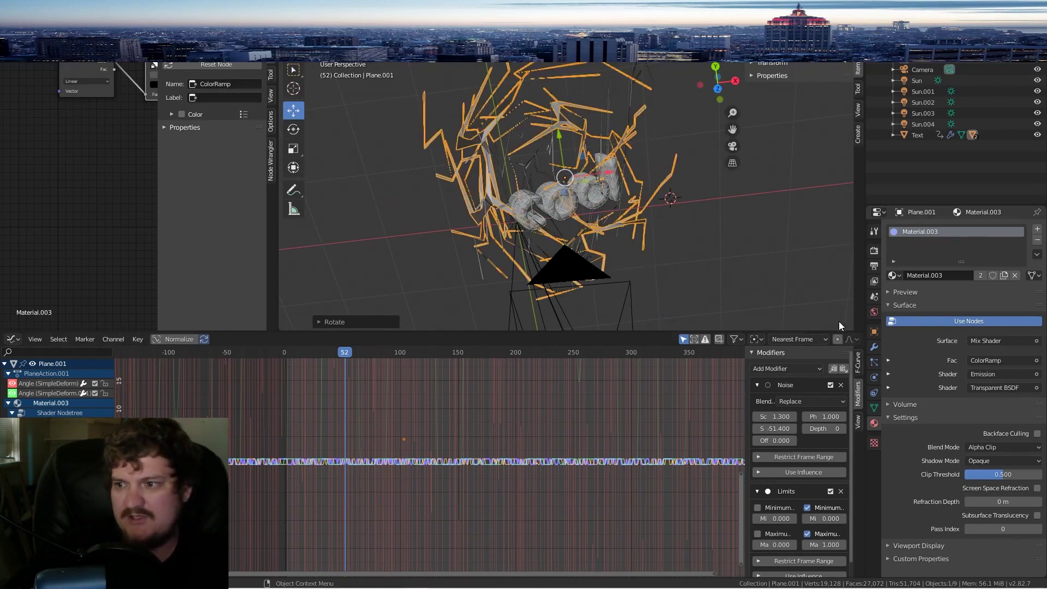
Step: Set the Noise modifier on the duplicated lightning's Bend angle curve to scale -21 and strength 16.7
{"action": "left_click", "coordinate": [874, 347]}
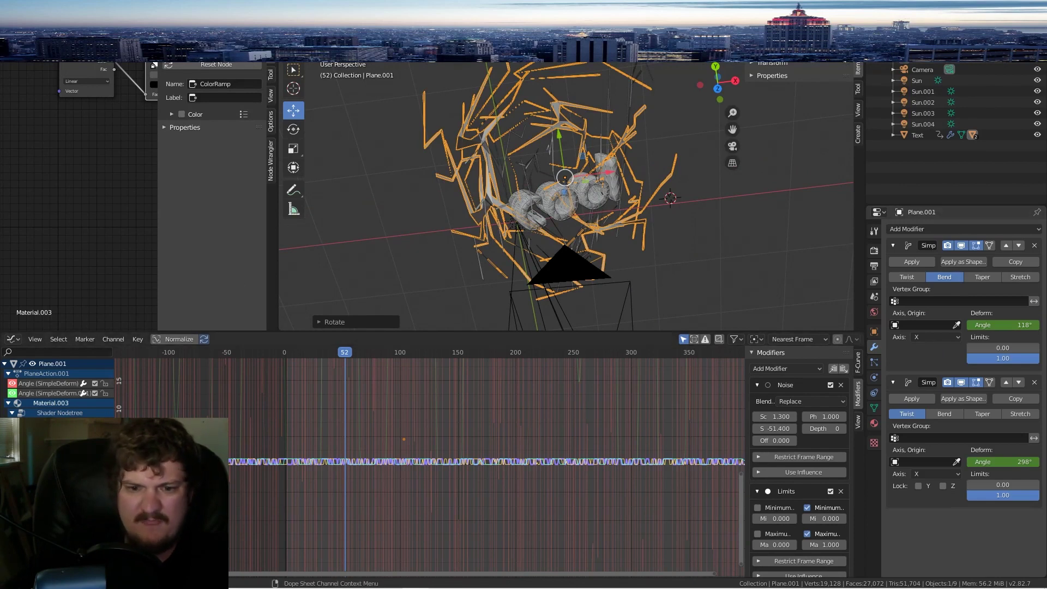
{"action": "left_click", "coordinate": [55, 433]}
{"action": "left_click", "coordinate": [54, 442]}
{"action": "left_click", "coordinate": [66, 390]}
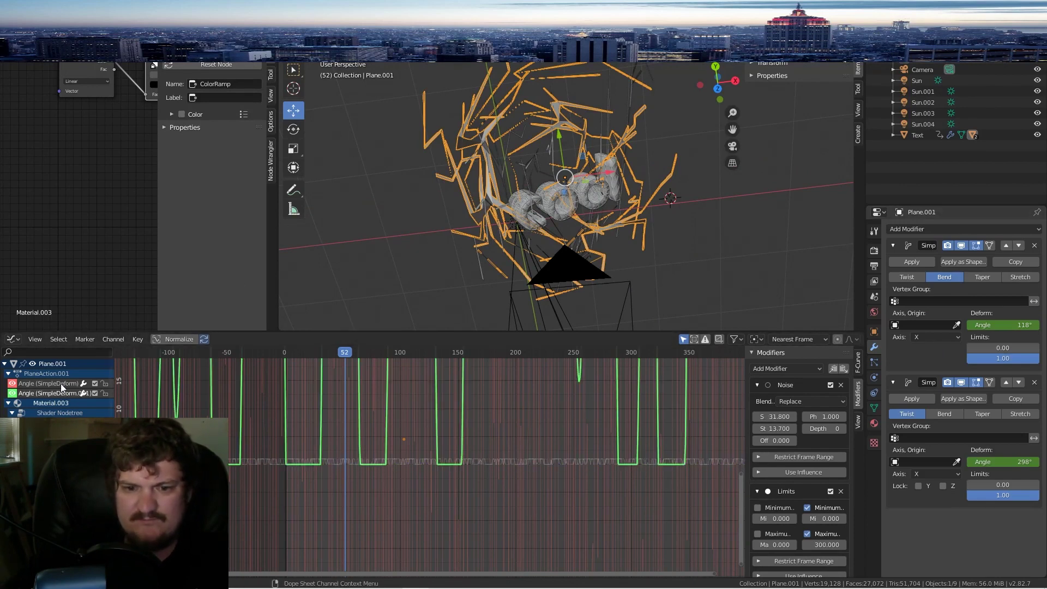
{"action": "left_click", "coordinate": [60, 384]}
{"action": "left_click_drag", "start_coordinate": [775, 417], "coordinate": [886, 428]}
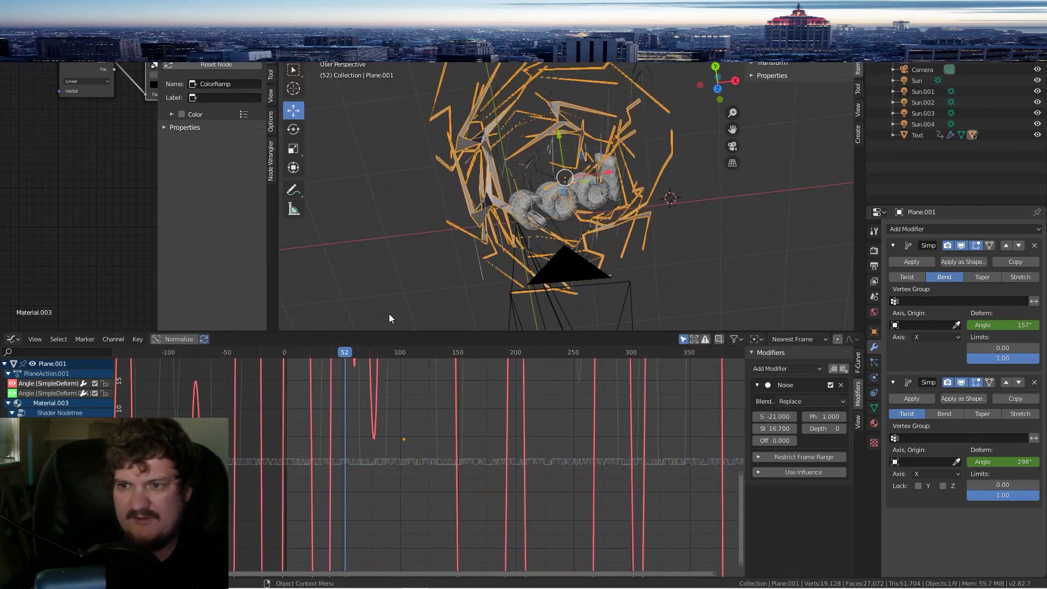
Step: Make the duplicated lightning's material a single-user copy and change its Emission color to a lighter blue
{"action": "scroll", "coordinate": [98, 131], "scroll_direction": "down", "scroll_amount": 3}
{"action": "middle_click_drag", "start_coordinate": [98, 131], "coordinate": [39, 174]}
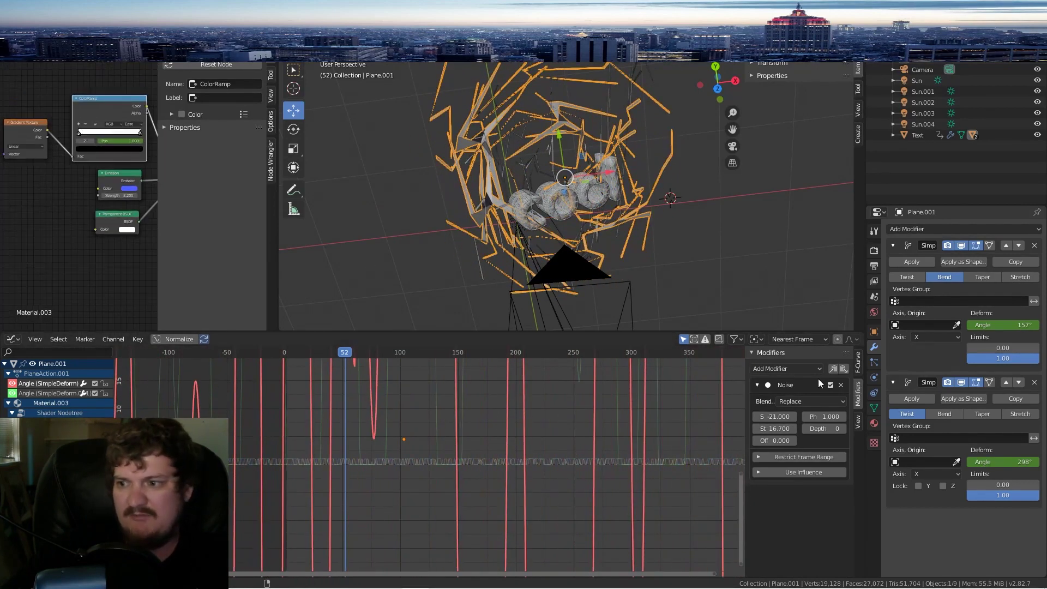
{"action": "left_click", "coordinate": [873, 423]}
{"action": "left_click", "coordinate": [1004, 276]}
{"action": "middle_click_drag", "start_coordinate": [135, 194], "coordinate": [64, 202]}
{"action": "left_click", "coordinate": [62, 199]}
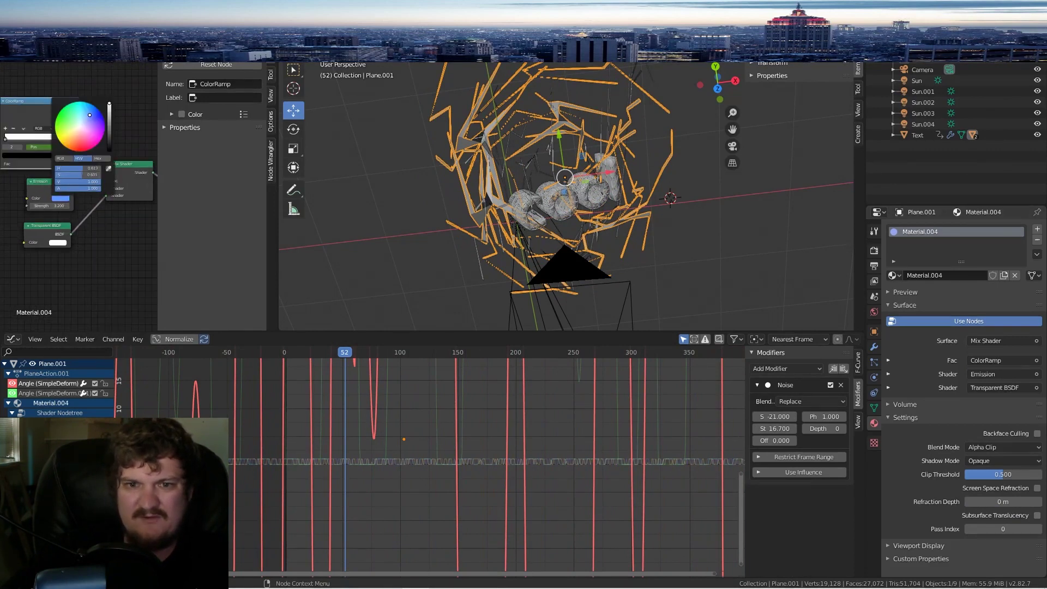
Step: Deselect everything and play the animation through the camera in rendered shading
{"action": "left_click", "coordinate": [840, 33]}
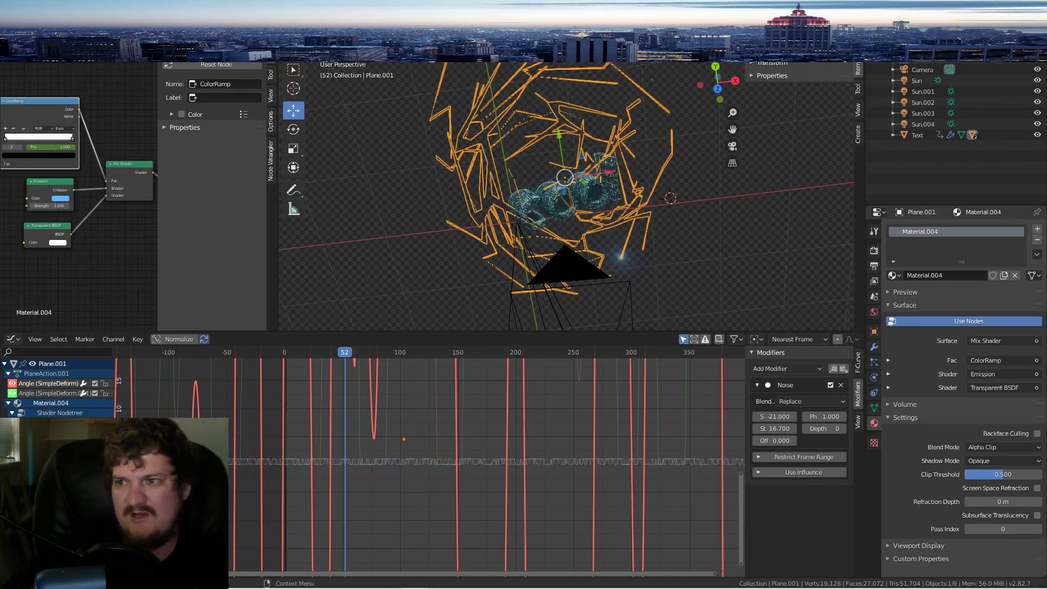
{"action": "left_click", "coordinate": [777, 185]}
{"action": "key", "text": "space"}
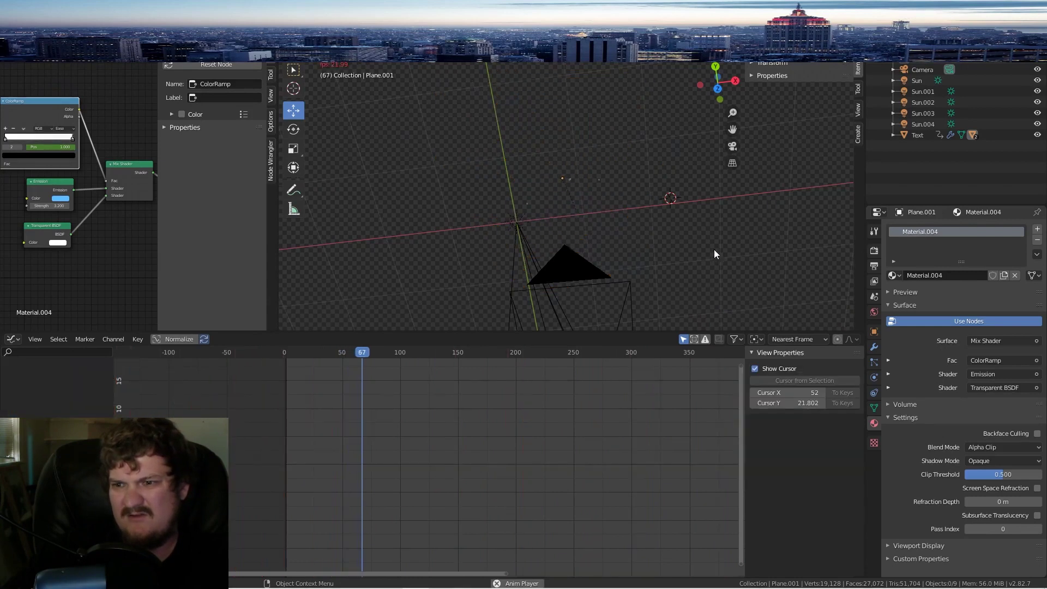
{"action": "scroll", "coordinate": [631, 188], "scroll_direction": "up", "scroll_amount": 4}
{"action": "key", "text": "KP_0"}
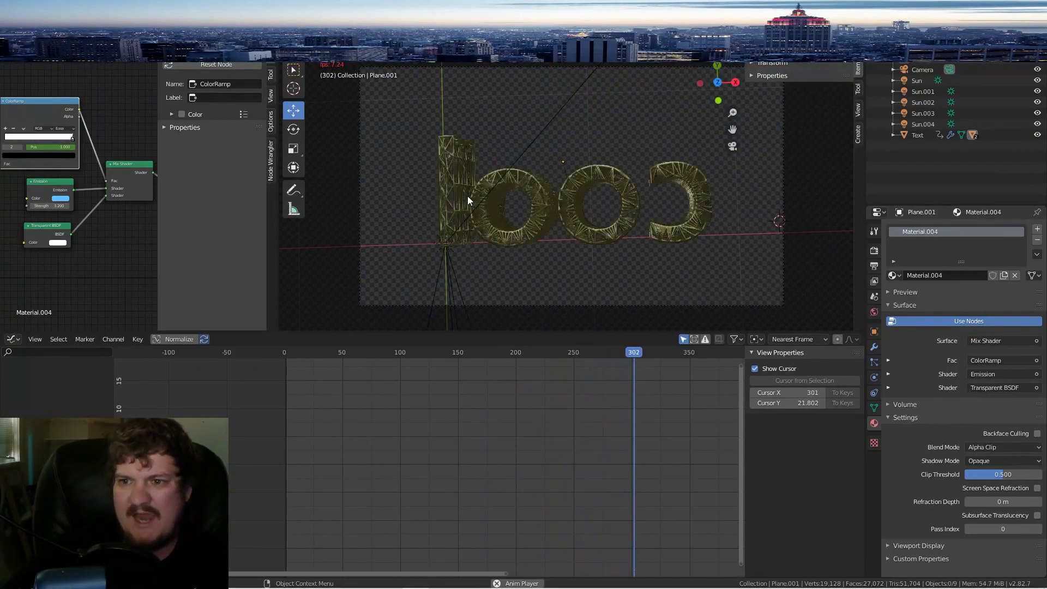
Step: Select the text, stop playback and make Material.001 the active material
{"action": "left_click", "coordinate": [464, 189]}
{"action": "key", "text": "space"}
{"action": "scroll", "coordinate": [100, 129], "scroll_direction": "down", "scroll_amount": 4}
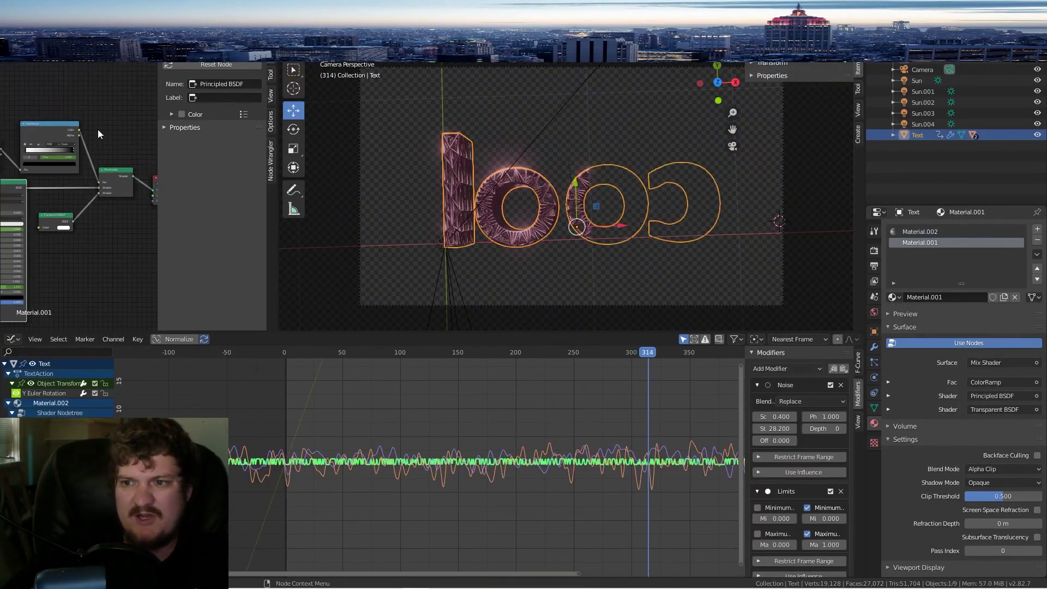
{"action": "left_click", "coordinate": [927, 235]}
{"action": "left_click", "coordinate": [925, 244]}
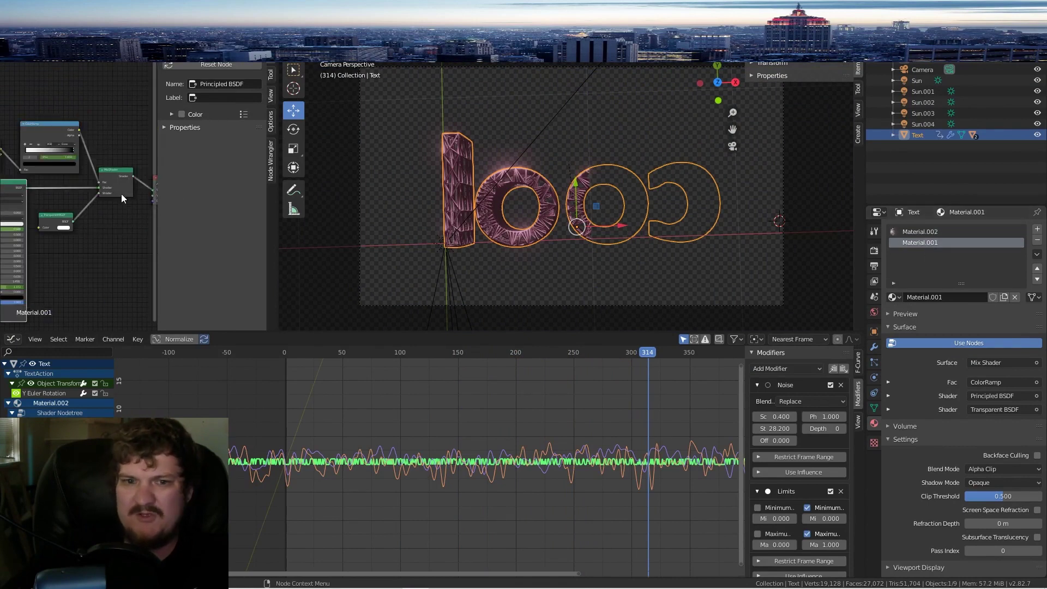
Step: Set the Hue Saturation Value node's input color to violet-blue with hue about 0.67 and saturation 0.425
{"action": "scroll", "coordinate": [120, 197], "scroll_direction": "down", "scroll_amount": 1}
{"action": "middle_click_drag", "start_coordinate": [104, 201], "coordinate": [73, 173]}
{"action": "scroll", "coordinate": [98, 164], "scroll_direction": "up", "scroll_amount": 3}
{"action": "middle_click_drag", "start_coordinate": [122, 150], "coordinate": [92, 139]}
{"action": "scroll", "coordinate": [98, 139], "scroll_direction": "up", "scroll_amount": 6}
{"action": "scroll", "coordinate": [115, 185], "scroll_direction": "down", "scroll_amount": 5}
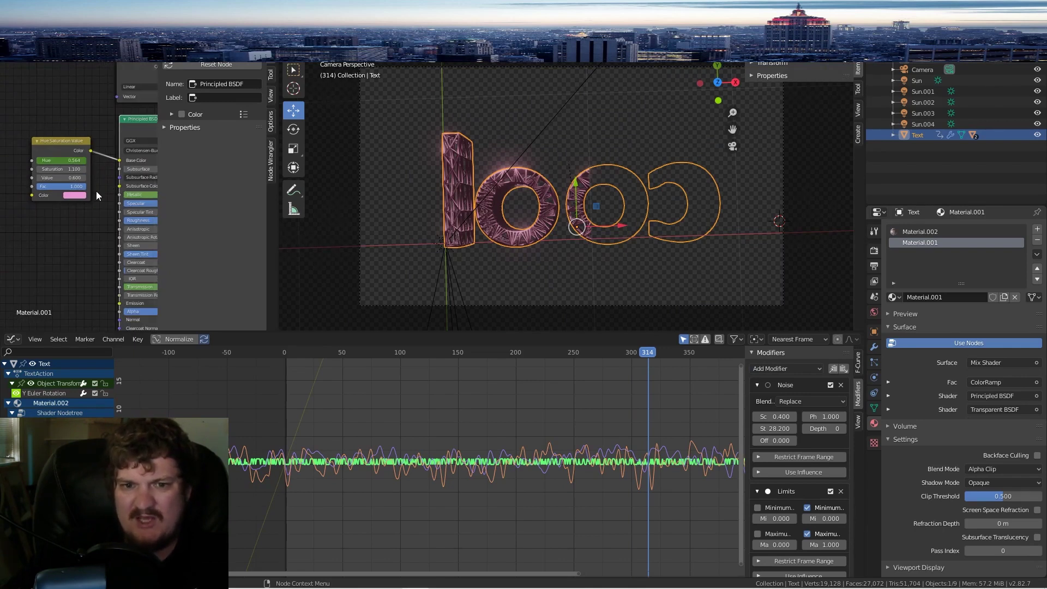
{"action": "left_click", "coordinate": [77, 195]}
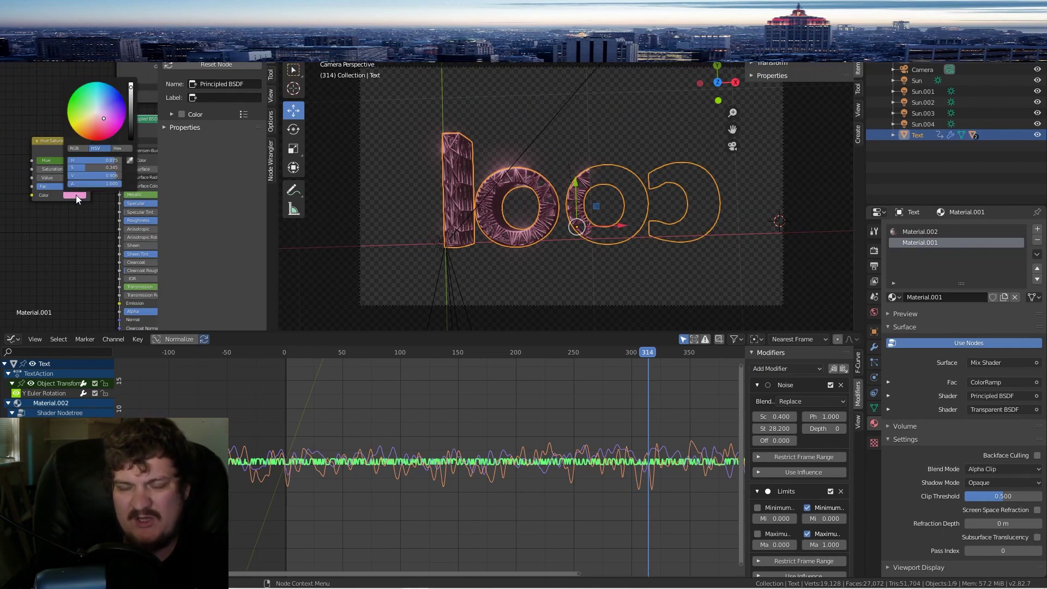
{"action": "mouse_move", "coordinate": [82, 168]}
{"action": "left_mouse_down"}
{"action": "mouse_move", "coordinate": [120, 160]}
{"action": "mouse_move", "coordinate": [94, 161]}
{"action": "left_mouse_up"}
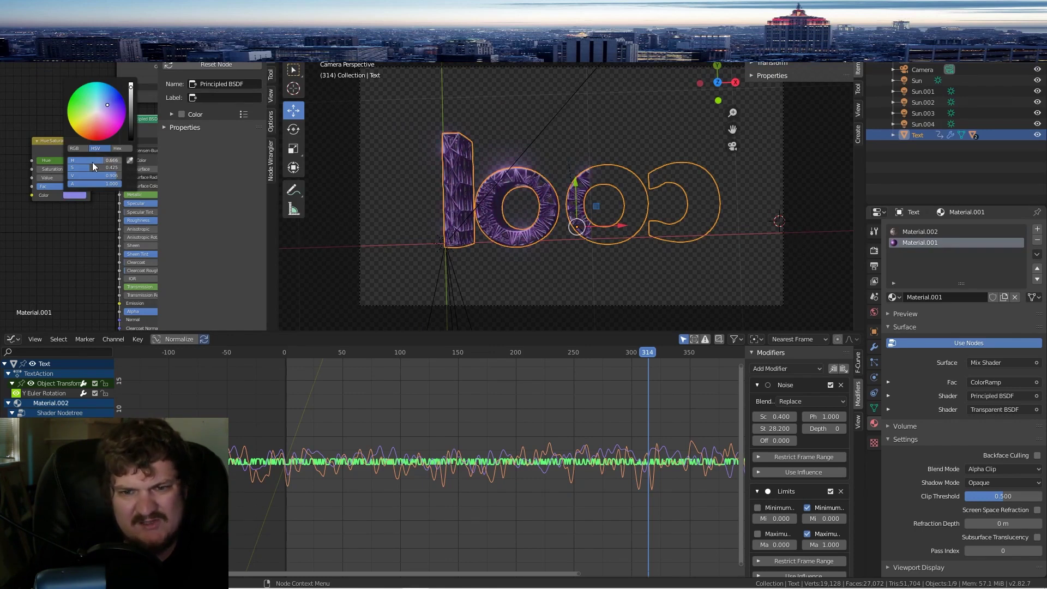
Step: Disconnect the Hue Saturation Value node from the Principled BSDF and set Base Color to pale gold with hue 0.121
{"action": "left_click_drag", "start_coordinate": [119, 161], "coordinate": [107, 166]}
{"action": "middle_click_drag", "start_coordinate": [115, 163], "coordinate": [22, 150]}
{"action": "scroll", "coordinate": [79, 145], "scroll_direction": "up", "scroll_amount": 1}
{"action": "left_click", "coordinate": [90, 145]}
{"action": "mouse_move", "coordinate": [100, 107]}
{"action": "left_mouse_down"}
{"action": "mouse_move", "coordinate": [136, 107]}
{"action": "mouse_move", "coordinate": [88, 107]}
{"action": "left_mouse_up"}
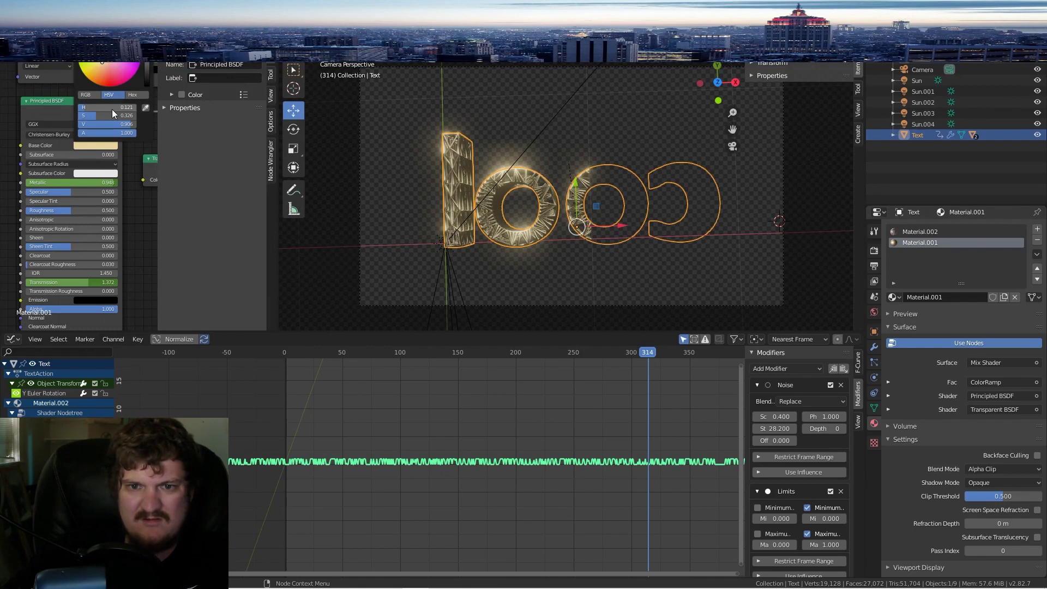
Step: Reconnect the Hue Saturation Value node's color output to the Principled BSDF's Base Color
{"action": "scroll", "coordinate": [39, 129], "scroll_direction": "down", "scroll_amount": 4}
{"action": "middle_click_drag", "start_coordinate": [31, 132], "coordinate": [50, 122]}
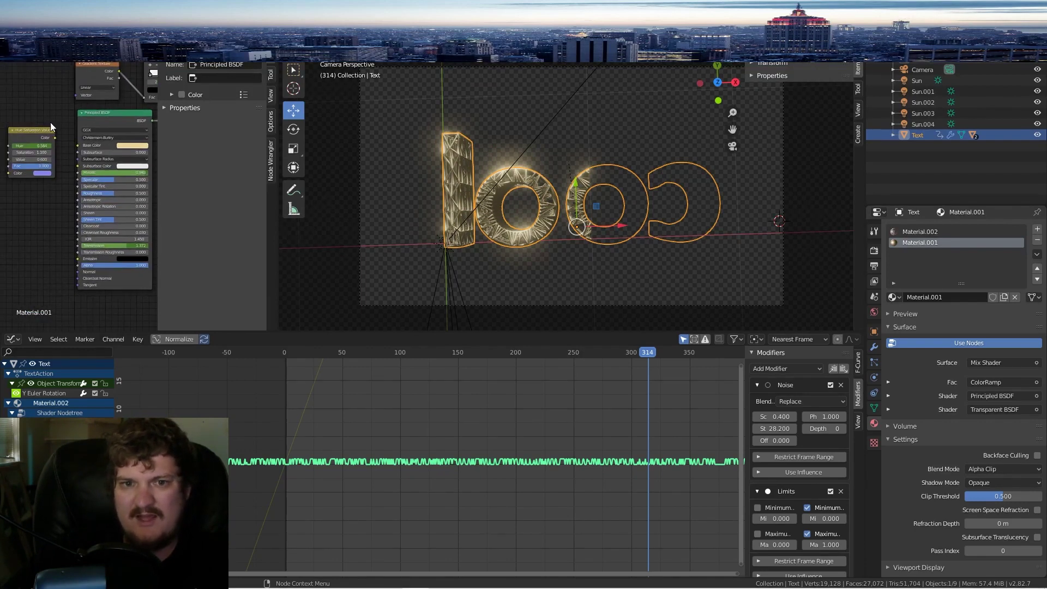
{"action": "left_click_drag", "start_coordinate": [56, 138], "coordinate": [80, 145]}
Step: Play and scrub the animation to frame 150, checking the Hue Saturation Value node's input color at different frames
{"action": "scroll", "coordinate": [63, 162], "scroll_direction": "down", "scroll_amount": 1}
{"action": "middle_click_drag", "start_coordinate": [67, 153], "coordinate": [90, 151]}
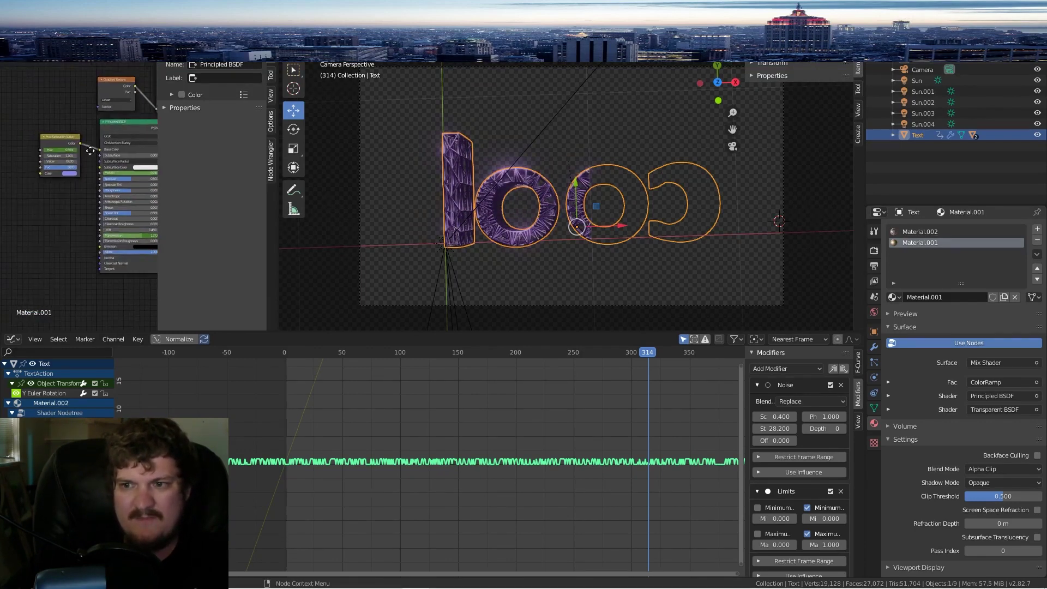
{"action": "scroll", "coordinate": [99, 165], "scroll_direction": "up", "scroll_amount": 1}
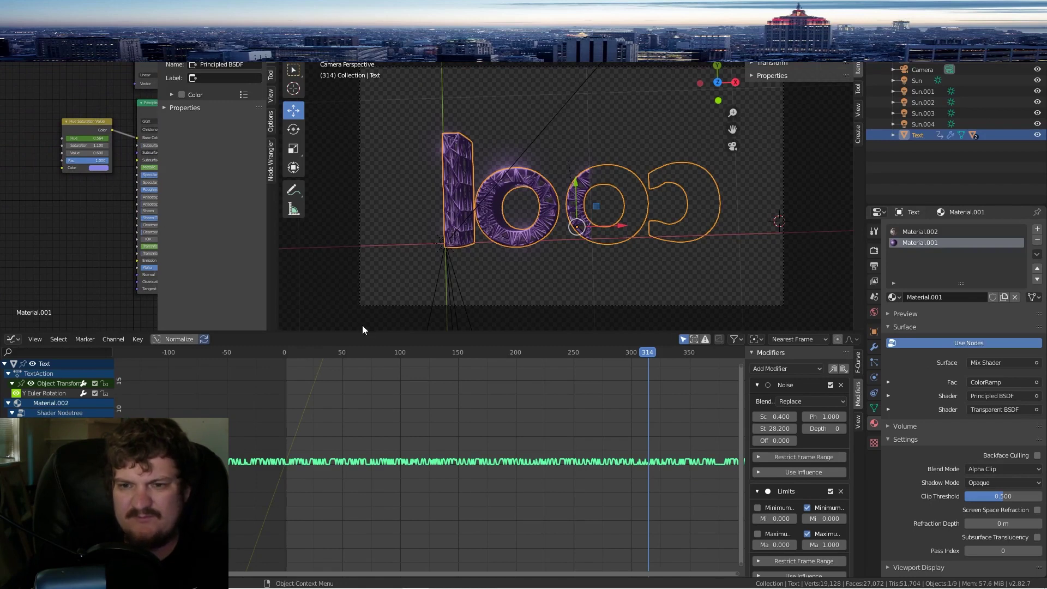
{"action": "left_click", "coordinate": [100, 168]}
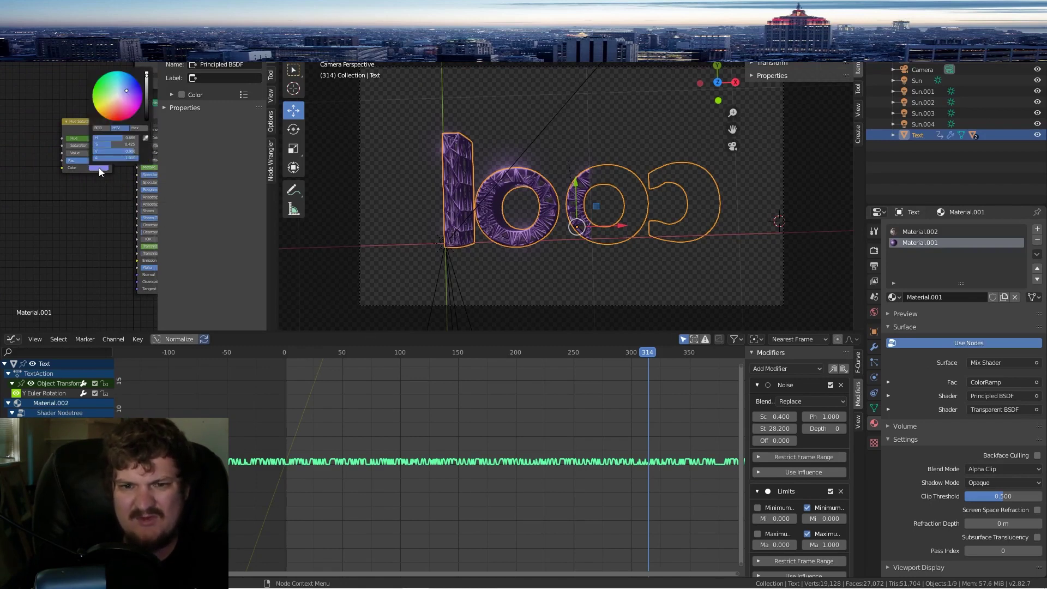
{"action": "key", "text": "space"}
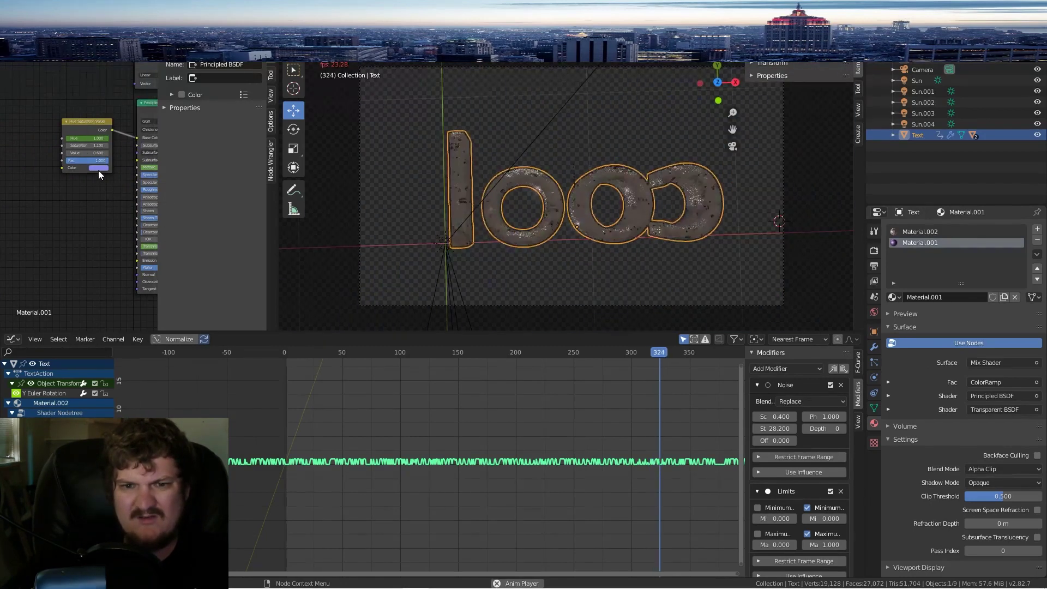
{"action": "left_click", "coordinate": [99, 168]}
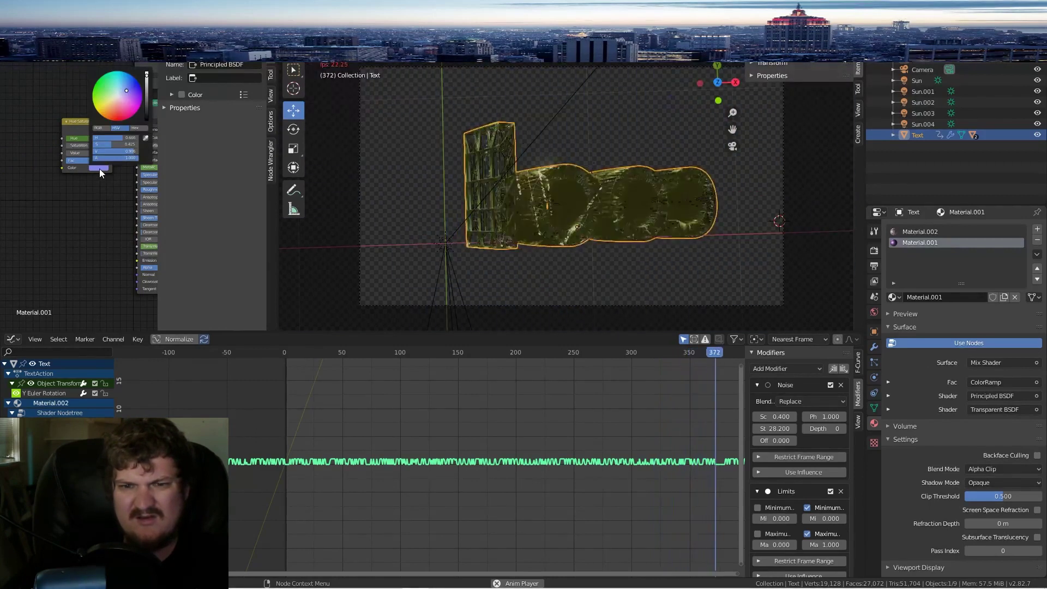
{"action": "left_click", "coordinate": [510, 352]}
{"action": "key", "text": "space"}
{"action": "left_click", "coordinate": [99, 168]}
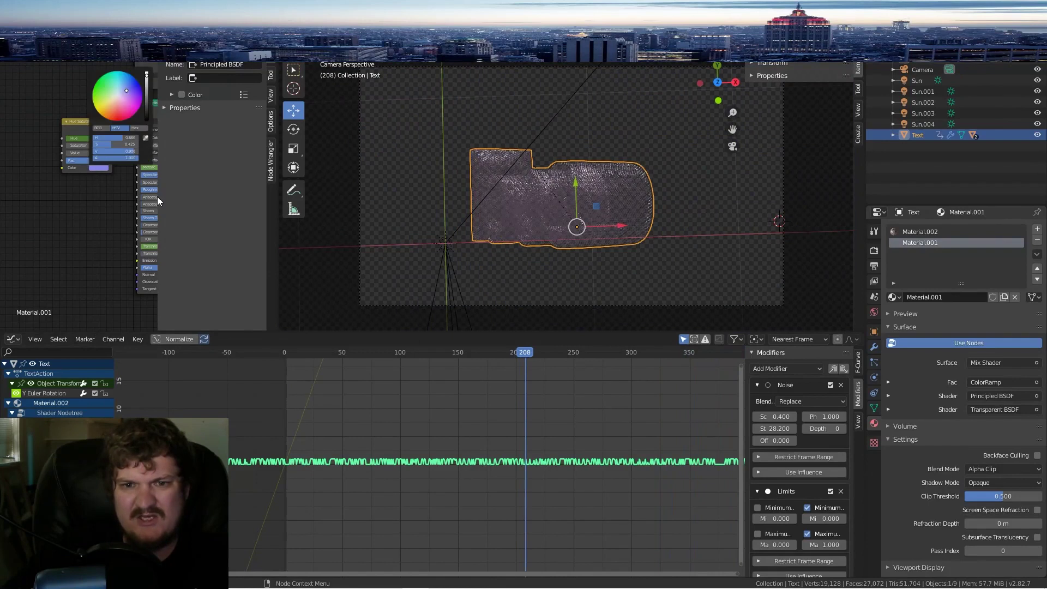
{"action": "left_click_drag", "start_coordinate": [505, 356], "coordinate": [458, 352]}
{"action": "left_click", "coordinate": [102, 169]}
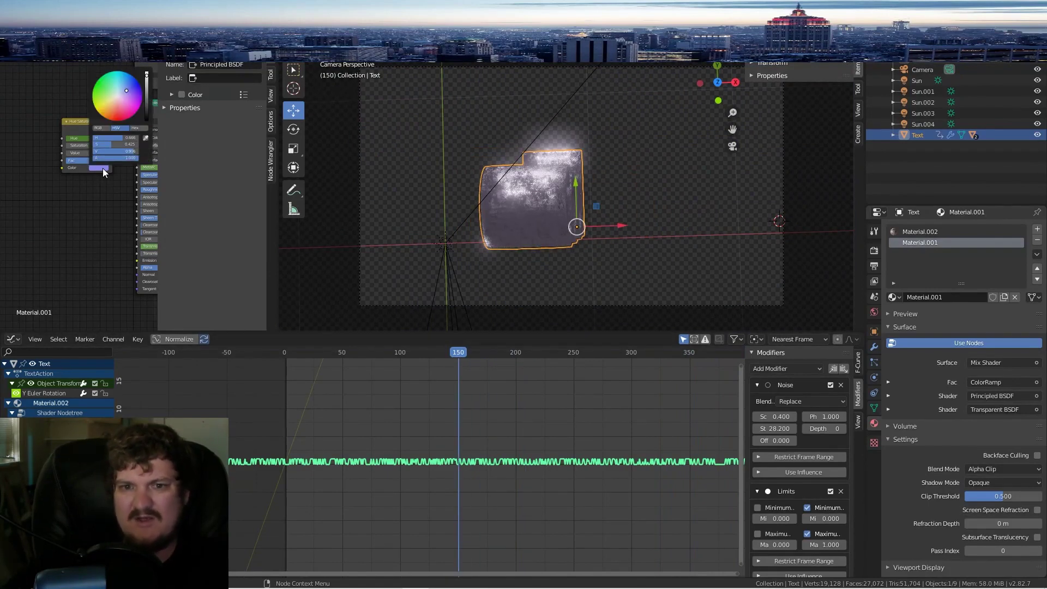
{"action": "left_click", "coordinate": [104, 168]}
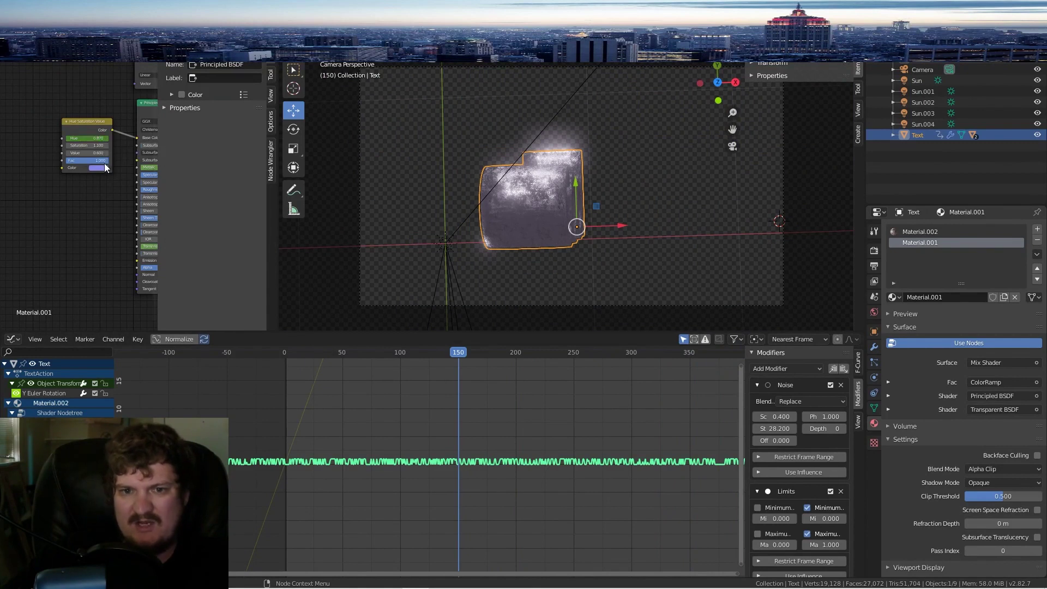
Step: Replace the Hue Saturation Value node in Material.001 with a ColorRamp whose color output feeds the Principled BSDF's Base Color
{"action": "key", "text": "space"}
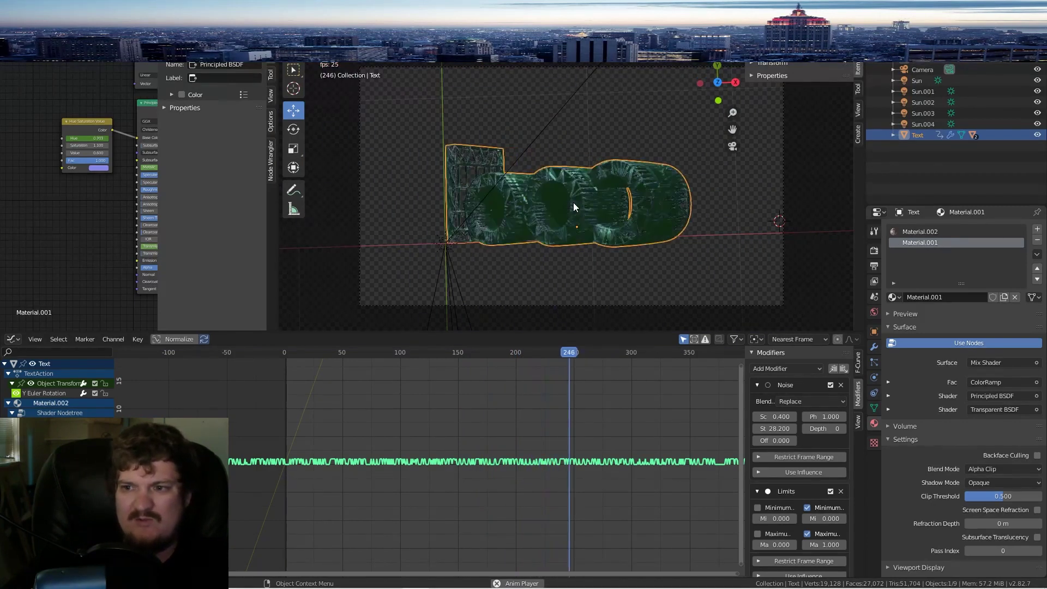
{"action": "key", "text": "space"}
{"action": "left_click", "coordinate": [93, 127]}
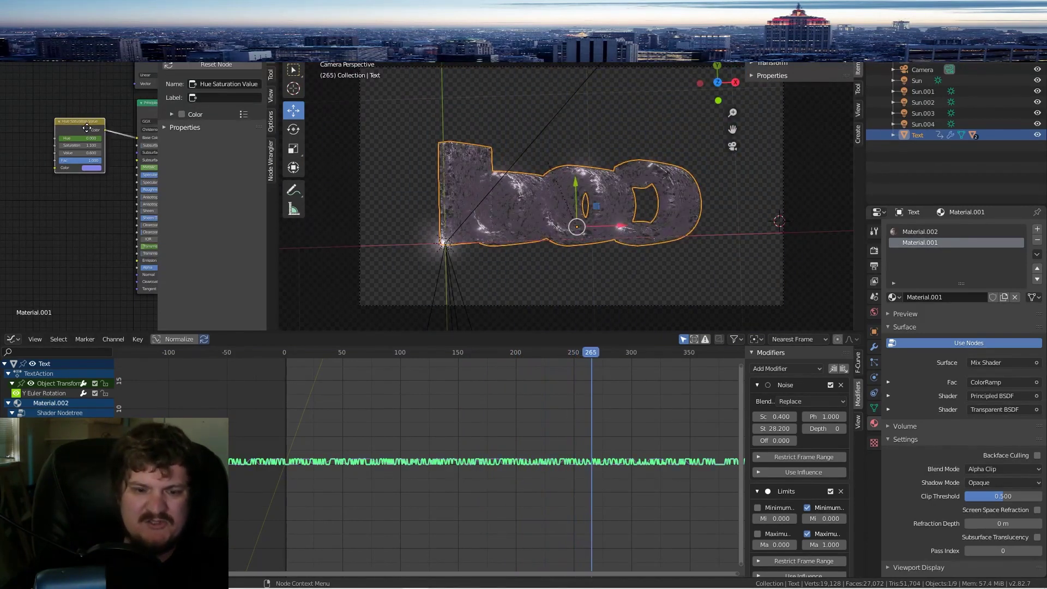
{"action": "key", "text": "x"}
{"action": "key", "text": "shift+a"}
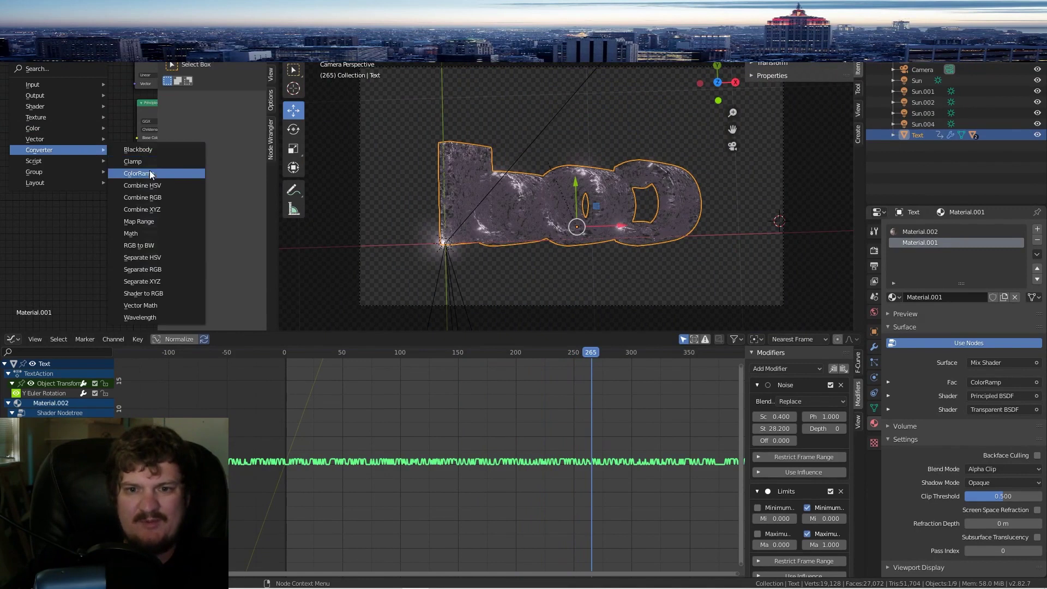
{"action": "left_click", "coordinate": [136, 173]}
{"action": "left_click_drag", "start_coordinate": [55, 112], "coordinate": [74, 118]}
{"action": "scroll", "coordinate": [77, 144], "scroll_direction": "up", "scroll_amount": 3}
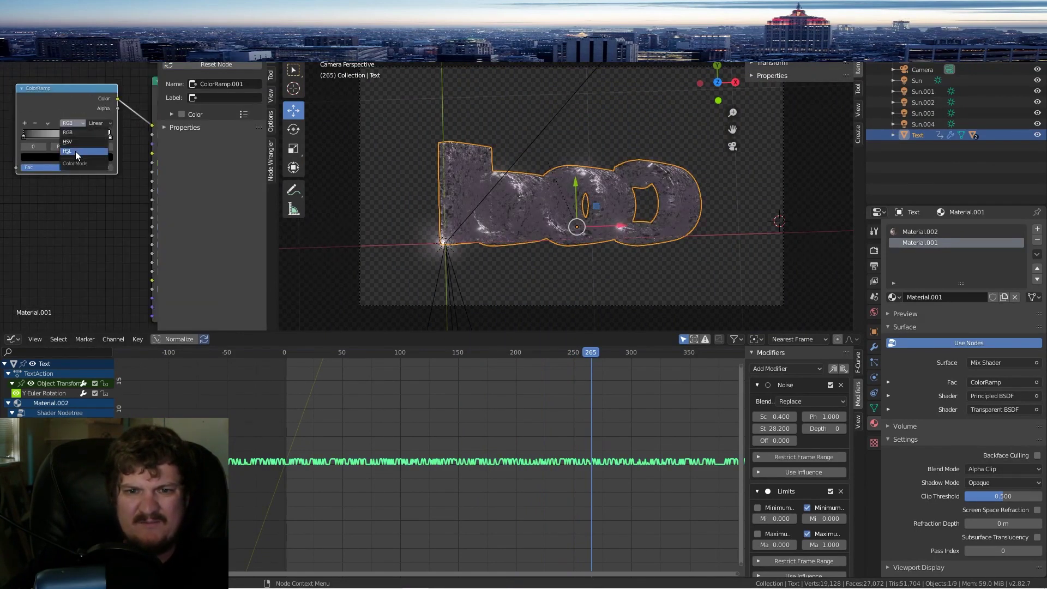
Step: Set the ColorRamp to HSL mode with Near interpolation, and color its first stop purple and its last stop cyan
{"action": "left_click", "coordinate": [76, 153]}
{"action": "left_click", "coordinate": [100, 125]}
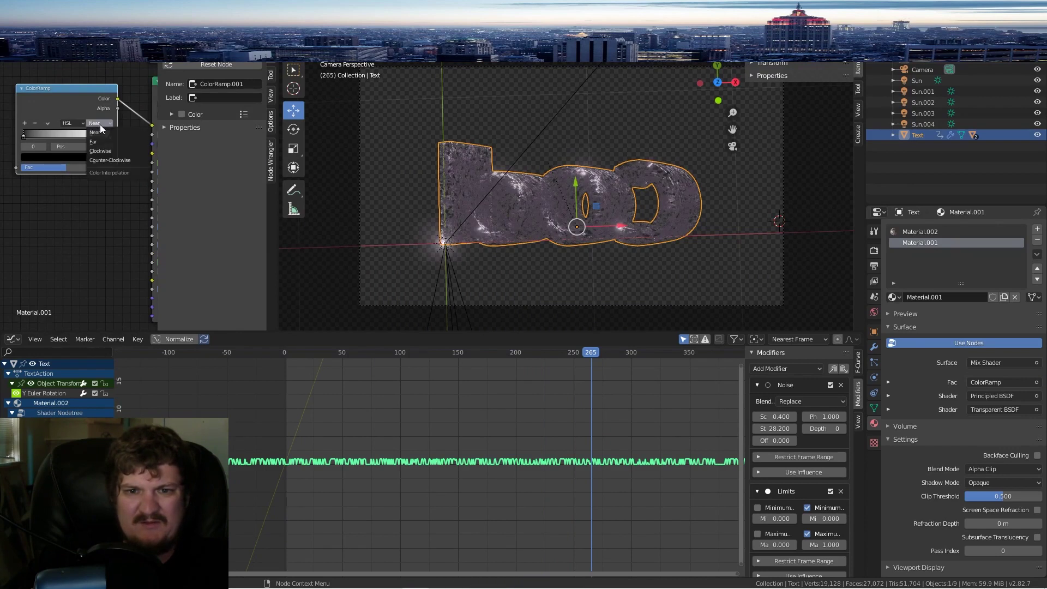
{"action": "left_click", "coordinate": [109, 137]}
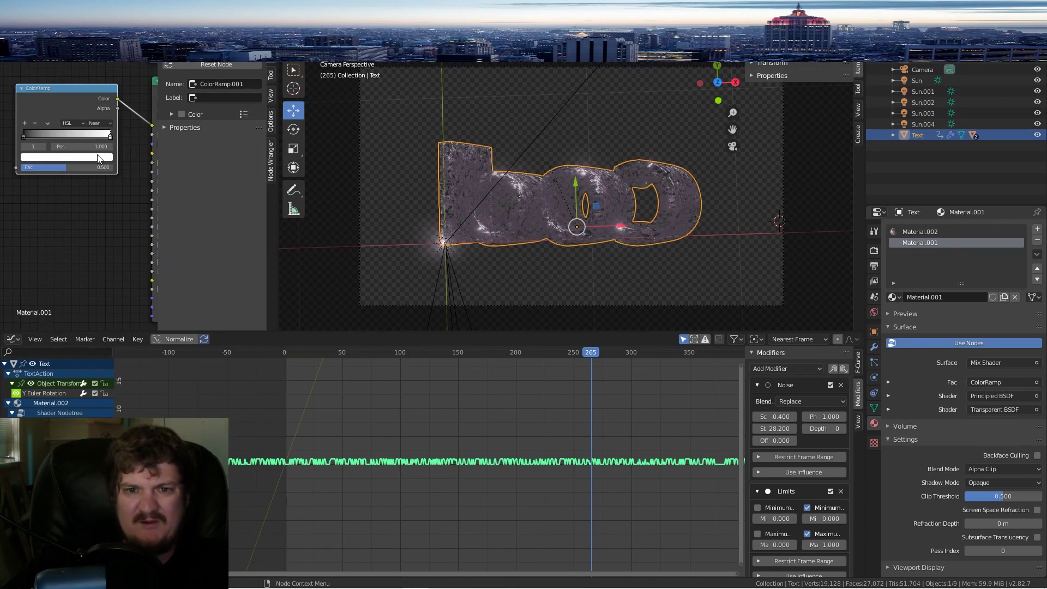
{"action": "left_click", "coordinate": [98, 157]}
{"action": "left_click_drag", "start_coordinate": [61, 46], "coordinate": [56, 46]}
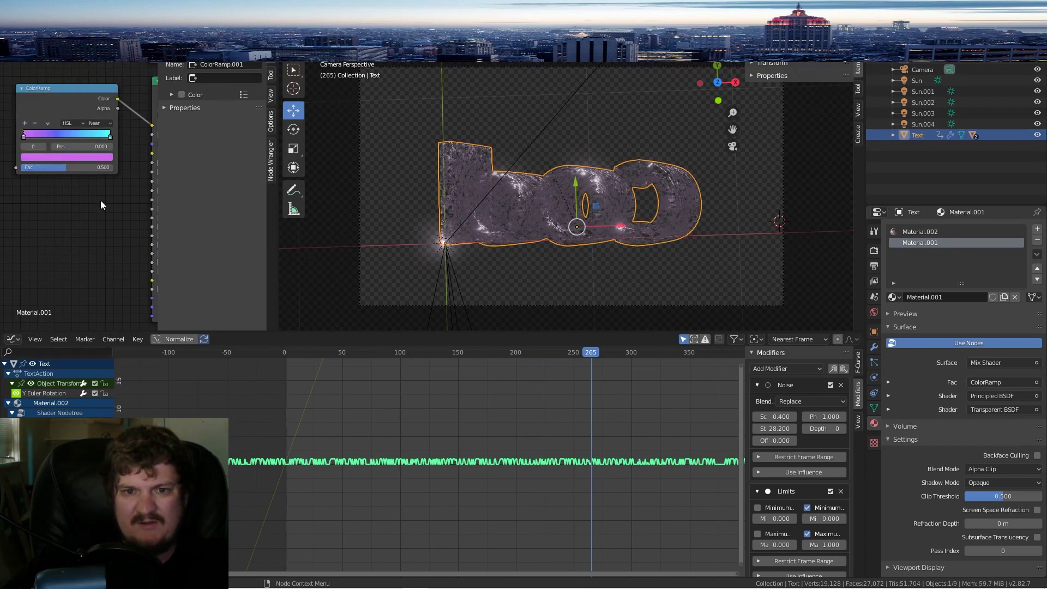
Step: Play and scrub the animation through roughly frames 200 to 320 to examine the text with the purple-to-cyan ramp
{"action": "key", "text": "space"}
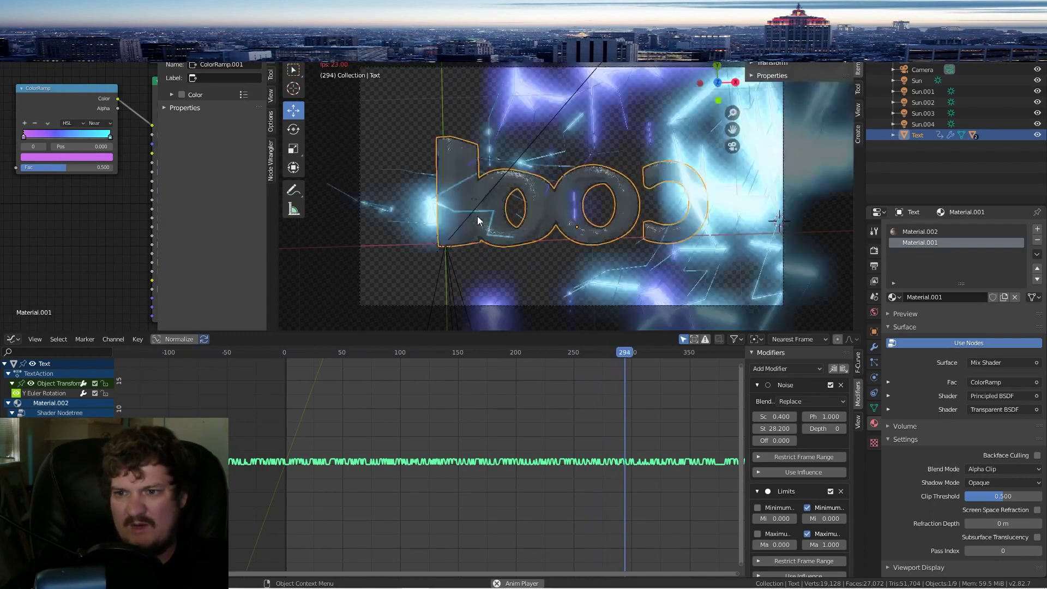
{"action": "key", "text": "space"}
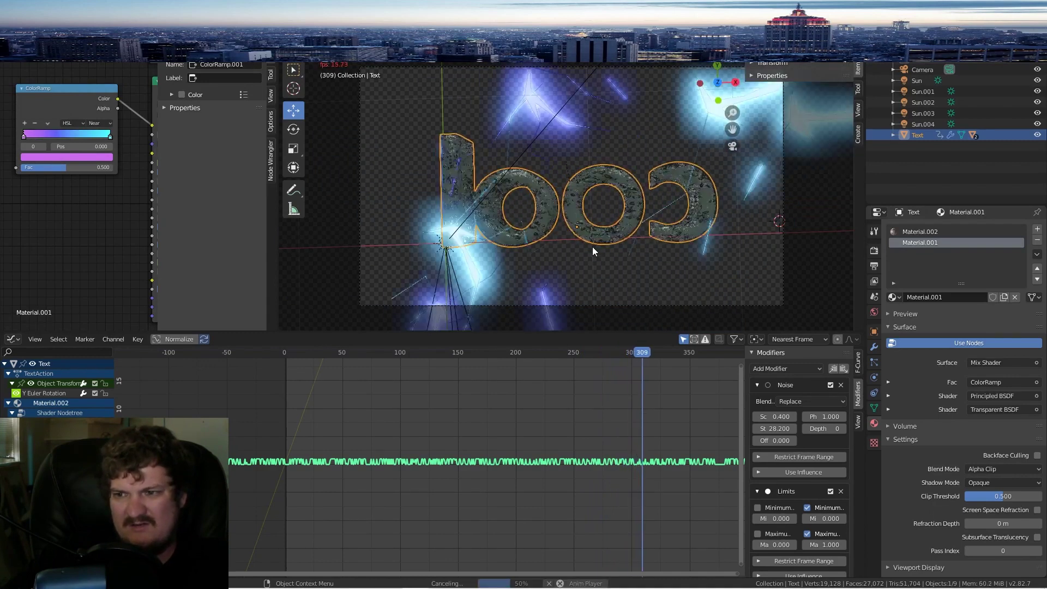
{"action": "key", "text": "space"}
{"action": "key", "text": "space"}
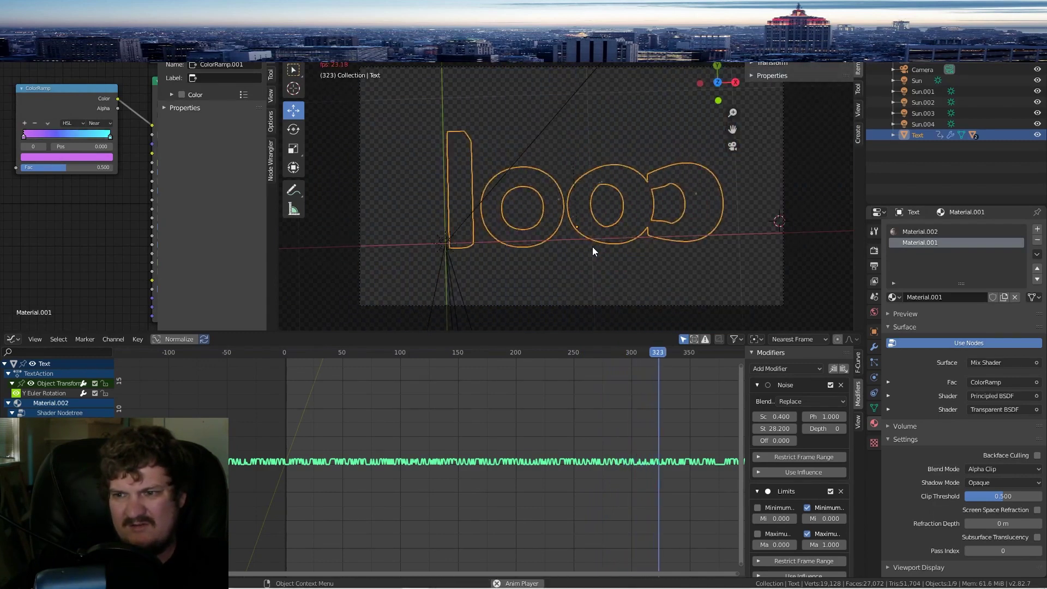
{"action": "left_click_drag", "start_coordinate": [649, 352], "coordinate": [472, 342]}
{"action": "key", "text": "space"}
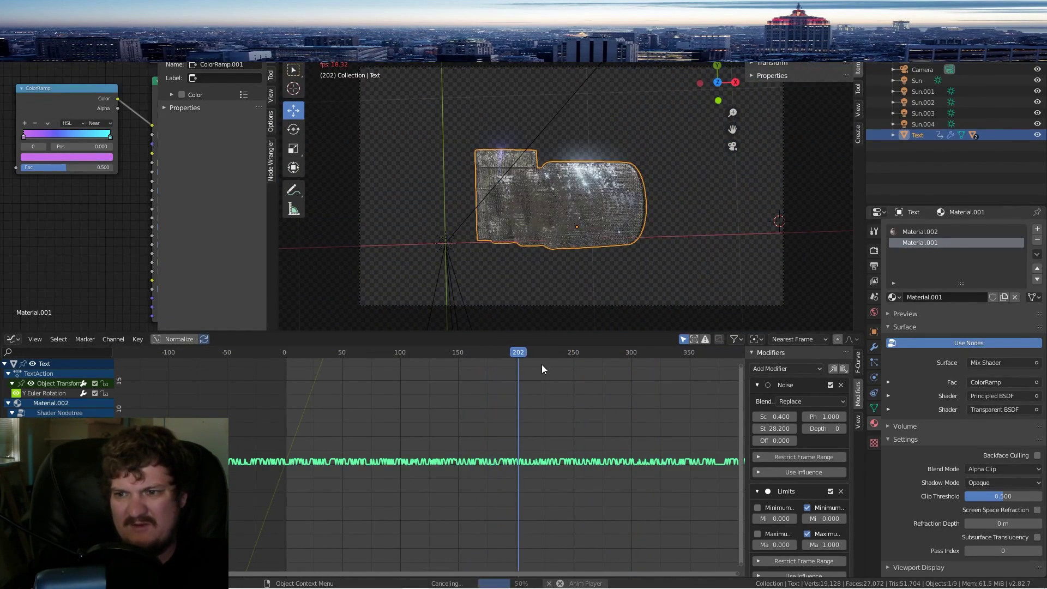
{"action": "left_click_drag", "start_coordinate": [538, 352], "coordinate": [394, 354]}
{"action": "key", "text": "space"}
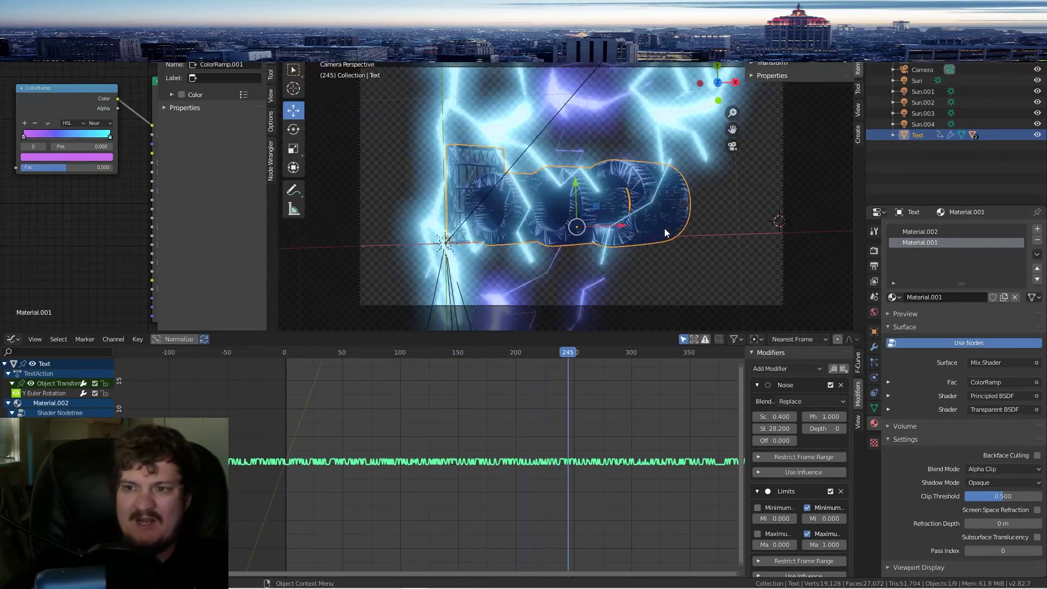
{"action": "key", "text": "space"}
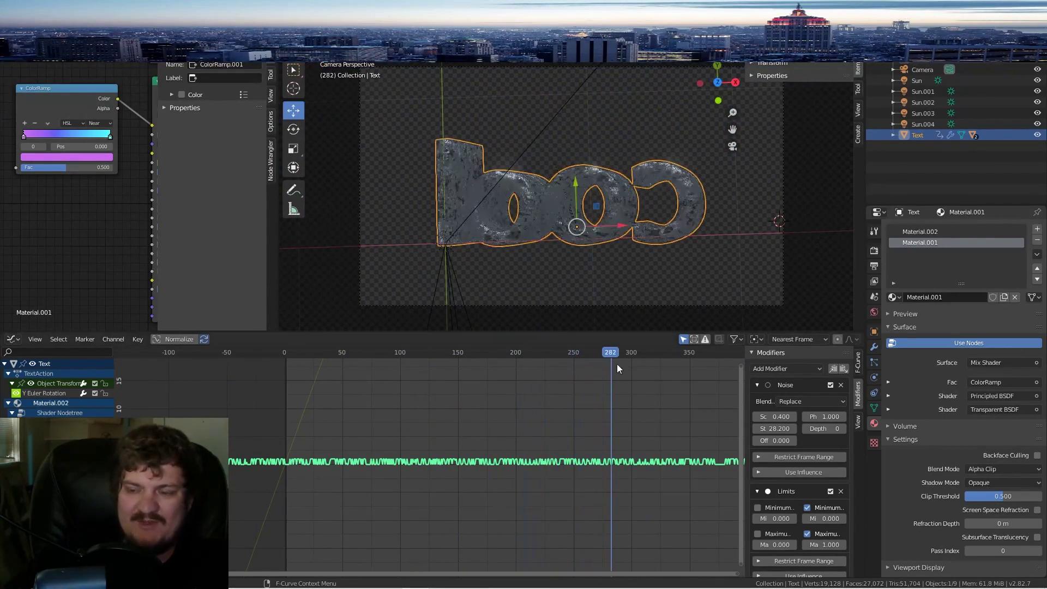
Step: Return to frame 0 and play the animation from the start to check the text and lightning together
{"action": "scroll", "coordinate": [605, 403], "scroll_direction": "down", "scroll_amount": 4}
{"action": "scroll", "coordinate": [603, 415], "scroll_direction": "down", "scroll_amount": 3}
{"action": "left_click_drag", "start_coordinate": [491, 355], "coordinate": [346, 347]}
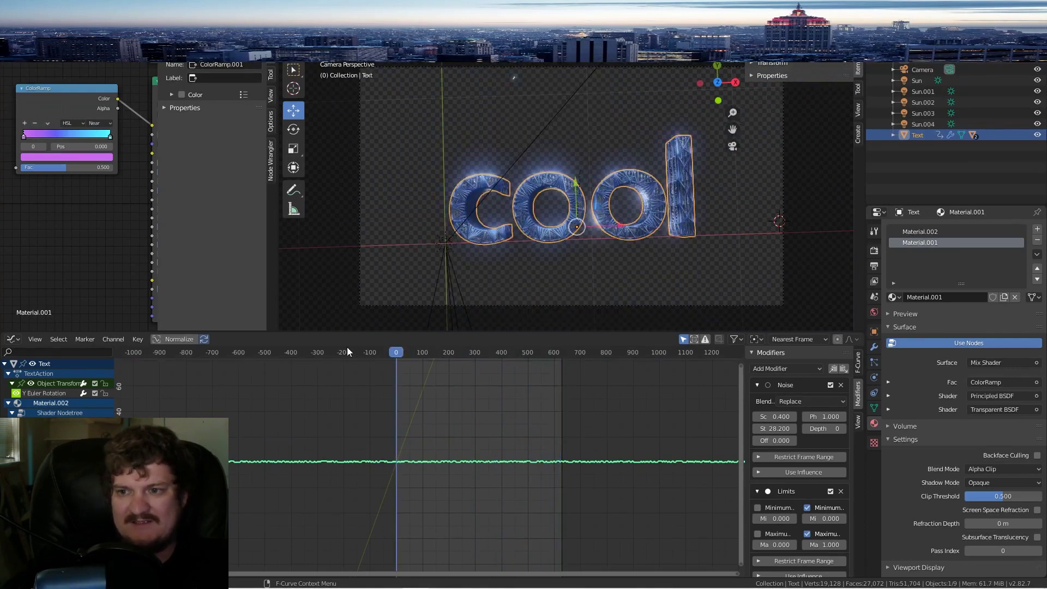
{"action": "key", "text": "space"}
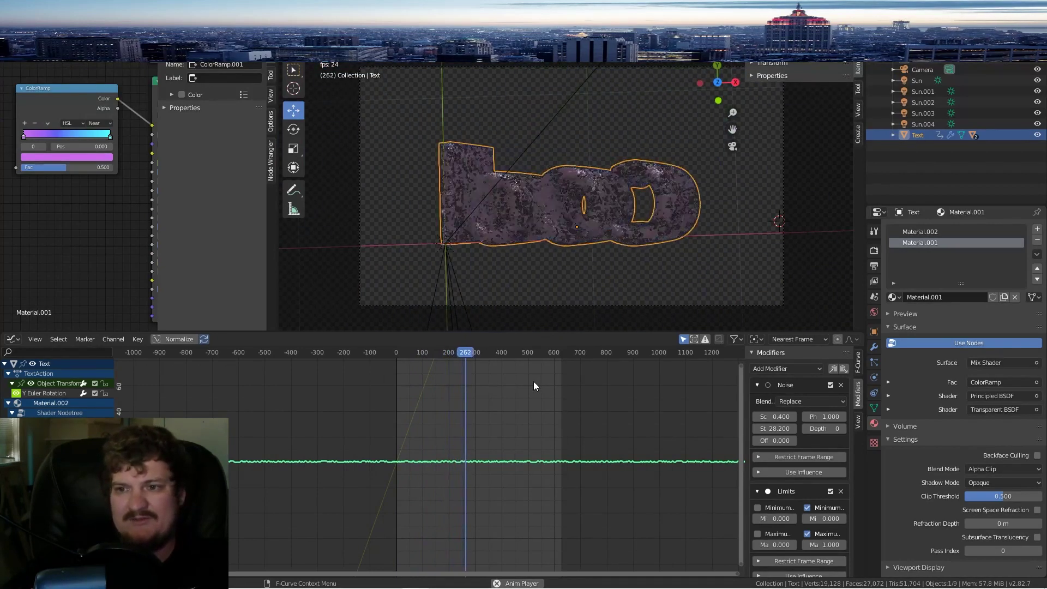
{"action": "key", "text": "space"}
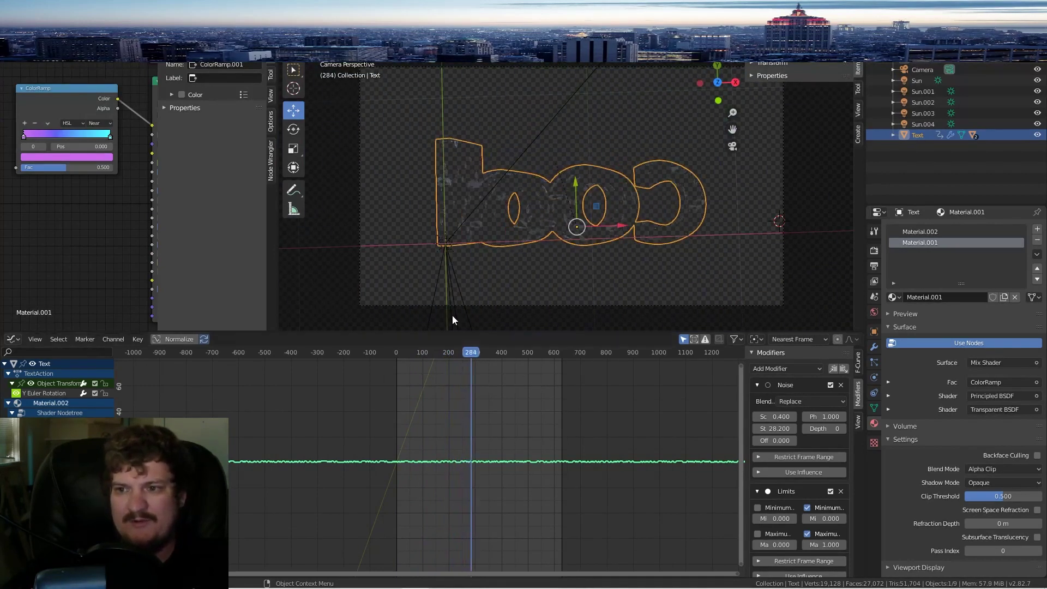
Step: Select the text object and bring up the node tree of Material.002, its first material slot
{"action": "left_click", "coordinate": [516, 194]}
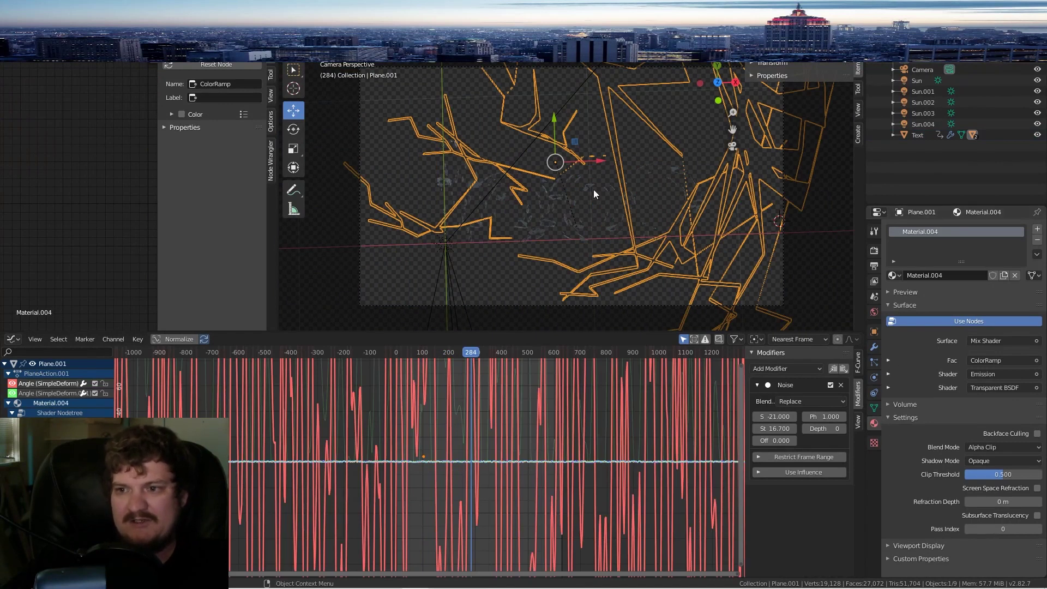
{"action": "left_click", "coordinate": [593, 198]}
{"action": "left_click", "coordinate": [919, 232]}
{"action": "scroll", "coordinate": [76, 139], "scroll_direction": "down", "scroll_amount": 2}
{"action": "middle_click_drag", "start_coordinate": [76, 139], "coordinate": [129, 141]}
{"action": "scroll", "coordinate": [126, 158], "scroll_direction": "up", "scroll_amount": 2}
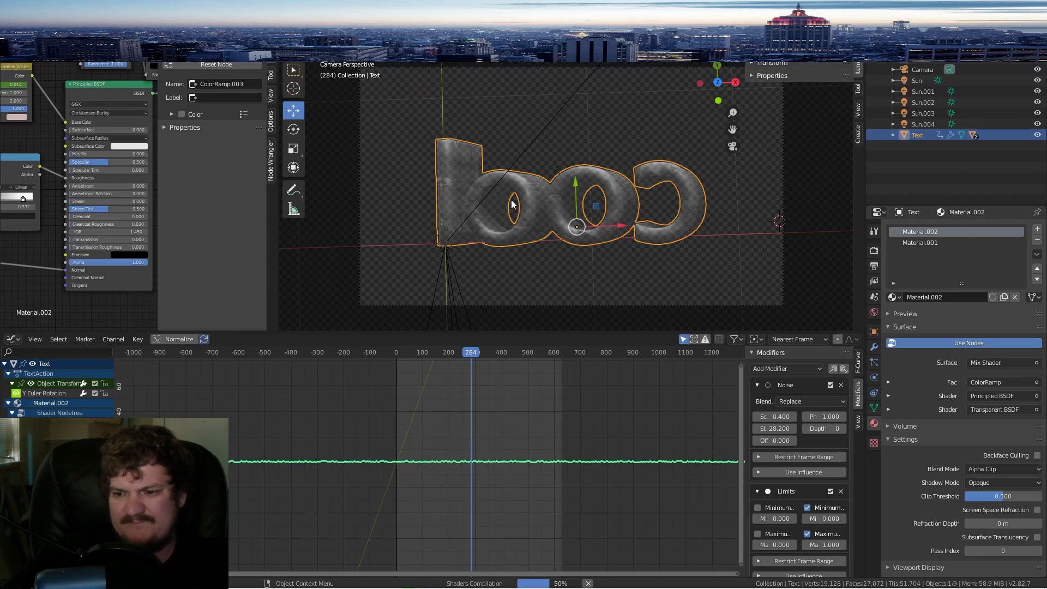
Step: Play the animation briefly and strongly raise the Metallic value of Material.002's Principled BSDF at frame 253
{"action": "key", "text": "space"}
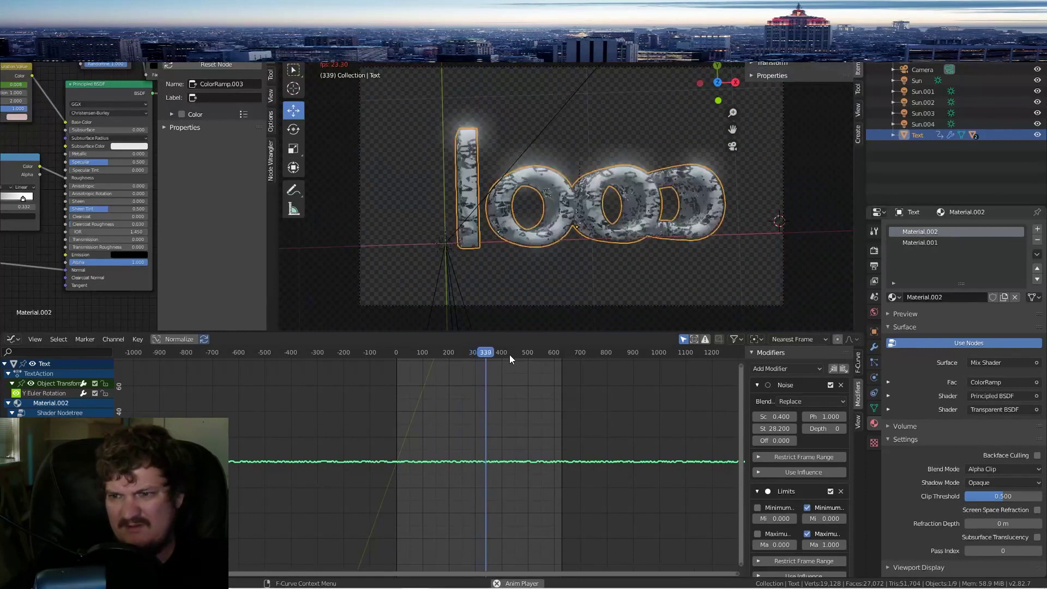
{"action": "key", "text": "Escape"}
{"action": "key", "text": "space"}
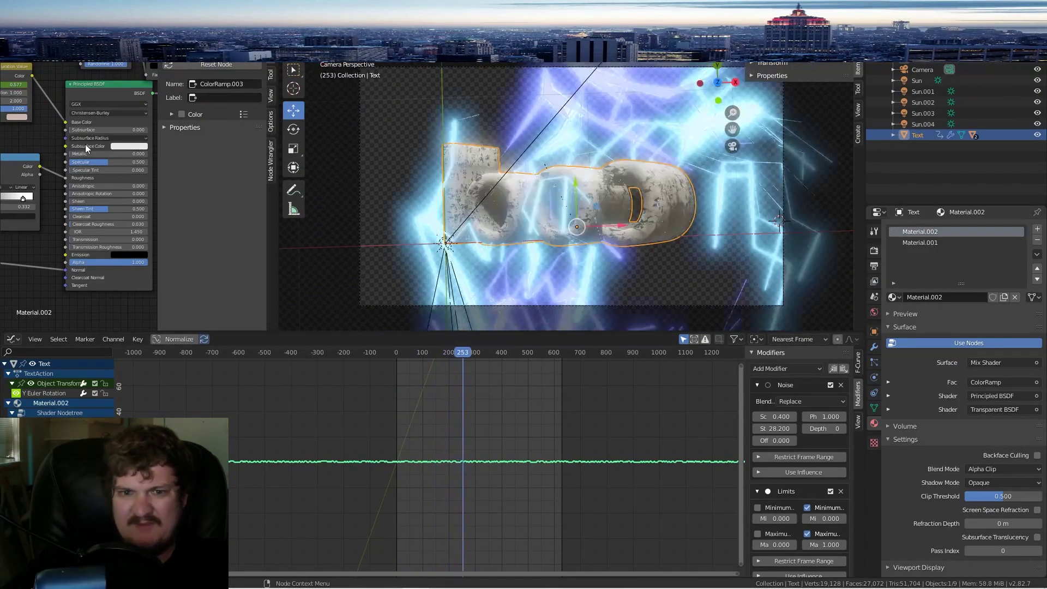
{"action": "left_click_drag", "start_coordinate": [82, 154], "coordinate": [147, 154]}
{"action": "scroll", "coordinate": [129, 155], "scroll_direction": "down", "scroll_amount": 2}
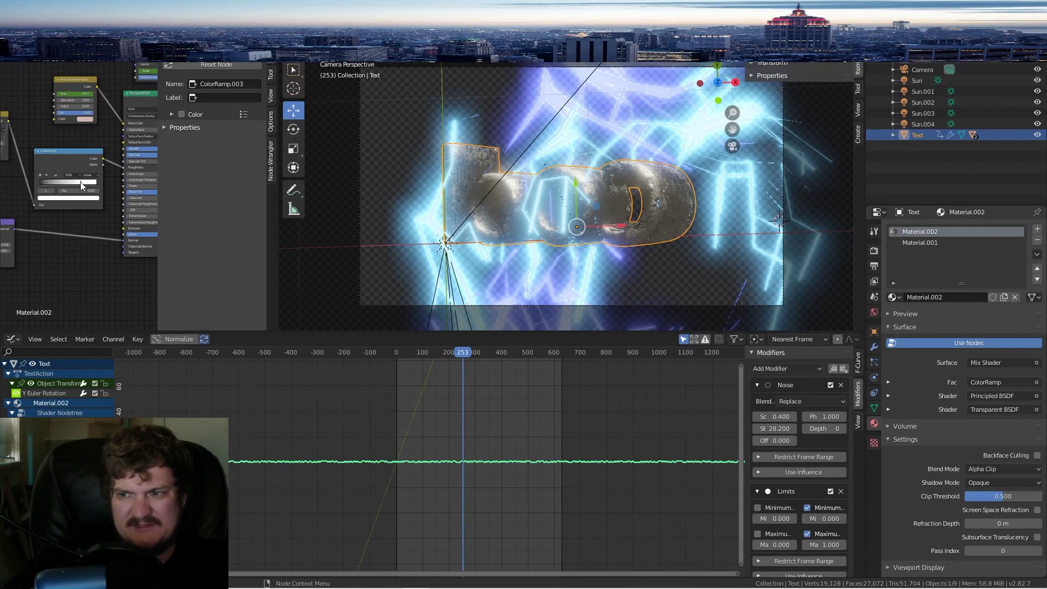
Step: Play the animation to examine the more metallic text, and stop at frame 106
{"action": "middle_click_drag", "start_coordinate": [64, 184], "coordinate": [132, 189]}
{"action": "key", "text": "space"}
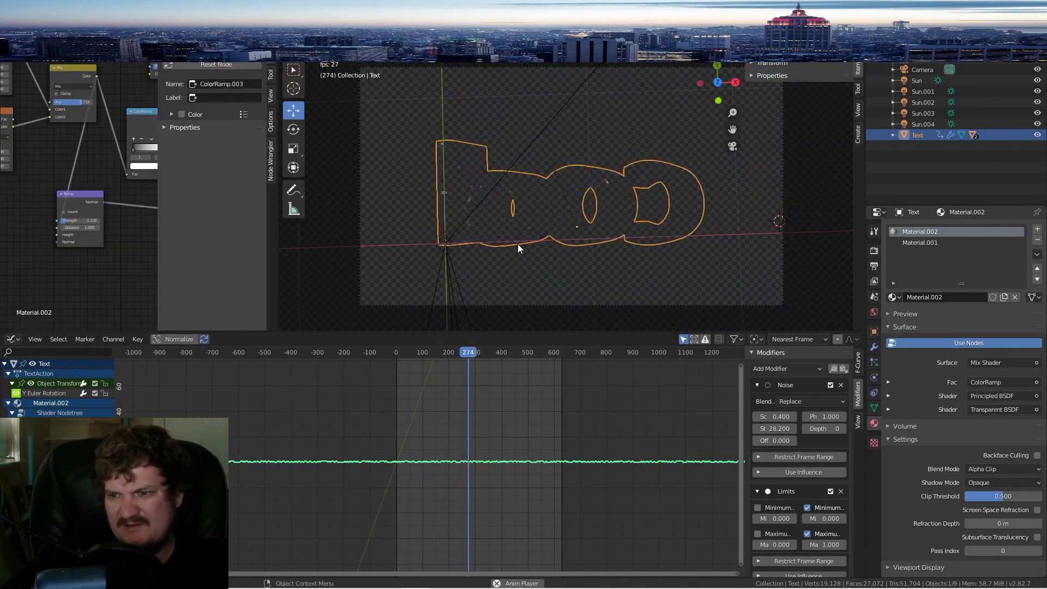
{"action": "key", "text": "space"}
{"action": "scroll", "coordinate": [137, 68], "scroll_direction": "down", "scroll_amount": 4}
{"action": "middle_click_drag", "start_coordinate": [136, 73], "coordinate": [86, 101]}
{"action": "key", "text": "space"}
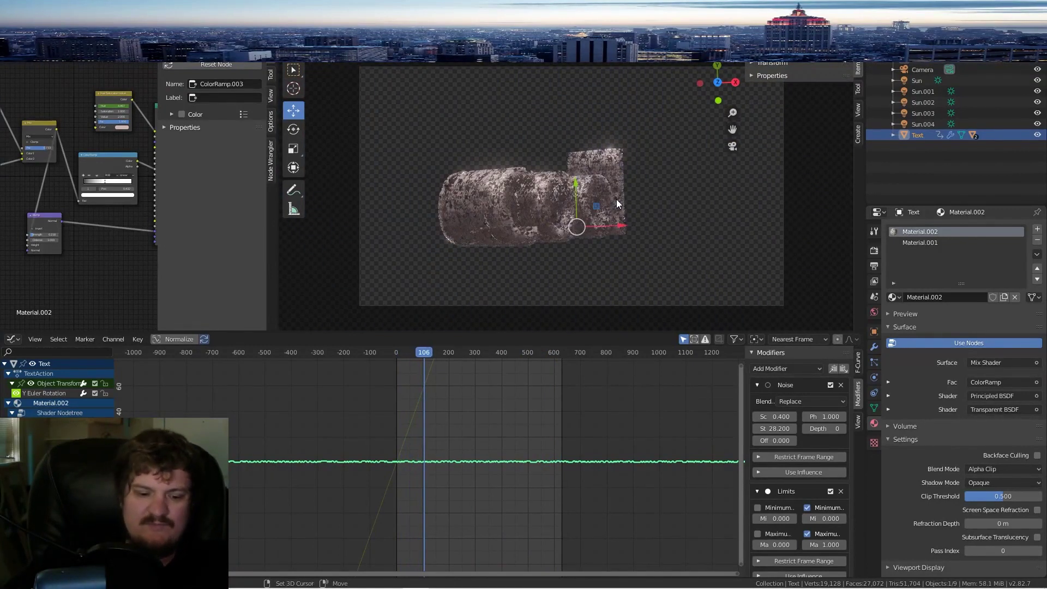
Step: Inspect the text's surface up close and set Material.002's blend mode to Alpha Blend
{"action": "scroll", "coordinate": [503, 185], "scroll_direction": "up", "scroll_amount": 5}
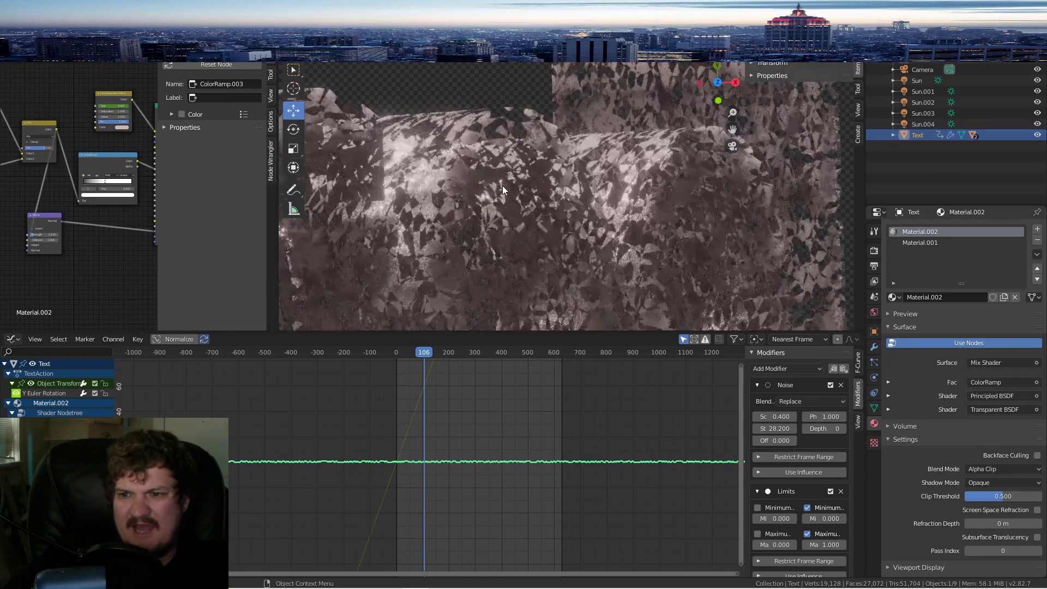
{"action": "scroll", "coordinate": [502, 185], "scroll_direction": "down", "scroll_amount": 3}
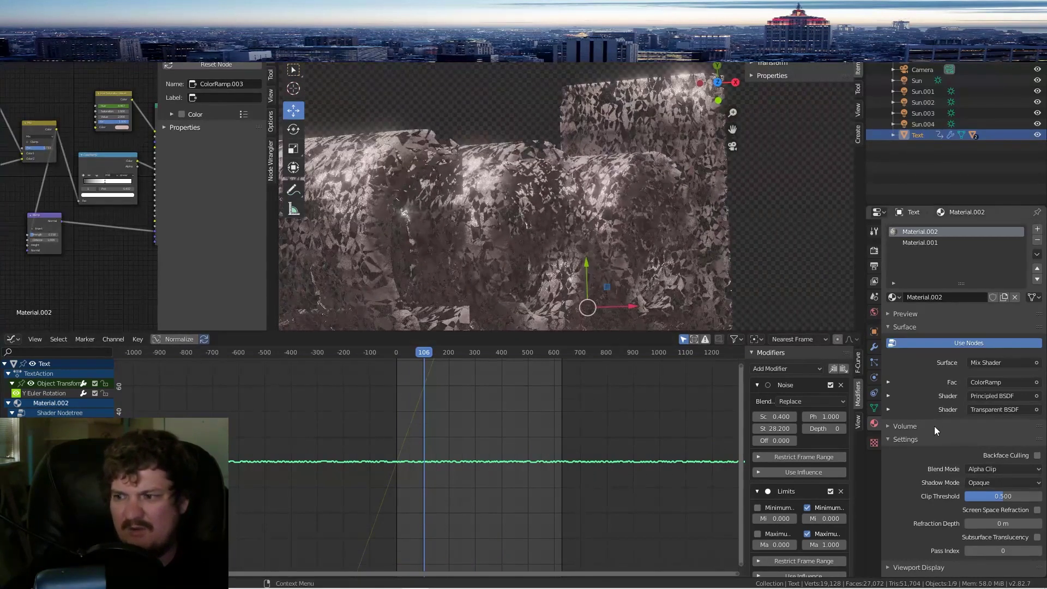
{"action": "left_click", "coordinate": [992, 468]}
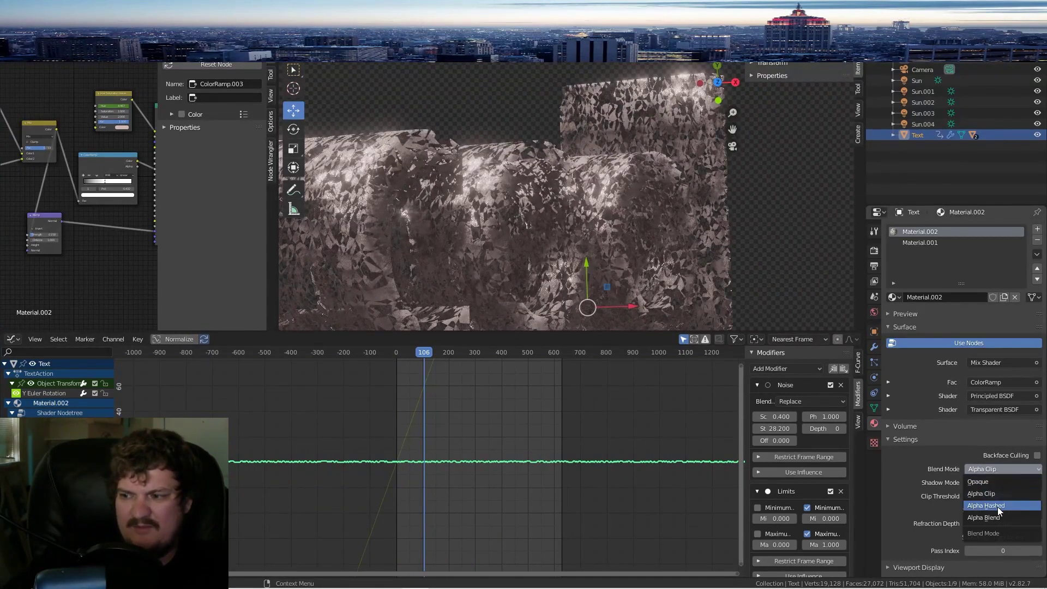
{"action": "left_click", "coordinate": [996, 520]}
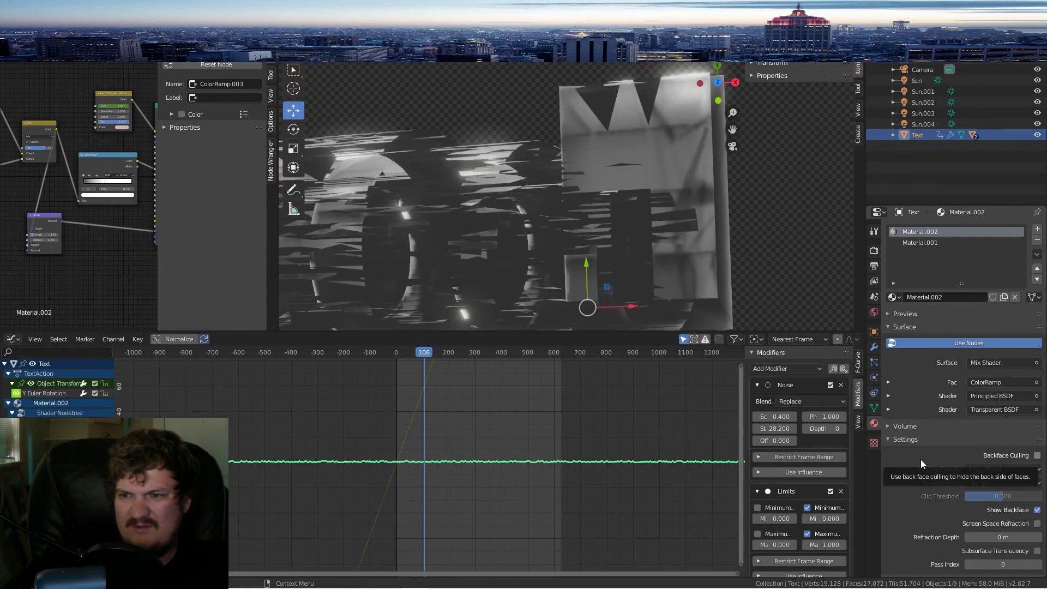
{"action": "left_click", "coordinate": [991, 470]}
{"action": "left_click", "coordinate": [990, 470]}
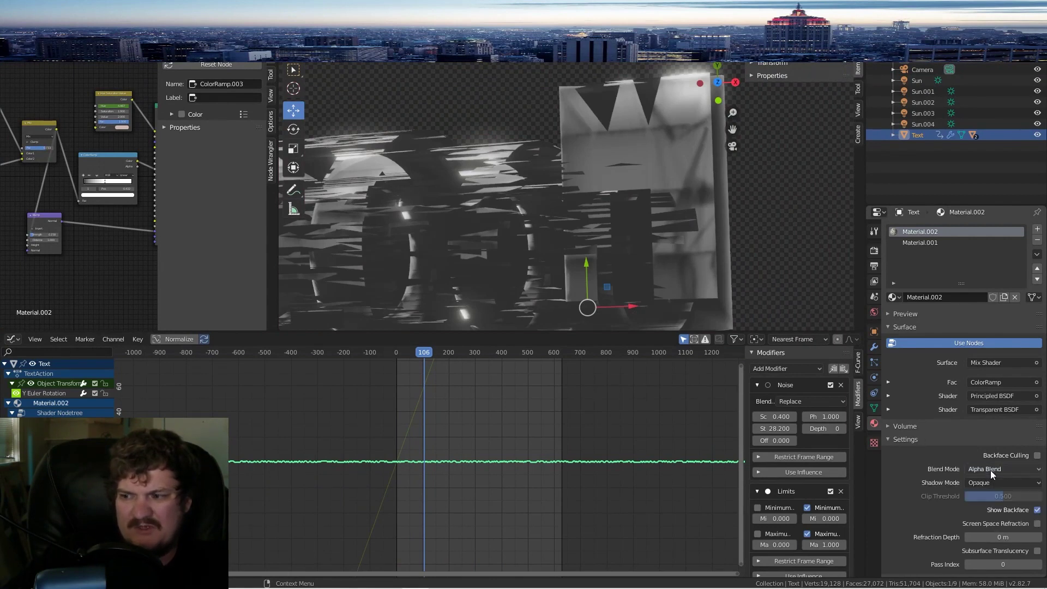
Step: Set Material.002's blend mode to Alpha Hashed
{"action": "left_click", "coordinate": [940, 443]}
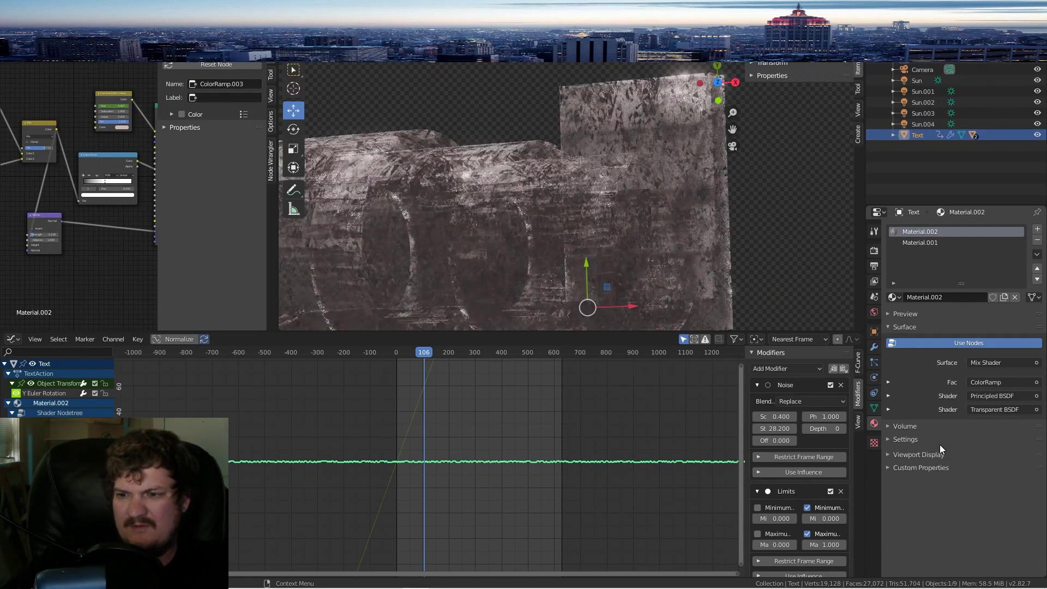
{"action": "left_click", "coordinate": [915, 440]}
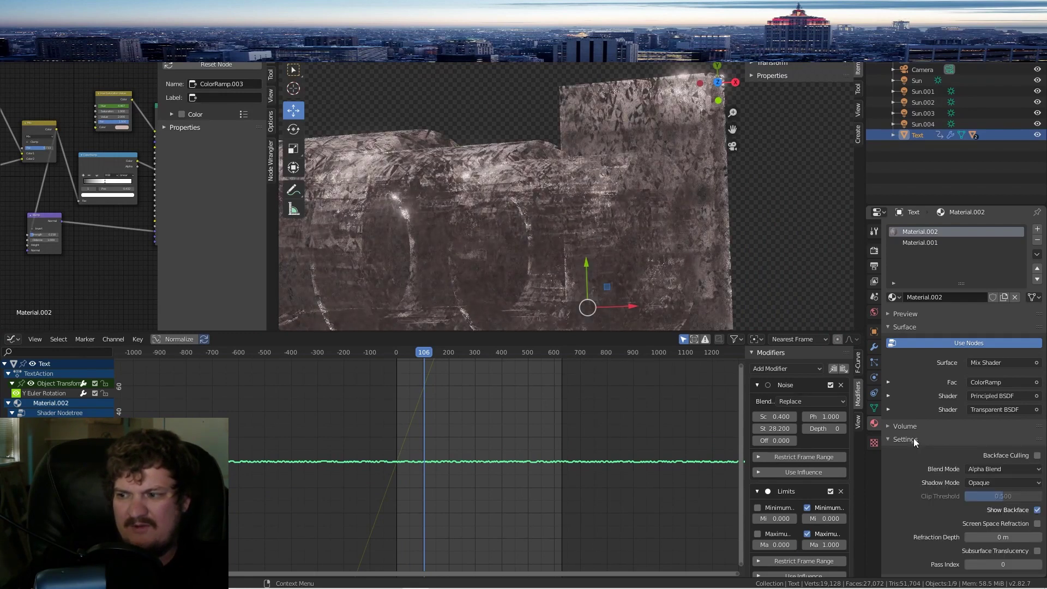
{"action": "left_click", "coordinate": [988, 505]}
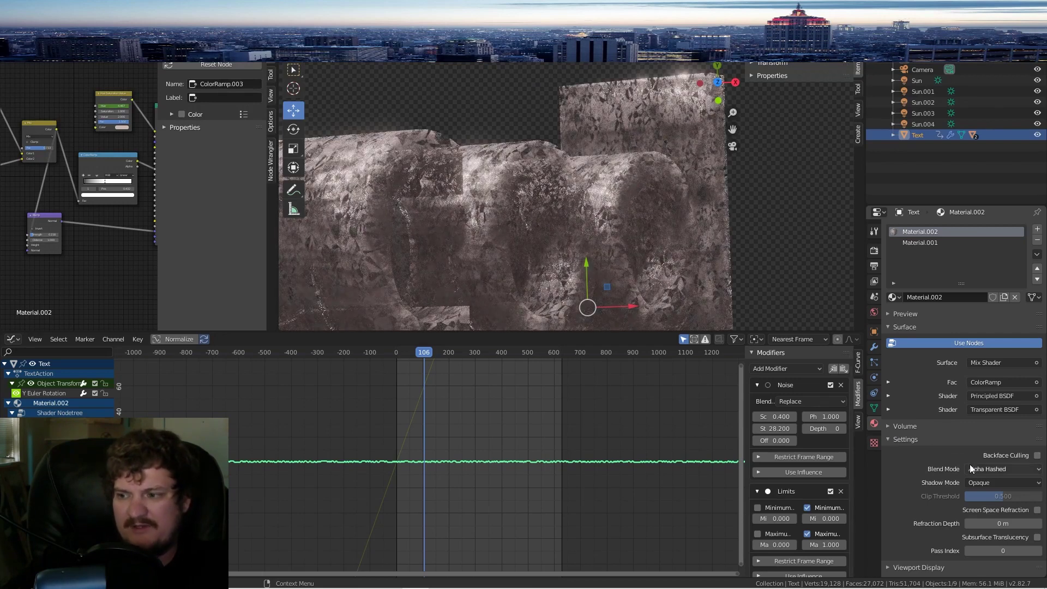
Step: Scrub and play the animation up to frame 346 to examine the text with the Alpha Hashed blend mode
{"action": "left_click_drag", "start_coordinate": [439, 355], "coordinate": [464, 354]}
{"action": "scroll", "coordinate": [558, 245], "scroll_direction": "down", "scroll_amount": 6}
{"action": "key", "text": "space"}
{"action": "key", "text": "space"}
{"action": "key", "text": "space"}
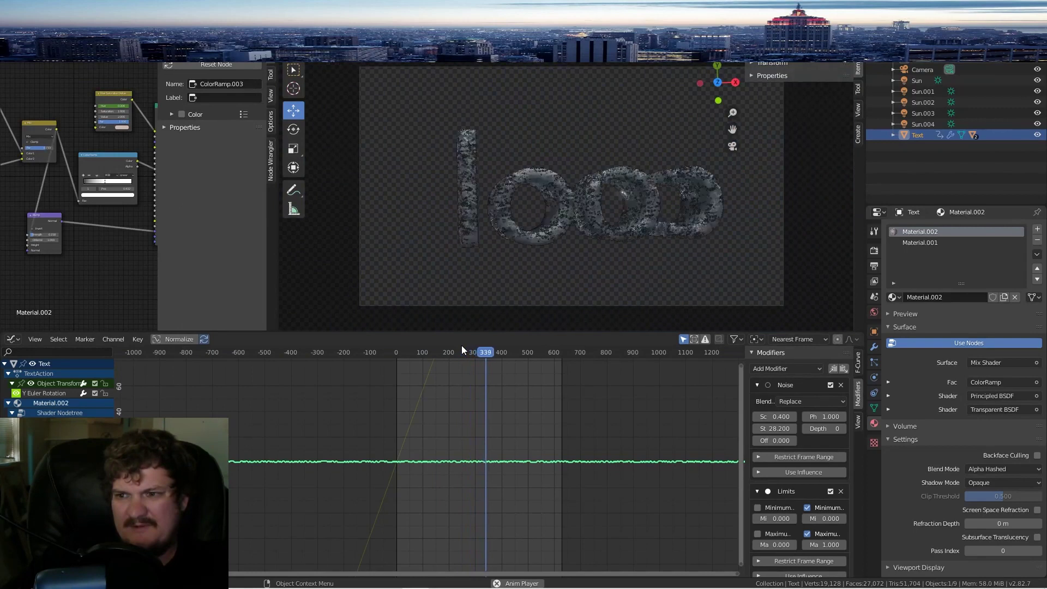
{"action": "key", "text": "space"}
Step: Set Material.002's blend mode back to Alpha Blend and replay the animation from an earlier frame
{"action": "left_click", "coordinate": [998, 469]}
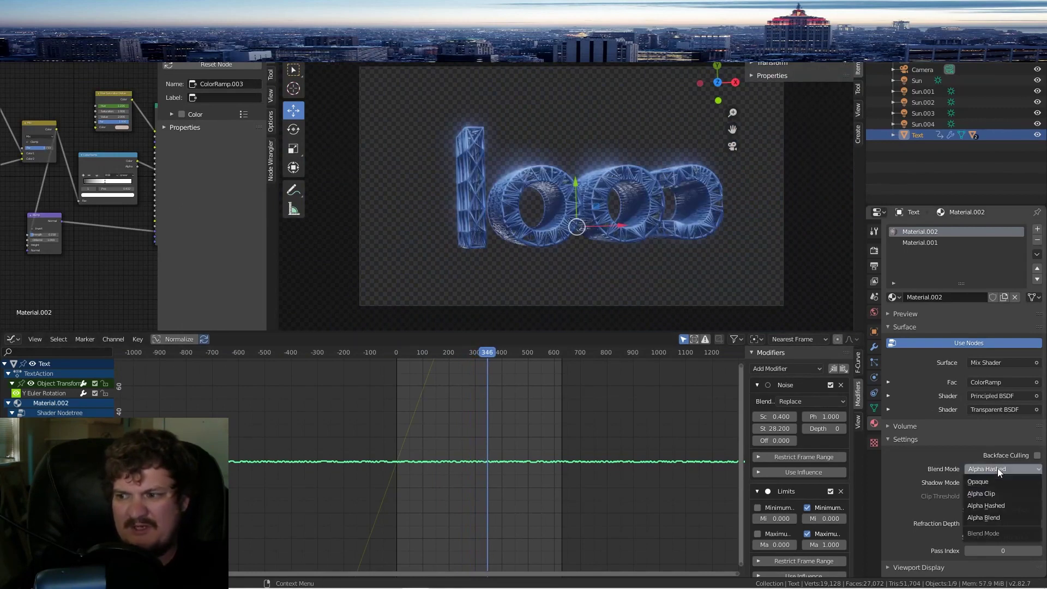
{"action": "left_click", "coordinate": [992, 515]}
{"action": "key", "text": "space"}
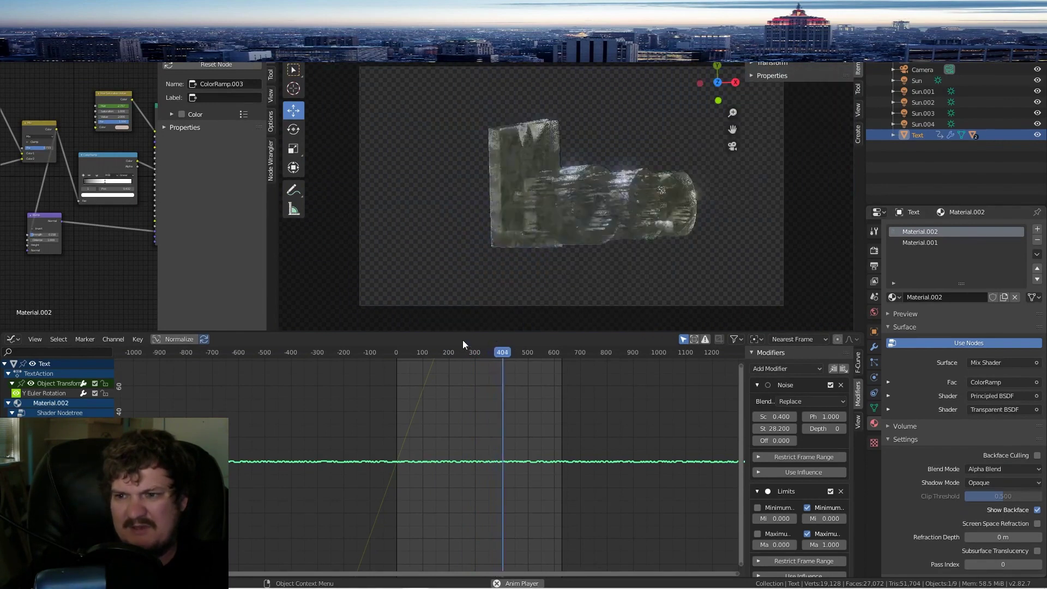
{"action": "key", "text": "space"}
{"action": "left_click_drag", "start_coordinate": [432, 352], "coordinate": [417, 350]}
{"action": "key", "text": "shift+Left"}
{"action": "key", "text": "space"}
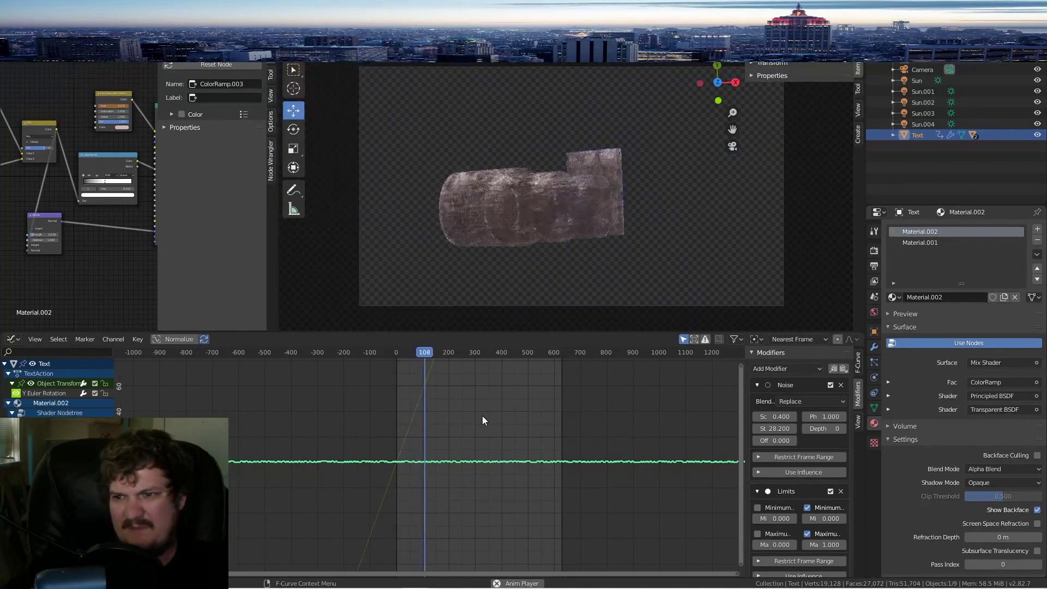
Step: Play through the text animation, stop it, and duplicate the text object in place
{"action": "key", "text": "space"}
{"action": "scroll", "coordinate": [99, 131], "scroll_direction": "down", "scroll_amount": 4}
{"action": "middle_click_drag", "start_coordinate": [125, 130], "coordinate": [29, 166]}
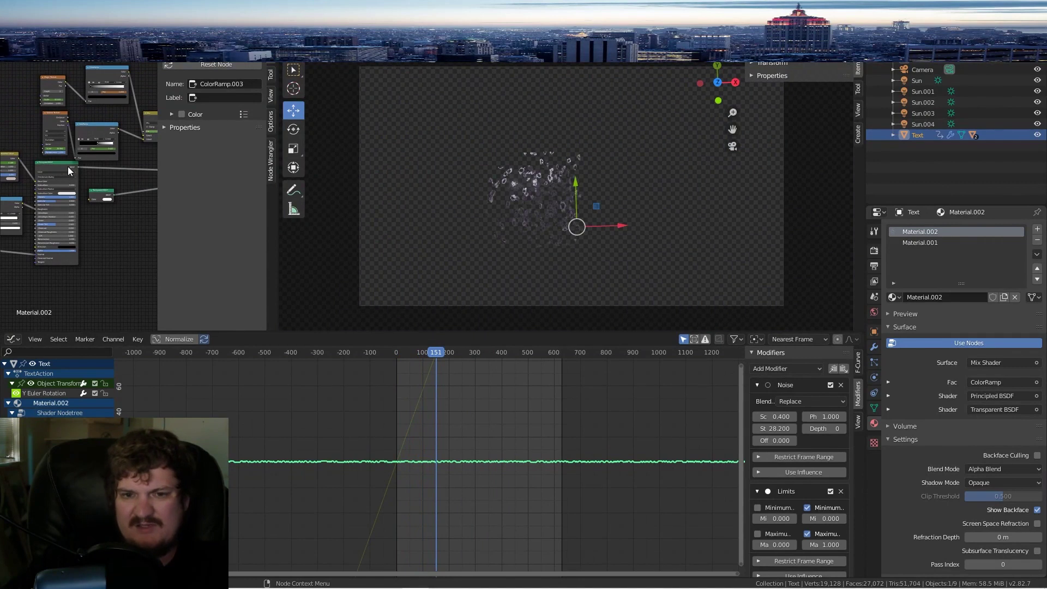
{"action": "key", "text": "space"}
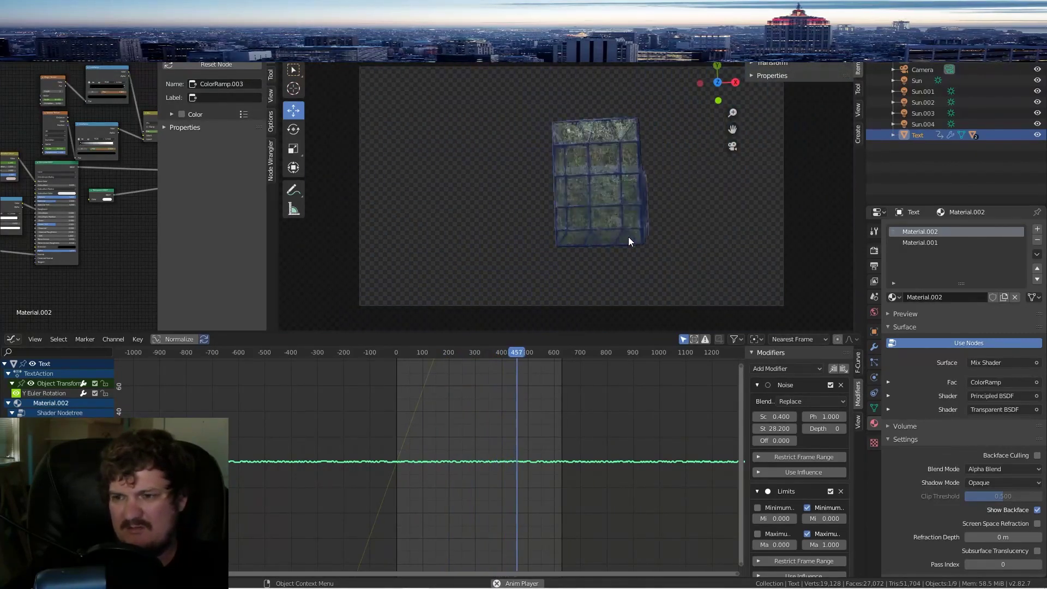
{"action": "key", "text": "space"}
{"action": "key", "text": "shift+d"}
{"action": "right_click", "coordinate": [623, 228]}
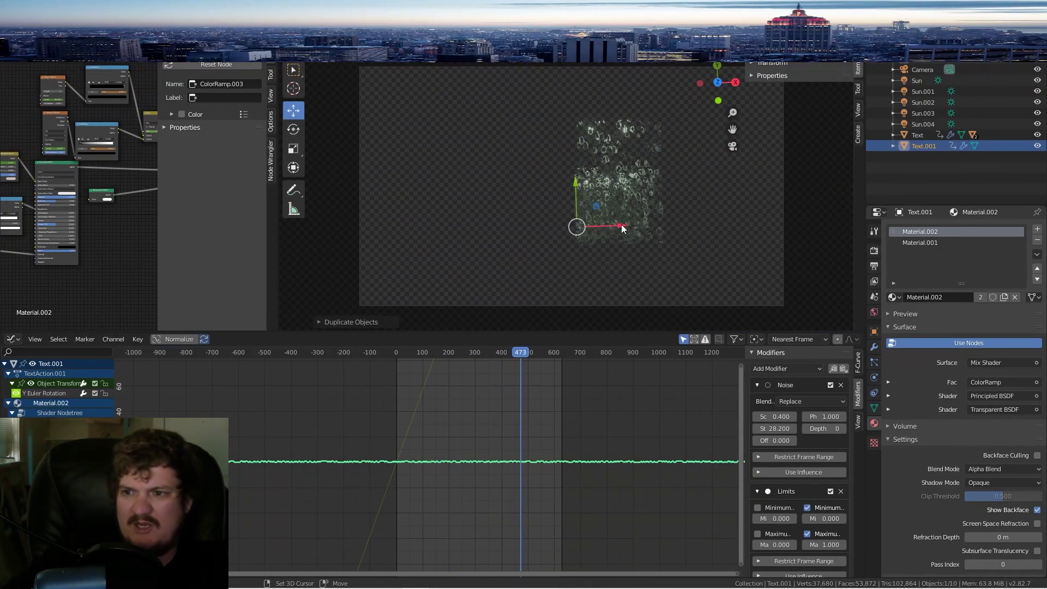
Step: Replace the duplicated text's existing modifier with a Simple Deform modifier
{"action": "left_click", "coordinate": [873, 346]}
{"action": "left_click", "coordinate": [922, 231]}
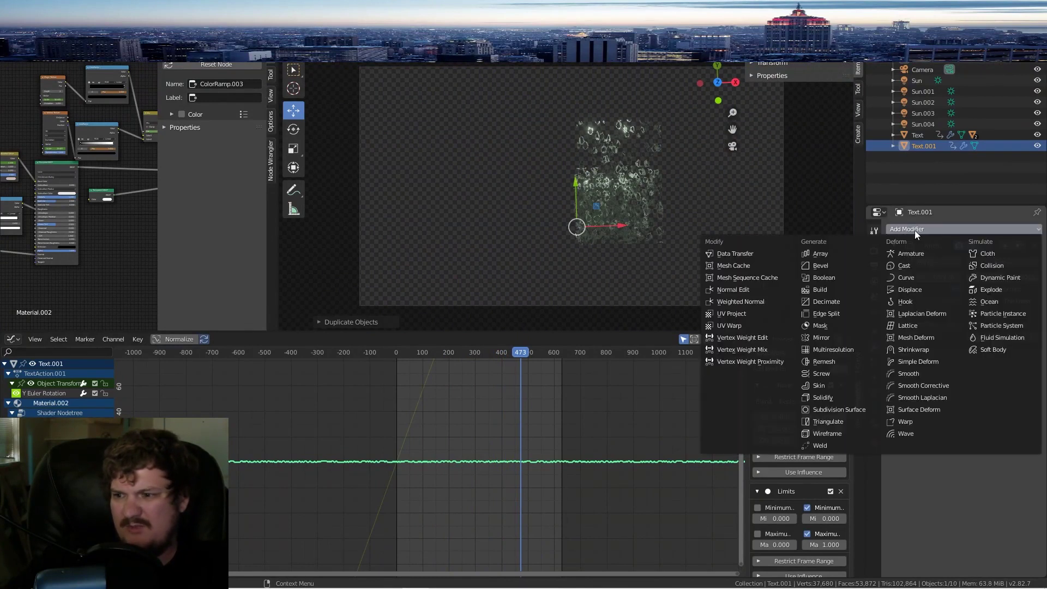
{"action": "left_click", "coordinate": [1035, 246]}
{"action": "left_click", "coordinate": [945, 229]}
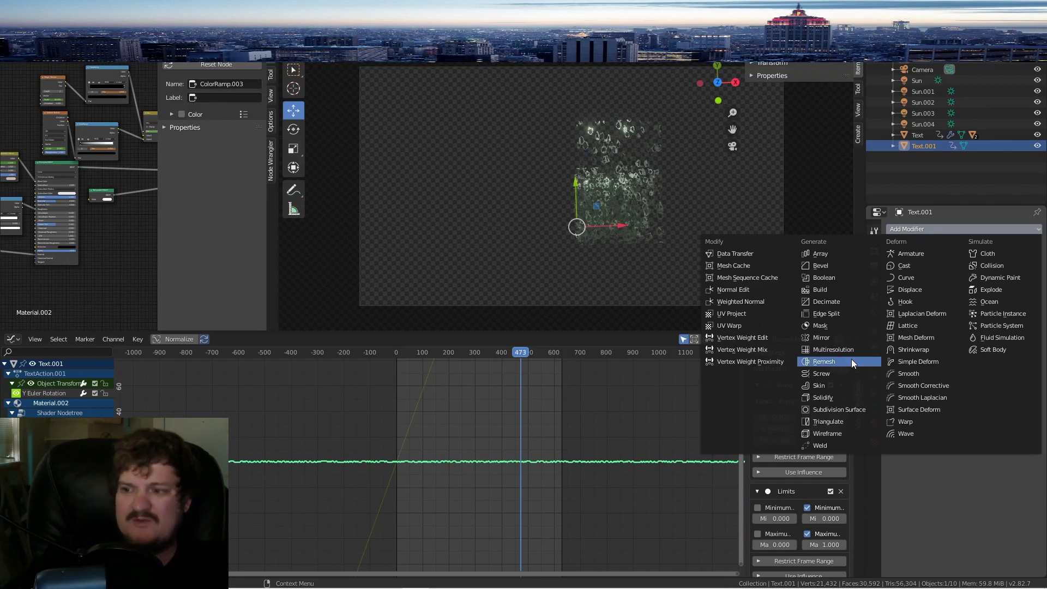
{"action": "left_click", "coordinate": [927, 362]}
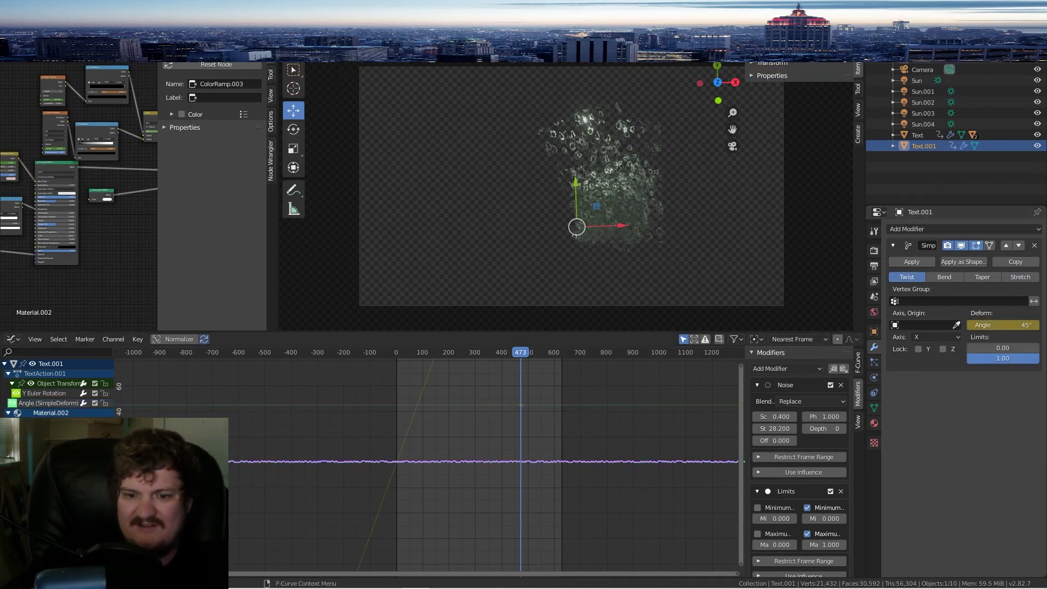
Step: Add a Noise modifier to the duplicate's Simple Deform angle curve with scale 30.1 and strength 37.6
{"action": "left_click", "coordinate": [47, 401]}
{"action": "left_click", "coordinate": [47, 393]}
{"action": "left_click", "coordinate": [46, 401]}
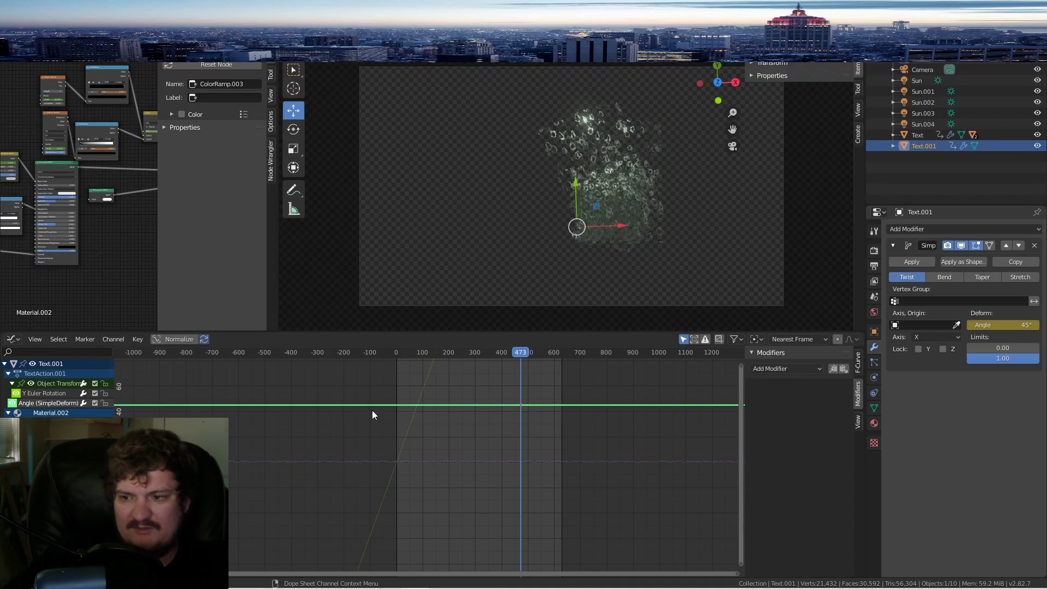
{"action": "left_click", "coordinate": [783, 429]}
{"action": "left_click_drag", "start_coordinate": [775, 429], "coordinate": [834, 416]}
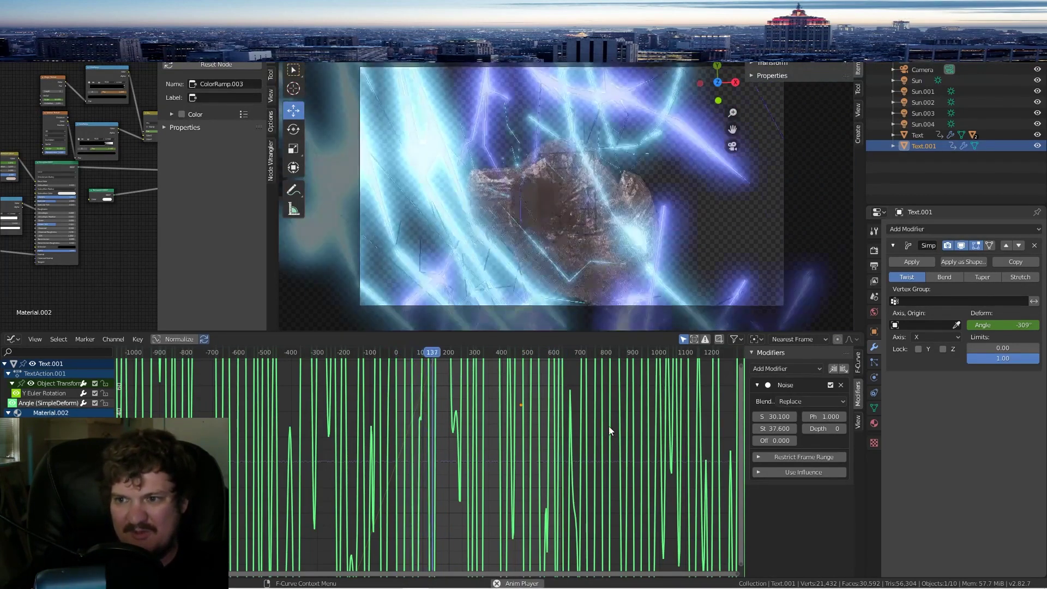
Step: Change the black stop of Material.002's ColorRamp before the Mix Shader to white and replay the animation
{"action": "middle_click_drag", "start_coordinate": [128, 147], "coordinate": [5, 155]}
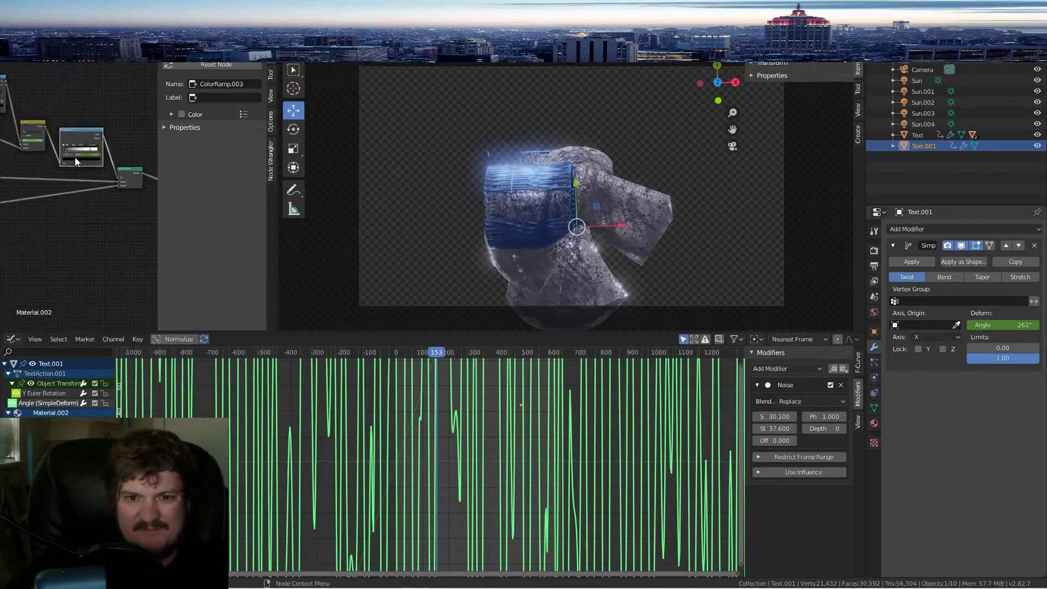
{"action": "middle_click_drag", "start_coordinate": [63, 141], "coordinate": [64, 196]}
{"action": "scroll", "coordinate": [59, 145], "scroll_direction": "up", "scroll_amount": 2}
{"action": "scroll", "coordinate": [64, 197], "scroll_direction": "up", "scroll_amount": 9}
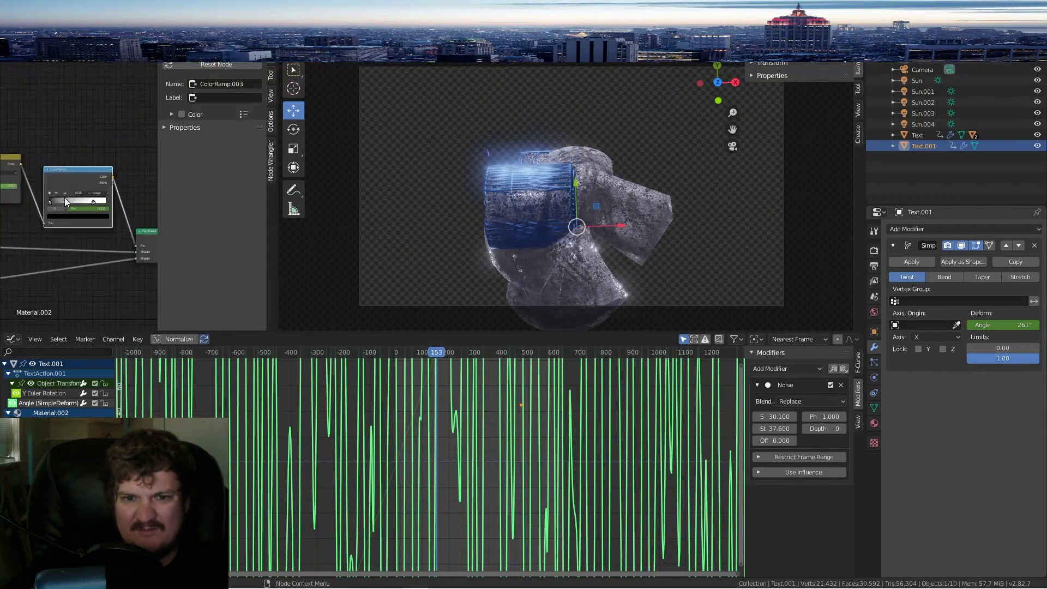
{"action": "left_click", "coordinate": [104, 213]}
{"action": "left_click", "coordinate": [102, 239]}
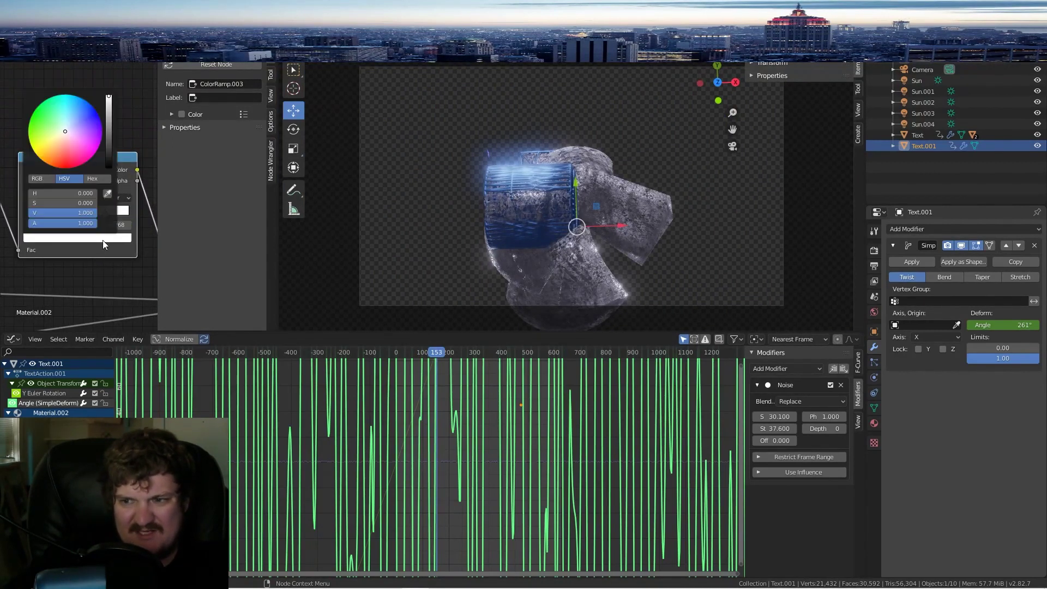
{"action": "left_click", "coordinate": [105, 238]}
{"action": "mouse_move", "coordinate": [109, 113]}
{"action": "left_mouse_down"}
{"action": "mouse_move", "coordinate": [109, 166]}
{"action": "mouse_move", "coordinate": [109, 96]}
{"action": "left_mouse_up"}
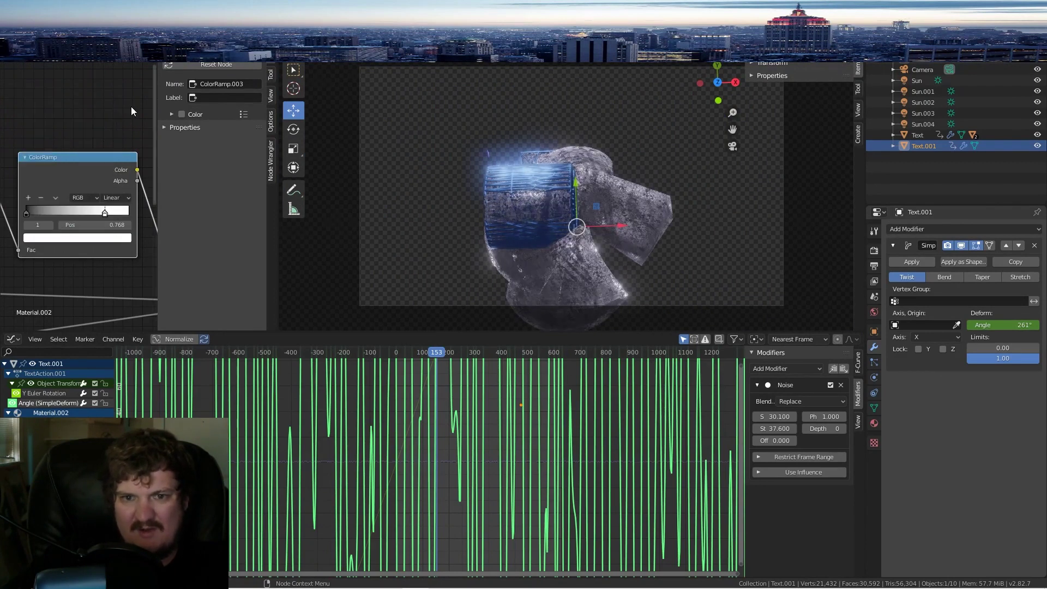
{"action": "left_click", "coordinate": [27, 212]}
{"action": "left_click", "coordinate": [66, 239]}
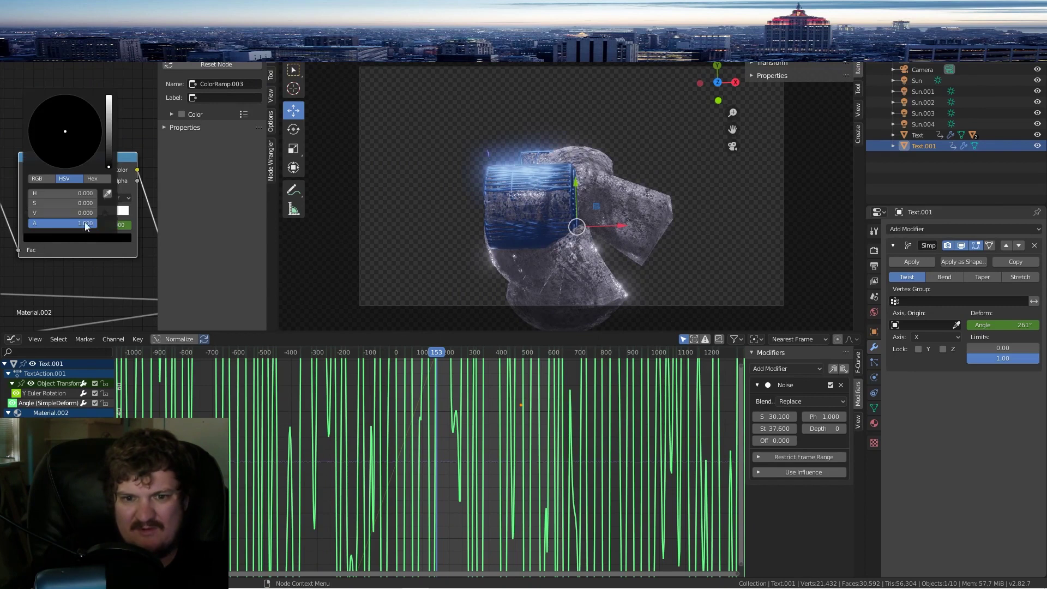
{"action": "mouse_move", "coordinate": [109, 107]}
{"action": "left_mouse_down"}
{"action": "mouse_move", "coordinate": [109, 163]}
{"action": "mouse_move", "coordinate": [109, 98]}
{"action": "left_mouse_up"}
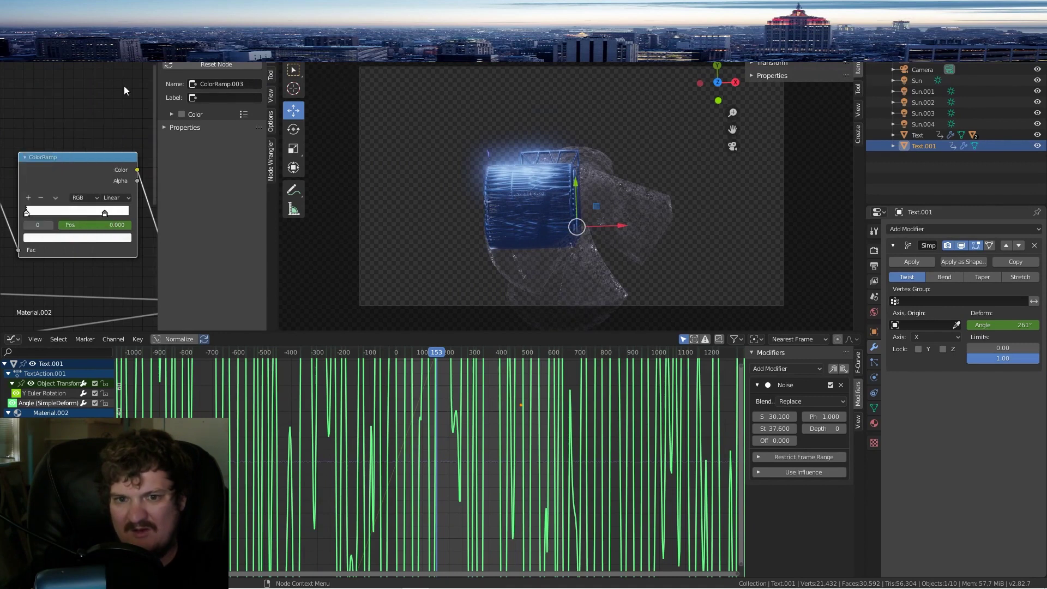
{"action": "key", "text": "space"}
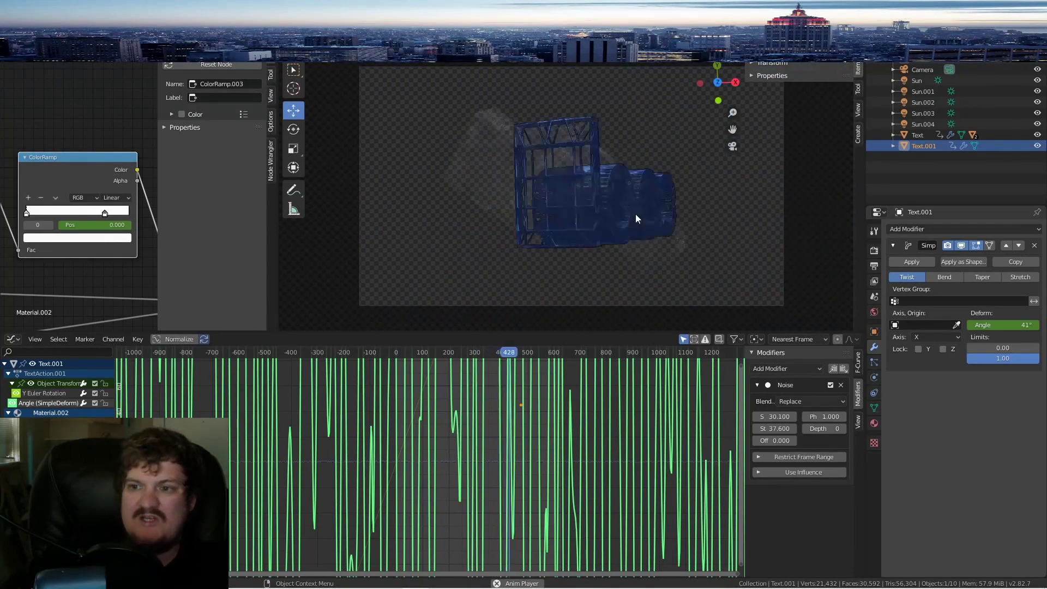
Step: Add an Emission shader to Material.002 and connect it to the Mix Shader's first shader input
{"action": "key", "text": "space"}
{"action": "scroll", "coordinate": [128, 205], "scroll_direction": "down", "scroll_amount": 5}
{"action": "middle_click_drag", "start_coordinate": [110, 217], "coordinate": [123, 136]}
{"action": "scroll", "coordinate": [126, 198], "scroll_direction": "down", "scroll_amount": 2}
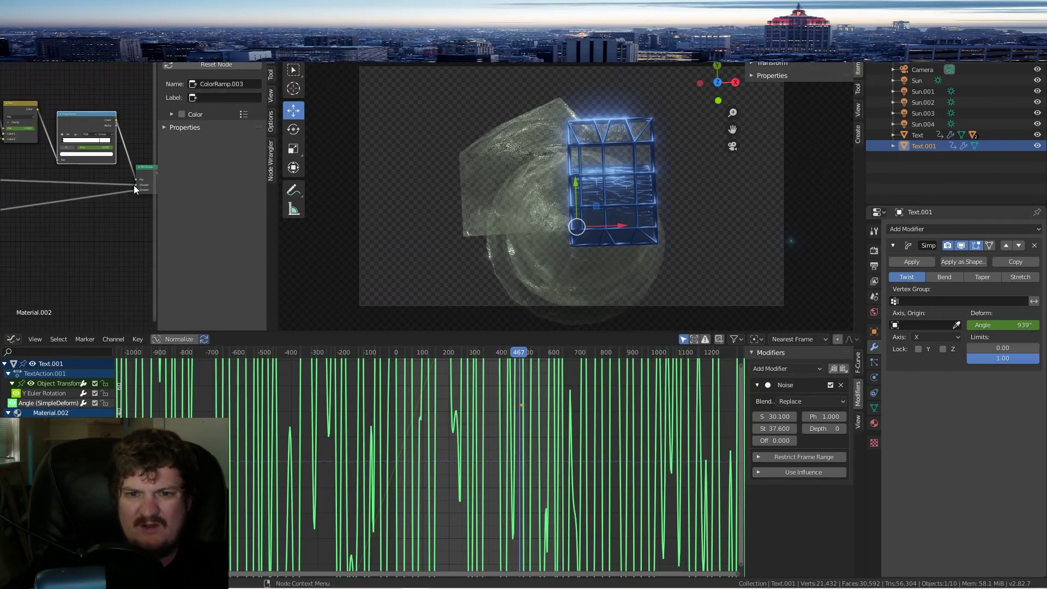
{"action": "key", "text": "shift+a"}
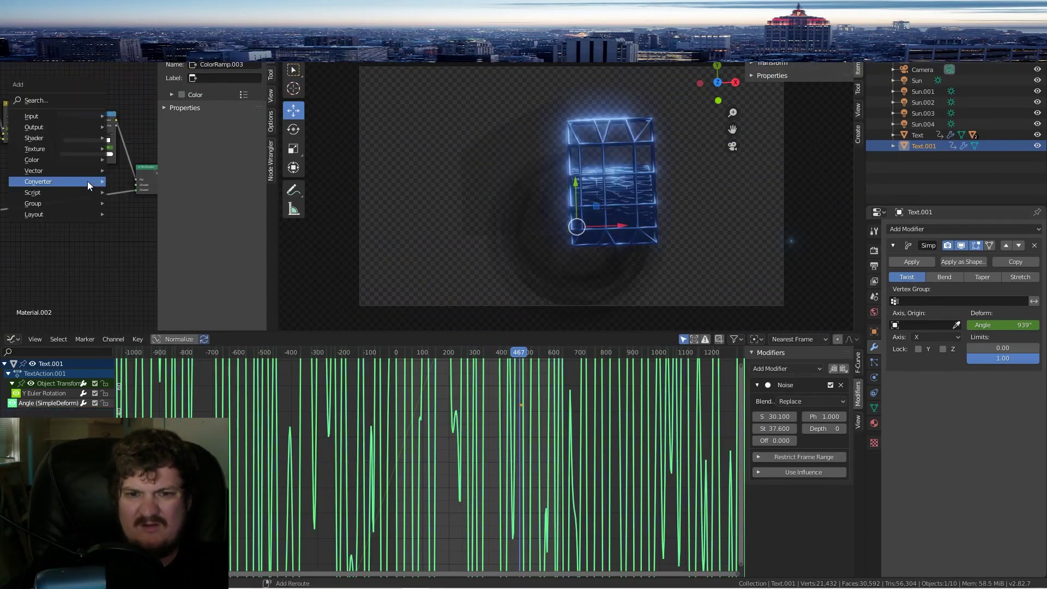
{"action": "mouse_move", "coordinate": [51, 136]}
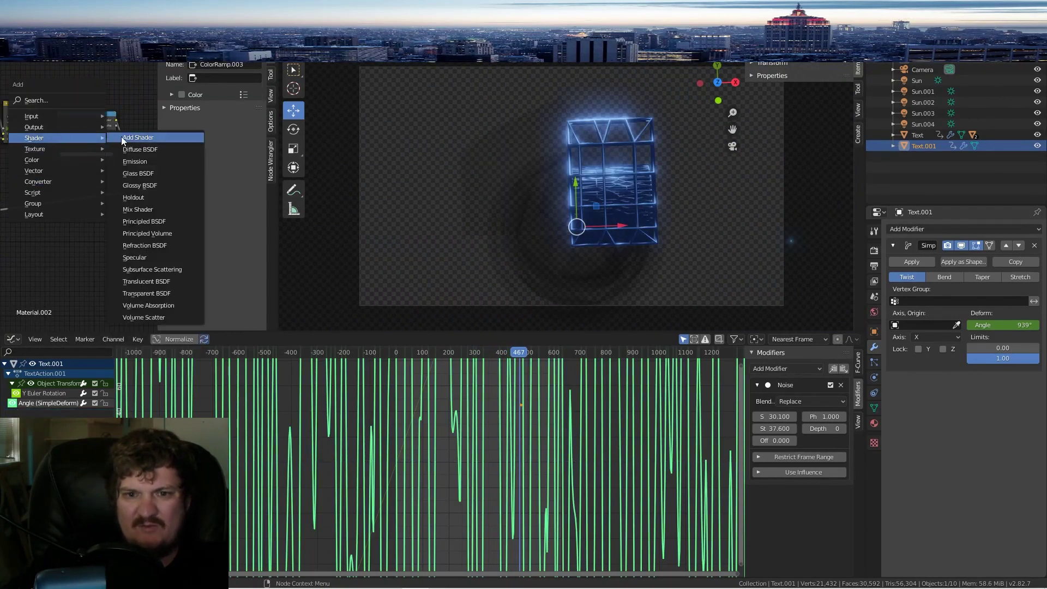
{"action": "left_click", "coordinate": [138, 161]}
{"action": "left_click_drag", "start_coordinate": [126, 185], "coordinate": [135, 184]}
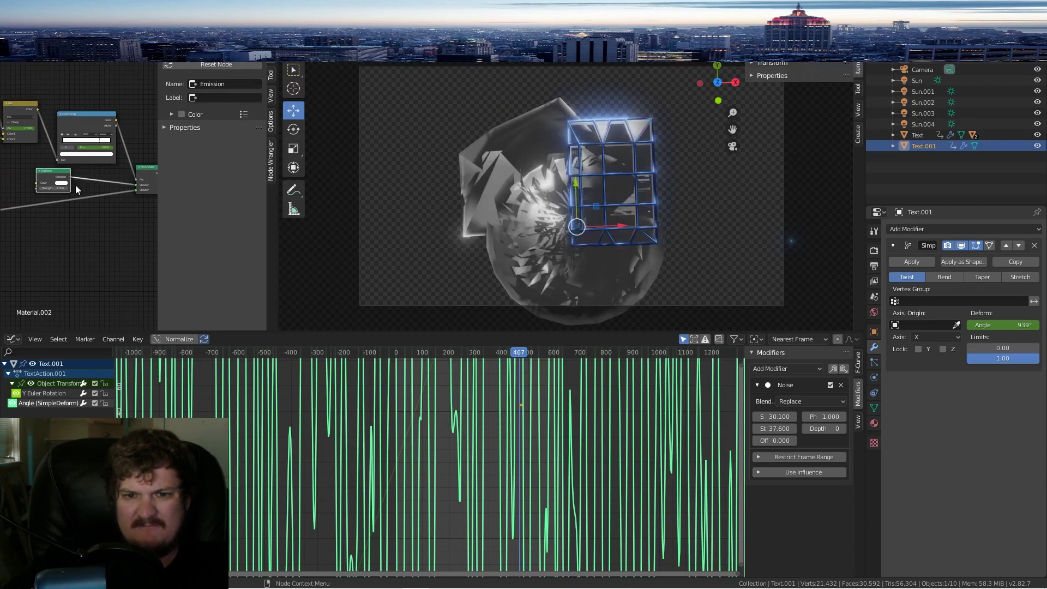
Step: Give the Emission shader a blue-violet color and a strength of 2.7, and play the animation
{"action": "left_click", "coordinate": [63, 188]}
{"action": "left_click", "coordinate": [85, 126]}
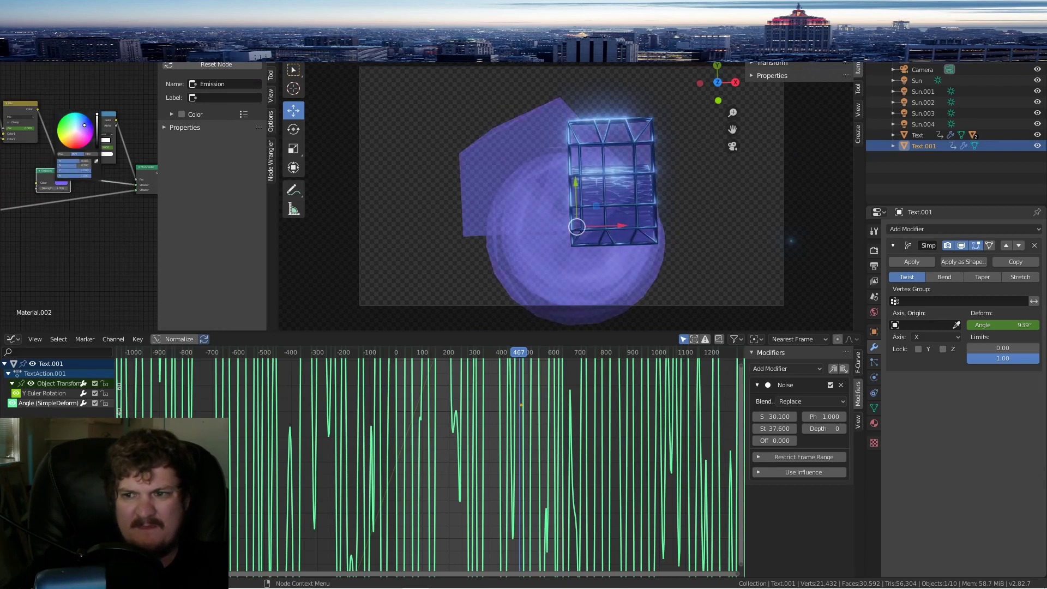
{"action": "scroll", "coordinate": [74, 199], "scroll_direction": "up", "scroll_amount": 4}
{"action": "left_click_drag", "start_coordinate": [27, 191], "coordinate": [50, 190]}
{"action": "key", "text": "space"}
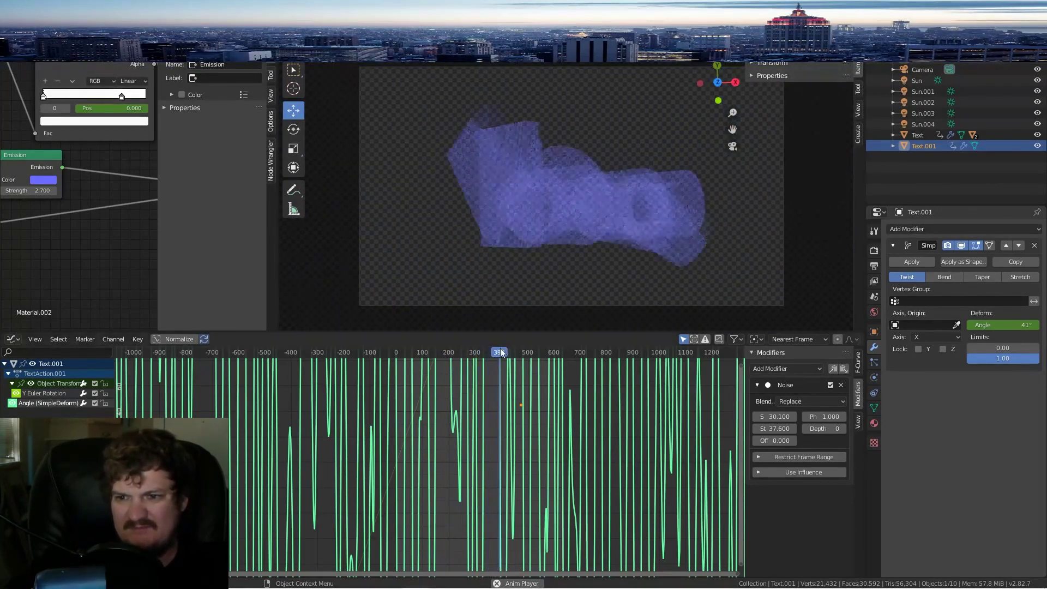
Step: Switch the Graph Editor to the Timeline and play the animation from frame 112
{"action": "key", "text": "space"}
{"action": "left_click", "coordinate": [12, 338]}
{"action": "left_click", "coordinate": [143, 392]}
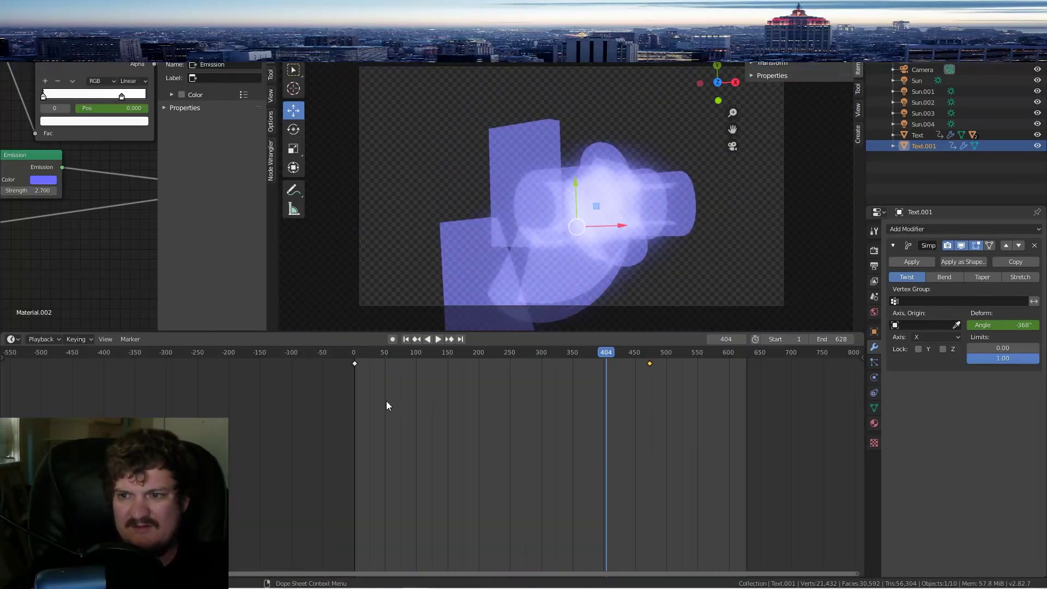
{"action": "mouse_move", "coordinate": [422, 359]}
{"action": "left_mouse_down"}
{"action": "mouse_move", "coordinate": [381, 358]}
{"action": "mouse_move", "coordinate": [429, 361]}
{"action": "left_mouse_up"}
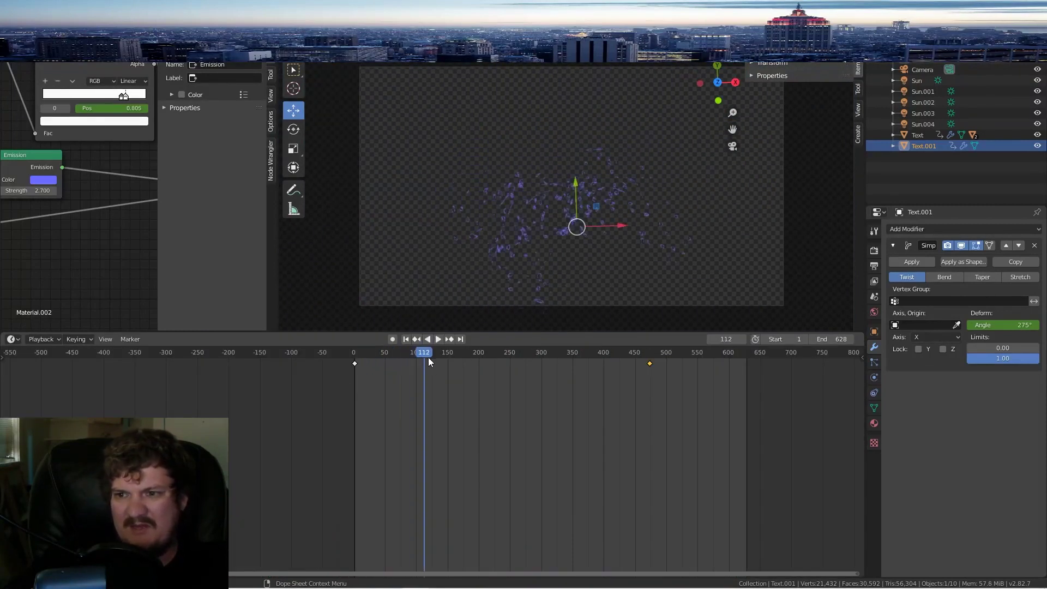
{"action": "key", "text": "space"}
{"action": "scroll", "coordinate": [603, 227], "scroll_direction": "down", "scroll_amount": 4}
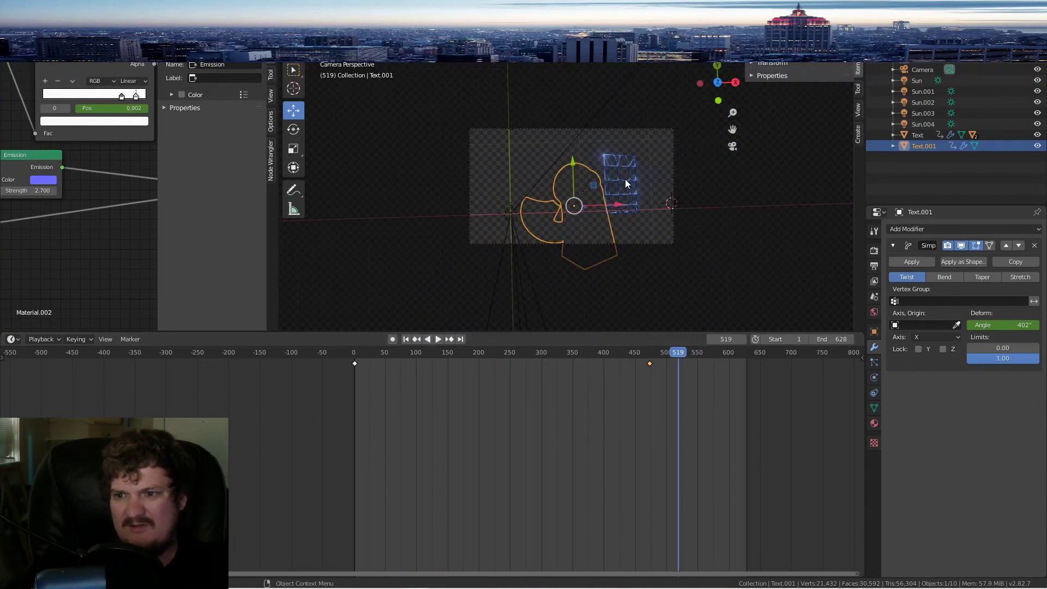
Step: Select the lightning planes, scrub back to frame 59, and play the animation to review the complete effect
{"action": "left_click_drag", "start_coordinate": [637, 356], "coordinate": [635, 355]}
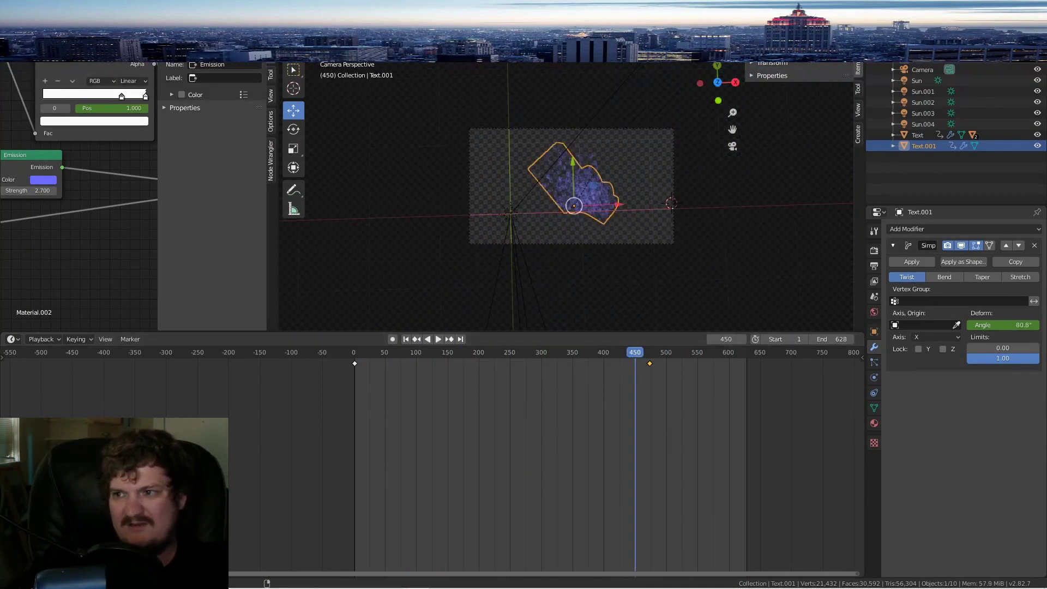
{"action": "left_click", "coordinate": [620, 155]}
{"action": "right_click", "coordinate": [619, 156]}
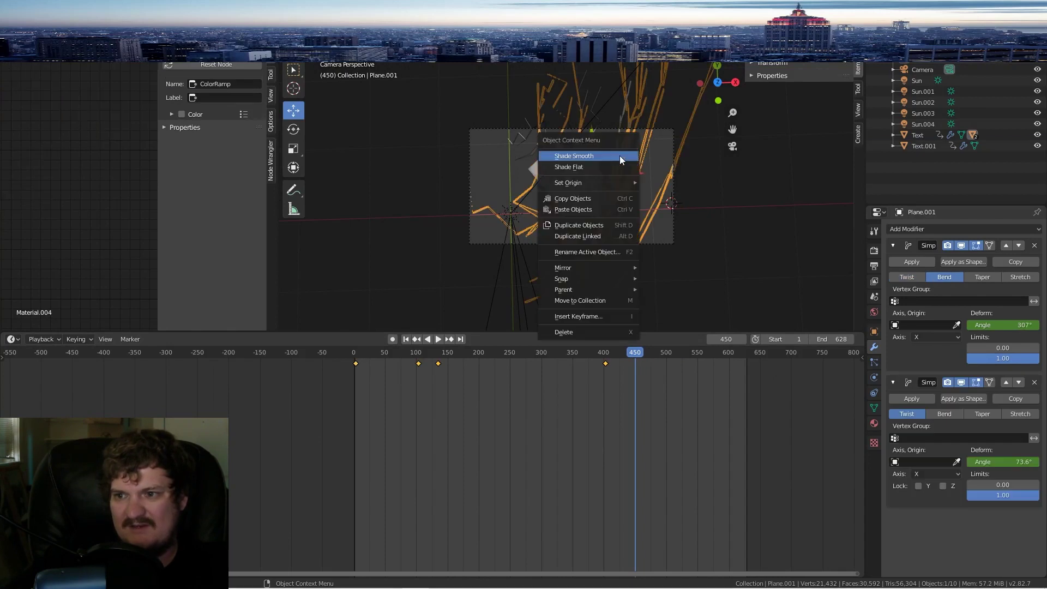
{"action": "right_click", "coordinate": [595, 103]}
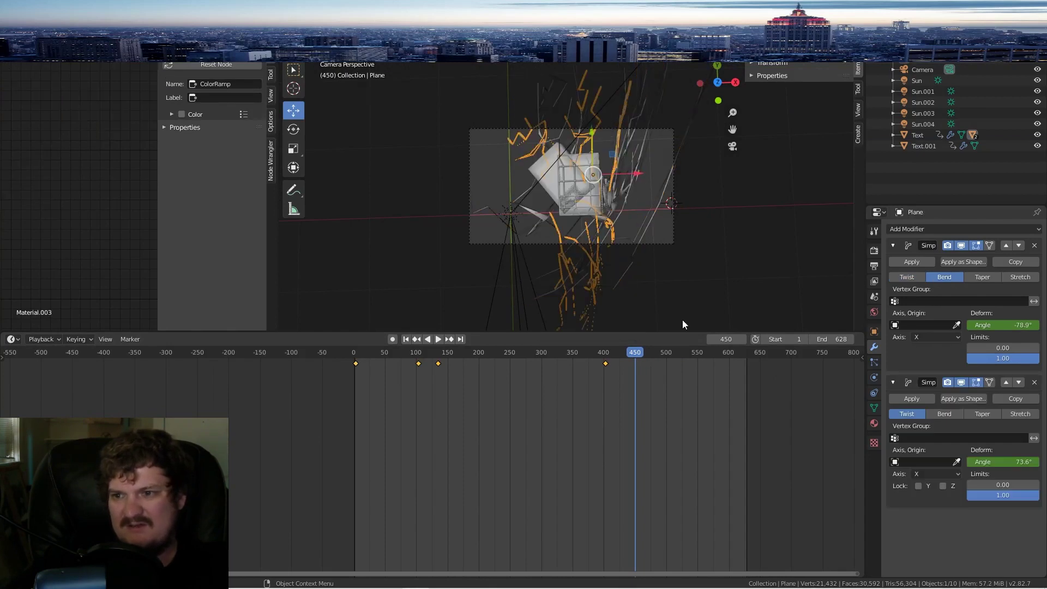
{"action": "left_click_drag", "start_coordinate": [604, 355], "coordinate": [391, 360]}
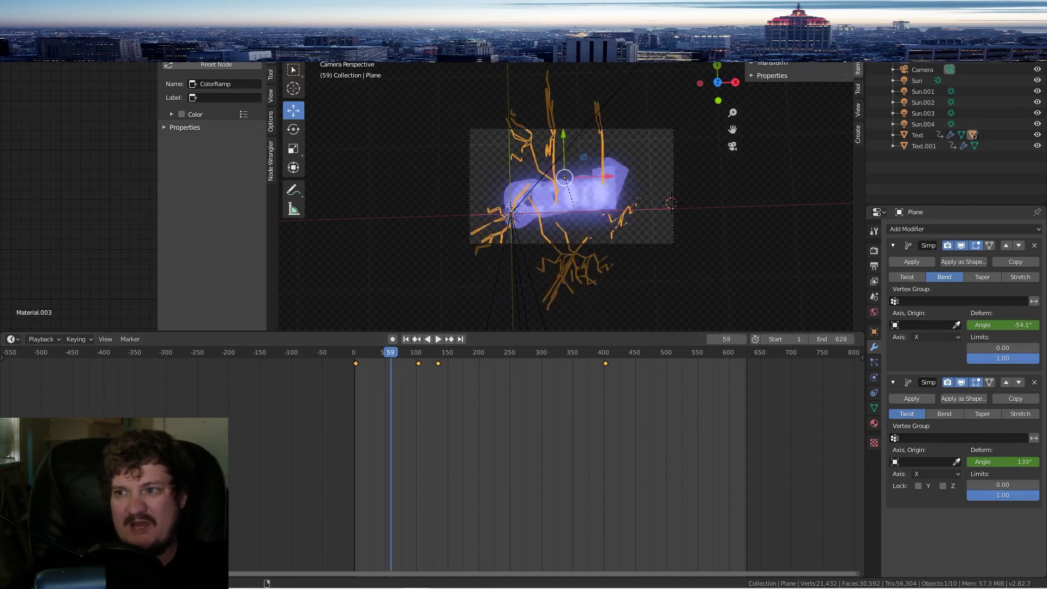
{"action": "scroll", "coordinate": [634, 277], "scroll_direction": "up", "scroll_amount": 5}
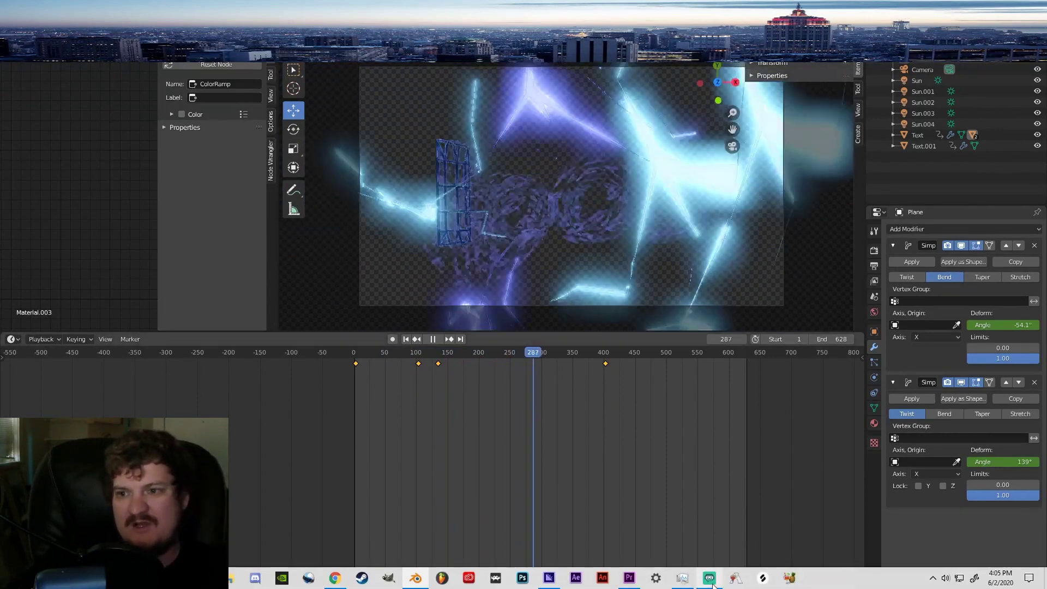
{"action": "mouse_move", "coordinate": [713, 585]}
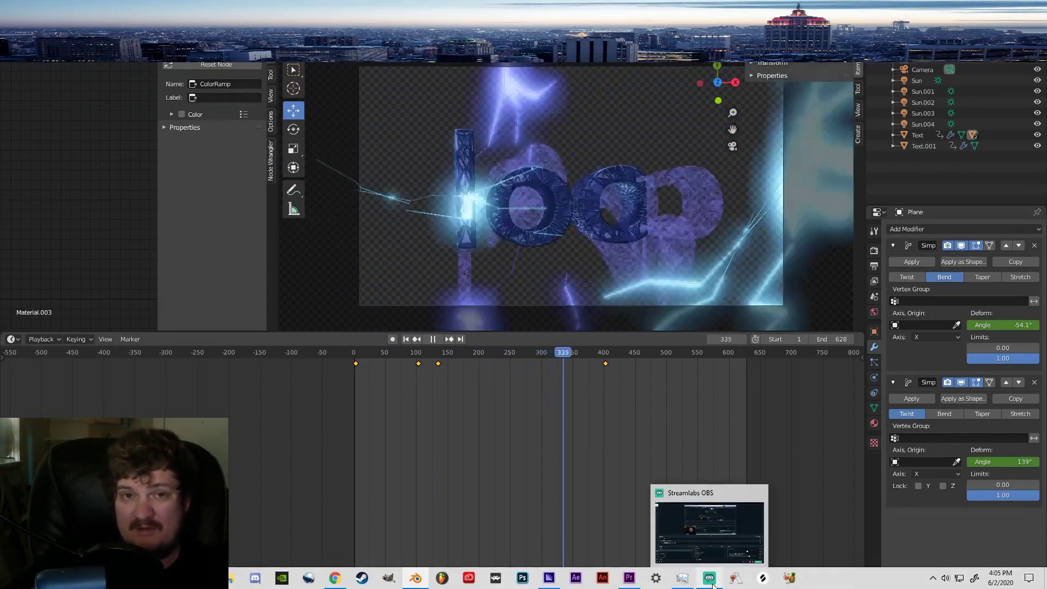